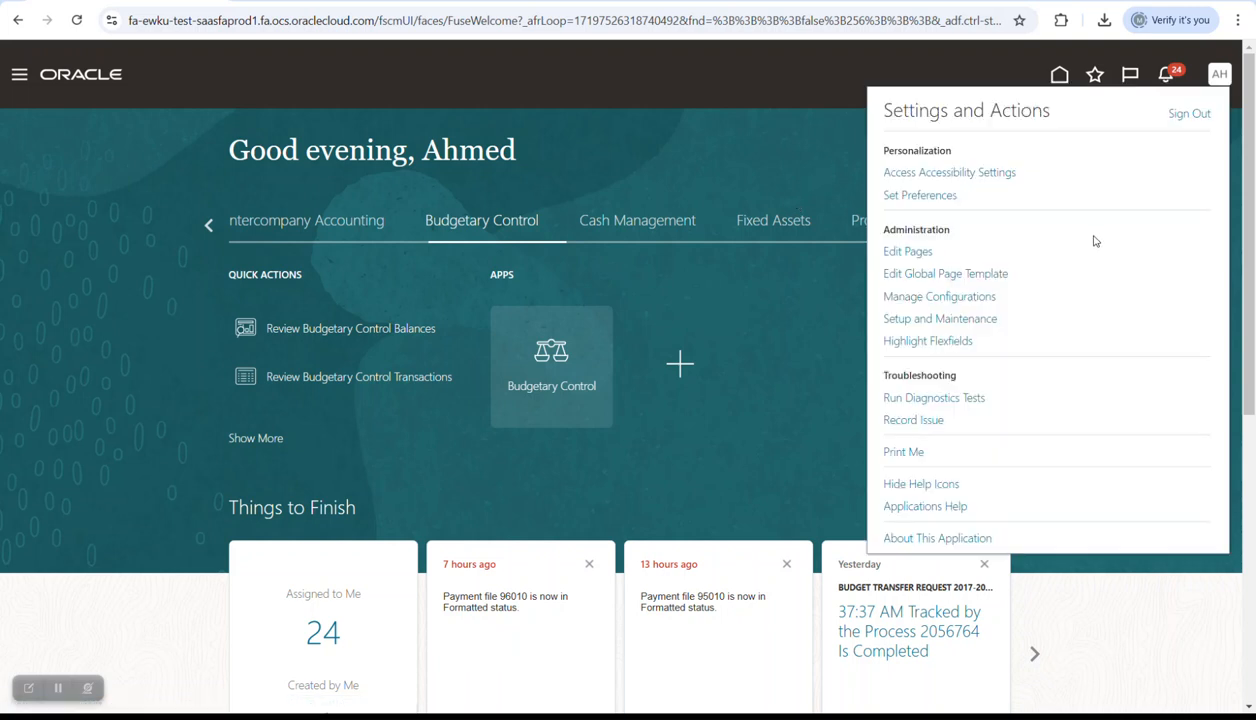
- Search Setup and Maintenance tasks for 'budget' and open the Budgetary Control and Encumbrance Accounting task list
click(970, 318)
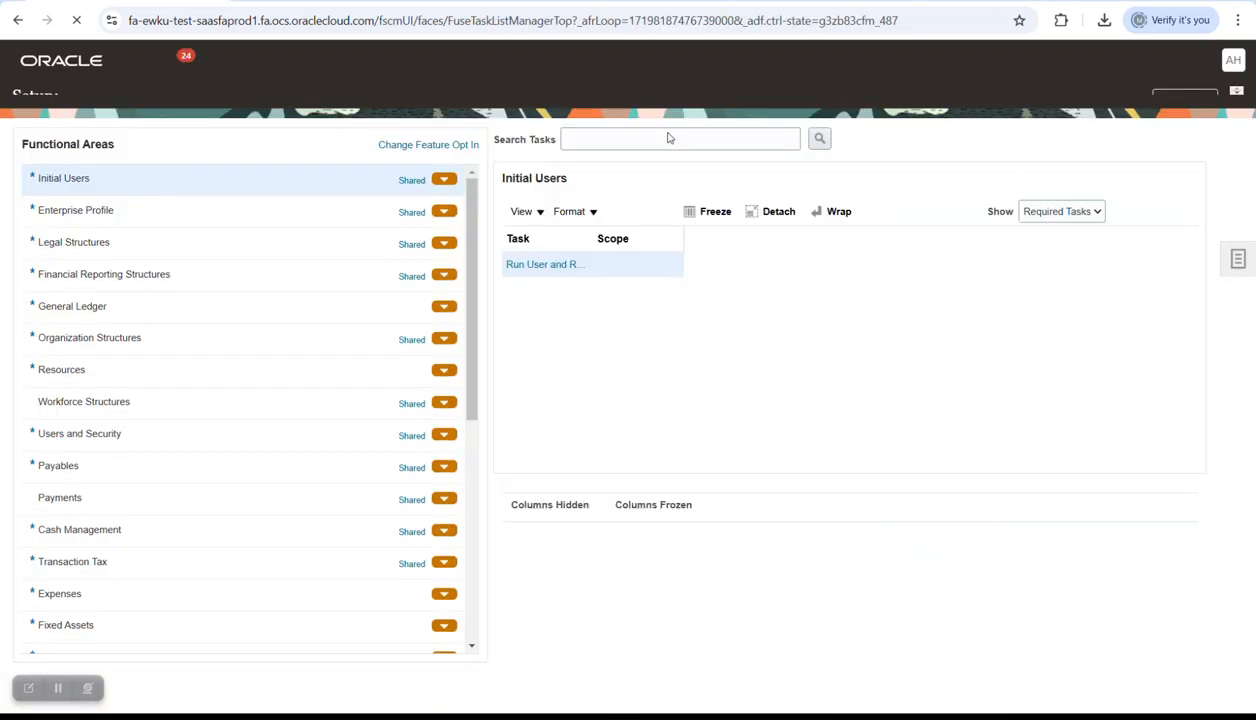
click(663, 159)
text(budget)
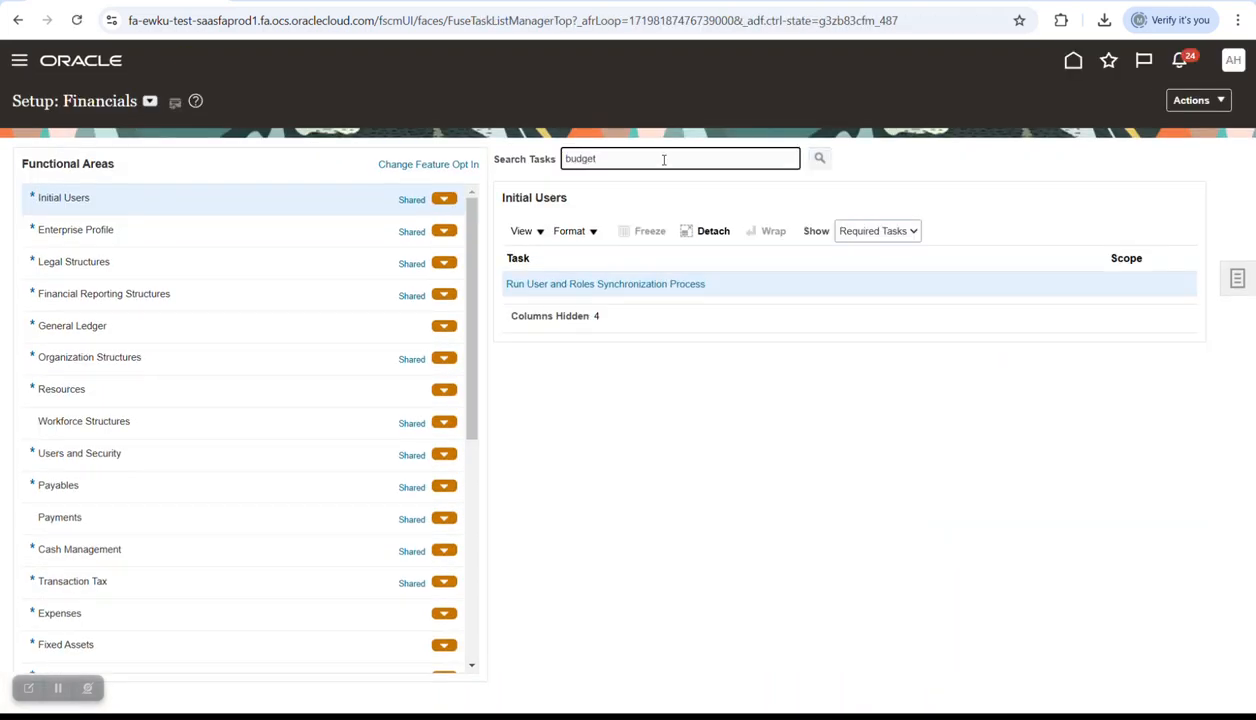
click(820, 160)
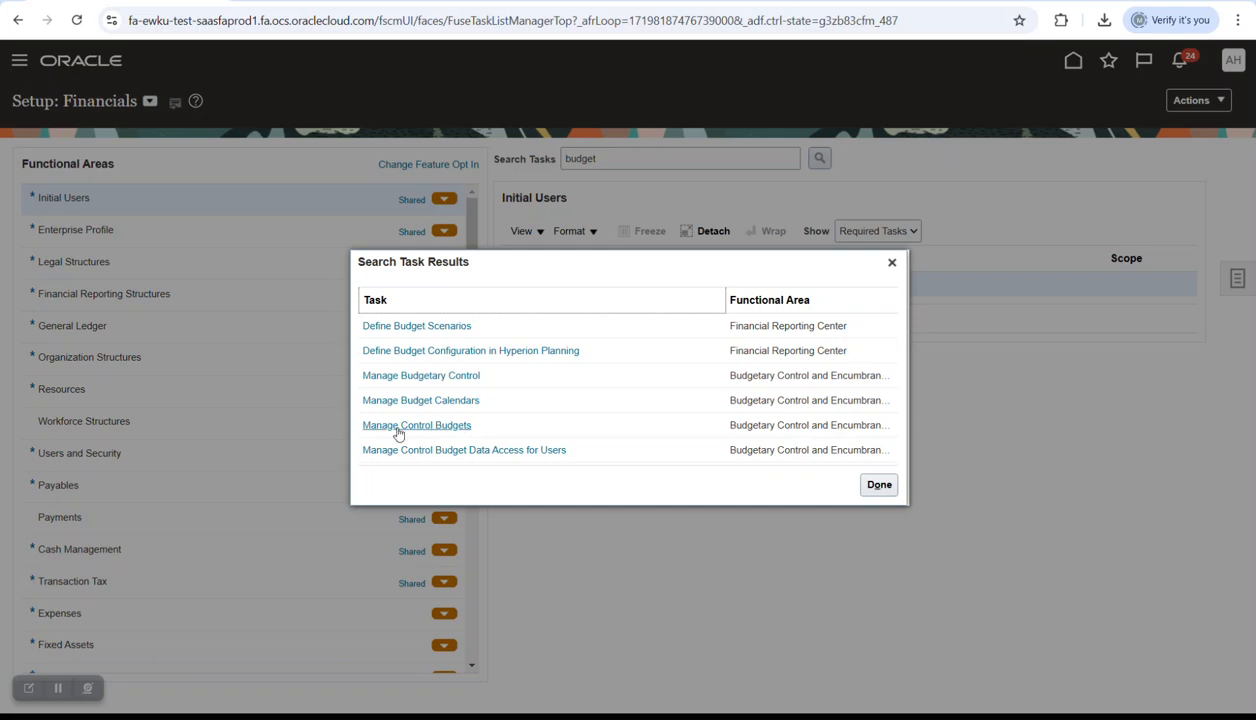
click(424, 377)
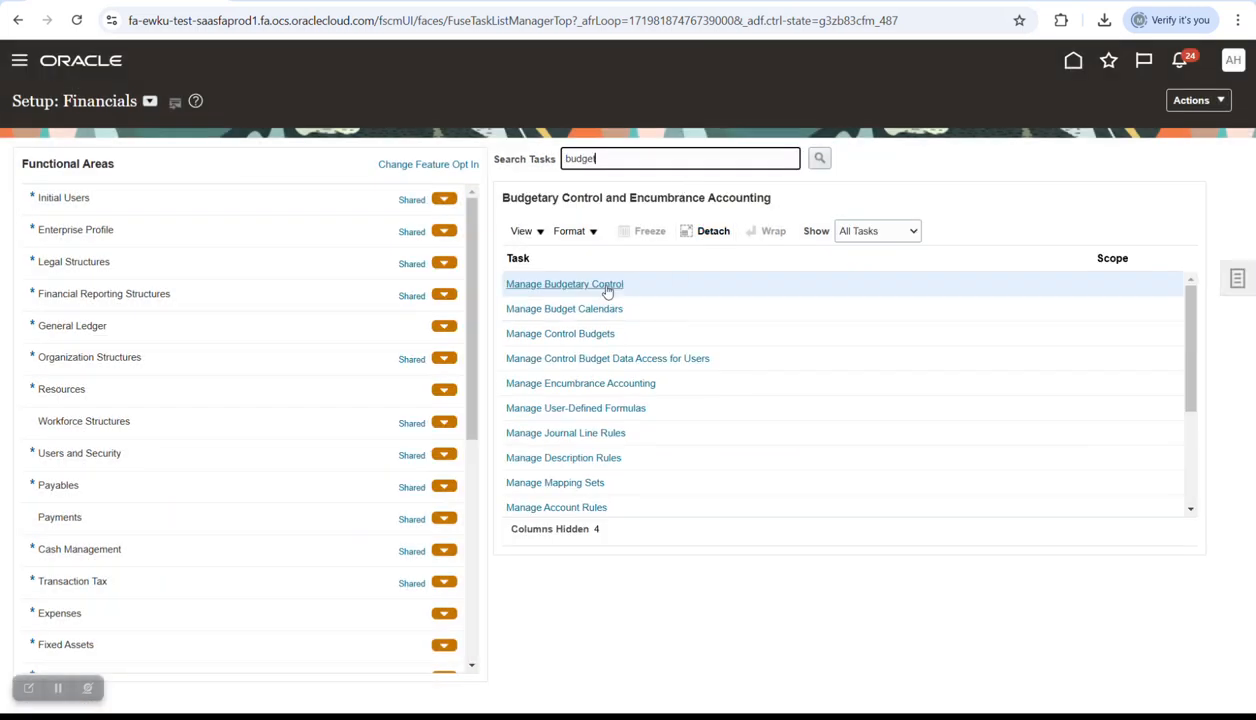
- Open Manage Budgetary Control and filter ledger names by 'n' to list N Waste and N Wood Ledgers
click(606, 285)
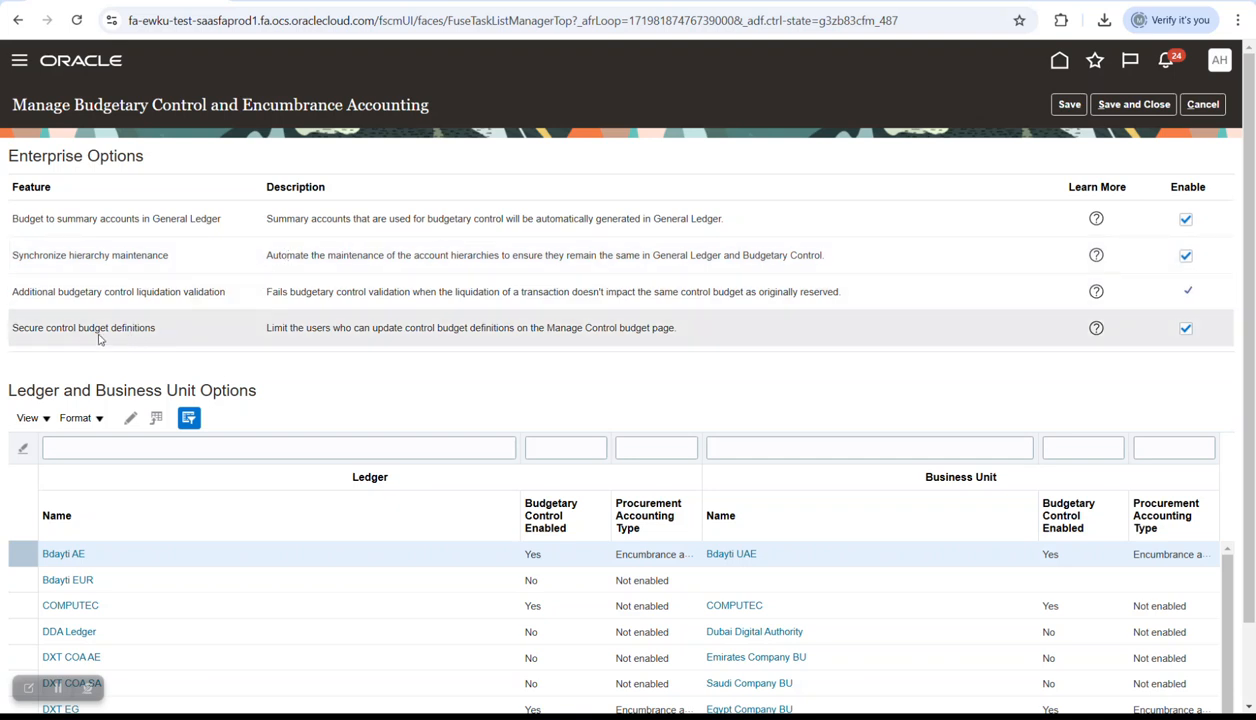
scroll(390, 367, down, 2)
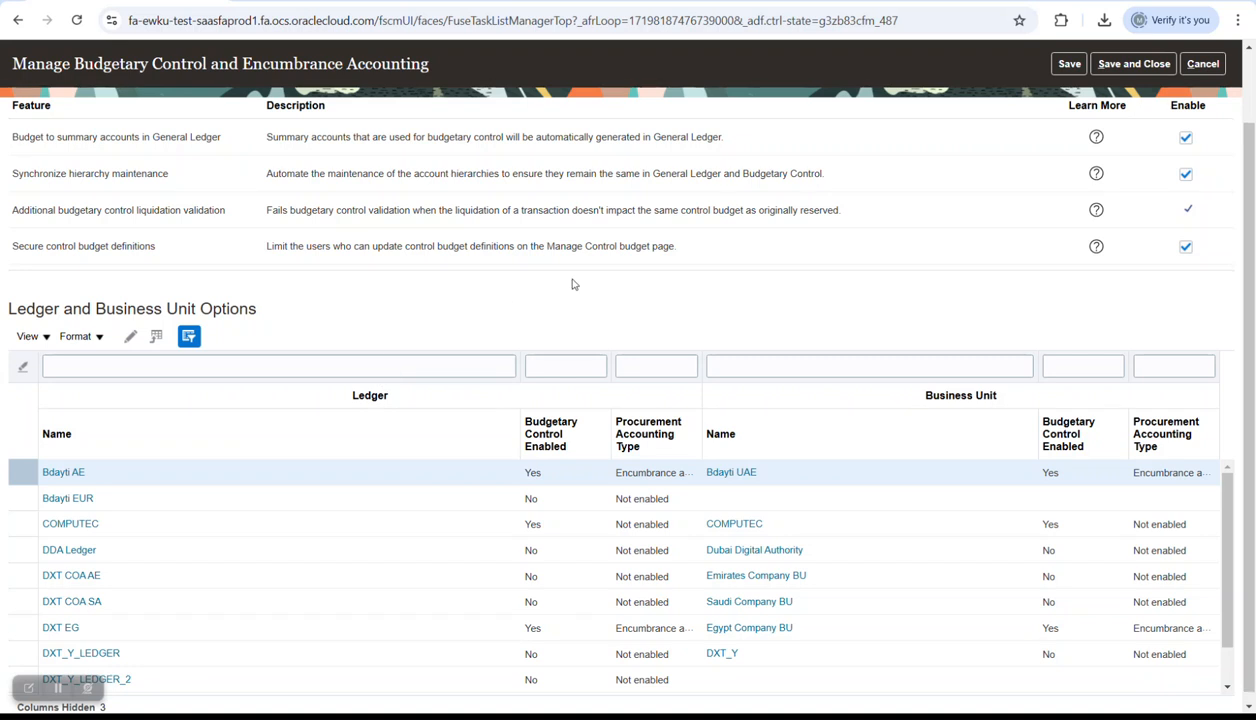
scroll(572, 284, down, 1)
click(227, 358)
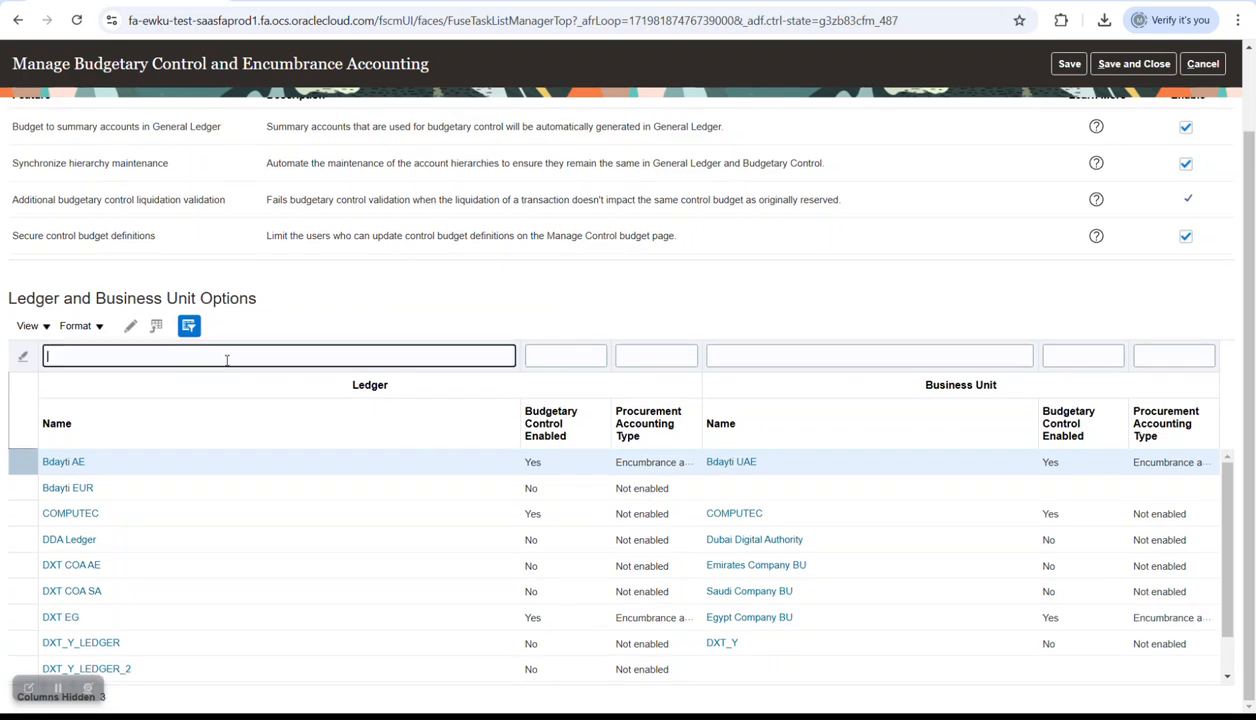
text(n)
key(Return)
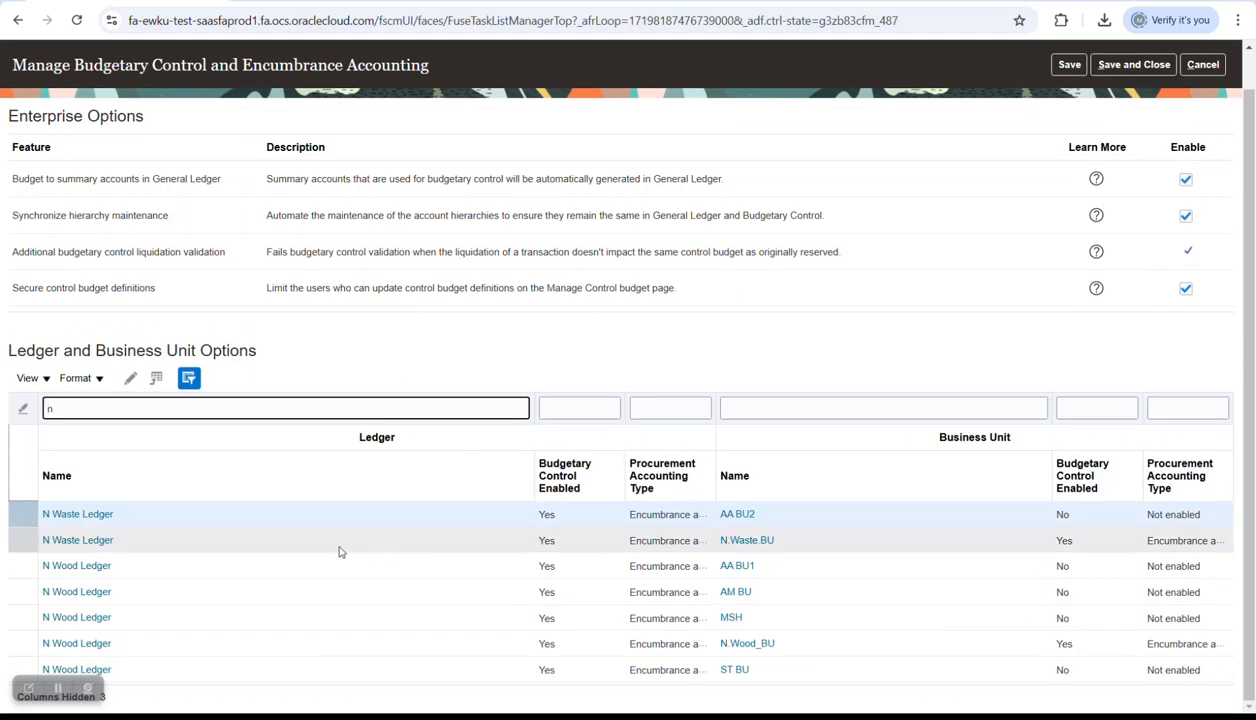
- Open N Waste Ledger's settings, view its Cash Controls options, then cancel without saving
click(100, 540)
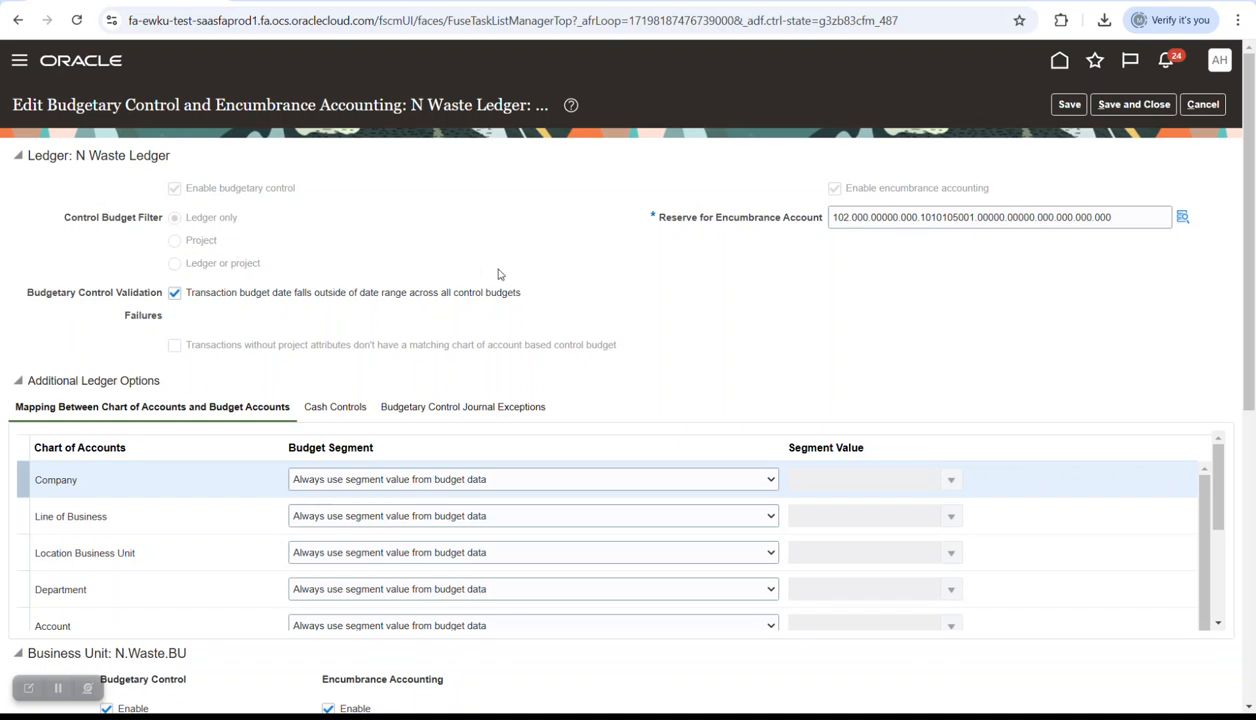
scroll(615, 300, down, 3)
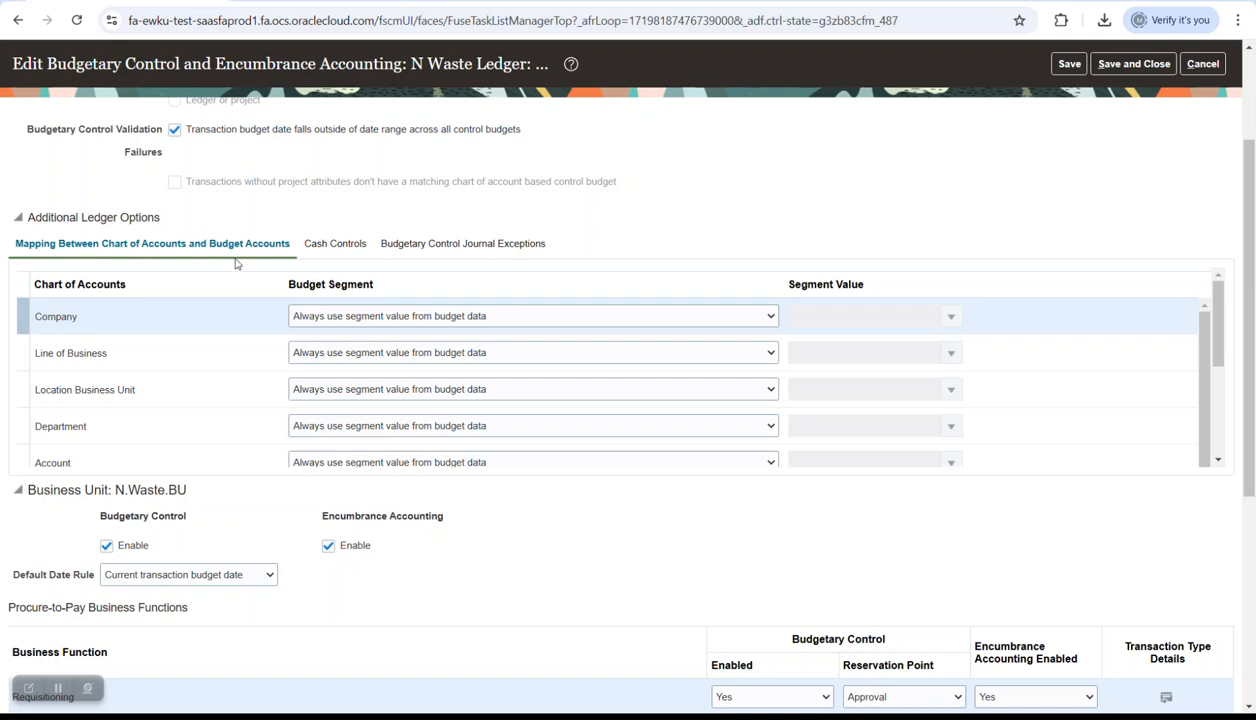
scroll(703, 236, down, 1)
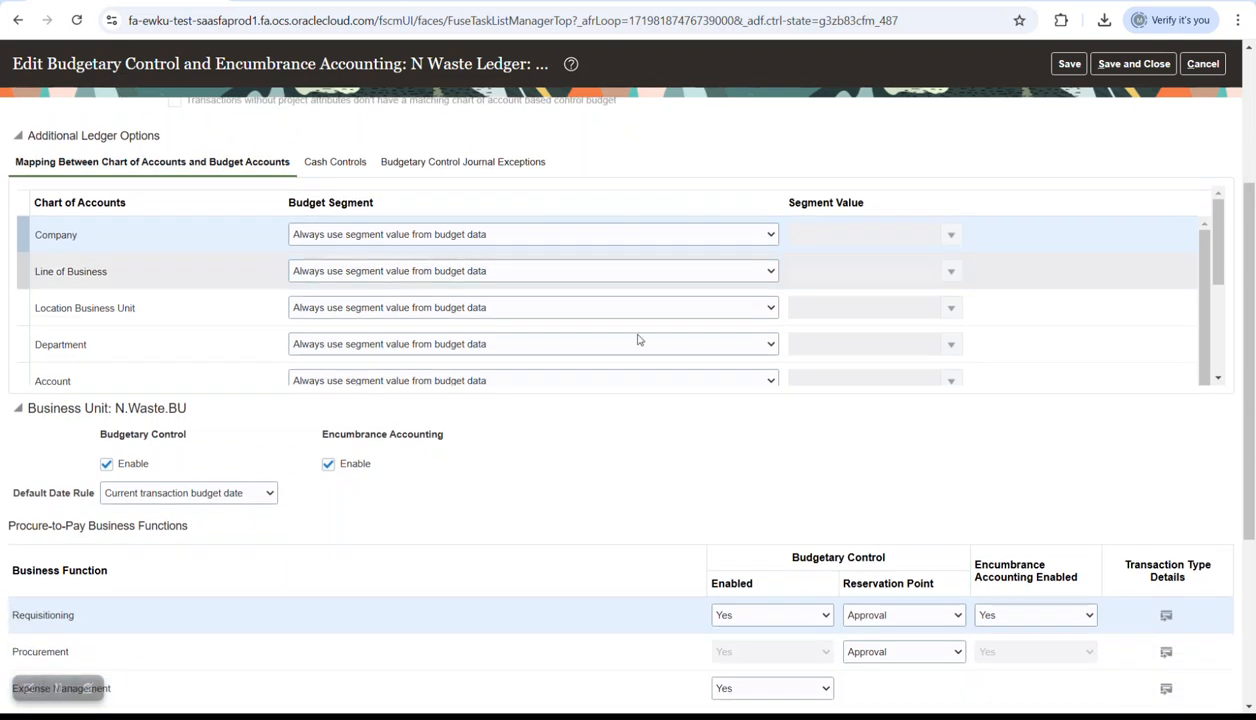
scroll(228, 460, down, 1)
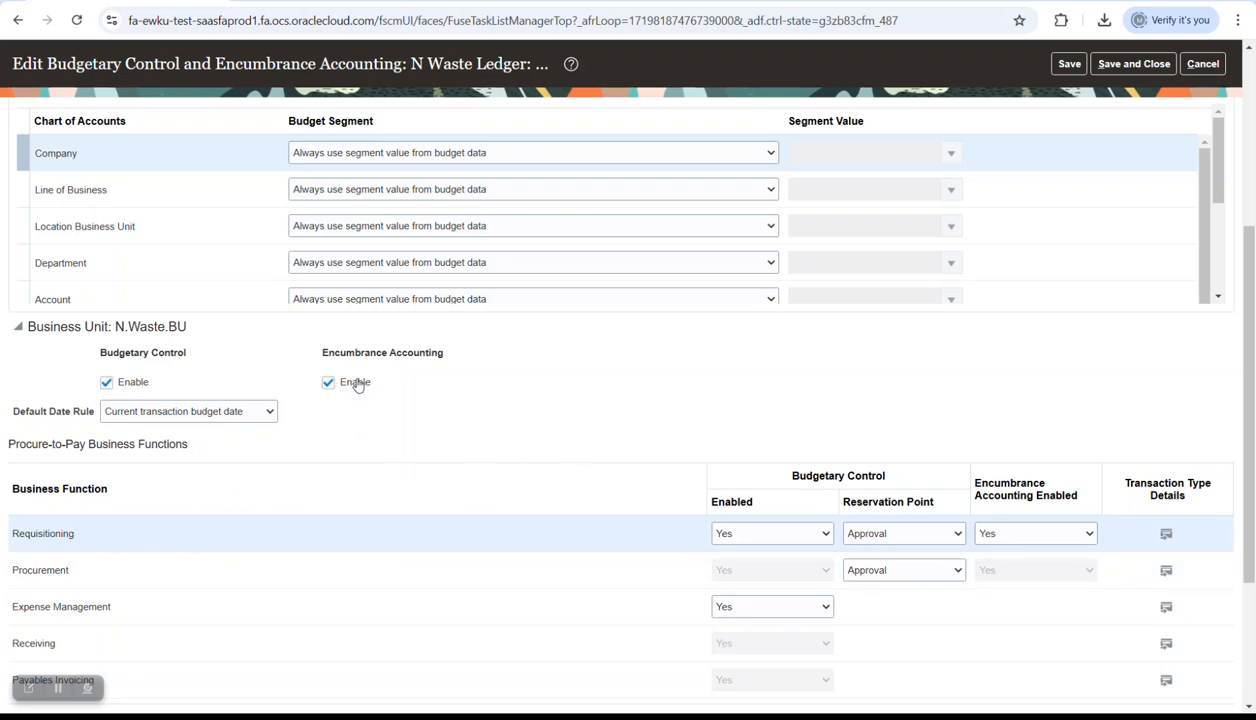
scroll(600, 434, up, 1)
scroll(600, 434, up, 1)
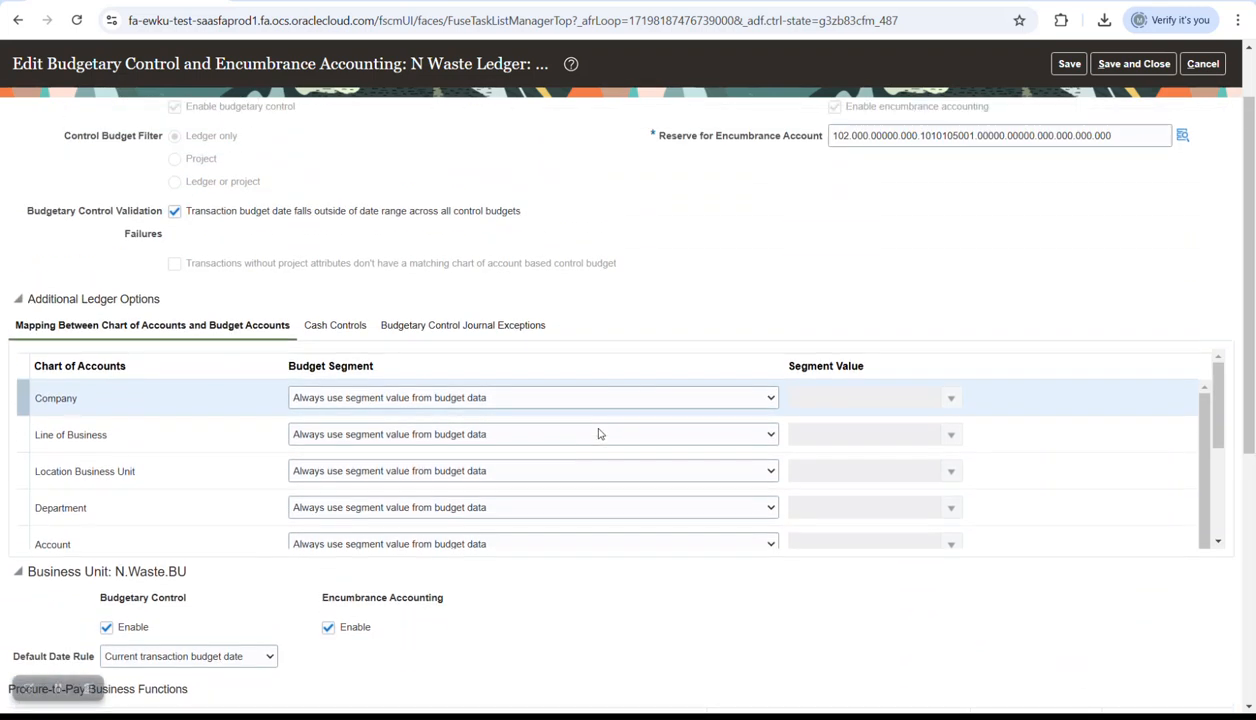
click(321, 328)
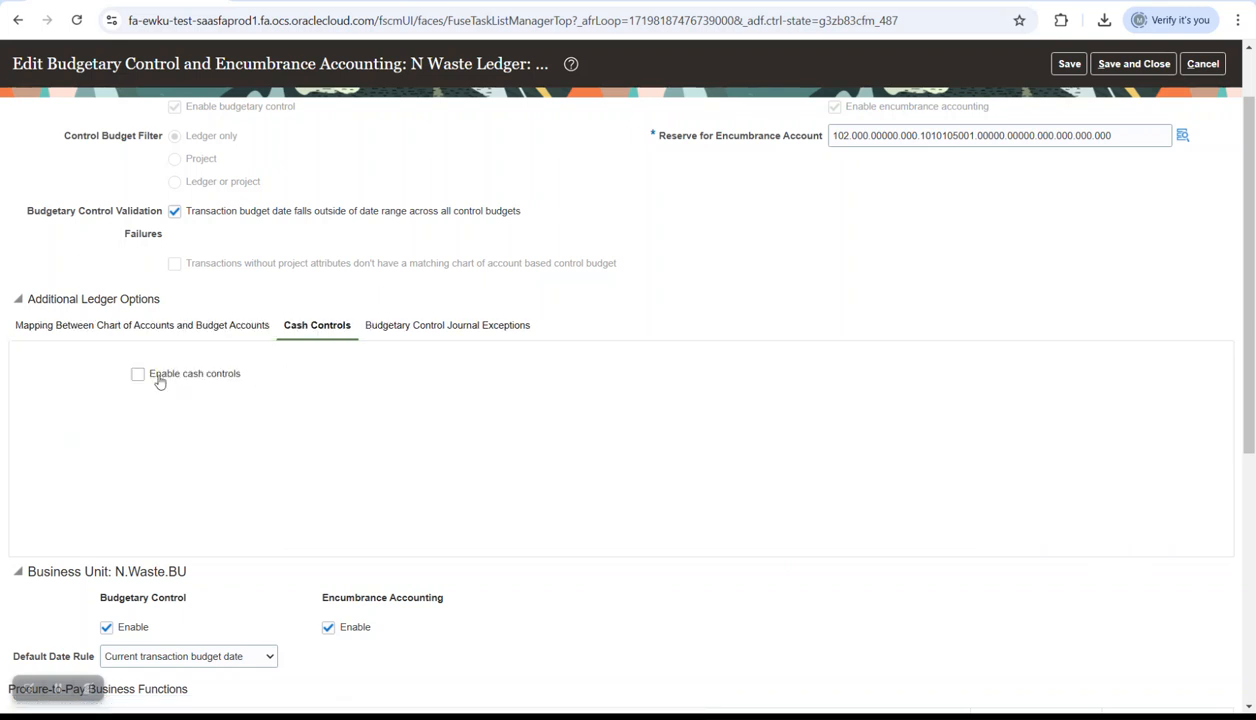
scroll(1020, 300, up, 2)
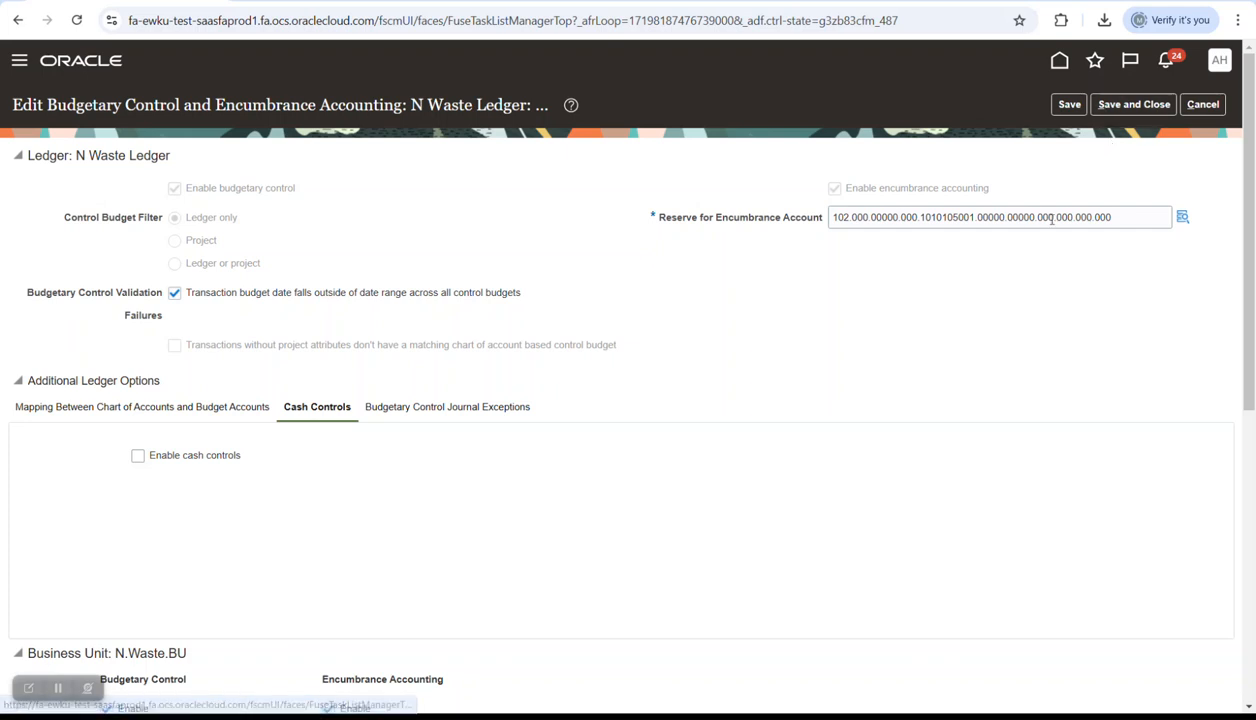
click(1205, 105)
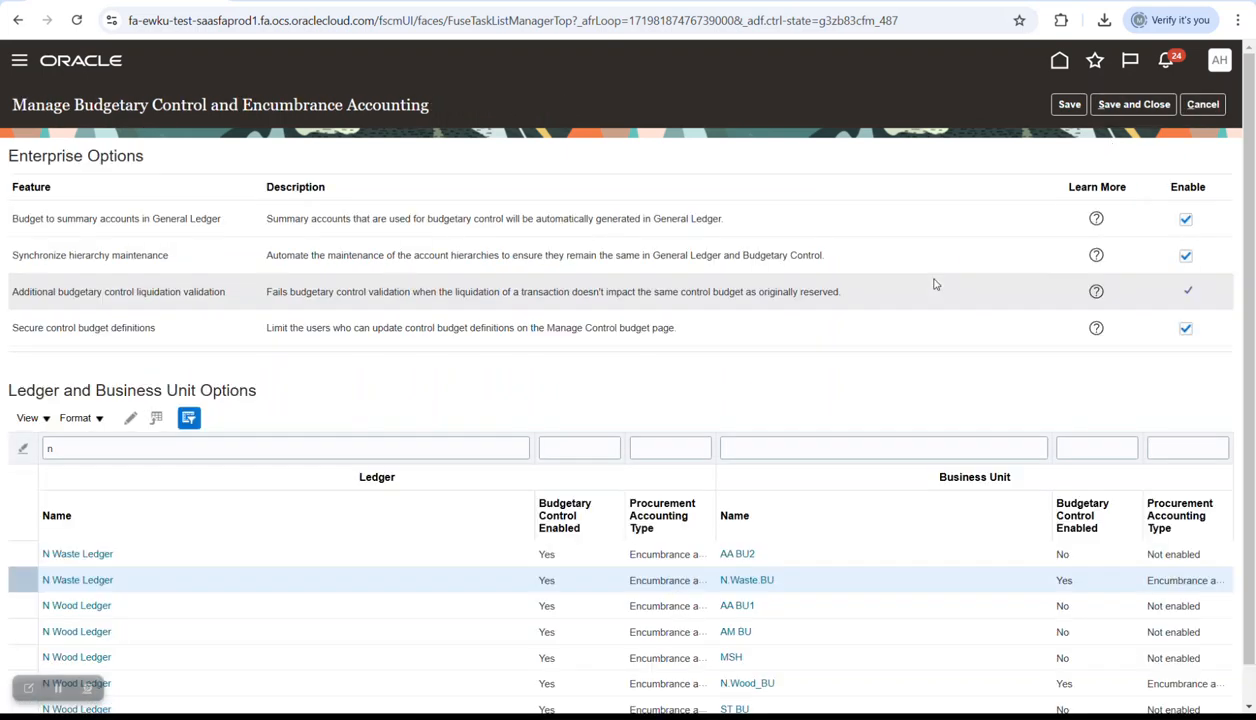
- Reopen N Waste Ledger and tick the option to enable cash controls
scroll(1234, 300, down, 1)
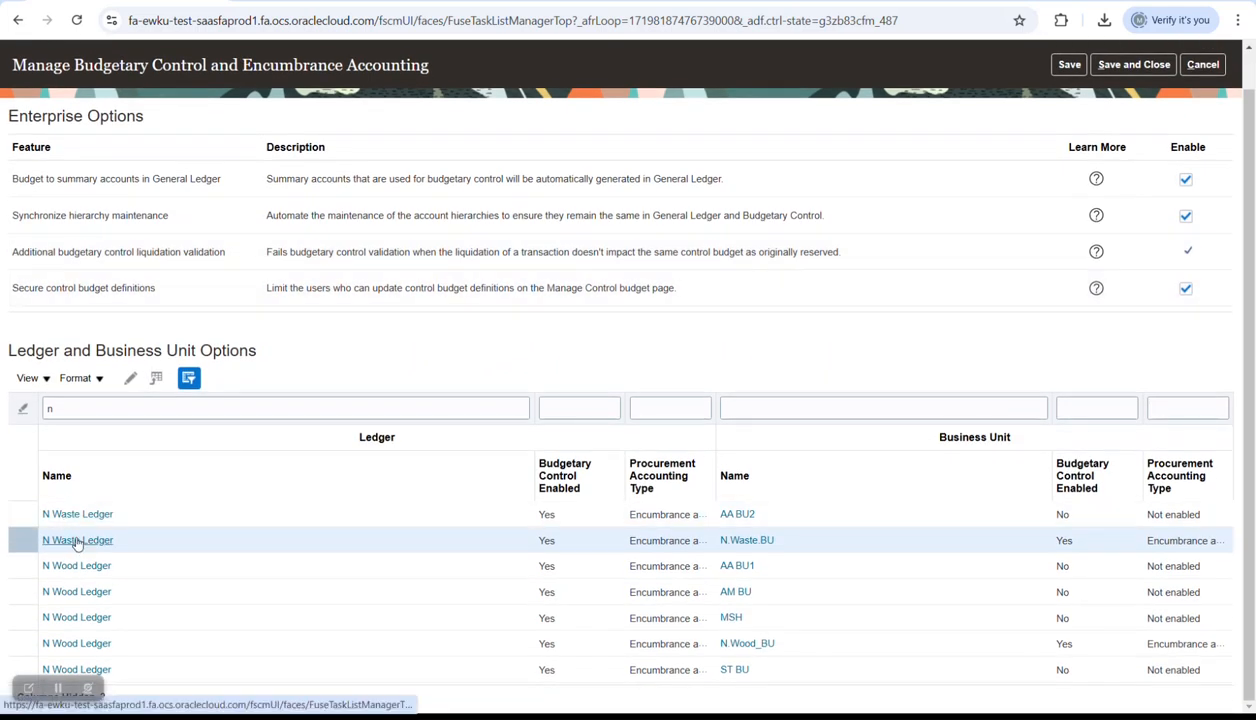
click(77, 541)
scroll(240, 327, down, 3)
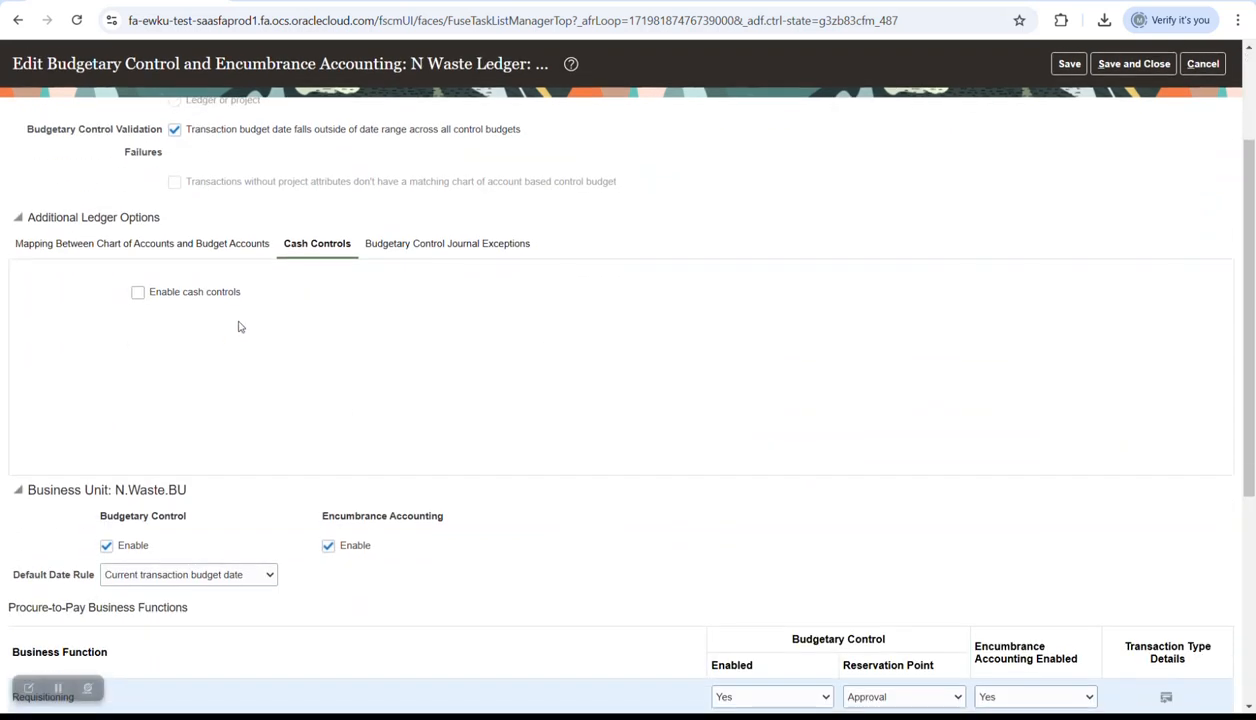
click(175, 294)
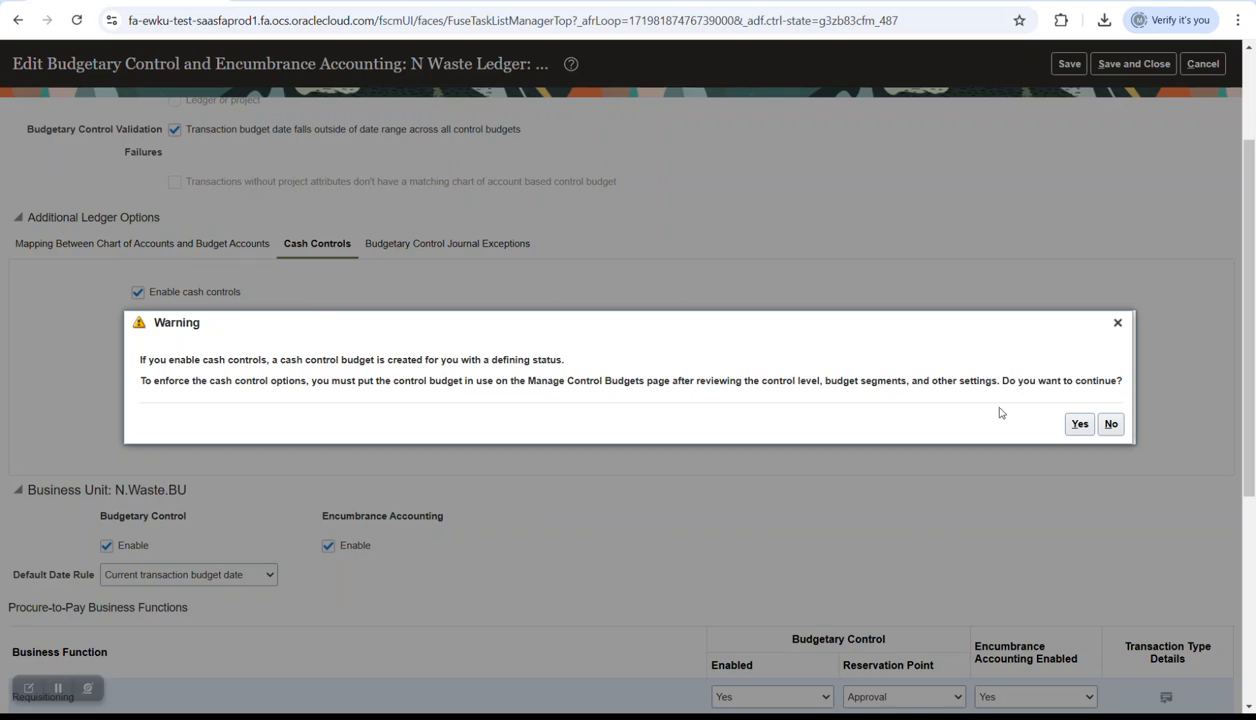
- Accept the warning to create control budget N Waste Ledger_Cash, then review its settings
click(1078, 425)
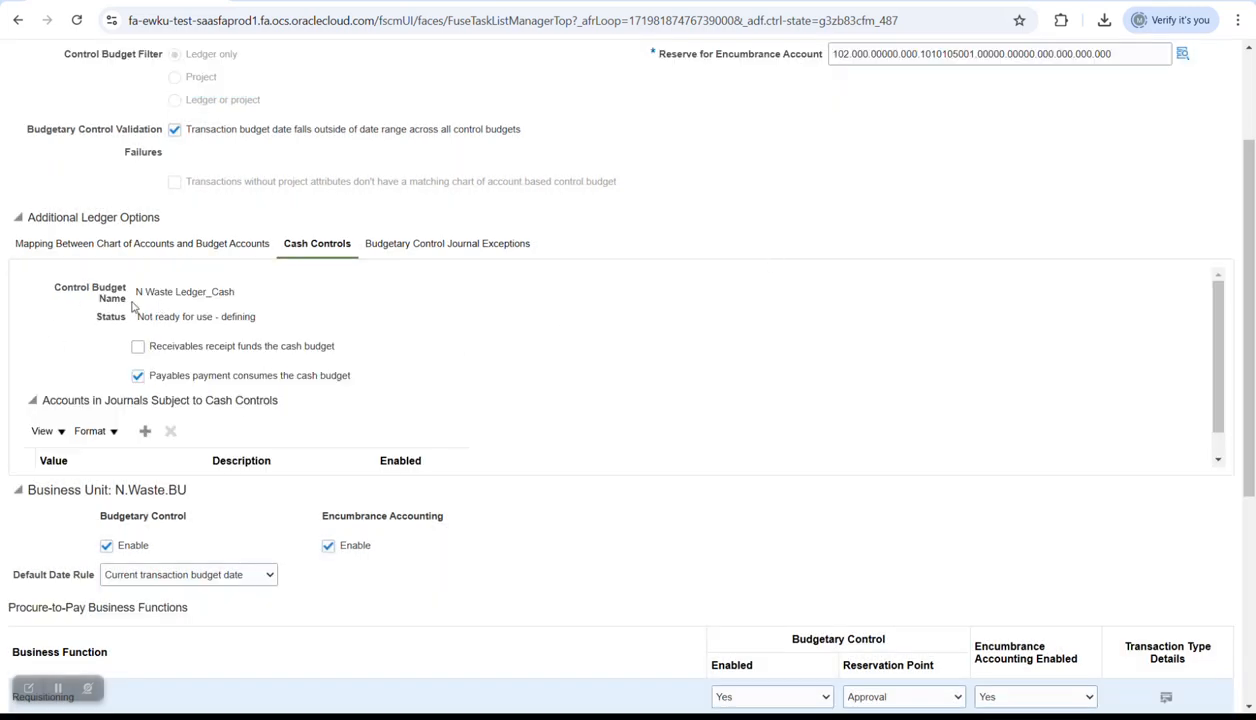
drag(138, 291, 235, 292)
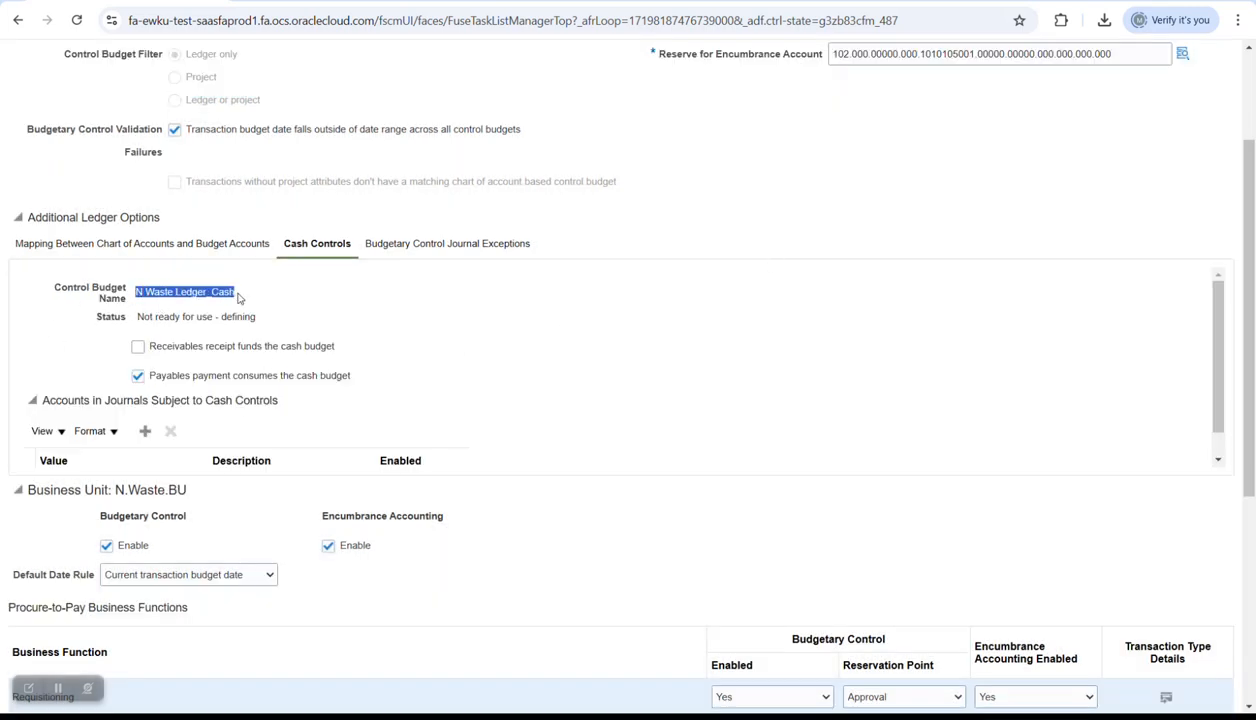
scroll(151, 278, up, 2)
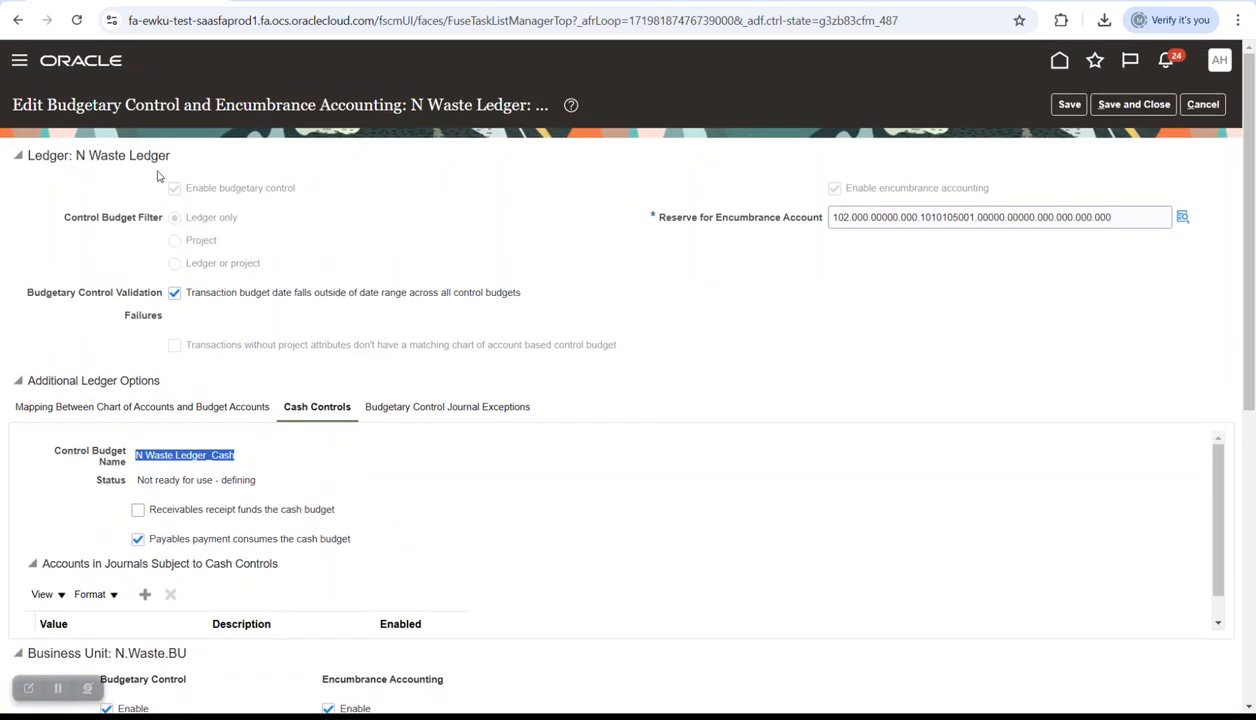
scroll(245, 300, down, 1)
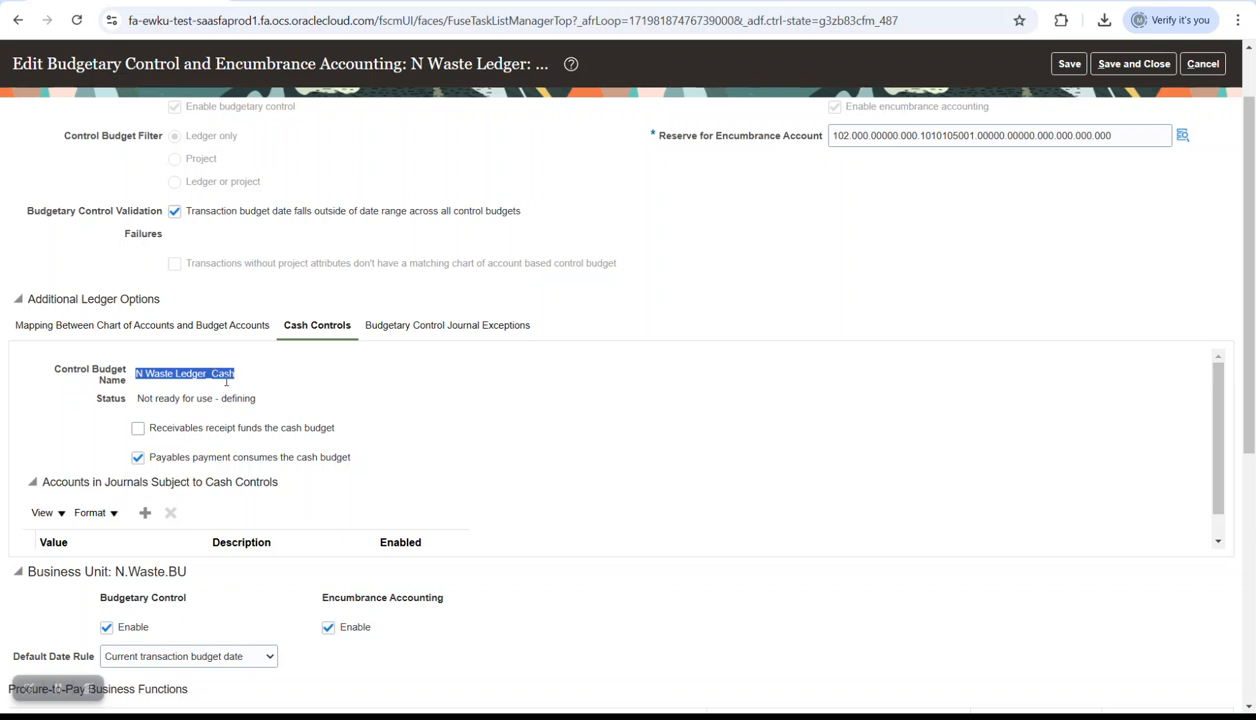
click(209, 377)
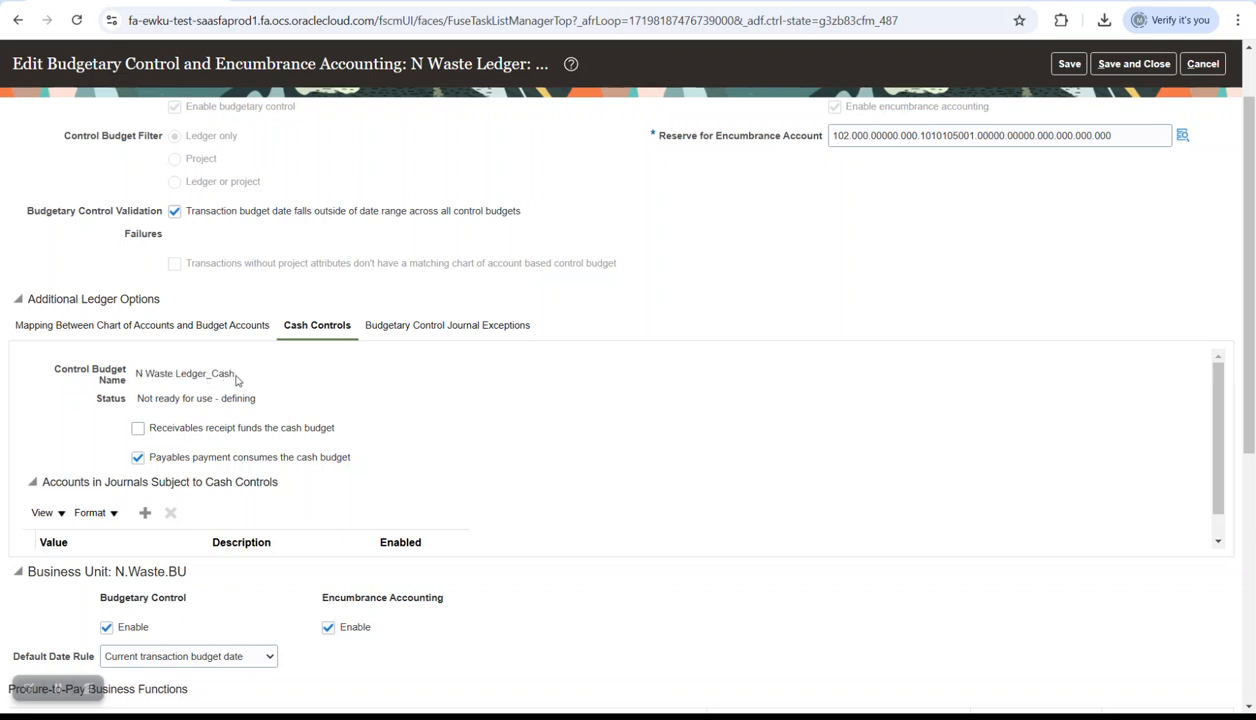
scroll(1000, 215, up, 2)
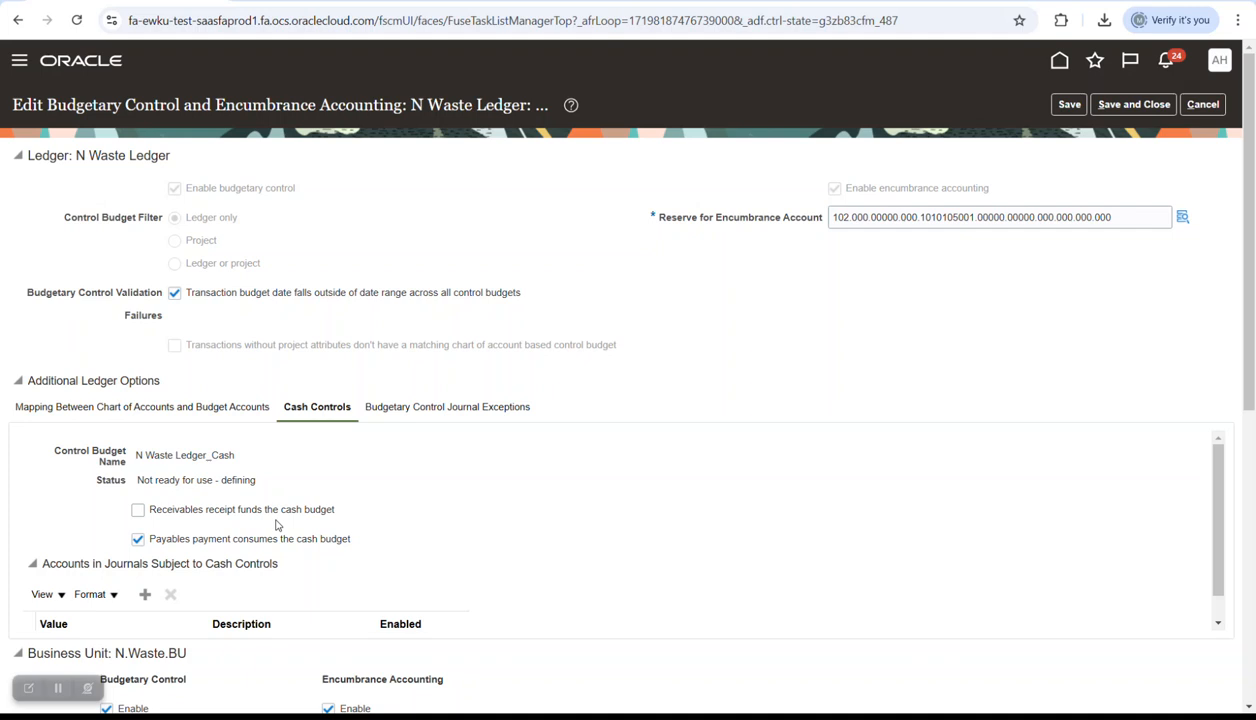
scroll(475, 480, down, 2)
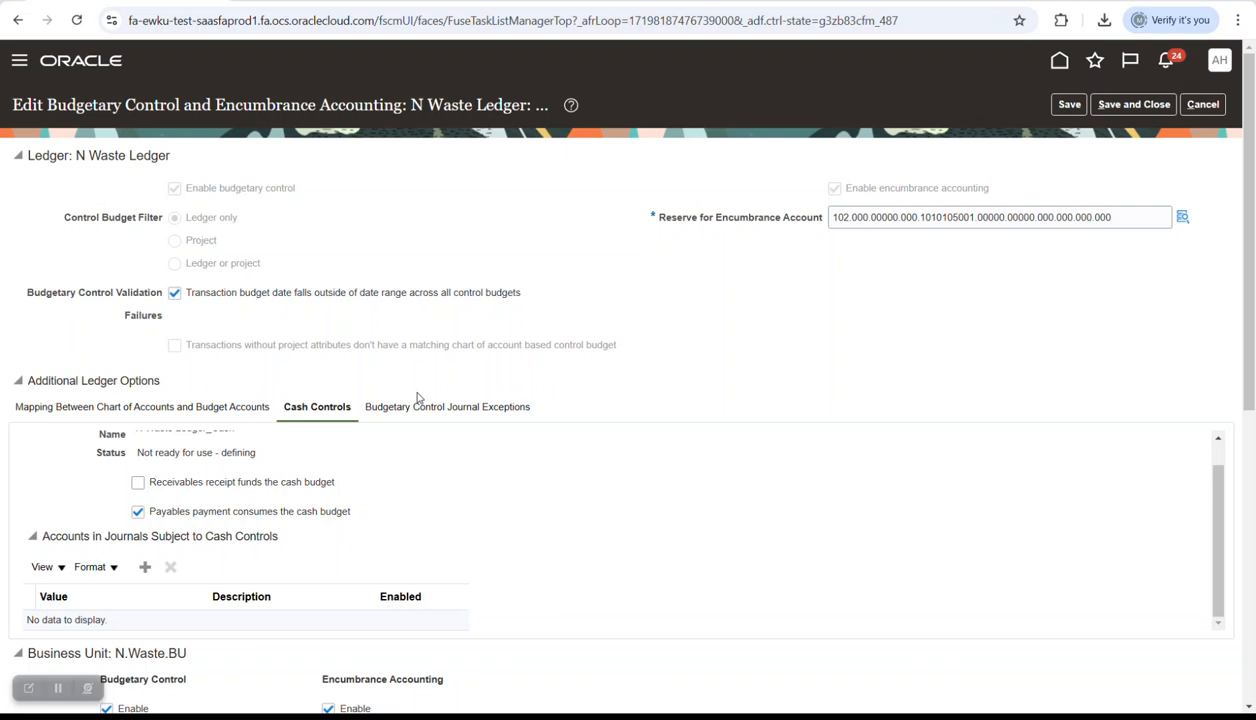
scroll(605, 490, down, 3)
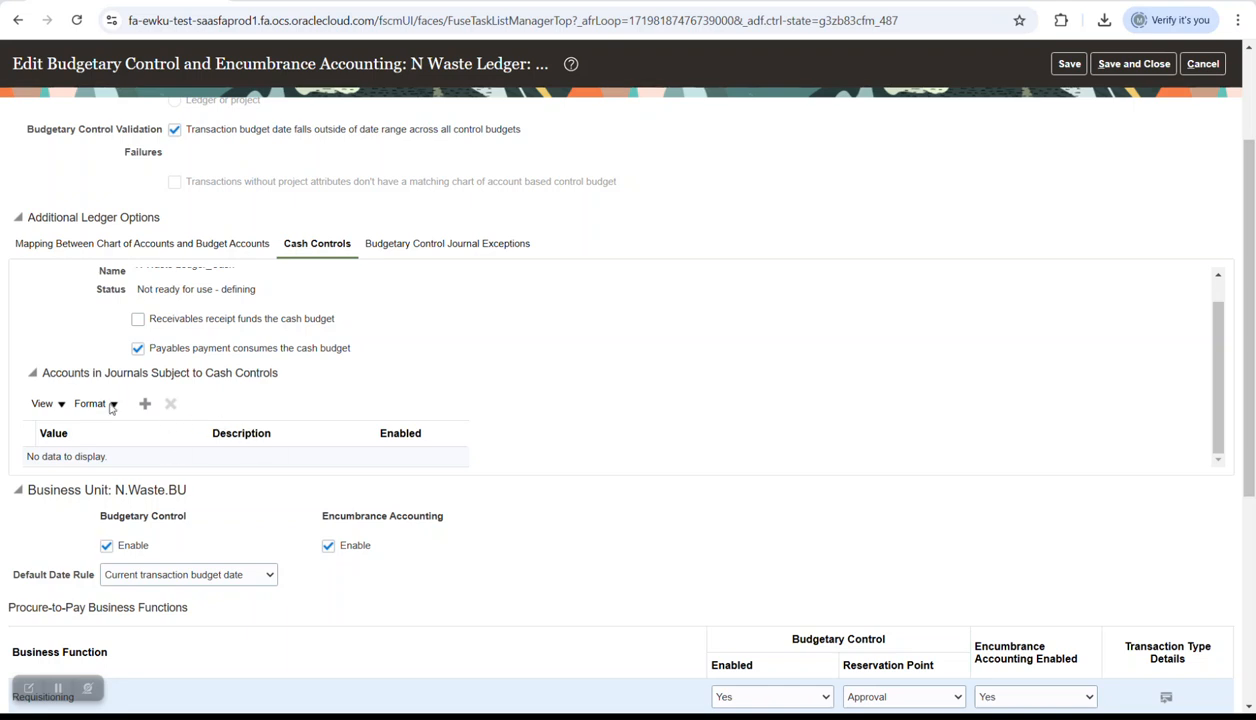
click(145, 403)
scroll(287, 388, down, 1)
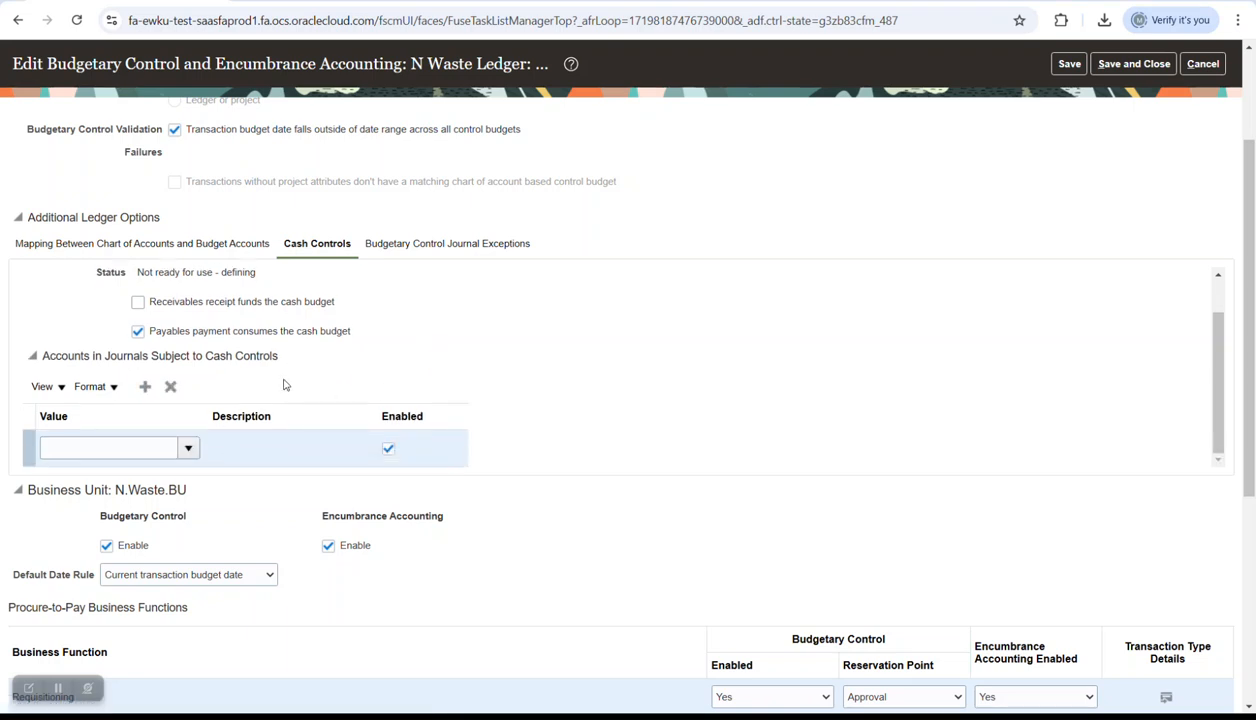
scroll(284, 386, down, 1)
click(188, 367)
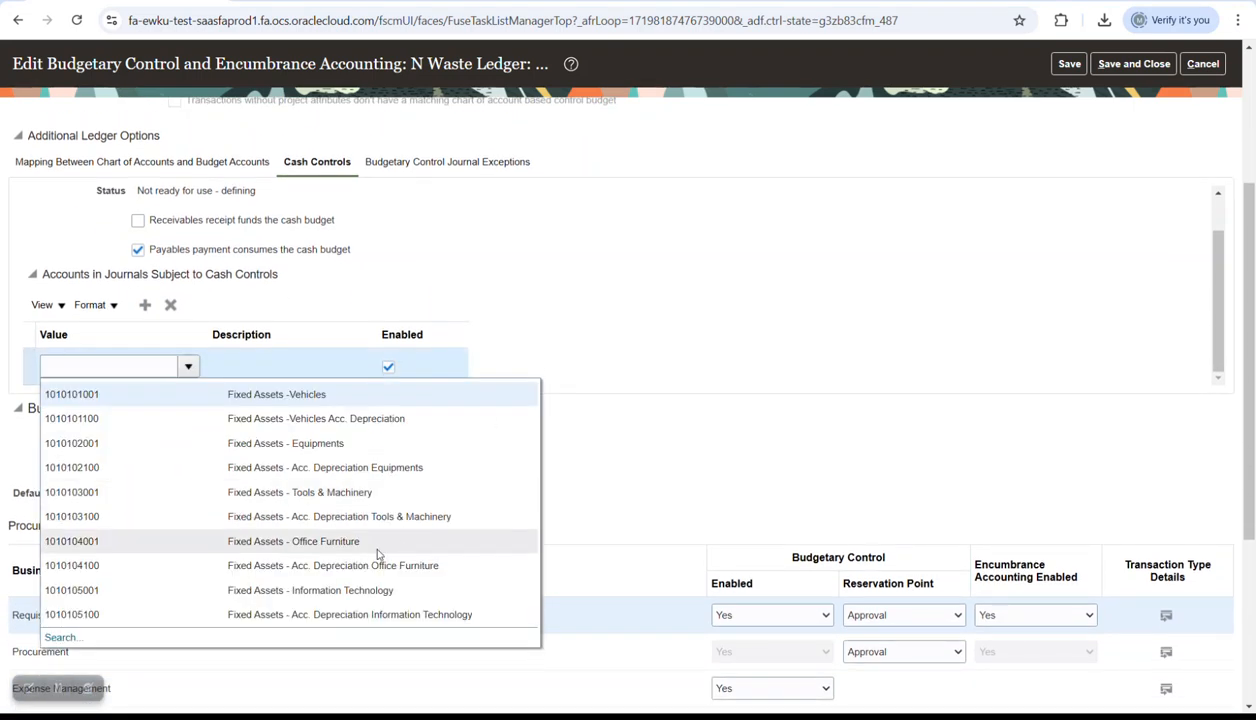
click(60, 637)
click(561, 374)
text(%Bank%)
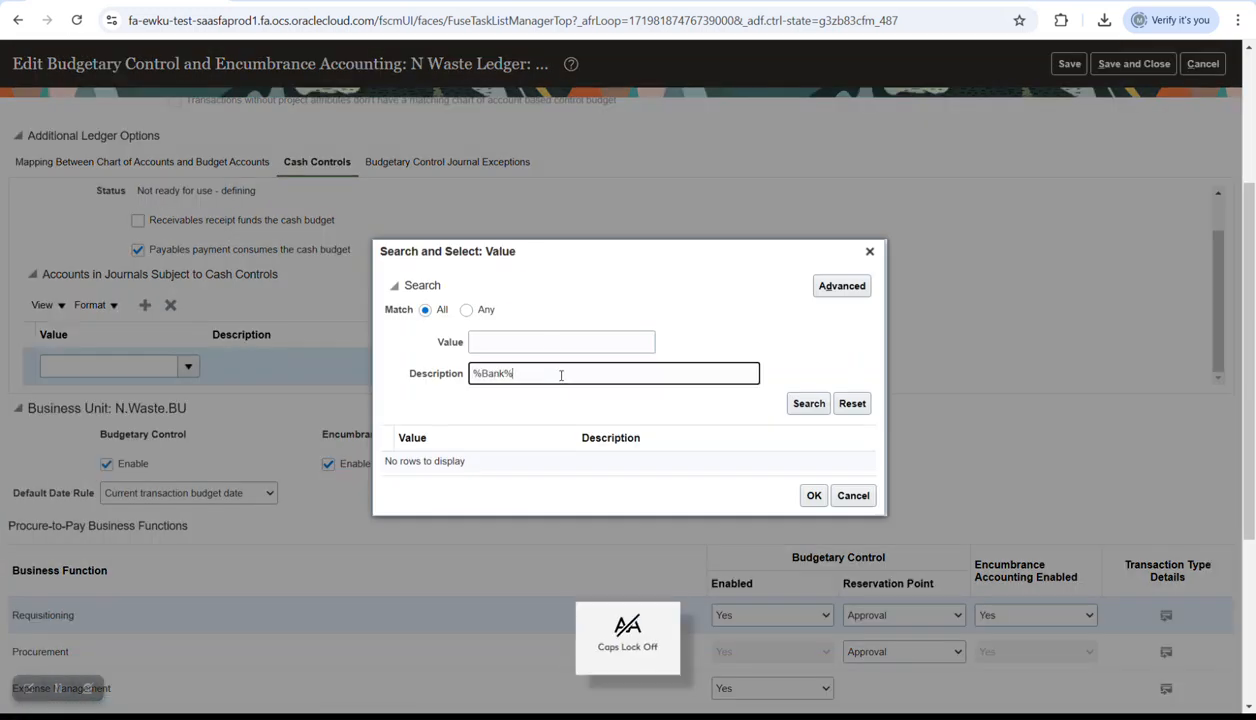
key(Return)
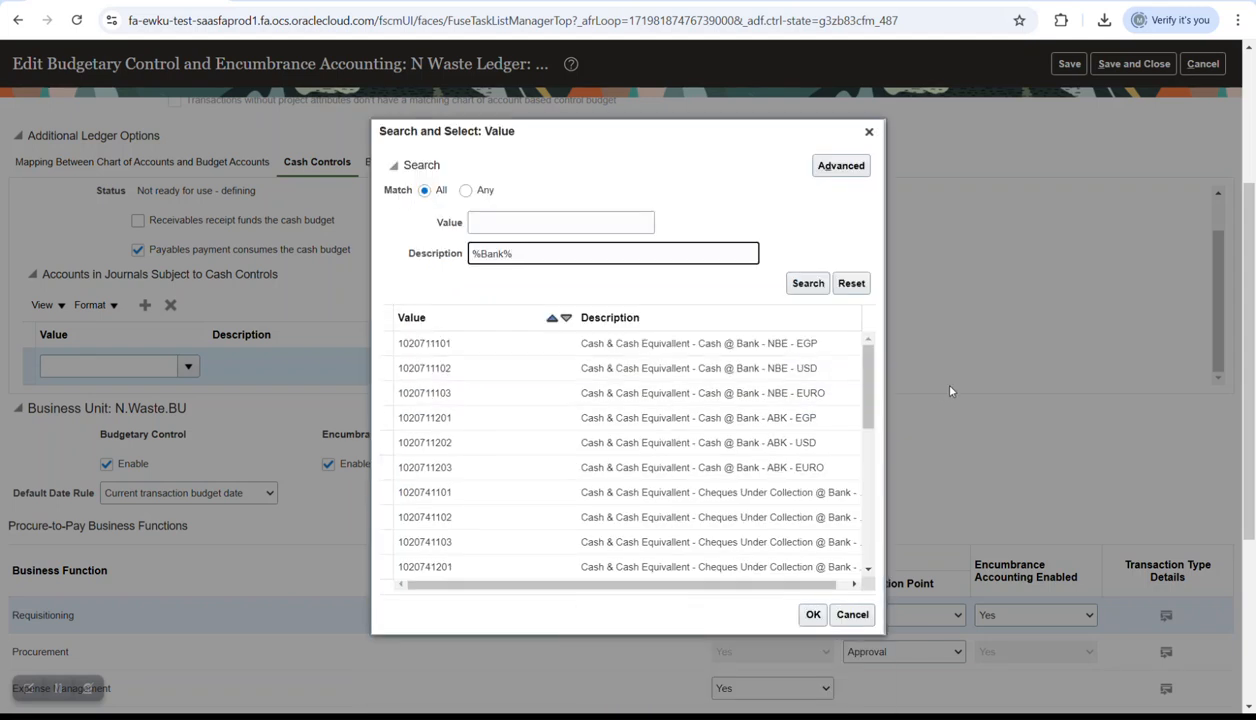
drag(804, 586, 777, 587)
click(516, 344)
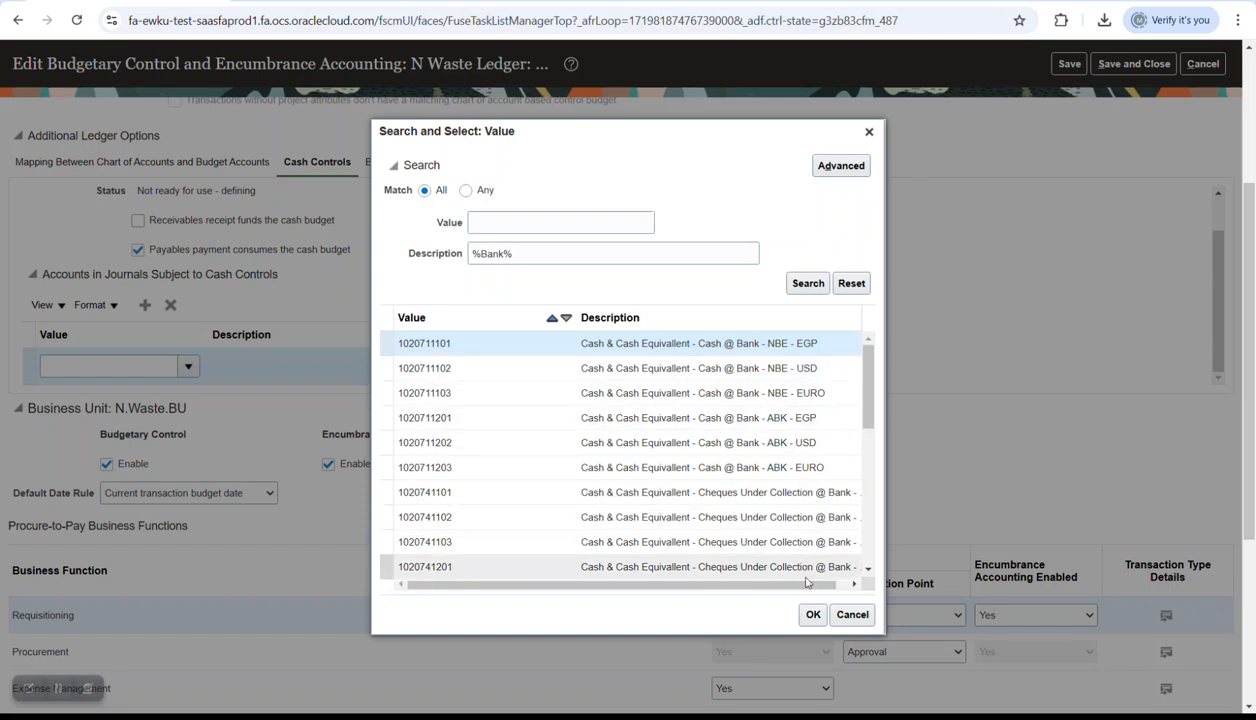
click(812, 615)
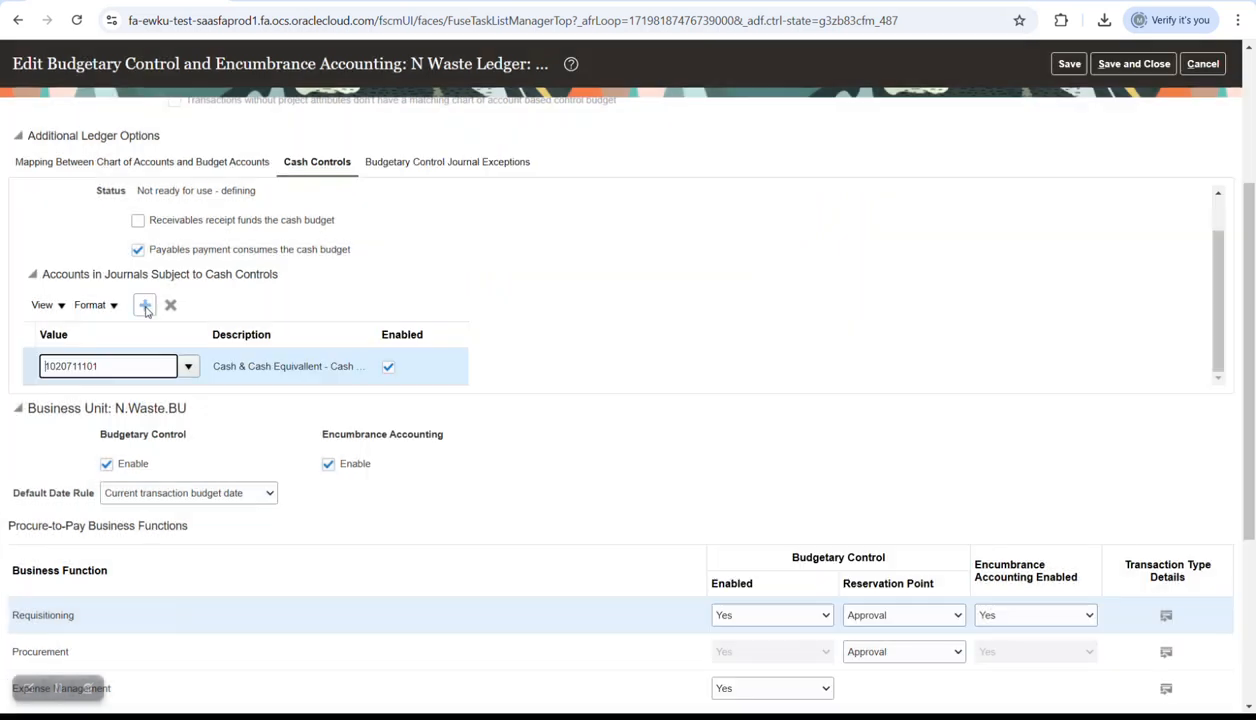
click(145, 305)
click(189, 368)
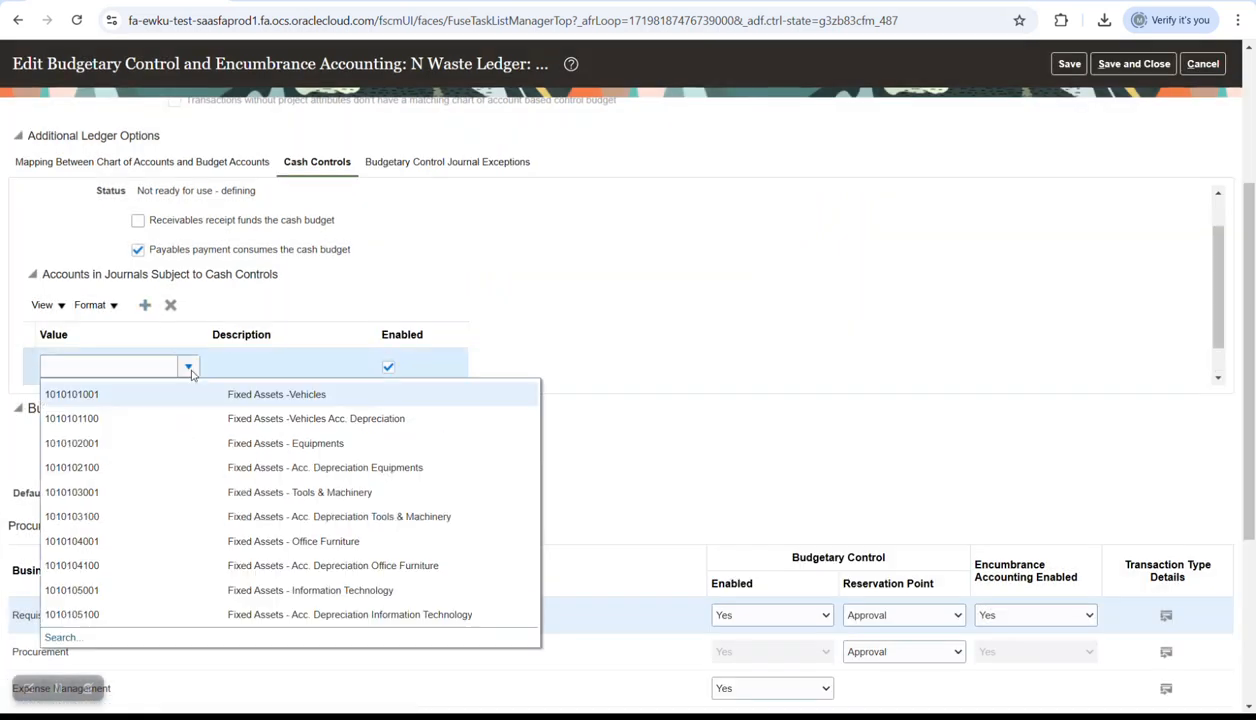
click(58, 637)
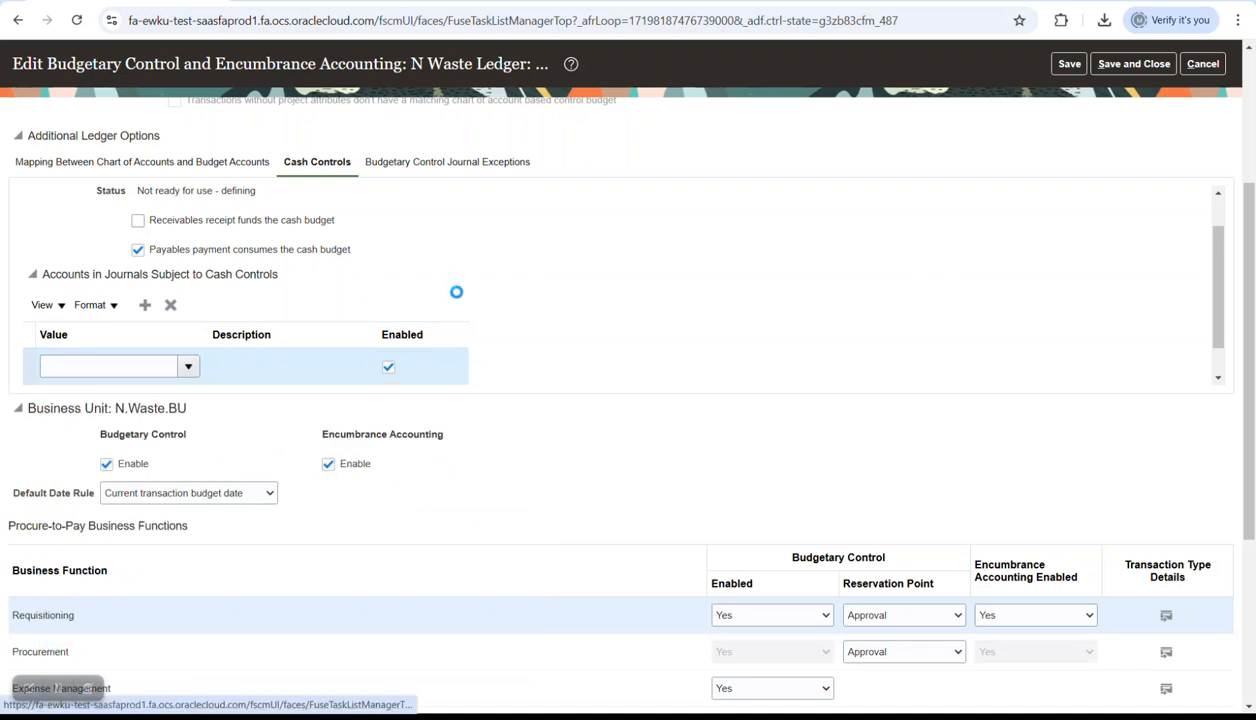
click(524, 368)
text($)
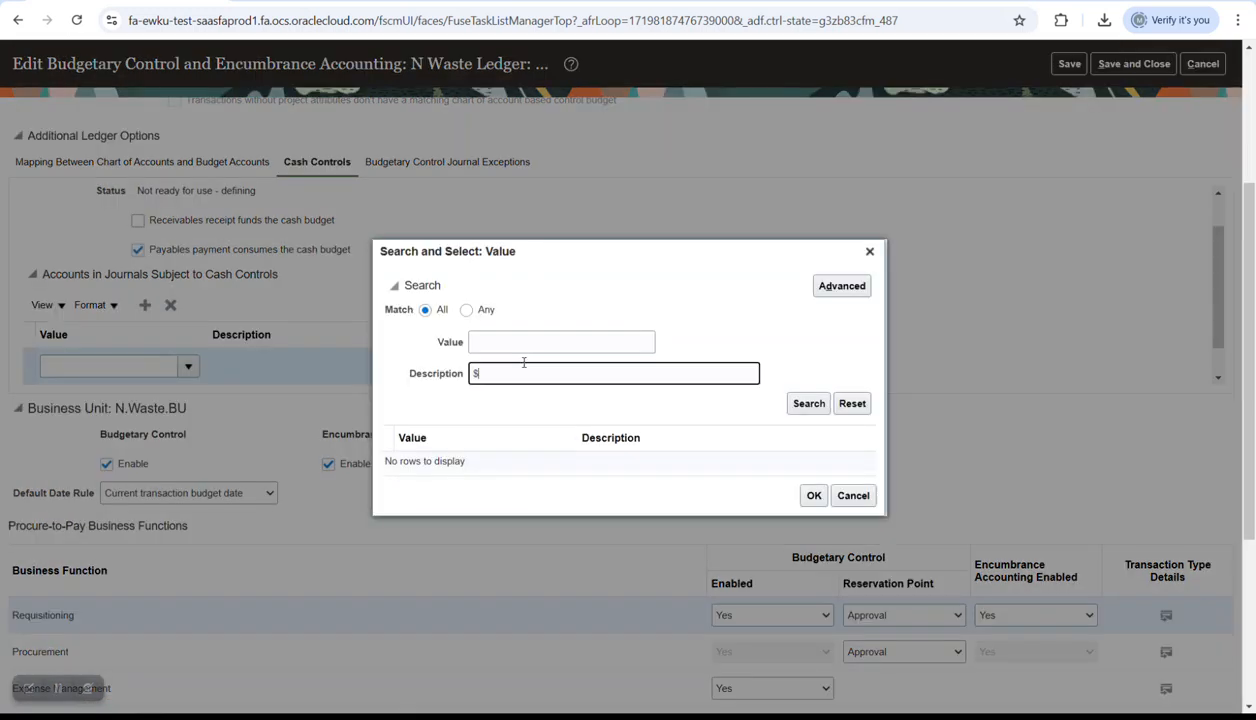
key(BackSpace)
text(%)
key(Caps_Lock)
text(B)
key(Caps_Lock)
text(ank%)
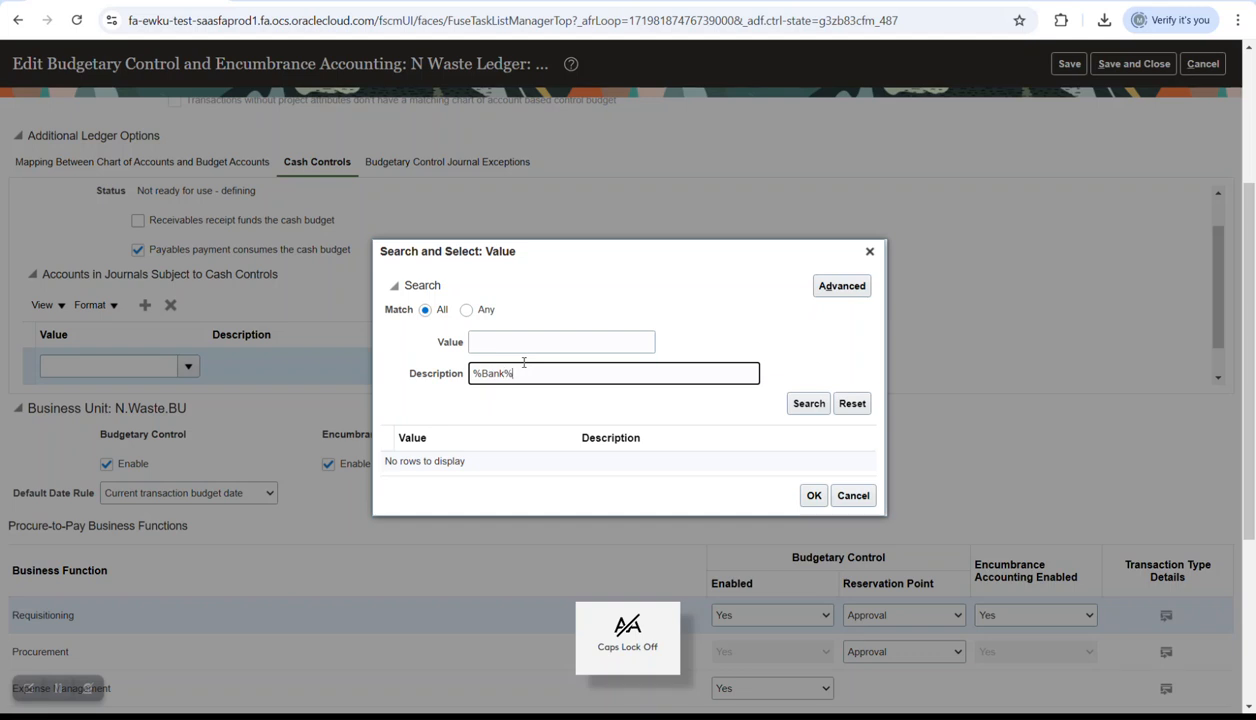
click(802, 376)
click(803, 405)
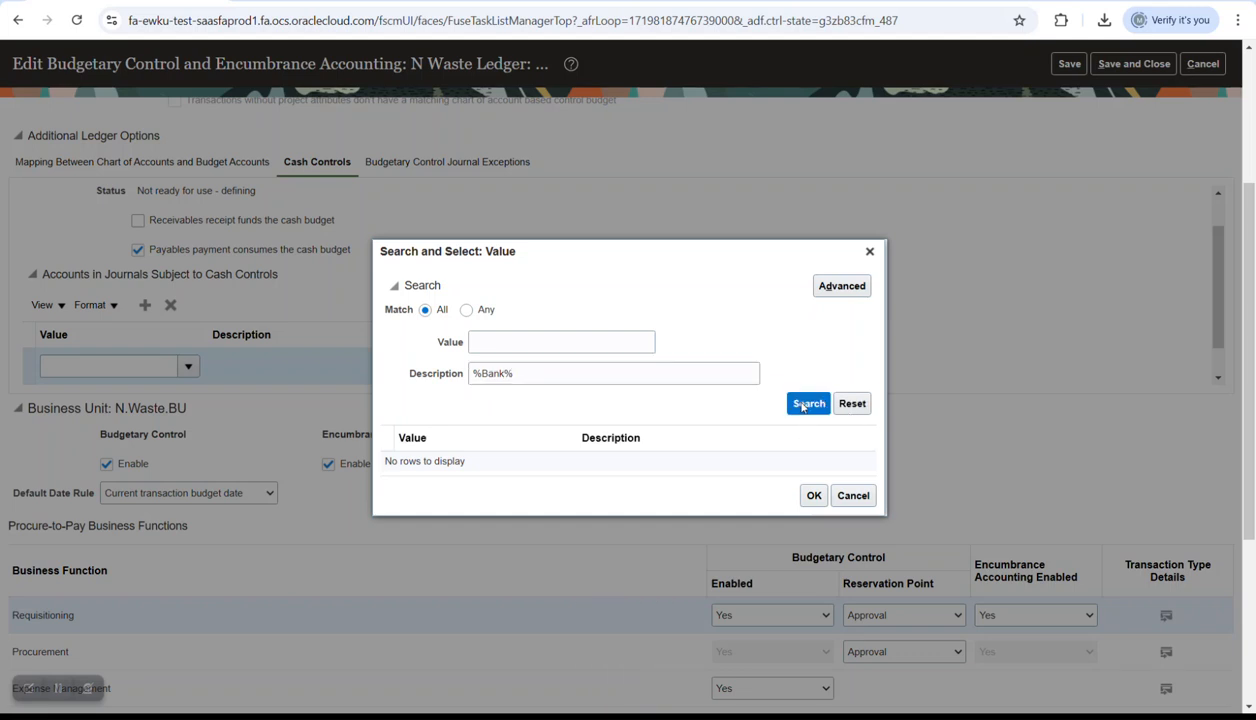
click(760, 370)
click(811, 614)
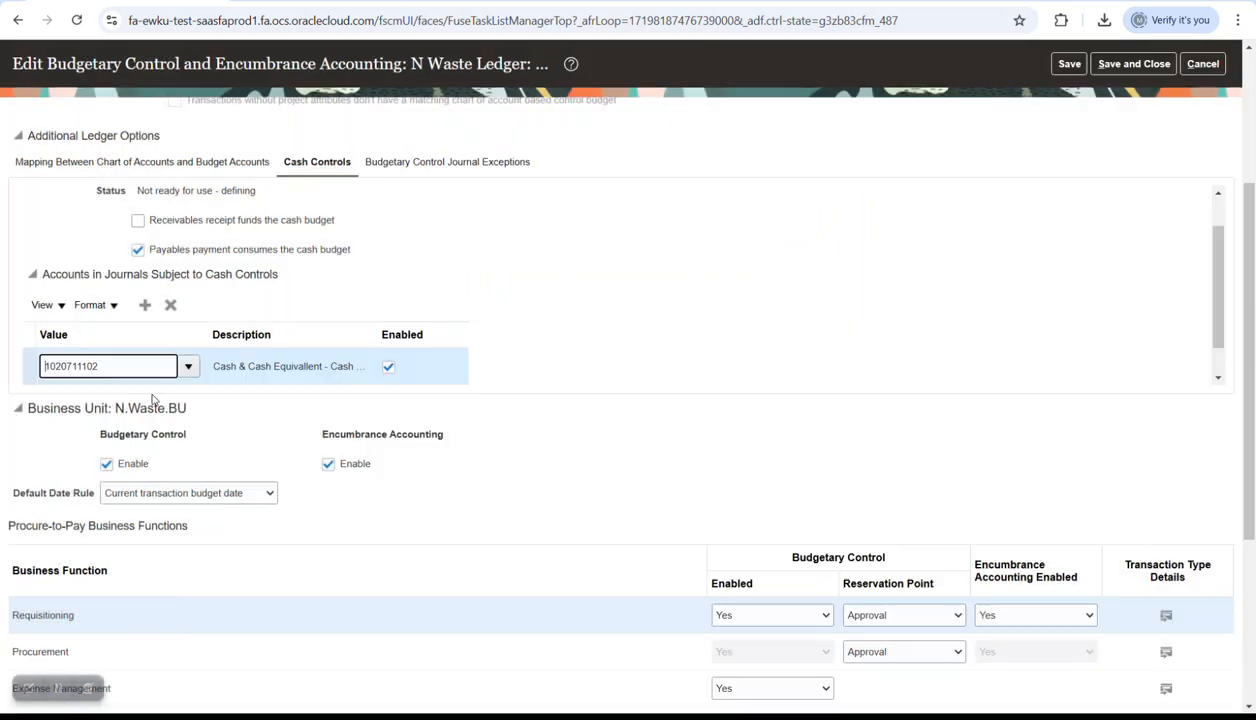
double_click(123, 366)
key(ctrl+c)
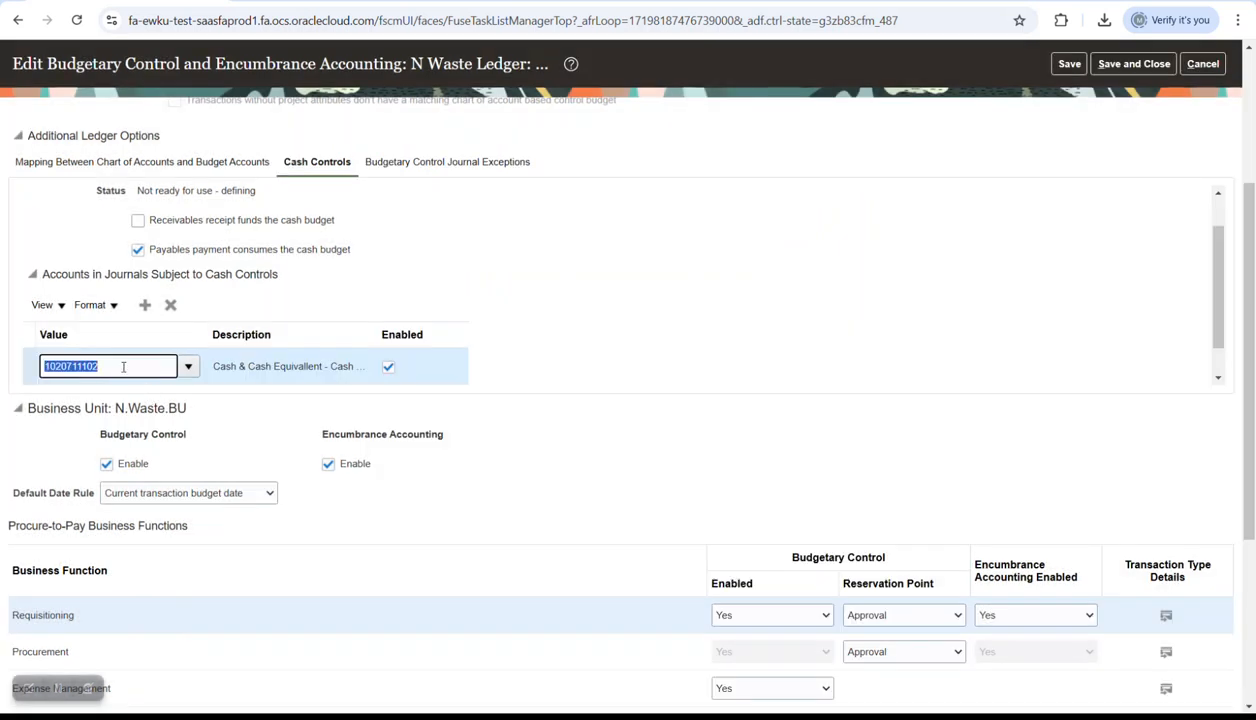
click(145, 305)
click(143, 370)
key(ctrl+v)
key(BackSpace)
text(3)
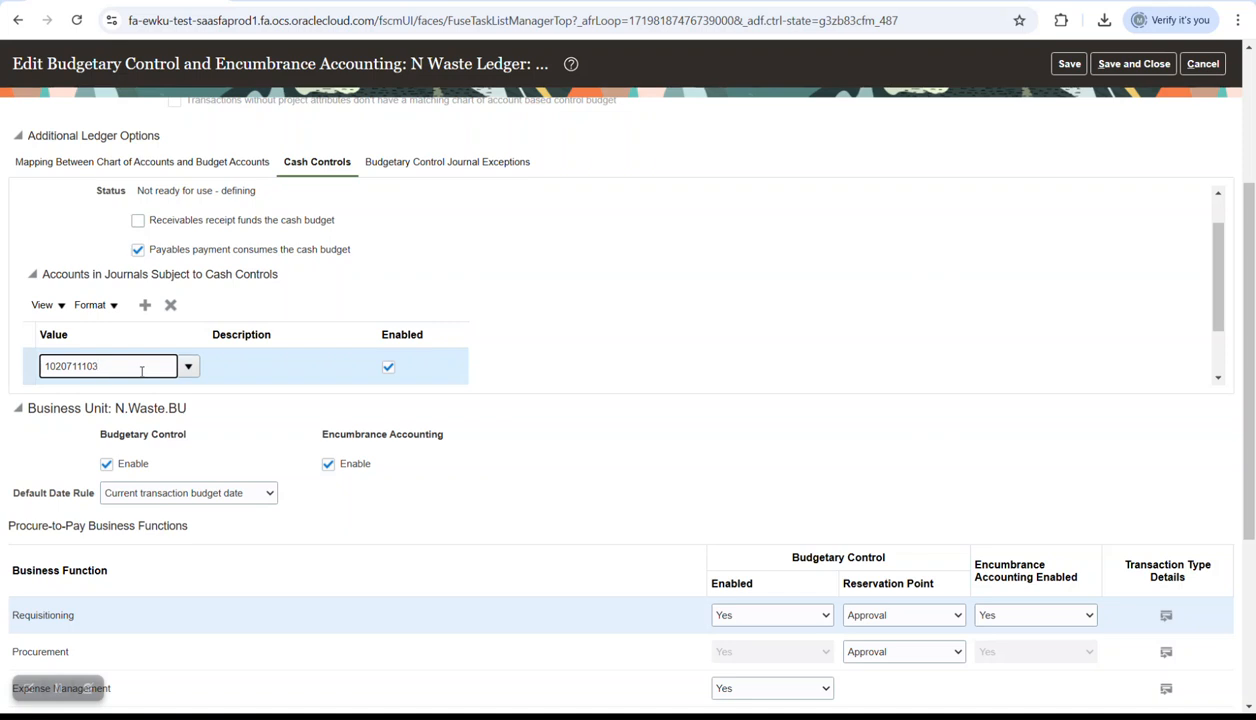
click(360, 305)
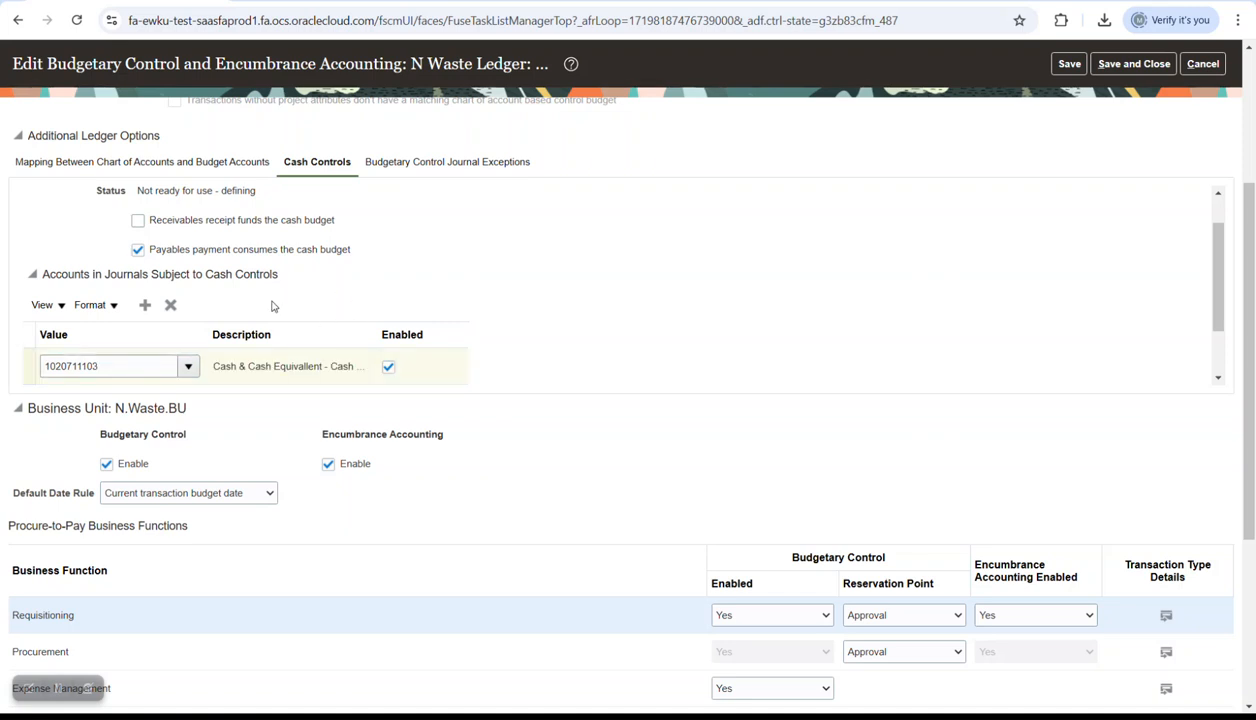
click(145, 305)
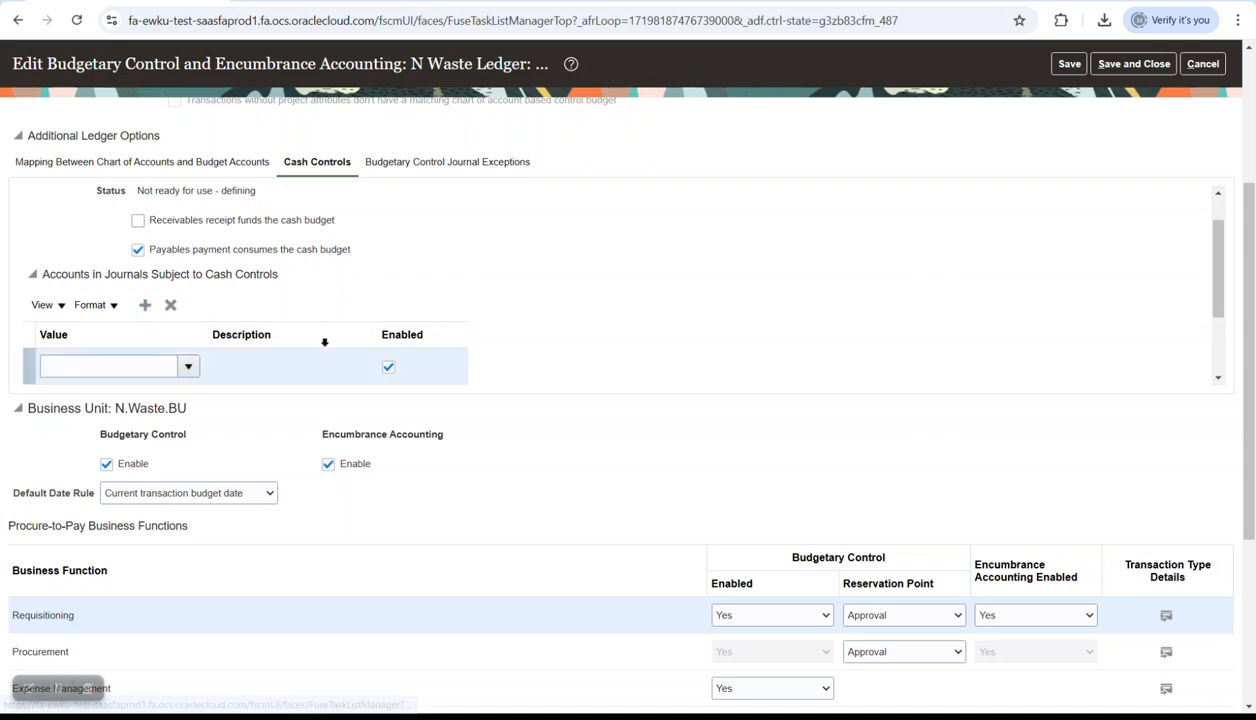
click(188, 366)
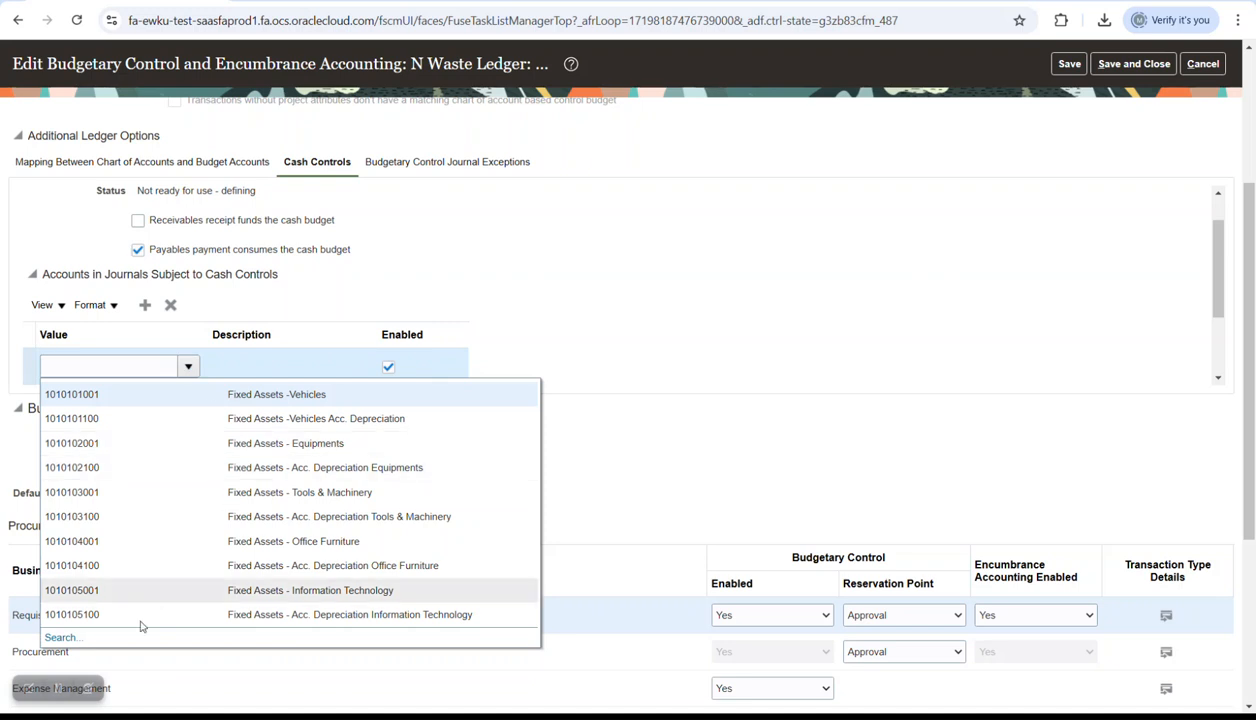
click(88, 637)
text(10207111)
key(Return)
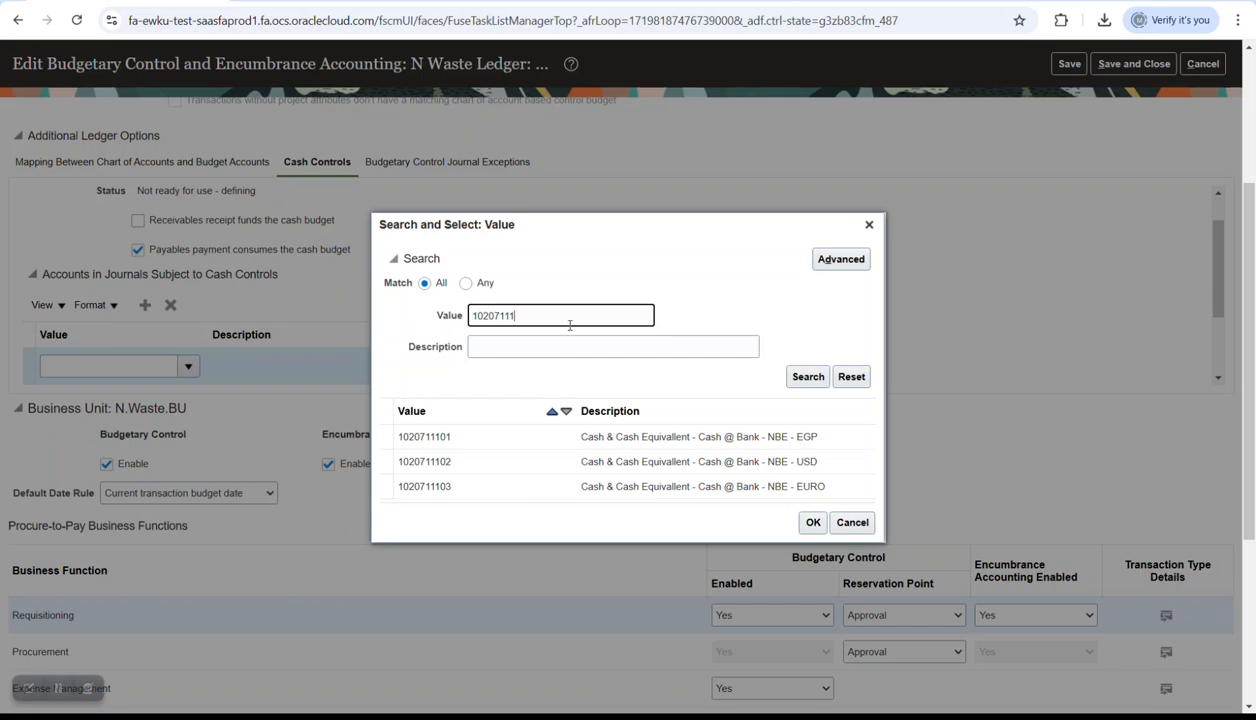
key(BackSpace)
key(BackSpace)
key(BackSpace)
key(BackSpace)
key(Return)
scroll(771, 440, down, 5)
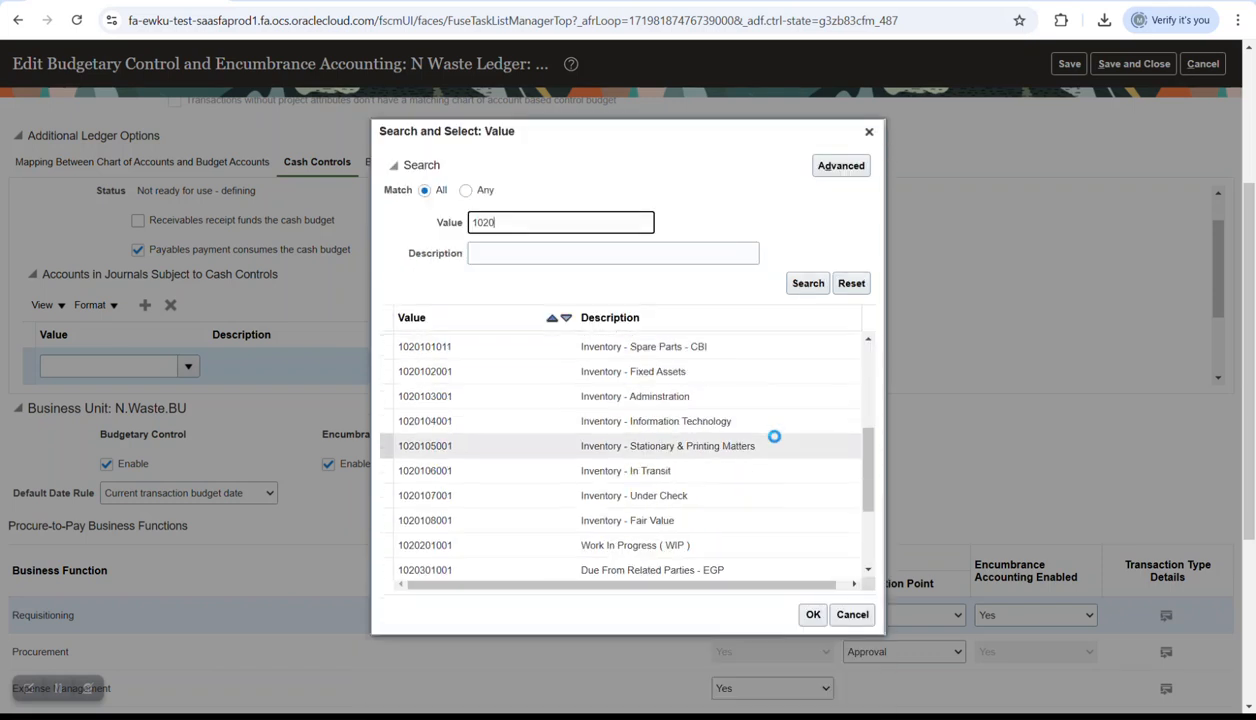
scroll(774, 436, down, 3)
scroll(775, 441, down, 6)
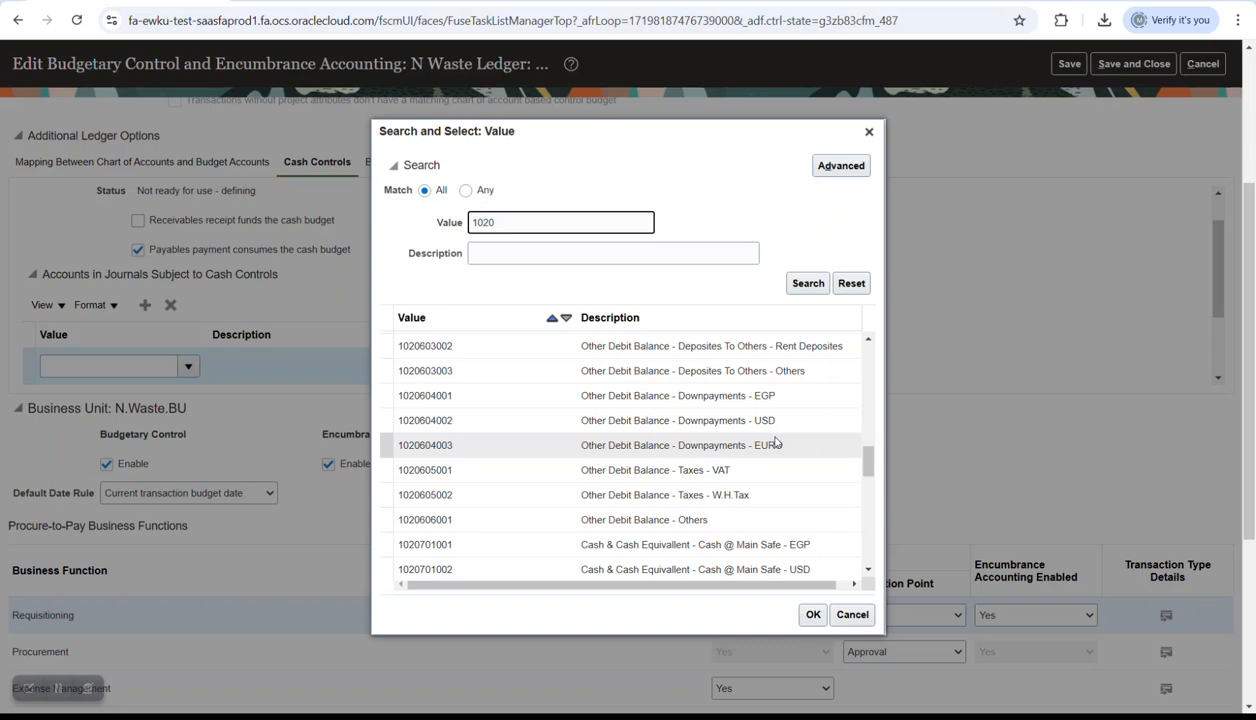
click(777, 544)
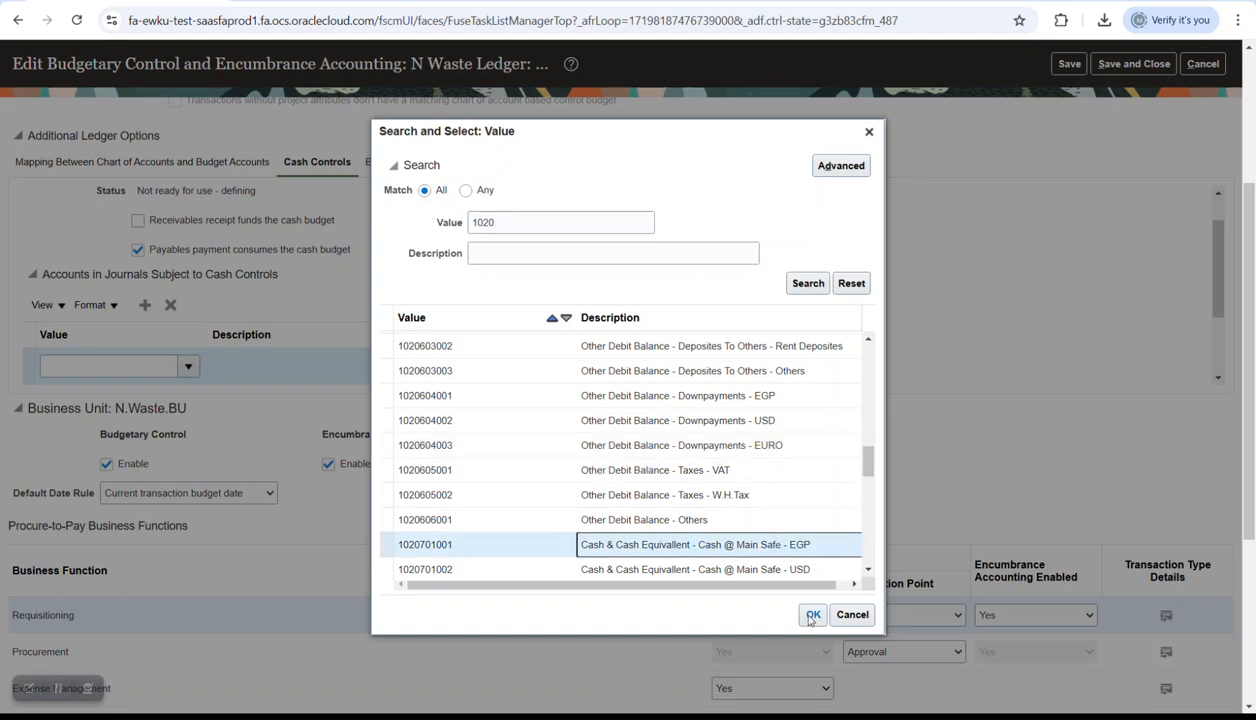
click(813, 615)
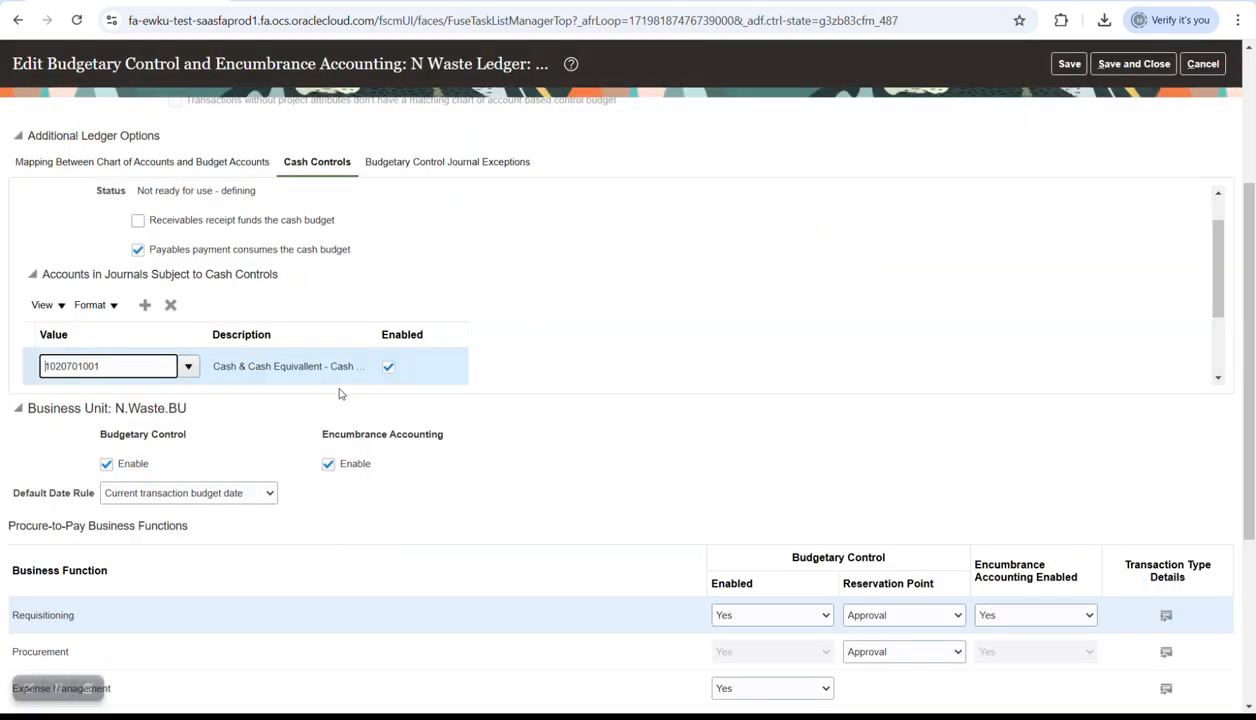
drag(1219, 301, 1216, 371)
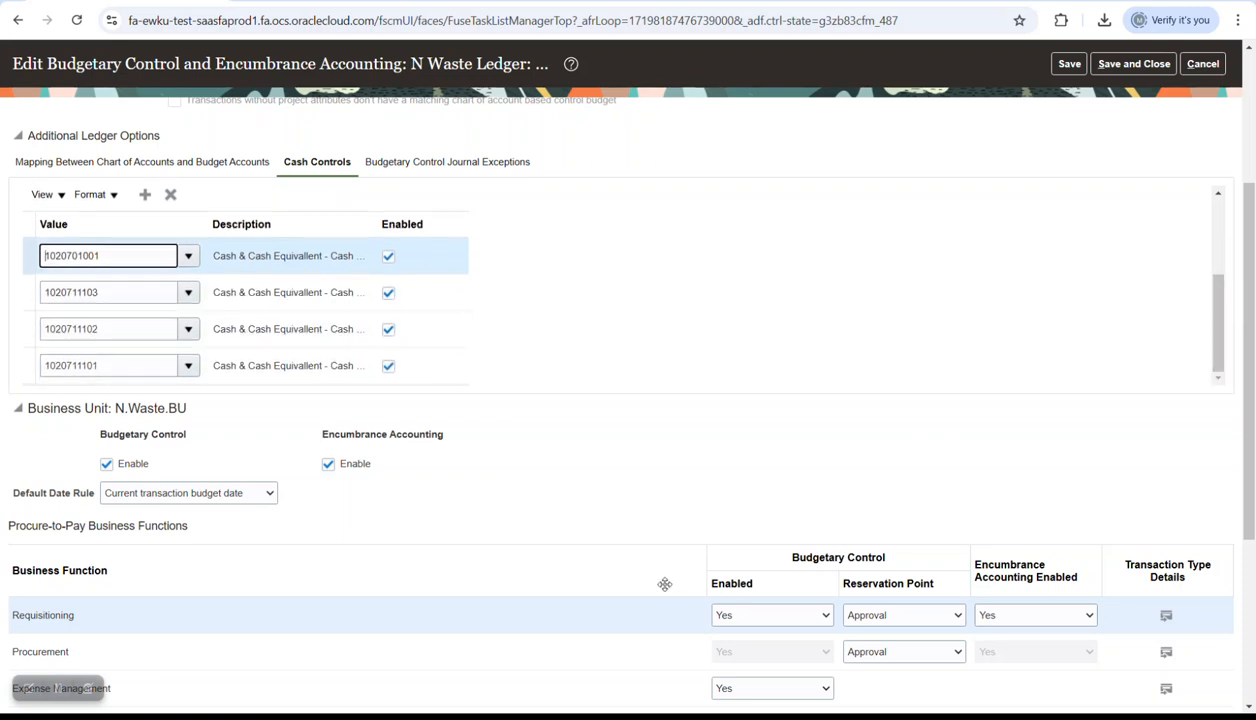
double_click(110, 257)
double_click(115, 365)
key(ctrl+c)
key(alt+Tab)
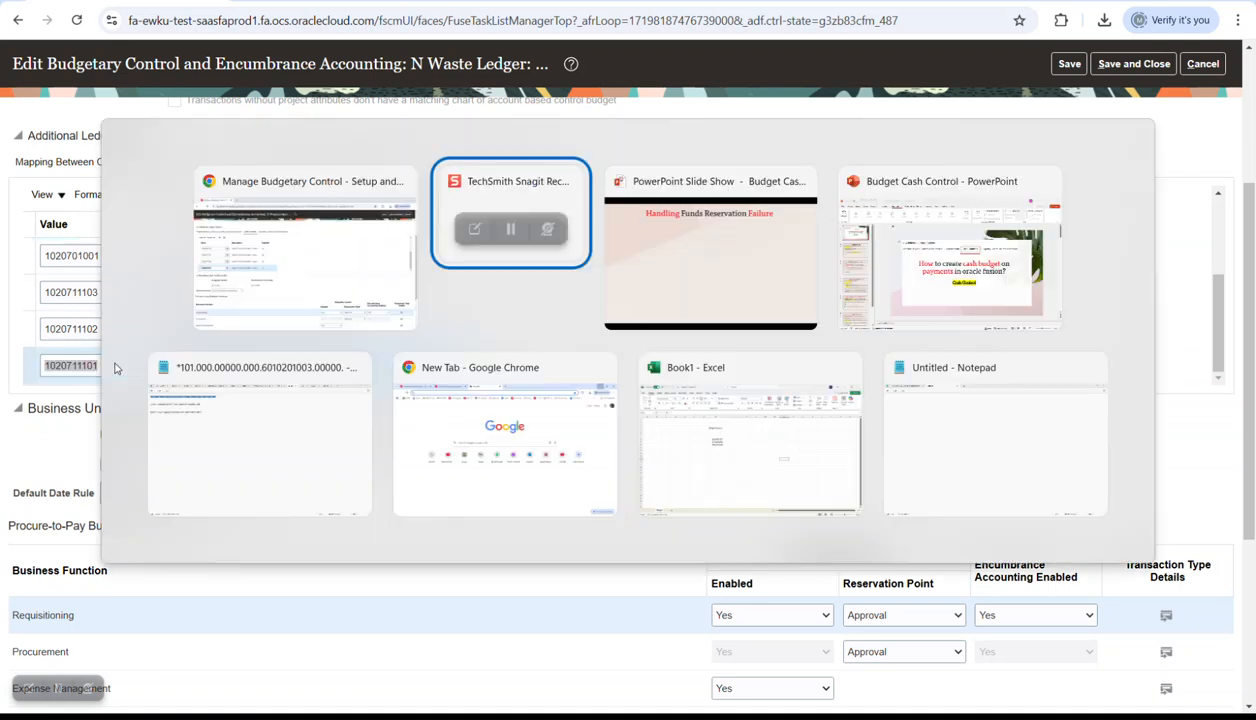
key(alt+Tab)
key(alt+Tab)
key(alt+Tab)
key(alt+Tab)
key(alt+Tab)
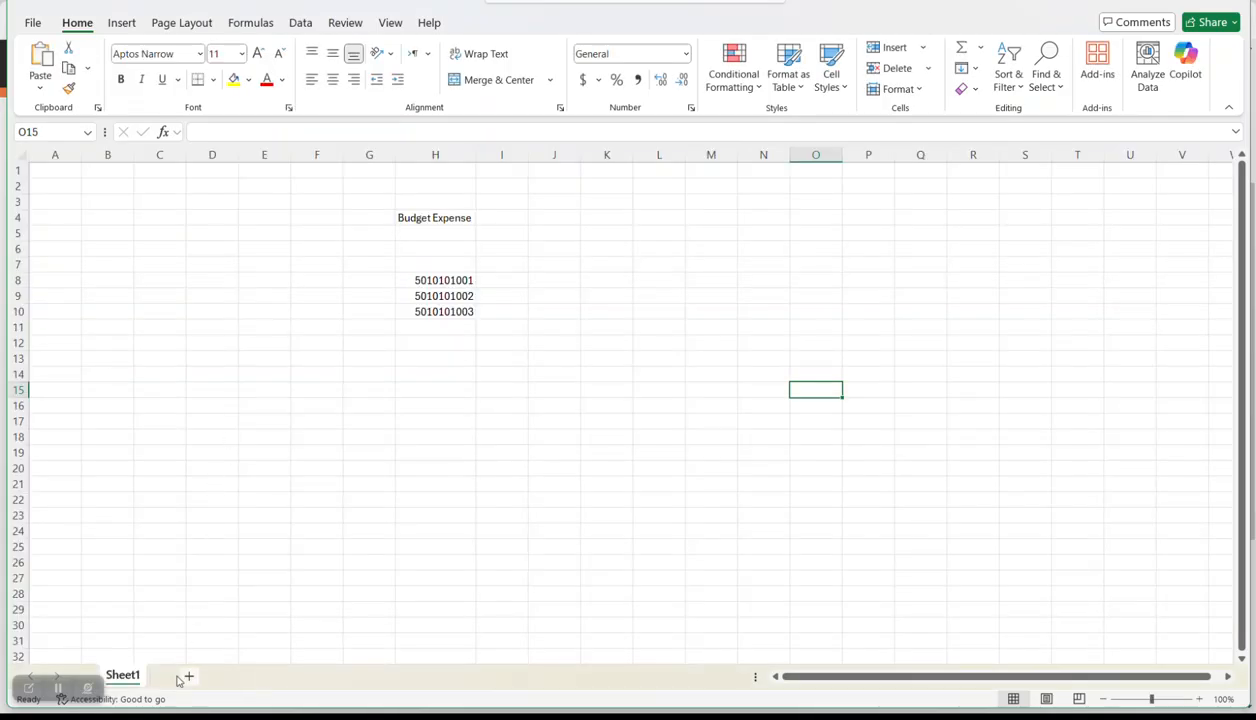
click(188, 675)
click(366, 270)
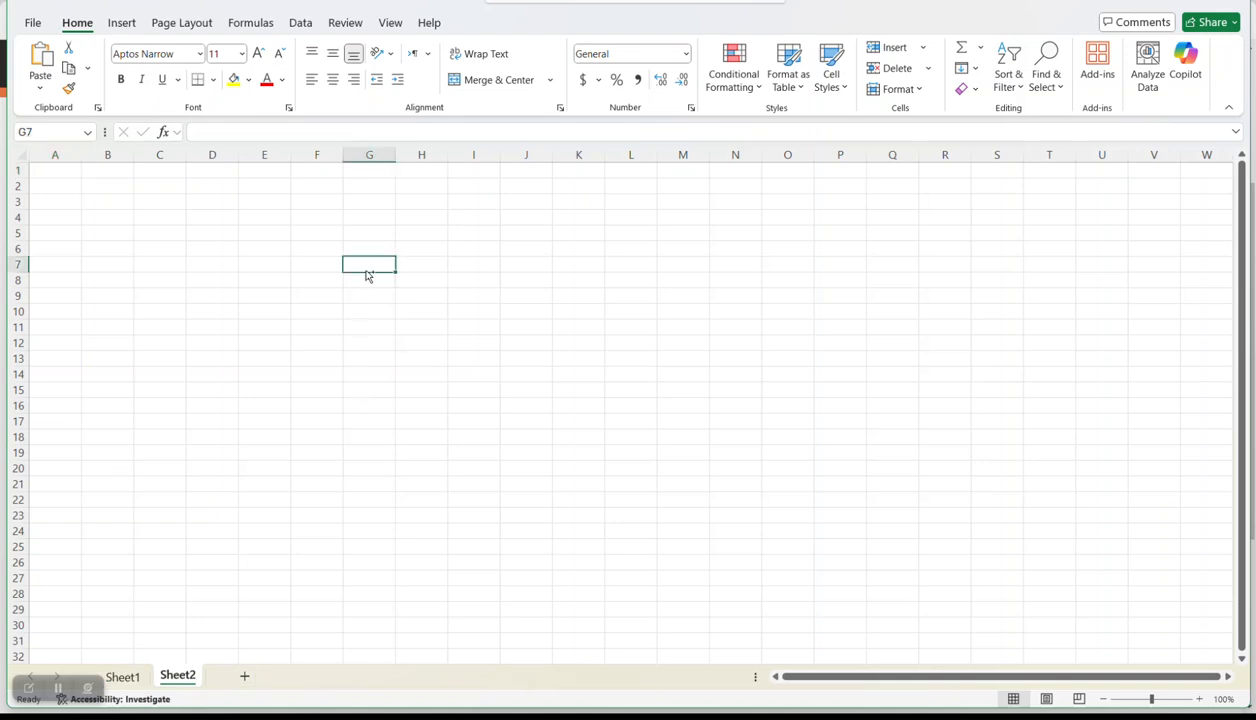
key(ctrl+v)
double_click(396, 154)
key(alt+Tab)
click(150, 330)
double_click(150, 330)
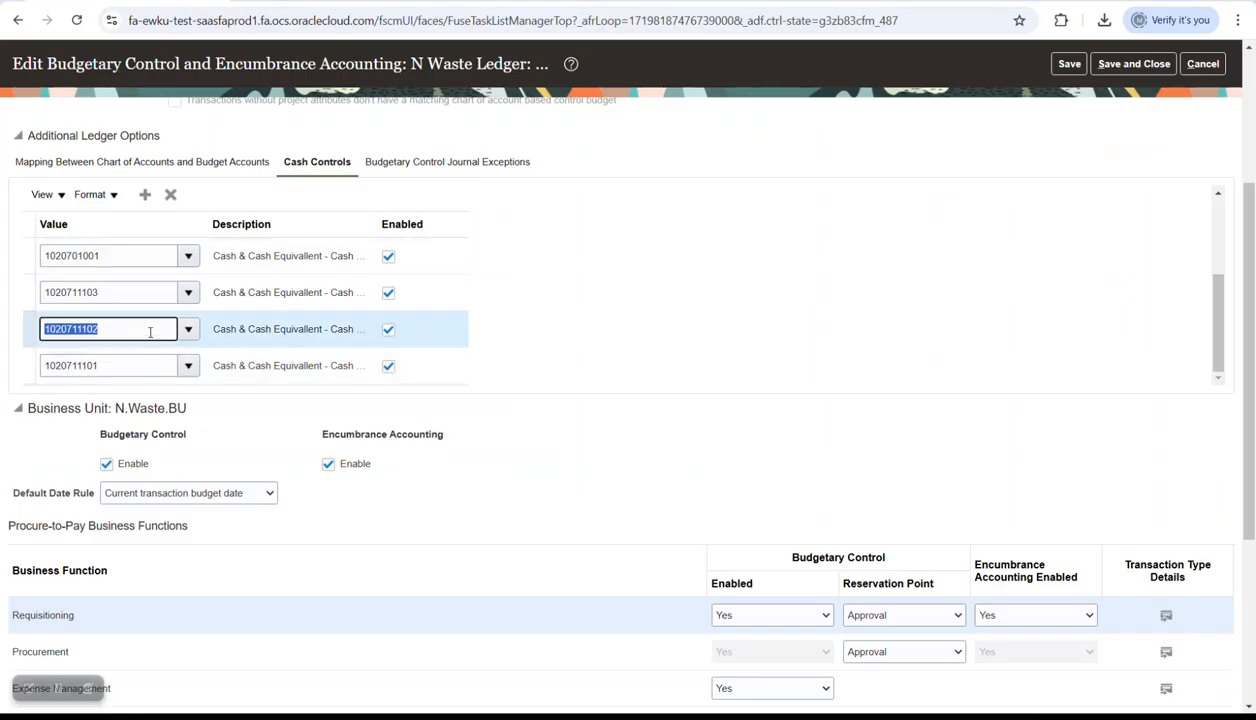
key(ctrl+c)
key(alt+Tab)
click(387, 282)
key(ctrl+v)
key(Tab)
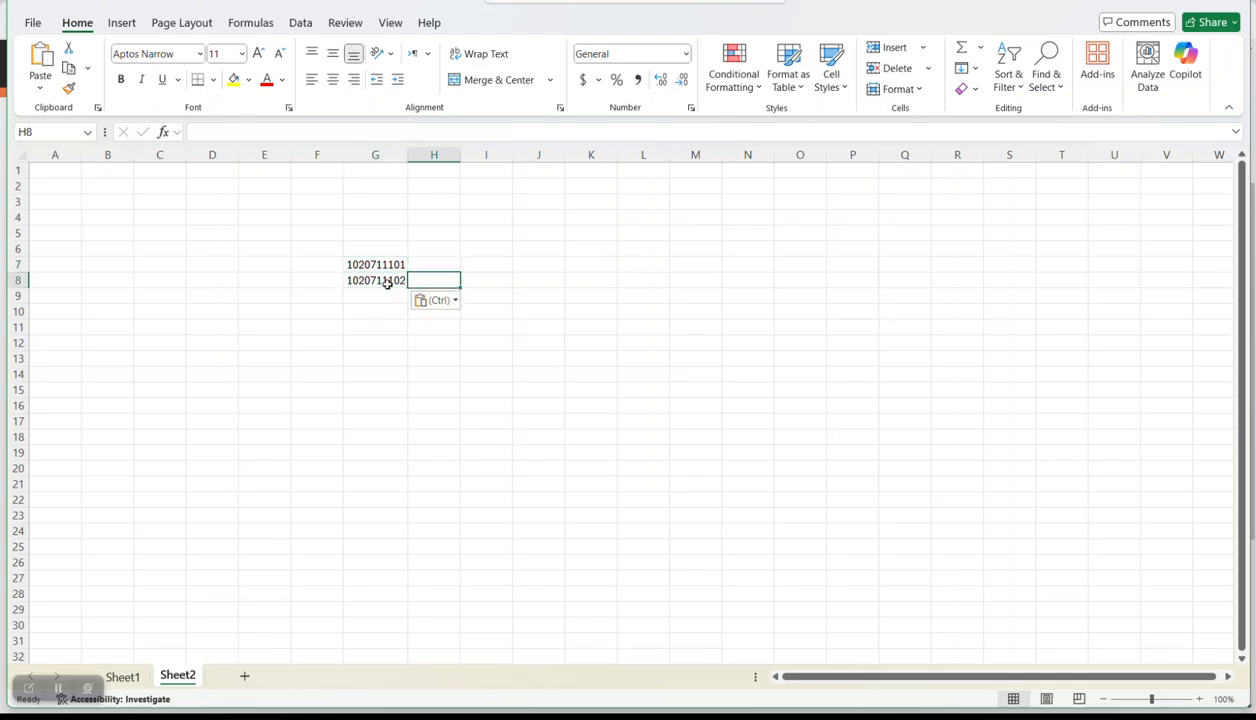
key(alt+Tab)
click(115, 292)
double_click(115, 292)
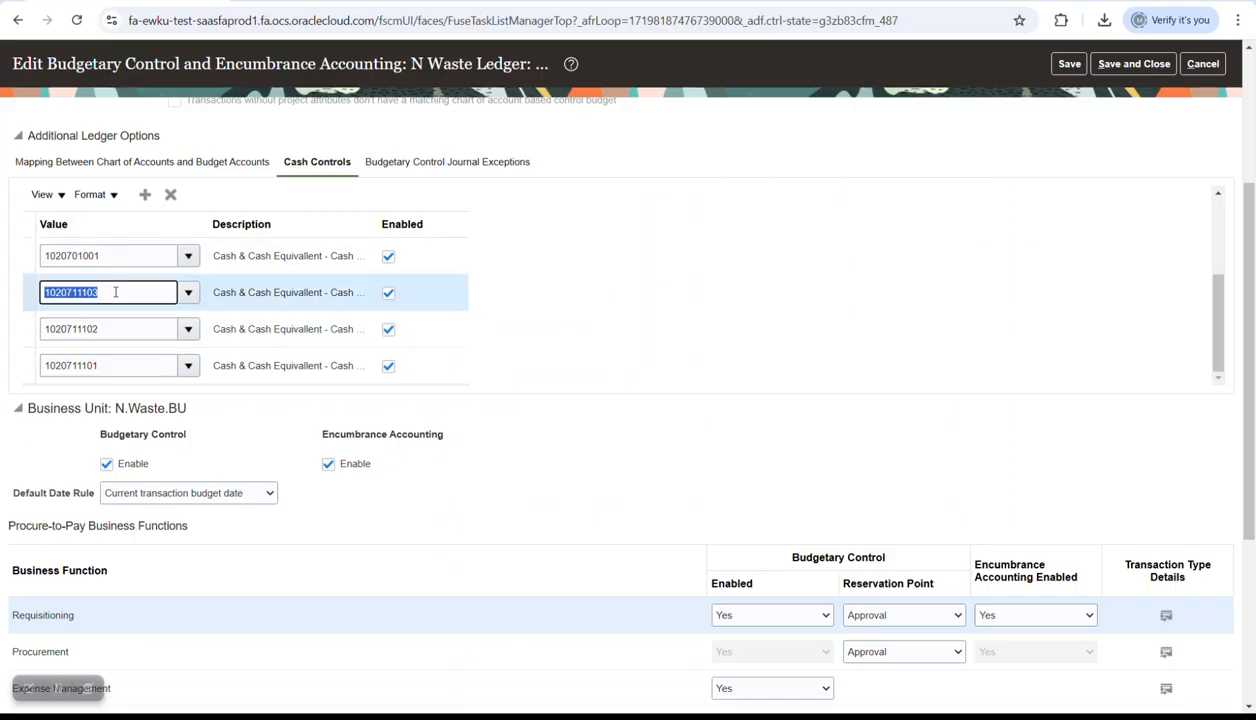
key(ctrl+c)
key(alt+Tab)
click(360, 292)
key(ctrl+v)
key(alt+Tab)
click(120, 256)
double_click(120, 256)
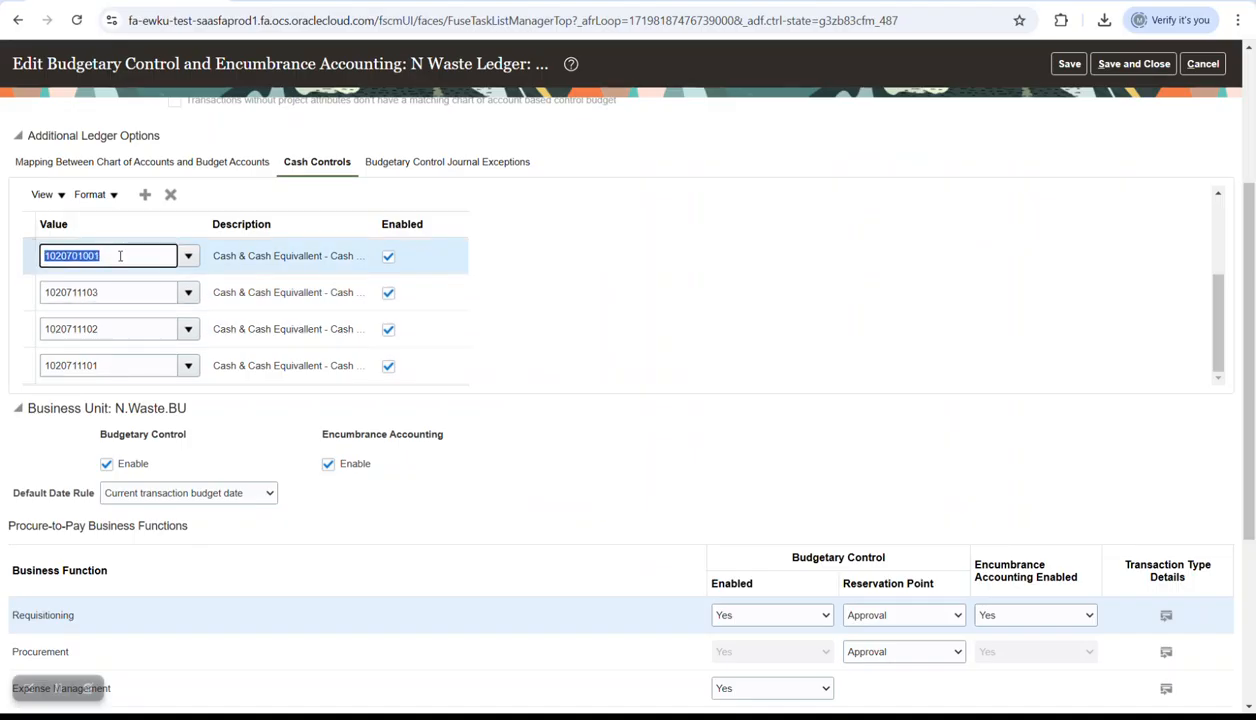
key(ctrl+c)
key(alt+Tab)
click(385, 311)
key(ctrl+v)
- Enter the heading 'Cash Control Accounts' in cell G5
click(368, 233)
key(Caps_Lock)
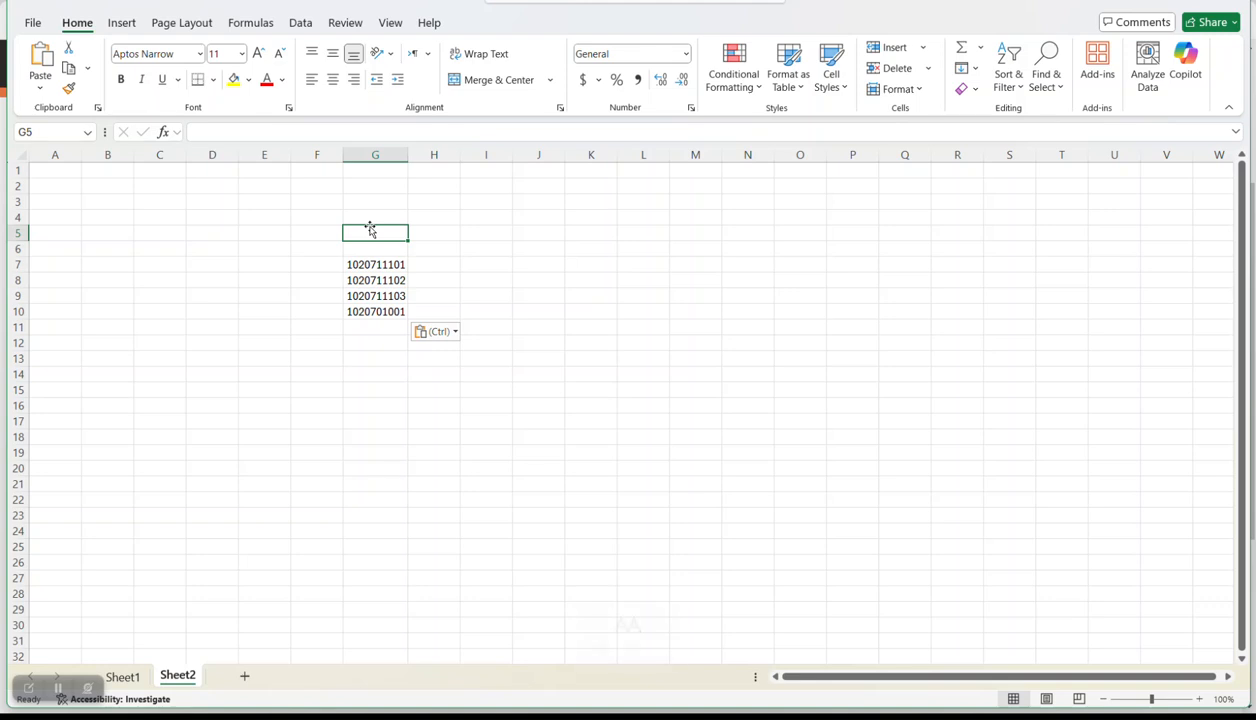
text(B)
key(BackSpace)
key(Caps_Lock)
text(C)
key(Caps_Lock)
text(ash)
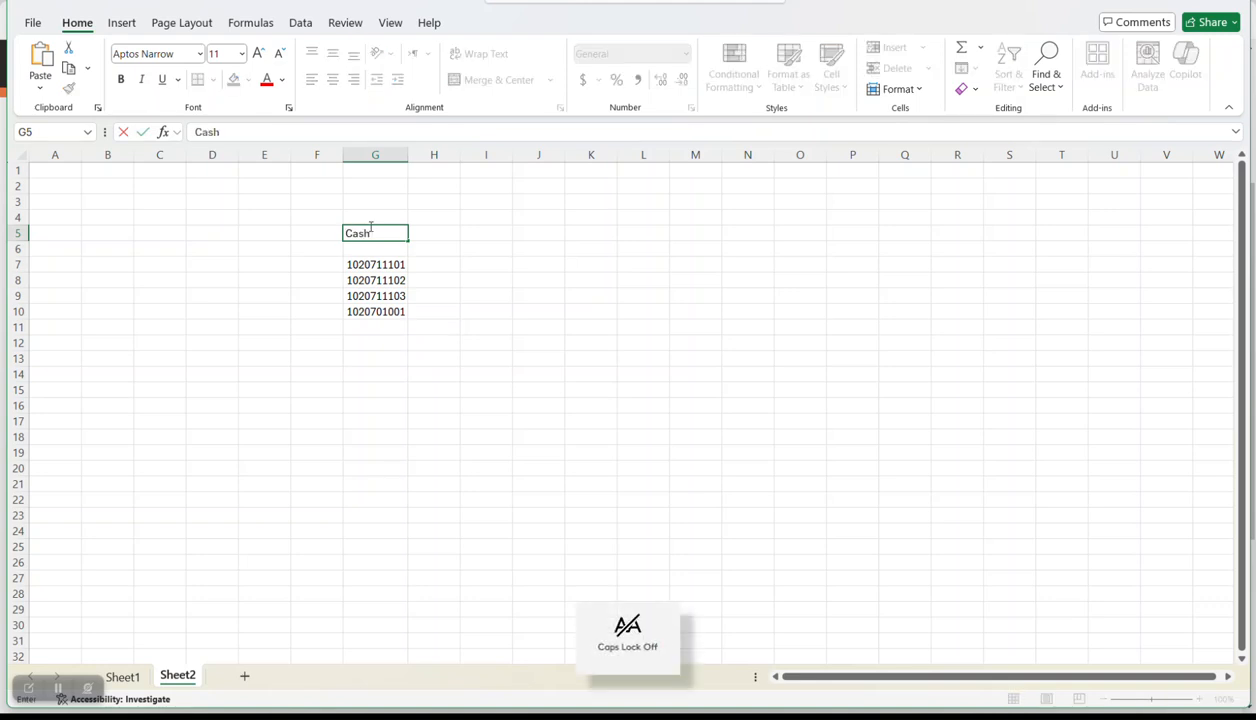
key(Caps_Lock)
text(A)
key(Caps_Lock)
text(cc)
key(BackSpace)
key(BackSpace)
key(BackSpace)
key(BackSpace)
key(Caps_Lock)
text(C)
key(Caps_Lock)
text(ontrol)
key(Caps_Lock)
text(A)
key(Caps_Lock)
text(ccounts)
- Autofit column G to the heading and return to the Fusion budgetary control page
drag(590, 295, 643, 295)
drag(407, 160, 405, 161)
double_click(405, 161)
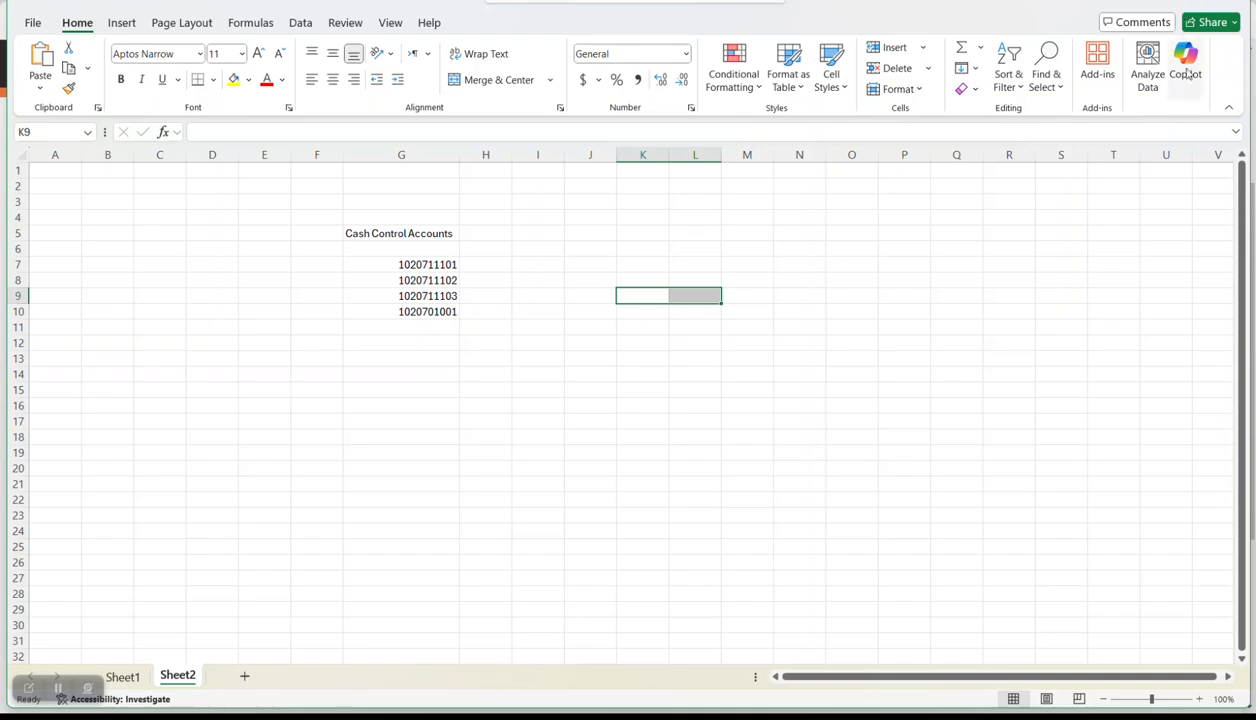
key(alt+Tab)
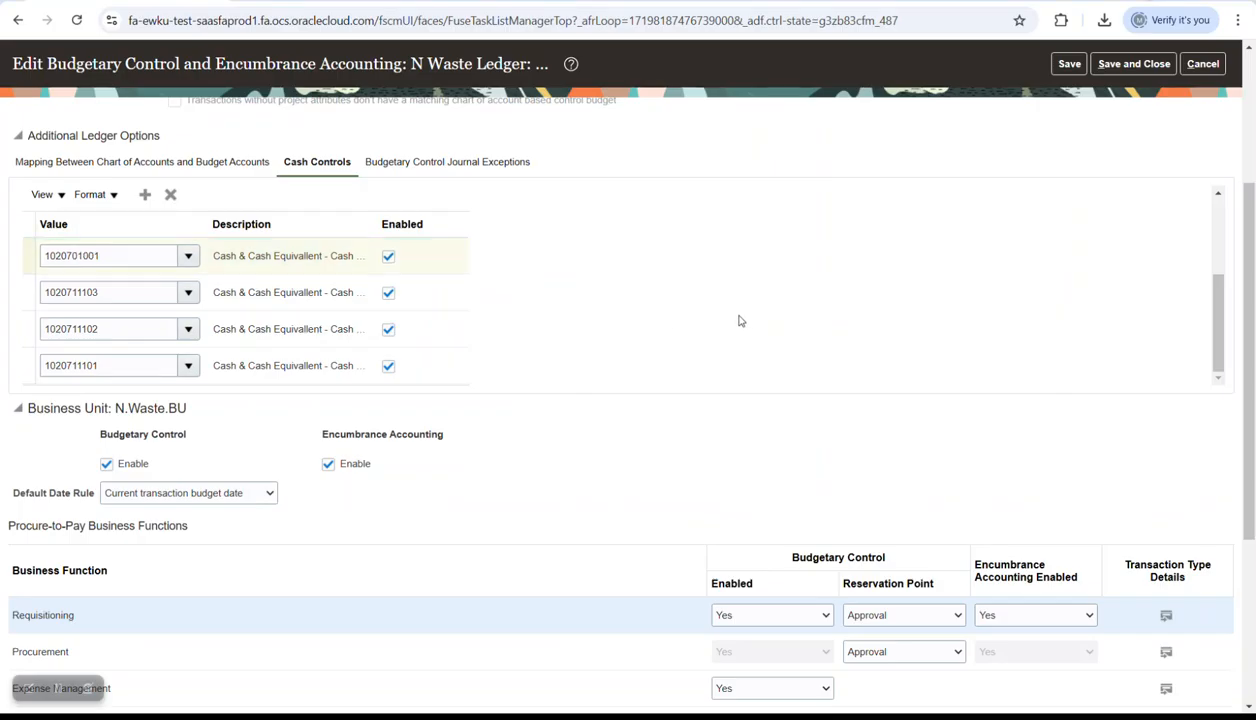
- Review the Cash Controls account settings for N Waste Ledger
scroll(740, 321, down, 2)
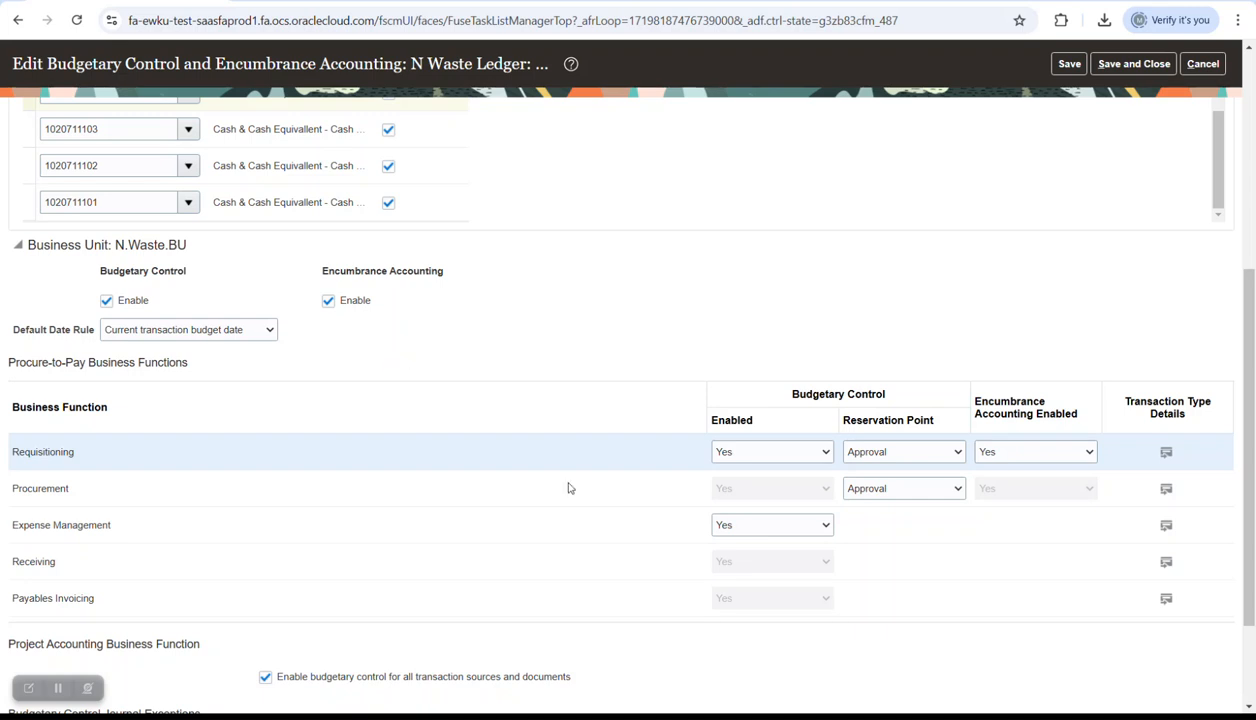
scroll(629, 538, down, 1)
scroll(629, 538, down, 1)
scroll(527, 533, down, 1)
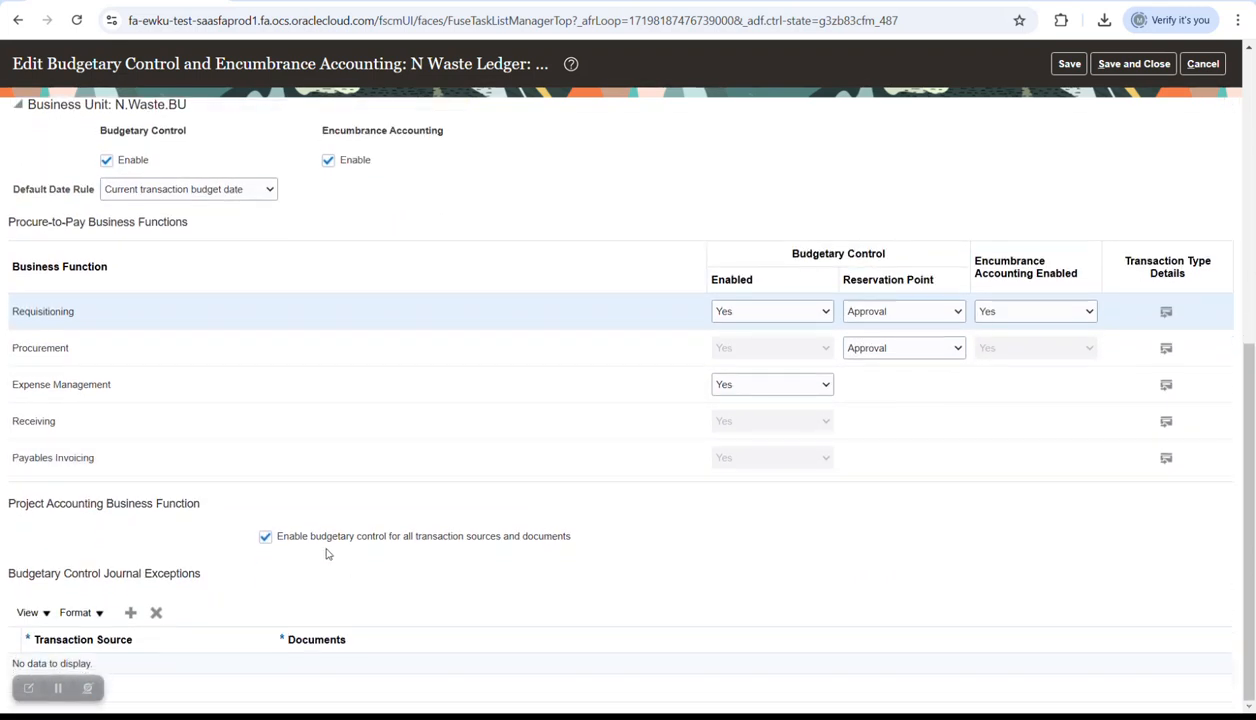
scroll(566, 378, up, 1)
scroll(513, 427, down, 1)
scroll(650, 356, up, 5)
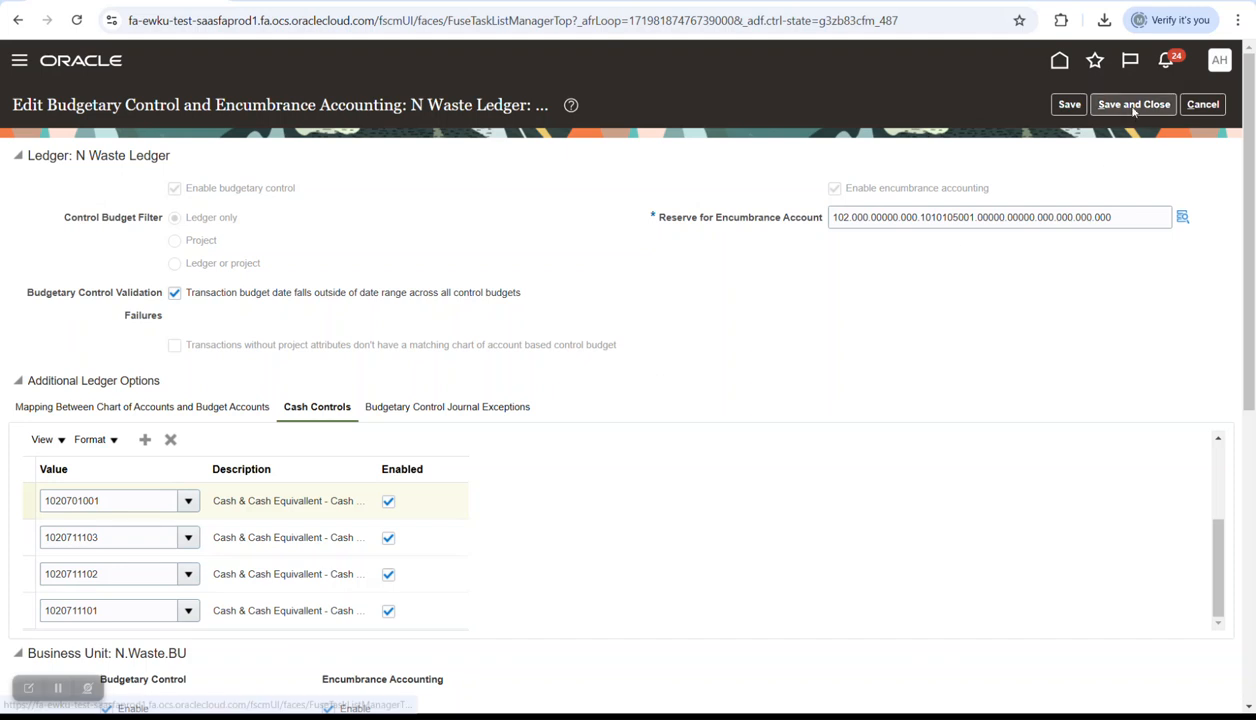
scroll(778, 372, down, 1)
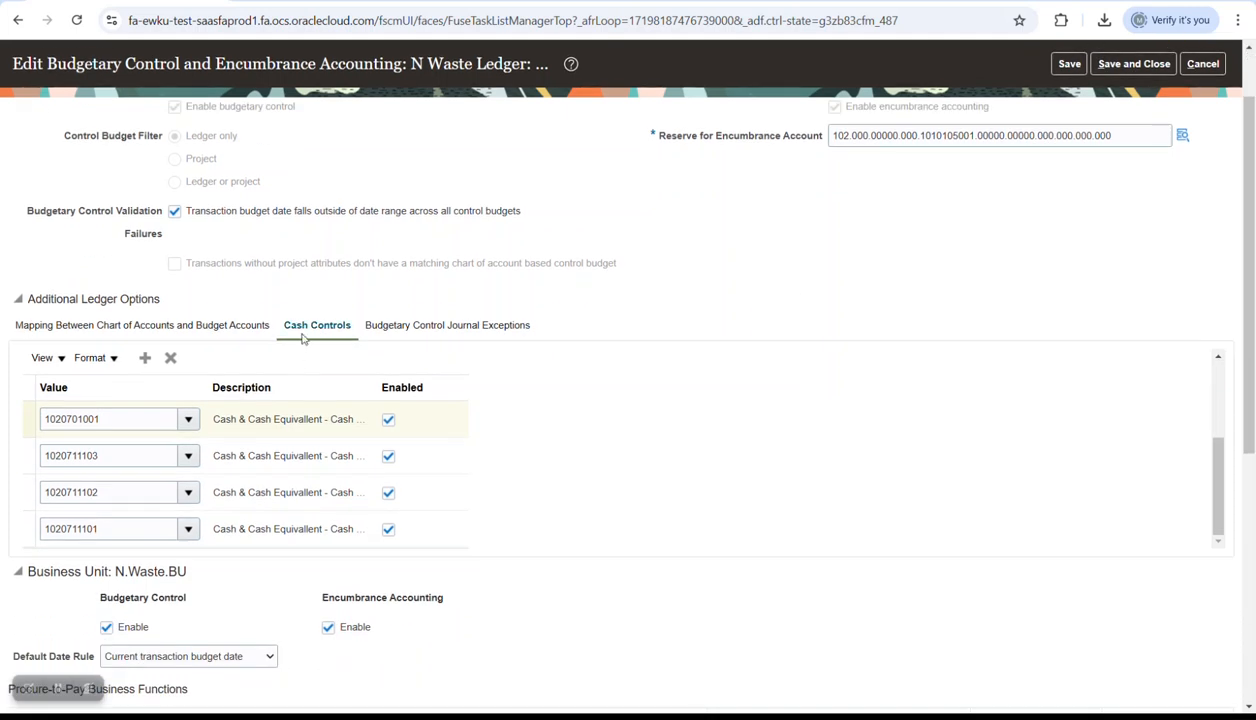
scroll(676, 464, up, 3)
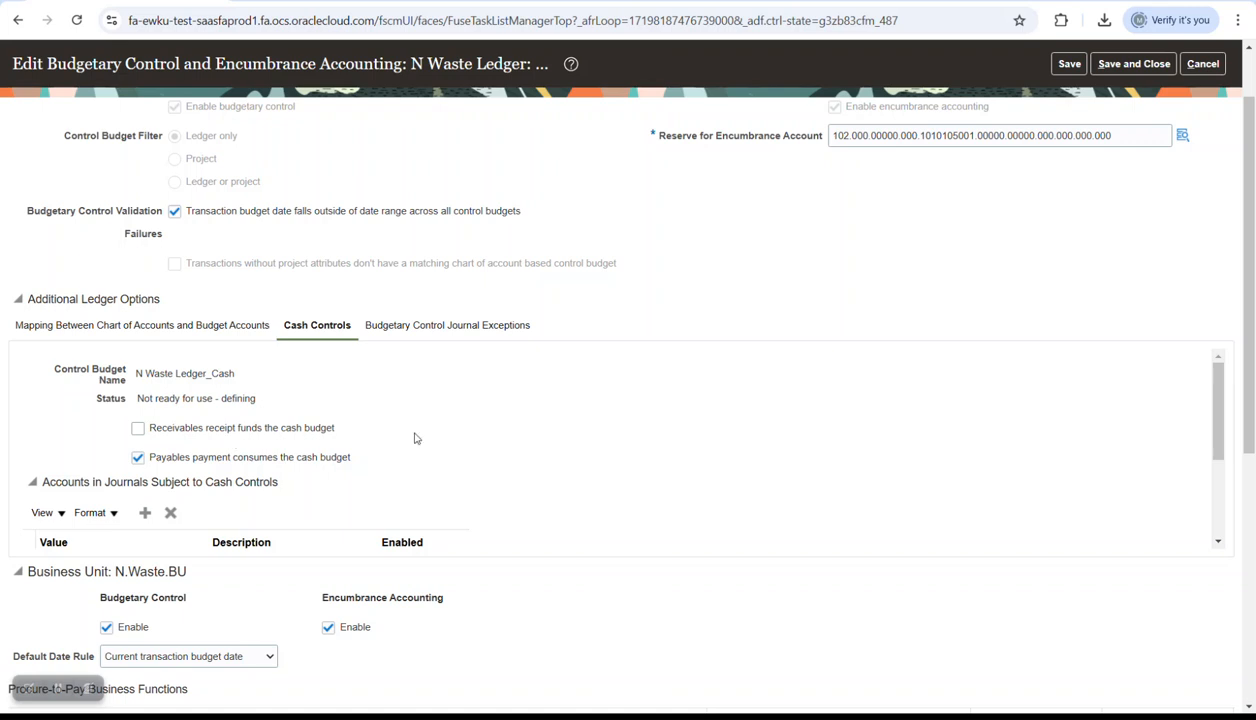
scroll(430, 420, down, 2)
scroll(352, 380, down, 1)
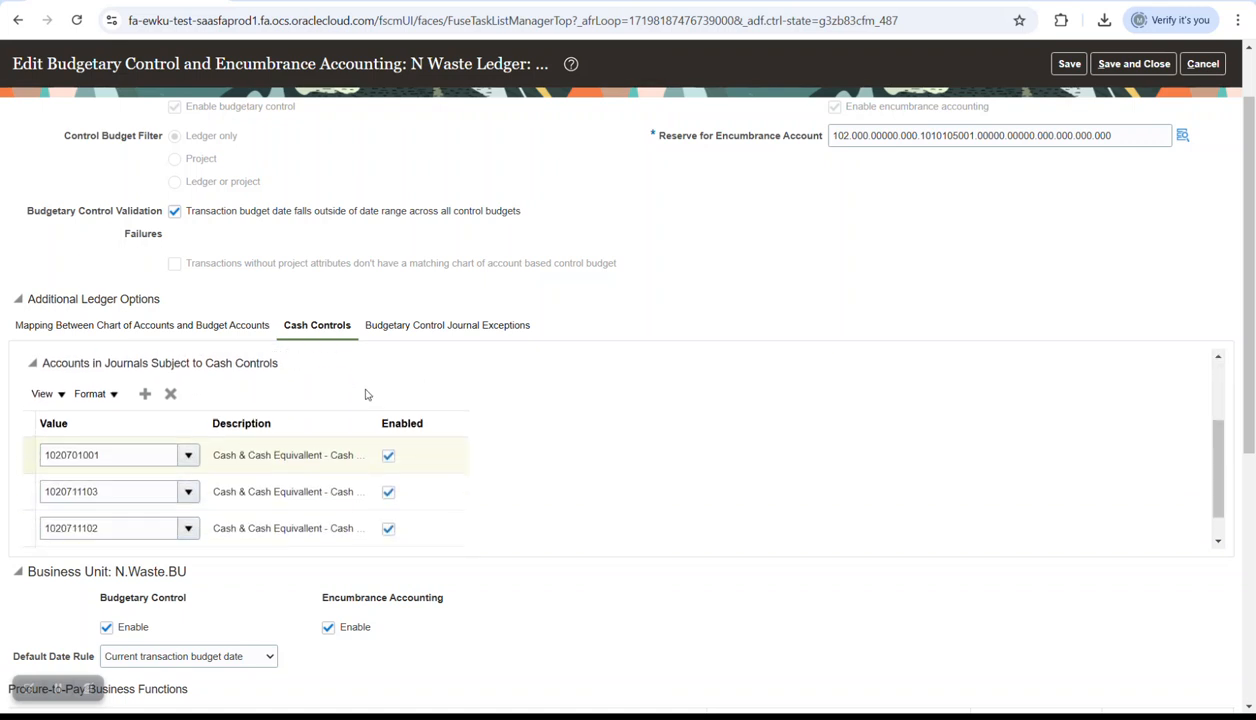
scroll(145, 423, up, 1)
scroll(300, 493, down, 2)
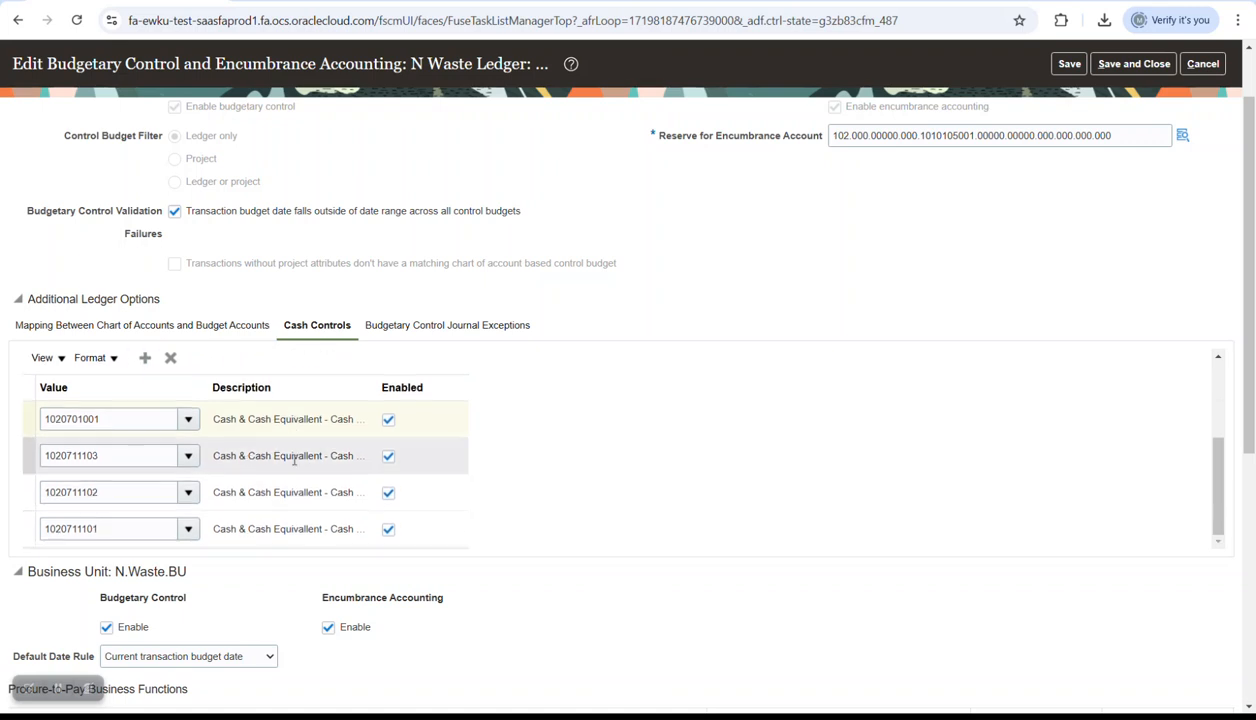
scroll(660, 445, down, 2)
scroll(684, 441, up, 4)
- Save and close the budgetary and cash control settings, accepting the warning with Yes
click(1133, 63)
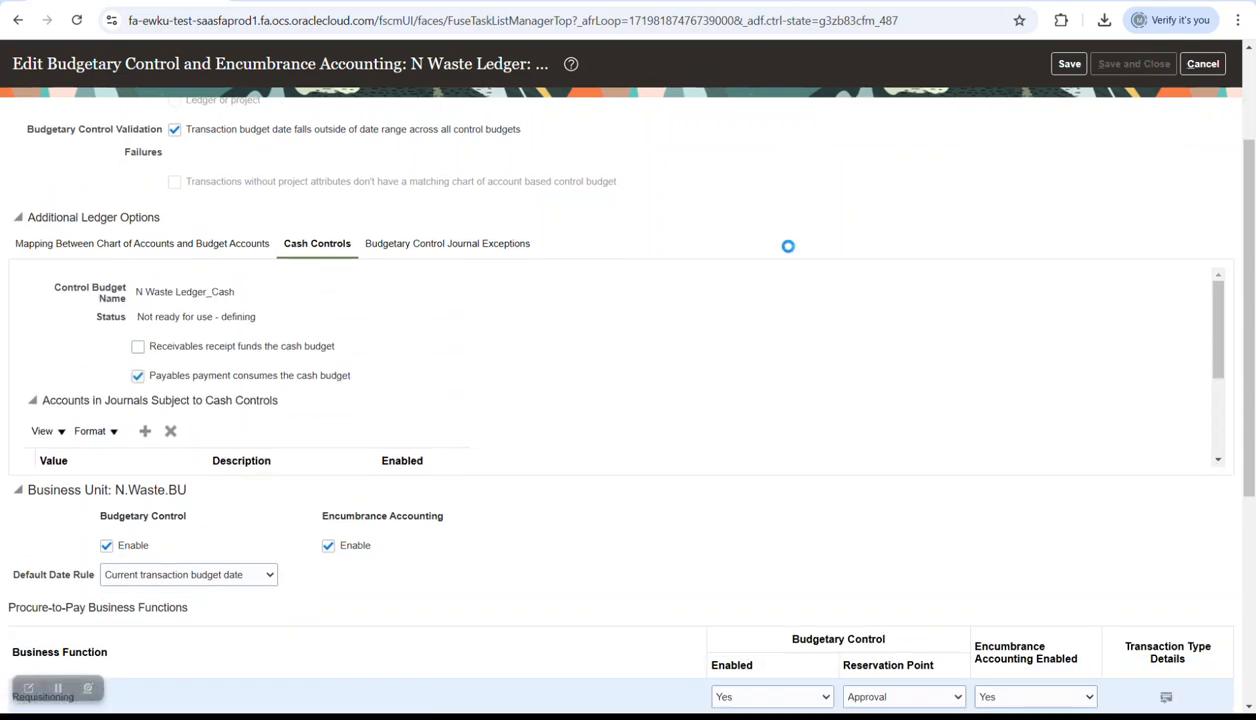
click(956, 404)
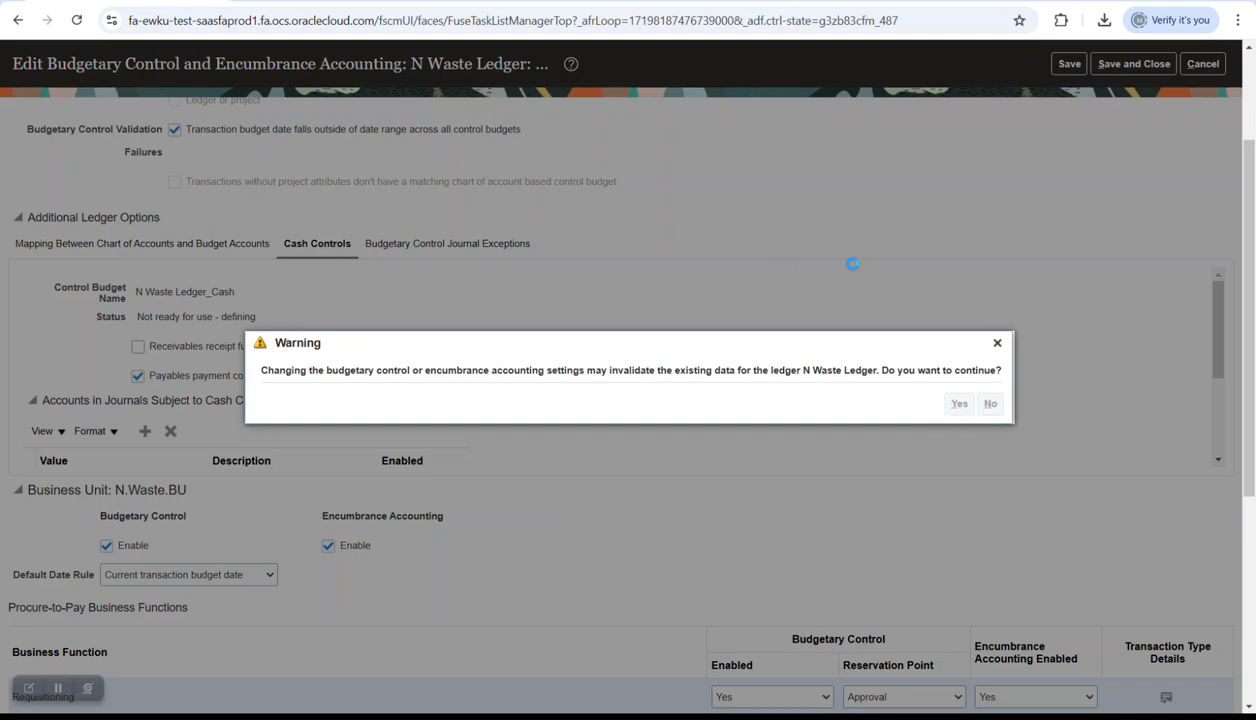
click(1133, 104)
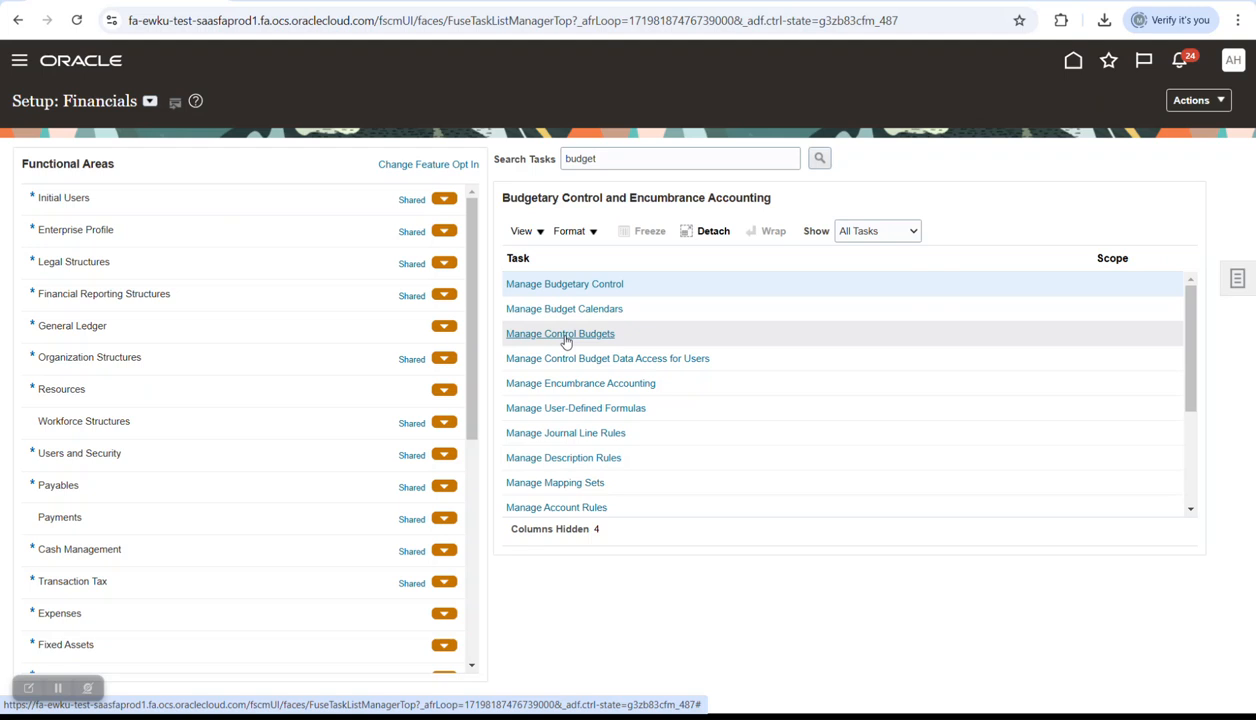
- Open N Waste Ledger_Cash from the Manage Control Budgets list
click(565, 339)
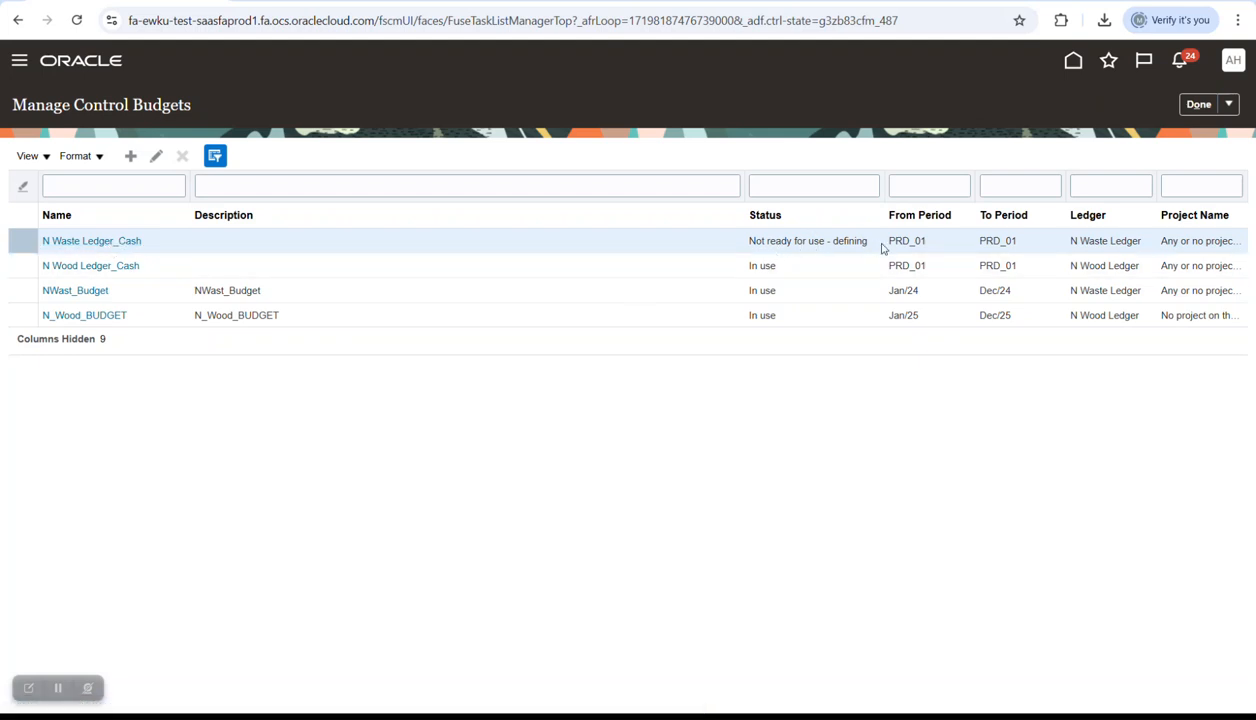
click(120, 243)
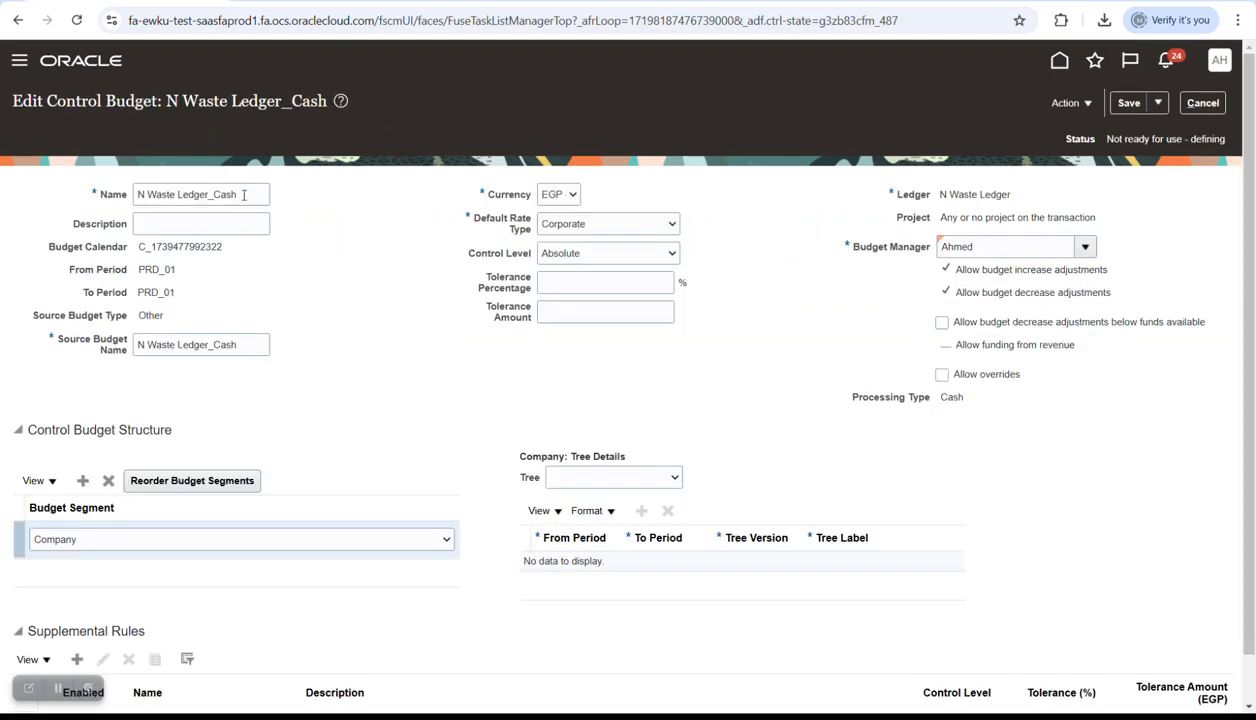
- Copy the name N Waste Ledger_Cash into the budget's Description field
triple_click(243, 195)
key(ctrl+c)
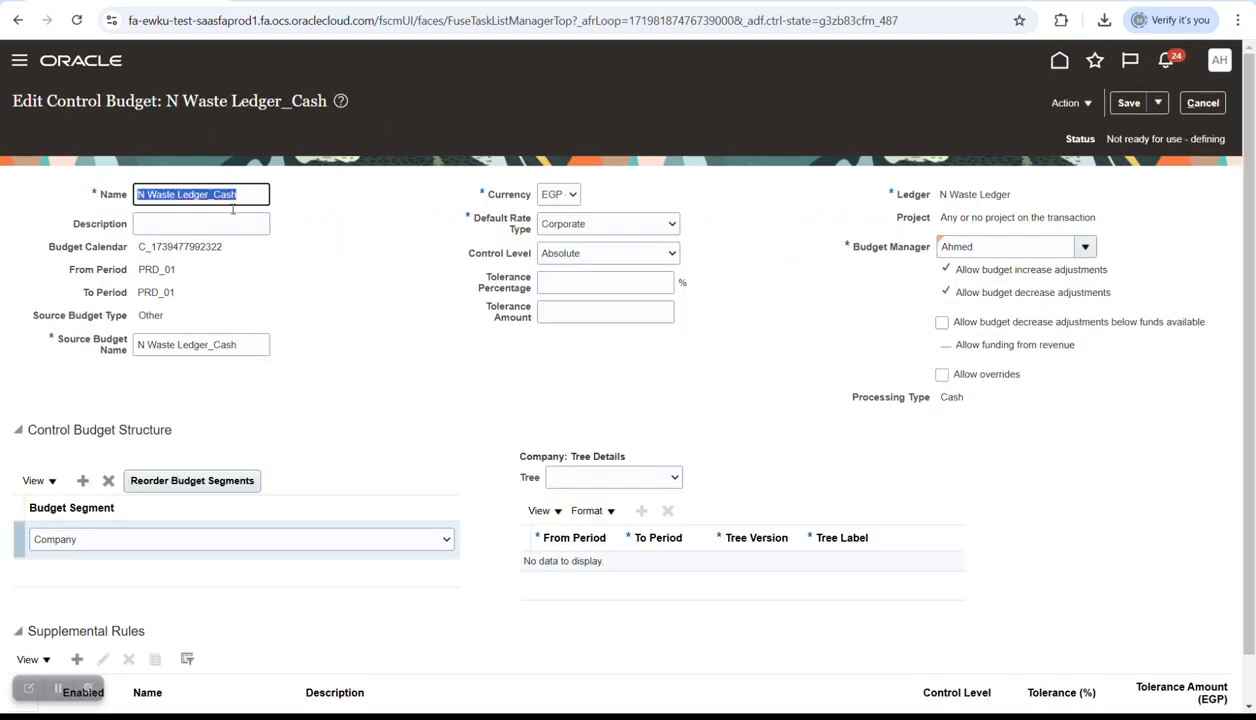
click(203, 223)
key(ctrl+v)
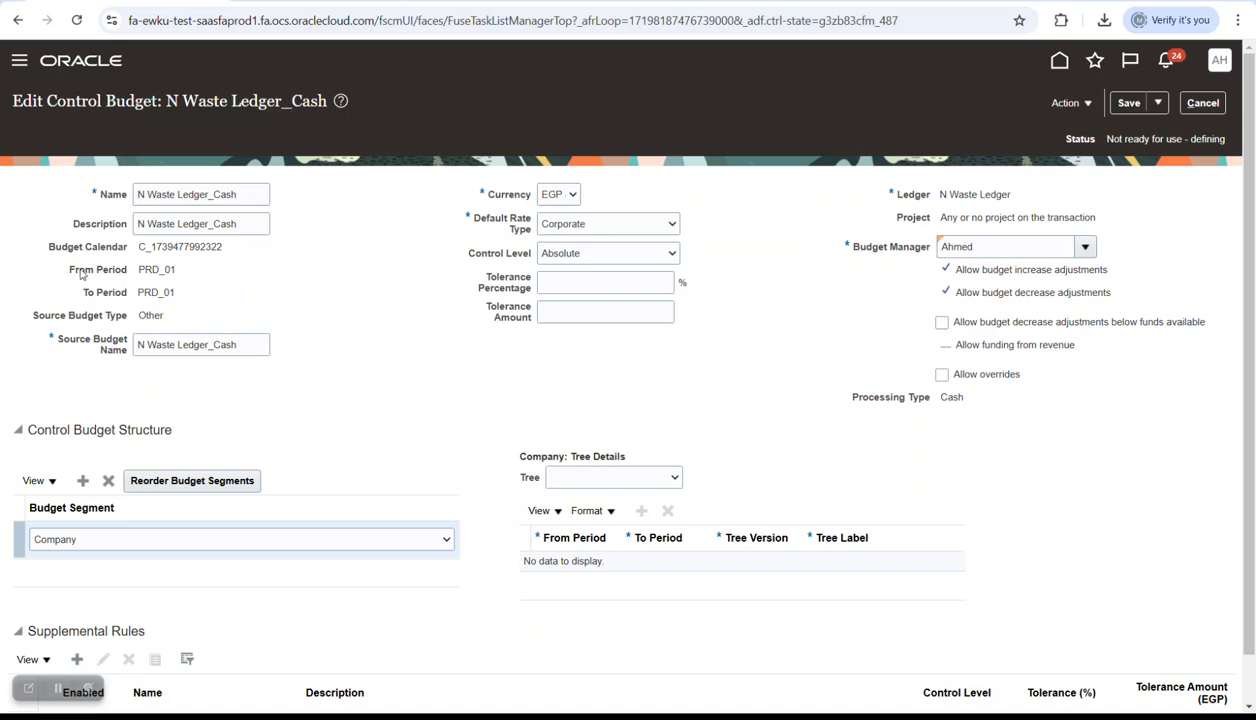
drag(68, 272, 205, 297)
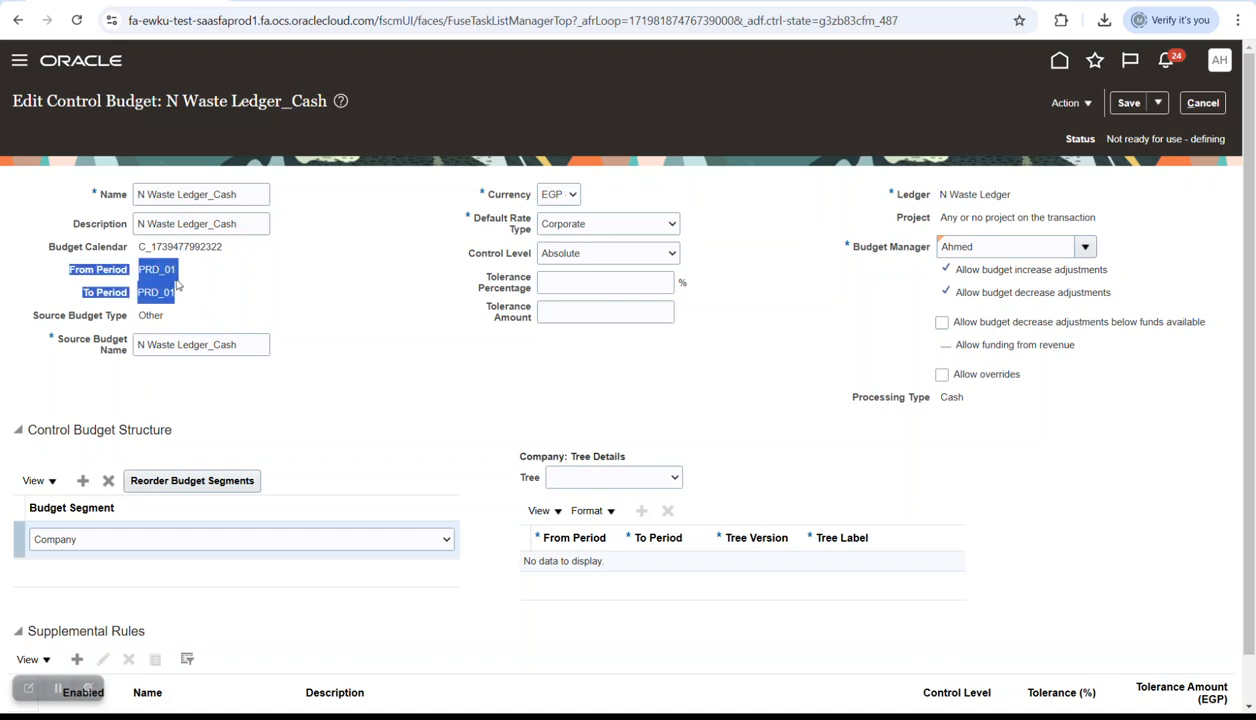
click(182, 282)
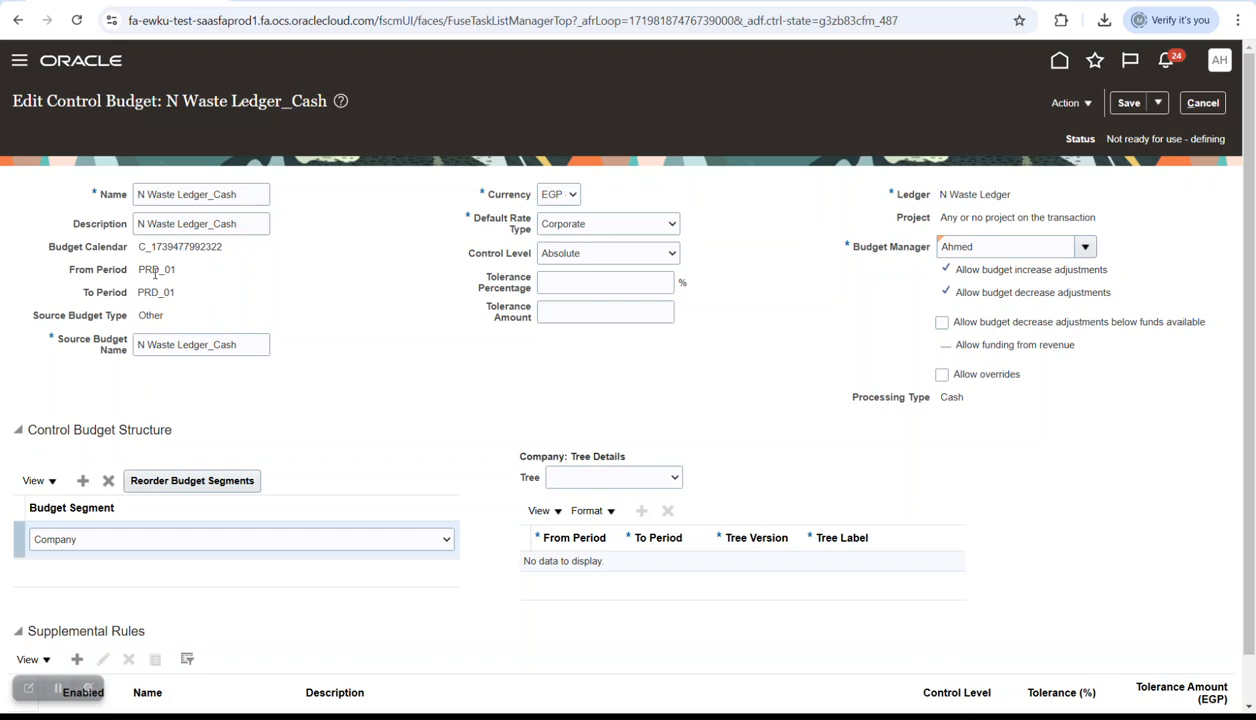
- Set the control budget's Control Level to Advisory
click(609, 255)
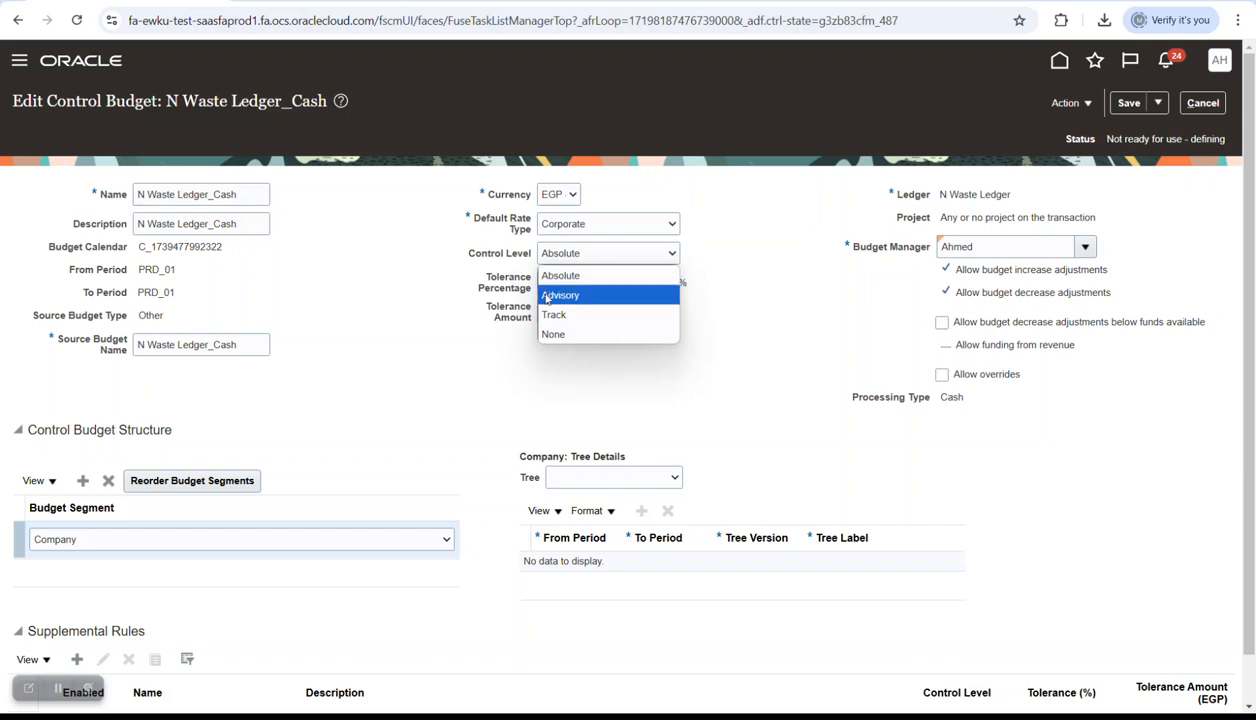
click(336, 305)
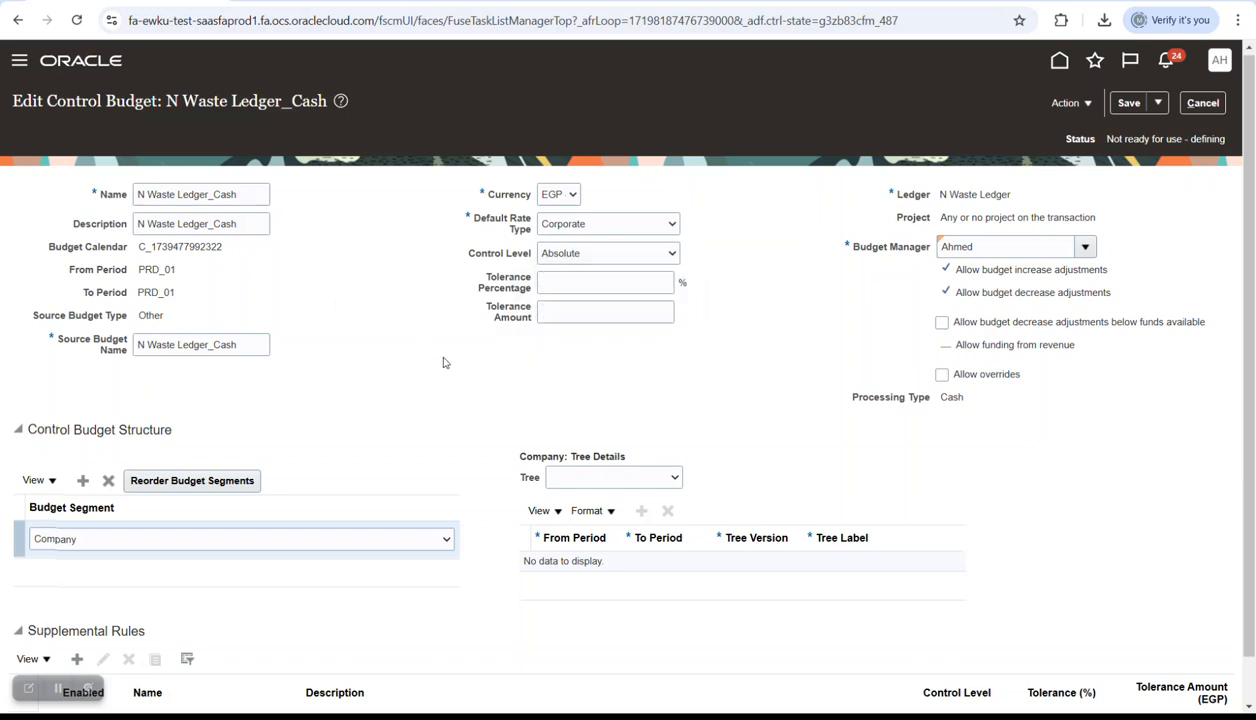
scroll(440, 358, down, 1)
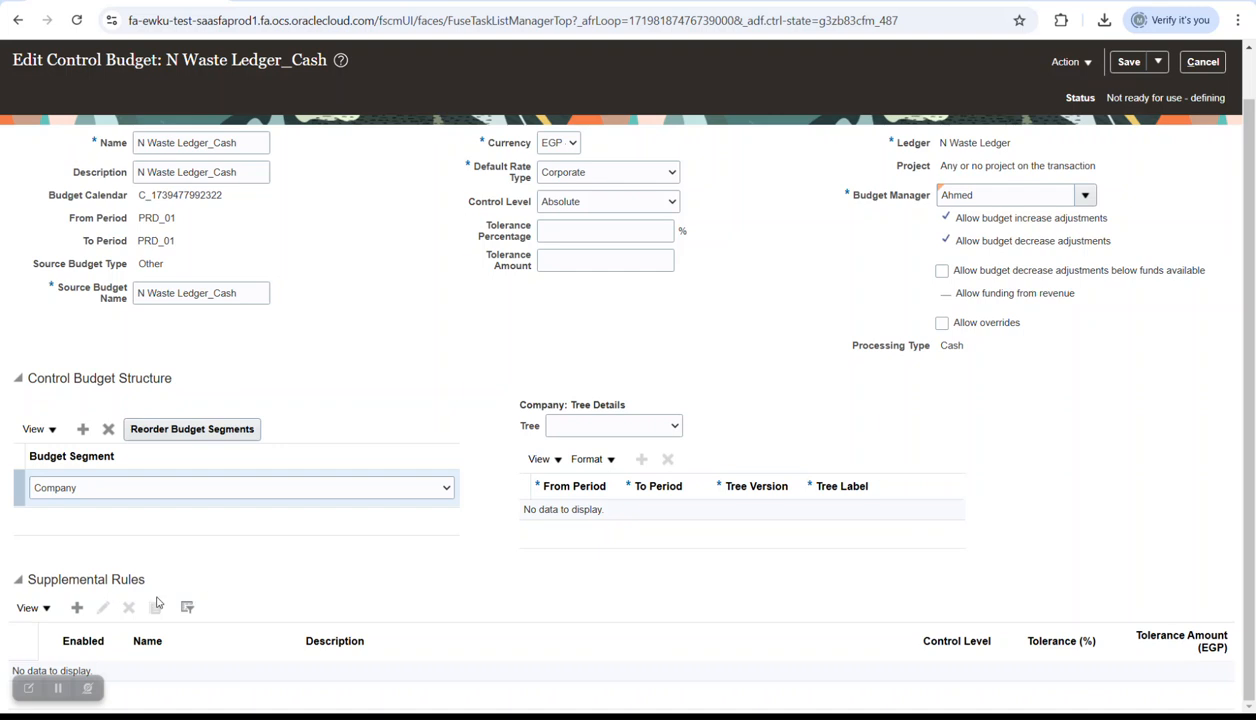
click(603, 203)
click(583, 242)
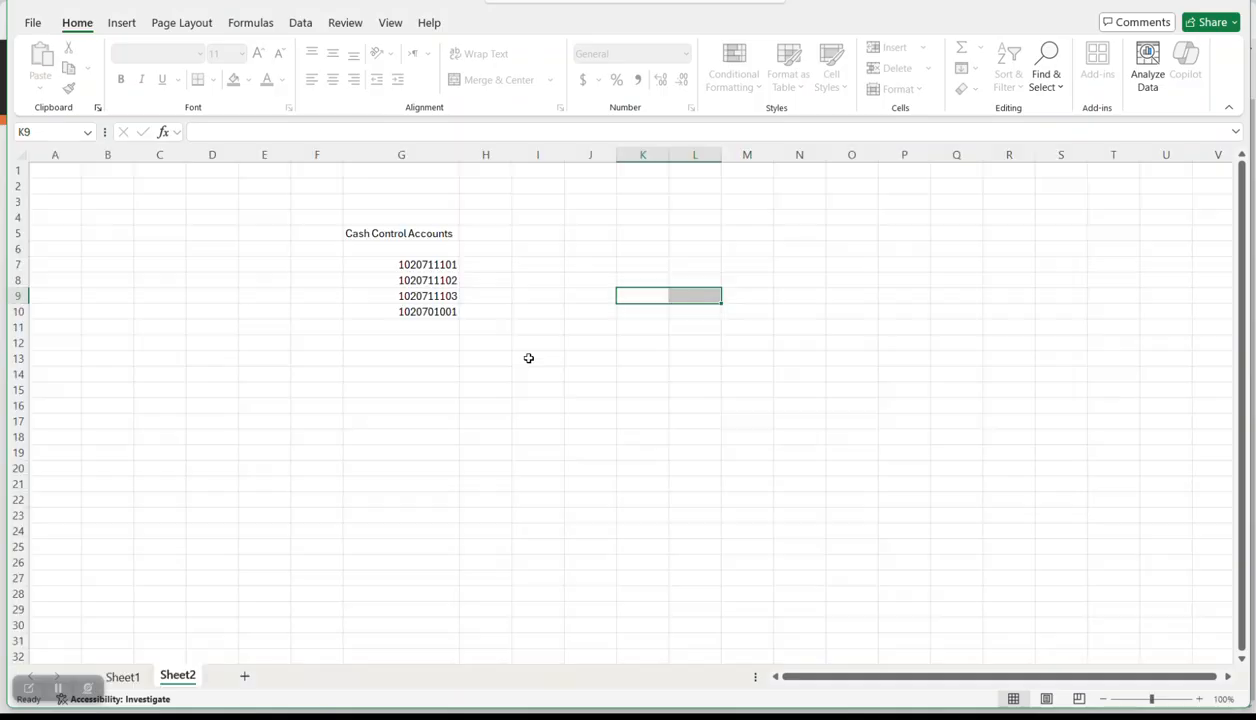
- Check the four cash accounts in Excel, then tick and untick Allow overrides
key(alt+Tab)
drag(455, 268, 429, 313)
key(alt+Tab)
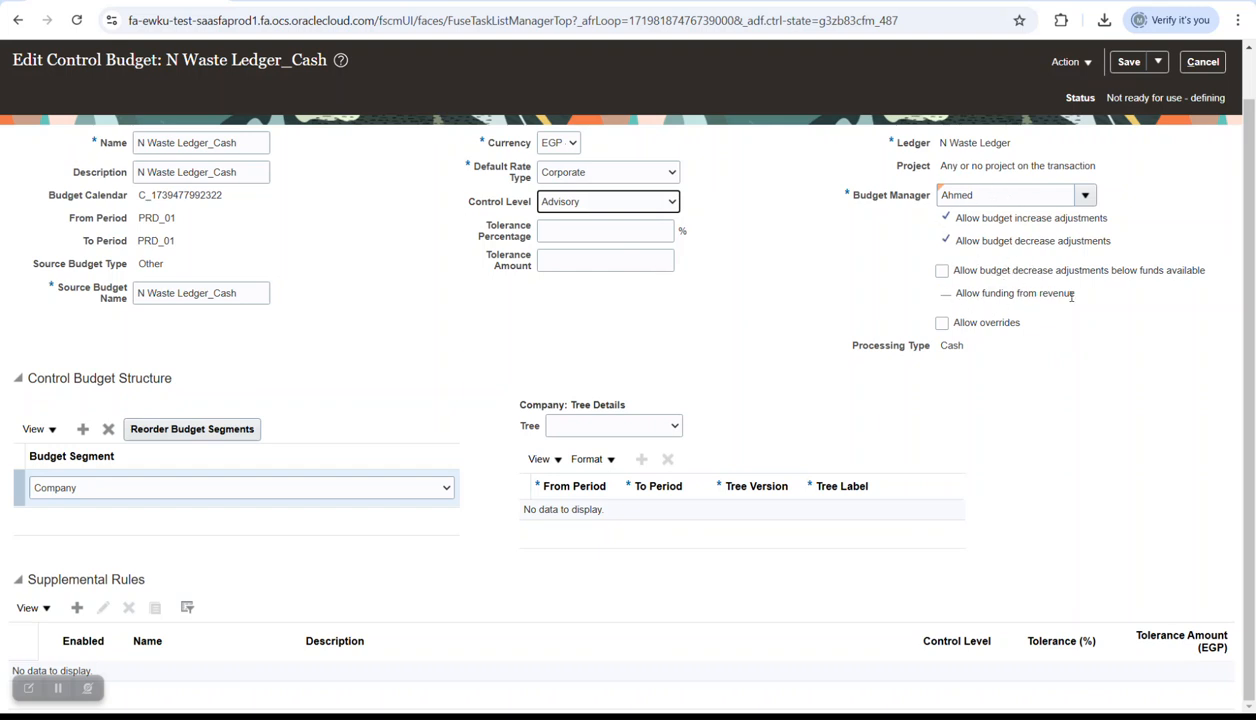
click(941, 322)
scroll(292, 412, down, 3)
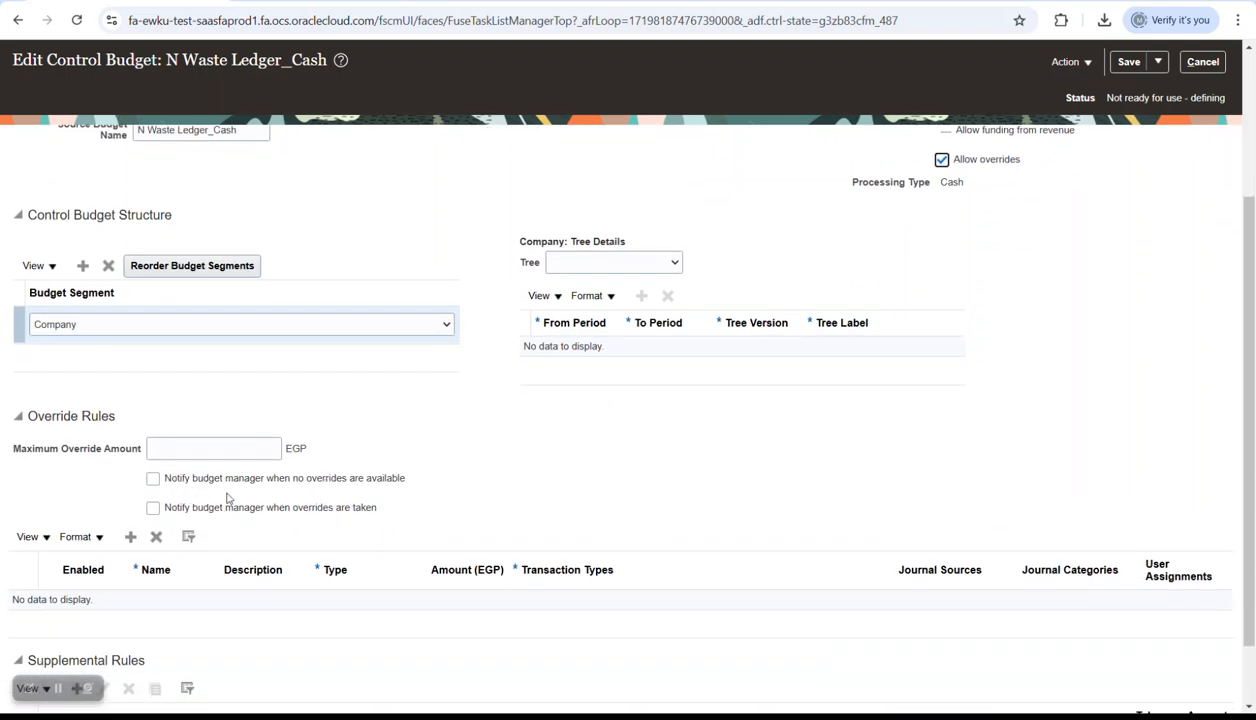
scroll(880, 320, up, 4)
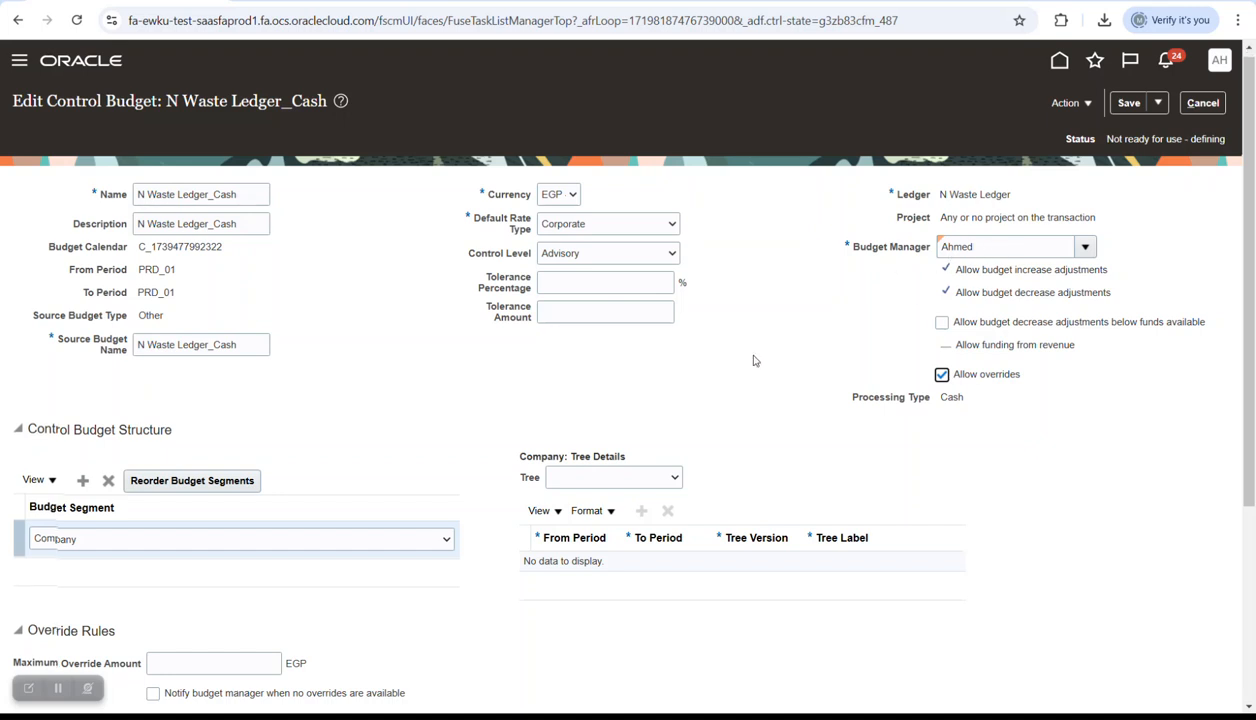
scroll(772, 360, down, 5)
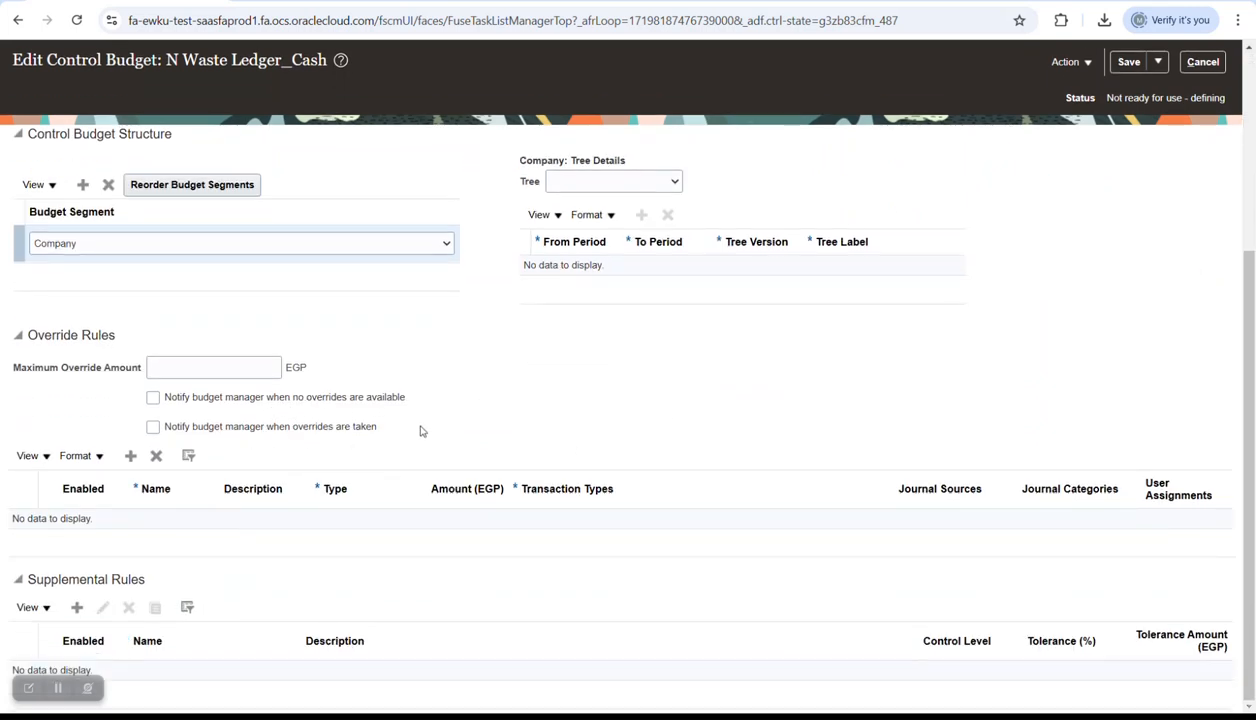
scroll(476, 407, up, 5)
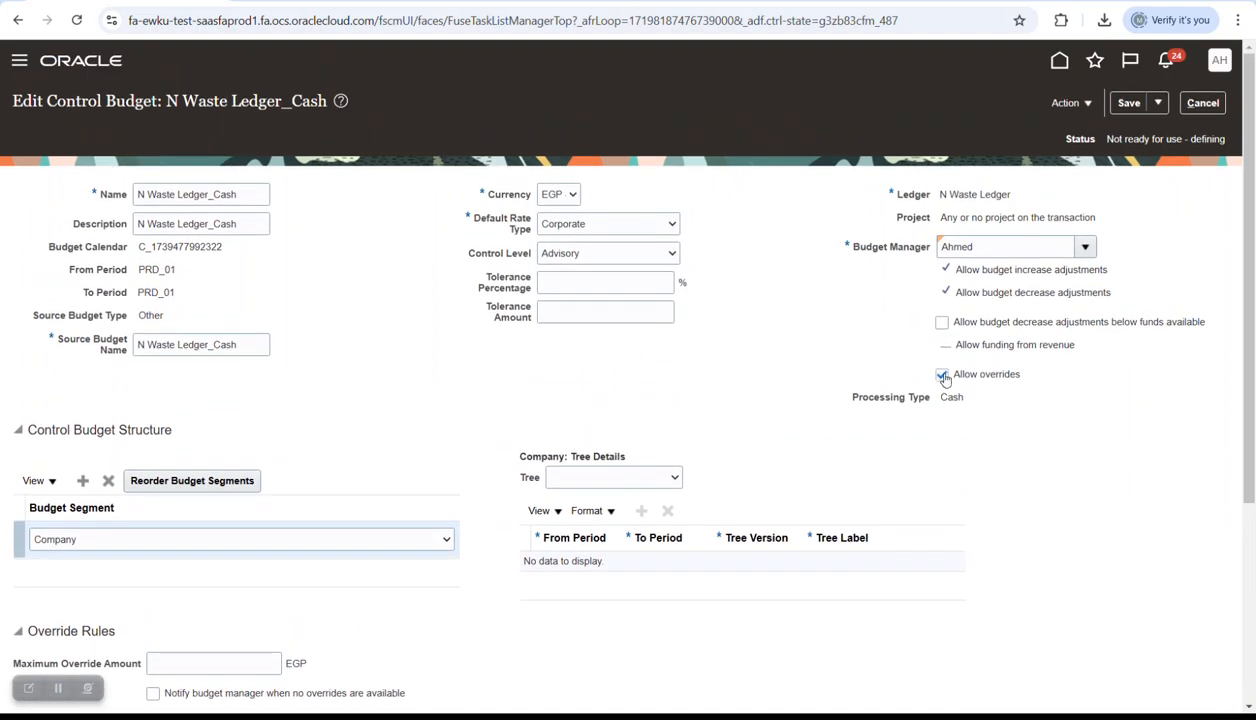
click(941, 376)
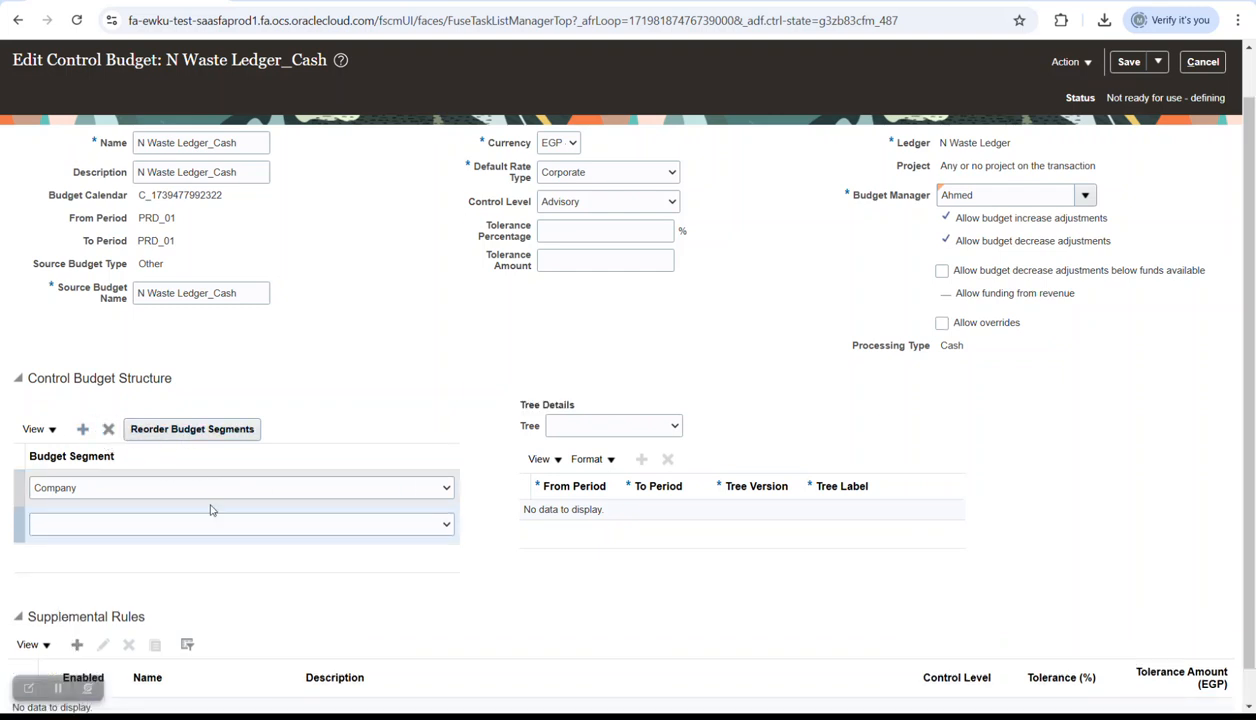
- Add Account as a second budget segment alongside Company, leaving its tree unset
click(220, 524)
click(196, 585)
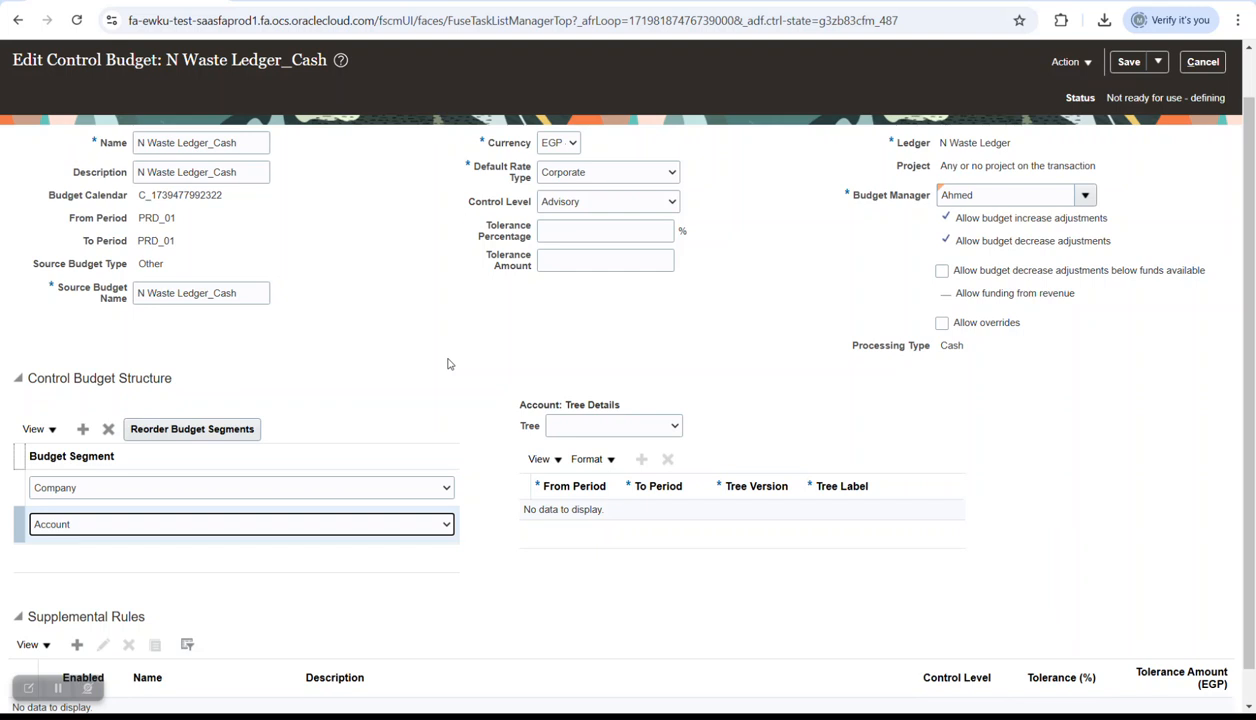
scroll(596, 355, down, 1)
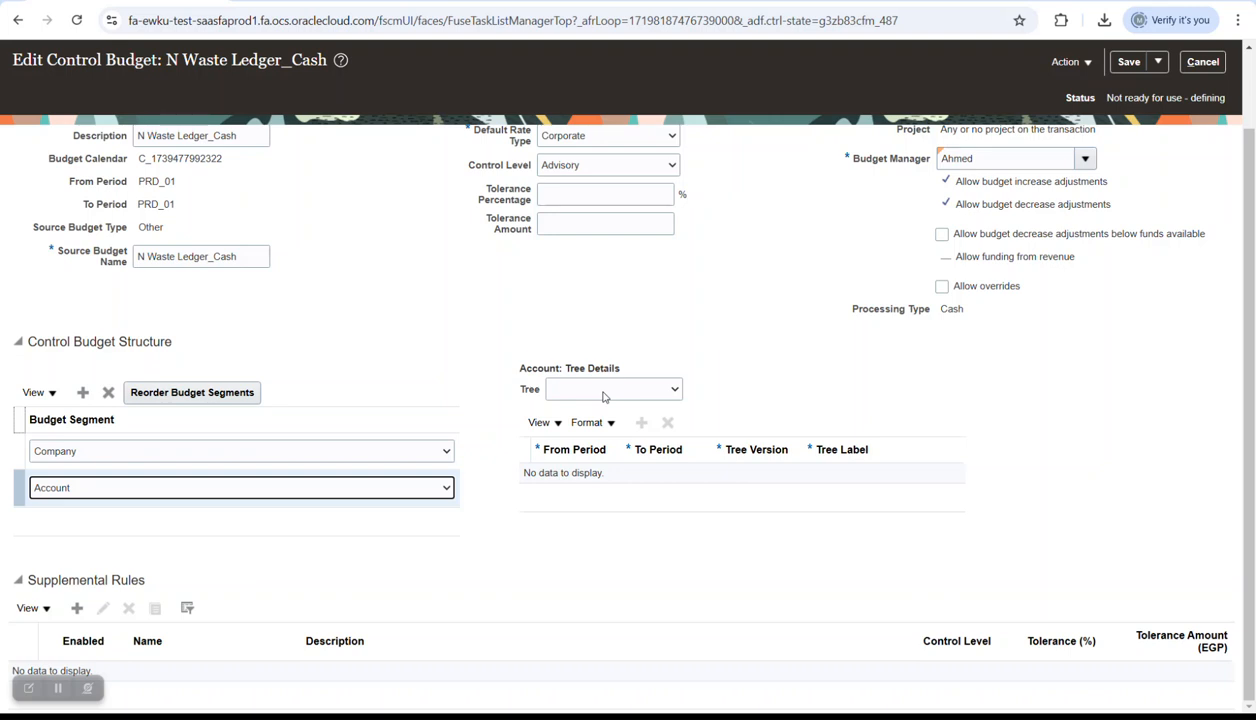
click(603, 392)
click(728, 355)
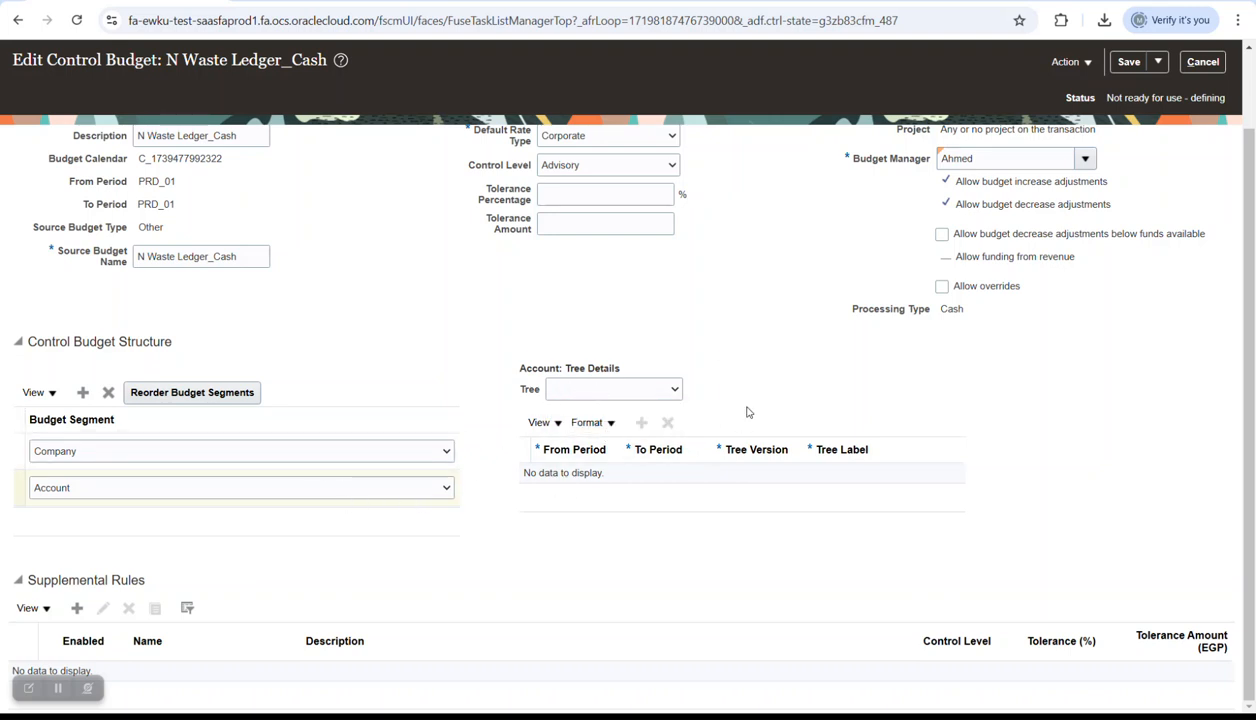
scroll(757, 384, up, 1)
scroll(757, 384, down, 1)
- Start a supplemental rule named N Waste Ledger_Cash_SUBELRUL
click(77, 608)
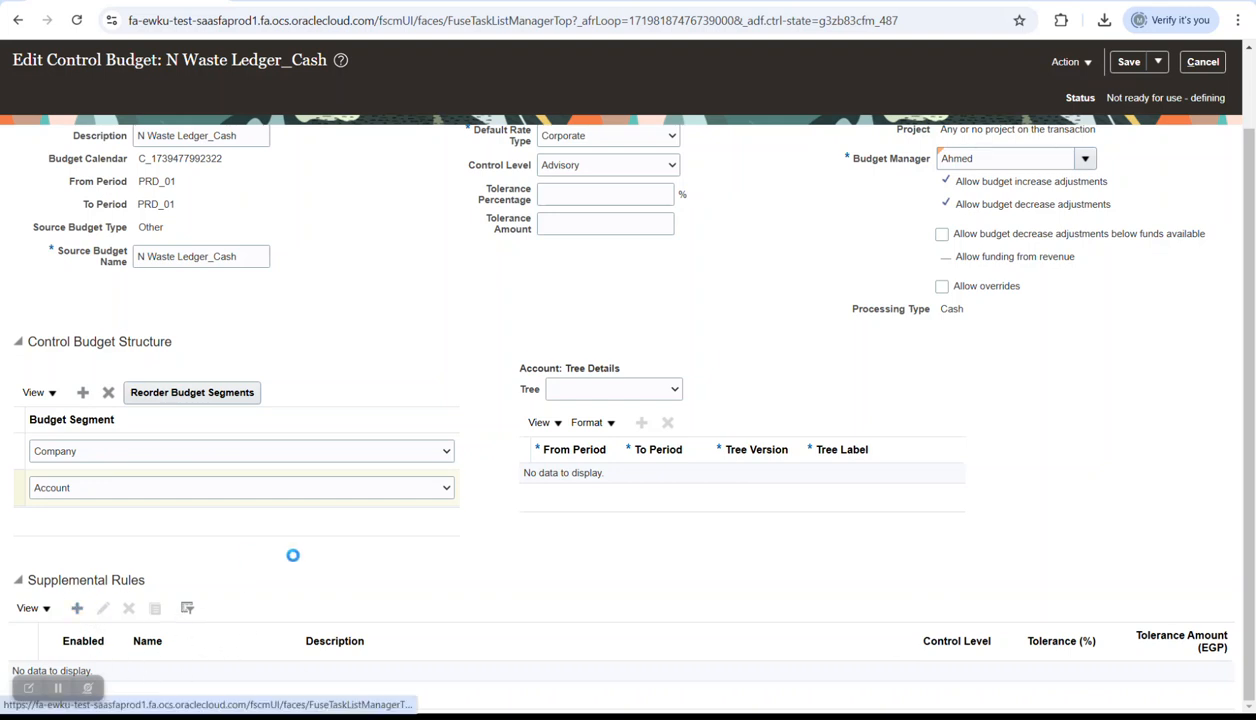
click(285, 147)
key(ctrl+v)
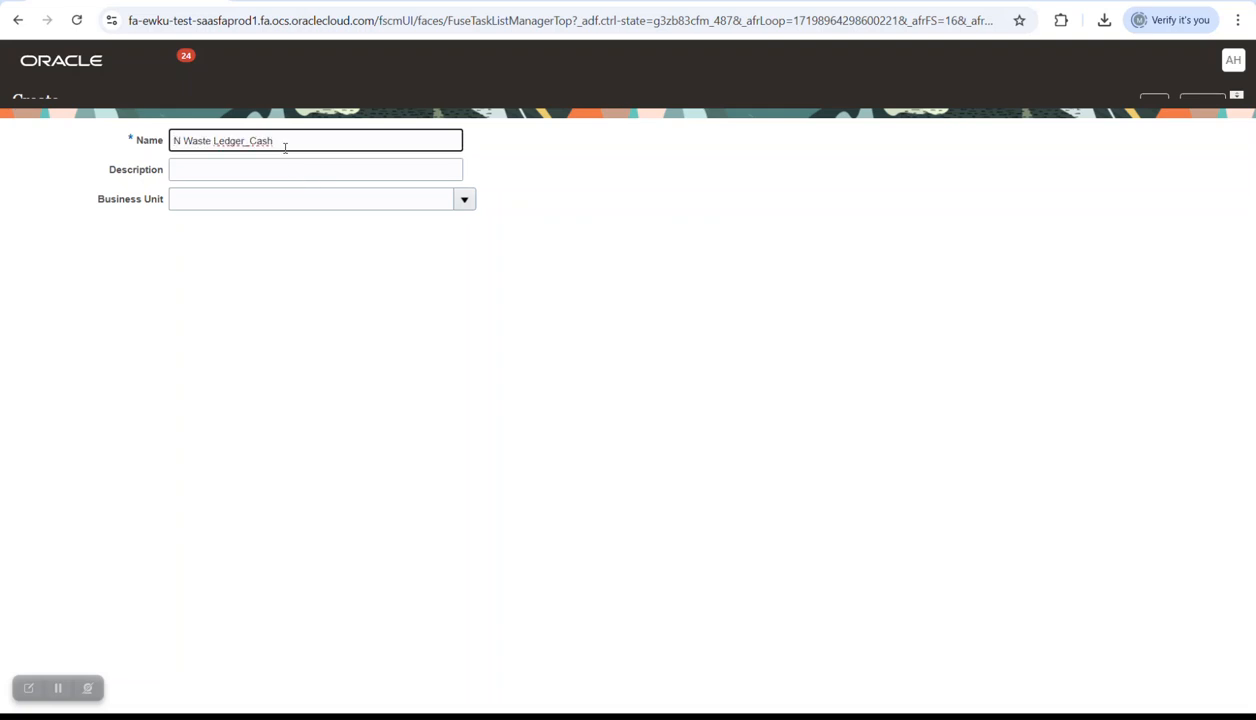
text(_)
key(Caps_Lock)
text(SU)
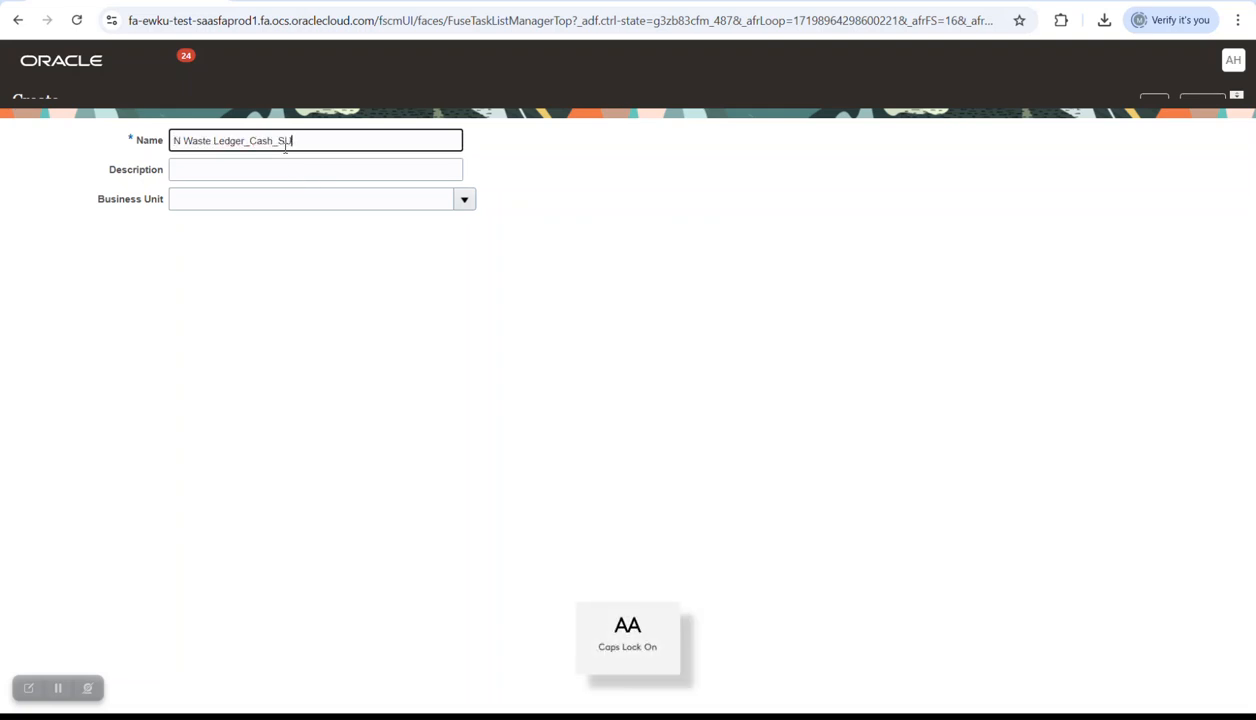
text(BELRUL)
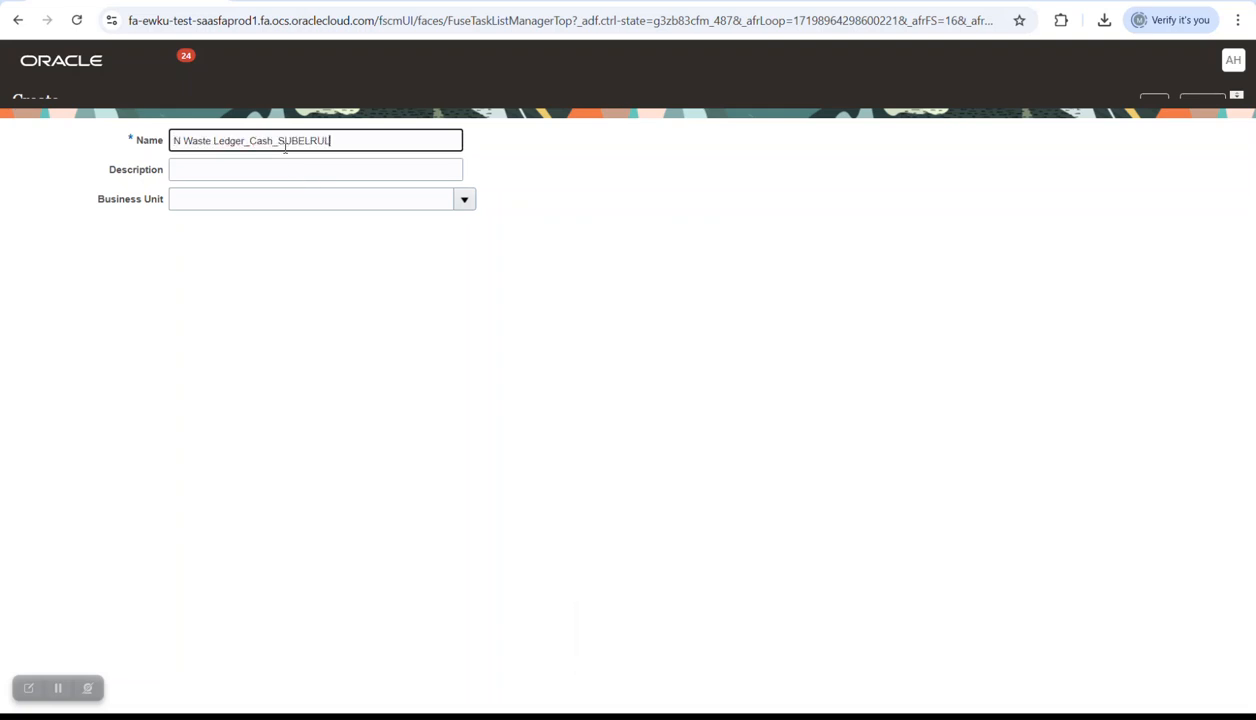
- Copy the rule name into Description, then reload the page to discard the form
triple_click(285, 147)
key(ctrl+c)
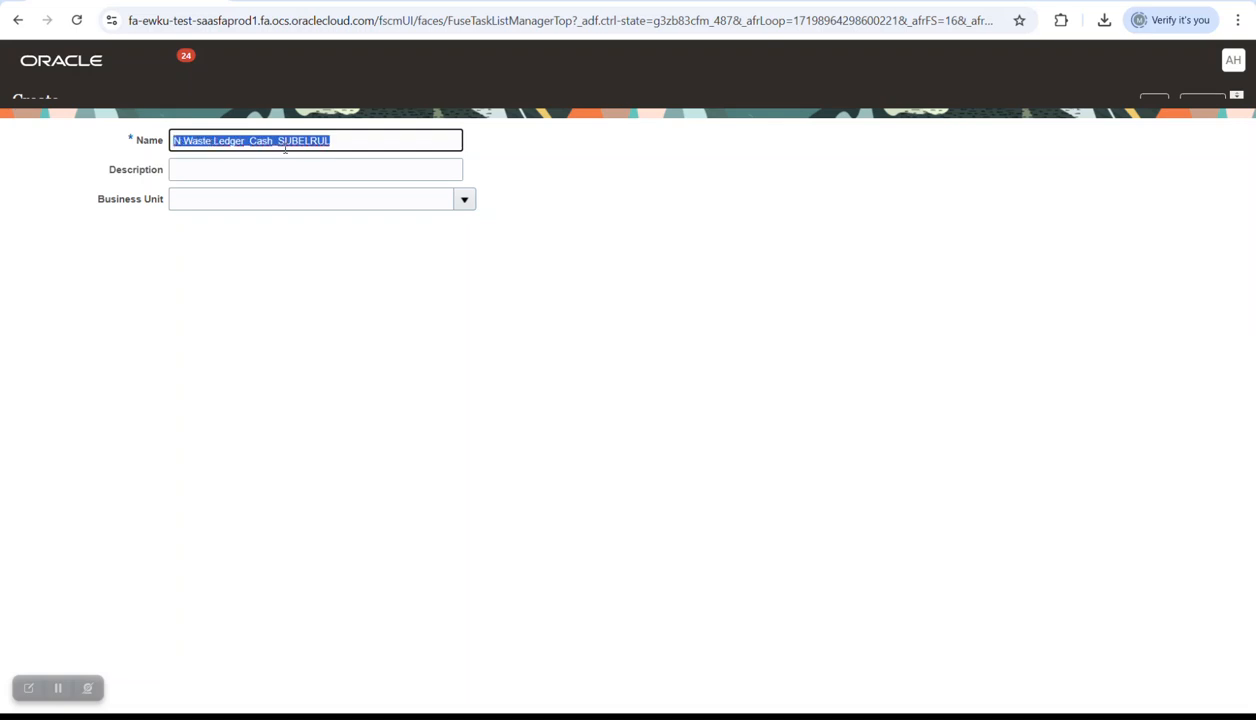
click(275, 166)
key(ctrl+v)
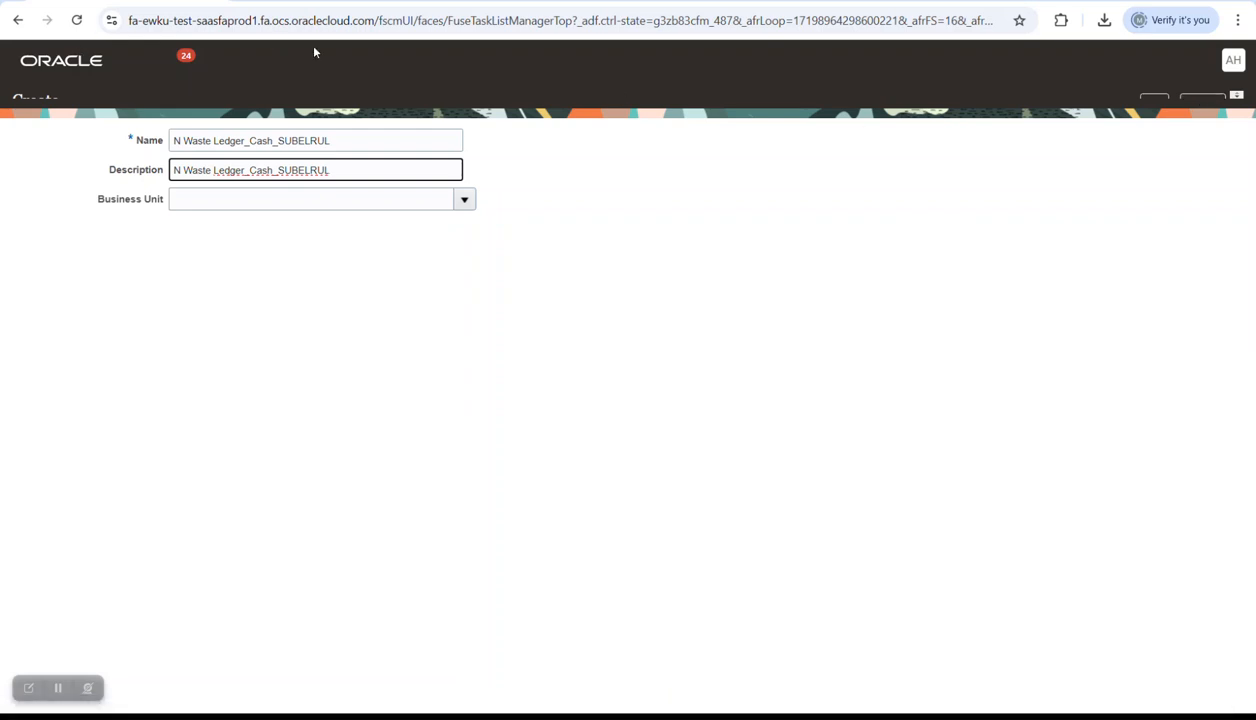
click(1205, 99)
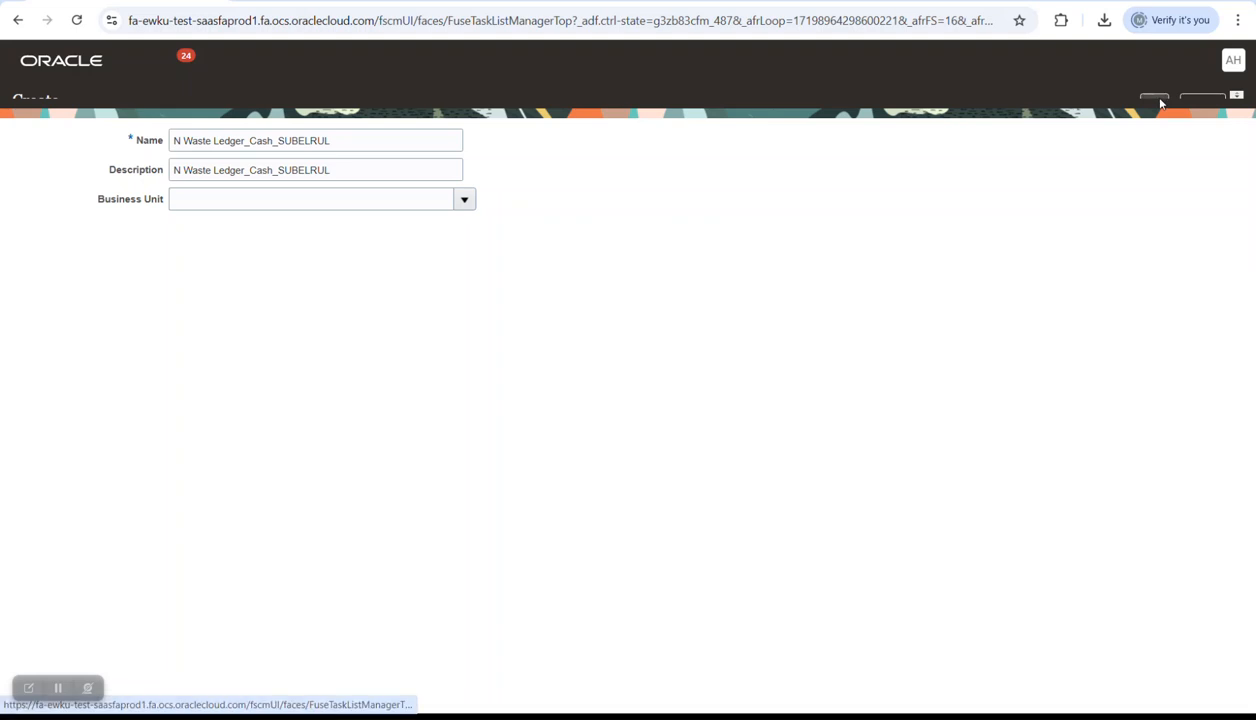
click(83, 25)
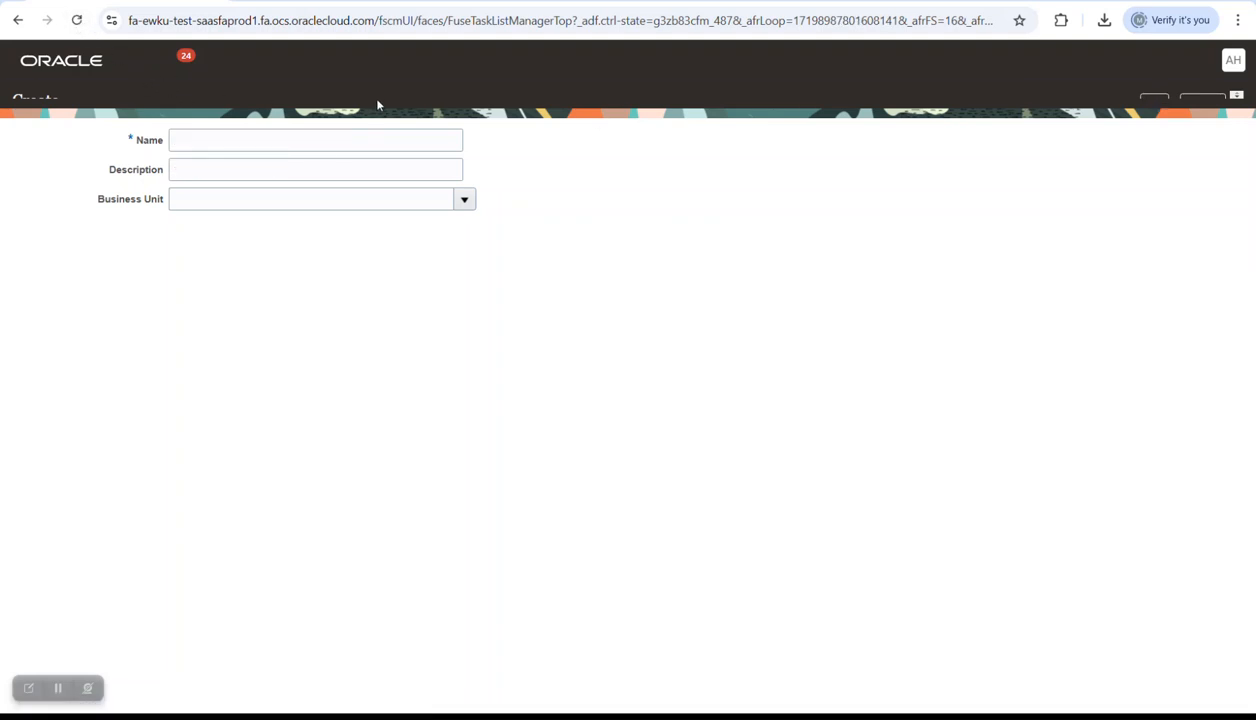
- Search Setup and Maintenance for BUDGET and reopen N Waste Ledger_Cash via Manage Control Budgets
click(18, 20)
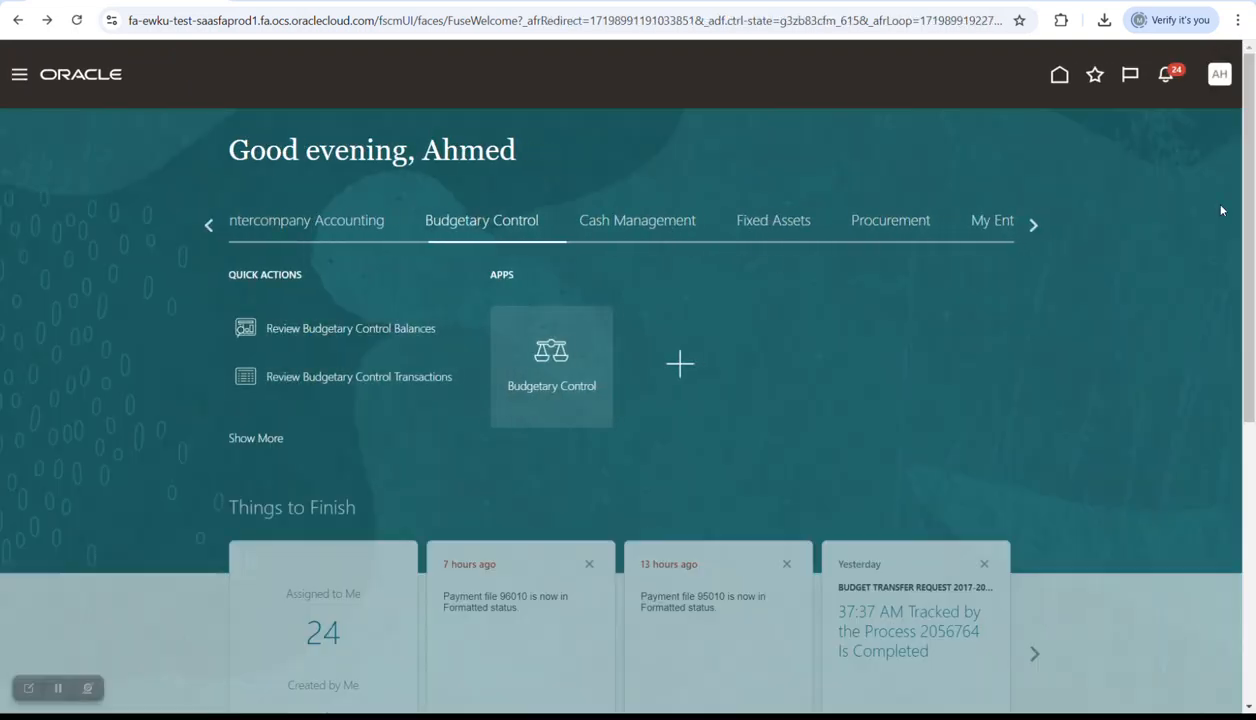
click(1219, 74)
click(960, 319)
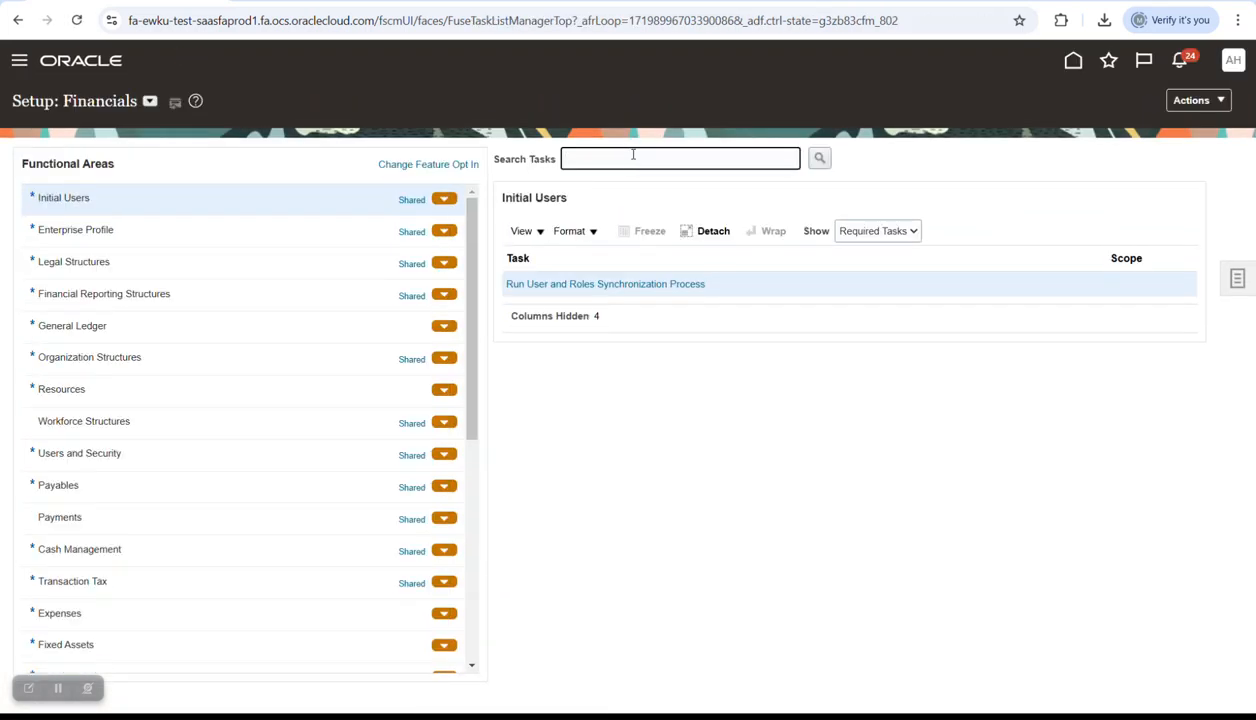
text(DGET)
key(Return)
key(Caps_Lock)
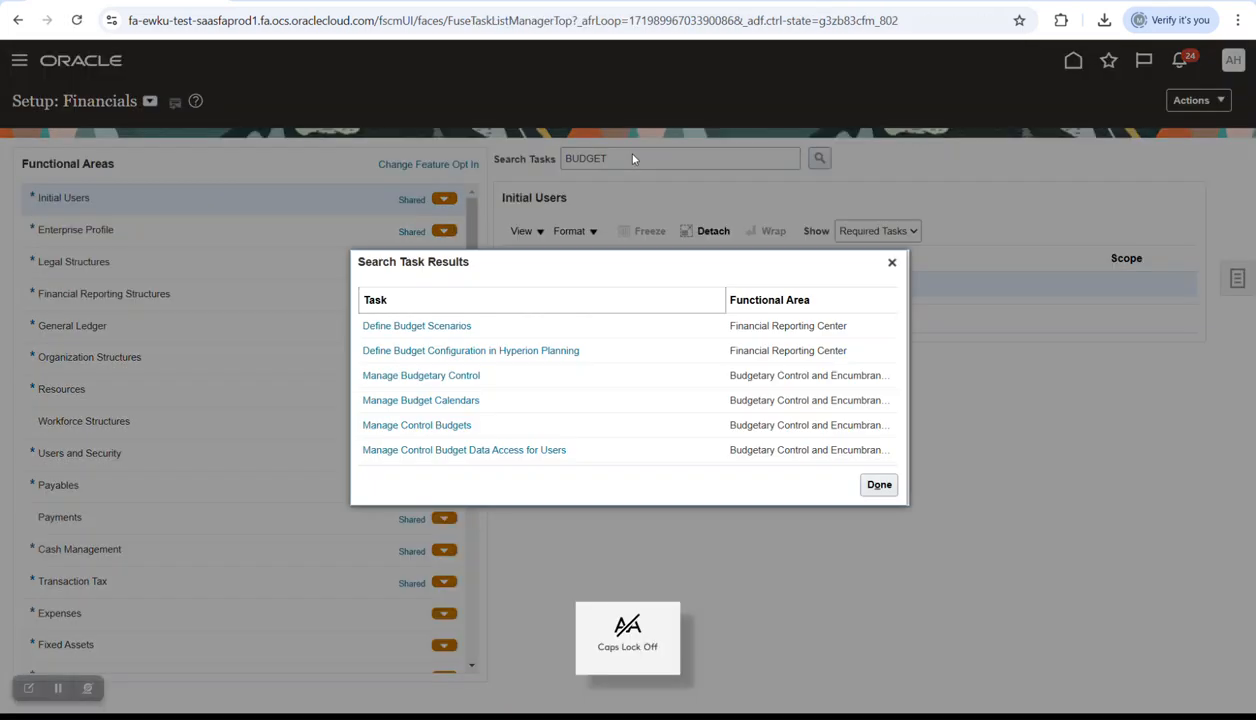
click(449, 427)
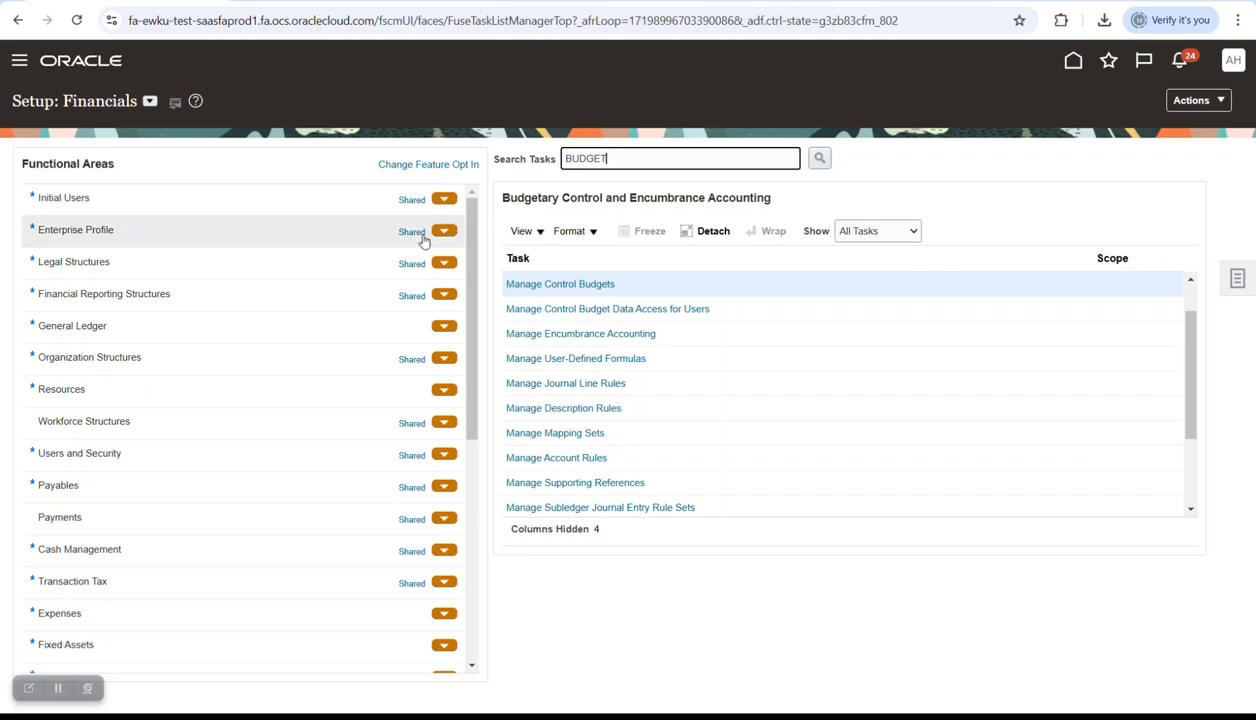
click(566, 285)
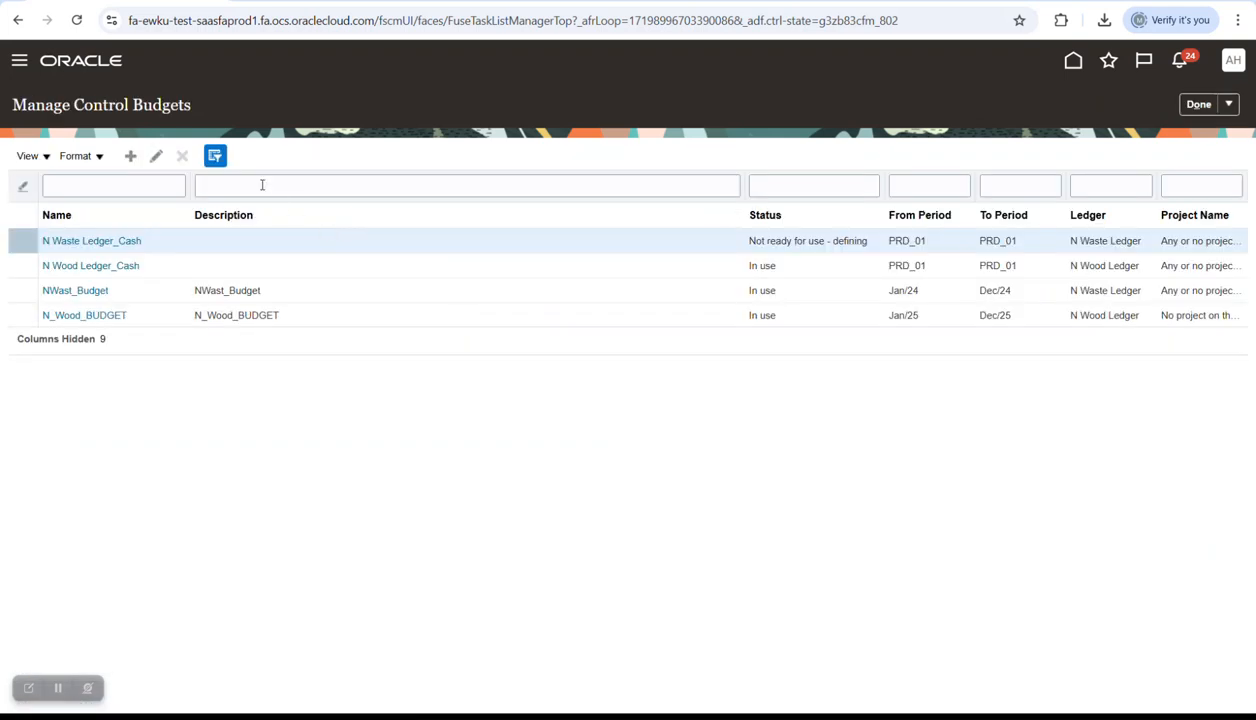
click(110, 241)
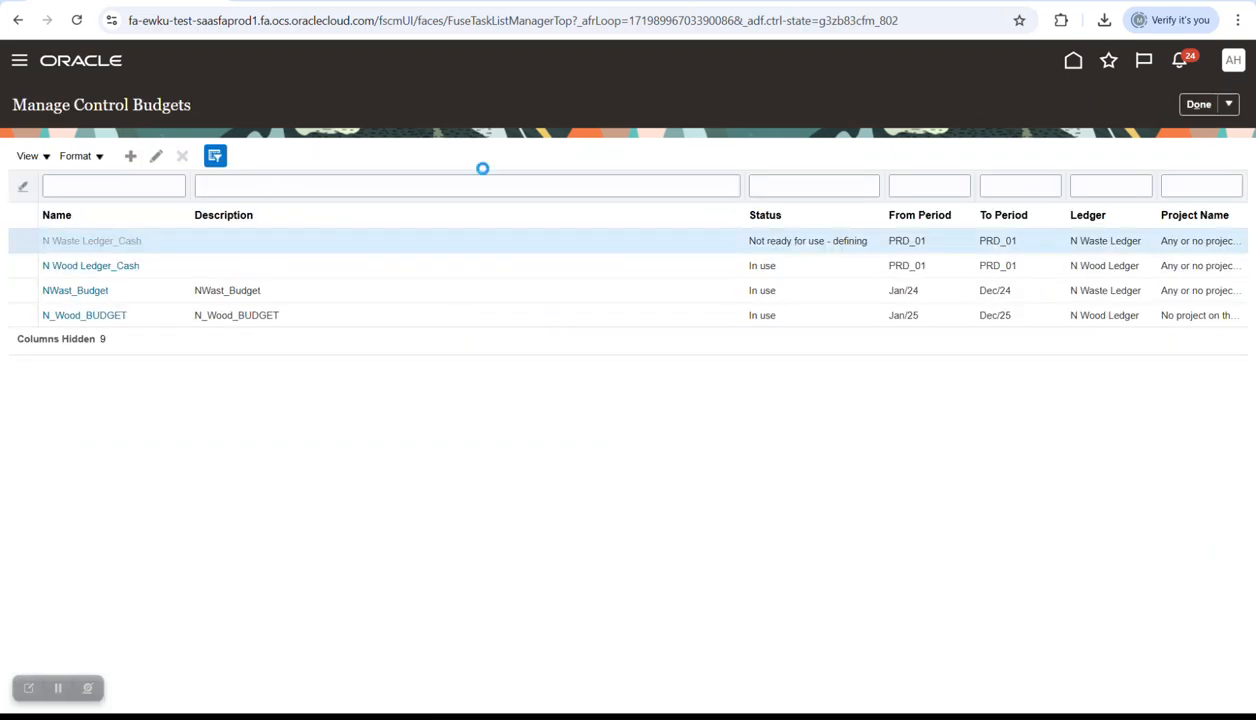
scroll(352, 318, down, 1)
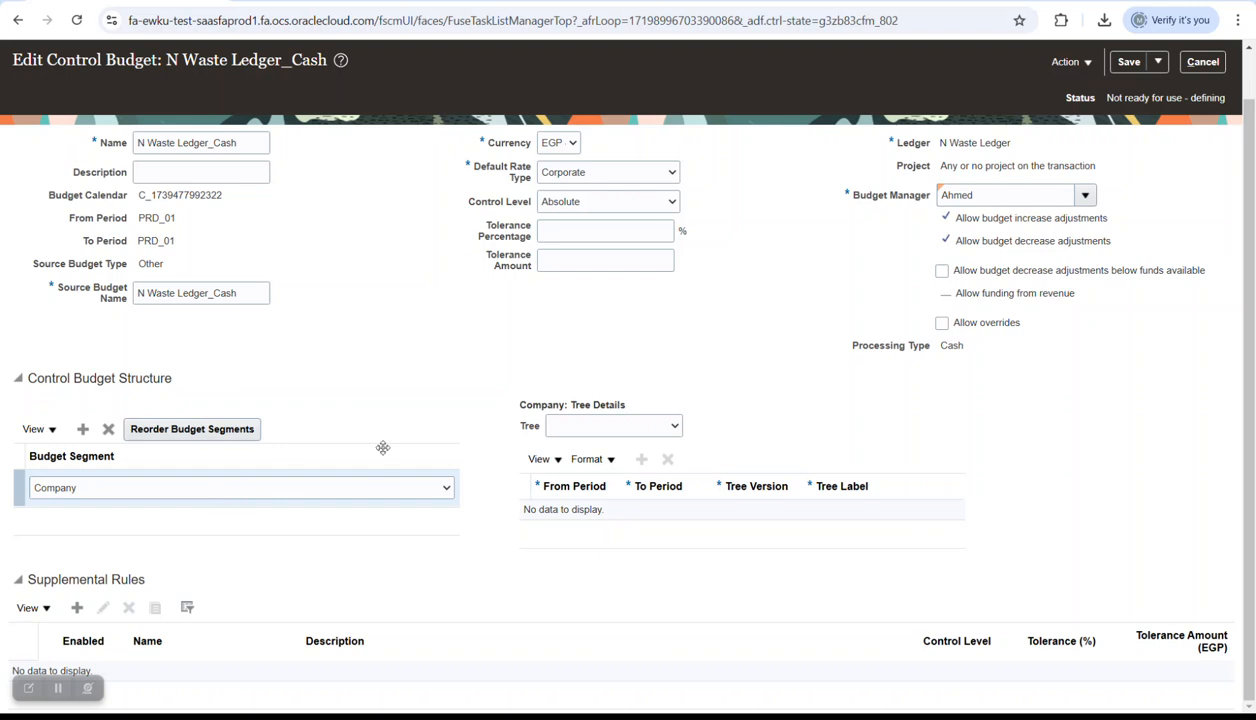
- Set the control level to Advisory and add Account as a budget segment
click(595, 207)
click(565, 241)
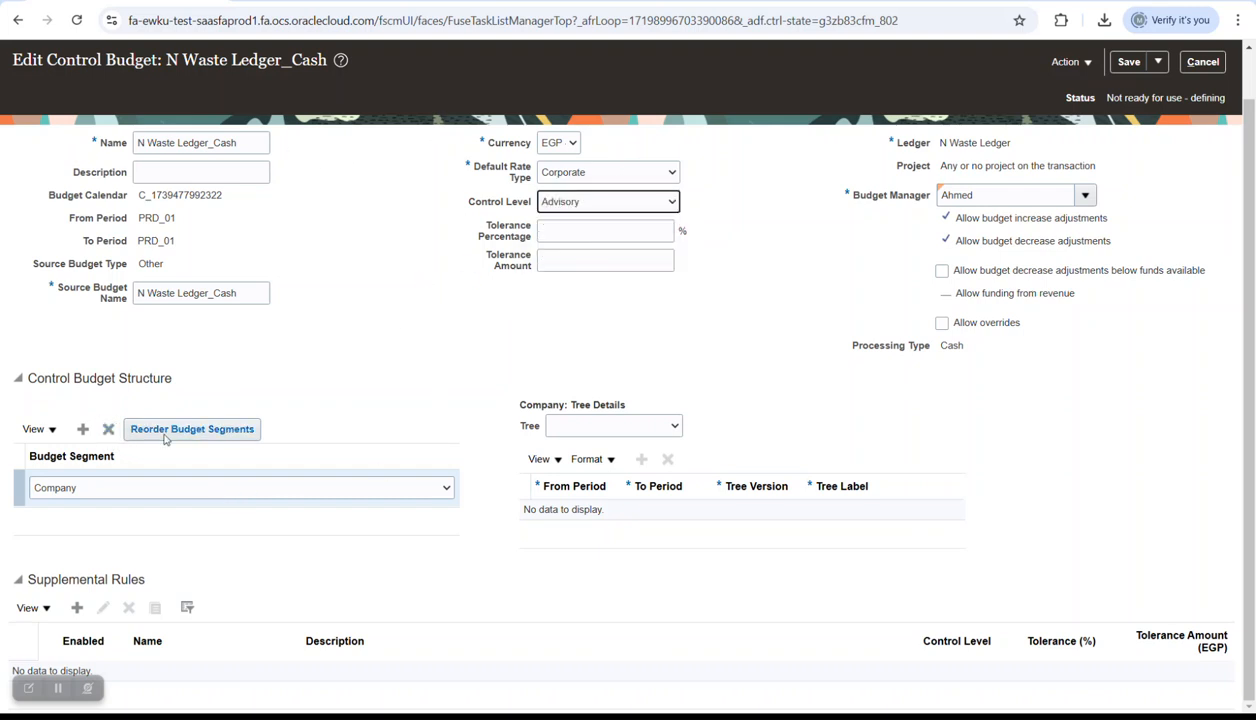
click(83, 429)
click(235, 525)
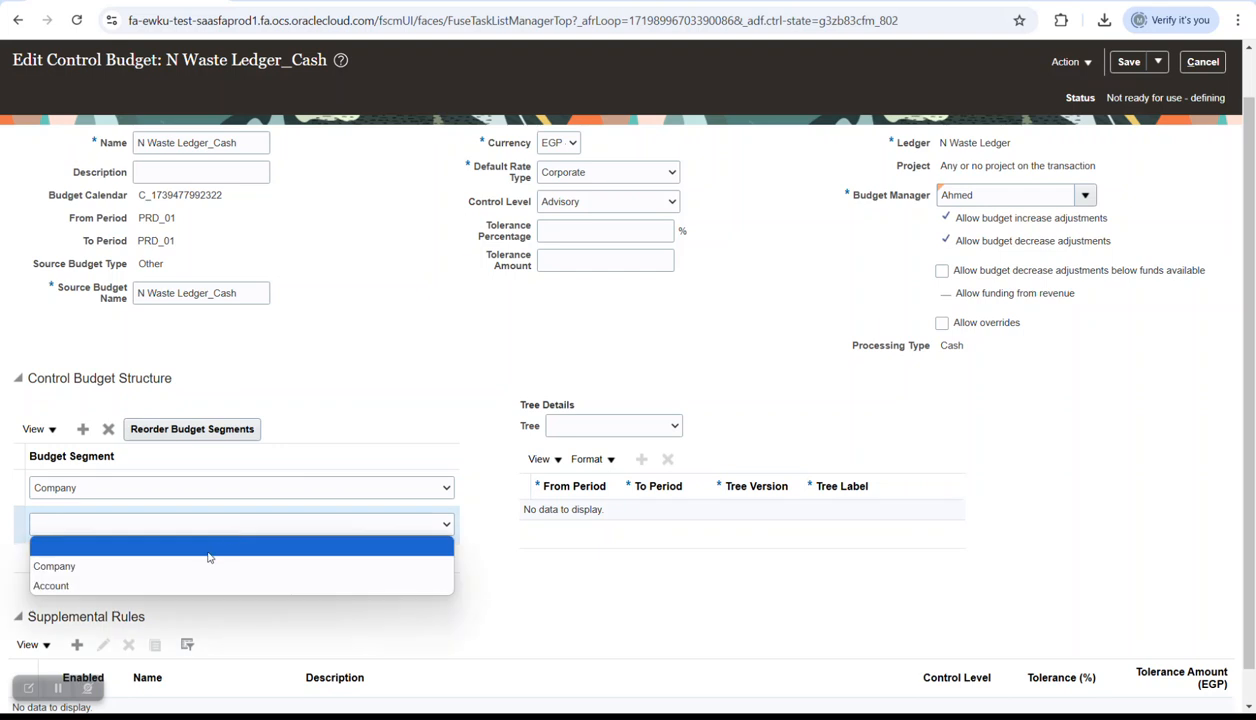
click(202, 585)
scroll(404, 355, down, 1)
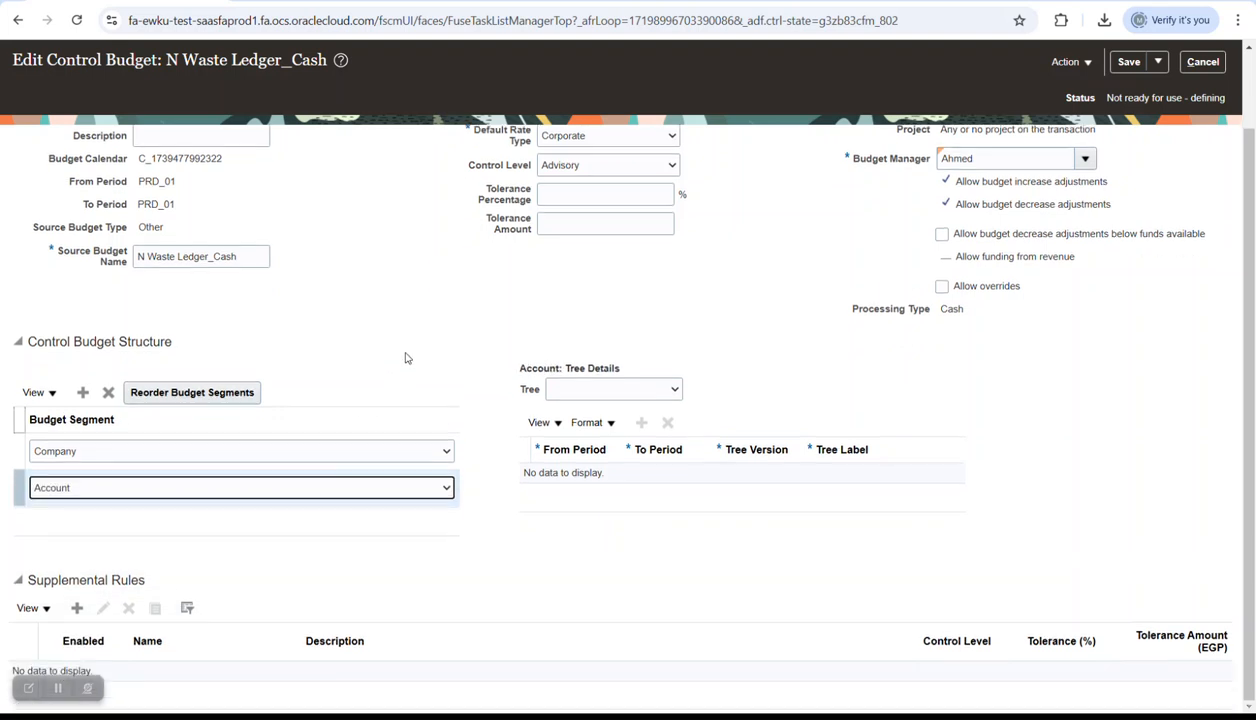
scroll(415, 367, up, 2)
- Save and close the budget, then start a new supplemental rule
click(1124, 106)
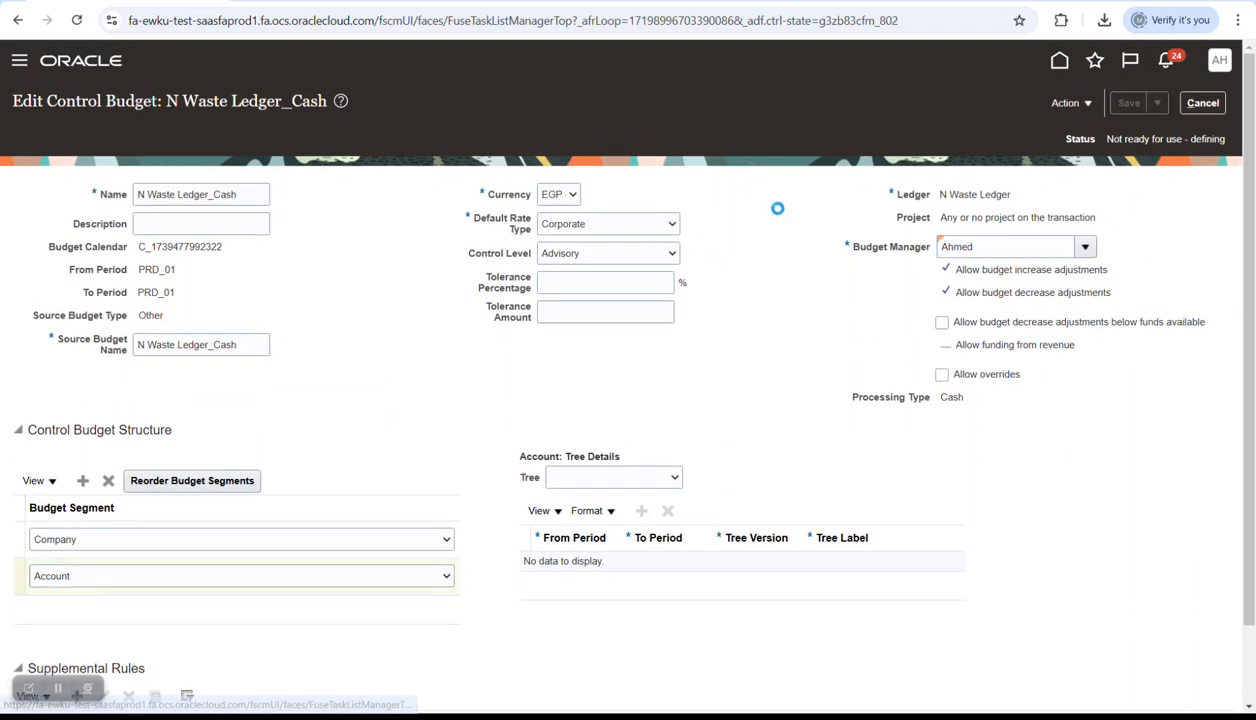
click(1157, 102)
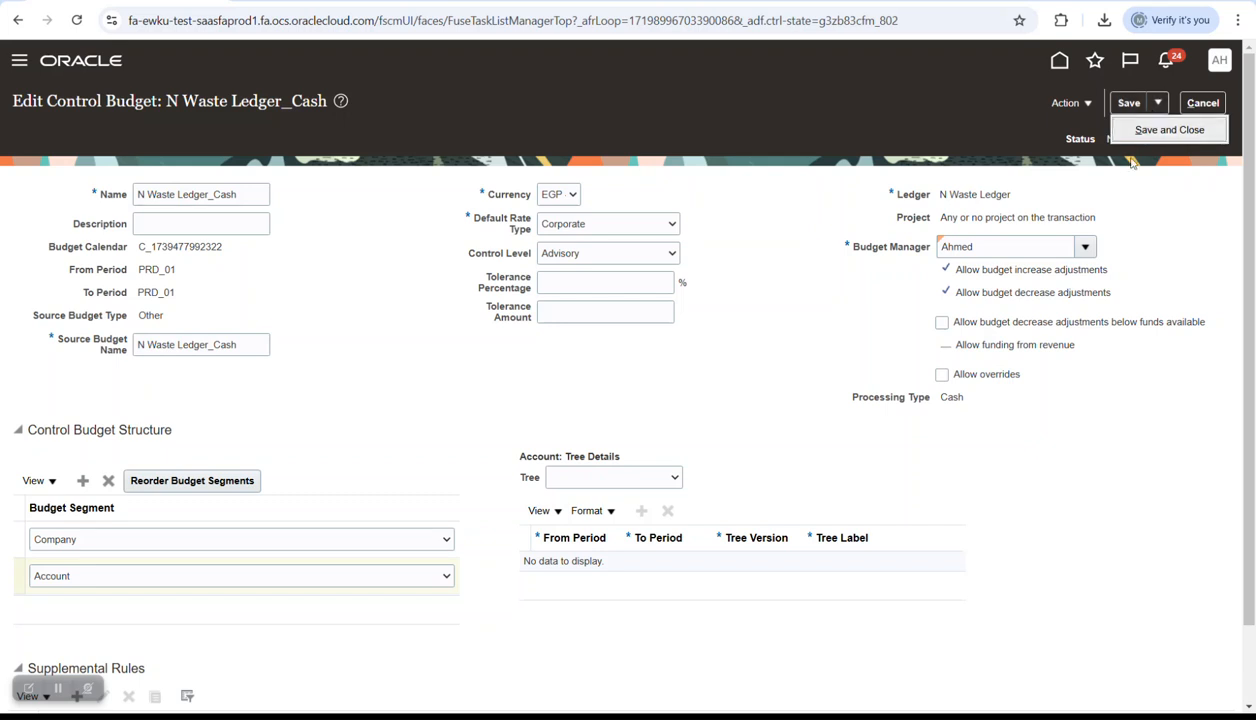
click(1142, 129)
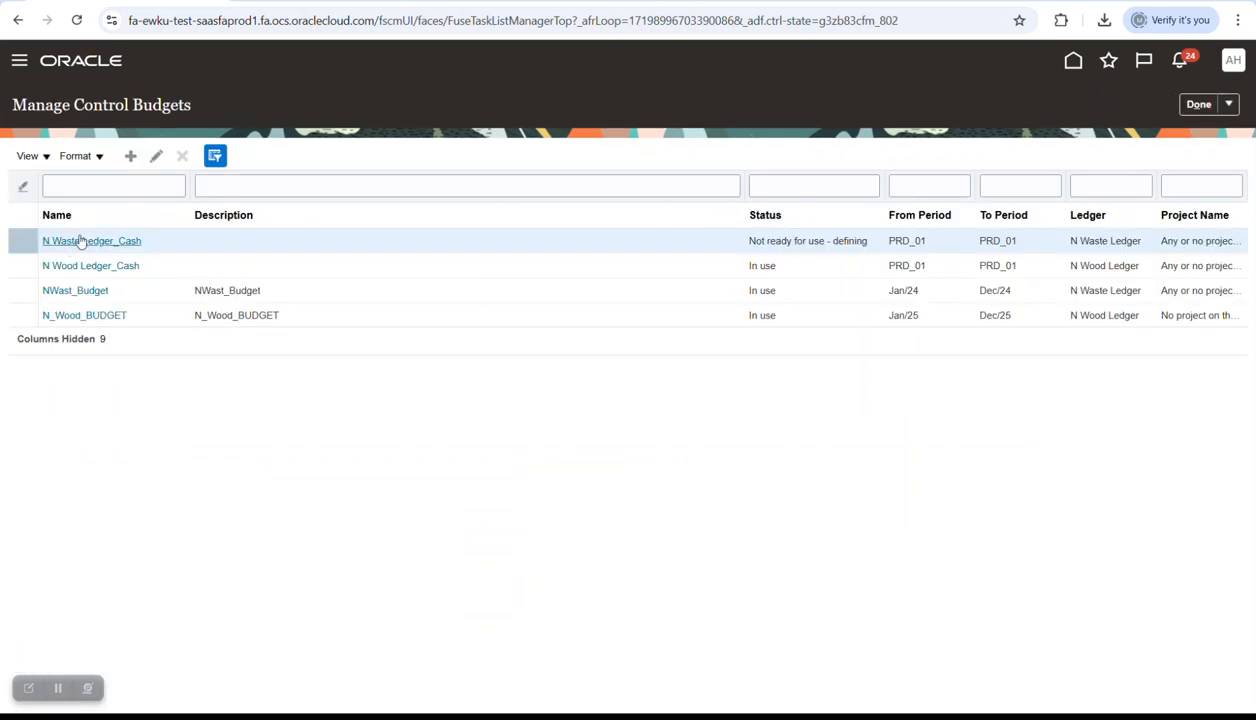
scroll(474, 316, down, 3)
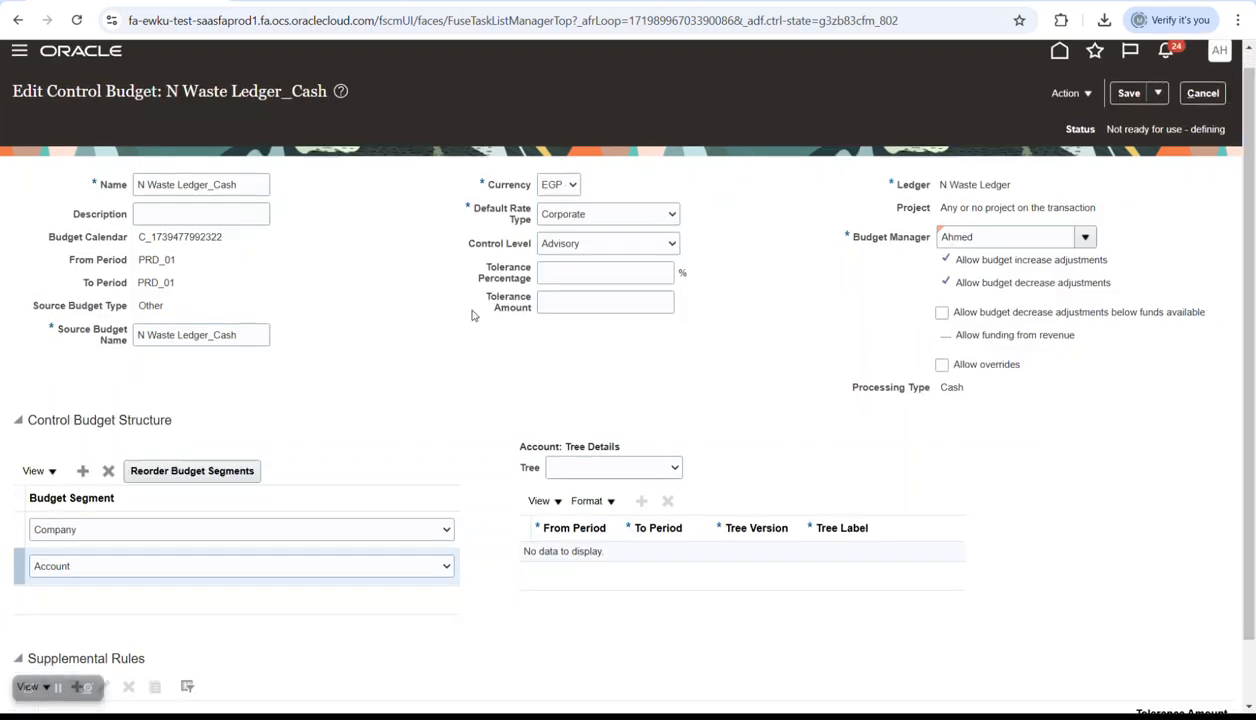
click(77, 608)
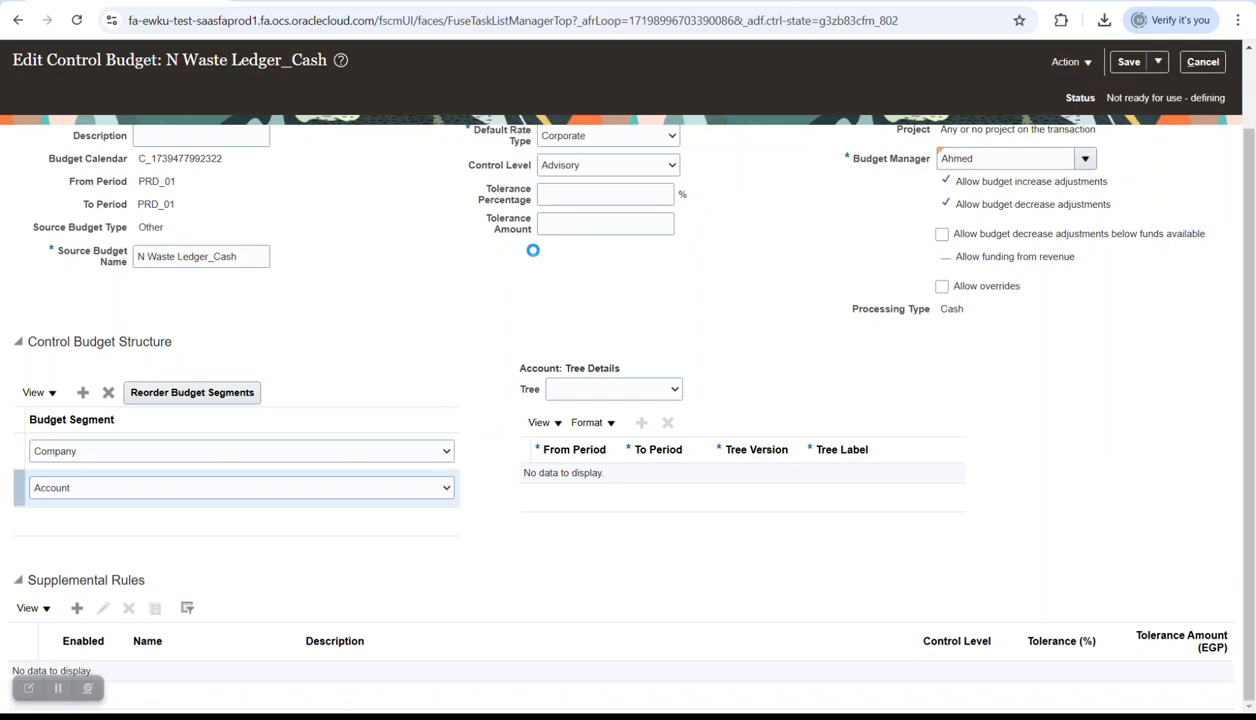
click(327, 162)
- Enter N Waste Ledger_Cash_SUBELRUL as rule name and description, with Absolute control level
text(N Waste Ledger_Cash_SUBELRUL)
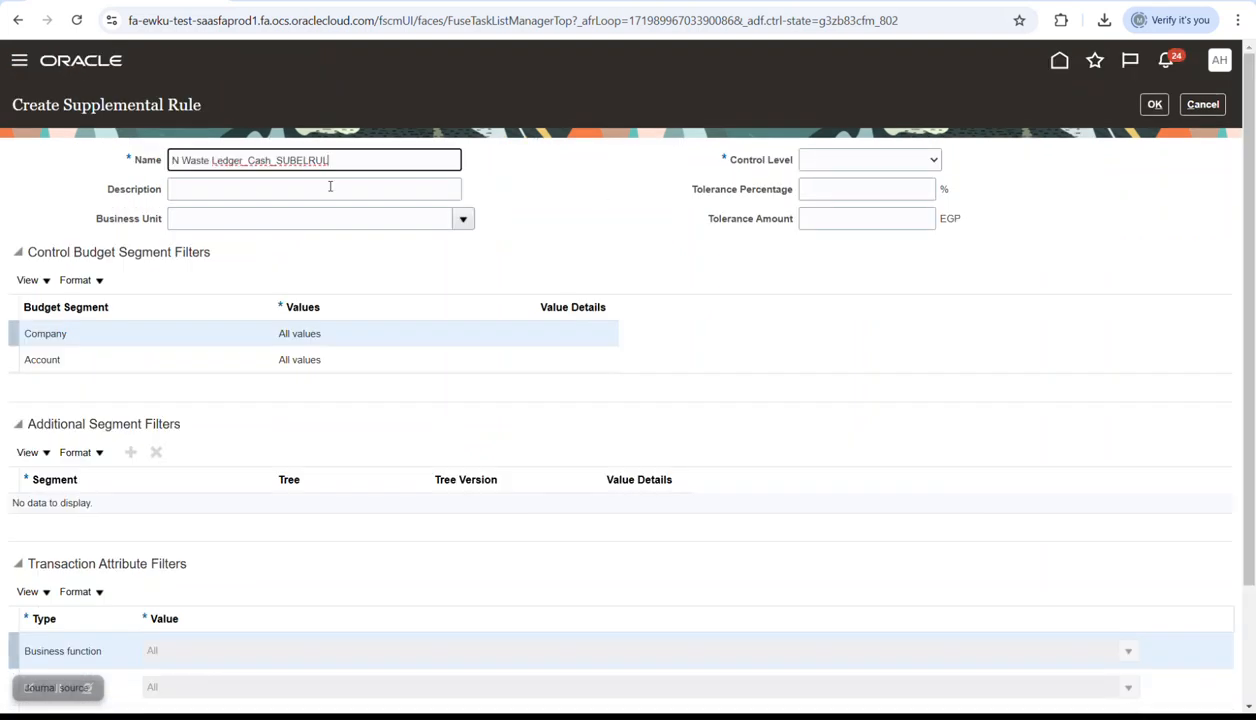
click(336, 189)
text(N Waste Ledger_Cash_SUBELRUL)
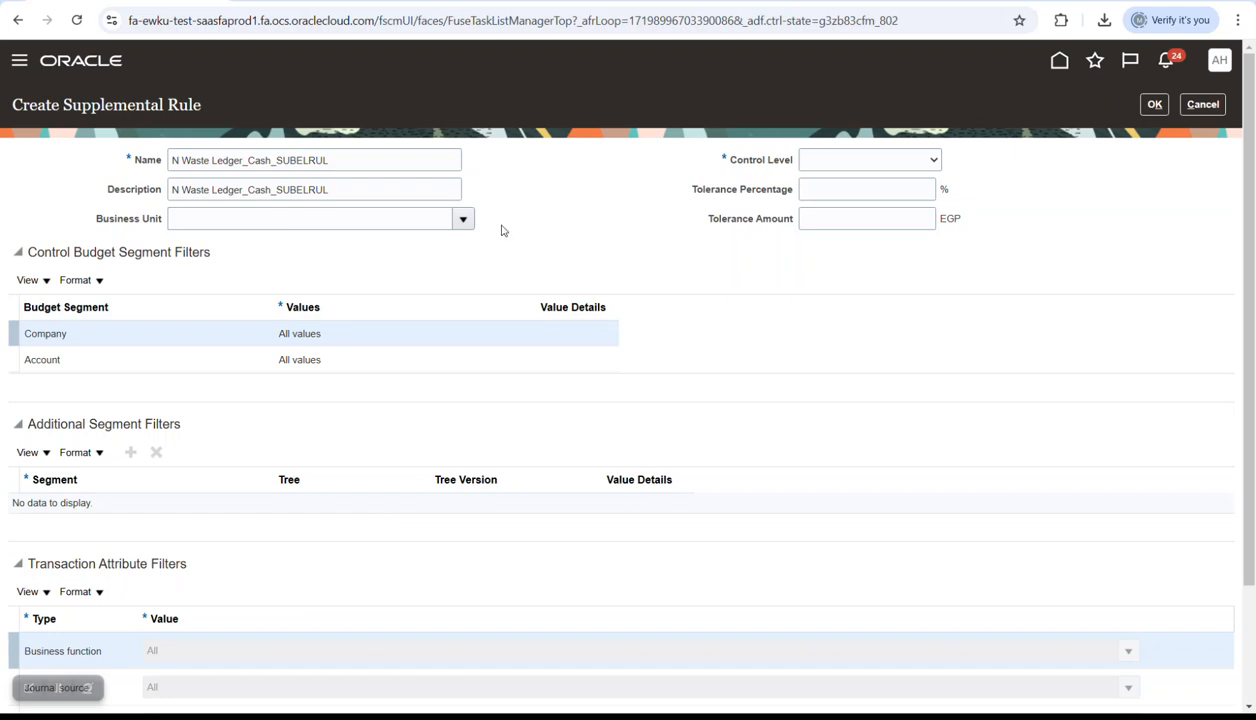
click(463, 219)
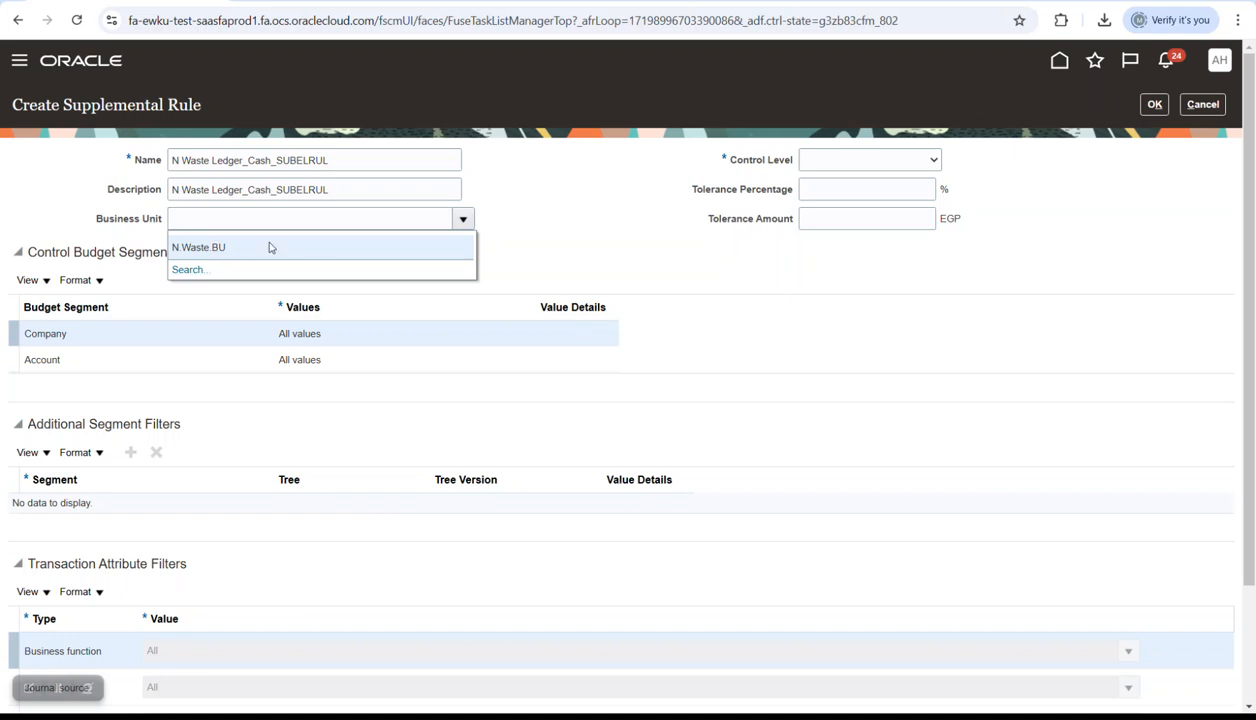
click(525, 212)
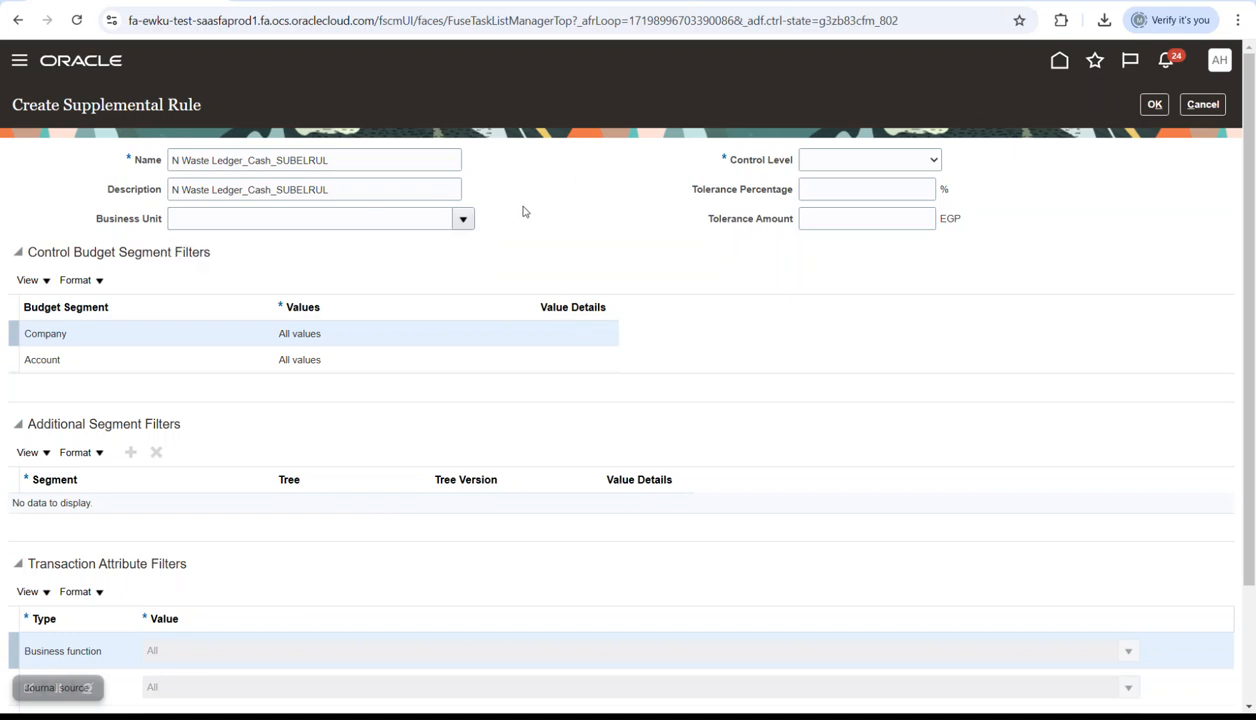
click(870, 160)
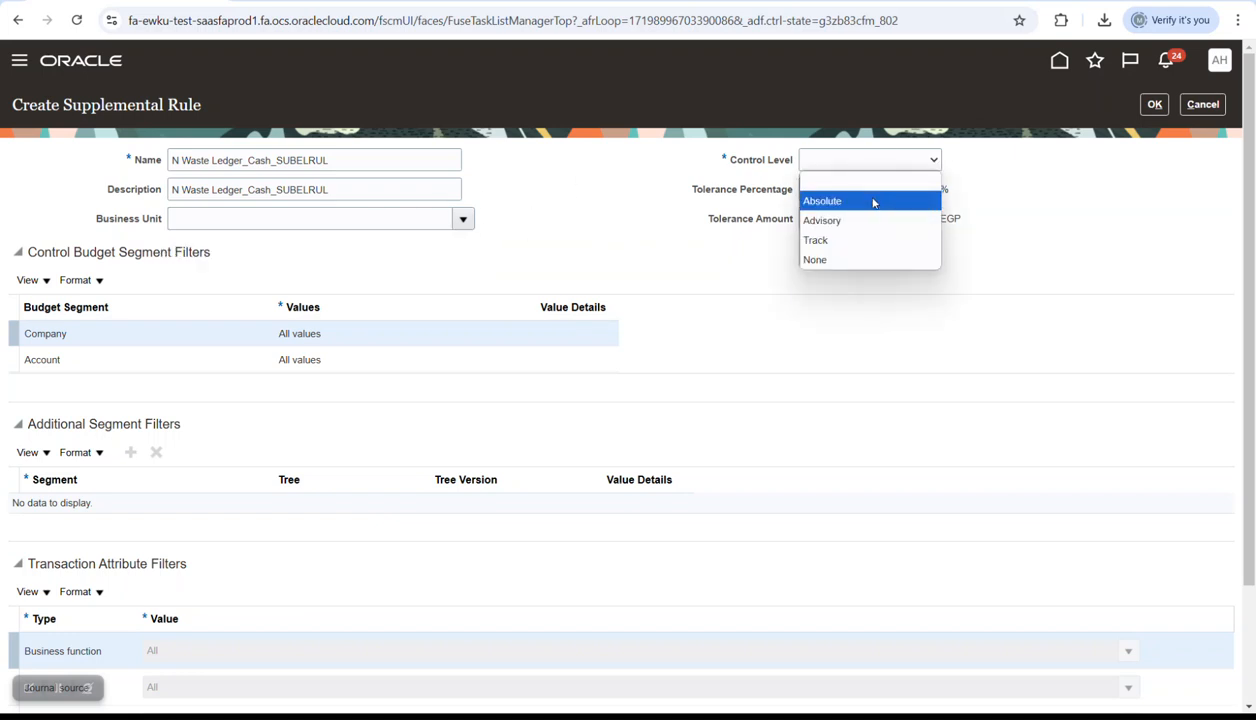
click(872, 202)
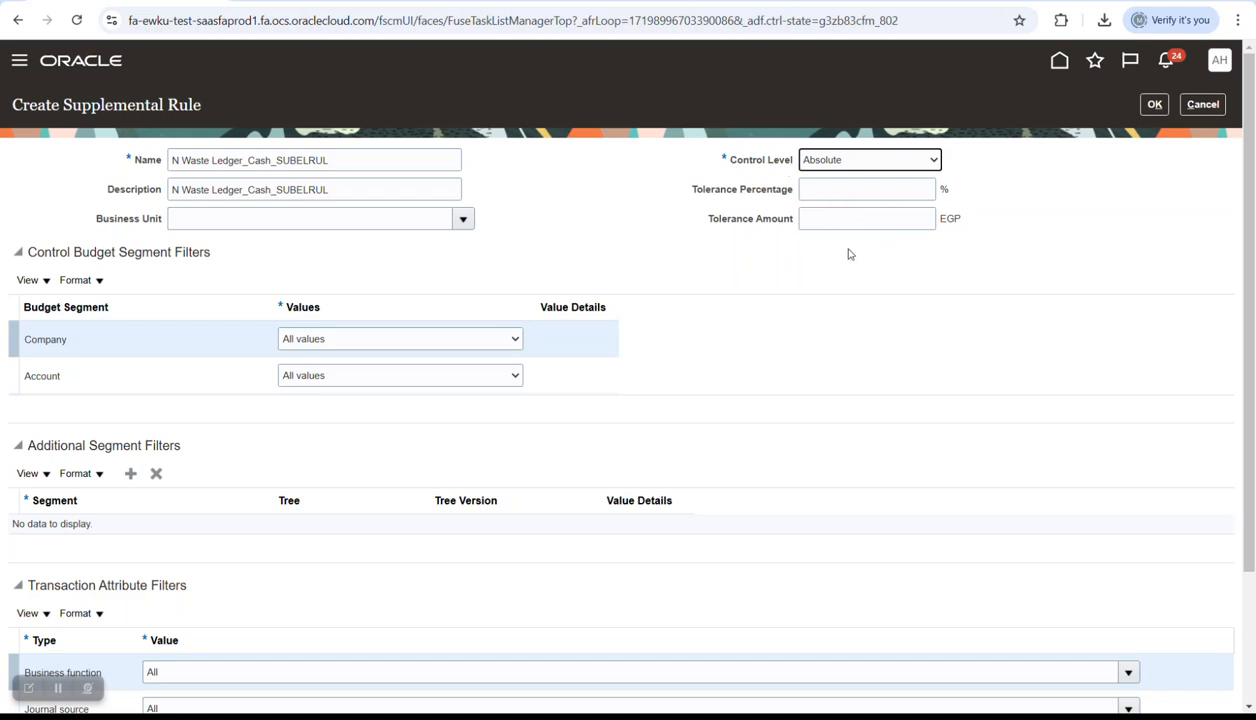
scroll(561, 368, down, 1)
click(347, 296)
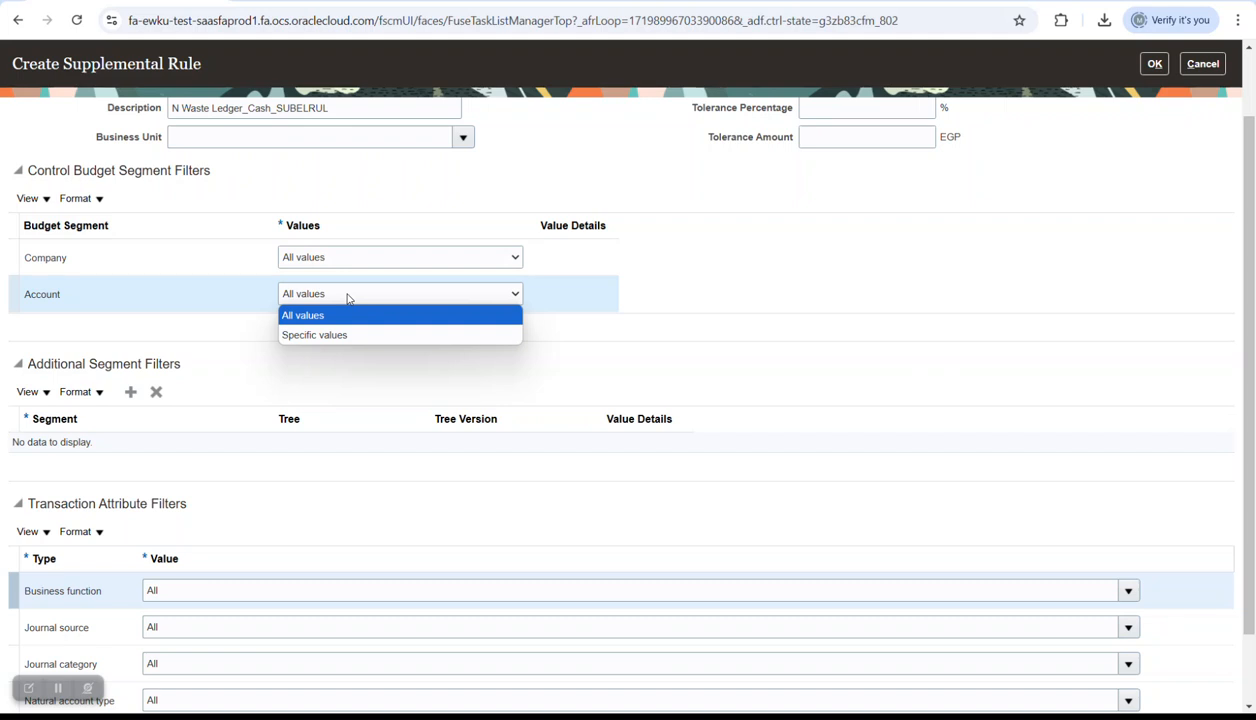
click(338, 331)
click(572, 294)
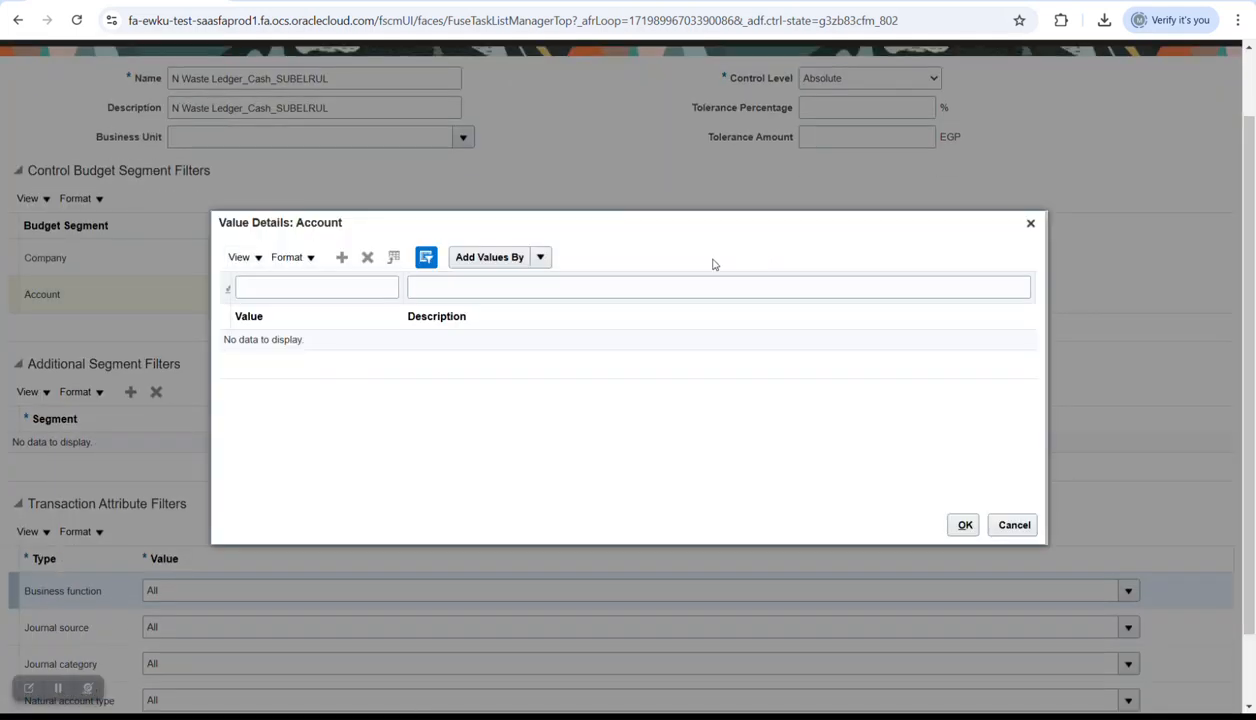
key(alt+Tab)
click(412, 262)
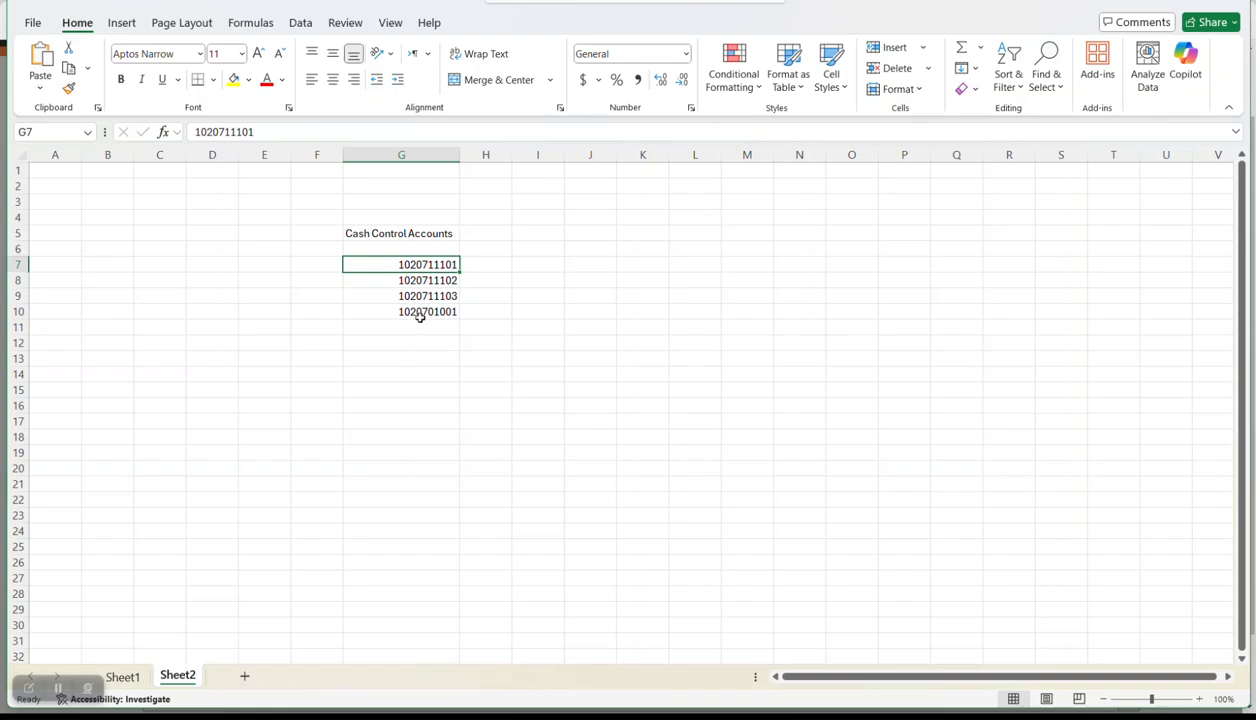
key(ctrl+c)
key(alt+Tab)
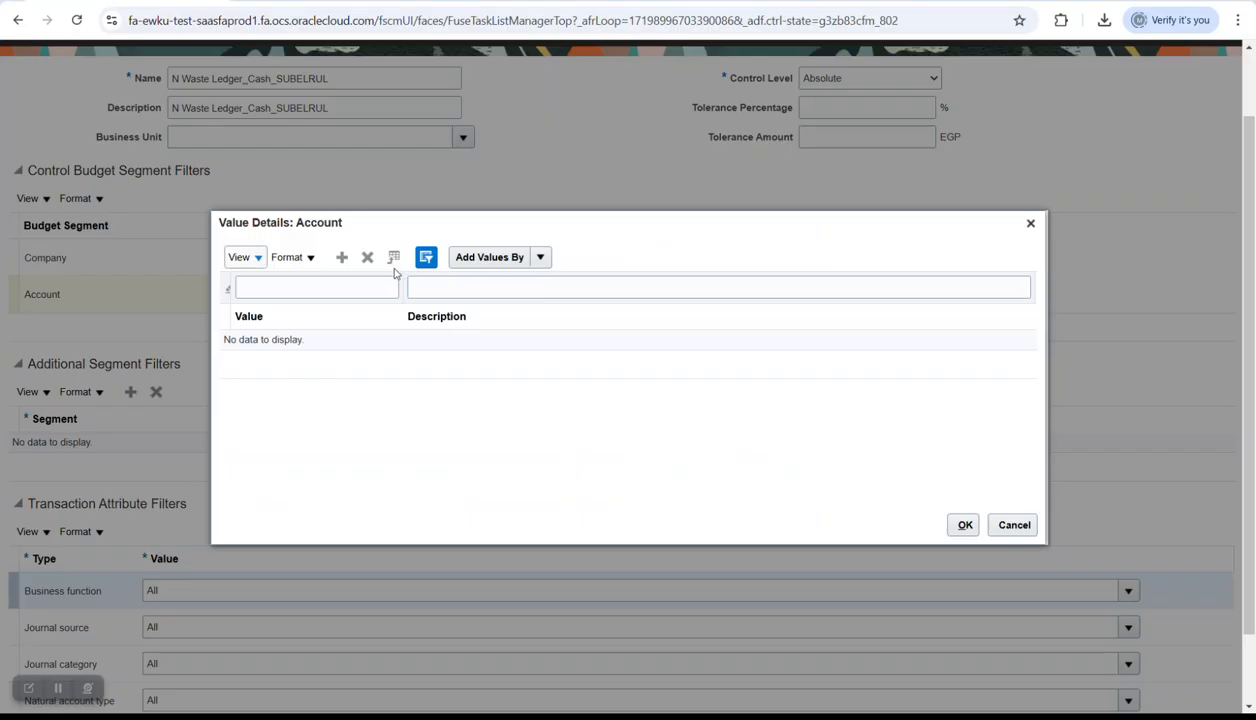
click(539, 258)
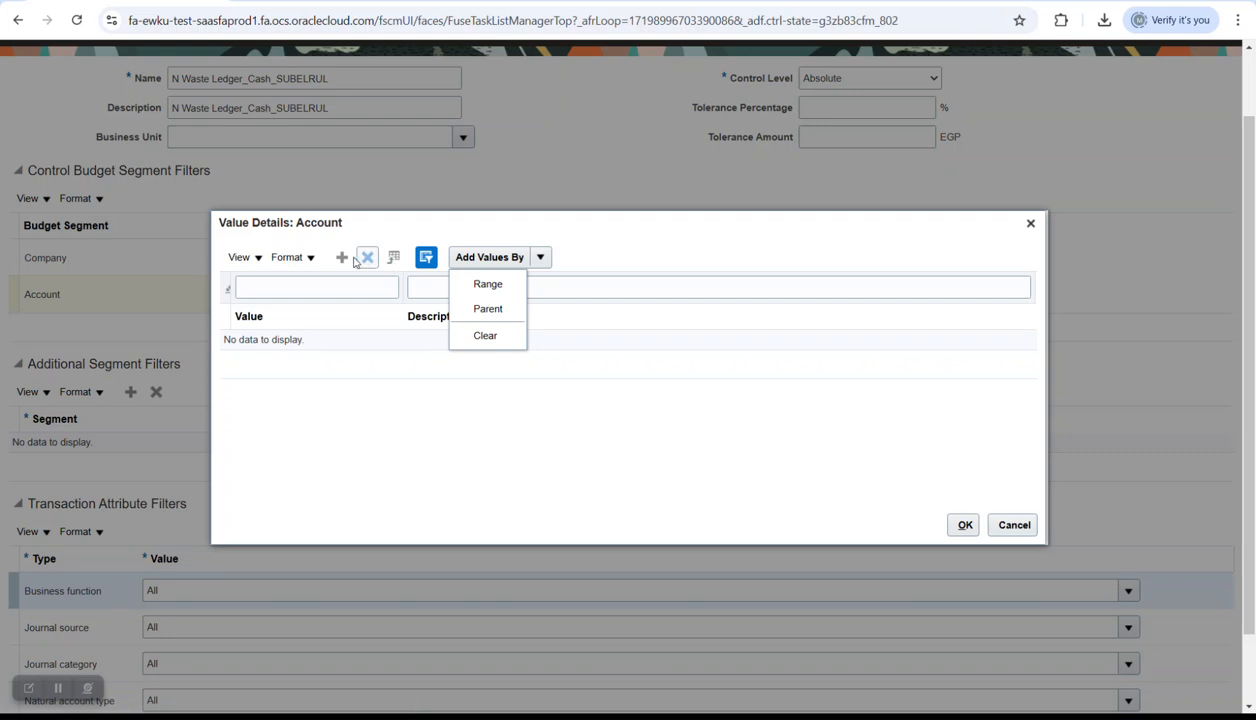
click(488, 284)
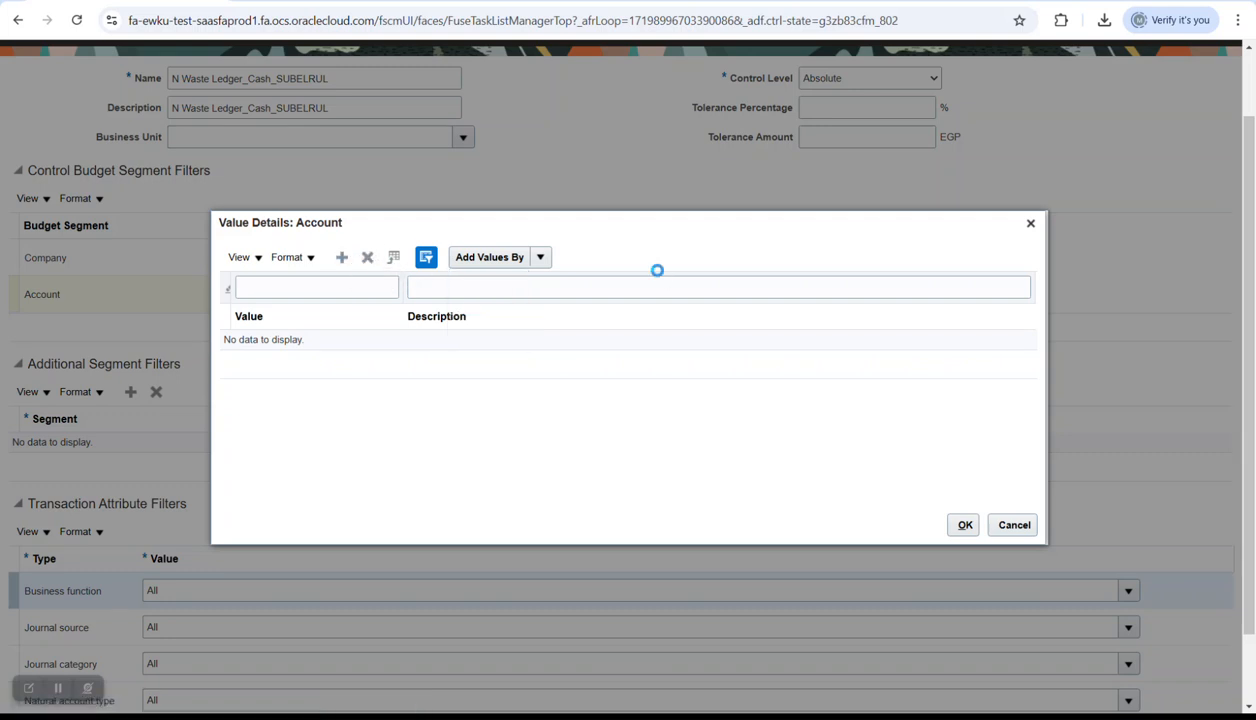
click(645, 257)
key(ctrl+v)
click(771, 260)
key(ctrl+v)
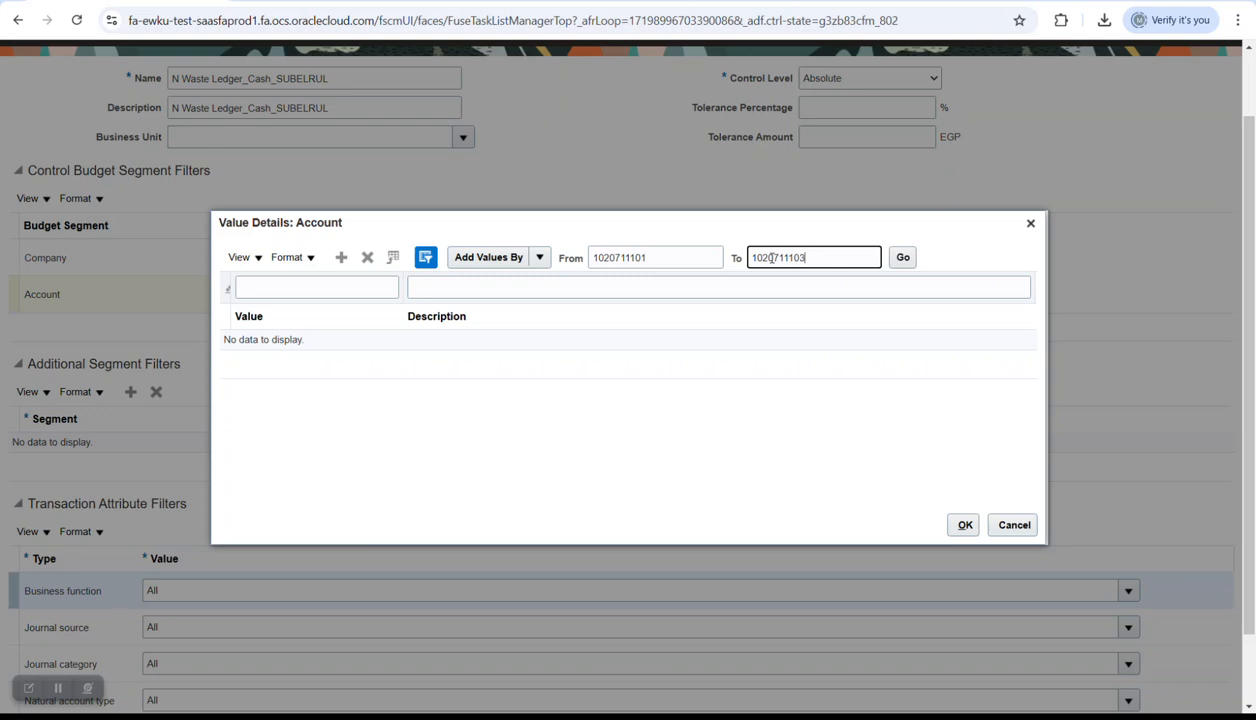
click(902, 259)
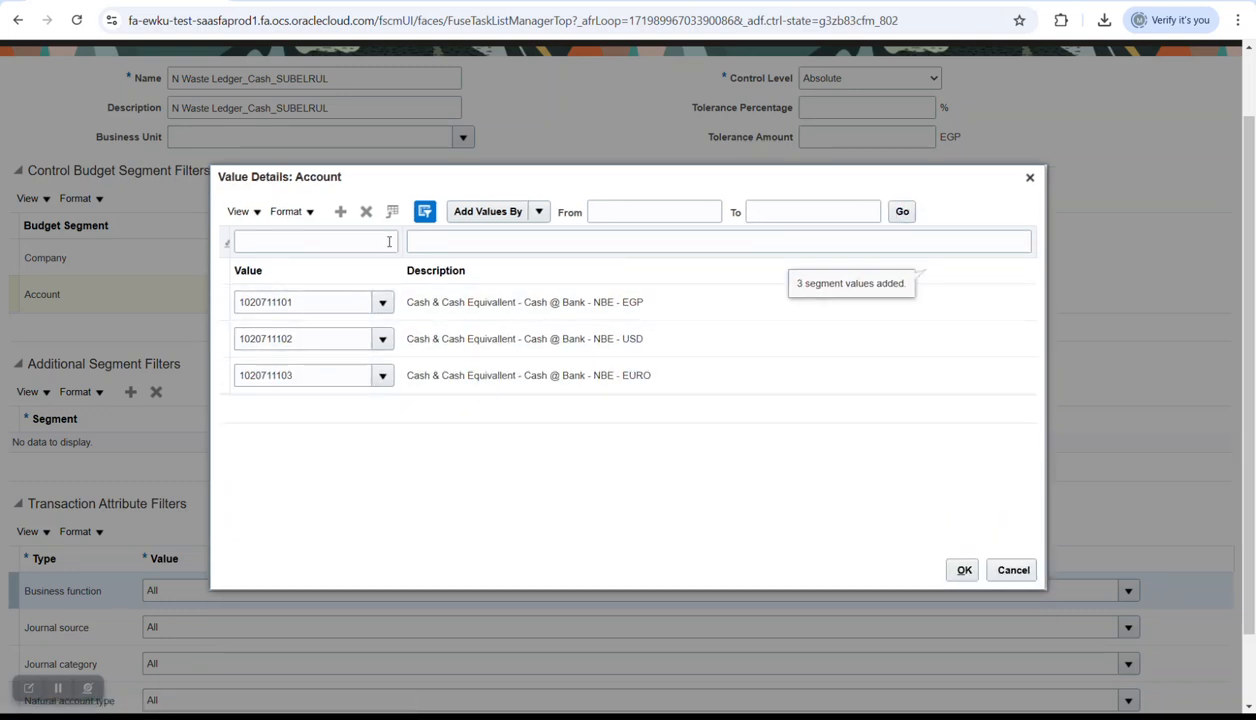
key(alt+Tab)
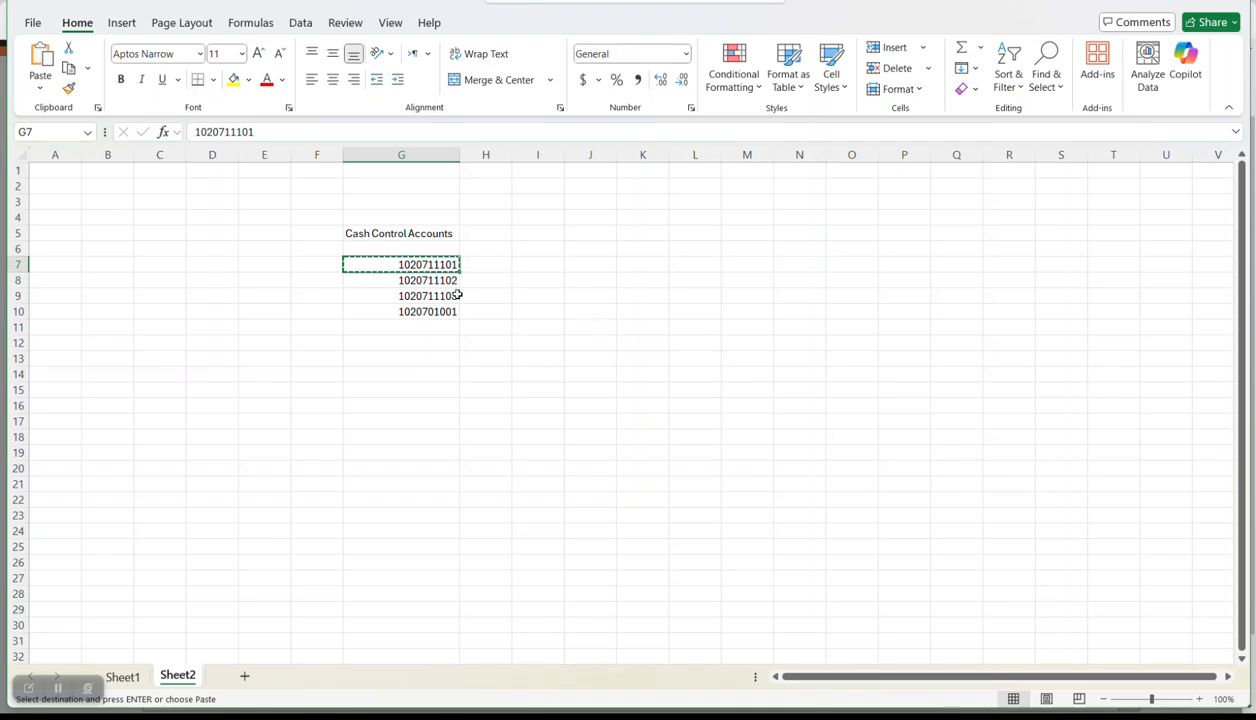
click(443, 313)
key(ctrl+c)
key(alt+Tab)
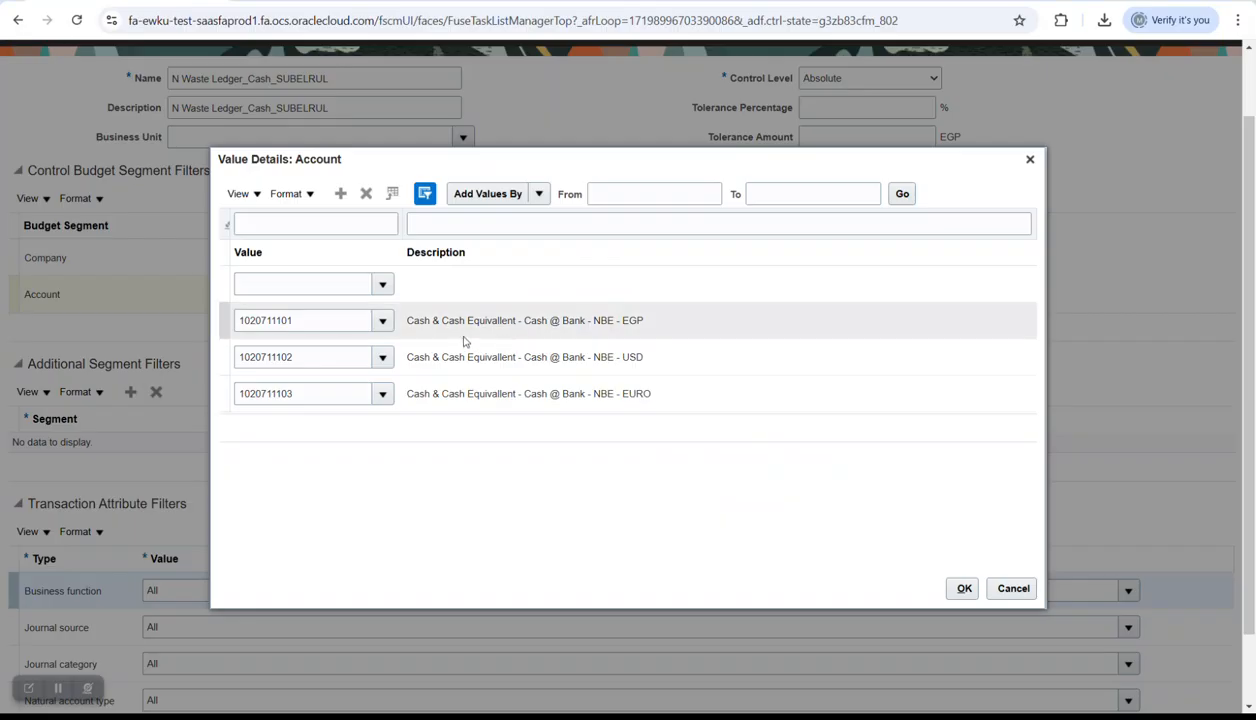
click(322, 284)
key(ctrl+v)
key(Return)
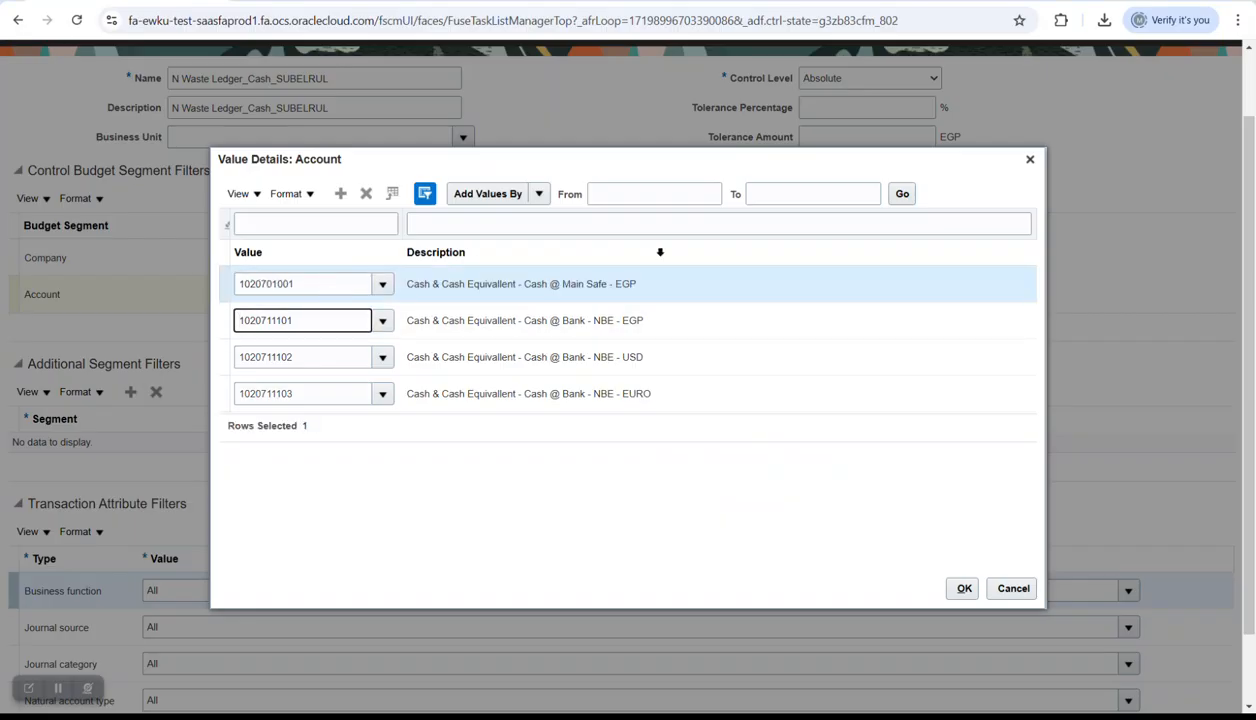
click(962, 588)
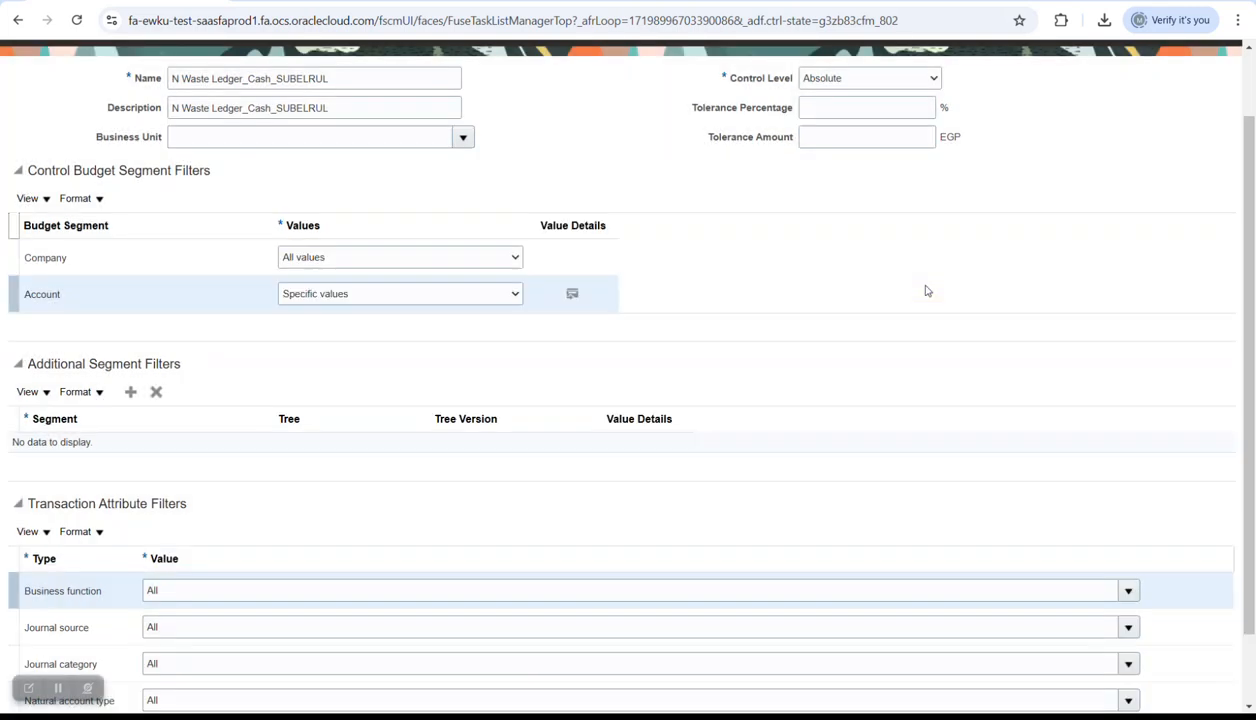
- Limit the Company segment to the specific value 102 (NWS)
click(398, 257)
click(362, 347)
click(350, 261)
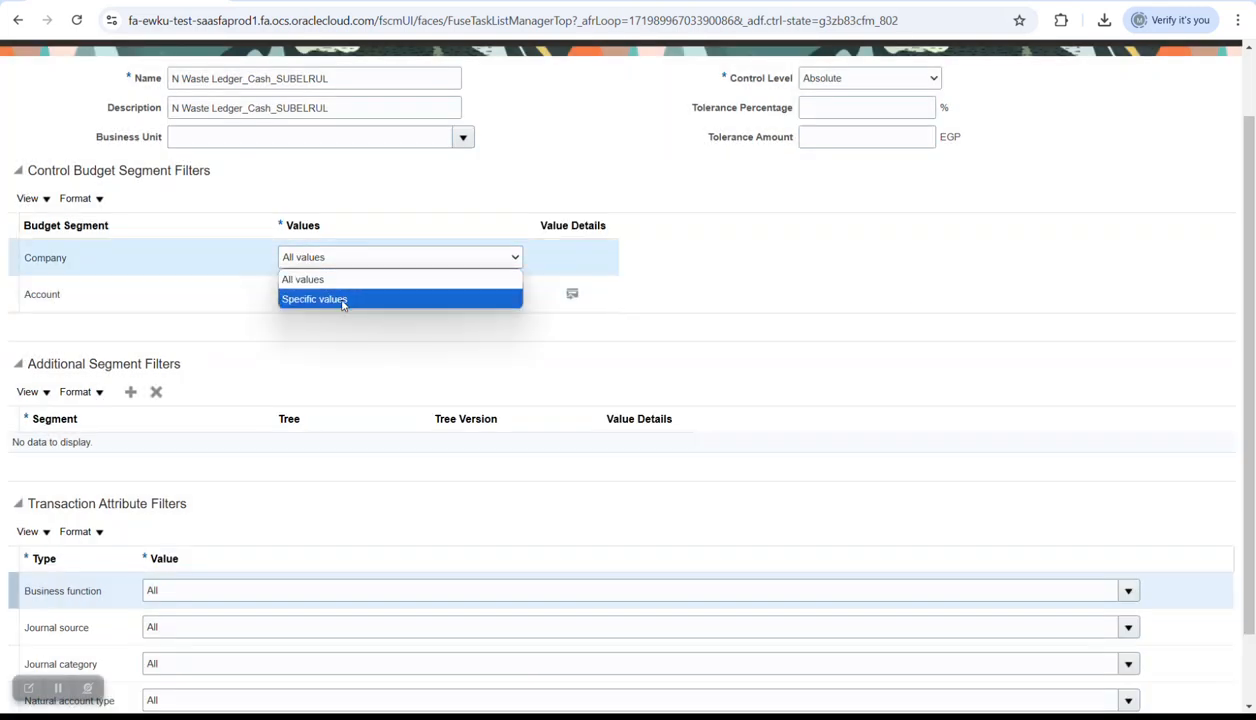
click(347, 299)
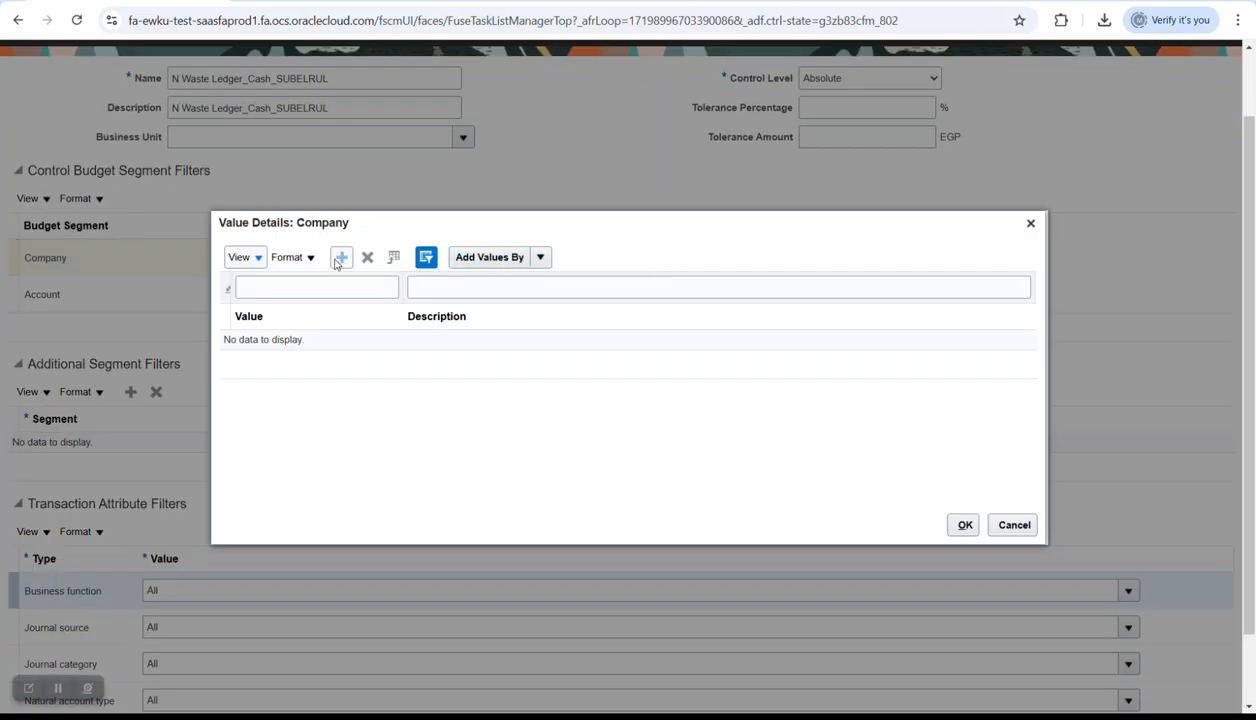
click(383, 340)
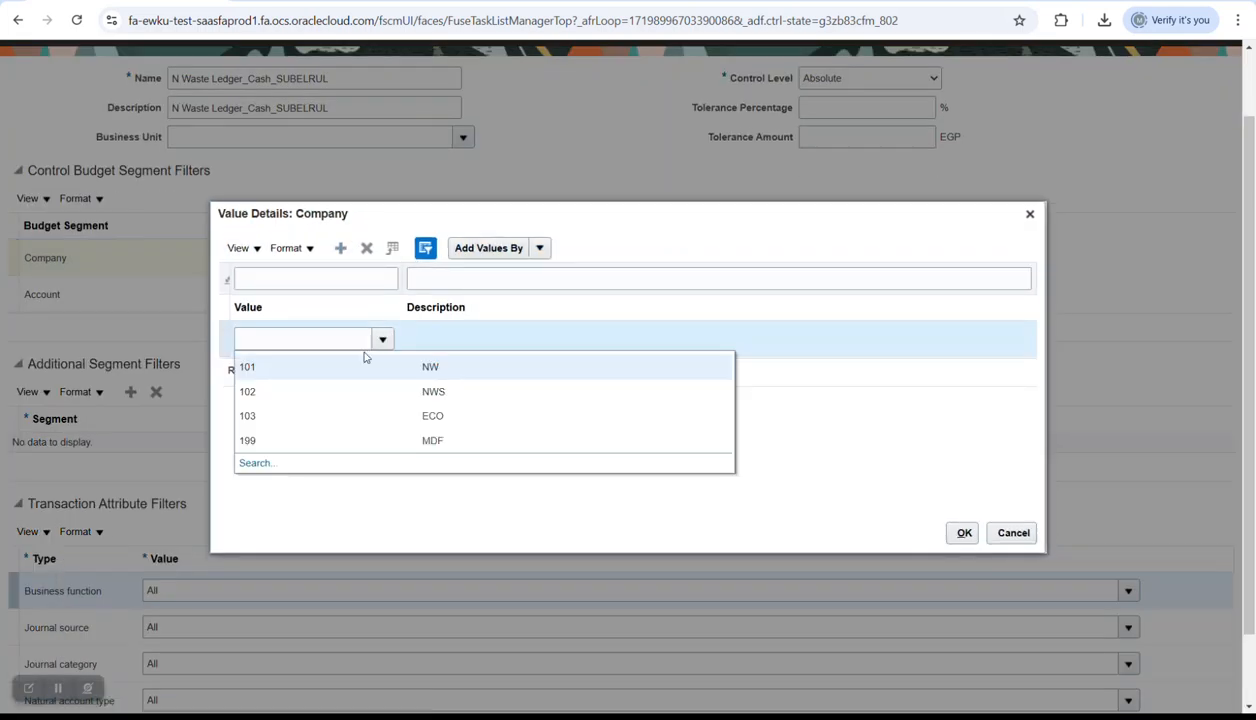
click(376, 392)
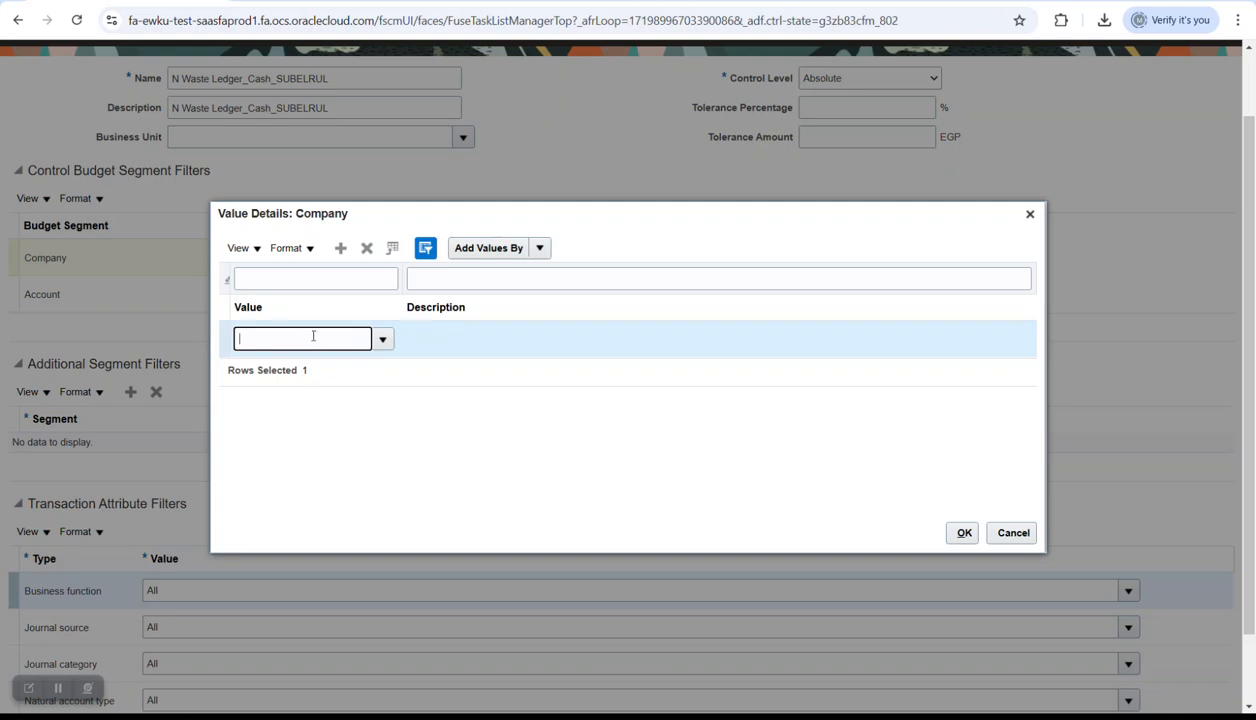
click(963, 537)
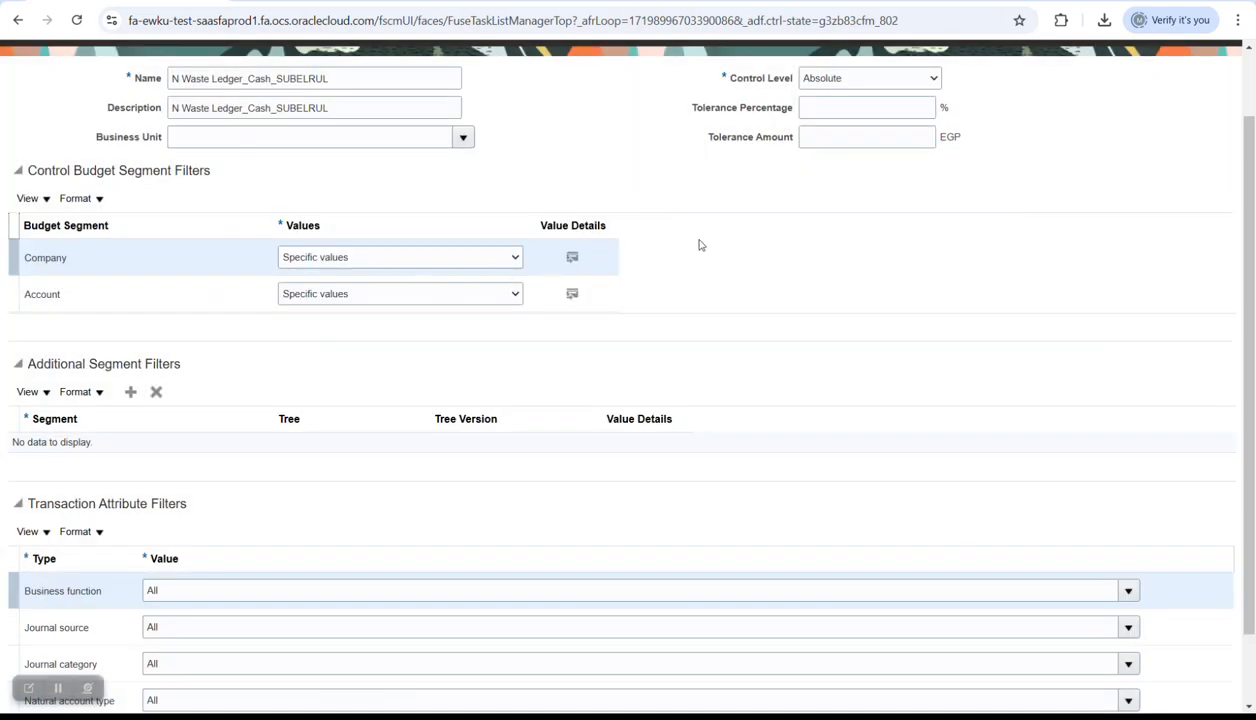
- Check the Business function list, leaving all business functions included
scroll(695, 243, down, 2)
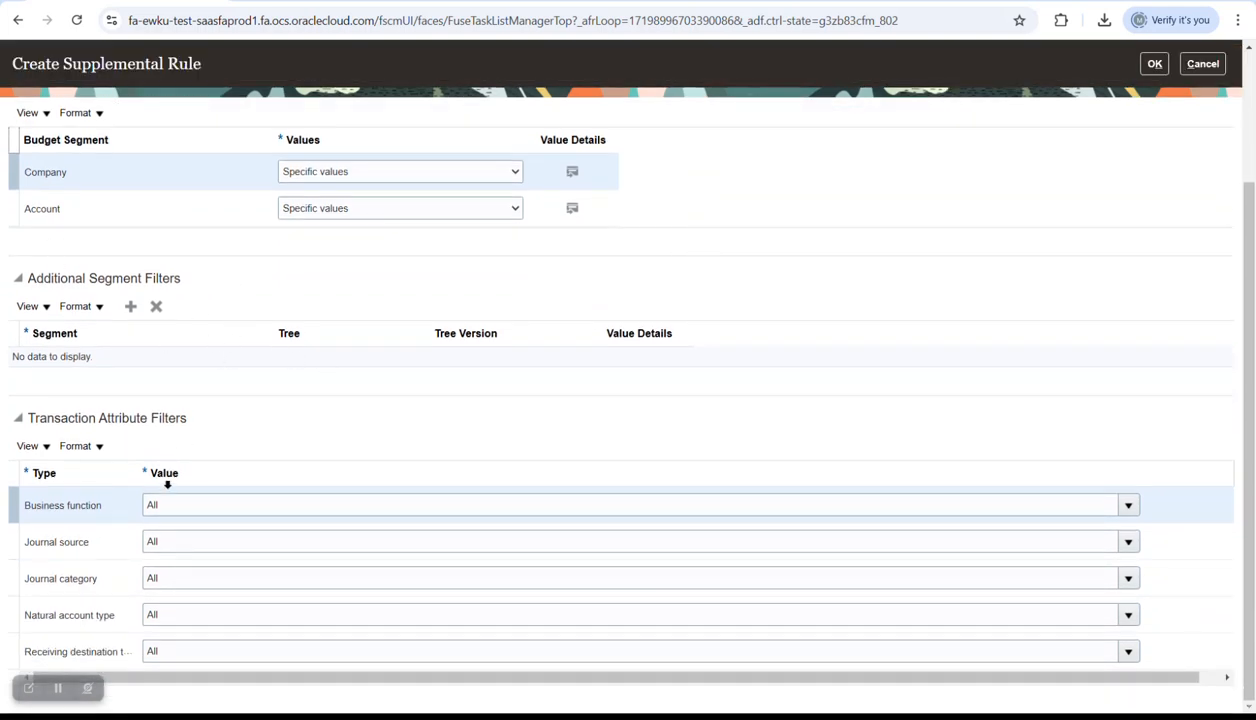
click(217, 506)
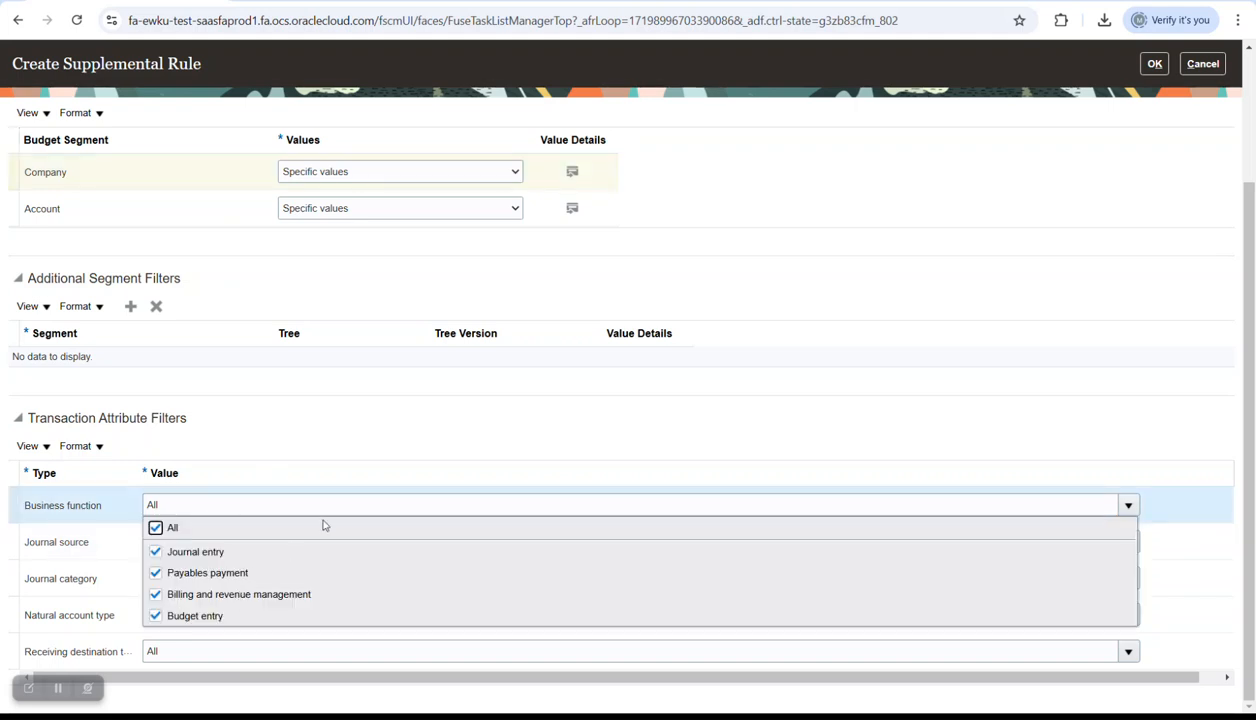
click(343, 447)
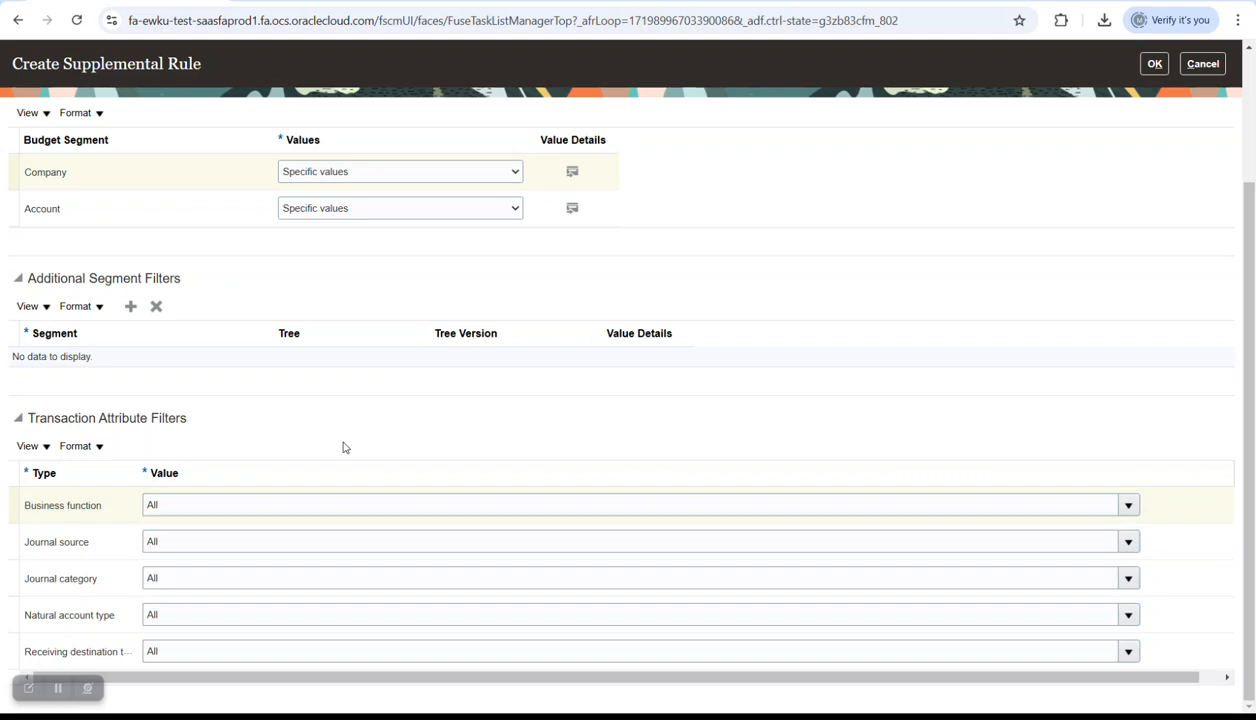
scroll(704, 280, up, 3)
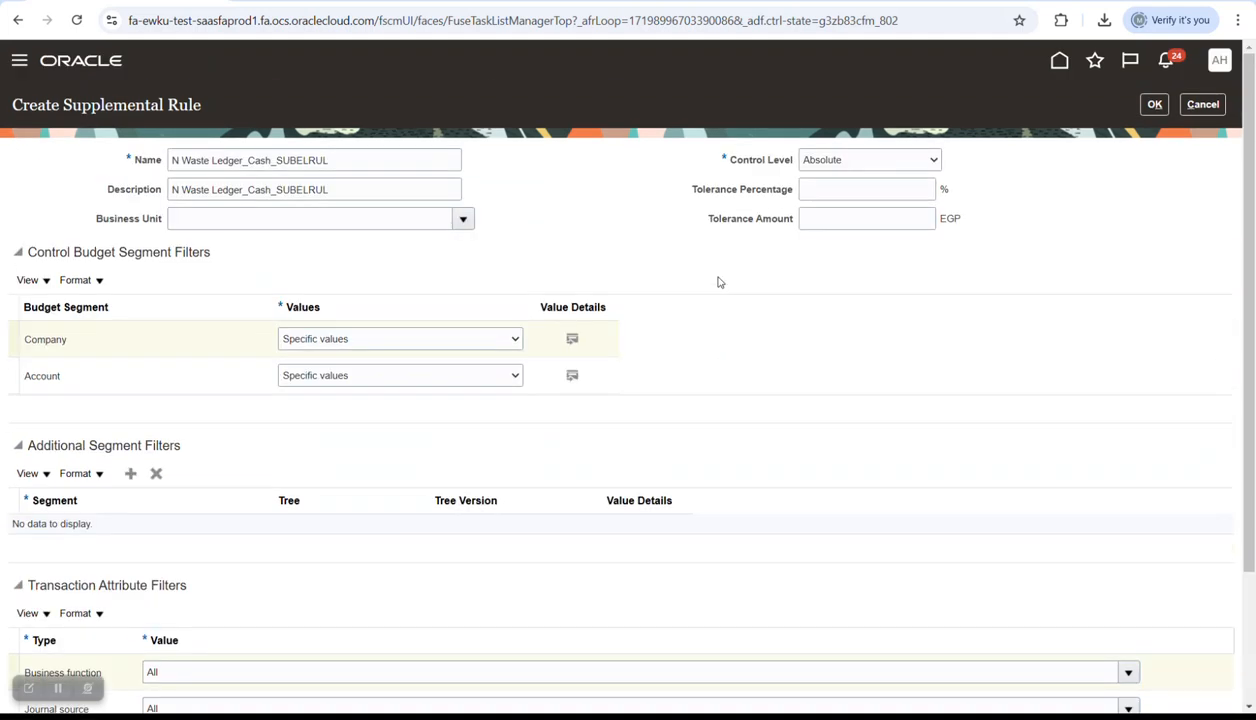
- Finish the SUBELRUL rule, save N Waste Ledger_Cash, and submit Prepare for Use, confirming Yes
click(1153, 104)
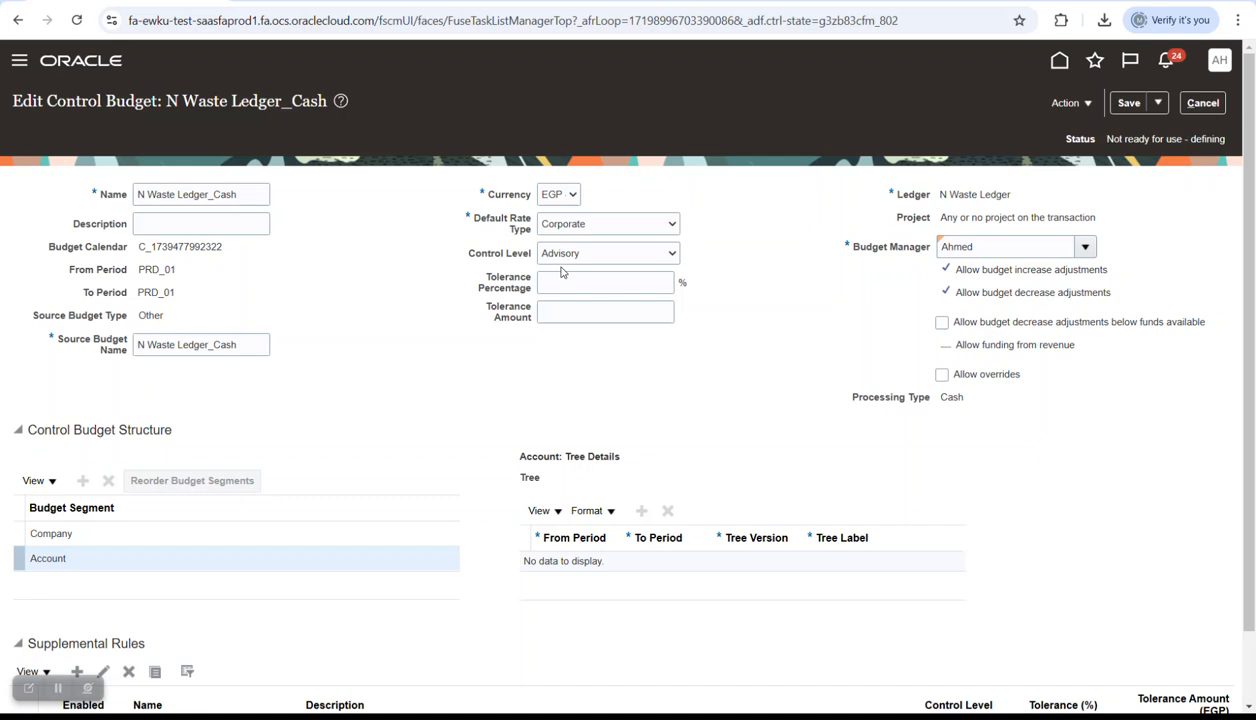
scroll(561, 271, down, 1)
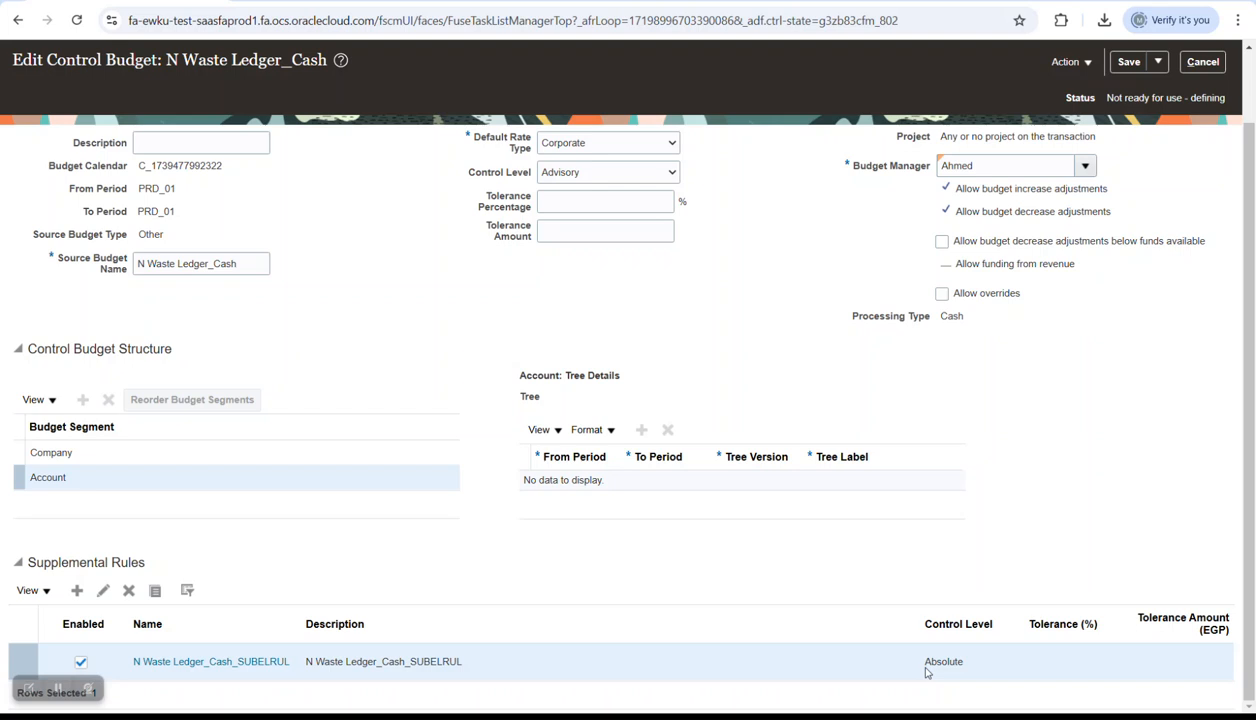
scroll(766, 341, up, 1)
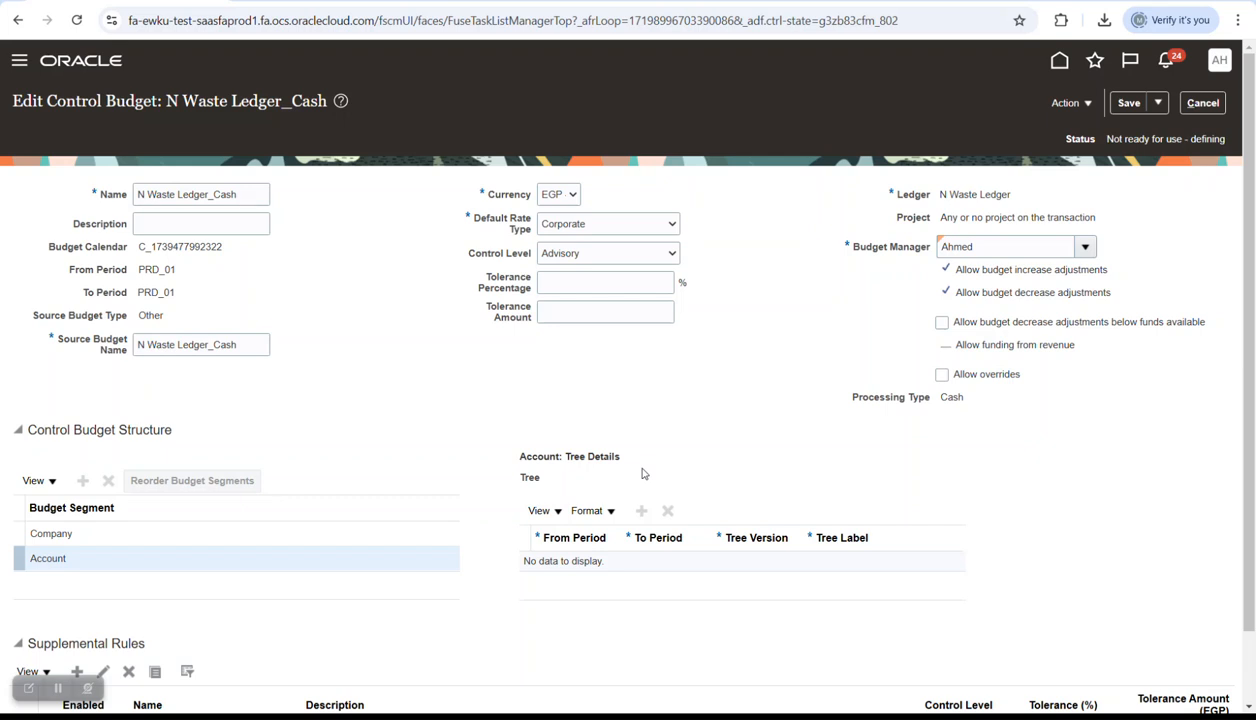
click(1128, 103)
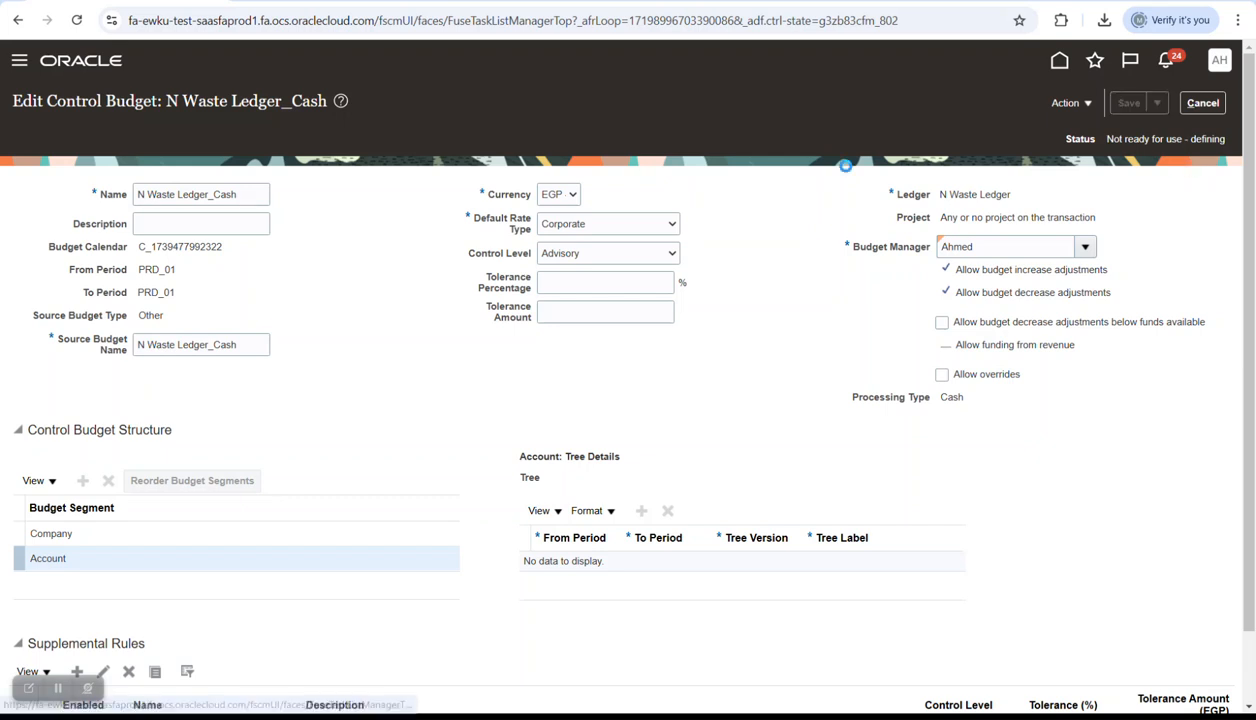
click(1068, 103)
click(1090, 127)
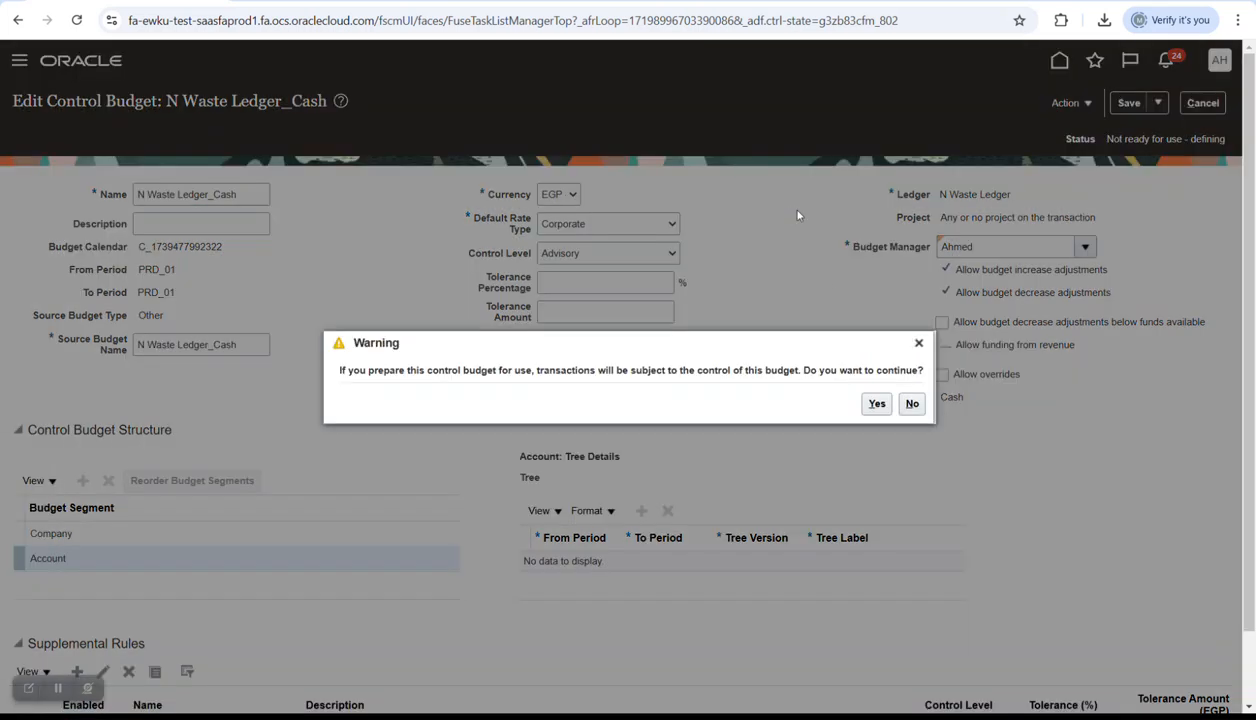
click(876, 403)
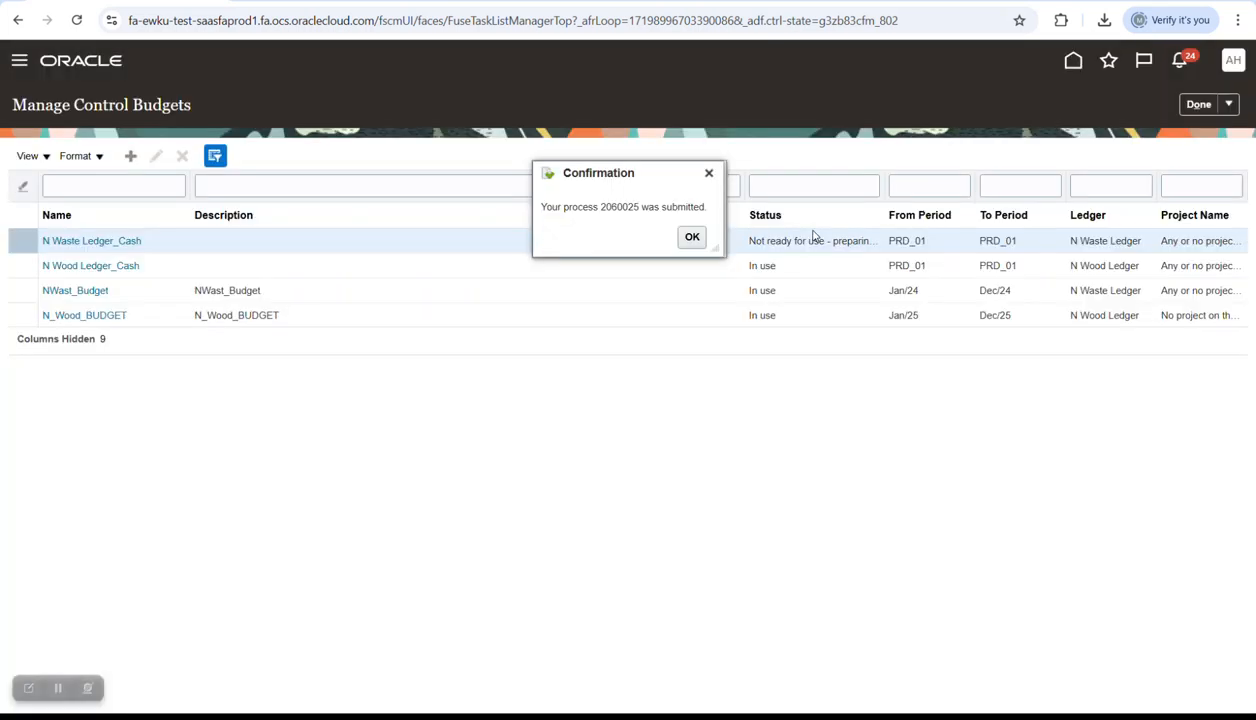
- Dismiss the confirmation, check that N Waste Ledger_Cash is In use, and return to the list
click(692, 237)
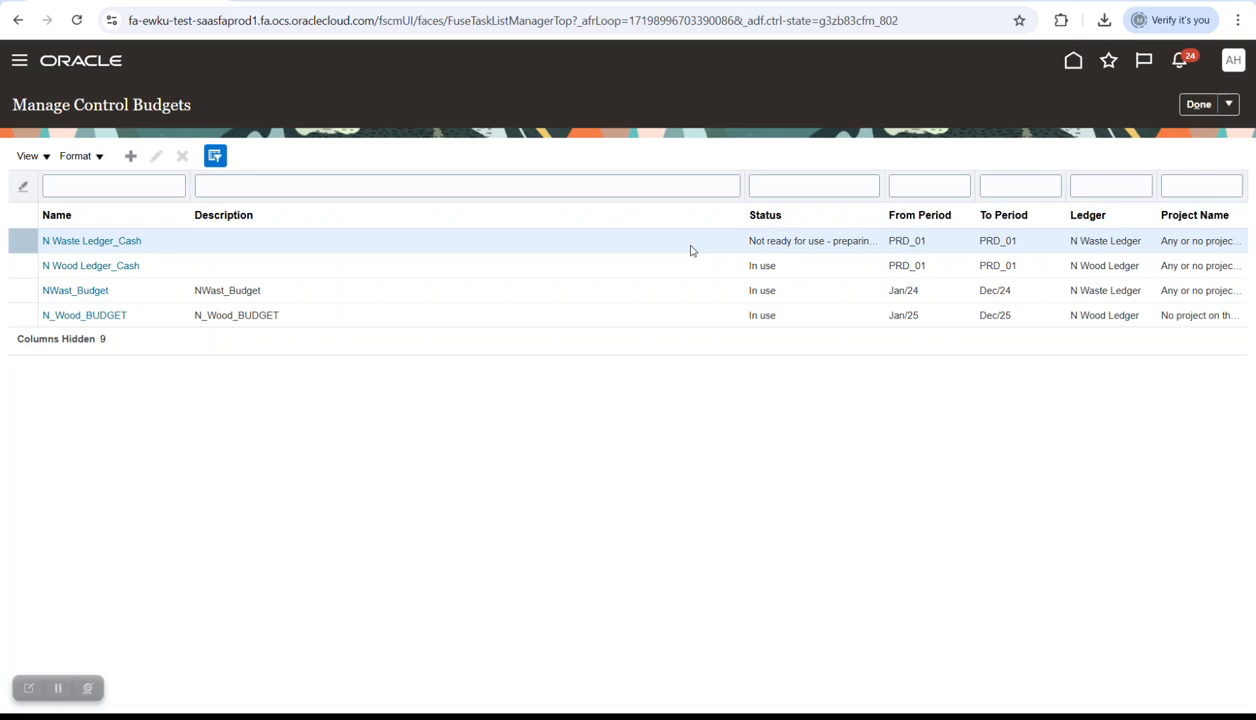
click(130, 242)
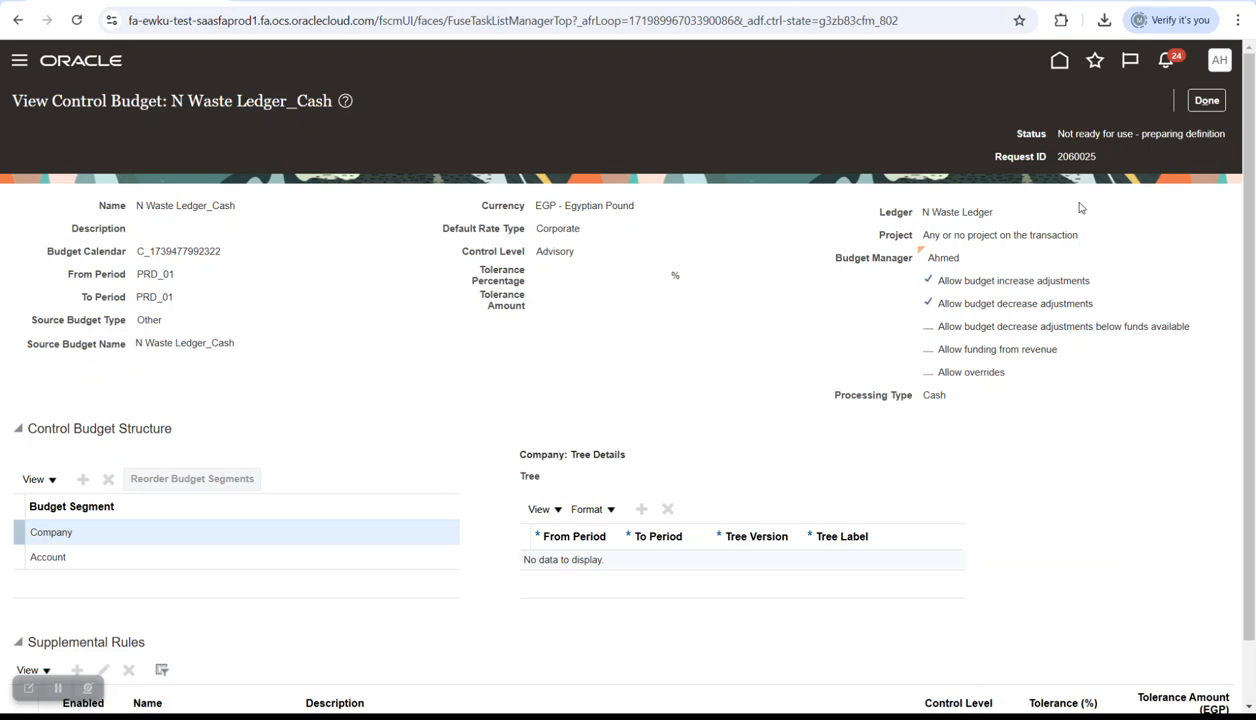
click(1206, 100)
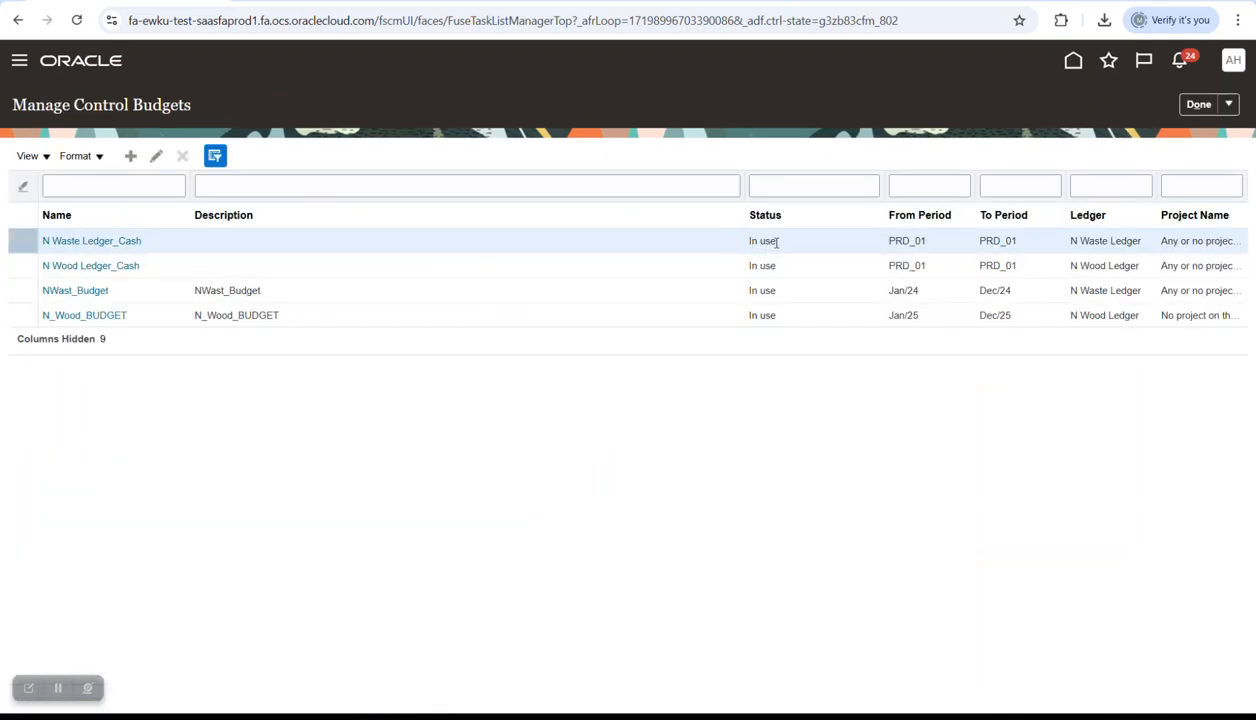
- Search setup tasks for 'data' and open Manage Data Access Set Data Access for Users
click(1190, 106)
double_click(713, 156)
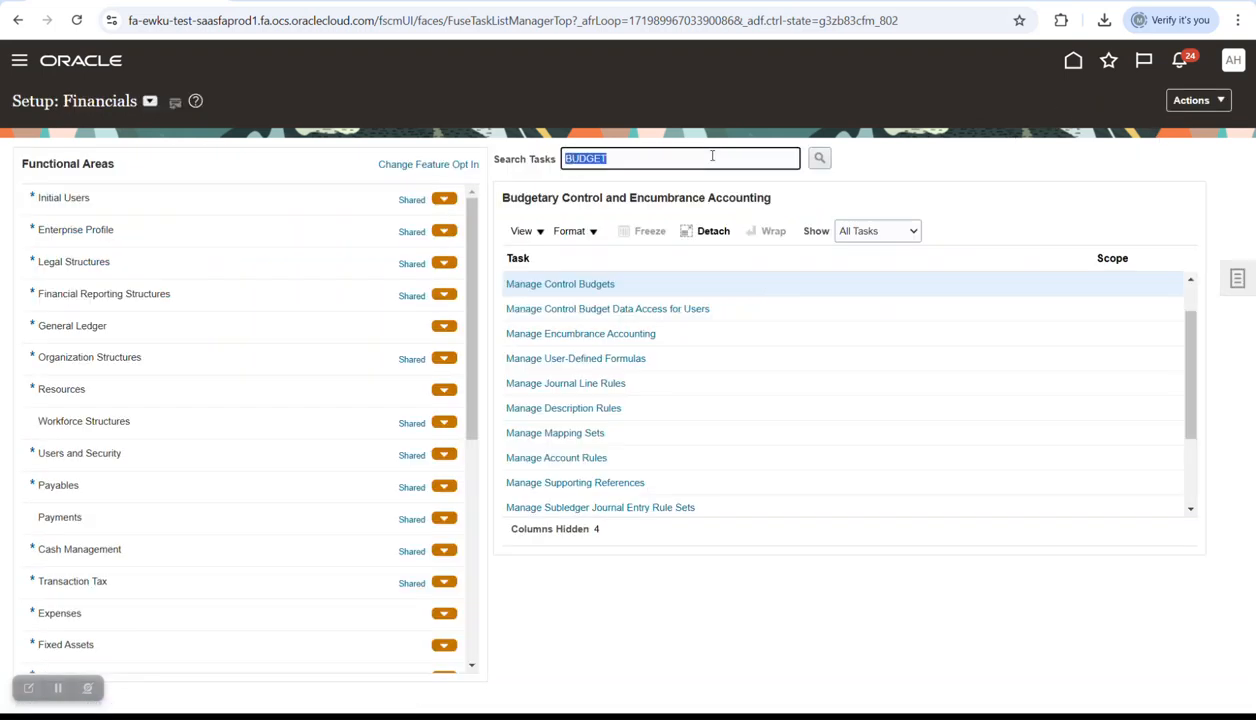
text(data)
key(Return)
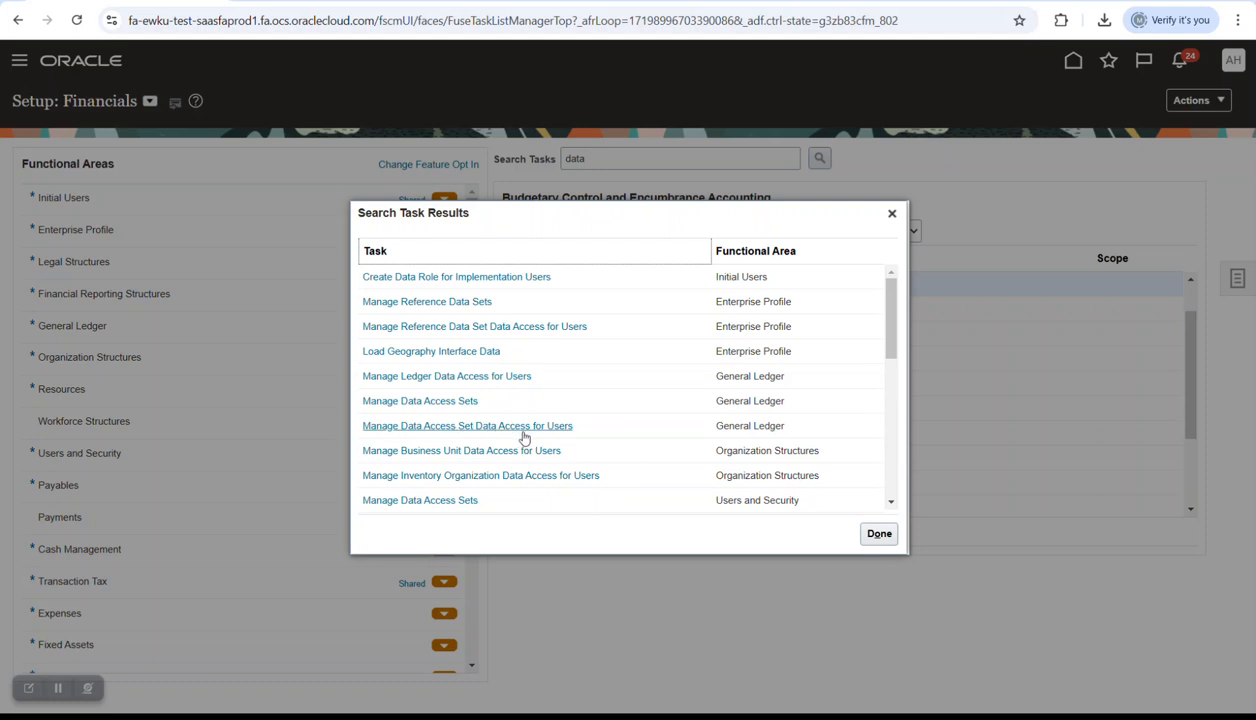
click(532, 426)
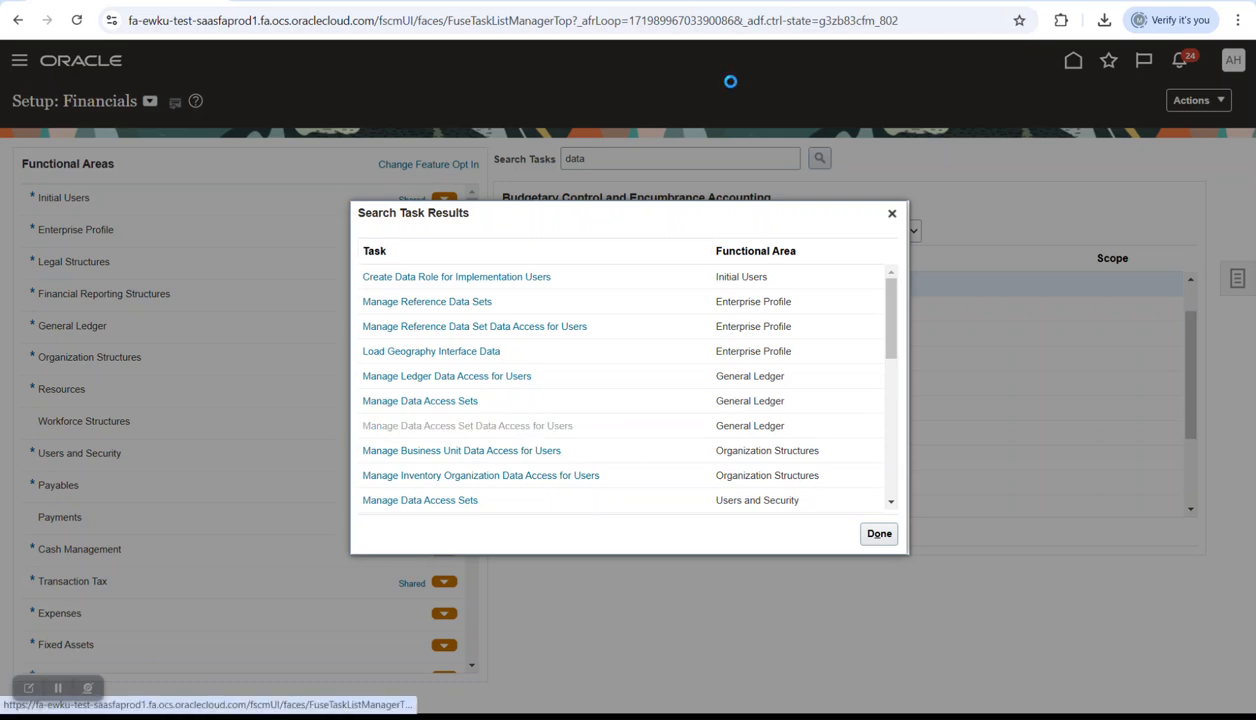
click(573, 287)
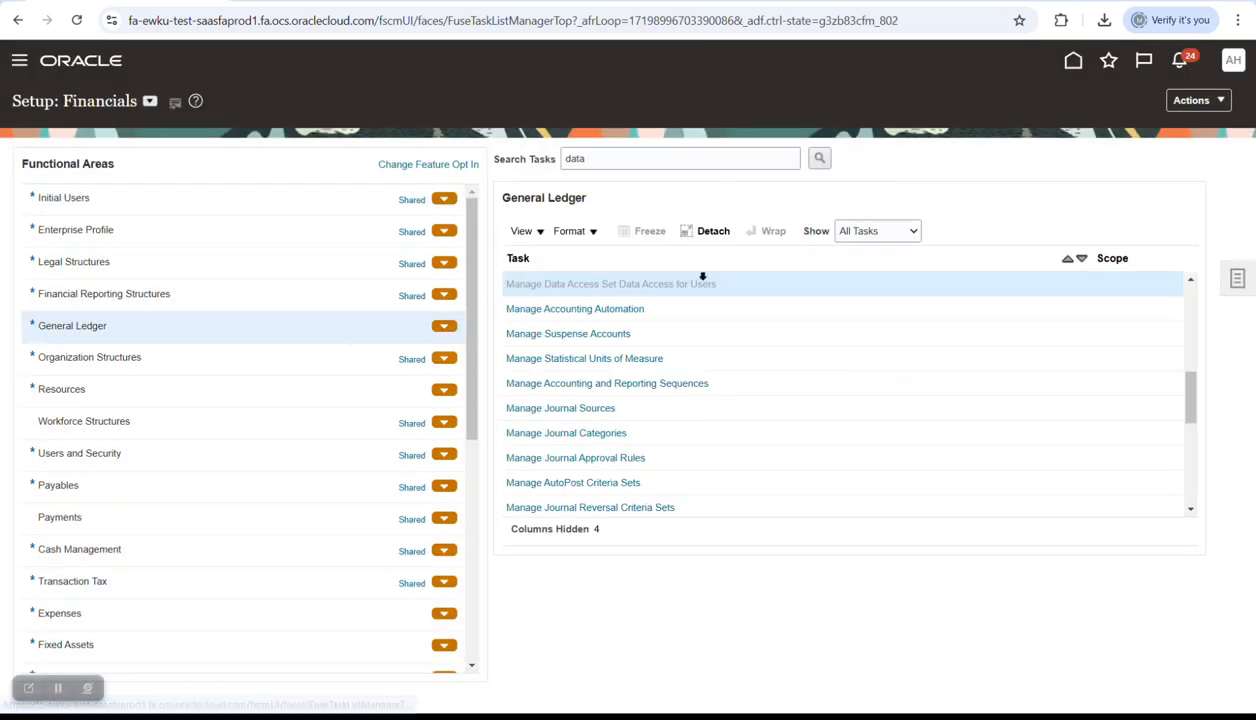
- Add a row giving the user Budget Manager access to control budget N Waste Ledger_Cash
click(131, 349)
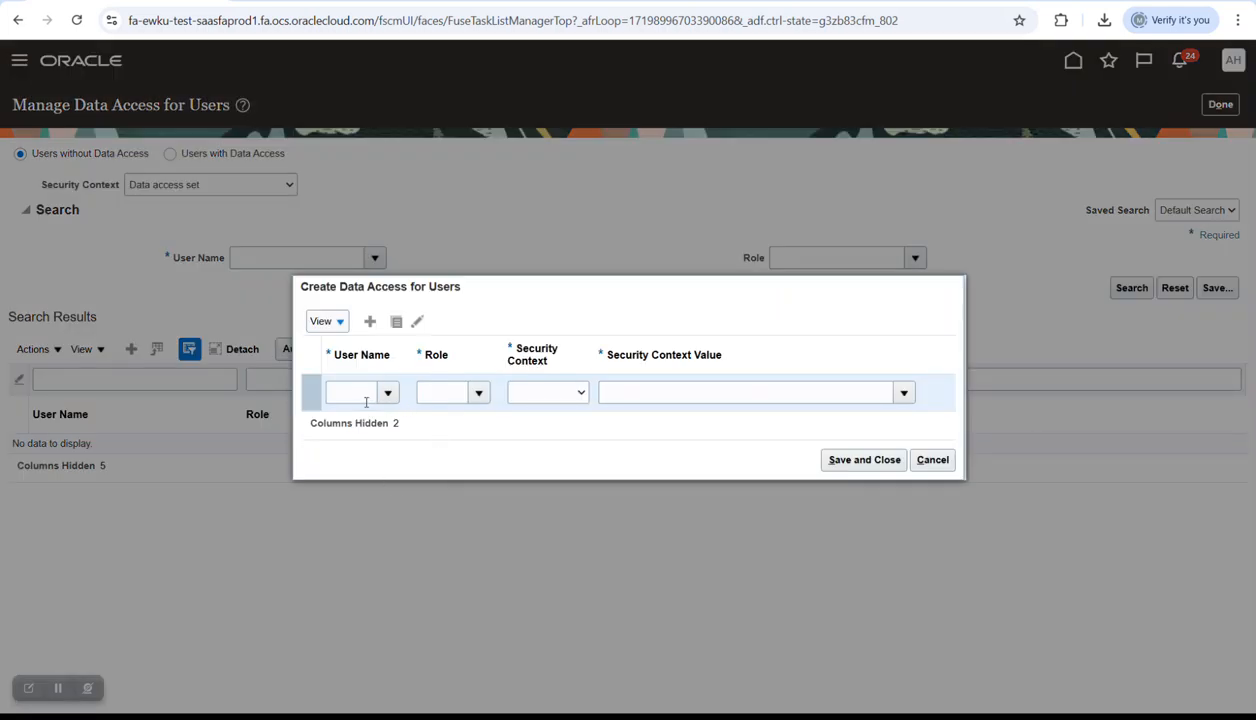
click(366, 400)
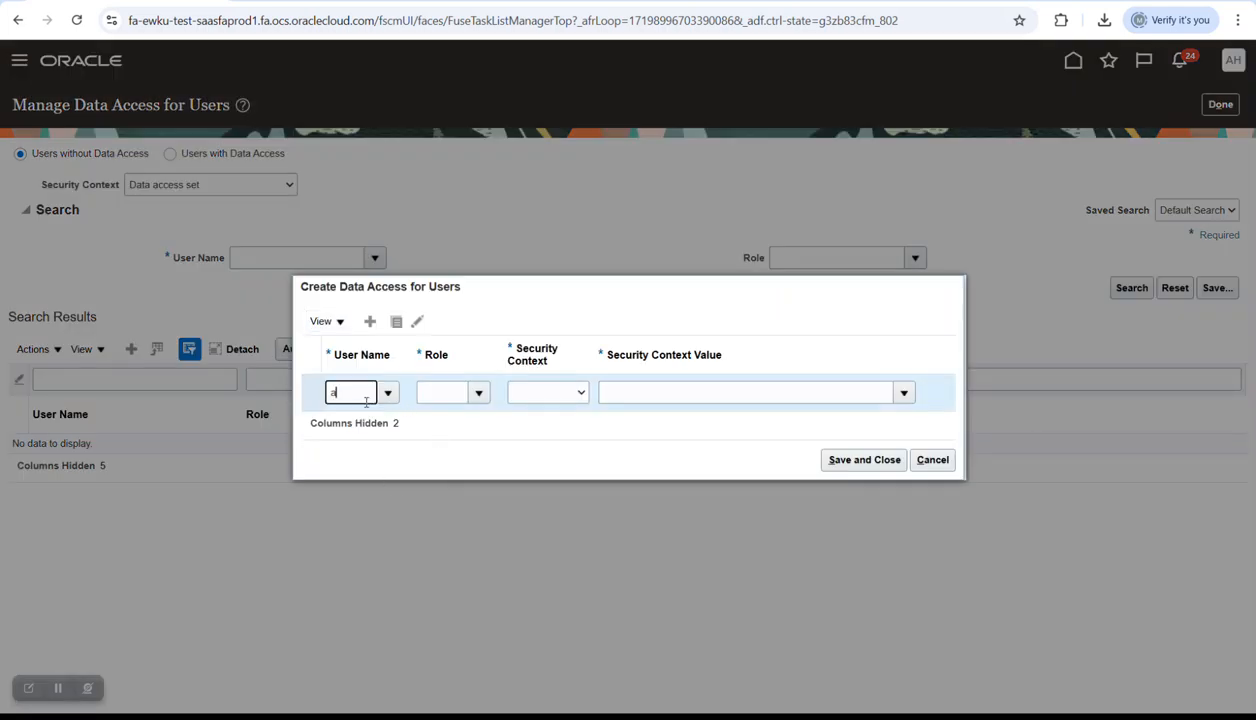
key(Tab)
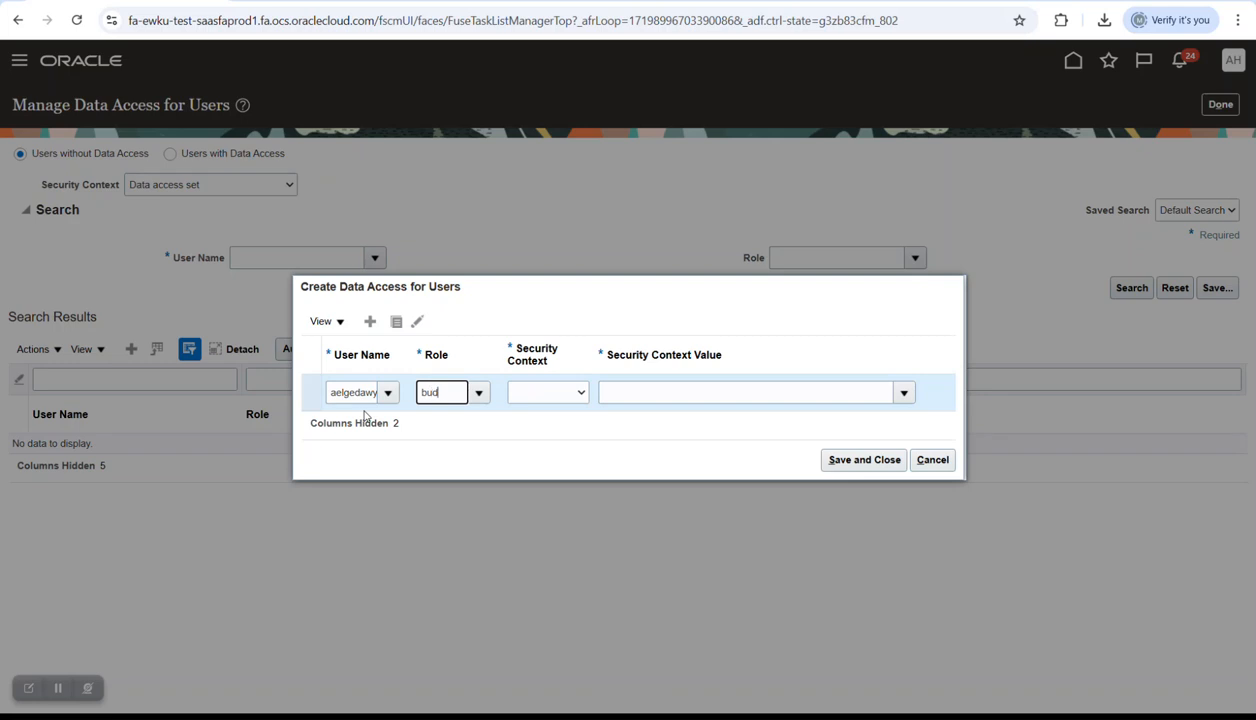
text(budge)
key(Tab)
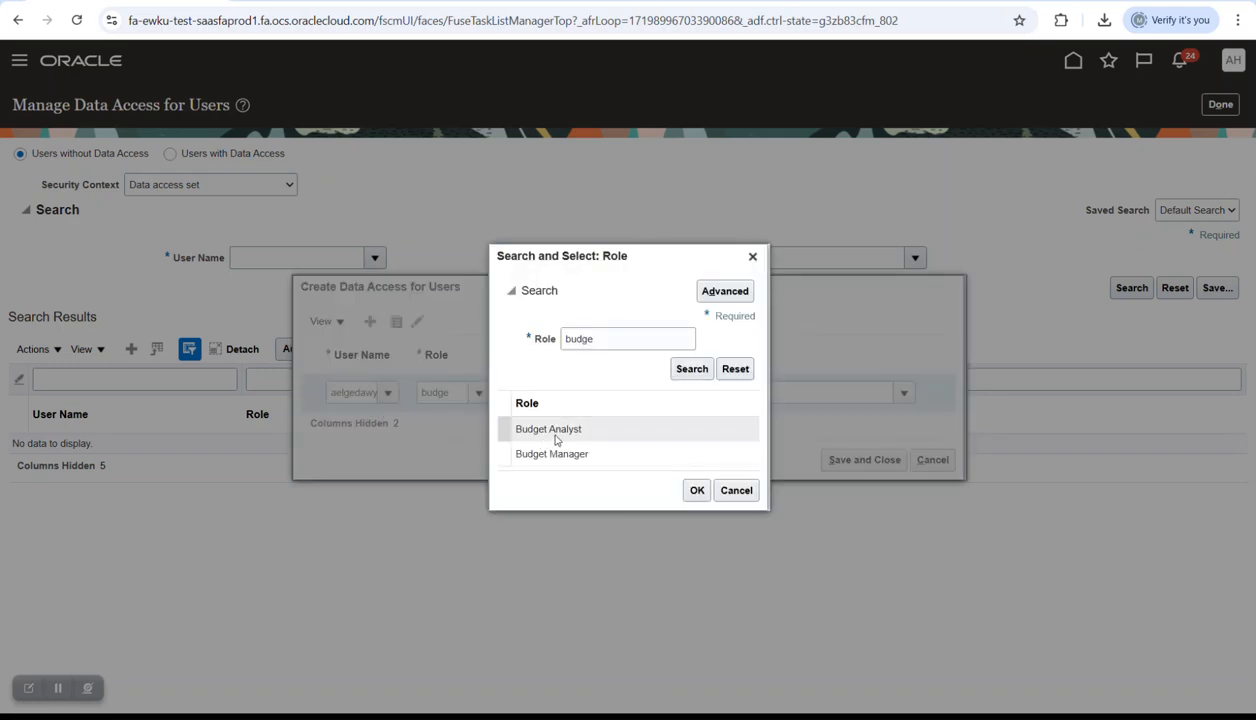
click(560, 453)
click(697, 490)
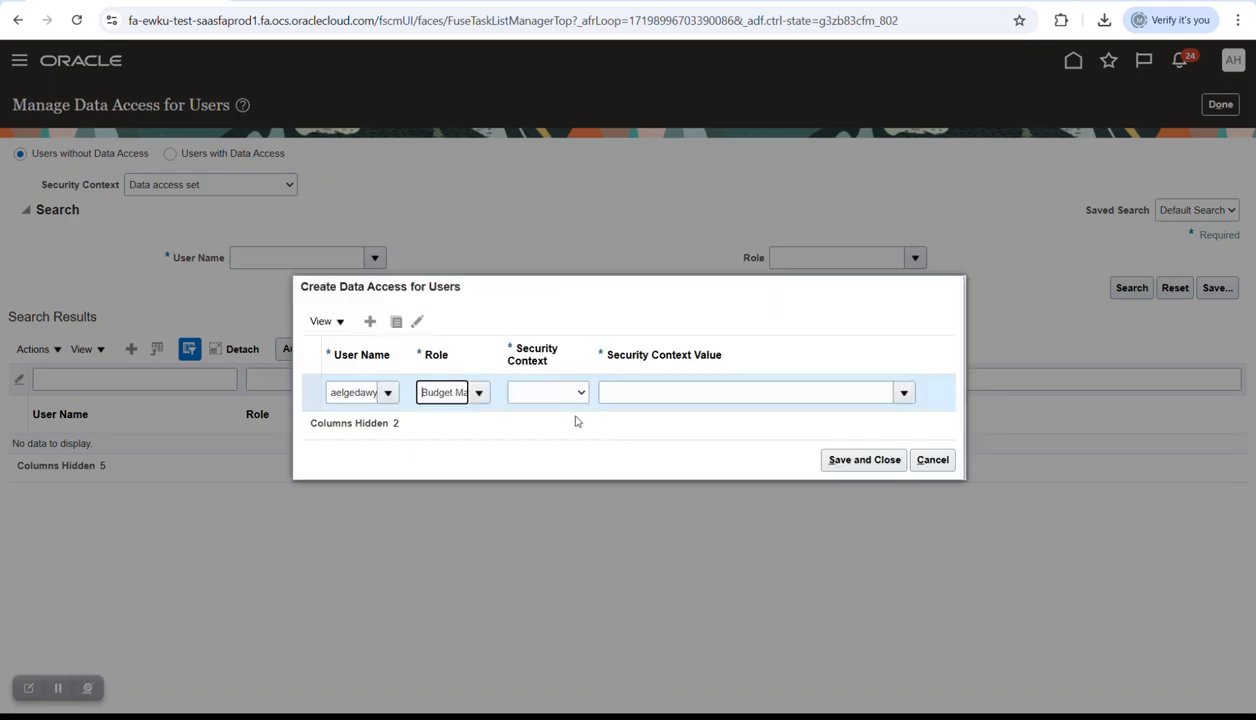
click(561, 398)
click(544, 472)
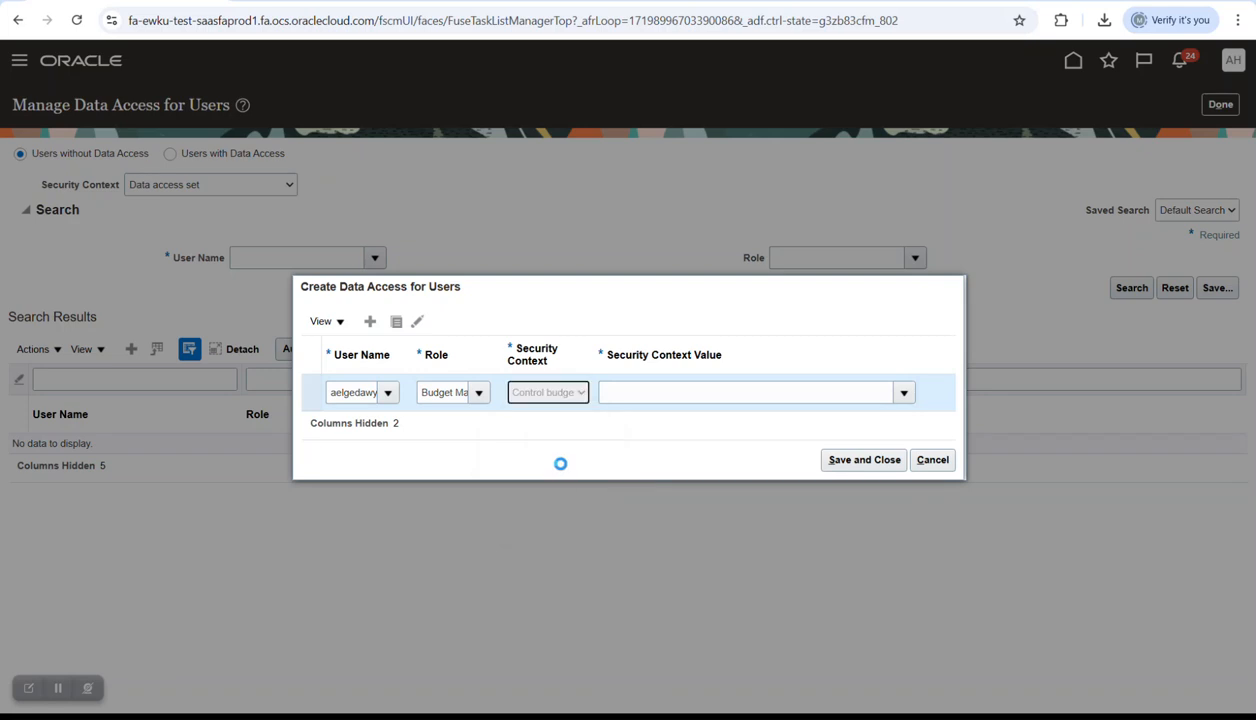
click(866, 388)
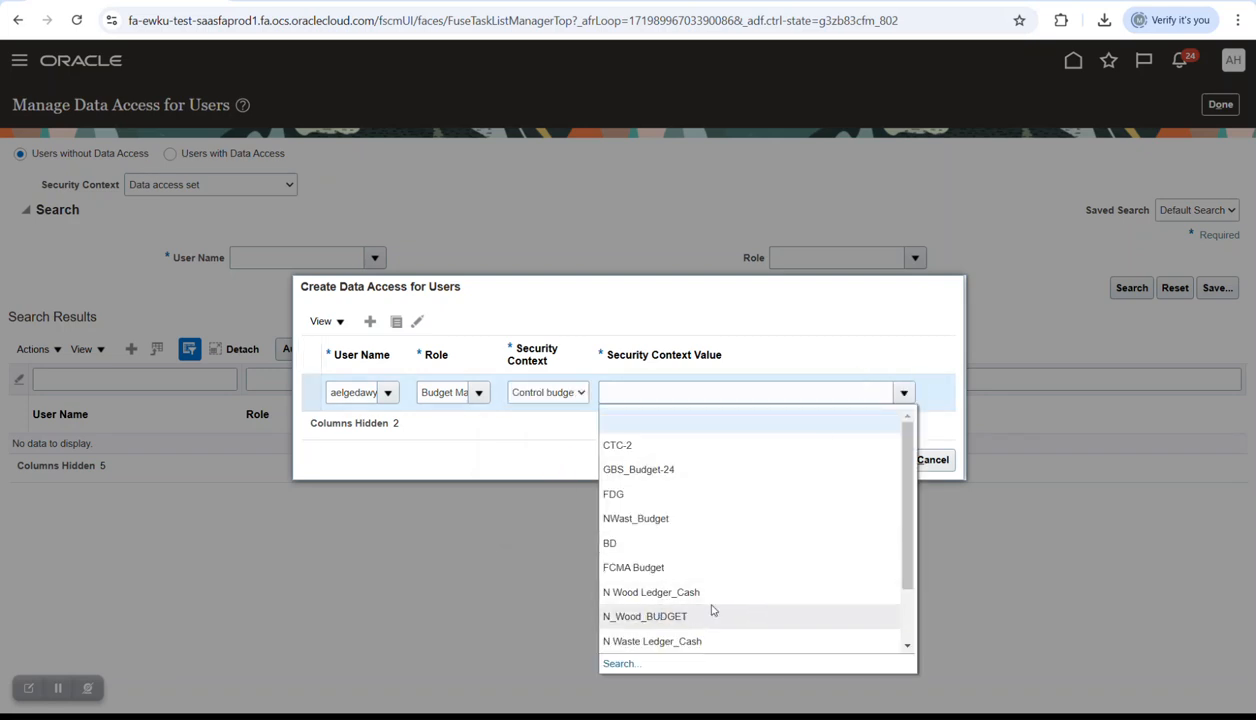
scroll(746, 601, down, 2)
click(672, 567)
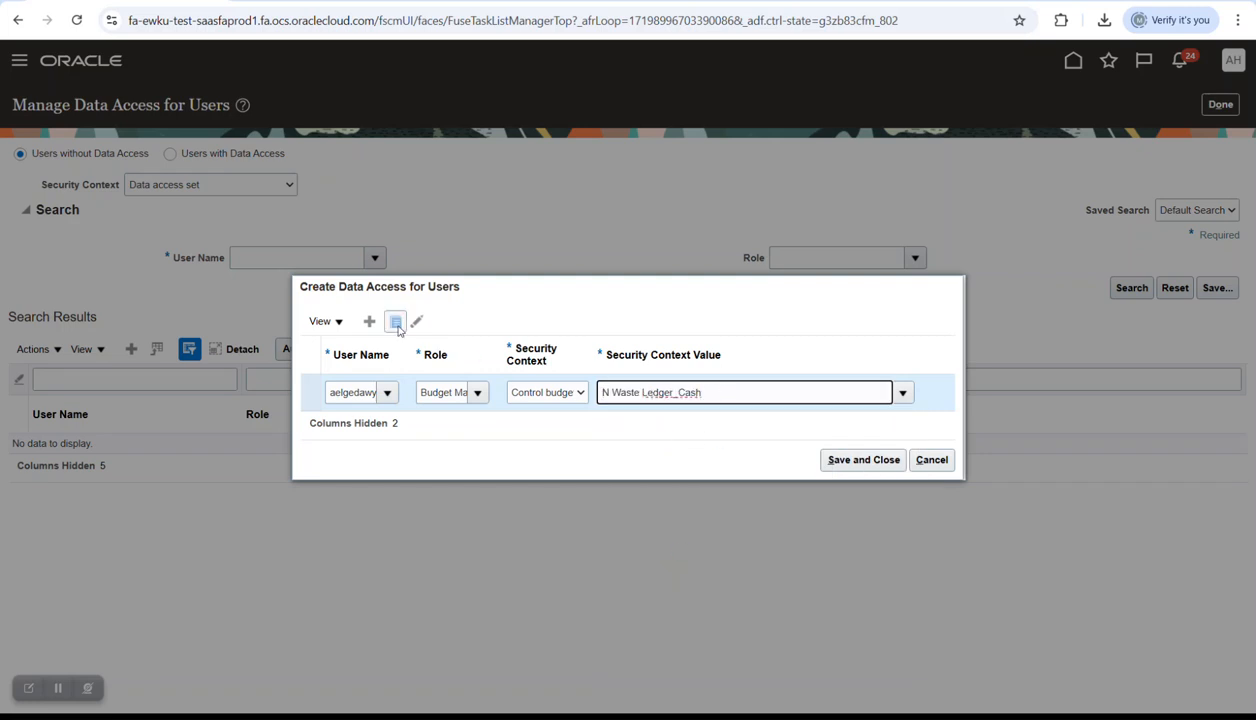
- Duplicate the row as Budget Analyst for N Waste Ledger_Cash, then save and close
click(503, 392)
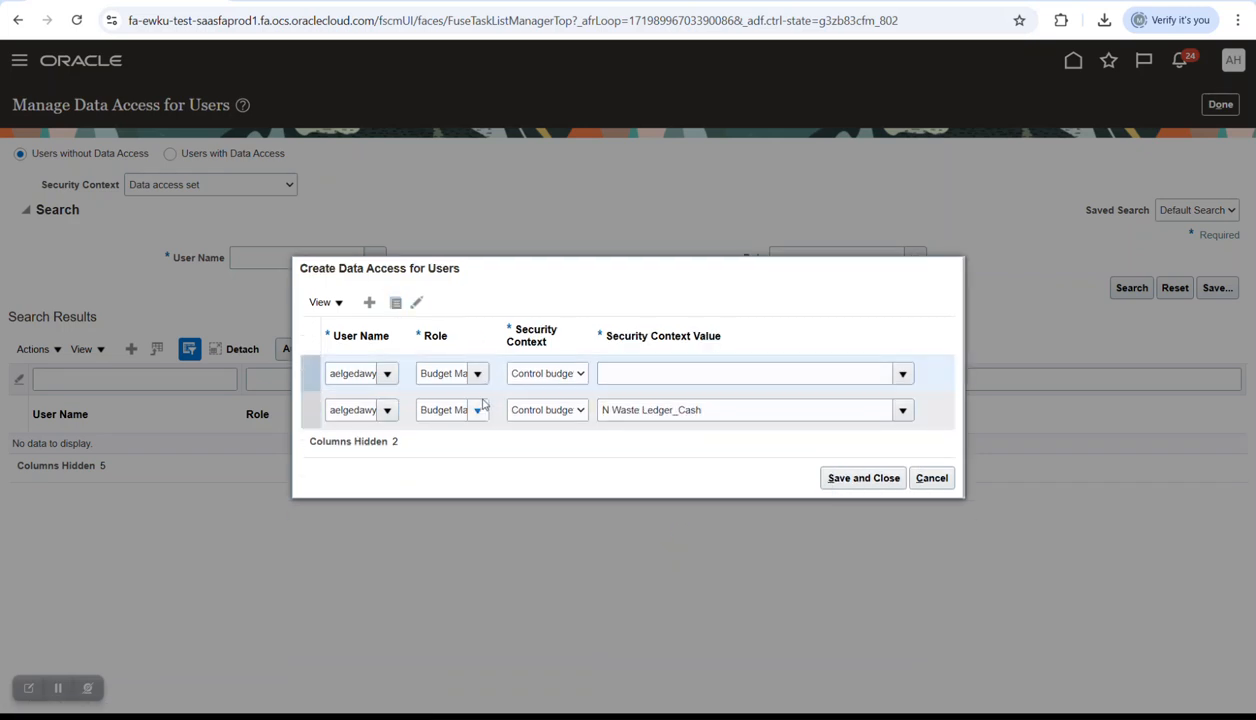
click(479, 372)
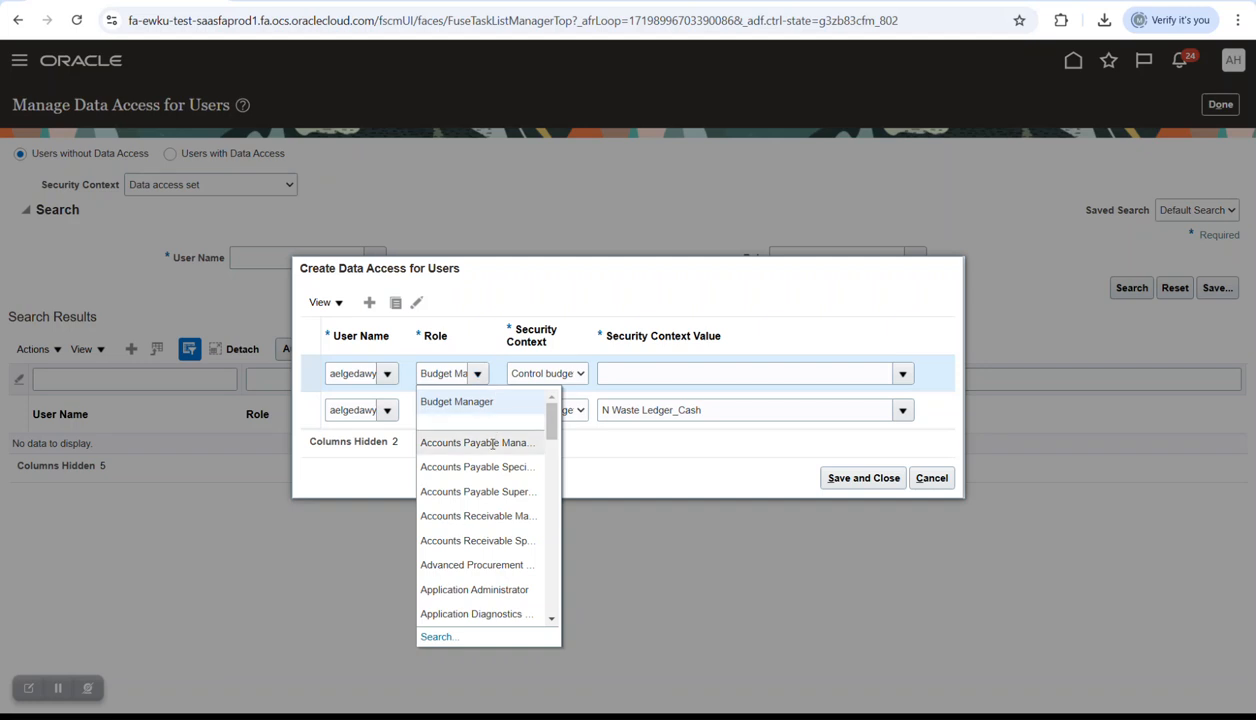
scroll(515, 515, down, 3)
scroll(515, 515, down, 2)
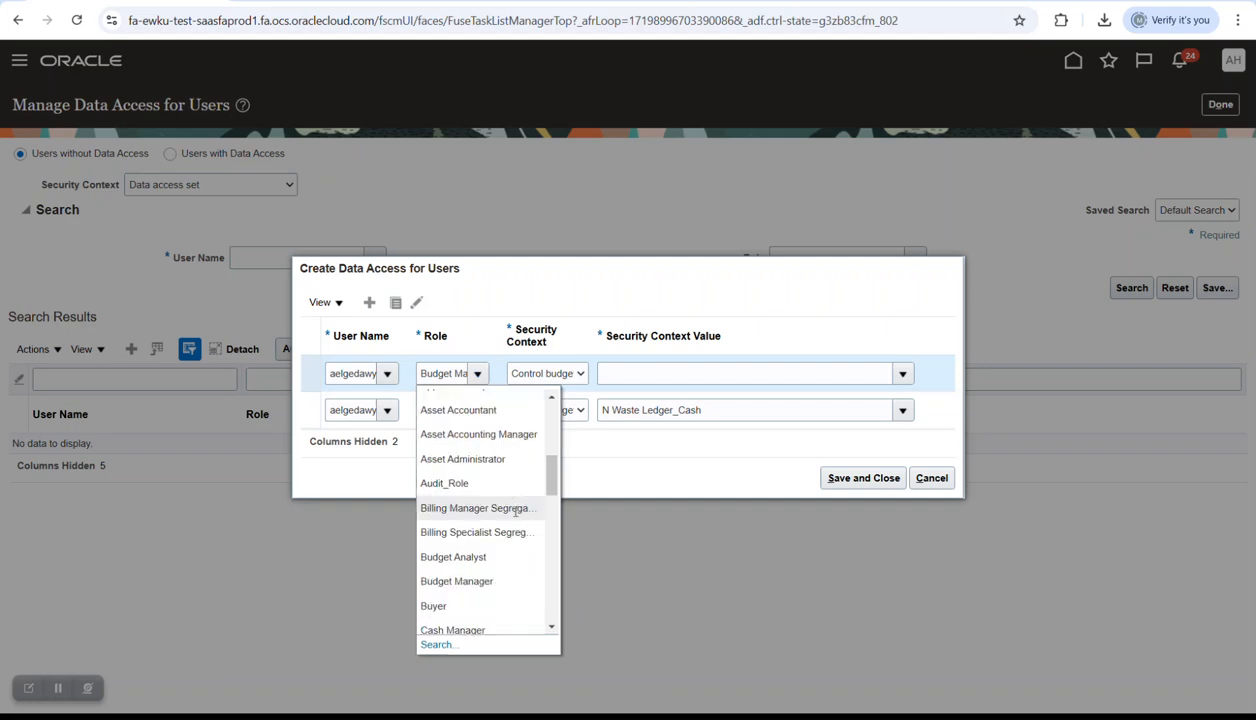
click(500, 557)
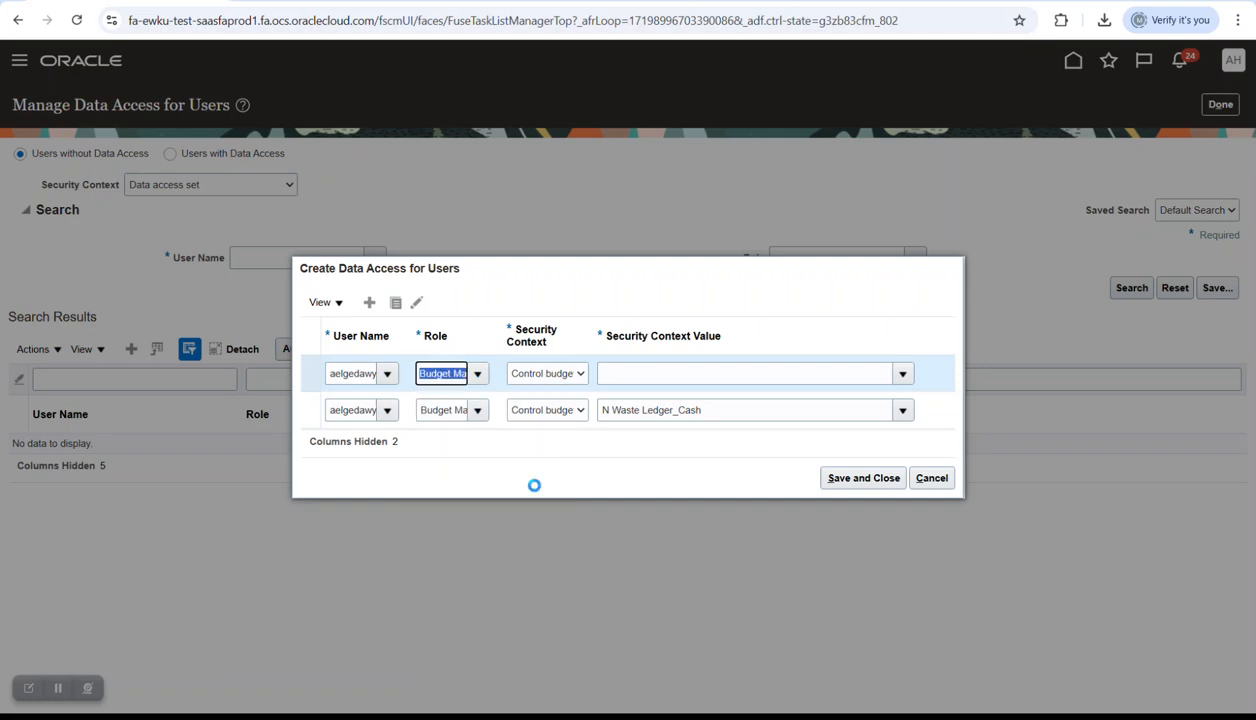
click(558, 376)
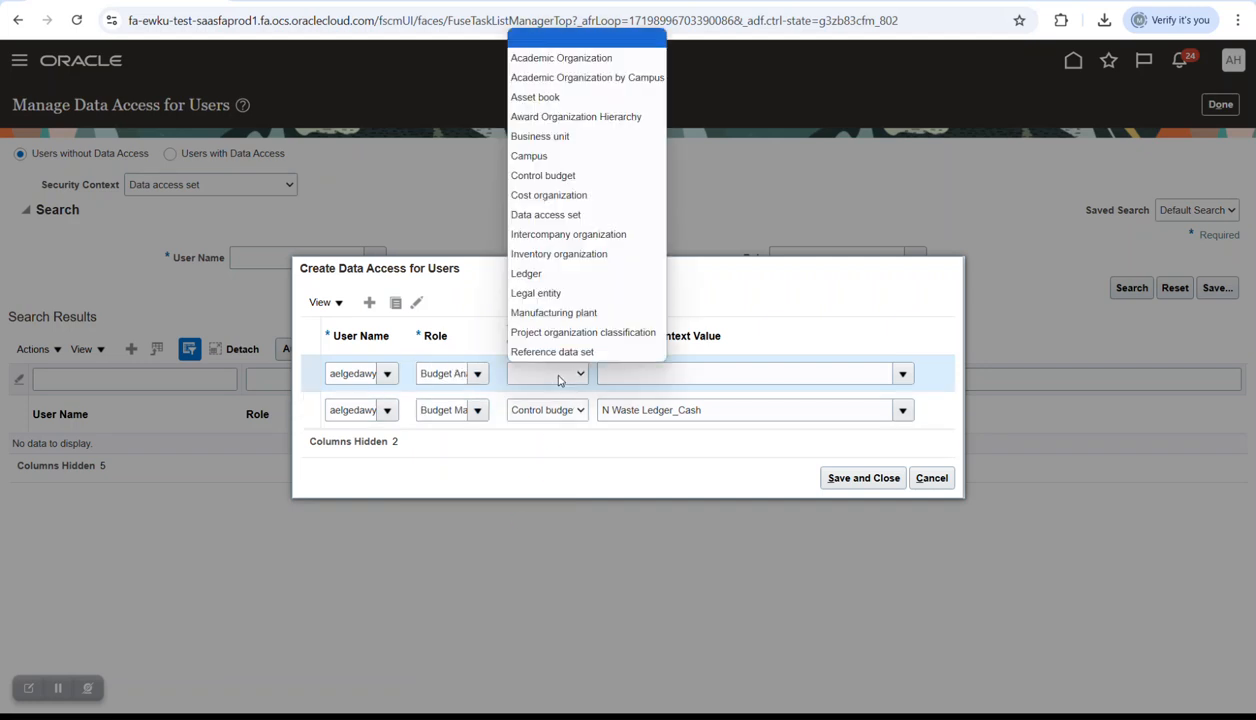
click(553, 176)
click(633, 375)
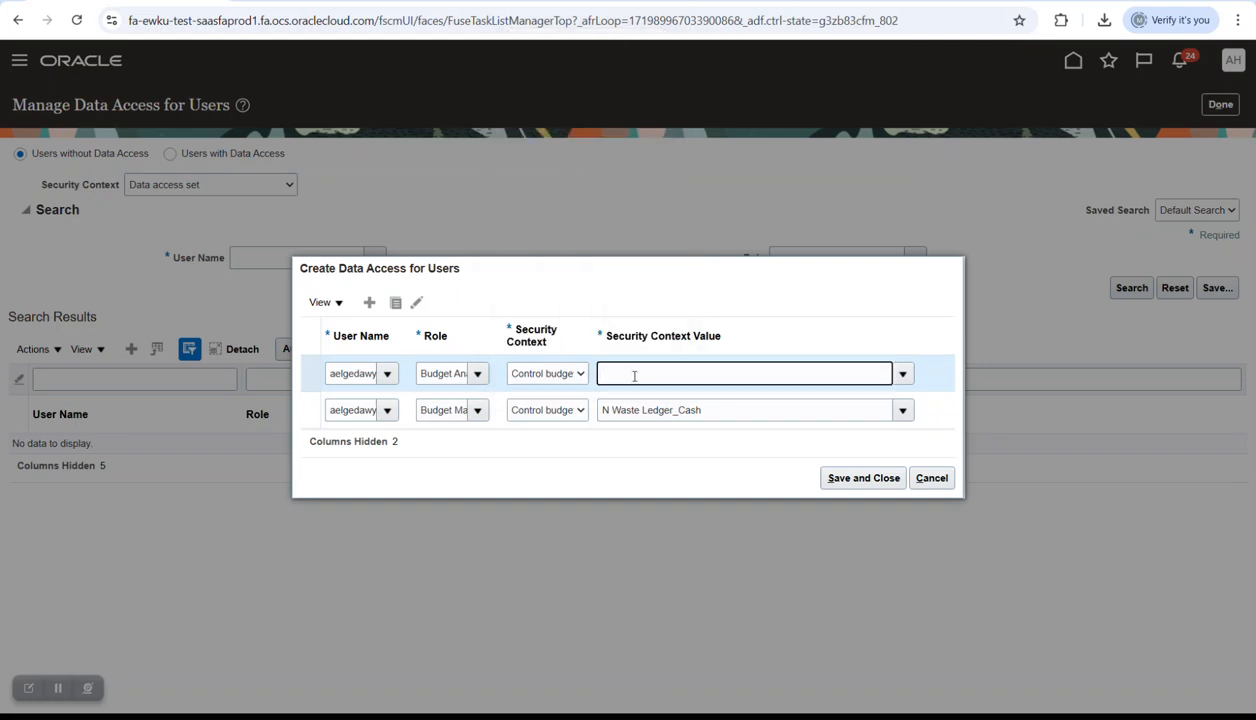
key(Caps_Lock)
text(N)
key(Tab)
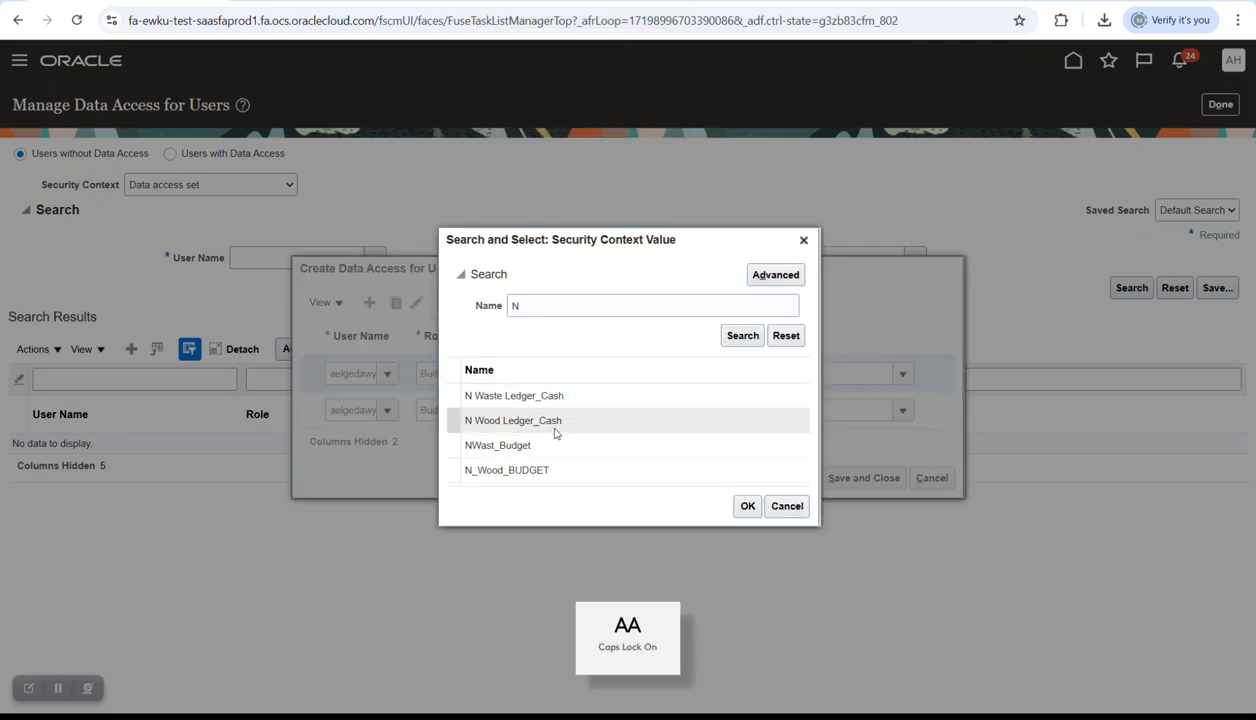
click(540, 396)
click(748, 506)
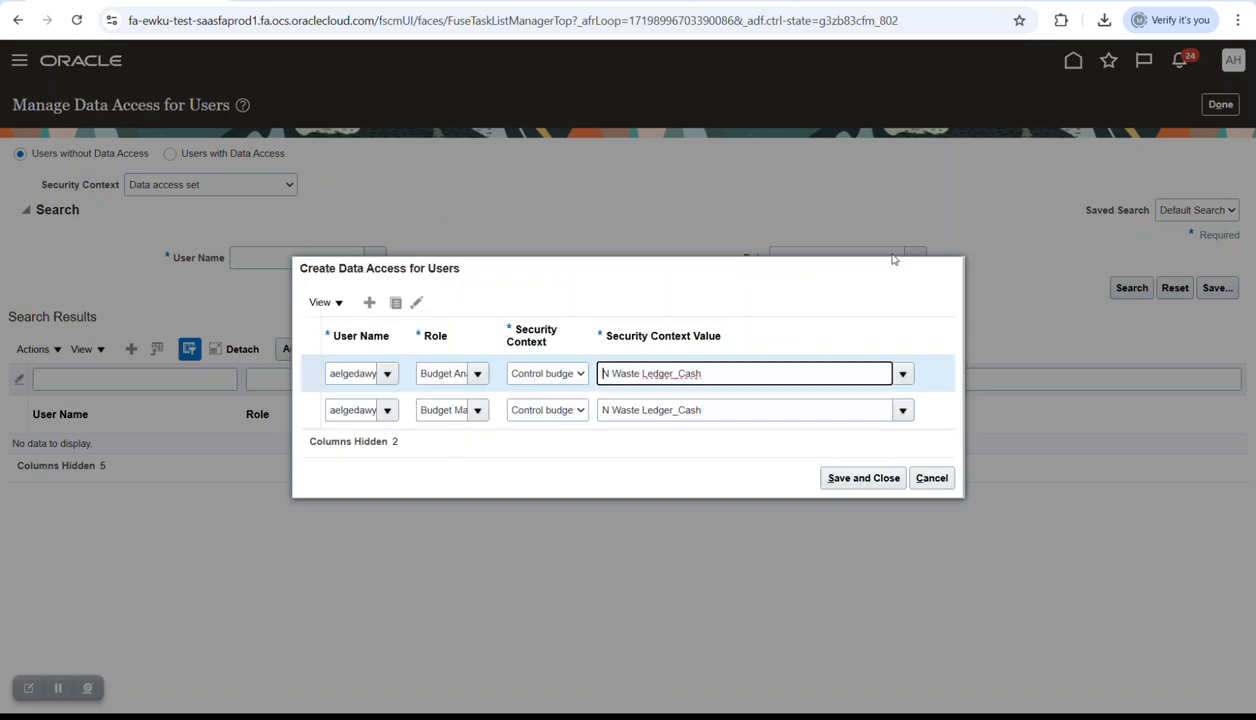
click(852, 477)
click(1212, 107)
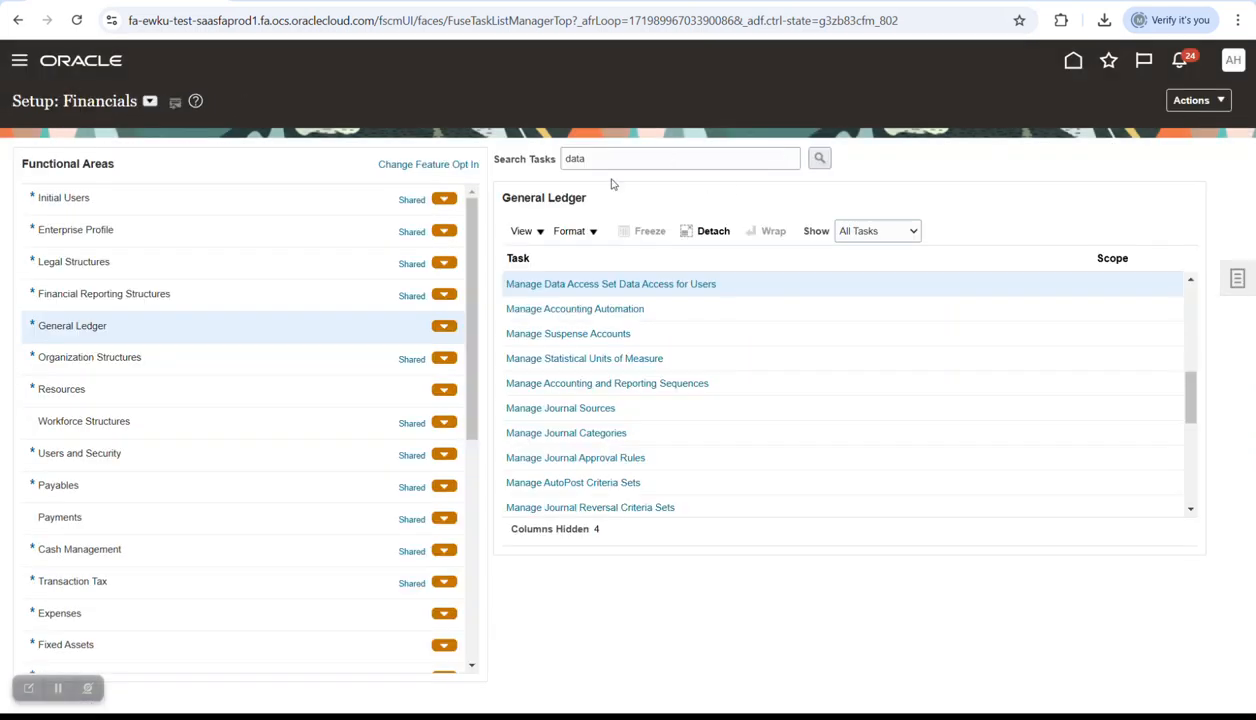
- Submit the Run User and Roles Synchronization Process from Initial Users
click(119, 207)
click(645, 284)
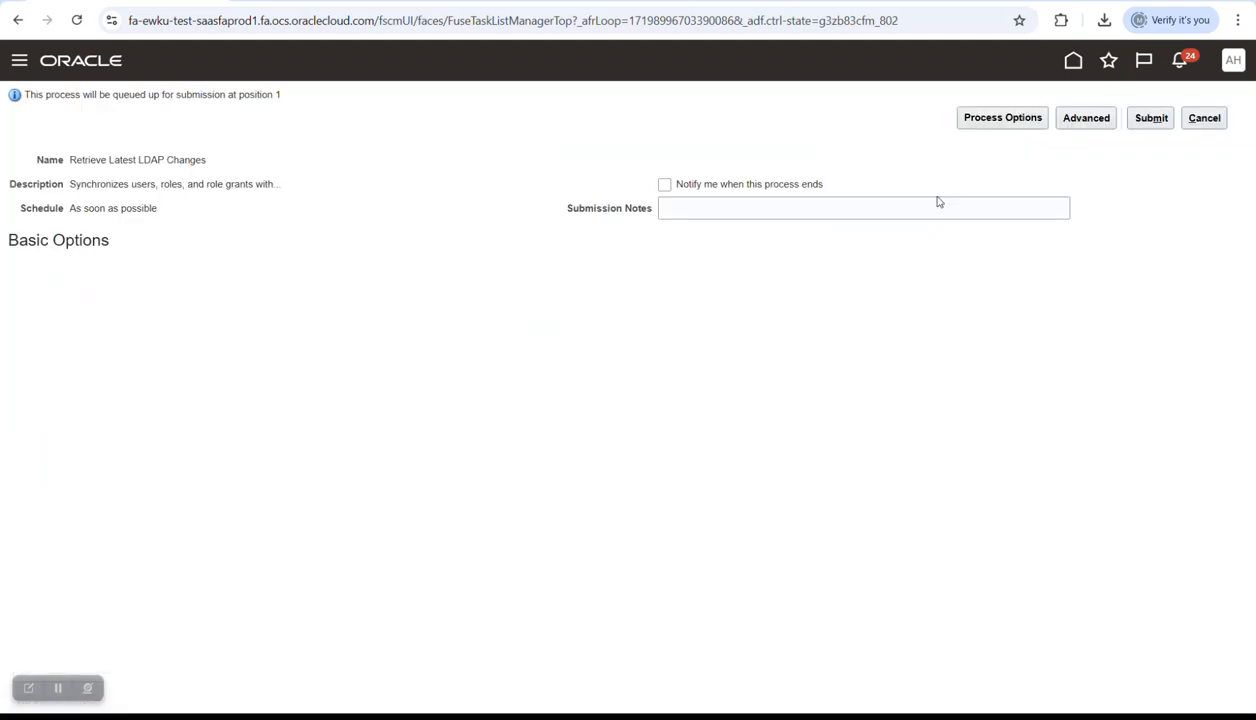
click(1151, 118)
click(1146, 229)
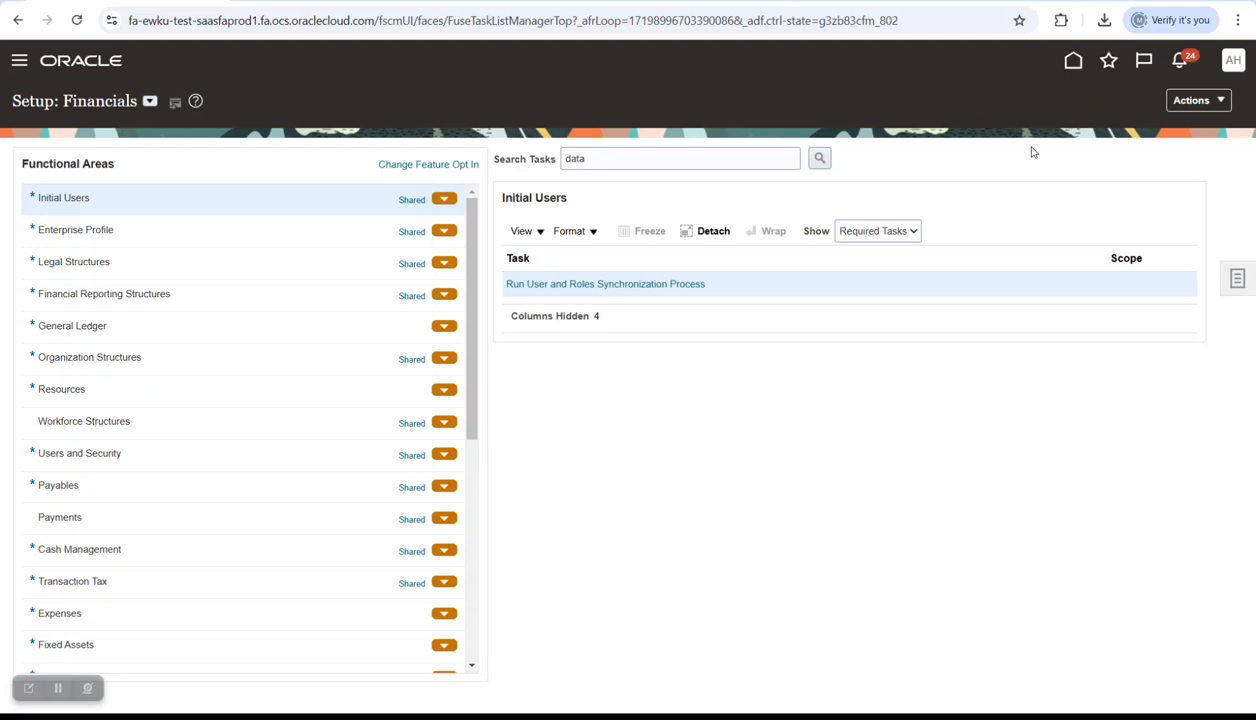
- Confirm in Monitor Processes that Retrieve Latest LDAP Changes is running, then sign out
key(alt+Tab)
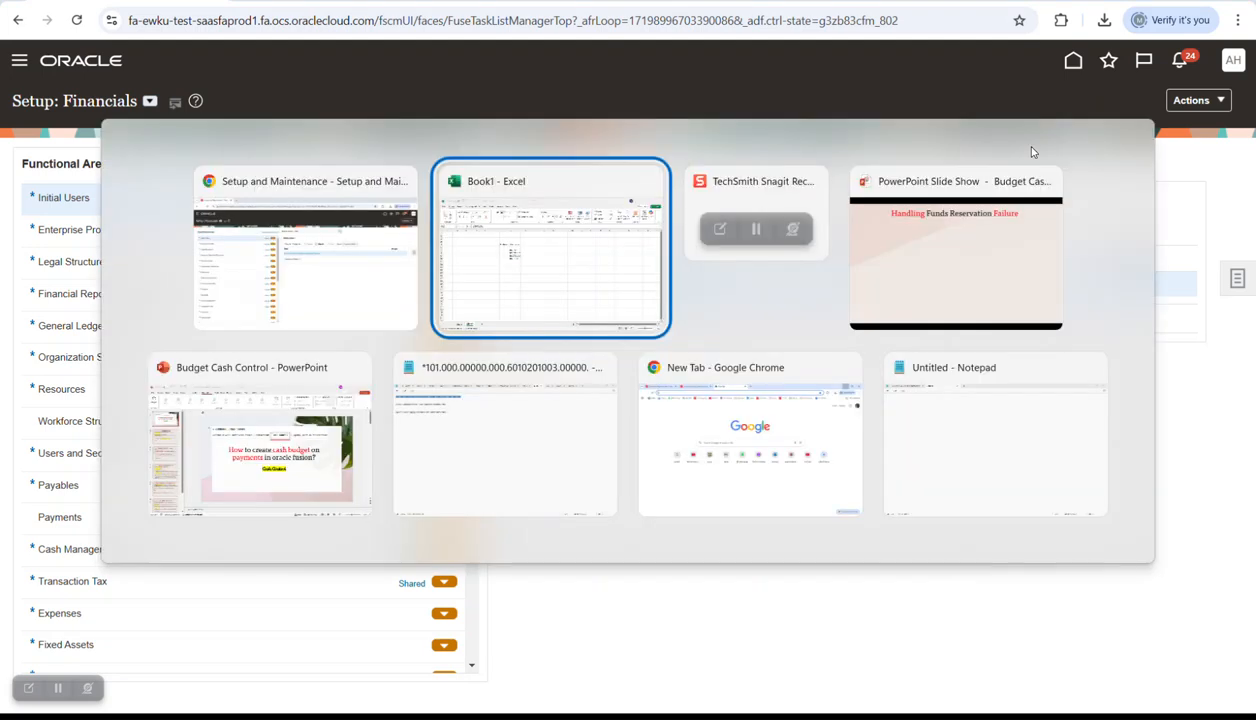
key(alt+Tab)
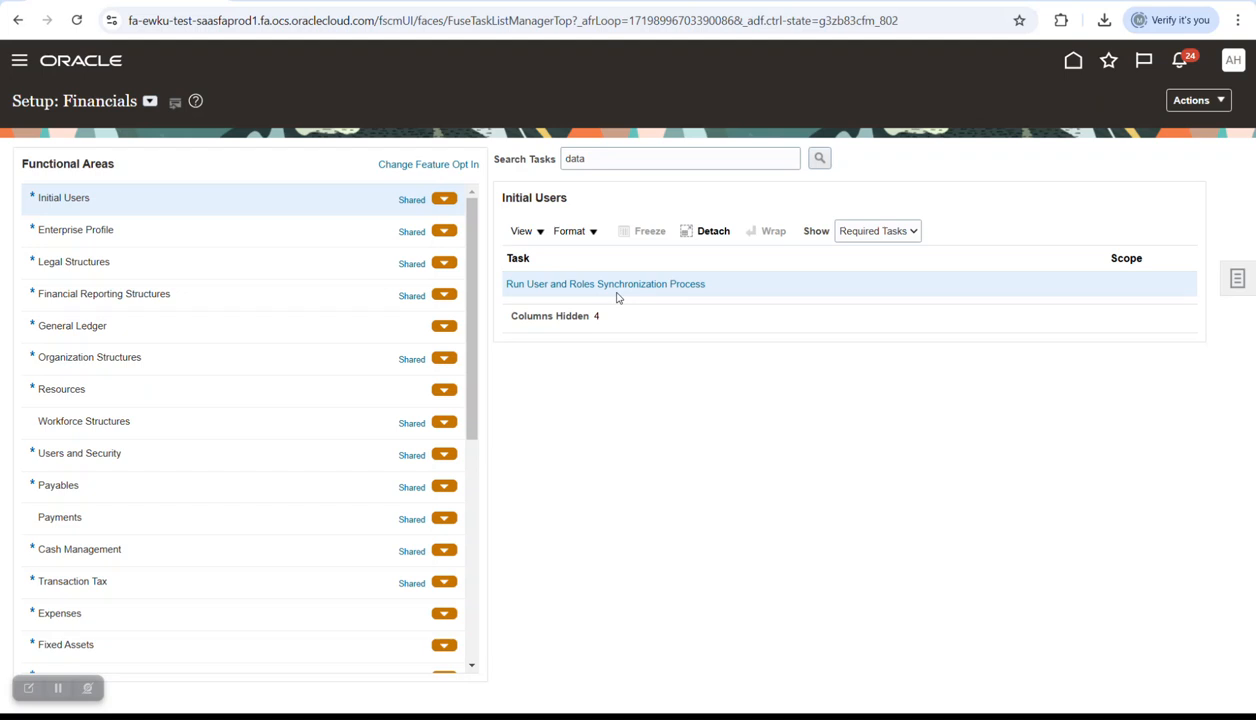
click(1108, 61)
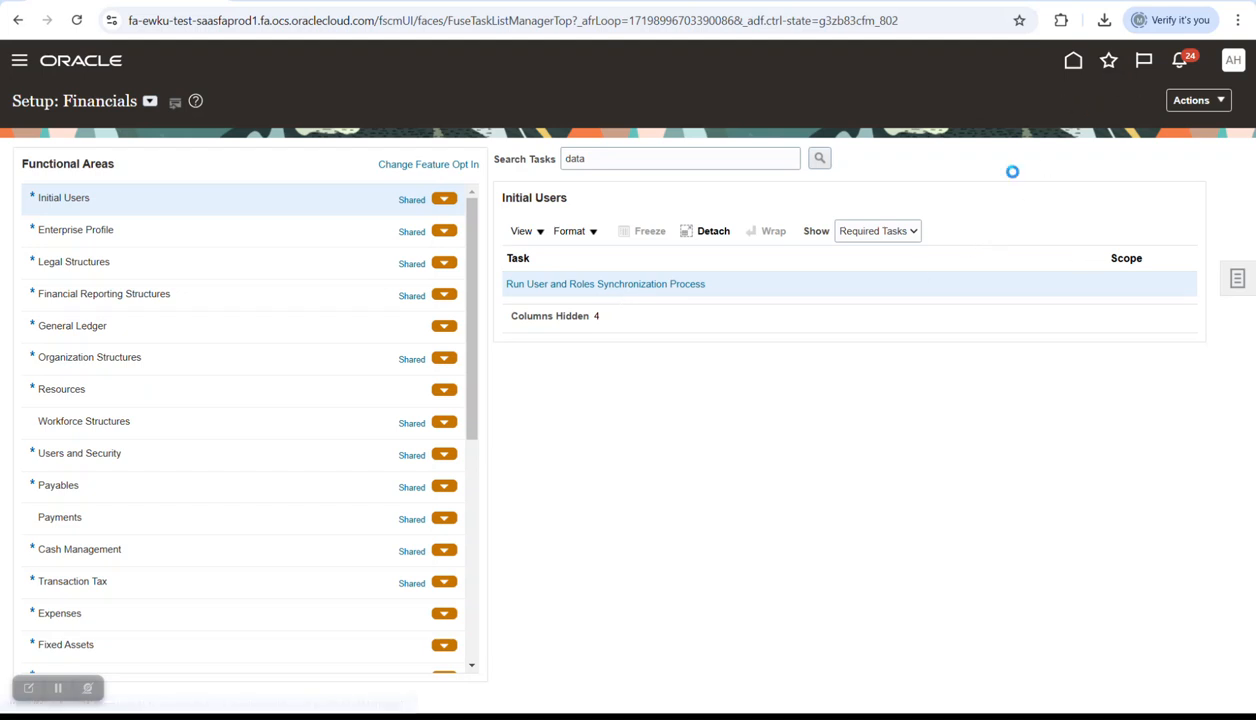
click(855, 215)
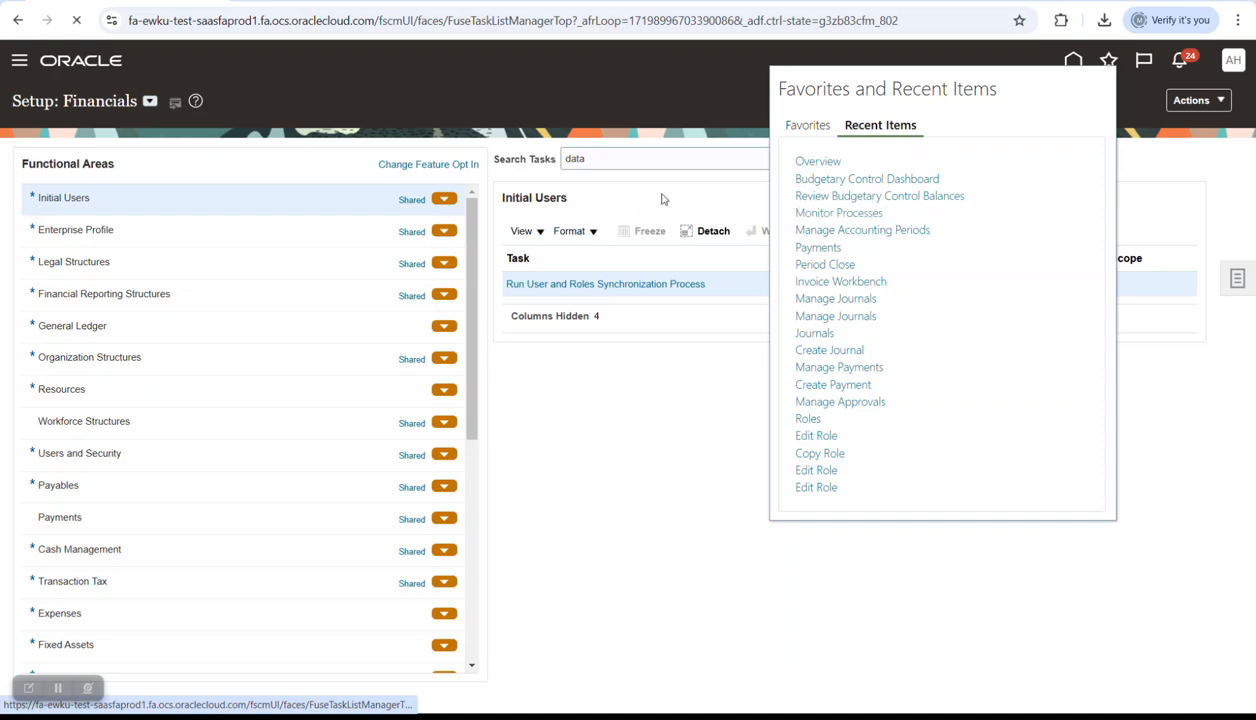
click(636, 260)
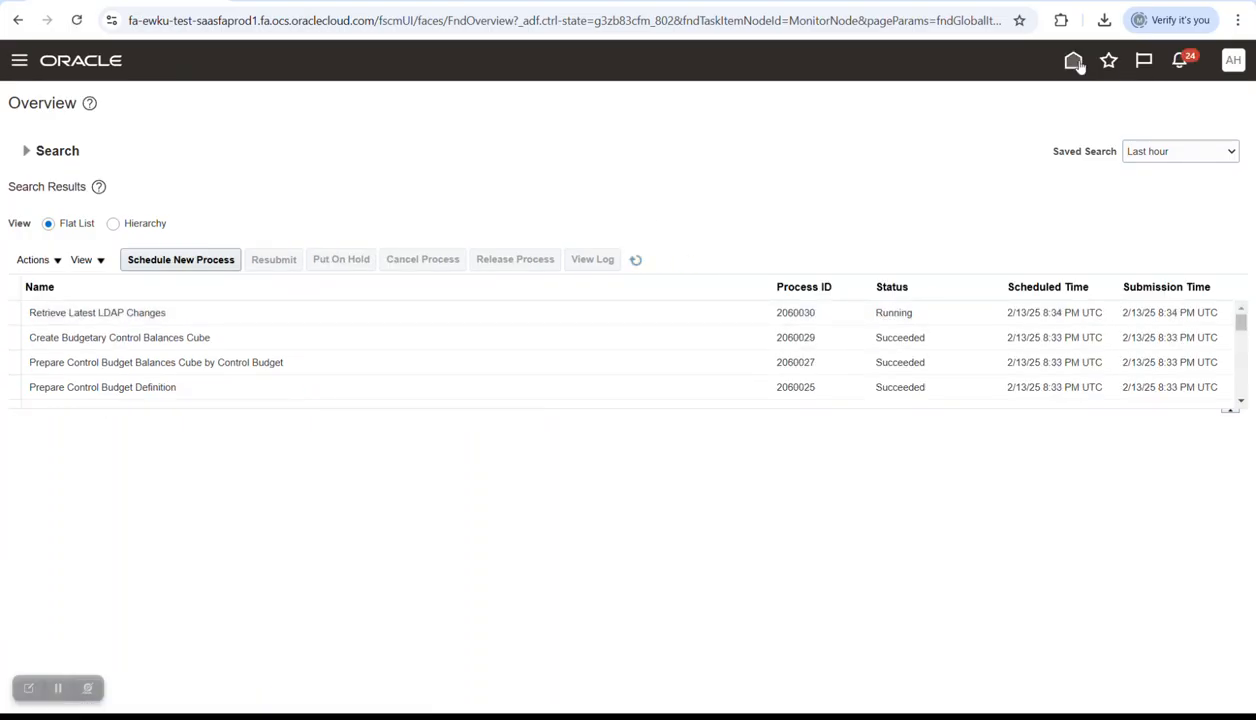
click(1228, 62)
click(1200, 100)
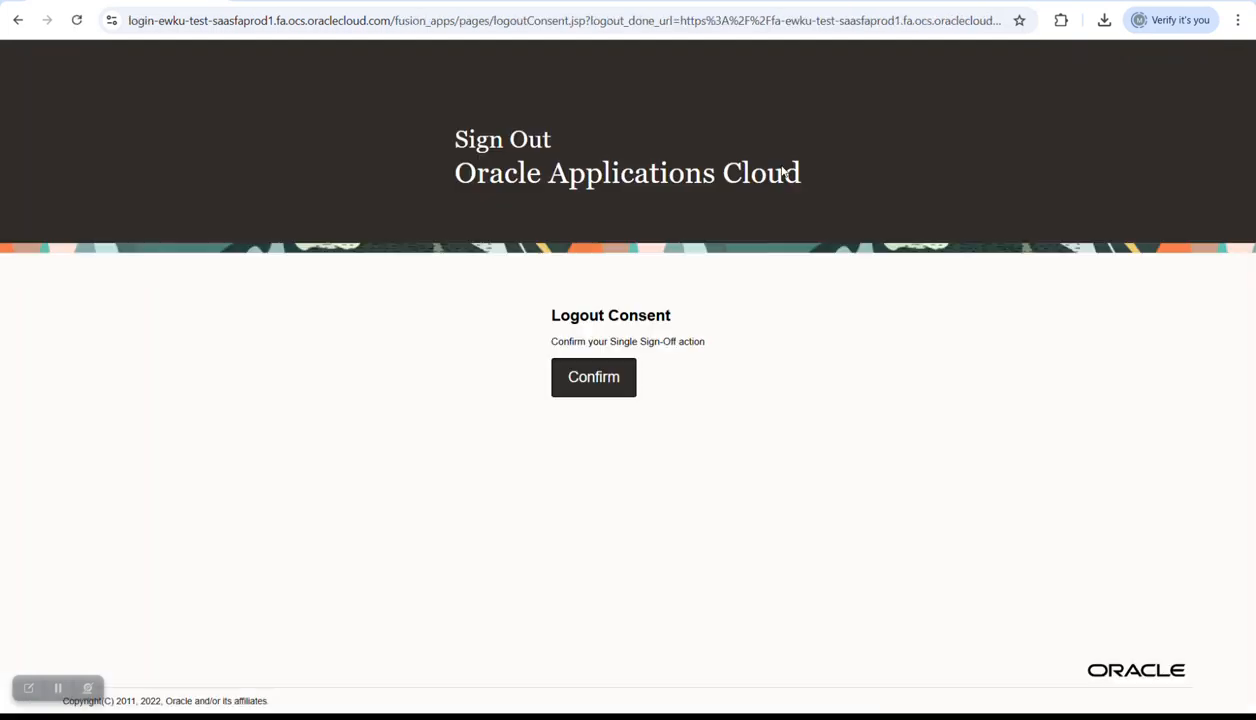
- Sign out and back in, then open the Budgetary Control dashboard from its home-page tab
click(605, 365)
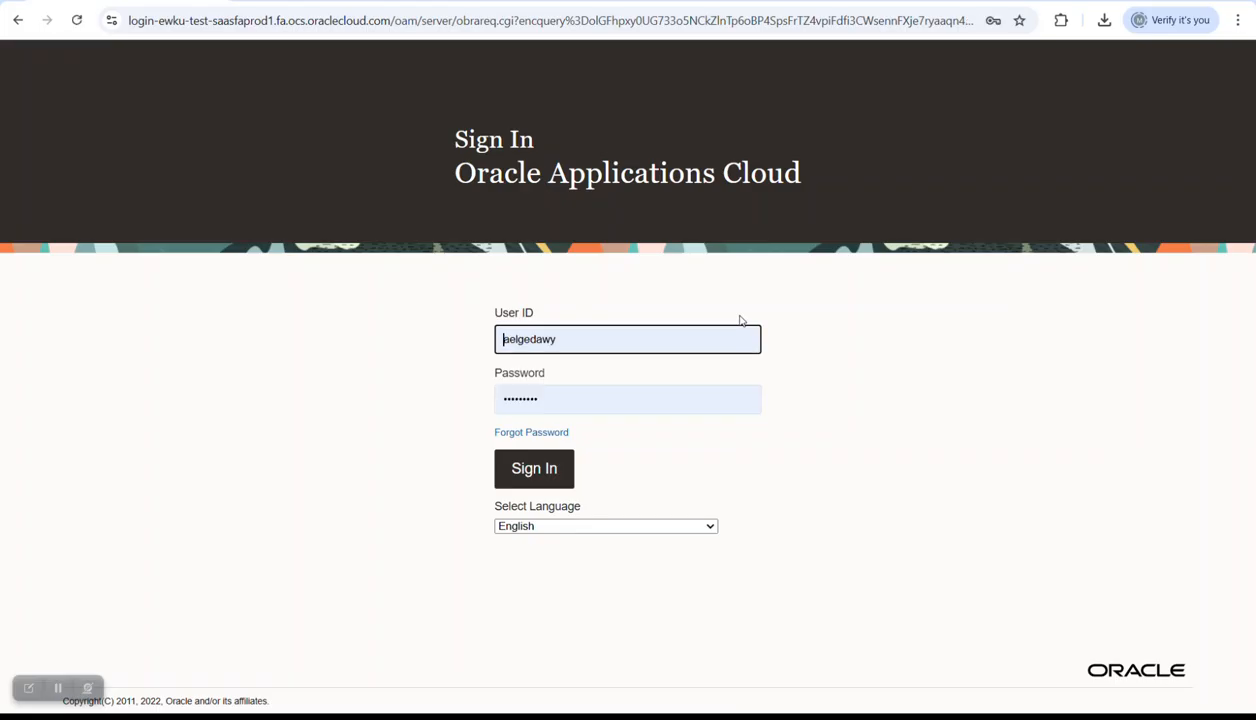
click(561, 475)
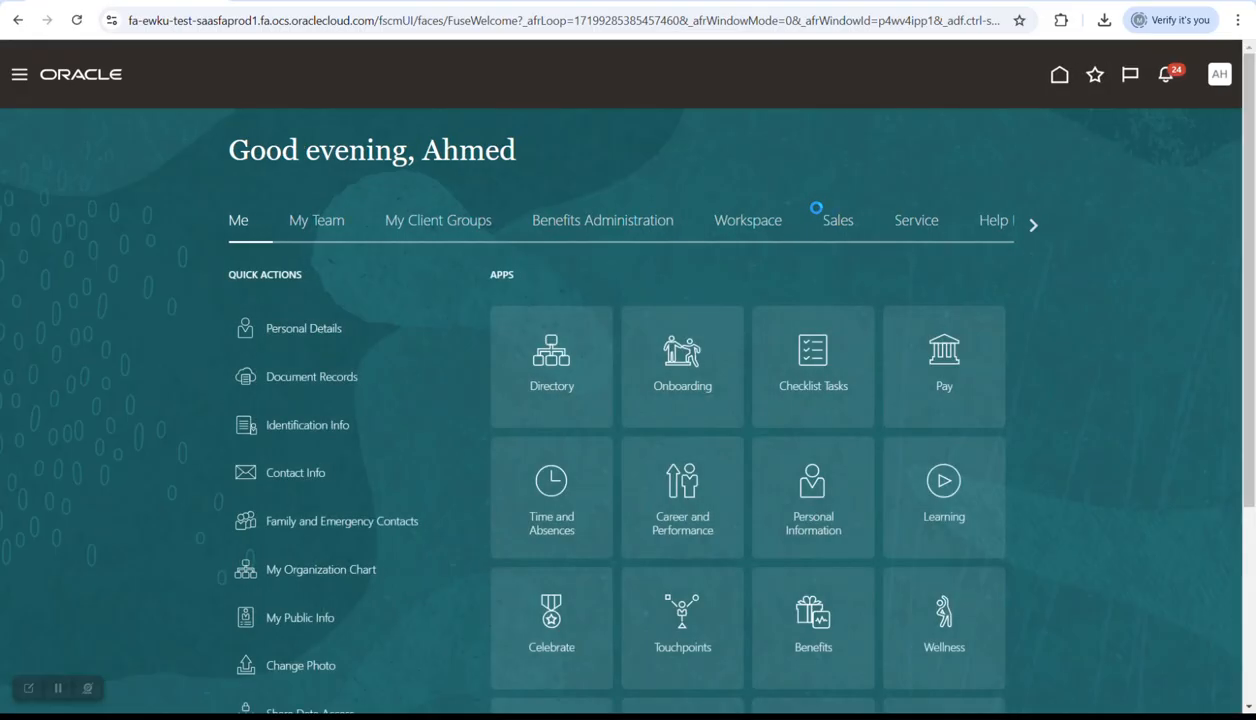
click(1033, 226)
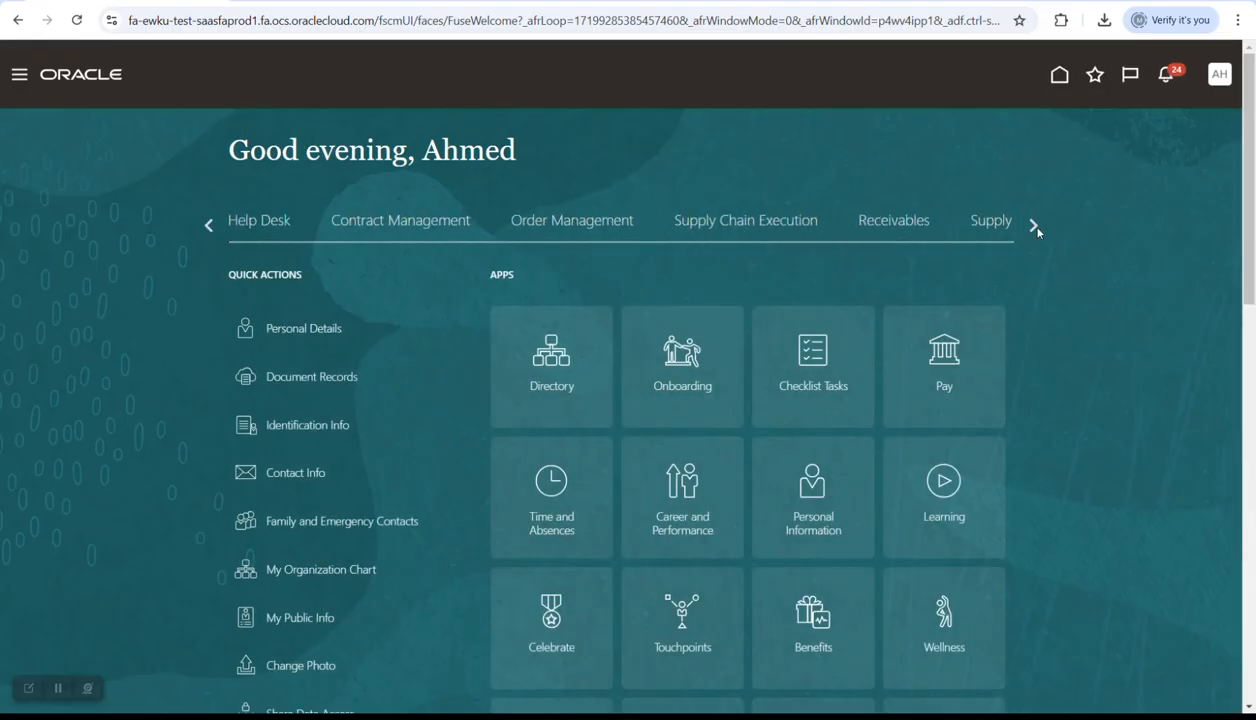
click(1035, 227)
click(1035, 227)
click(487, 226)
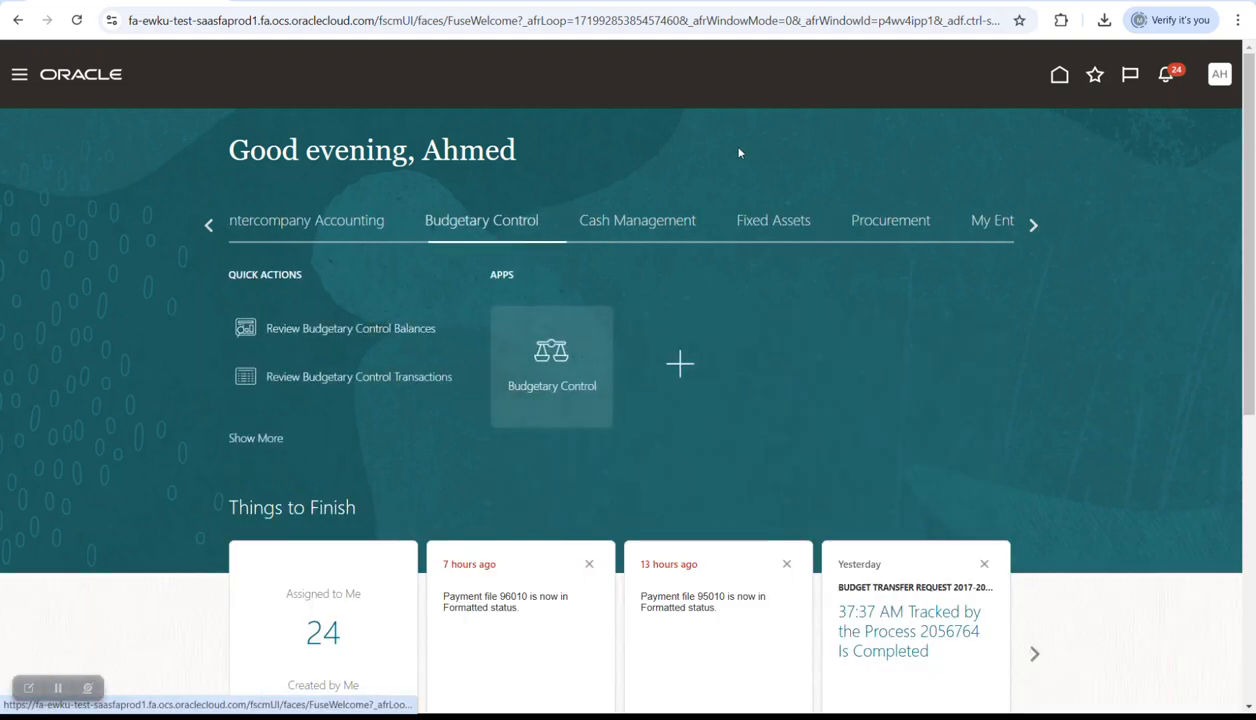
click(527, 350)
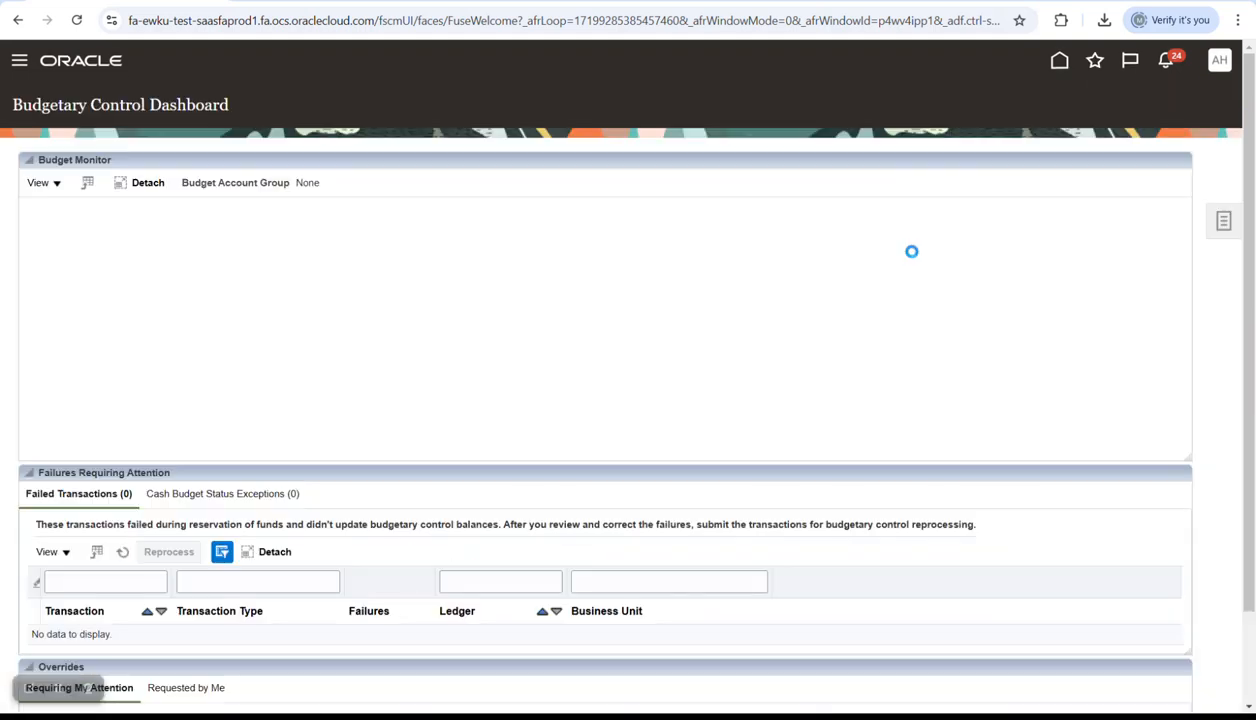
- Create an Initial budget spreadsheet for N Waste Ledger_Cash with amounts as new or replacement budget
click(1223, 221)
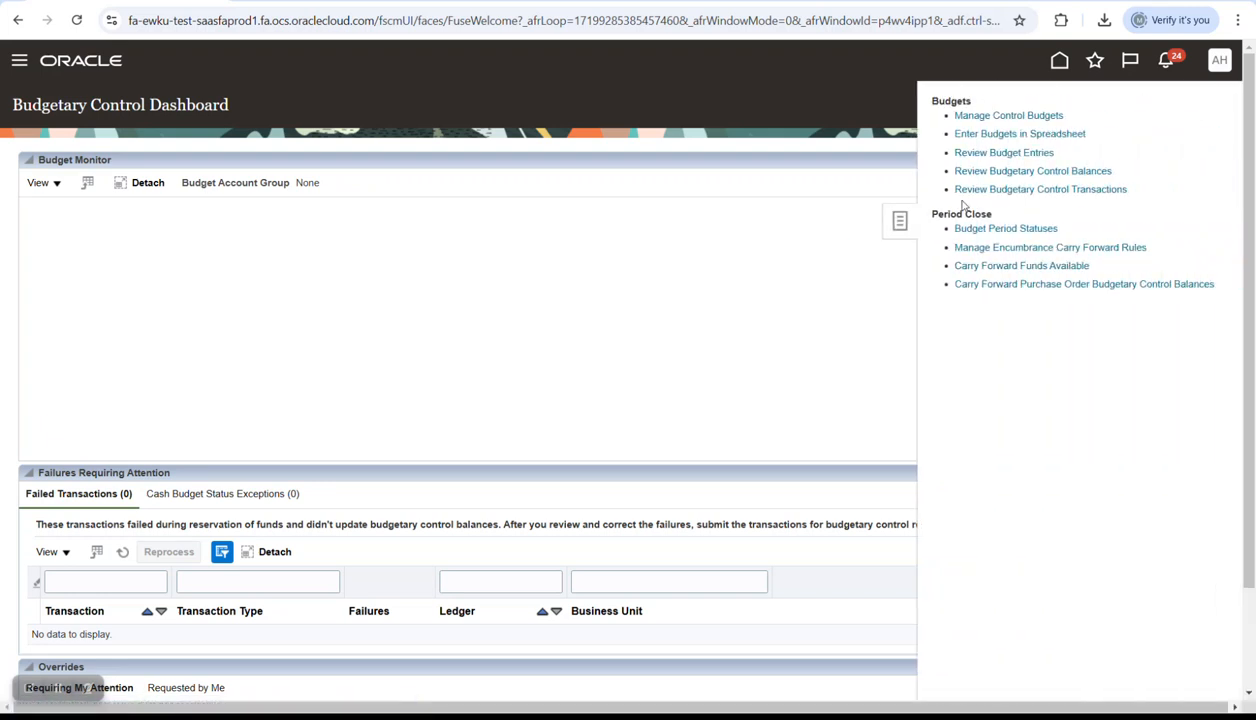
click(986, 137)
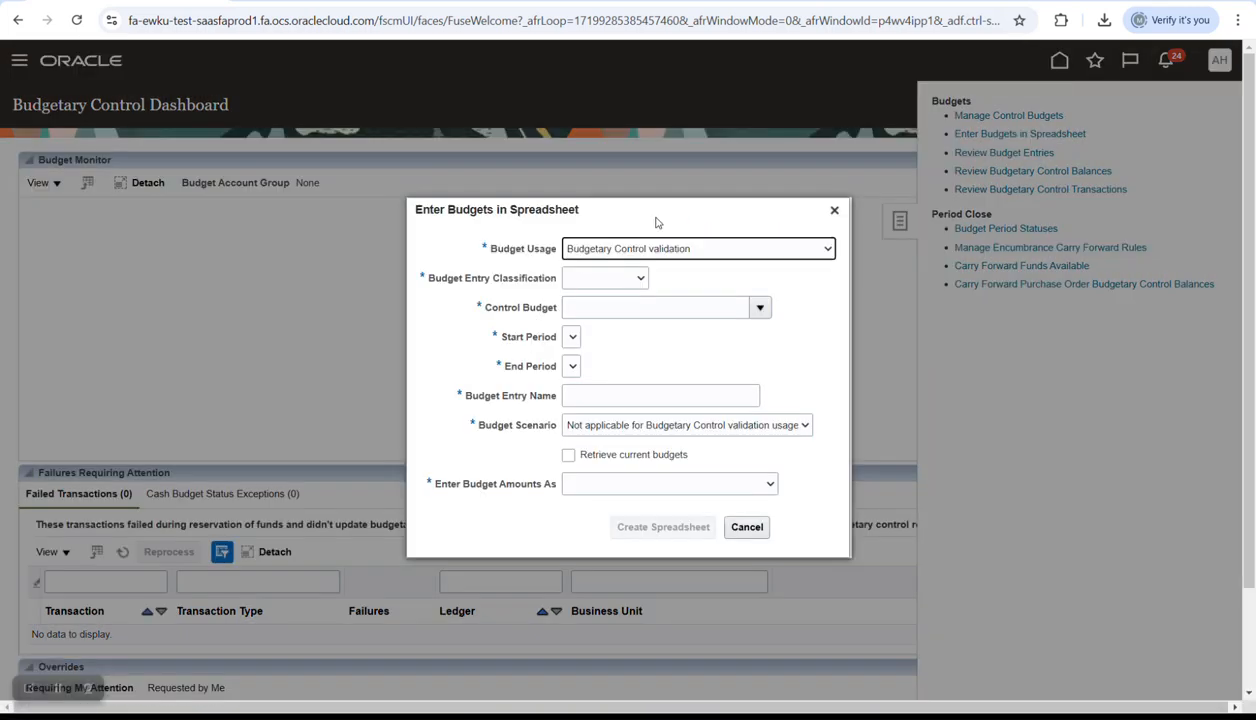
click(608, 279)
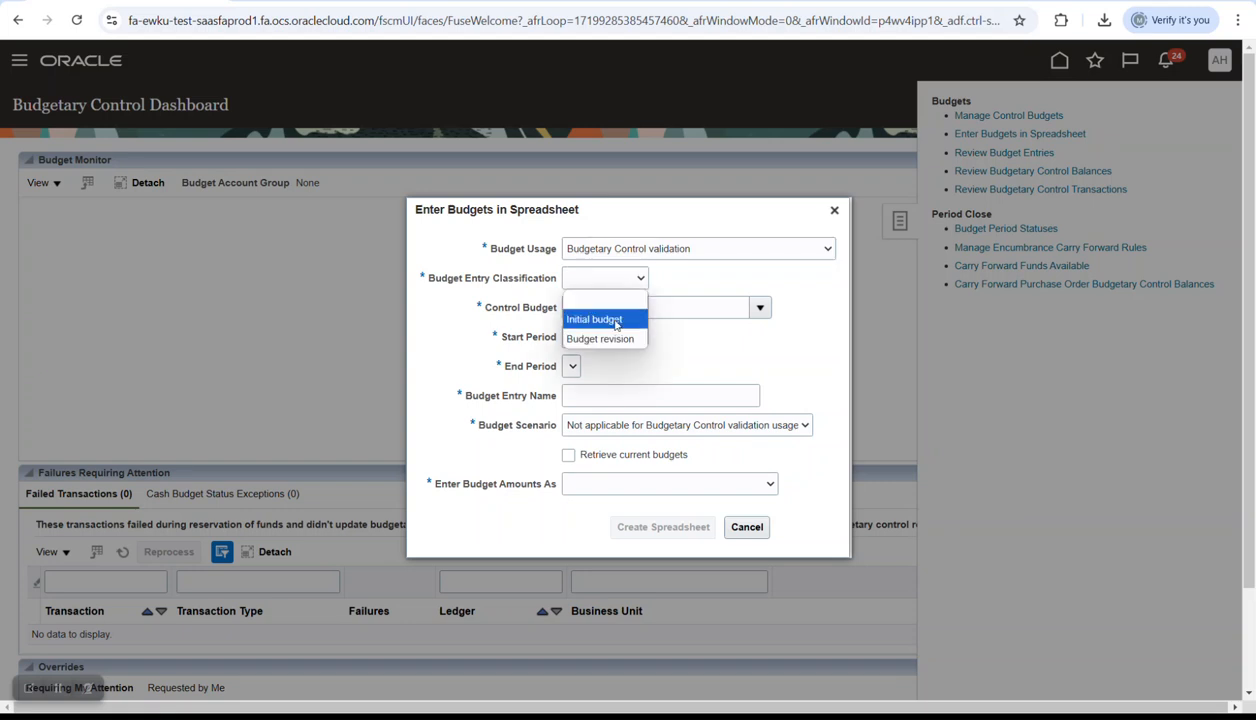
click(603, 320)
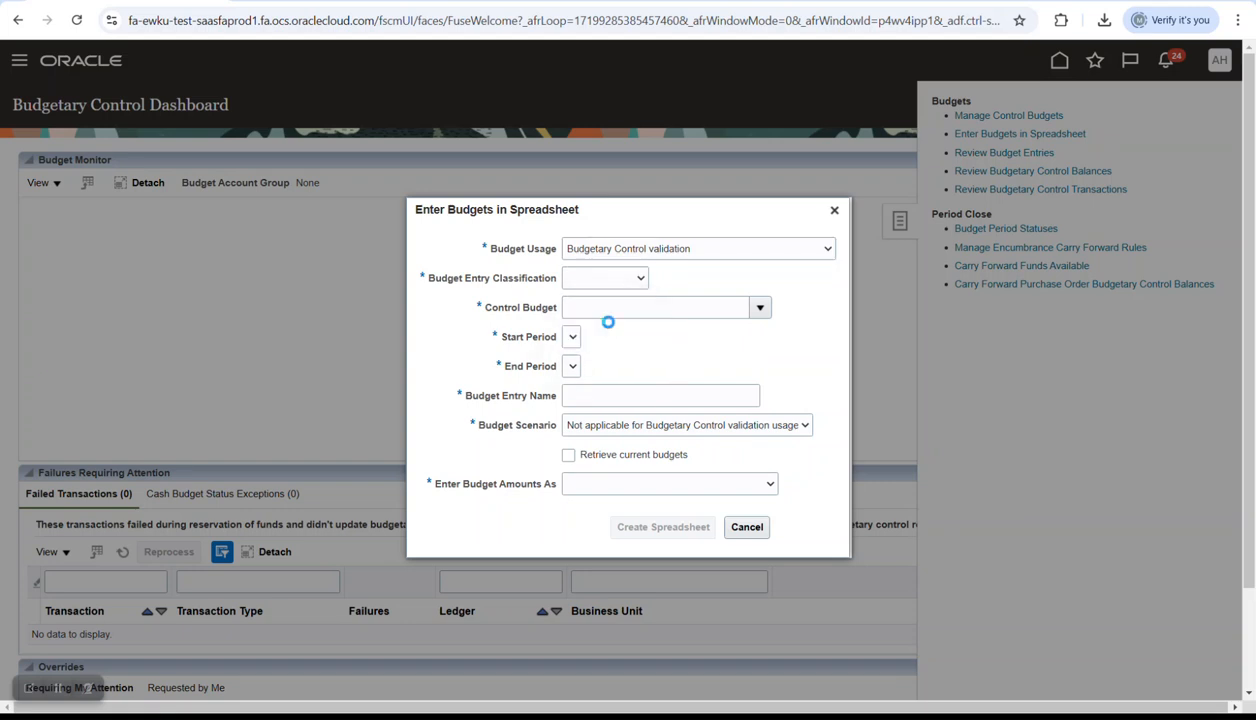
click(761, 310)
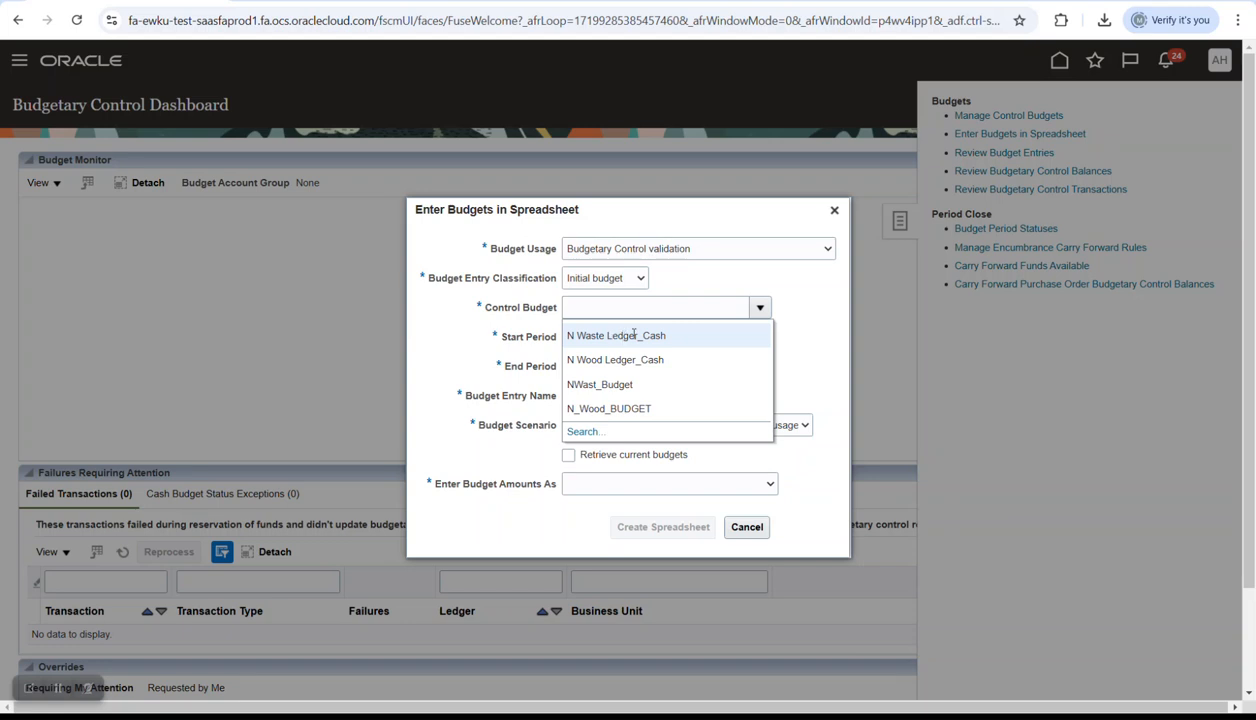
click(622, 337)
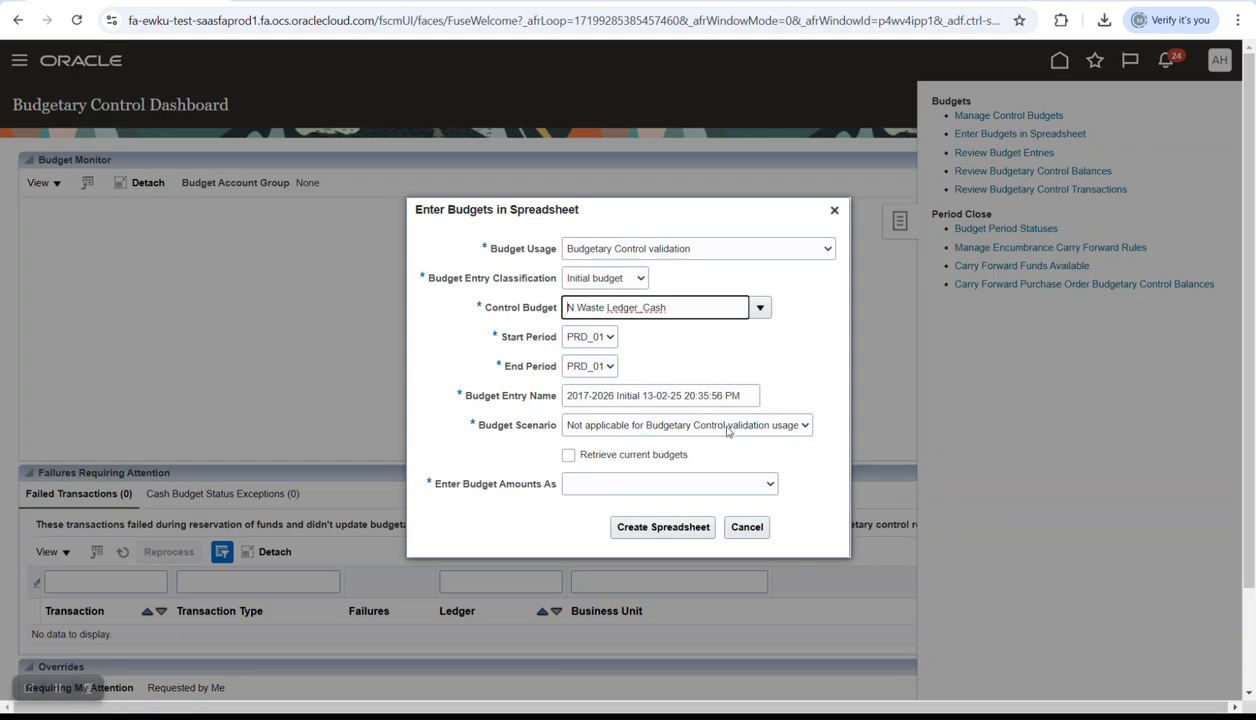
click(697, 436)
click(813, 360)
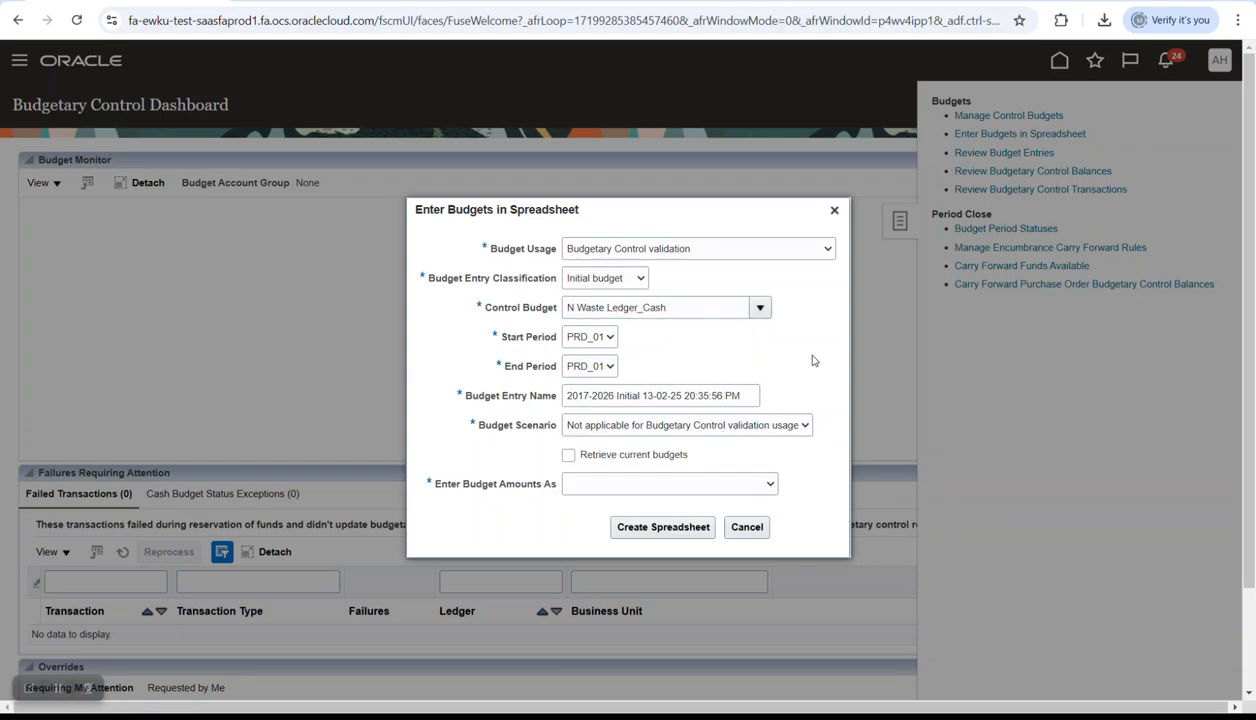
click(654, 485)
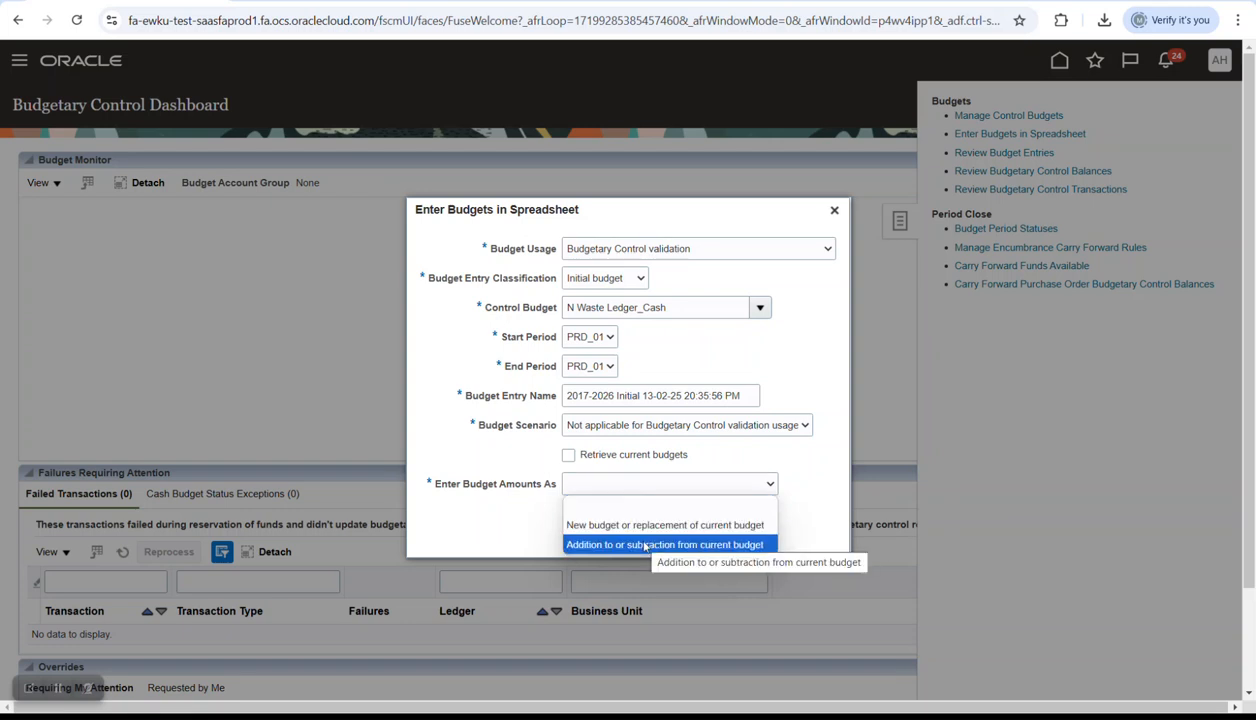
click(650, 525)
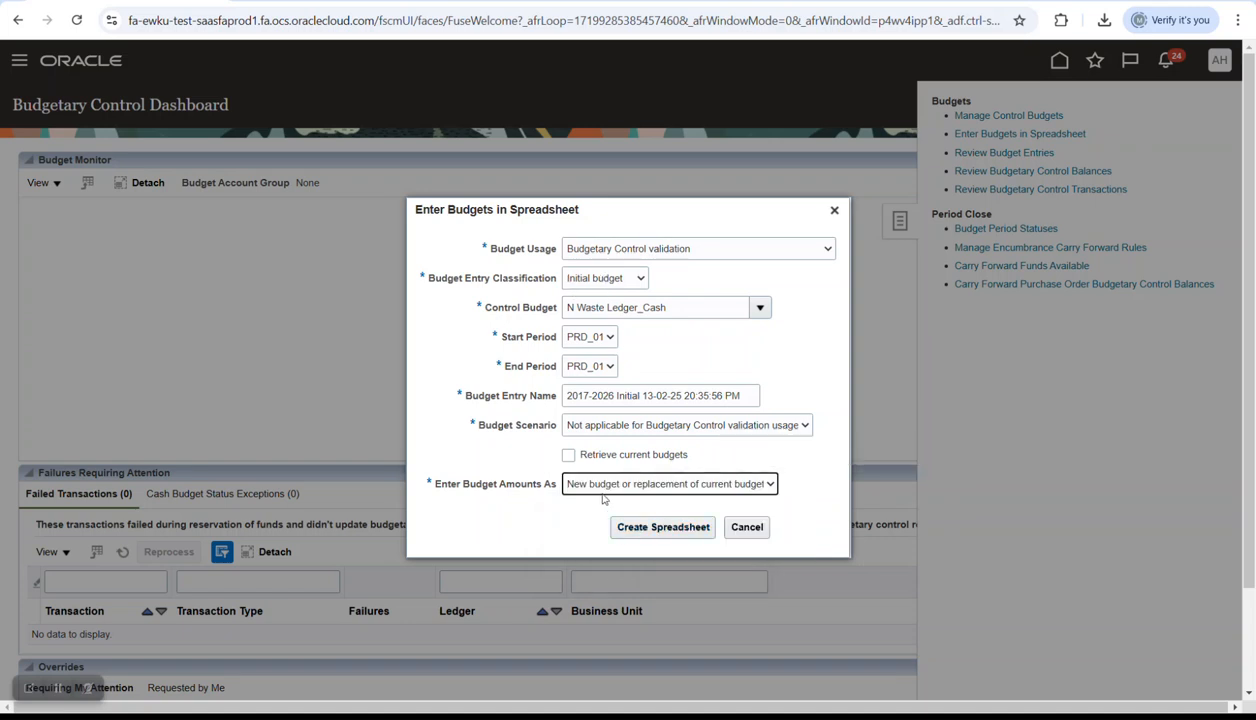
click(661, 530)
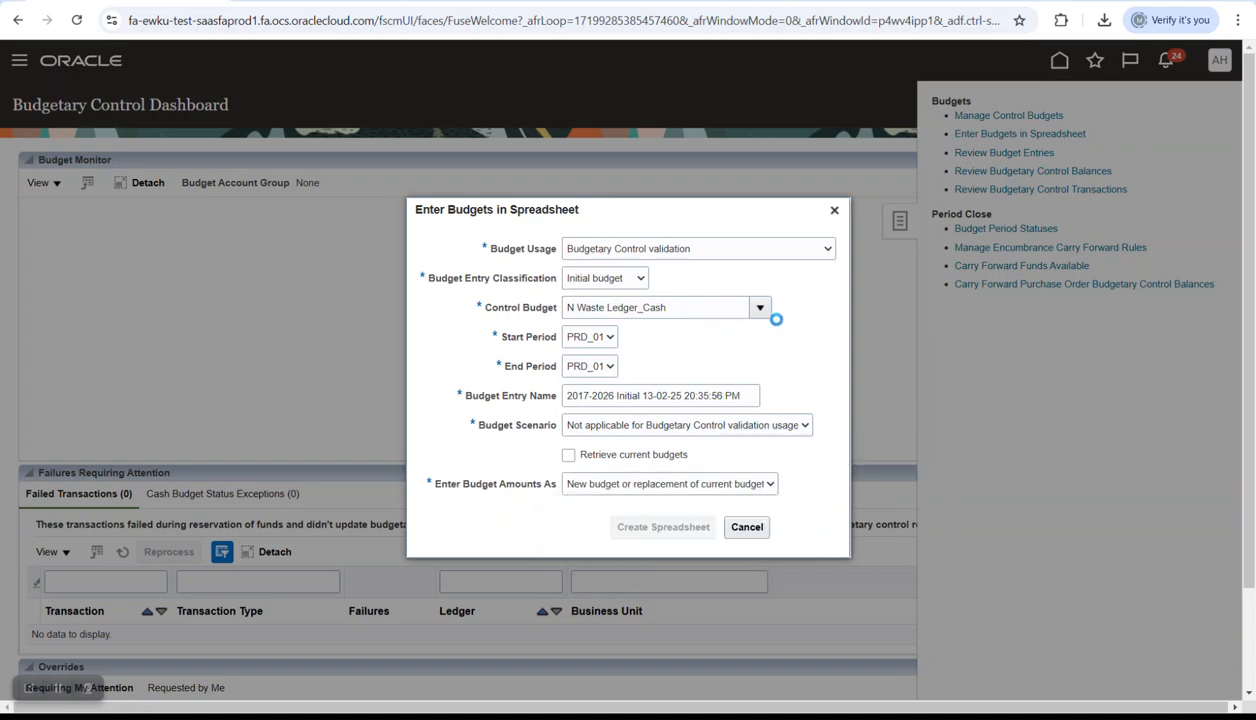
- Show the downloaded EnterBudgets (6) workbook in the Downloads folder
click(1105, 22)
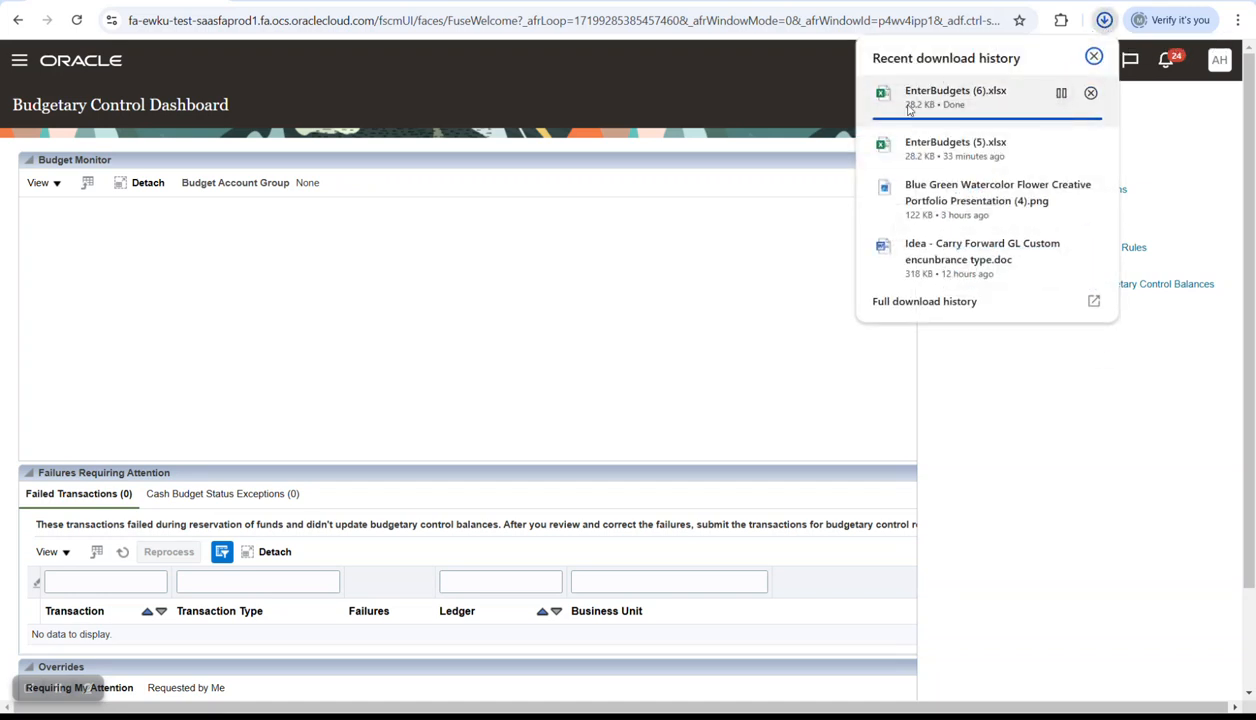
click(715, 222)
click(1104, 23)
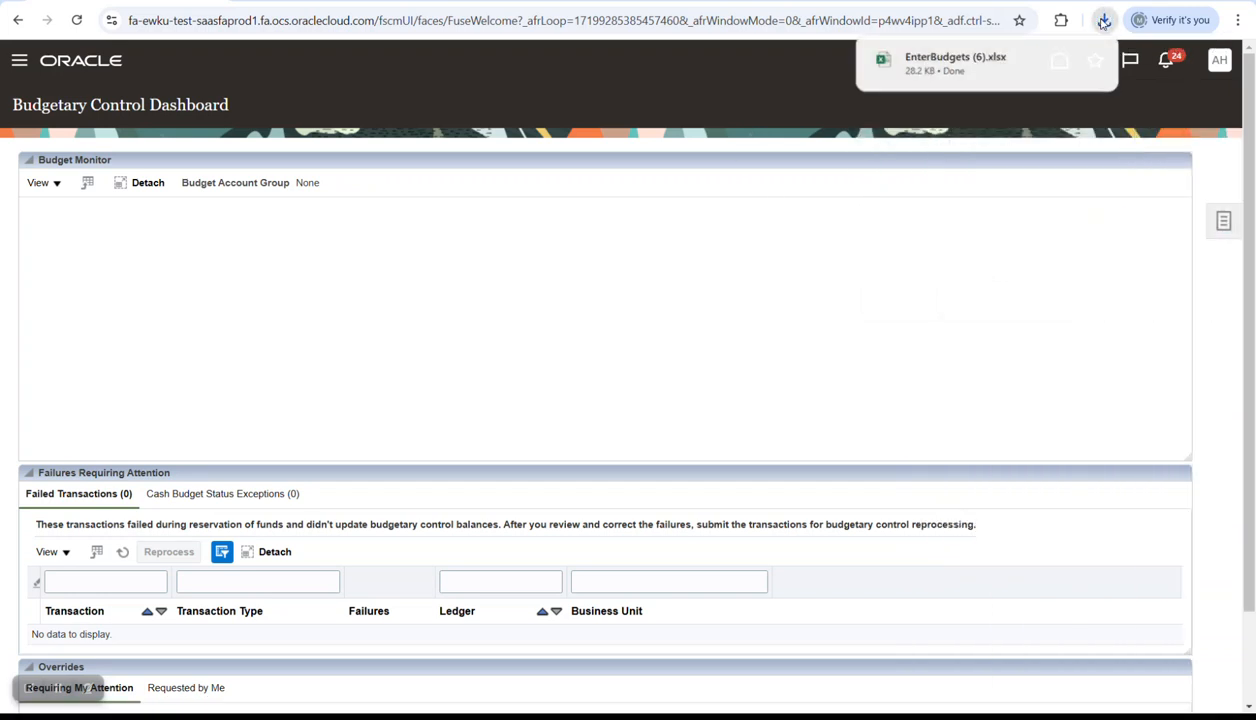
click(1061, 60)
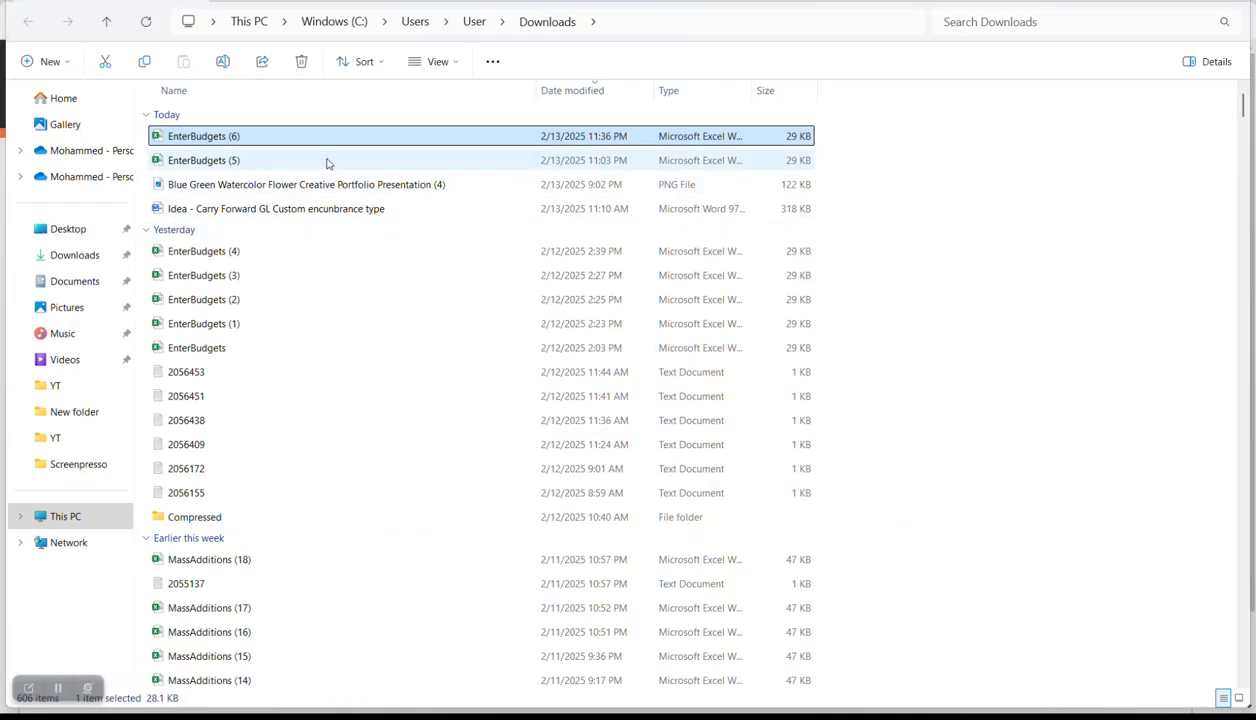
- Unblock EnterBudgets (6) in its Properties and open it in Excel
right_click(212, 143)
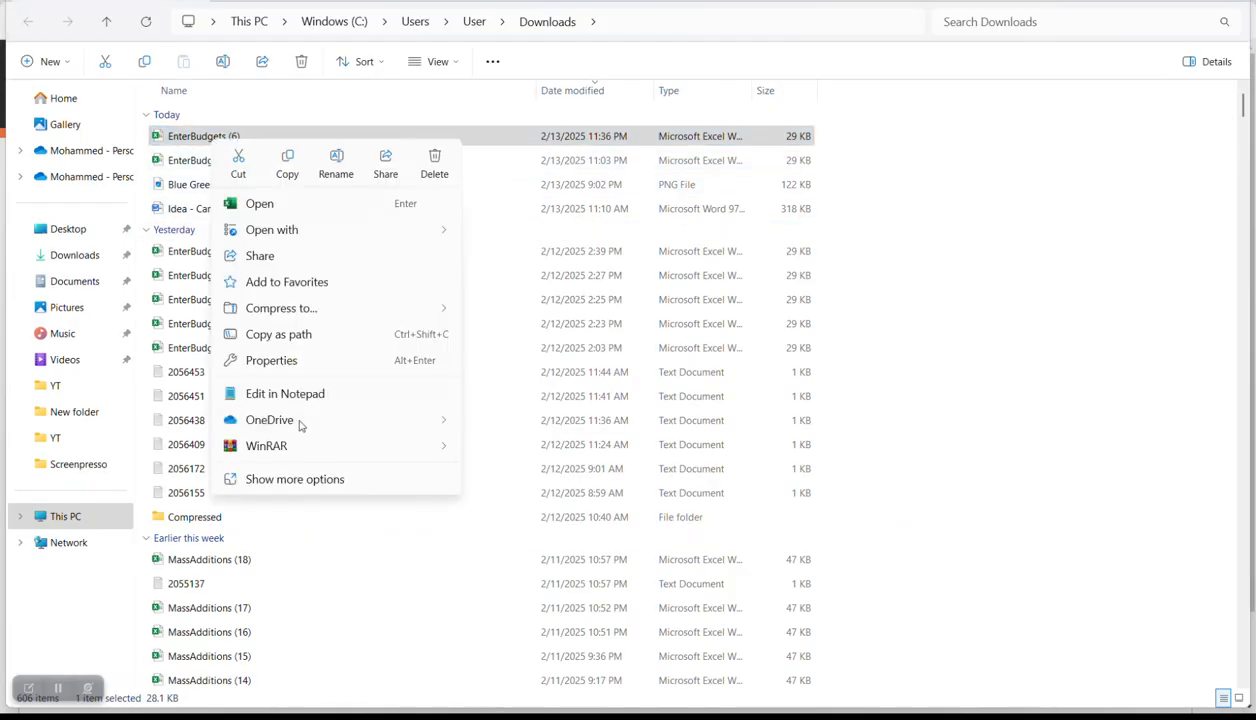
click(270, 361)
click(505, 520)
click(563, 581)
click(431, 581)
double_click(225, 138)
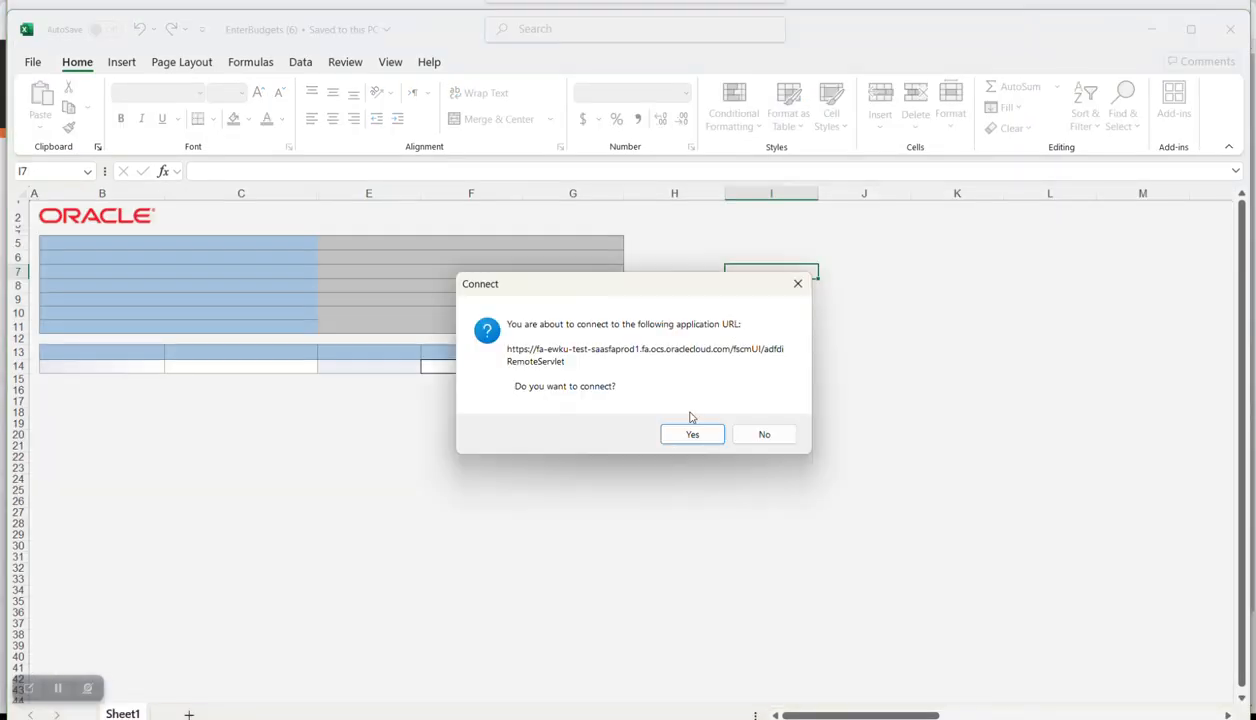
- Agree to connect to Oracle and sign in with the user ID and password
click(691, 431)
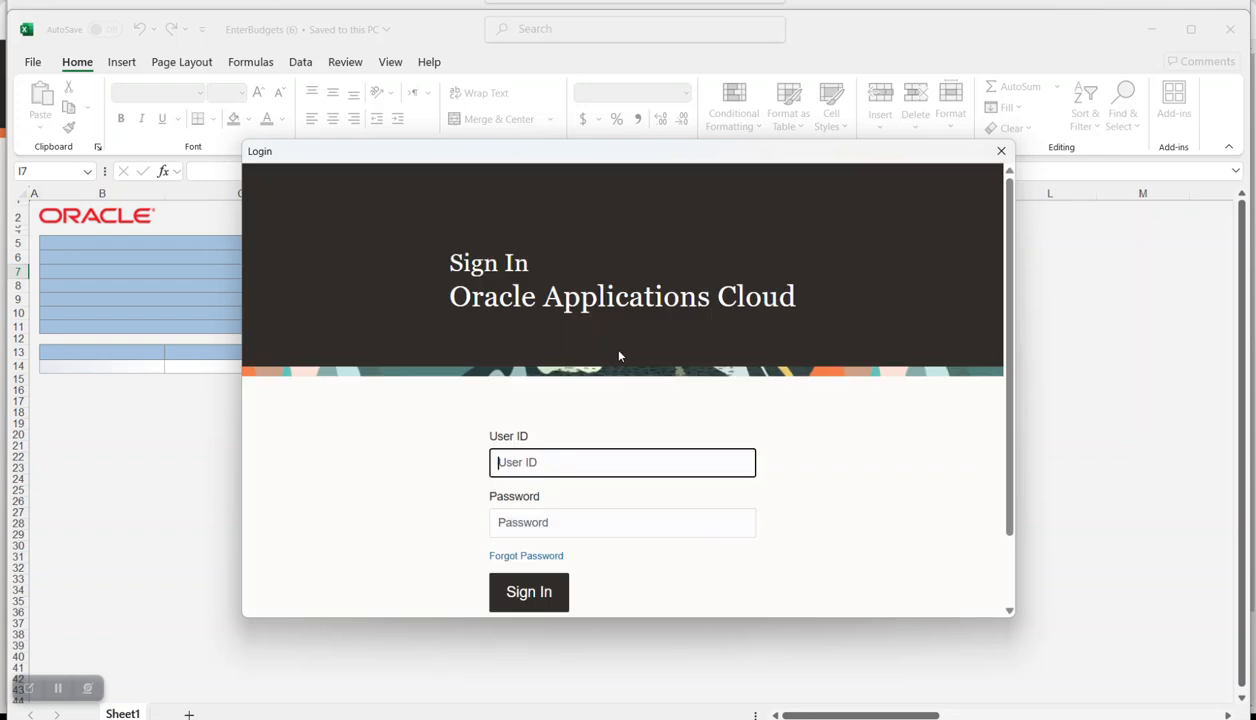
key(Caps_Lock)
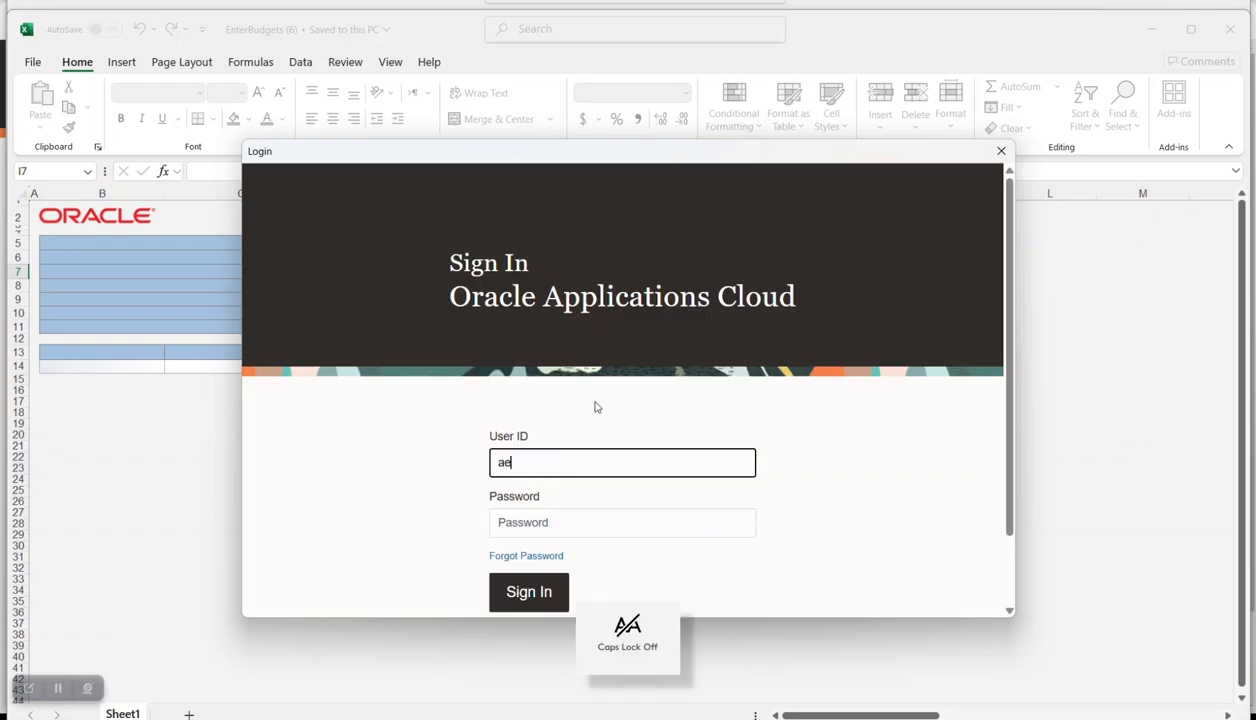
key(Tab)
text(••)
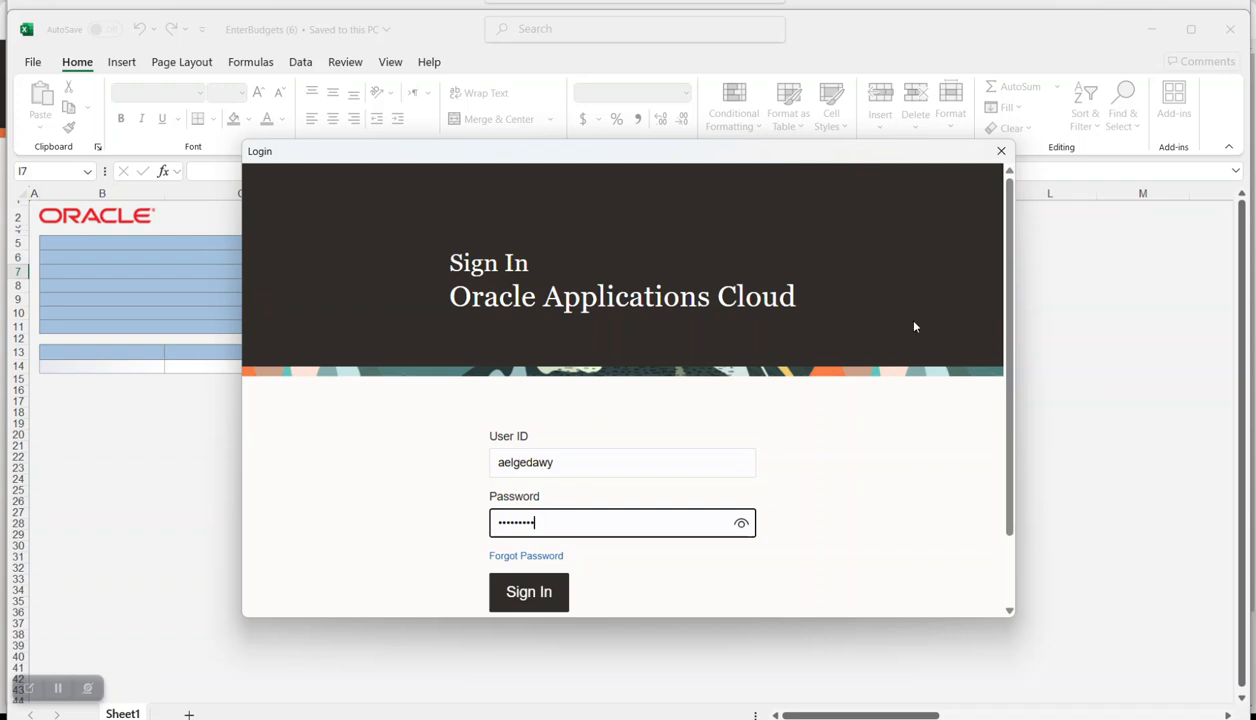
key(Return)
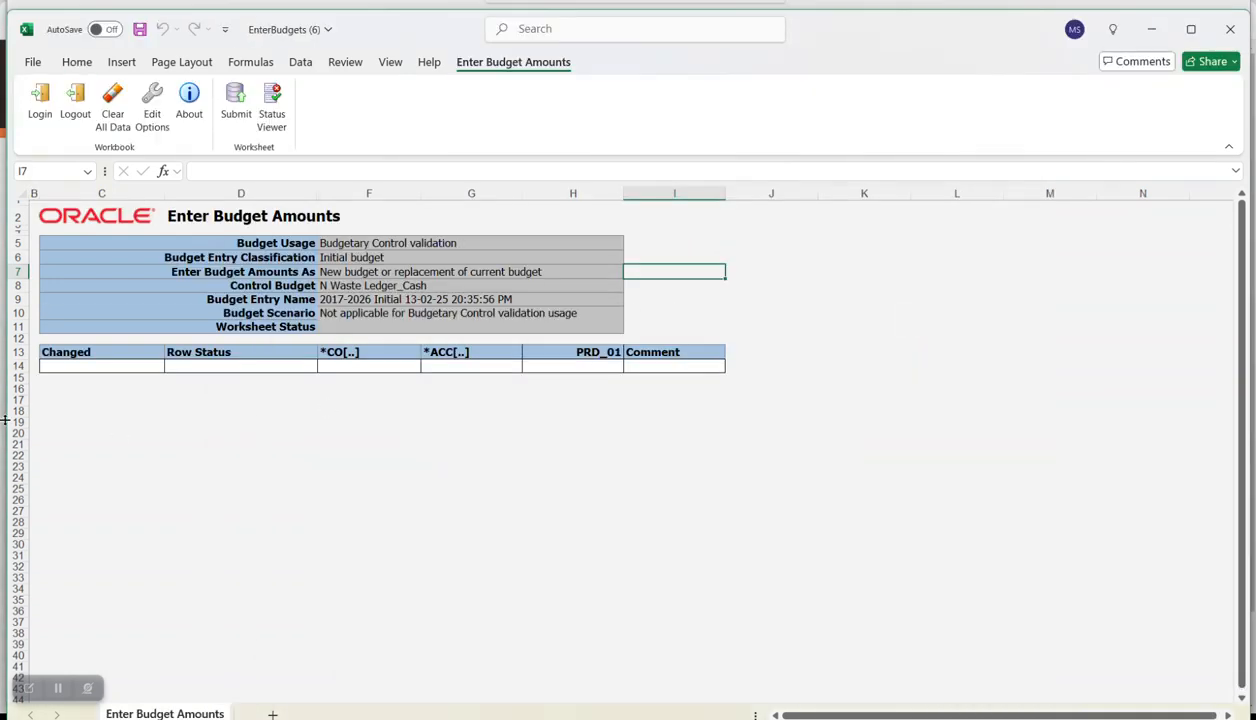
- Insert extra rows so the budget table holds four account rows
right_click(18, 366)
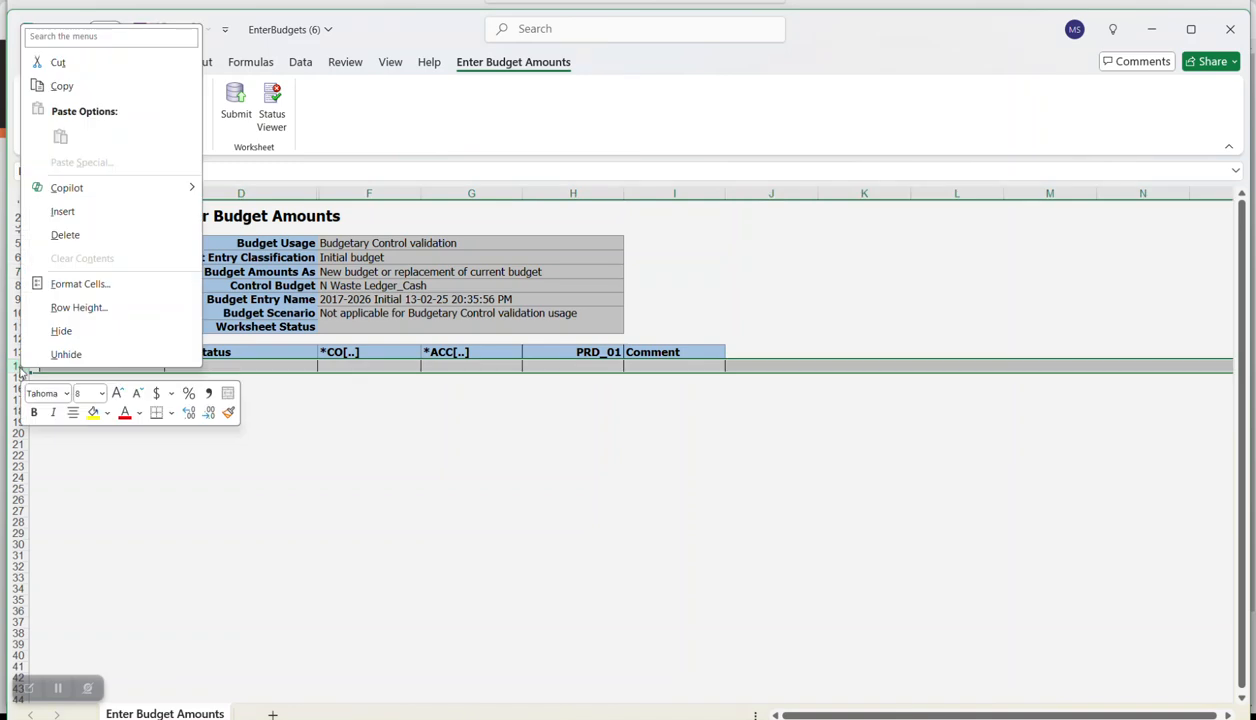
click(70, 211)
right_click(18, 364)
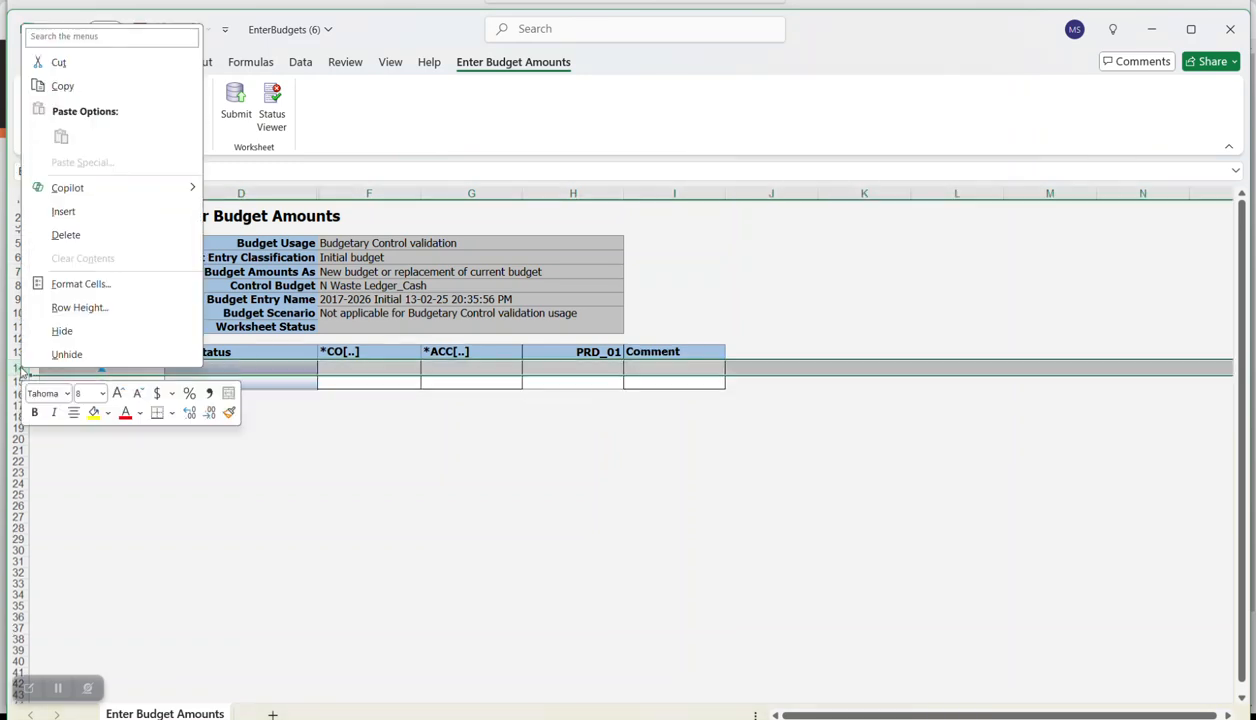
click(55, 210)
right_click(20, 364)
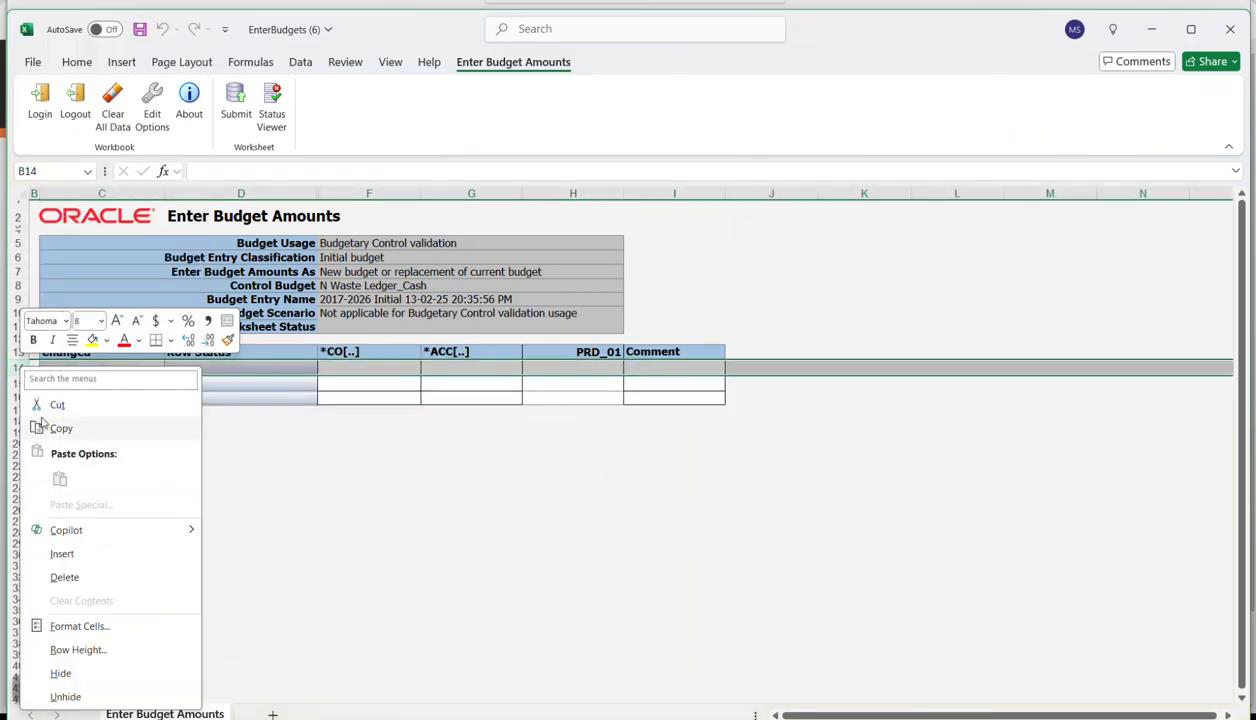
click(61, 553)
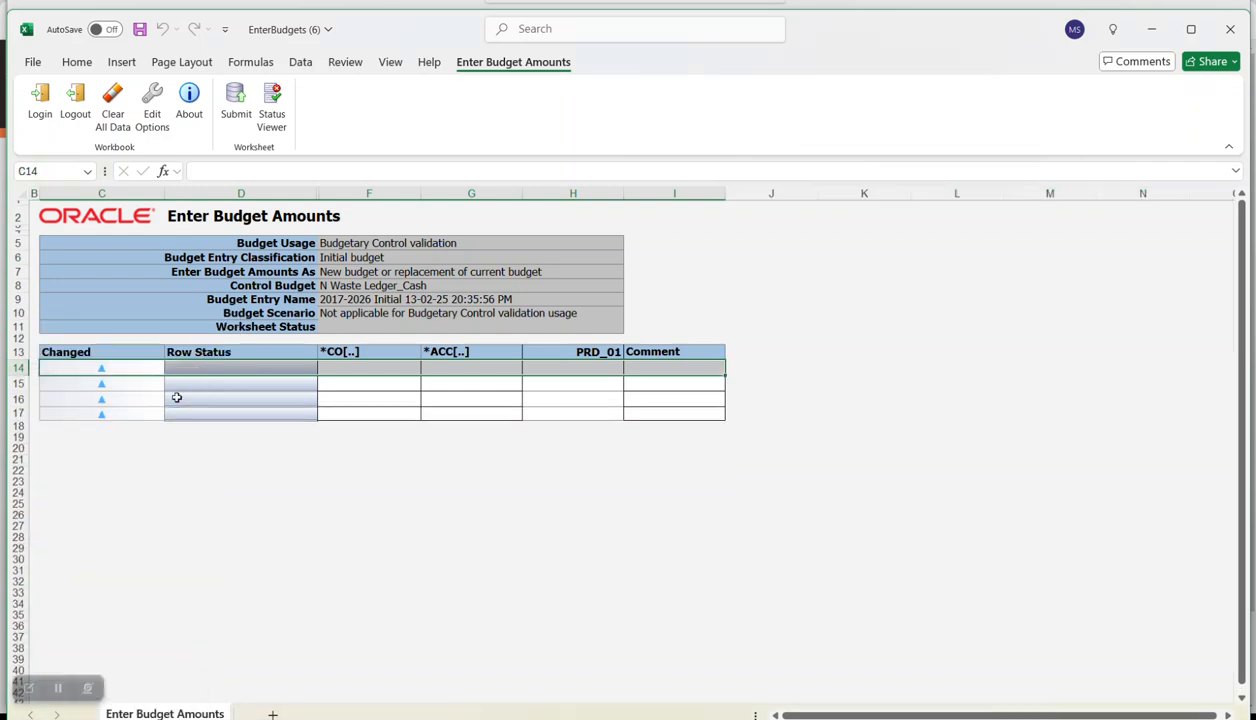
click(342, 367)
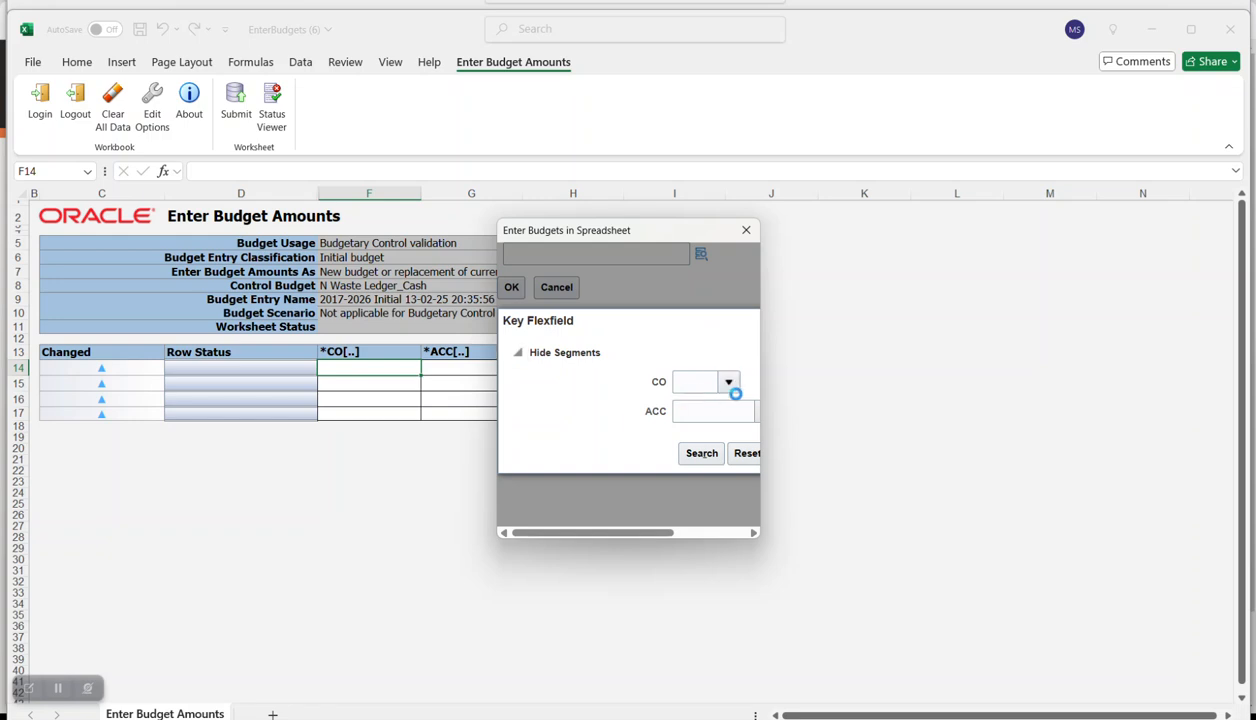
click(727, 388)
click(704, 458)
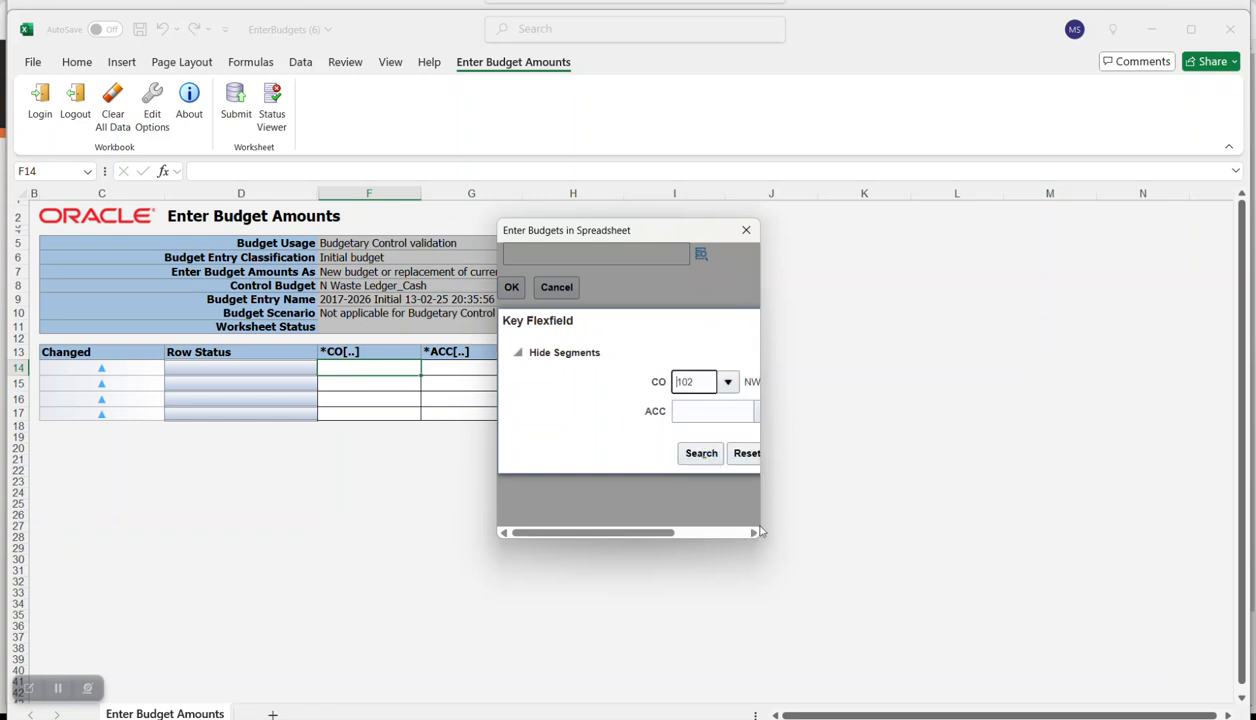
click(722, 437)
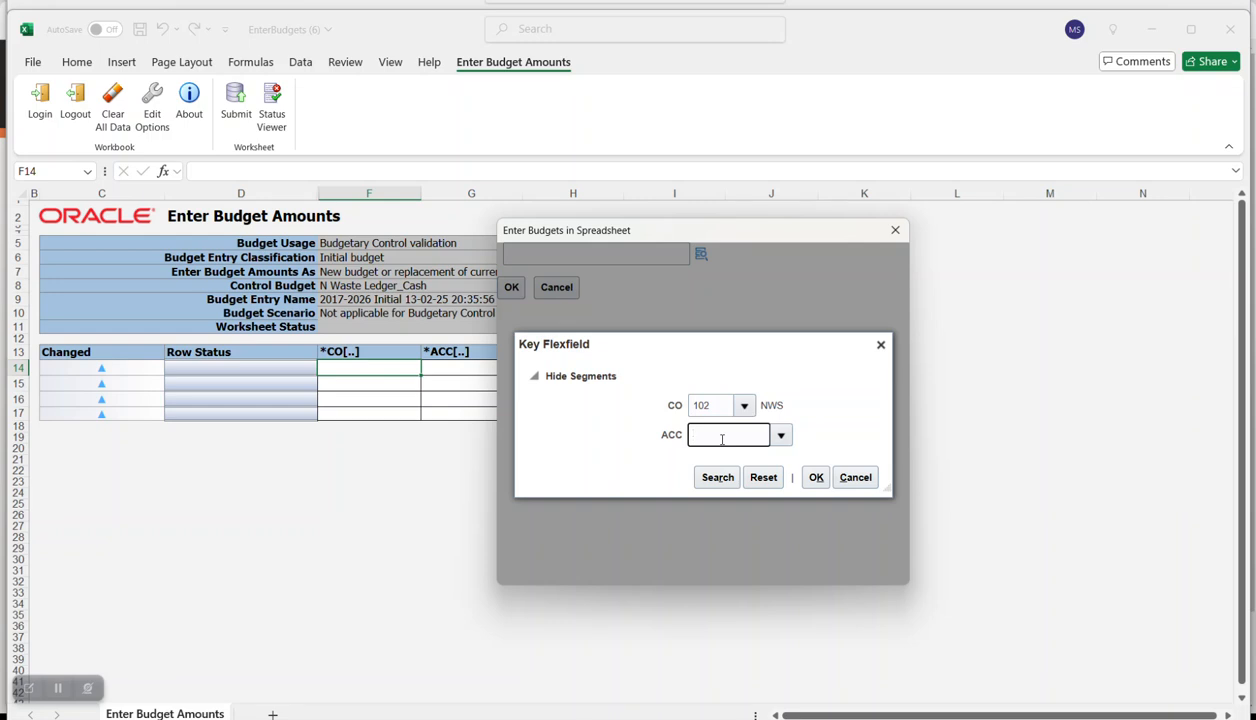
key(alt+Tab)
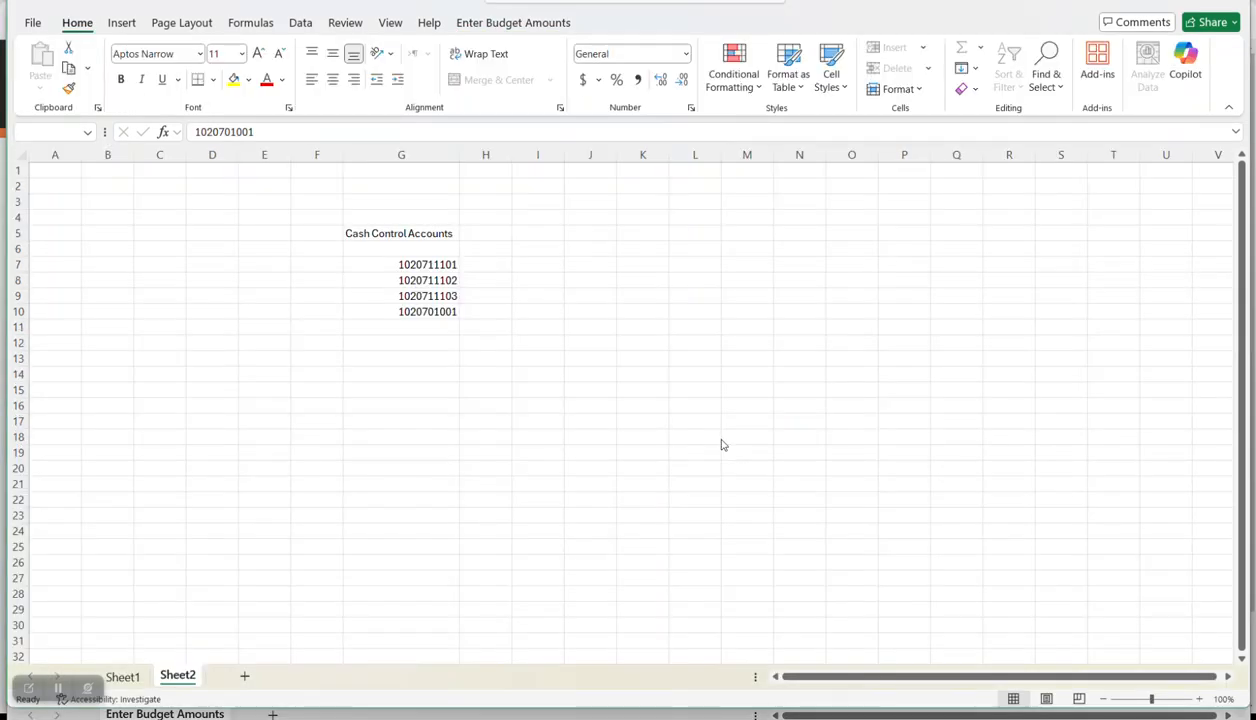
key(alt+Tab)
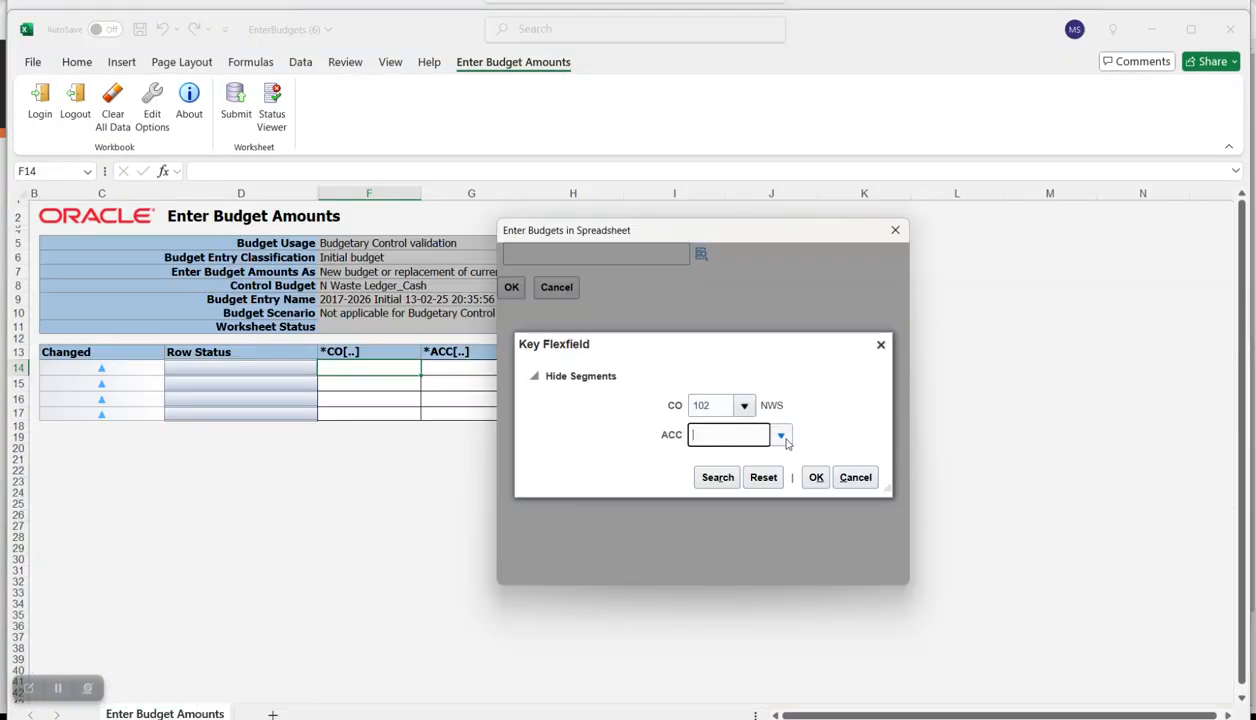
text(102)
key(alt+Tab)
key(alt+Tab)
text(20)
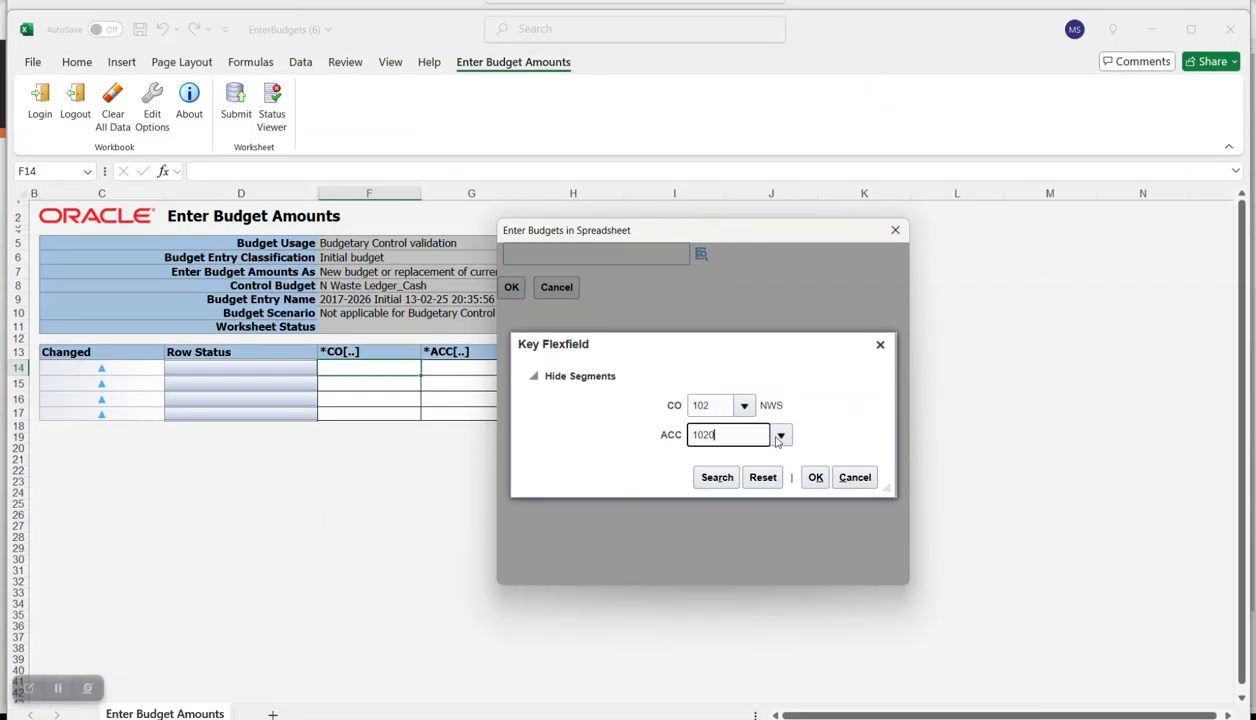
text(7111)
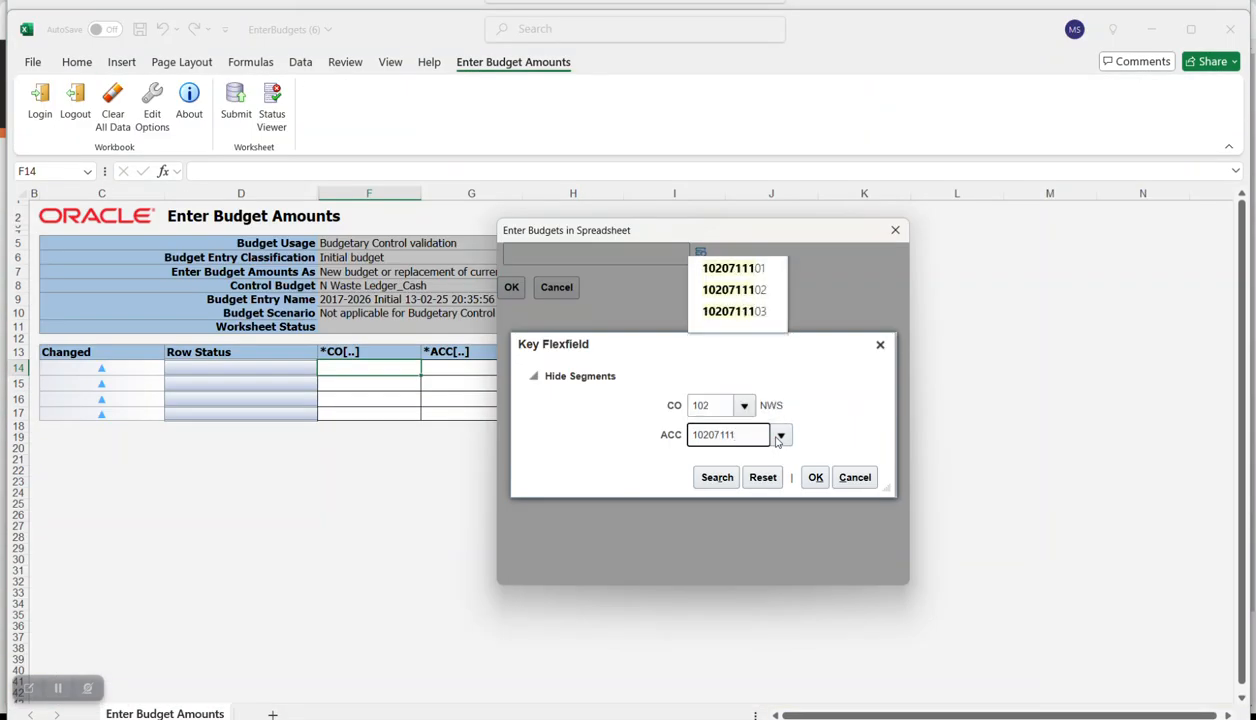
click(736, 464)
click(812, 478)
click(512, 287)
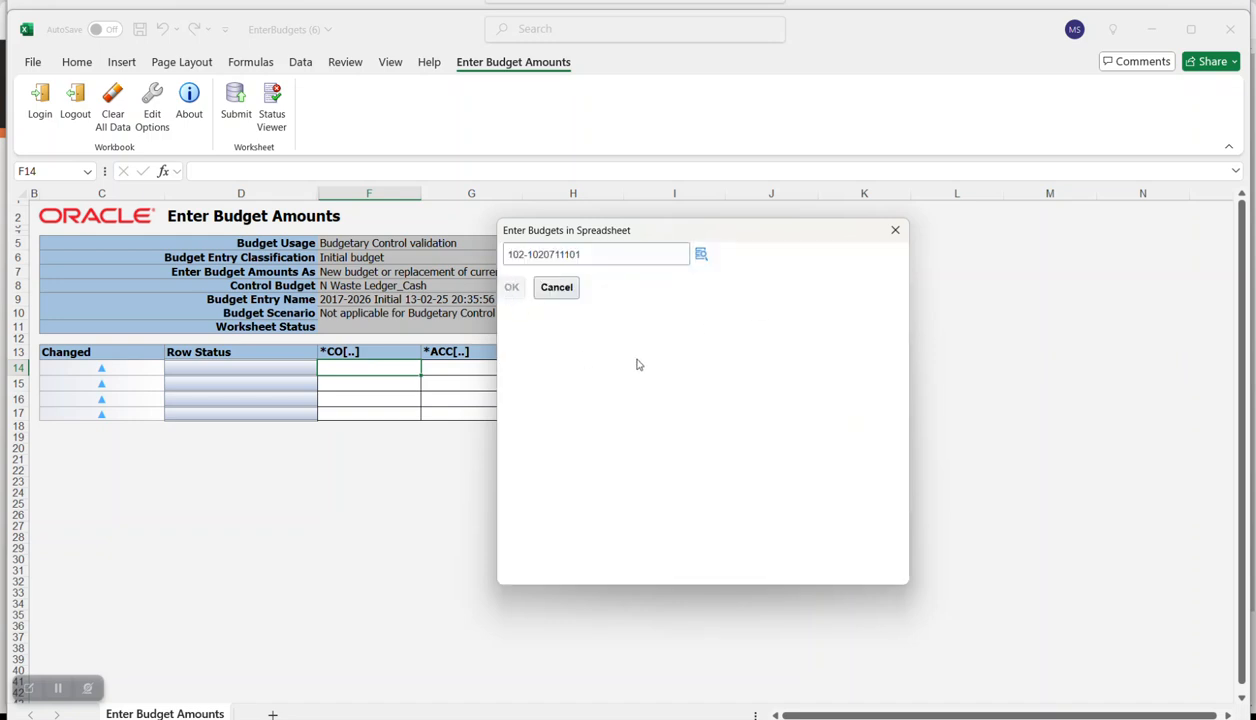
click(603, 373)
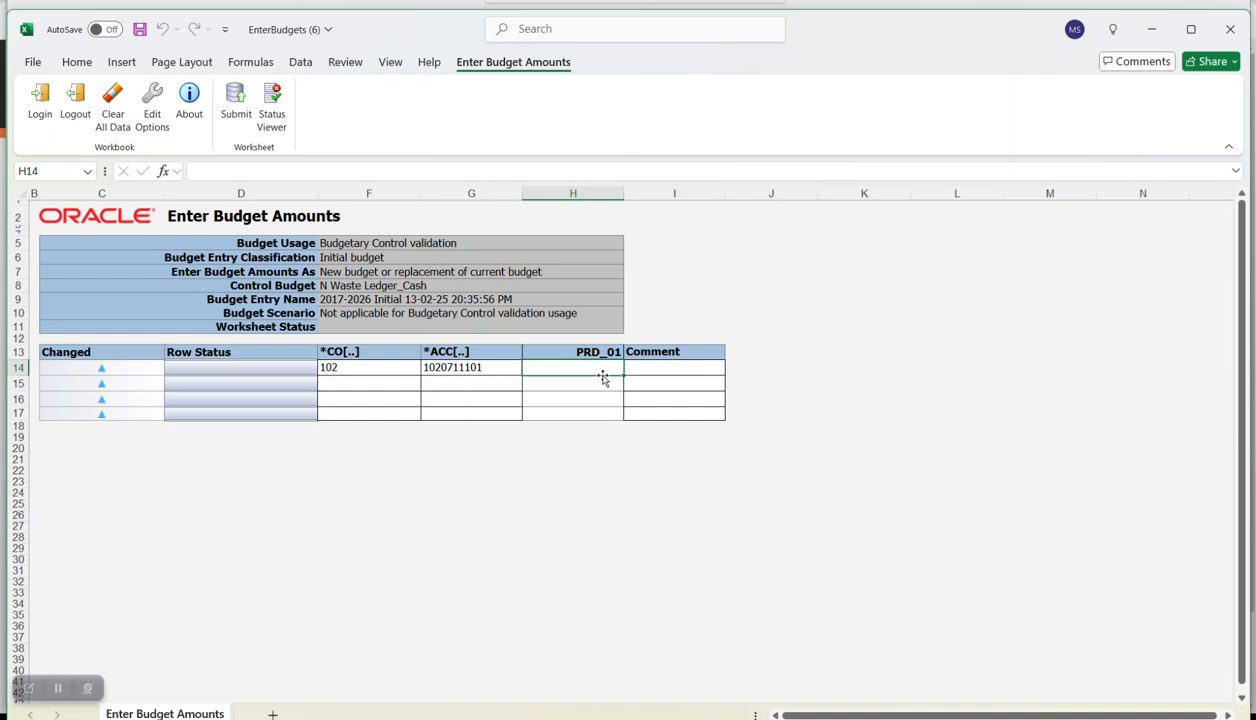
- Enter 25,000 in H14 and copy company and account F14:G14 into rows 15–17
text(25,0)
text(000)
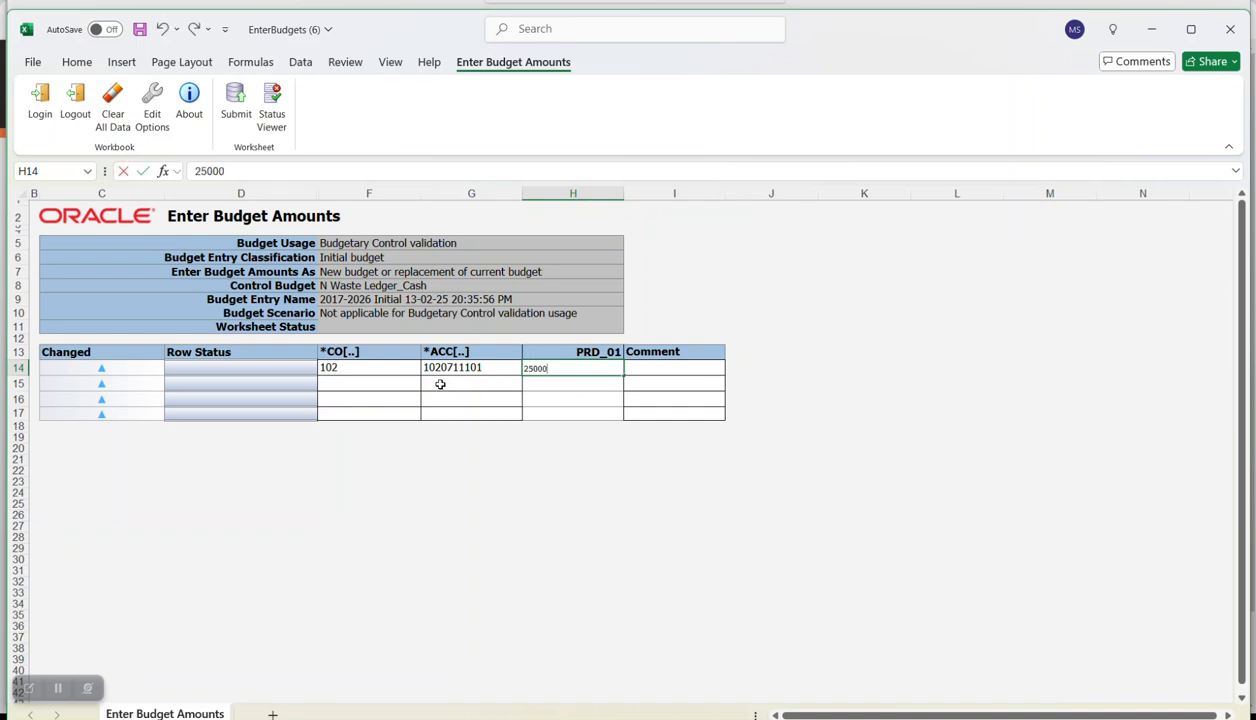
click(369, 384)
drag(433, 368, 465, 366)
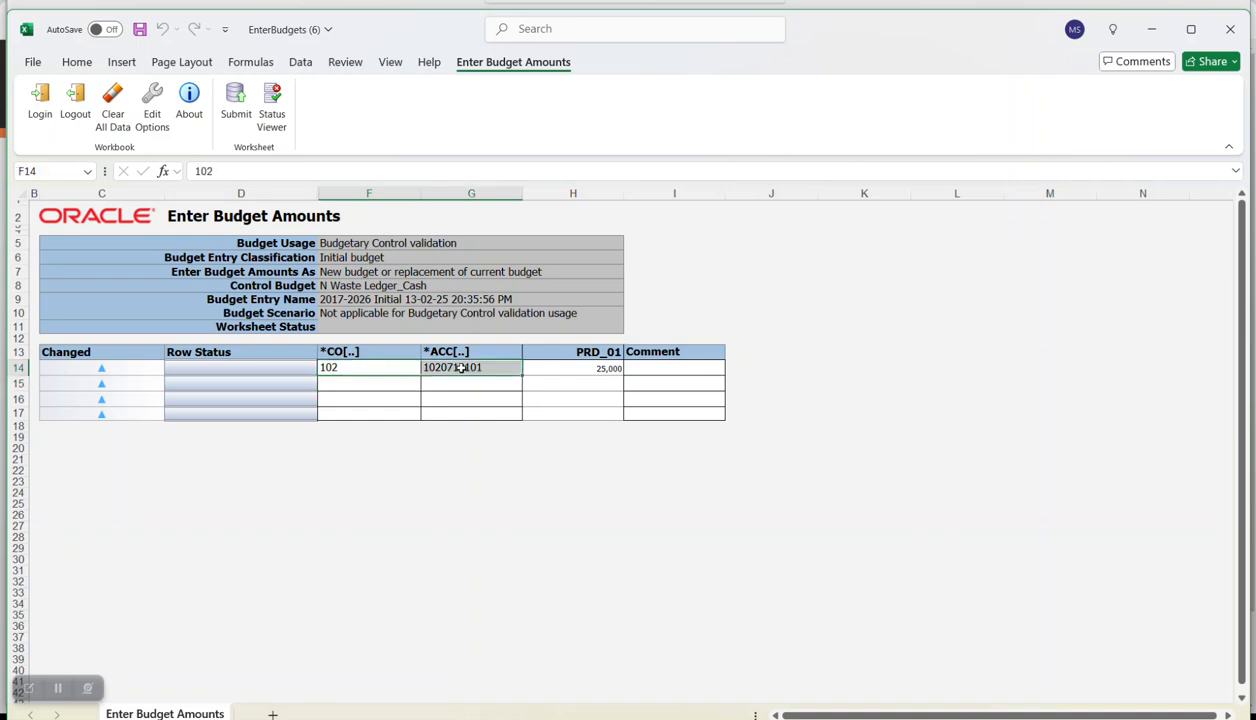
key(ctrl+c)
drag(381, 384, 397, 411)
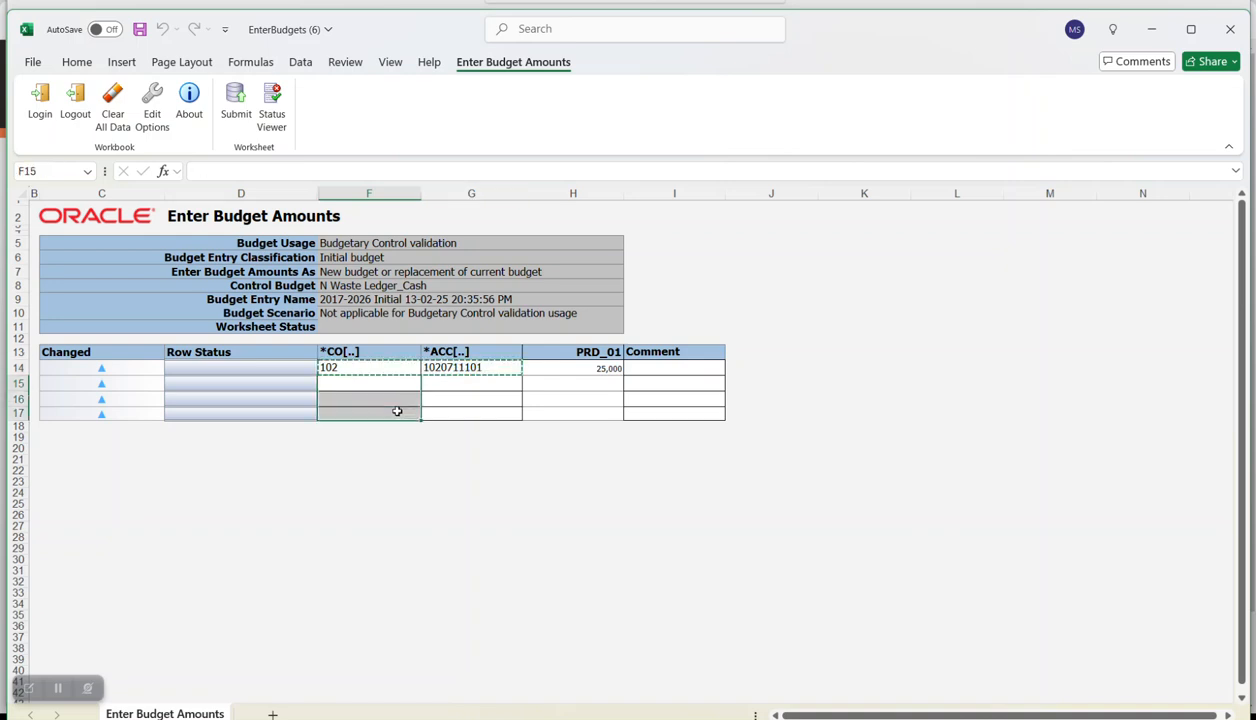
key(ctrl+v)
click(487, 384)
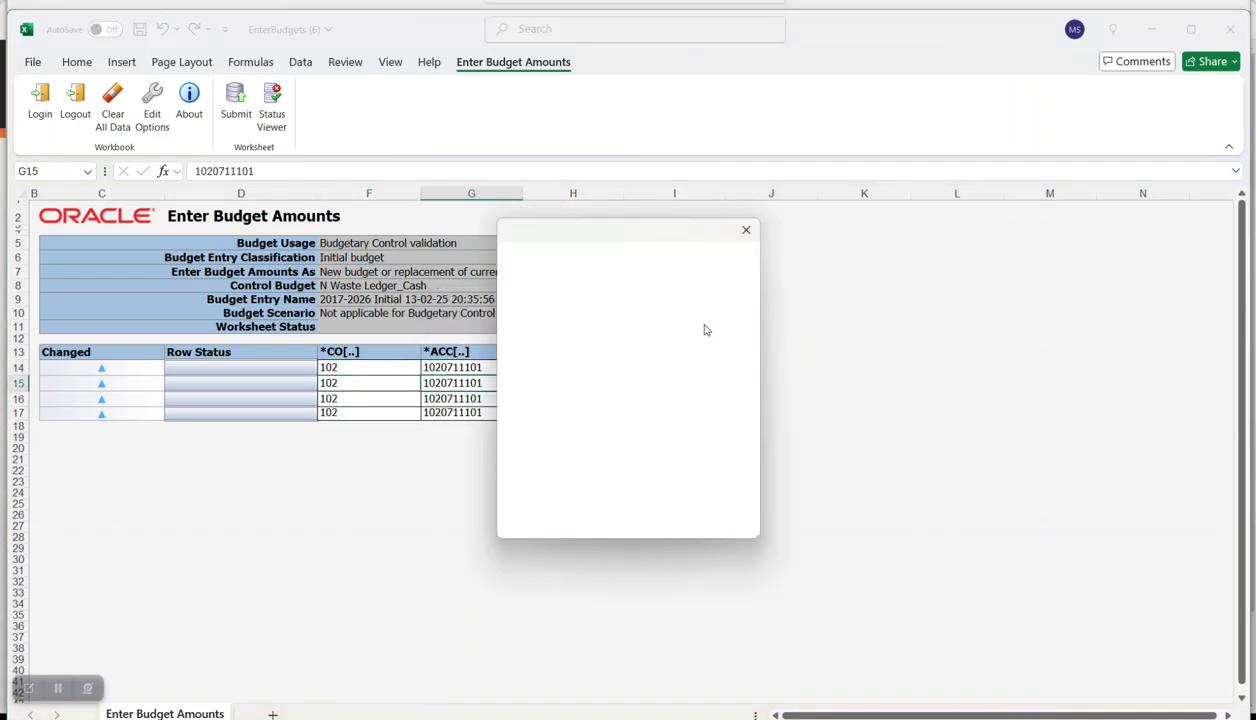
click(741, 229)
click(269, 171)
key(BackSpace)
text(2)
click(480, 398)
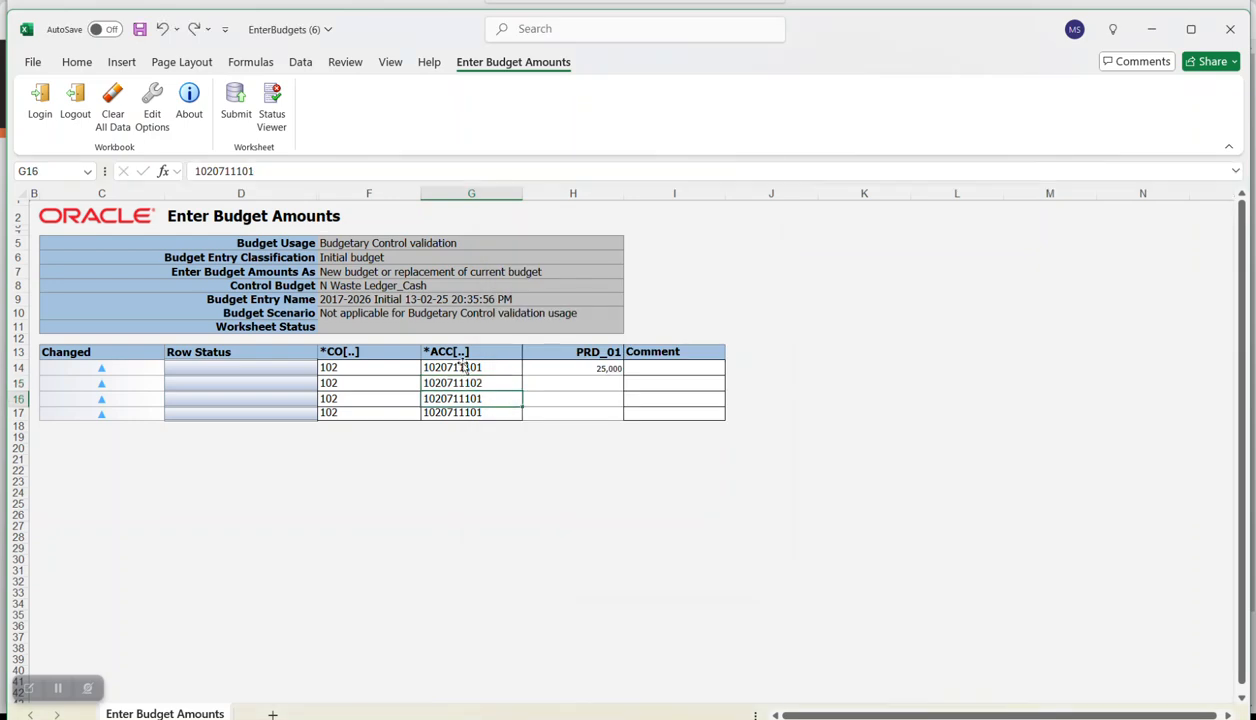
click(288, 171)
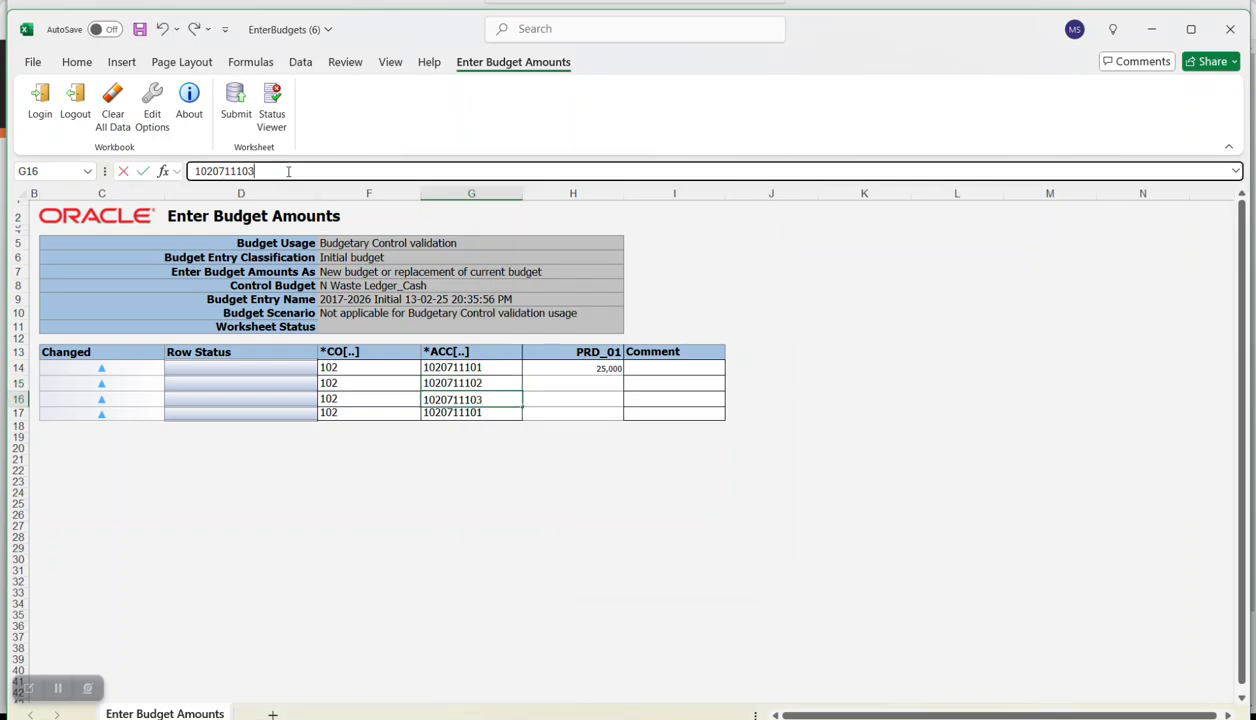
click(461, 416)
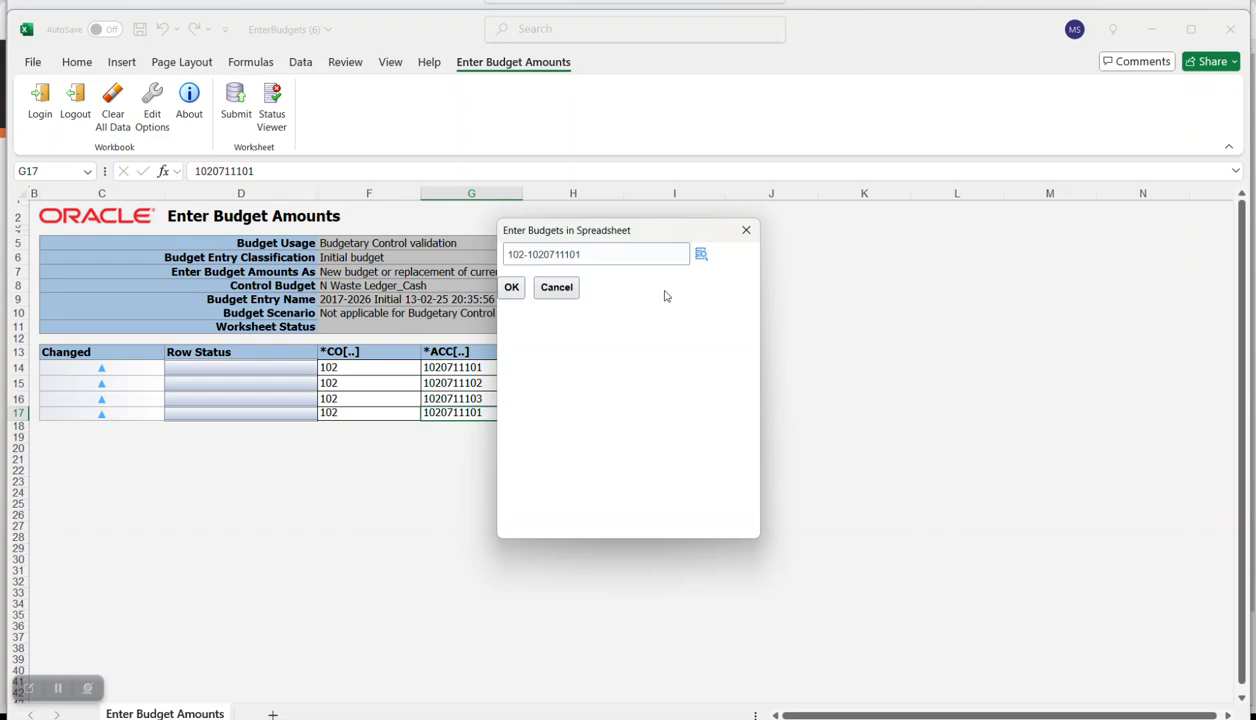
click(701, 254)
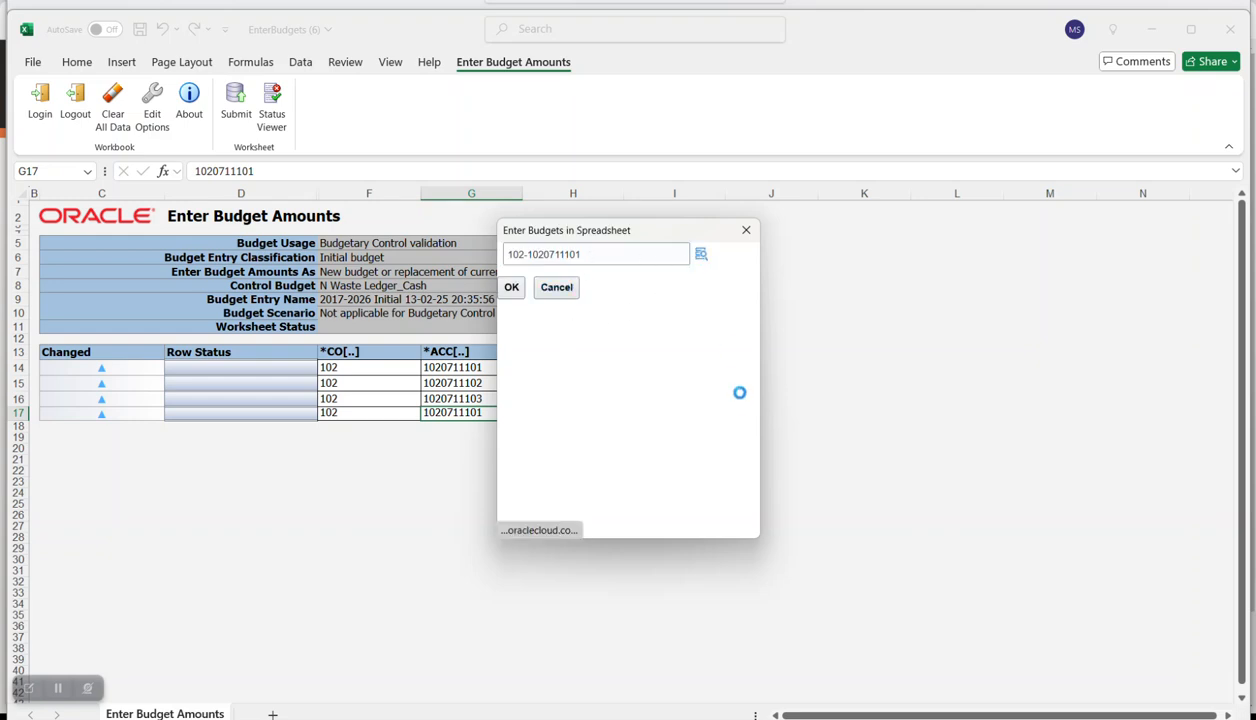
click(741, 408)
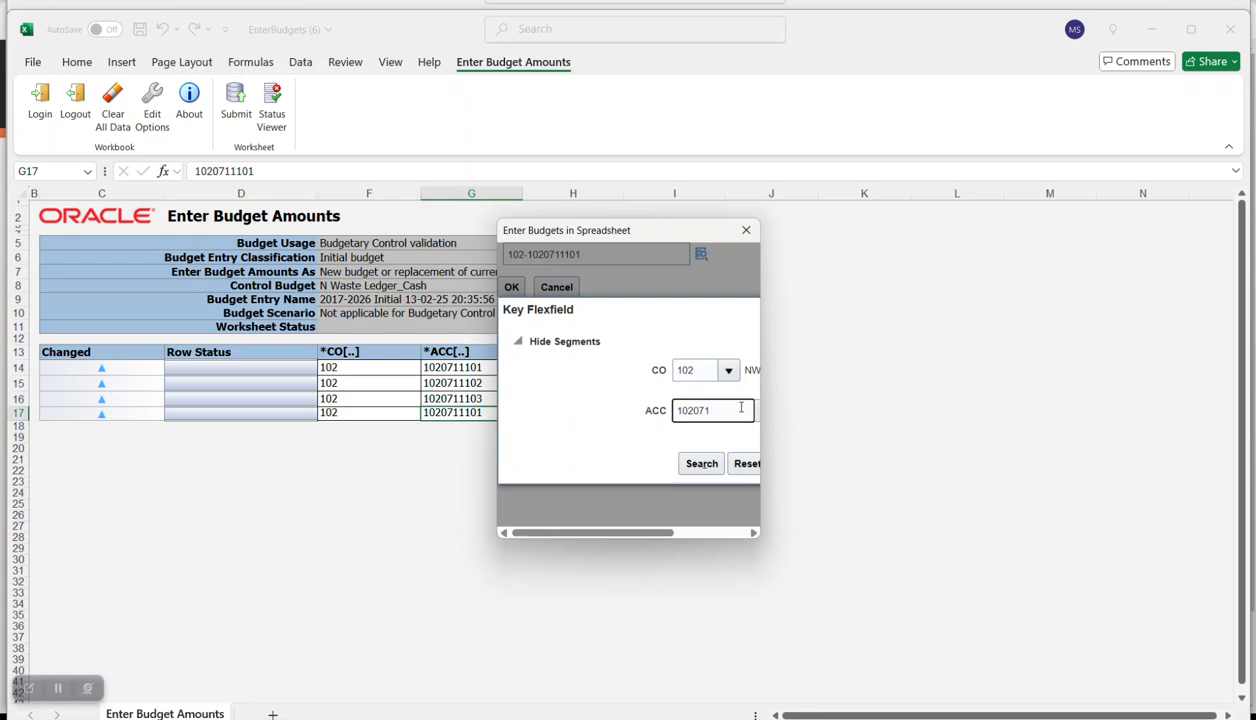
key(alt+Tab)
key(alt+Tab)
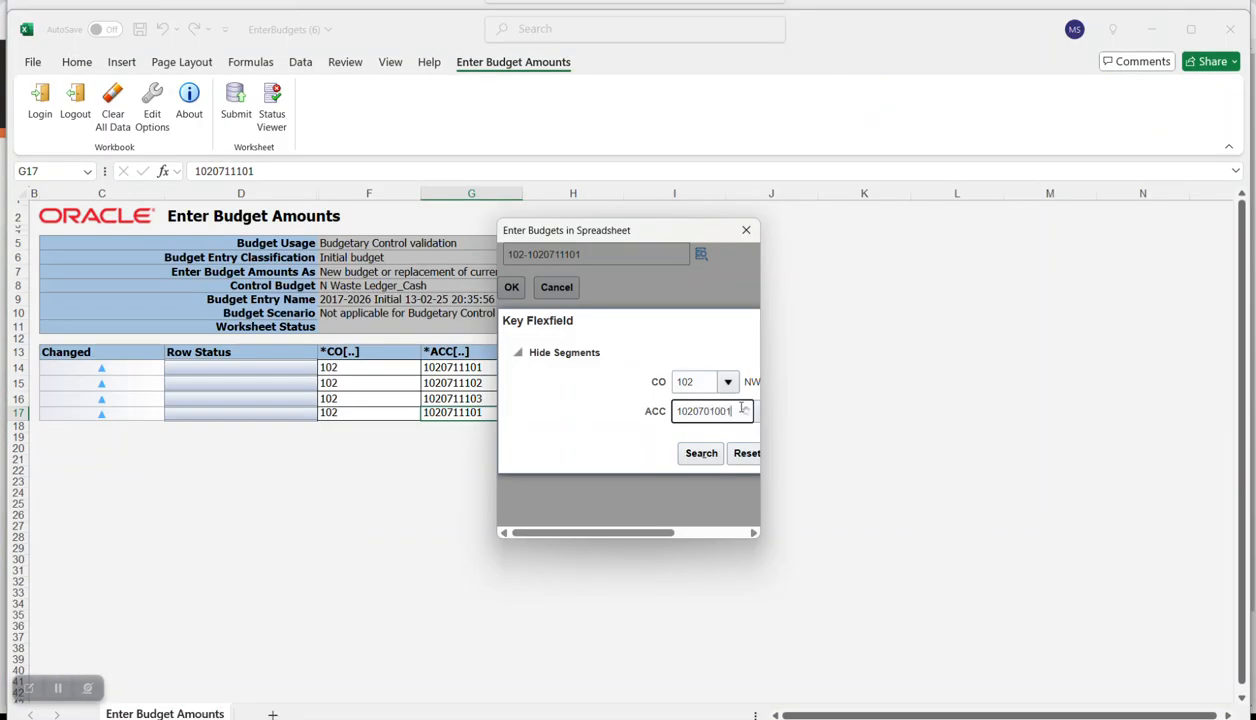
click(700, 438)
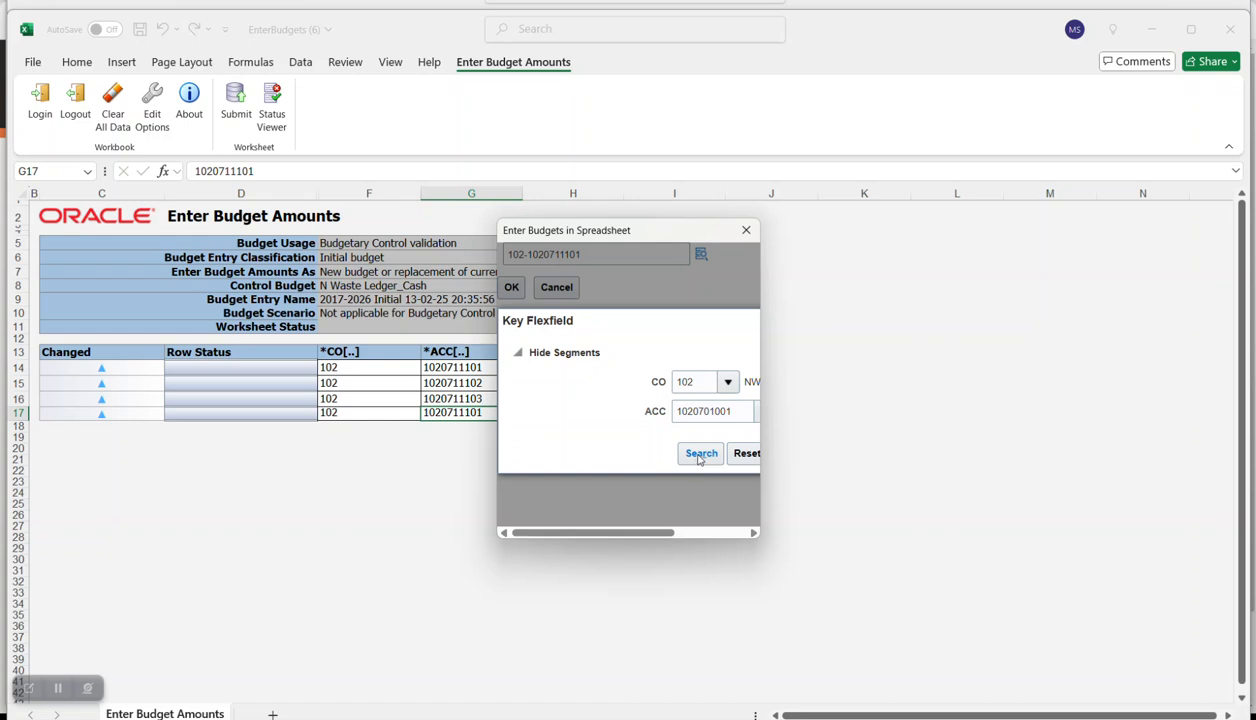
click(700, 455)
click(684, 465)
click(511, 290)
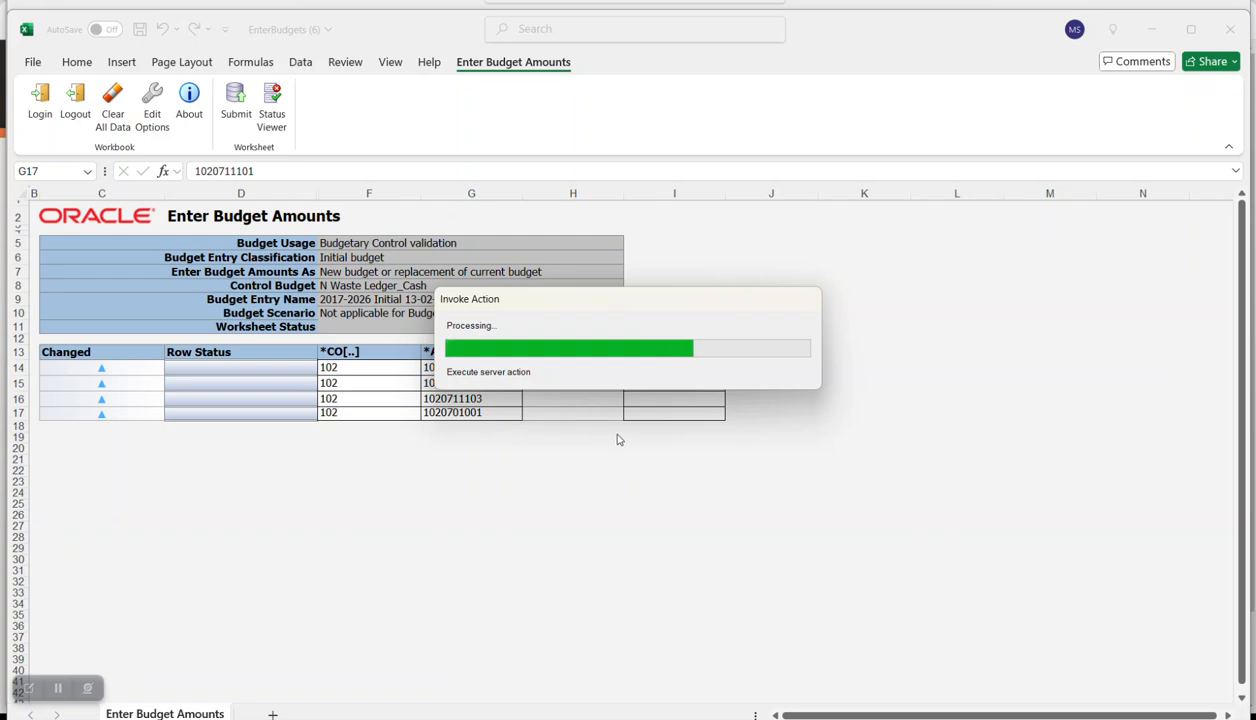
- Copy the 25,000 amount from H14 into H15:H17 so all four cash accounts carry 25,000
click(607, 383)
click(602, 367)
key(ctrl+c)
drag(600, 387, 594, 412)
key(ctrl+v)
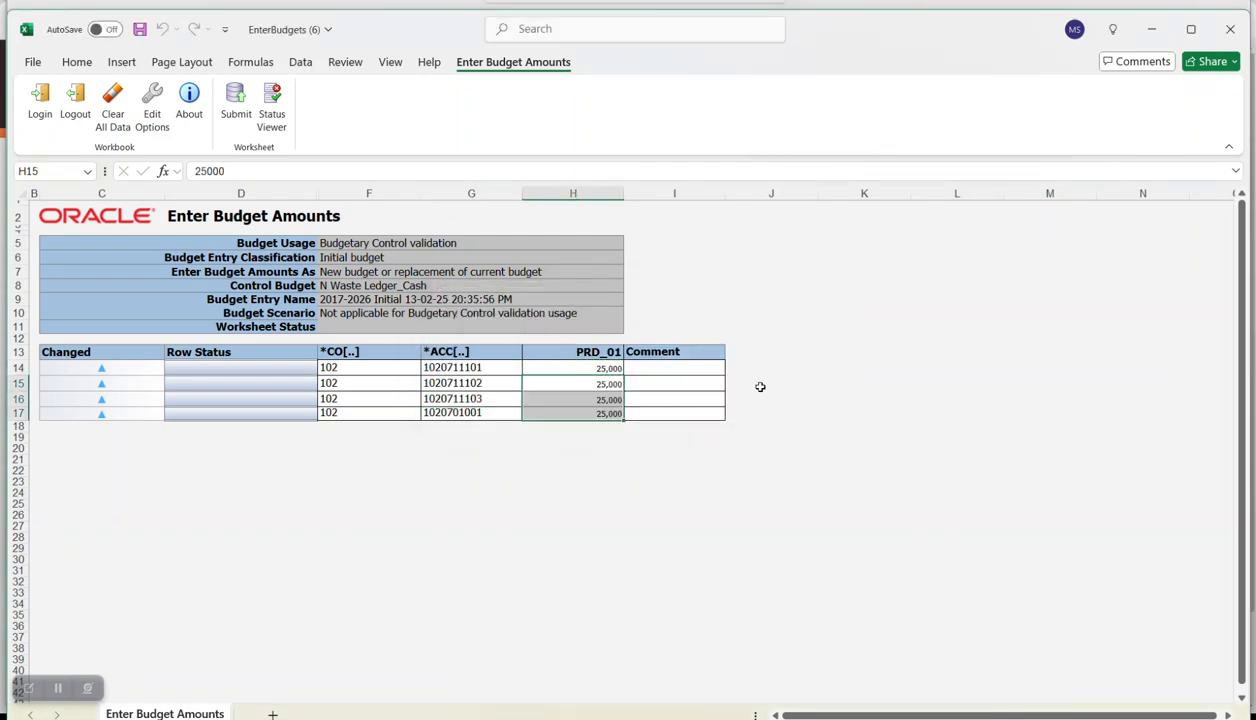
click(760, 387)
click(508, 215)
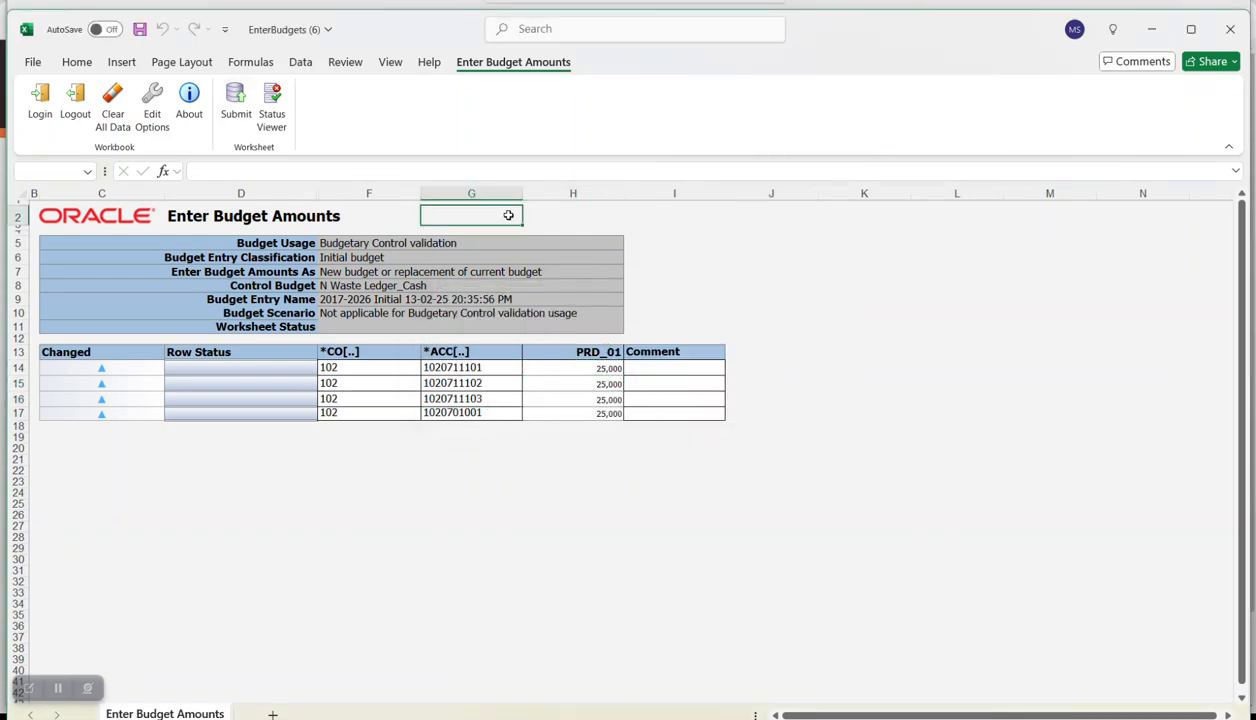
- Submit the budget rows to Fusion with the default upload options, then minimize the workbook
click(236, 100)
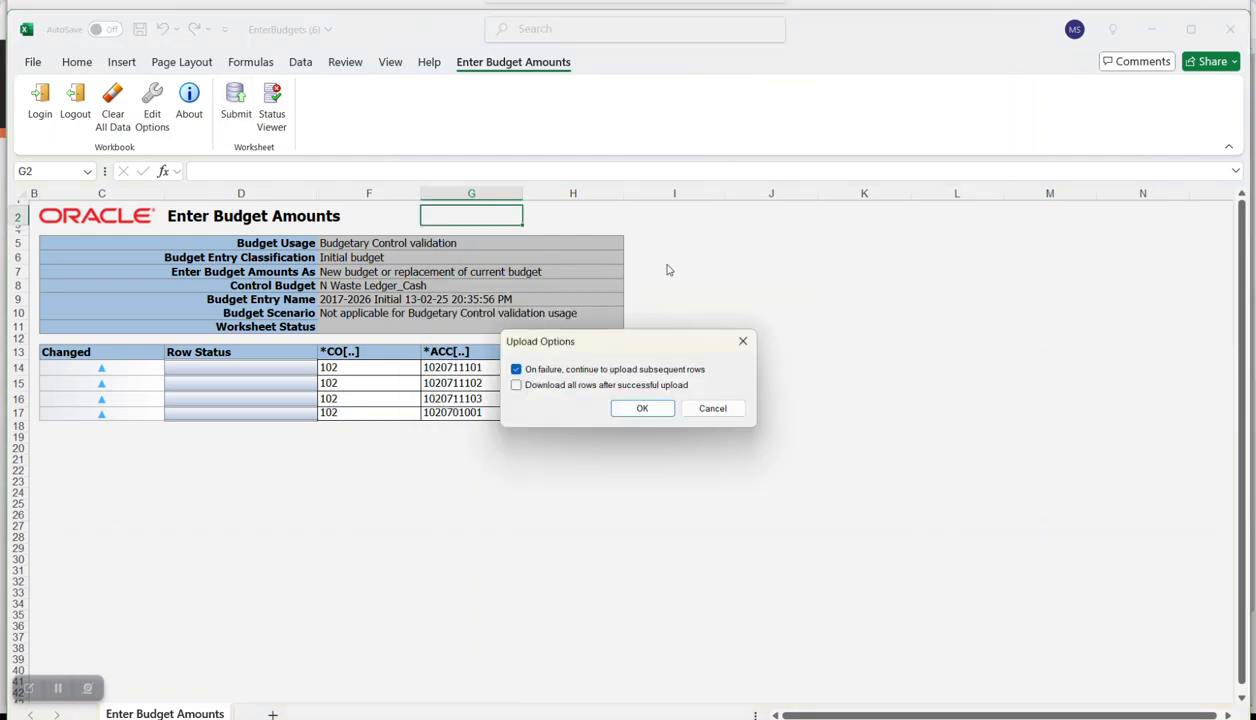
click(645, 408)
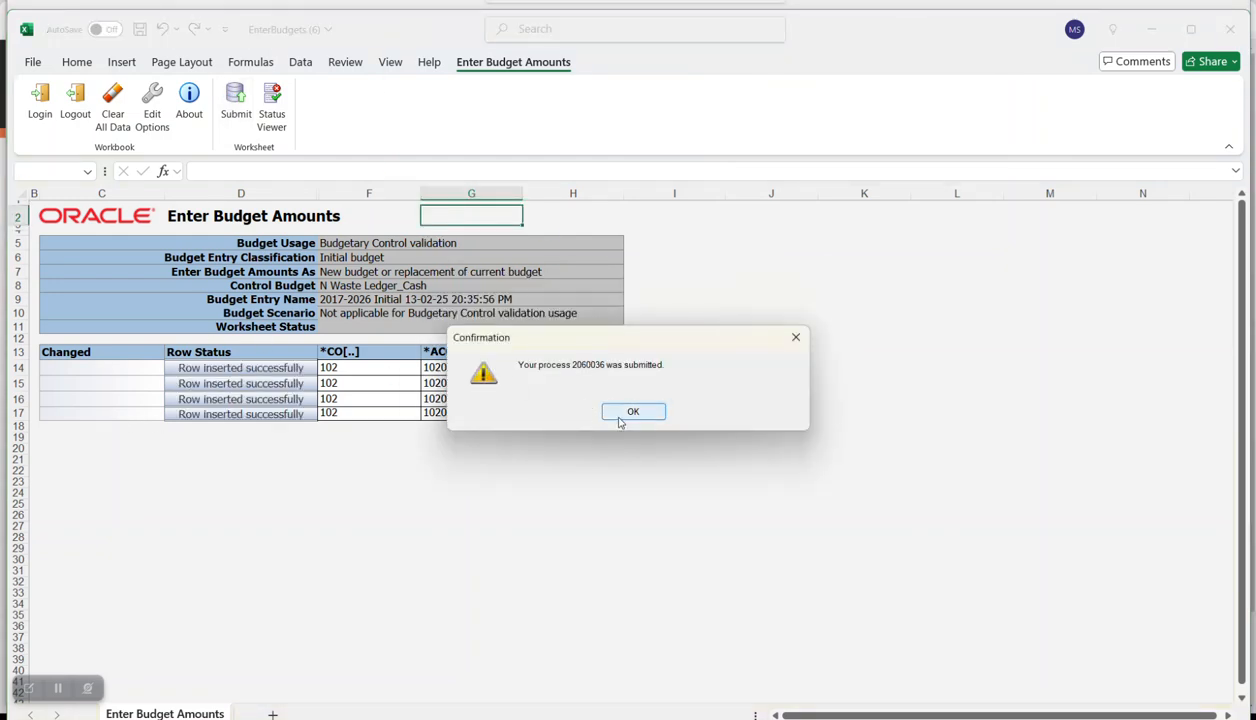
click(631, 412)
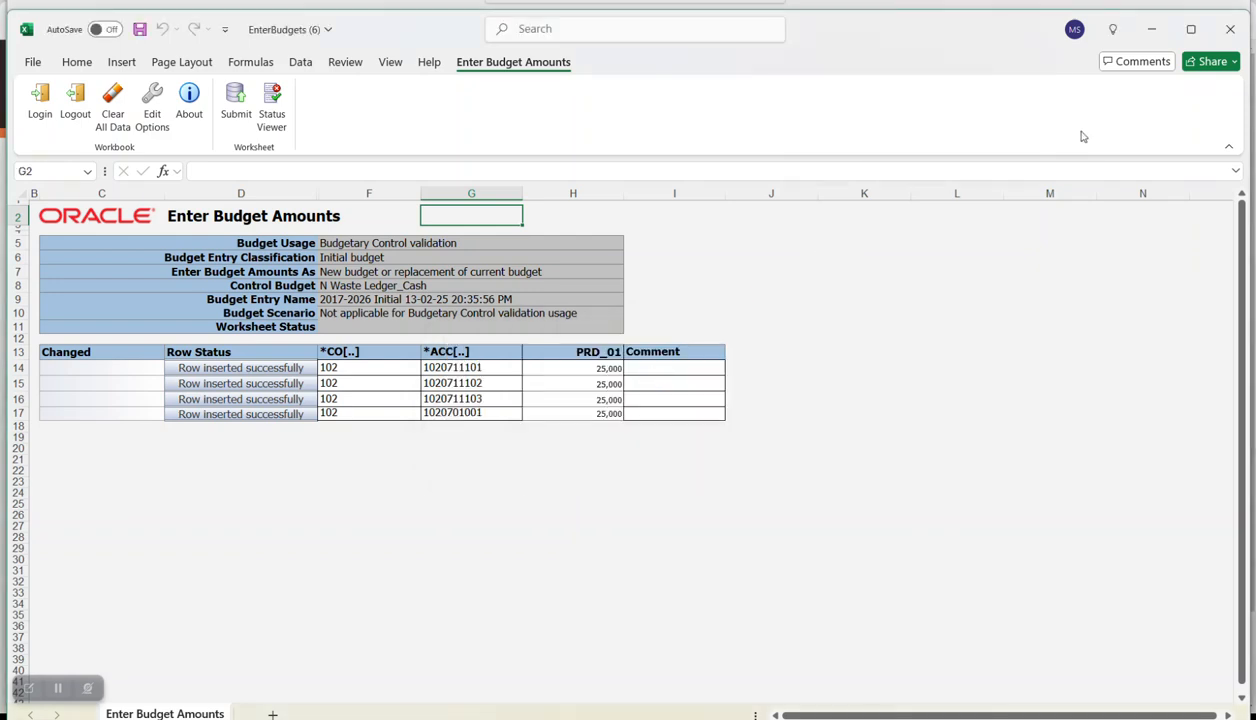
click(1152, 31)
- Switch to Fusion, open Monitor Processes and refresh to show Import Budgets from Spreadsheet process 2060036 running
key(alt+Tab)
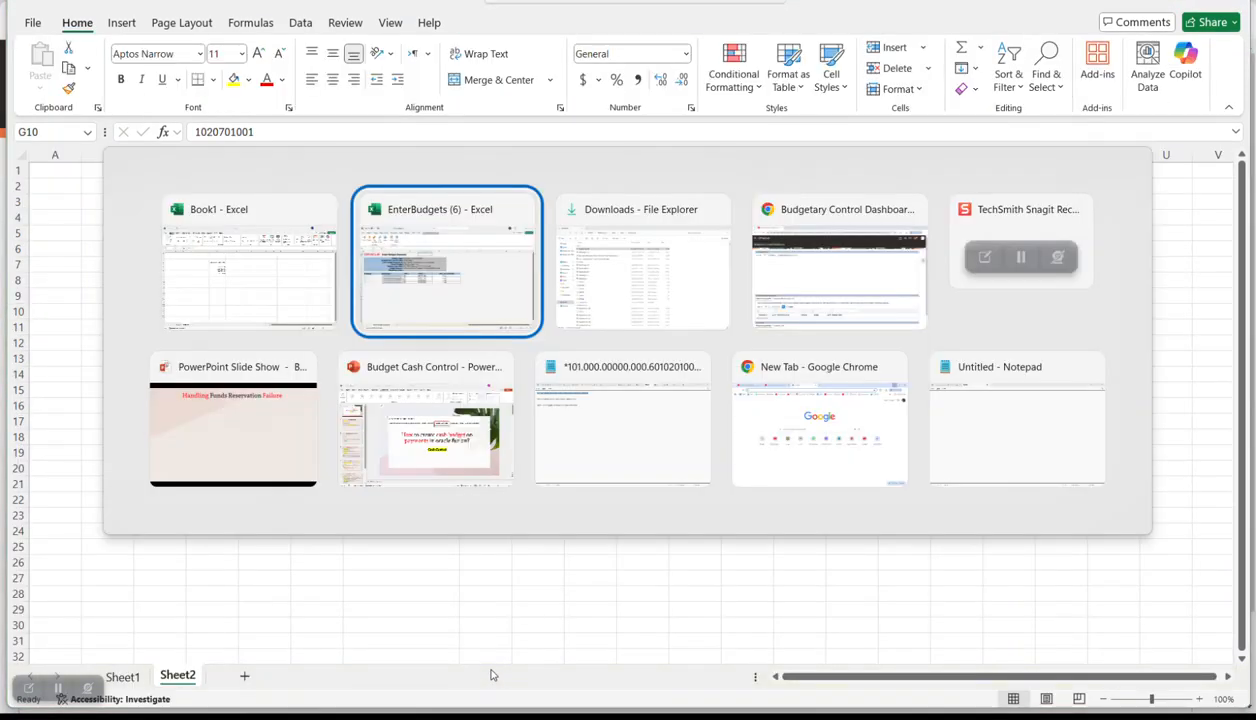
key(Tab)
key(Tab)
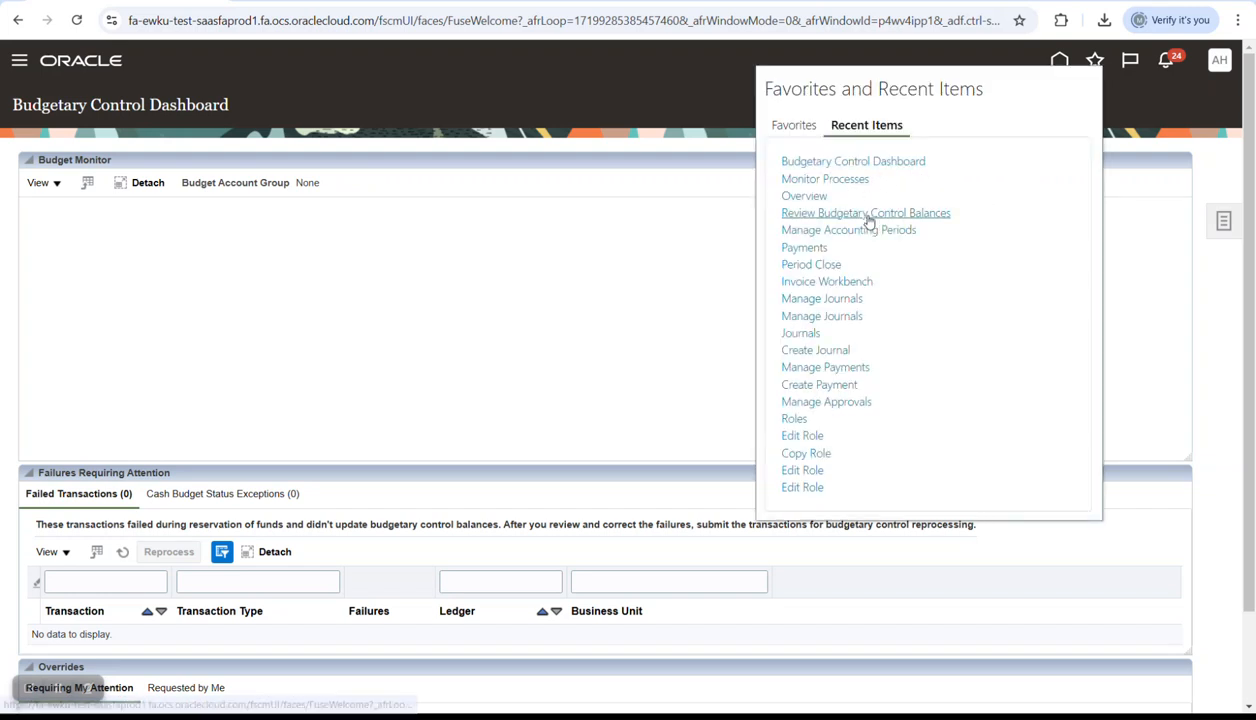
click(838, 178)
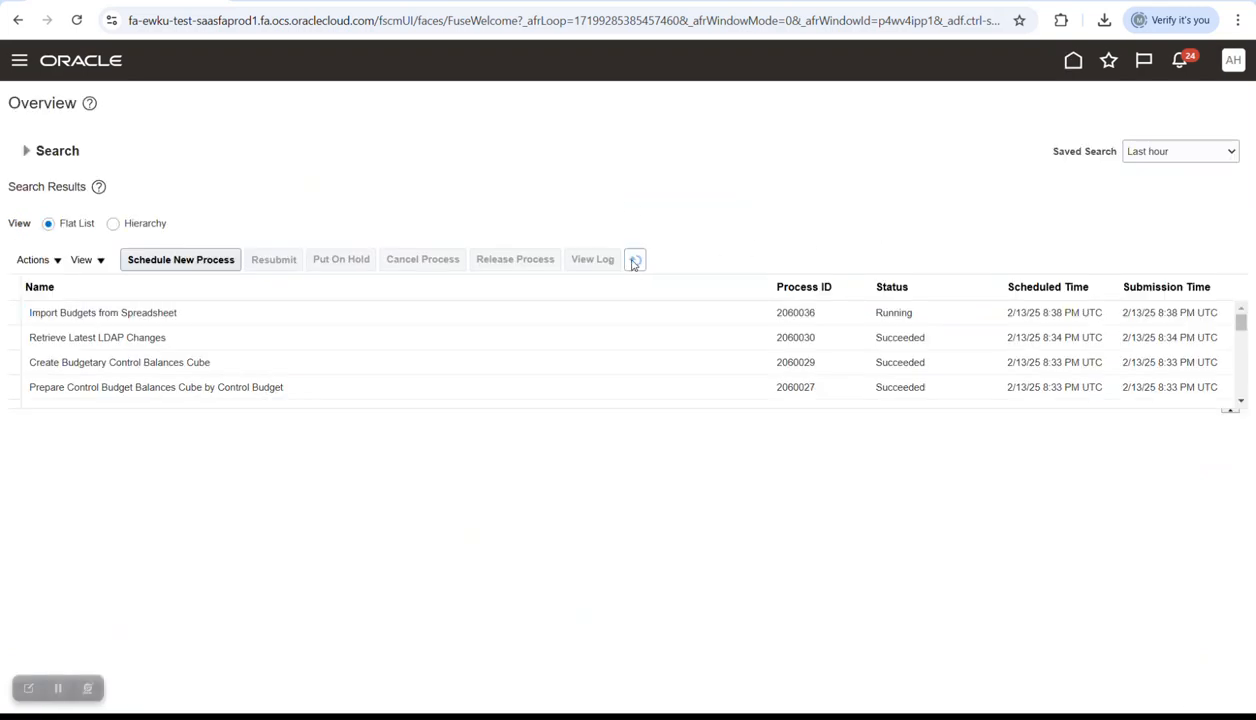
click(635, 261)
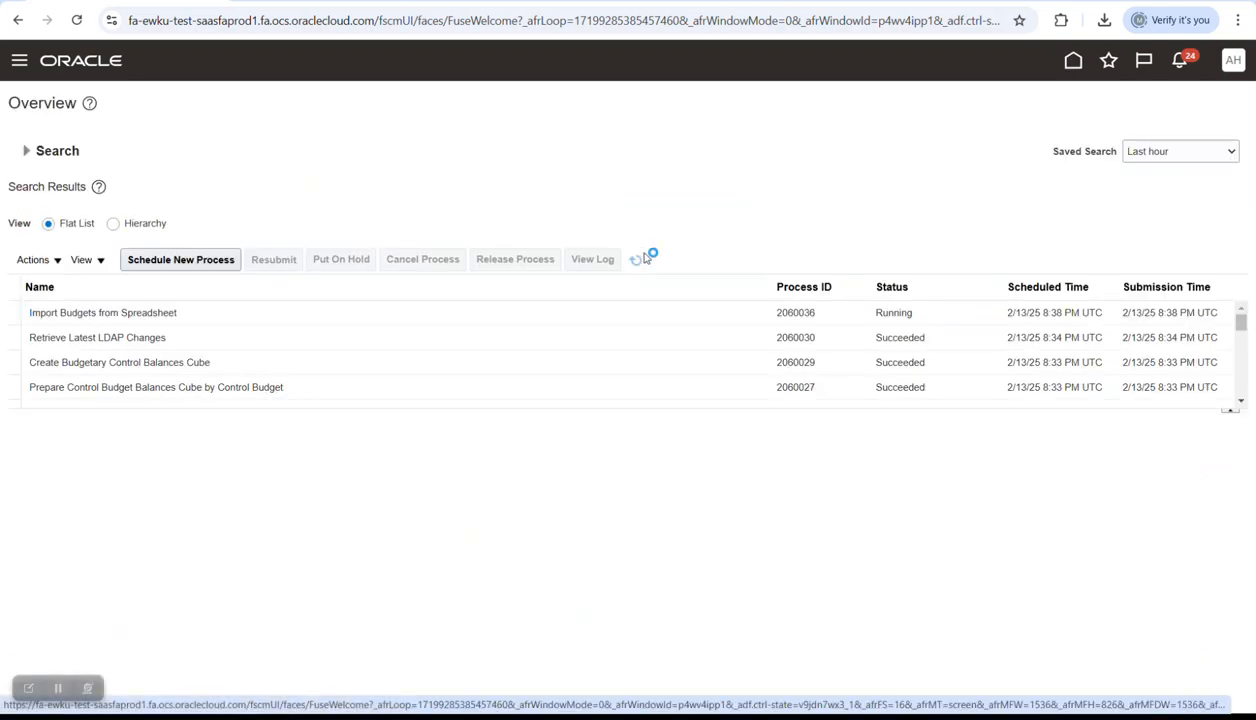
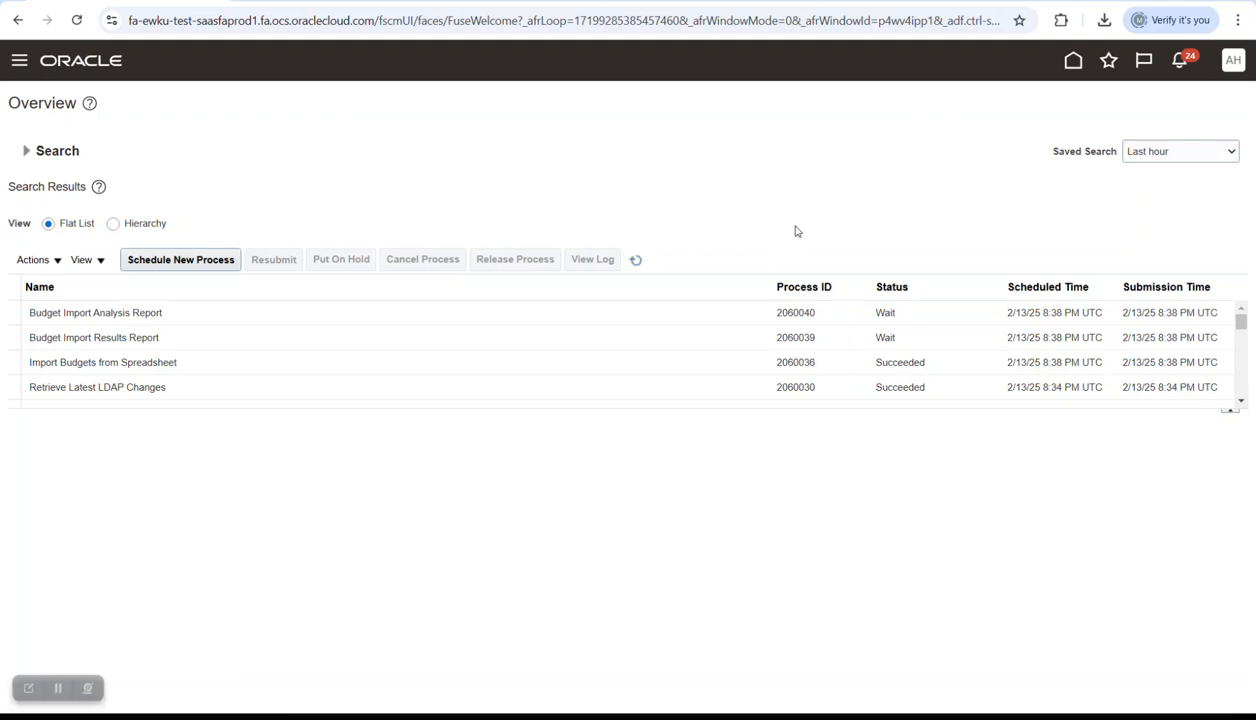
- Refresh the process list until the budget import succeeds, visit Setup and Maintenance, then return home
click(636, 259)
click(636, 259)
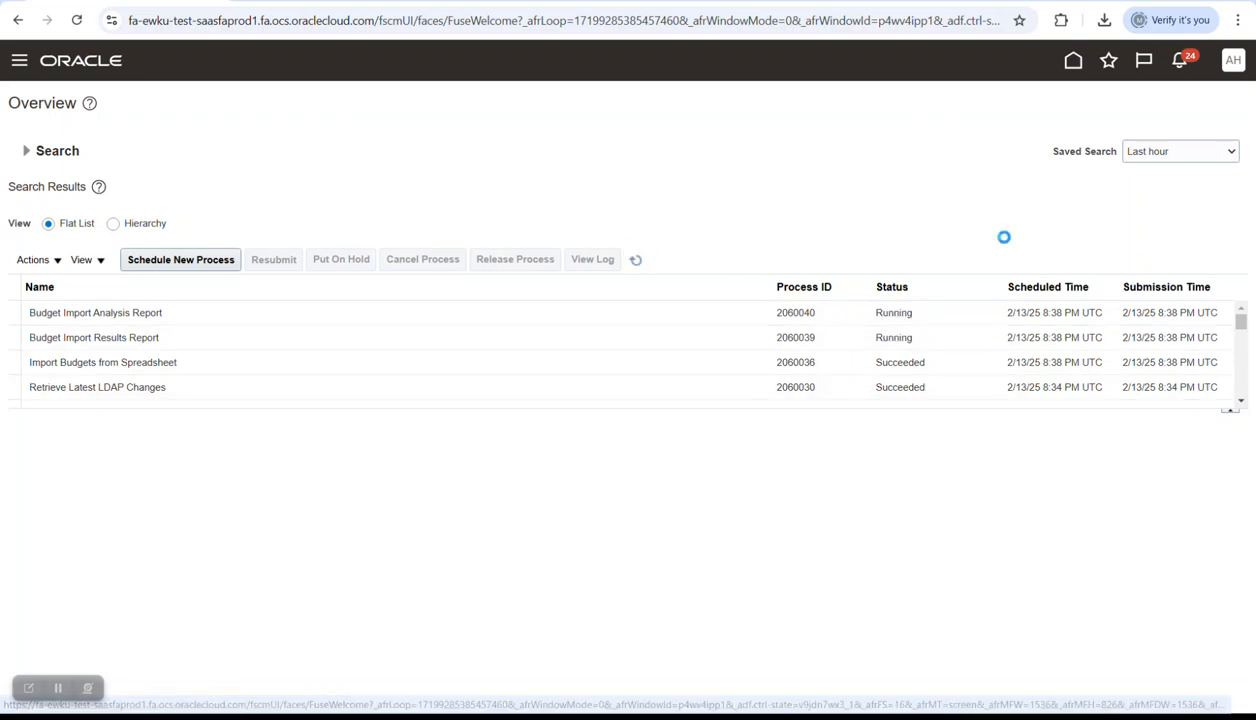
click(1217, 67)
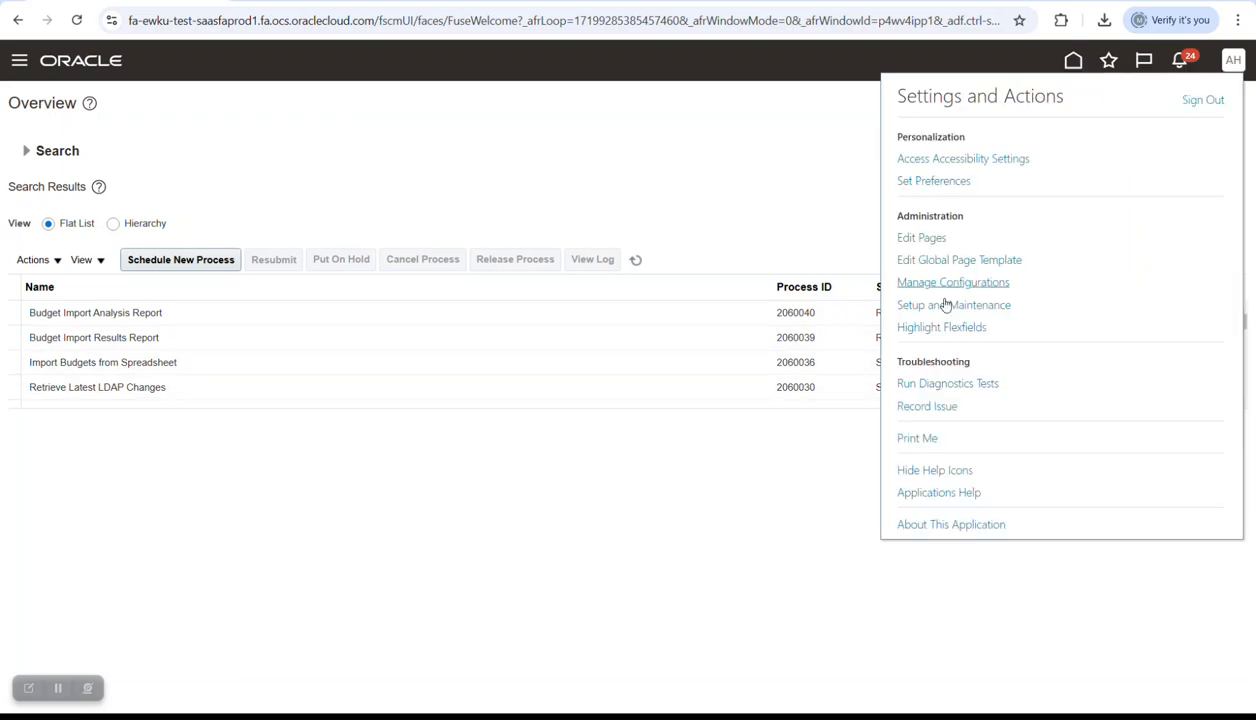
click(946, 305)
click(1072, 61)
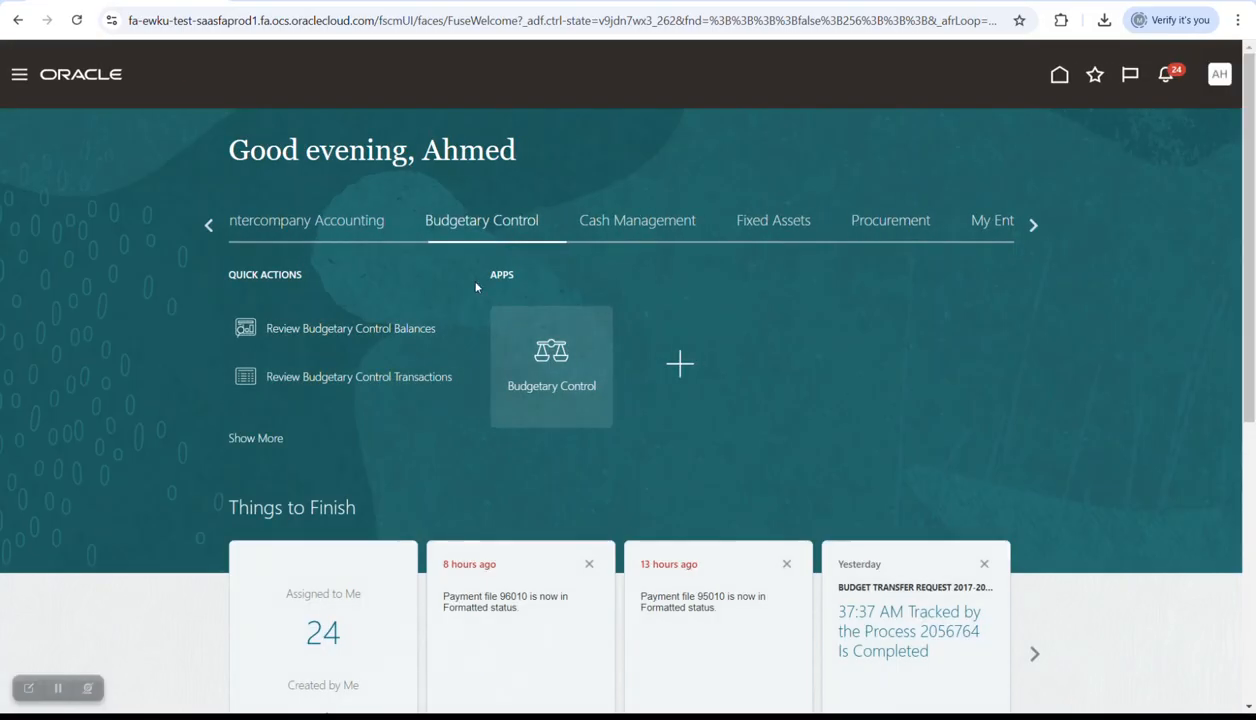
- Open Review Budgetary Control Balances with Year to date amounts for budget period PRD_01
click(354, 331)
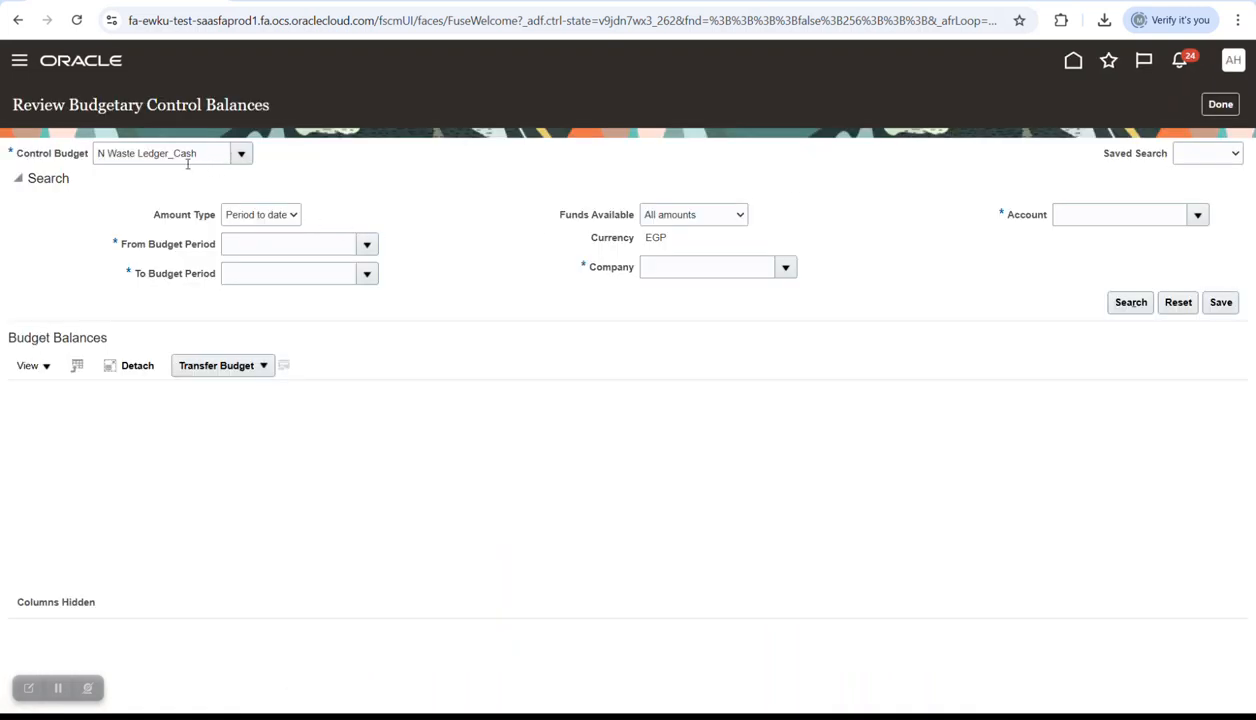
click(280, 215)
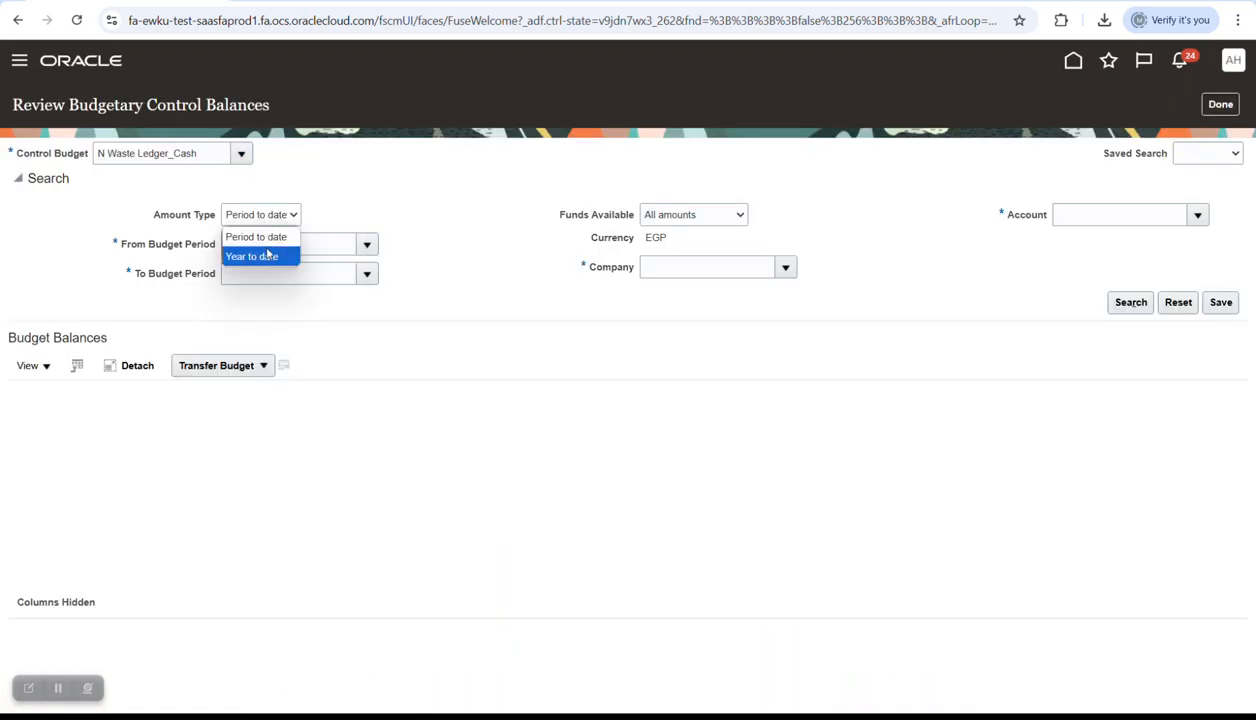
click(372, 245)
click(370, 246)
click(386, 211)
click(256, 213)
click(268, 242)
click(268, 249)
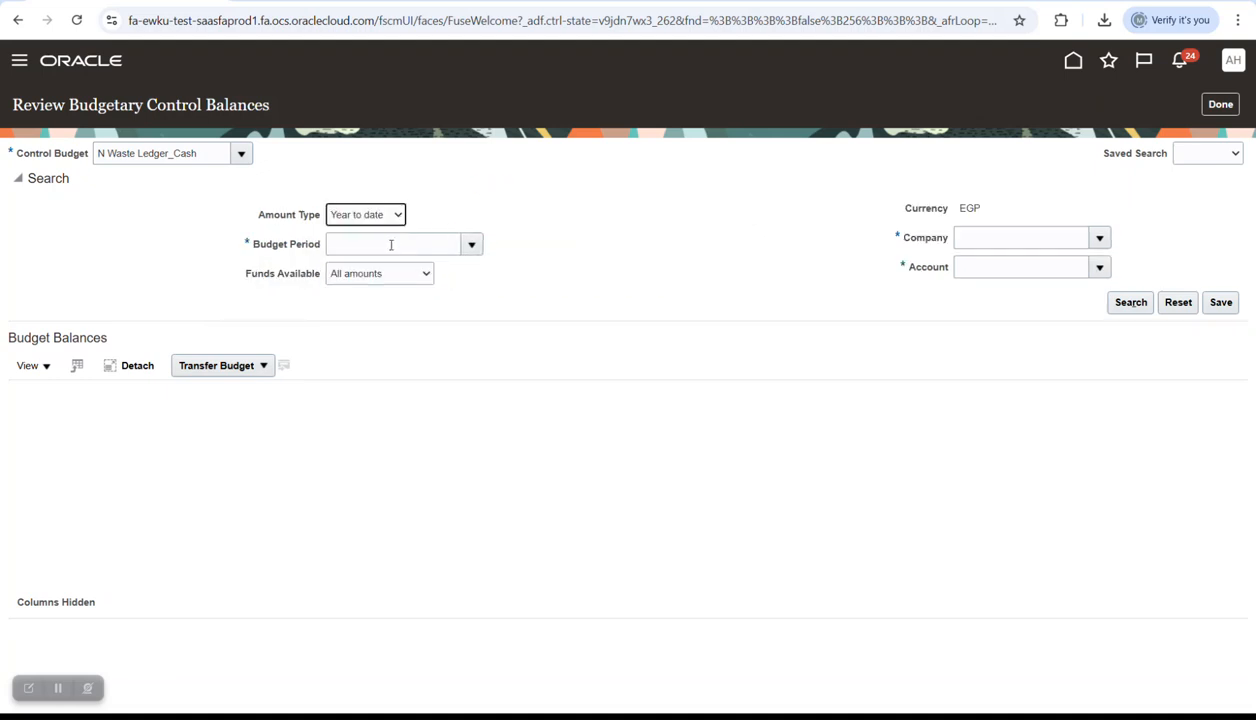
click(470, 246)
click(441, 274)
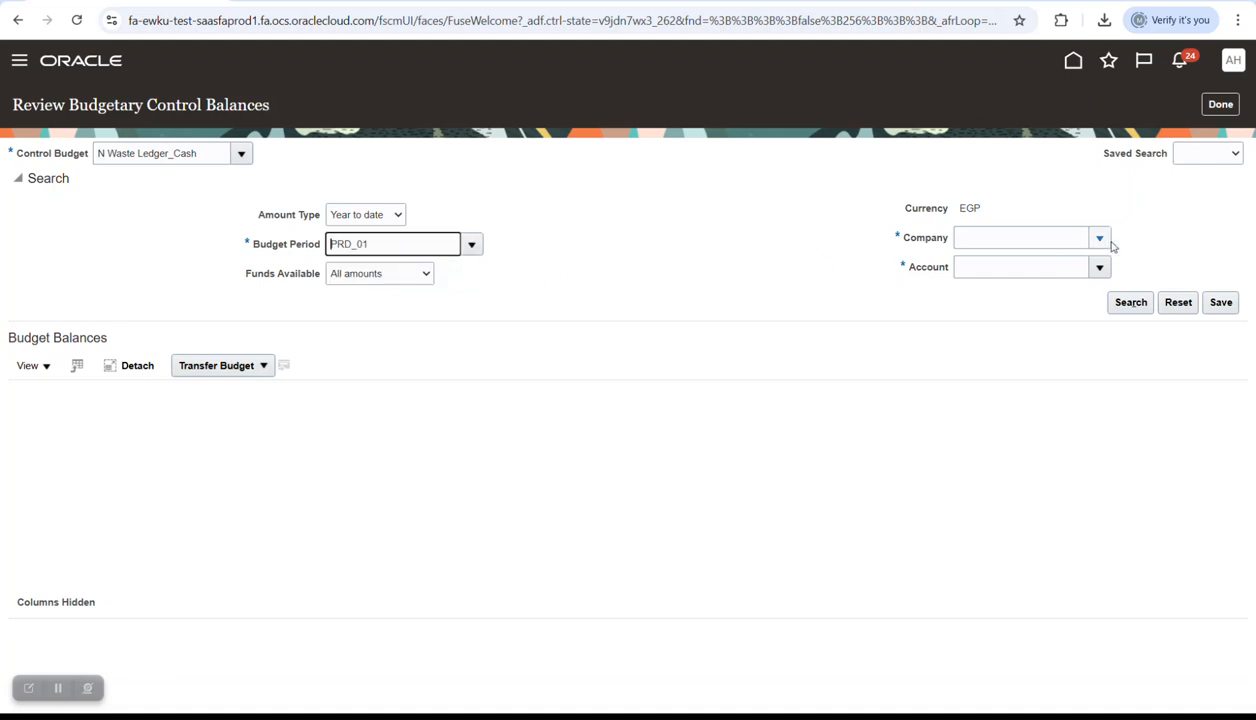
- Set Company and Account to All Values and begin saving the criteria as a search
click(1100, 240)
click(1006, 282)
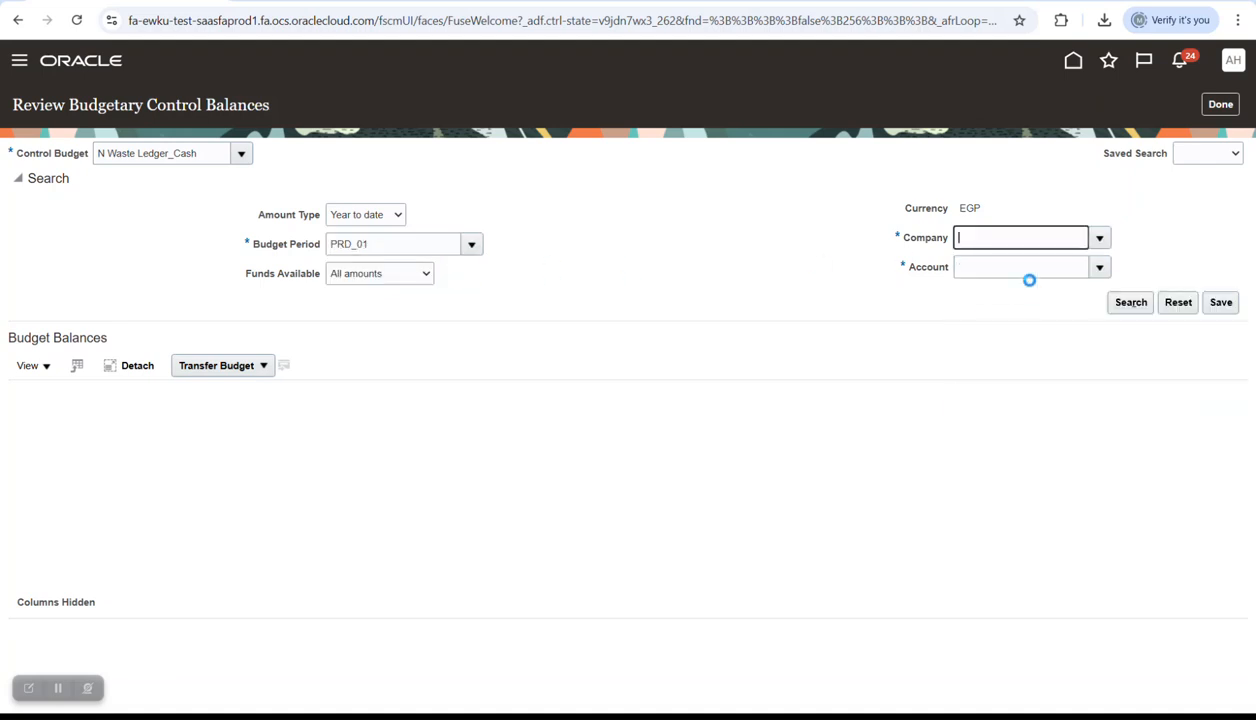
click(1101, 270)
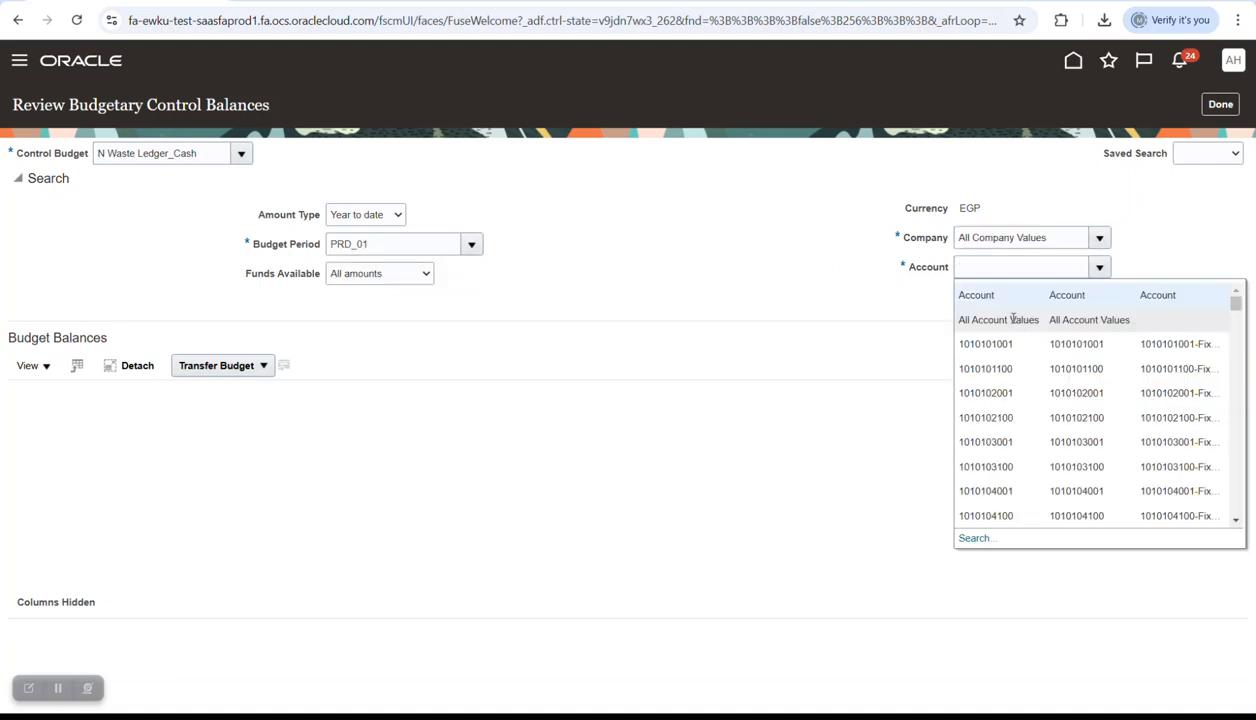
click(1013, 319)
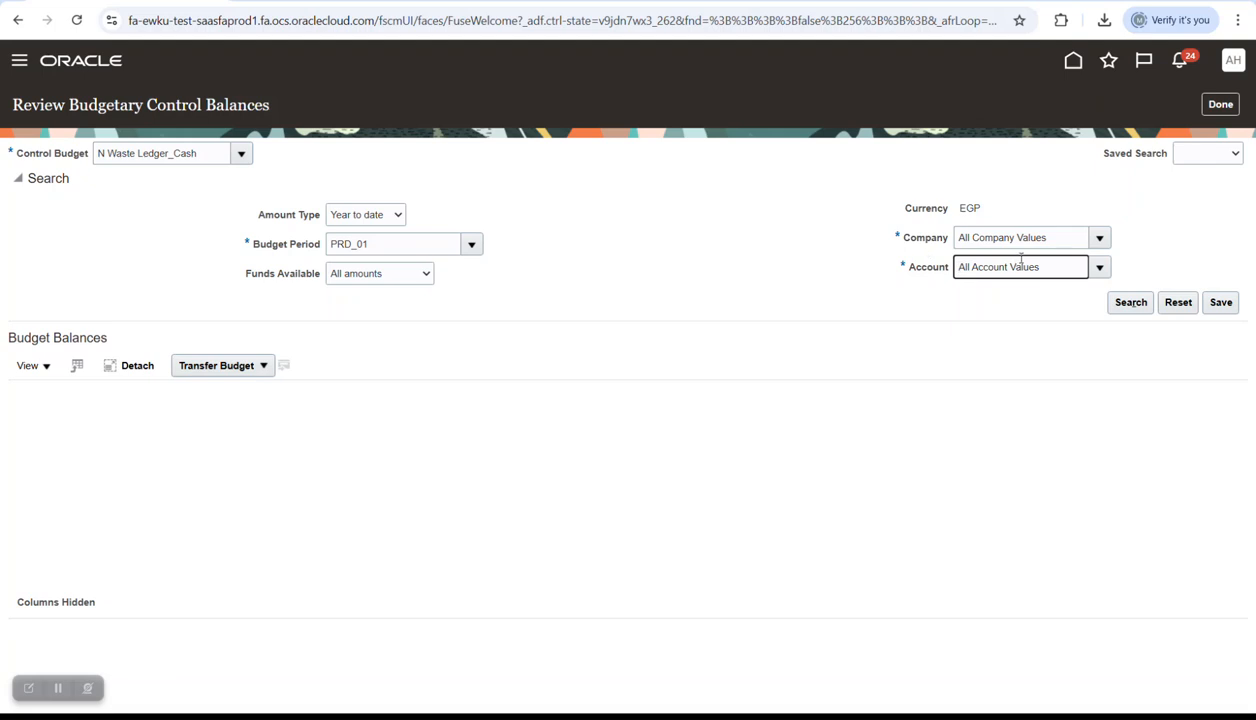
click(1206, 155)
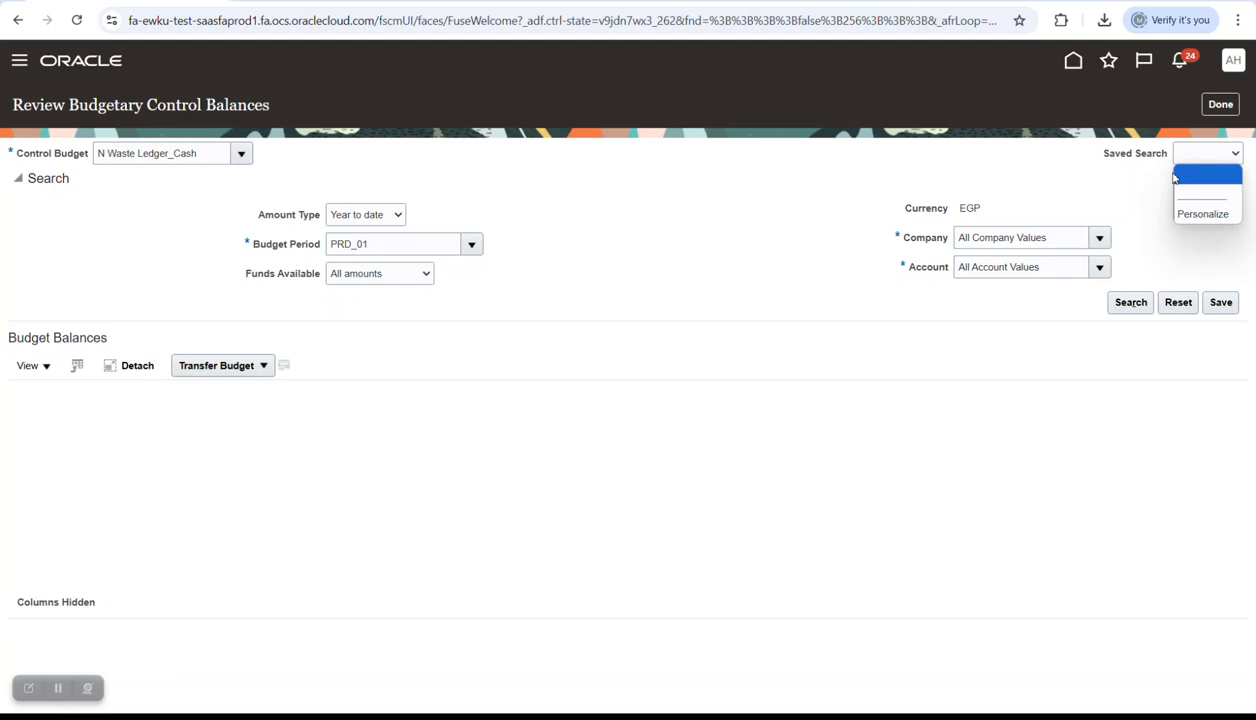
click(1218, 302)
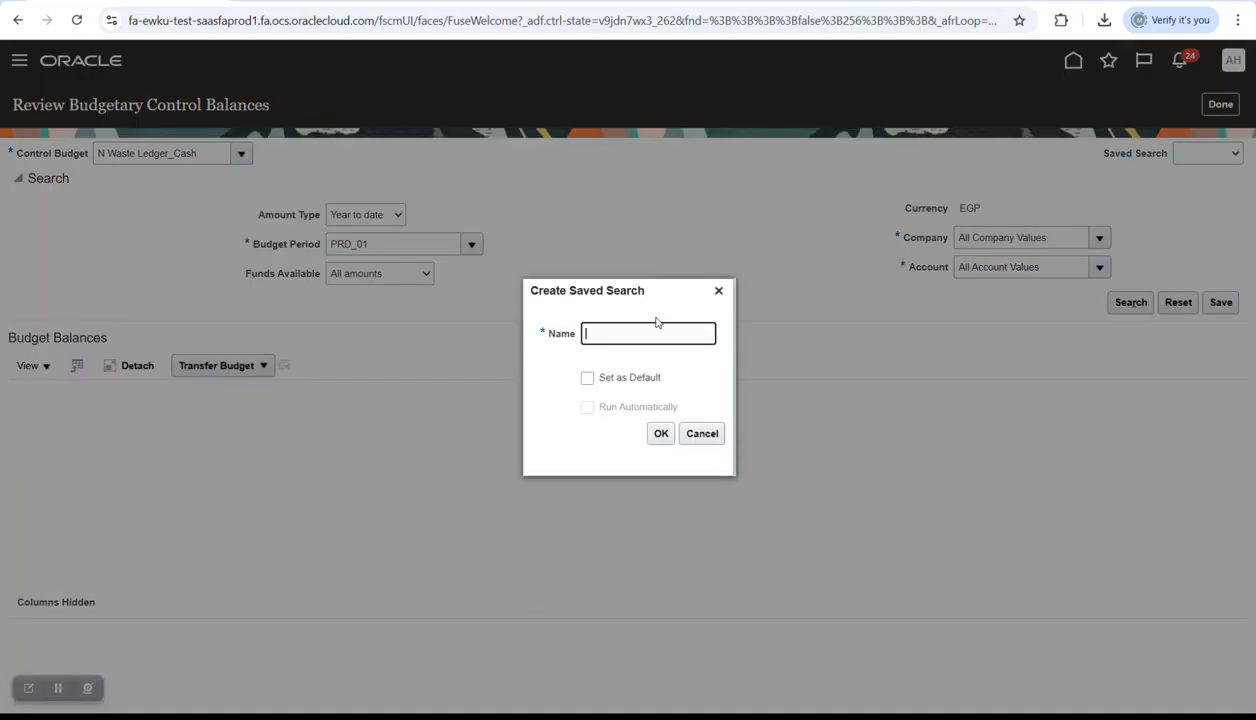
- Name the saved search with the user's name and save it
key(Caps_Lock)
key(Caps_Lock)
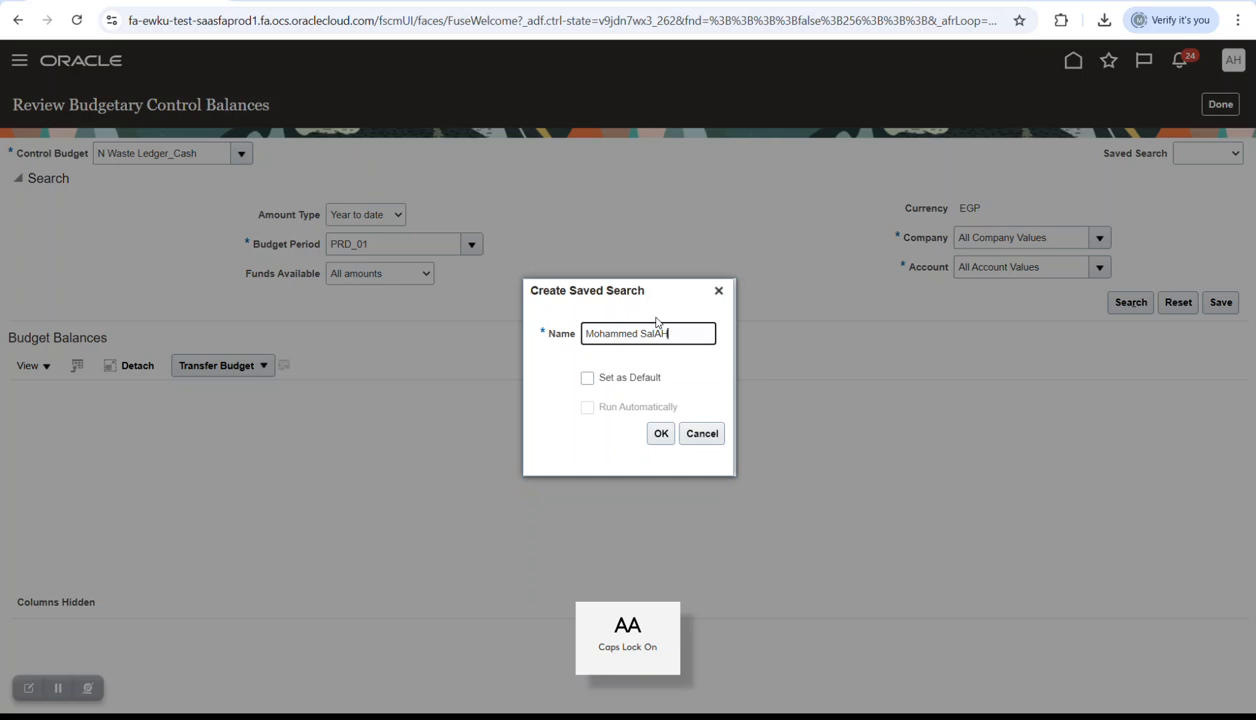
key(Caps_Lock)
click(651, 430)
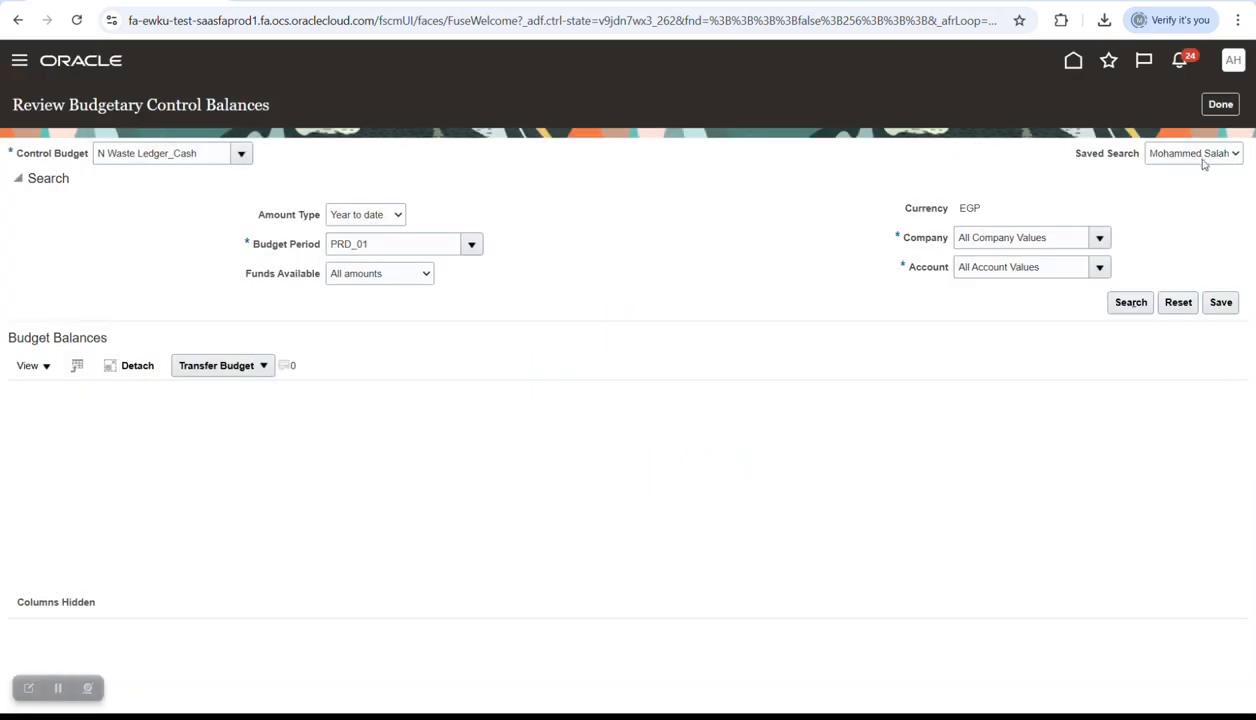
click(1198, 158)
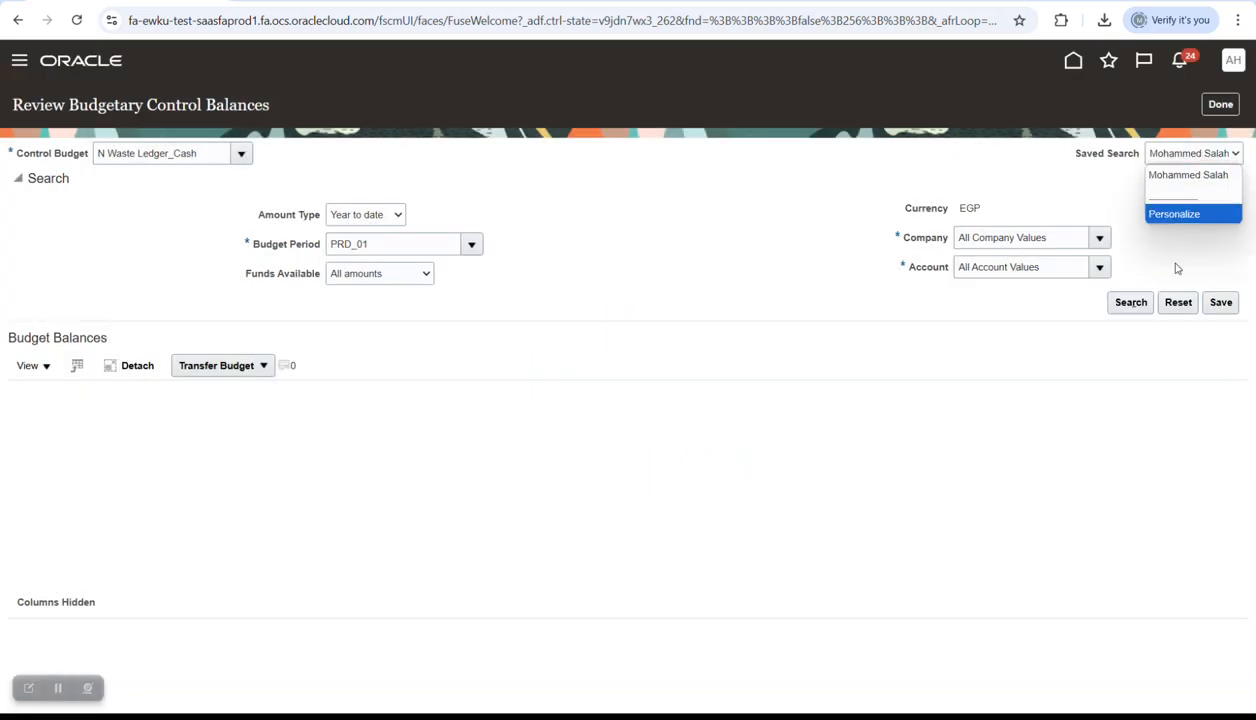
click(1134, 304)
click(1122, 308)
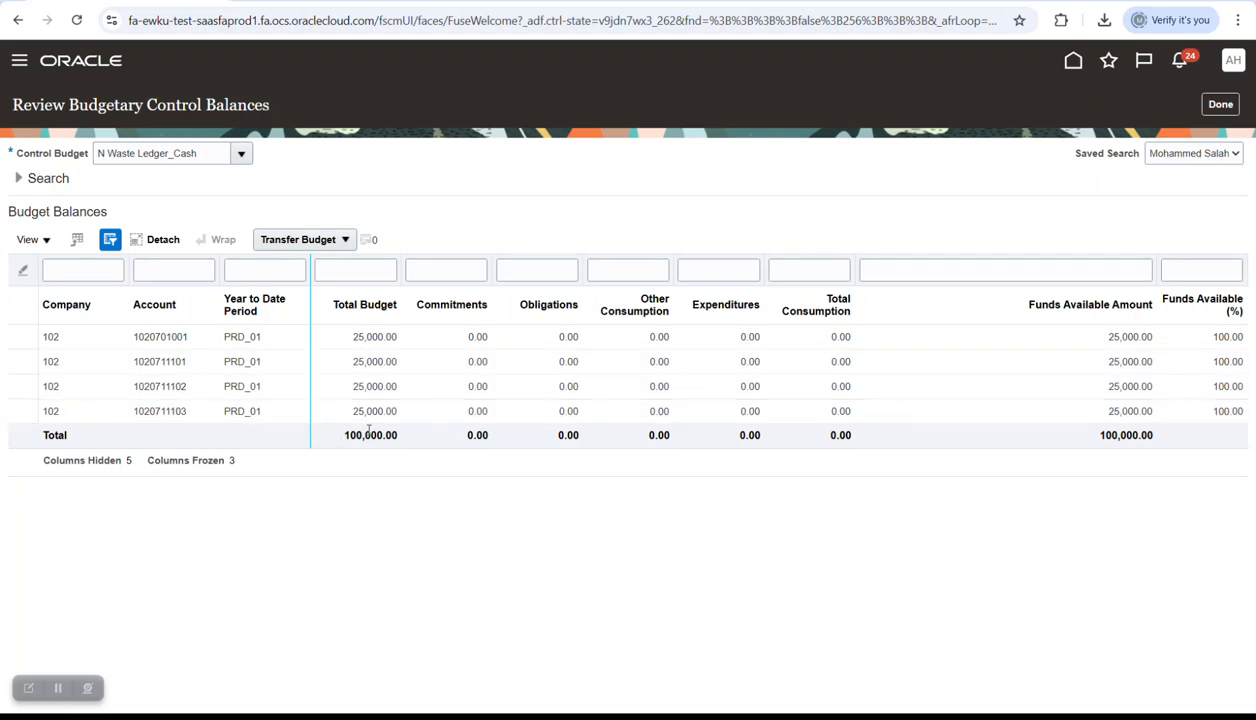
drag(1155, 262, 1075, 265)
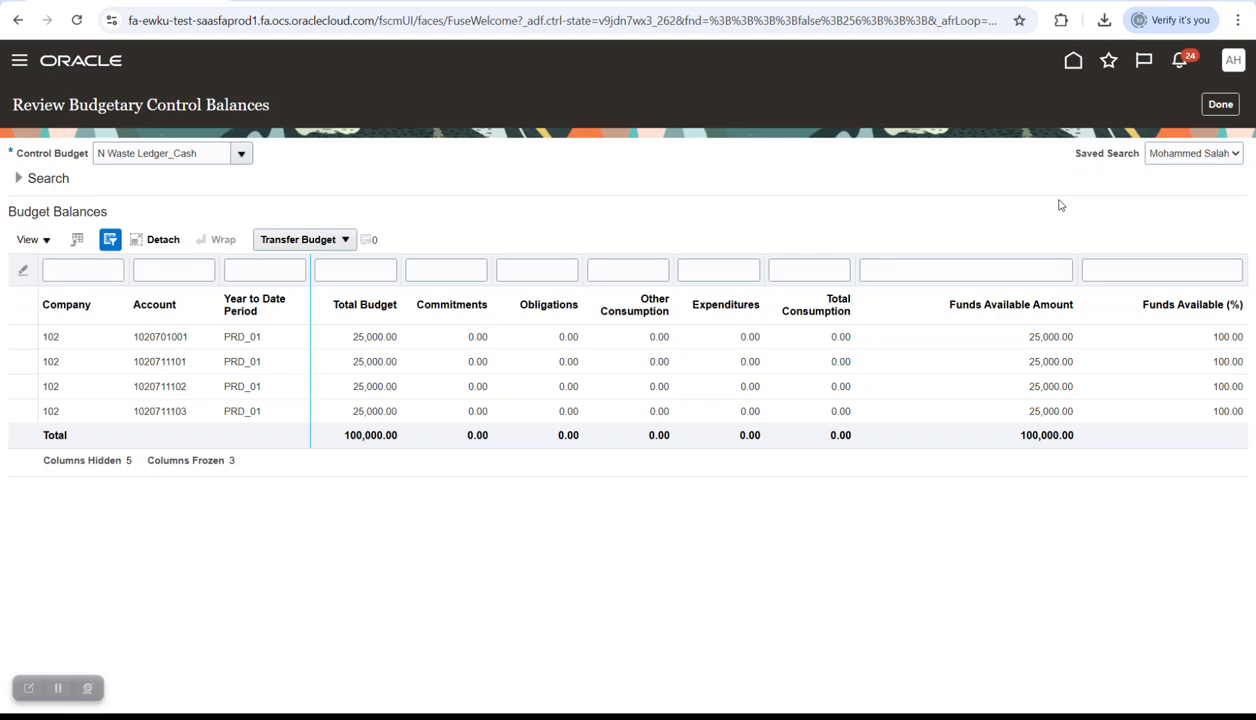
double_click(165, 361)
key(ctrl+c)
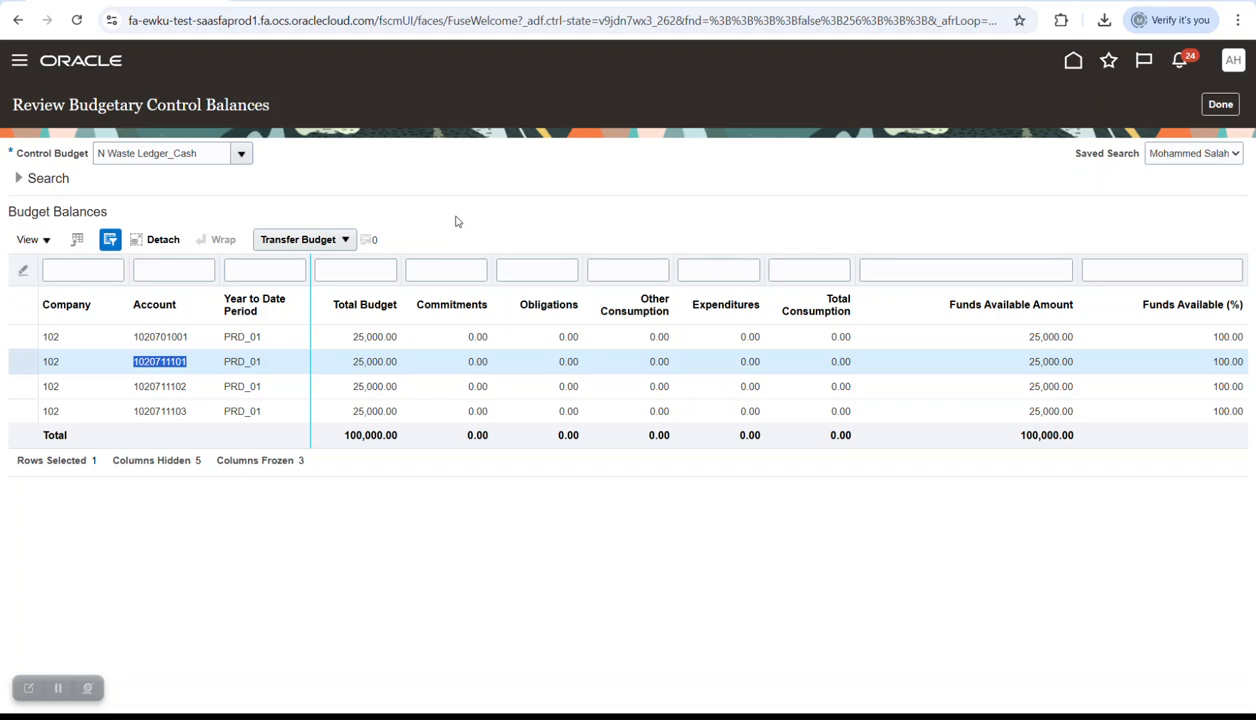
click(1220, 104)
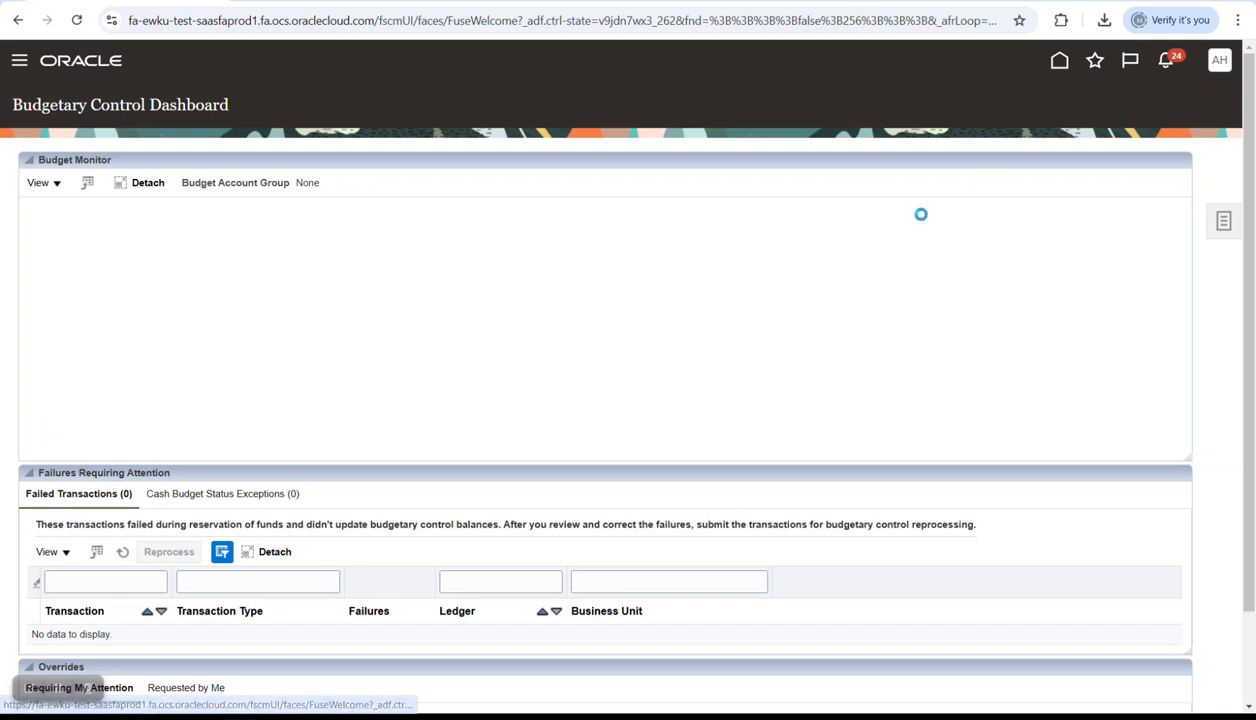
- In Setup and Maintenance, search NBE bank accounts and open the Nile Wood_NBK_EGP account
click(1218, 62)
click(940, 304)
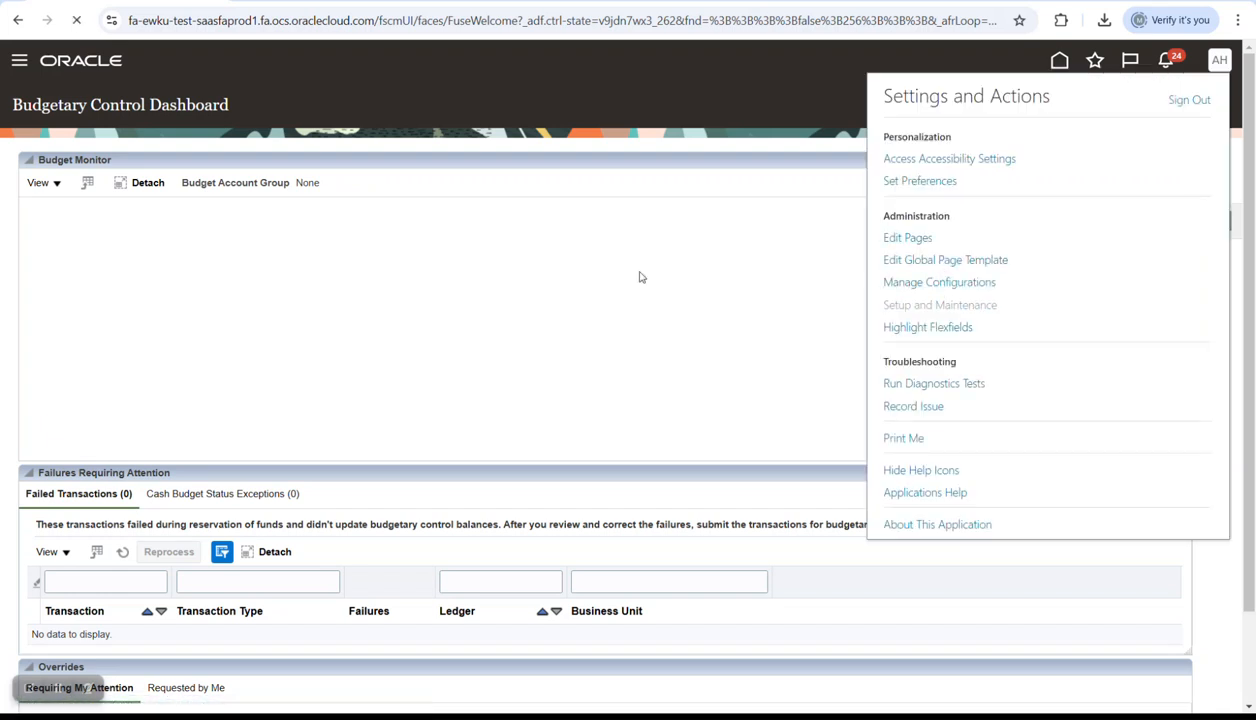
click(629, 158)
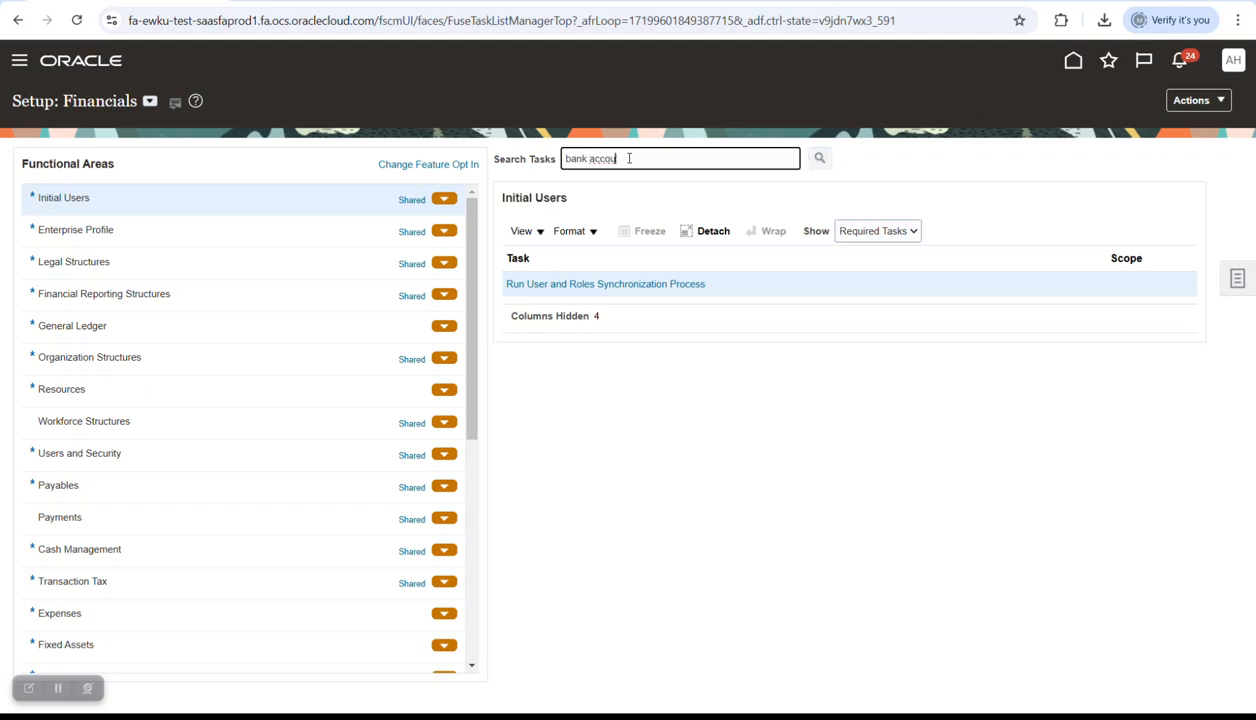
key(Return)
click(561, 284)
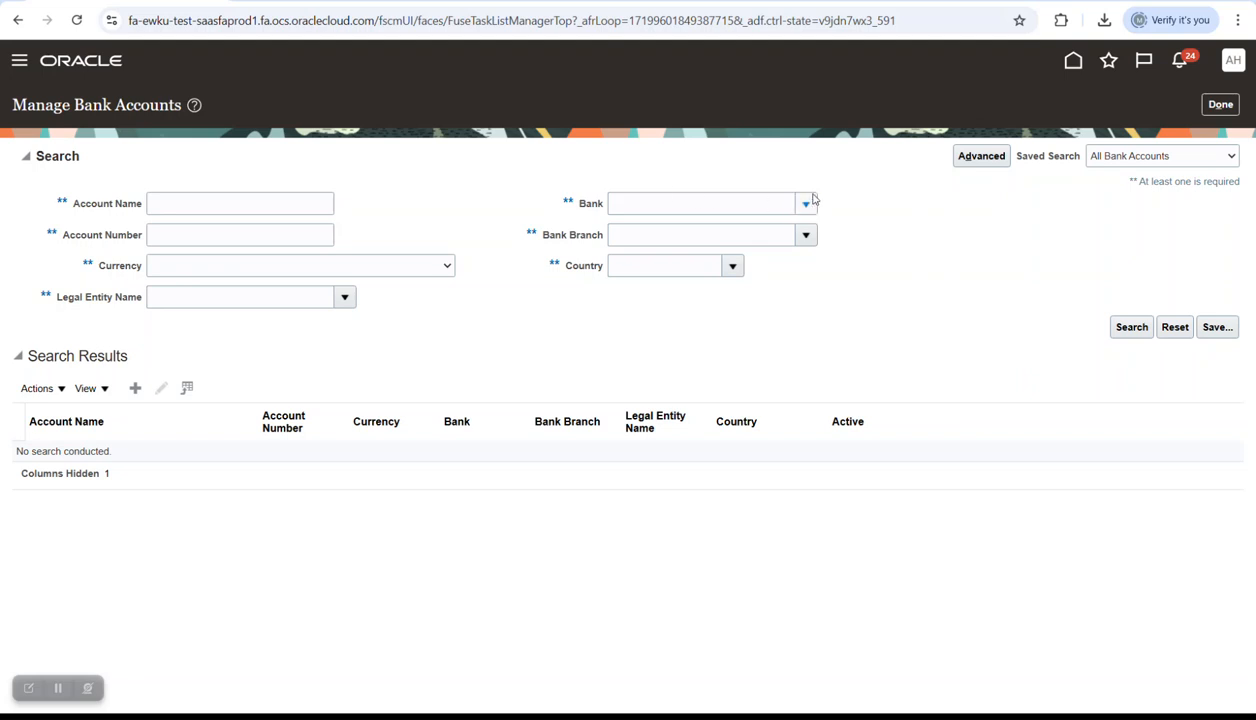
click(805, 203)
scroll(712, 370, down, 1)
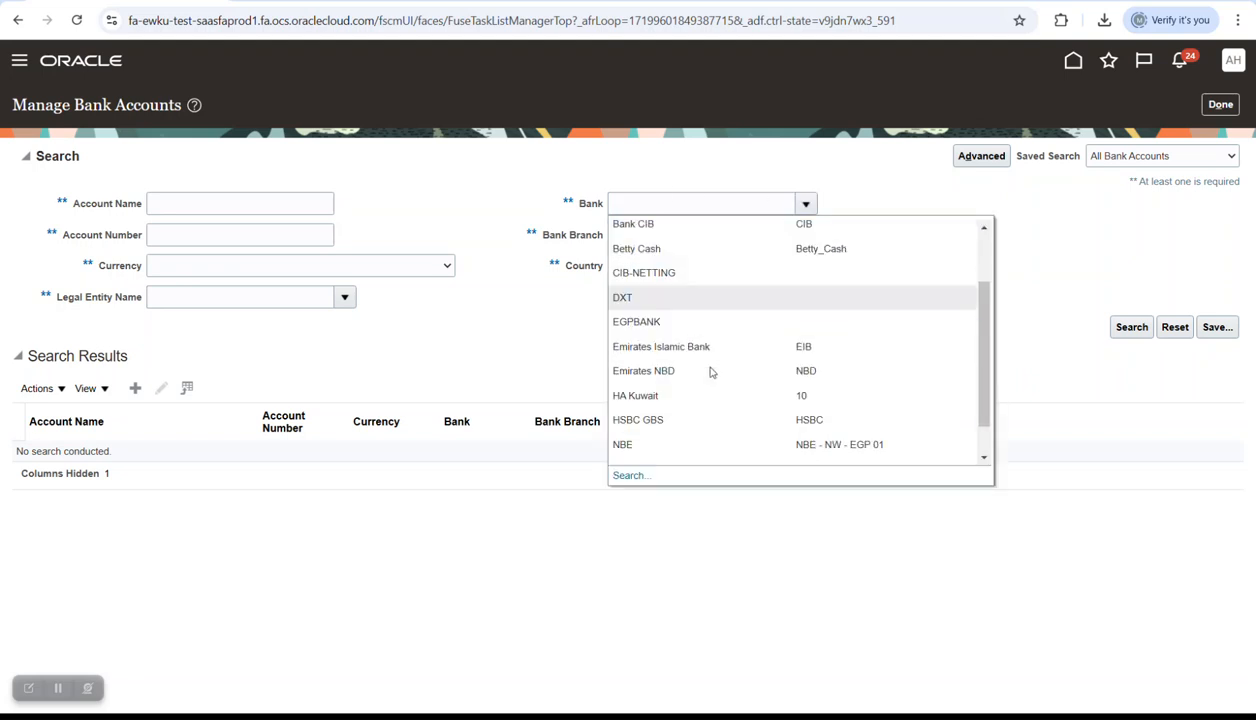
scroll(714, 390, down, 1)
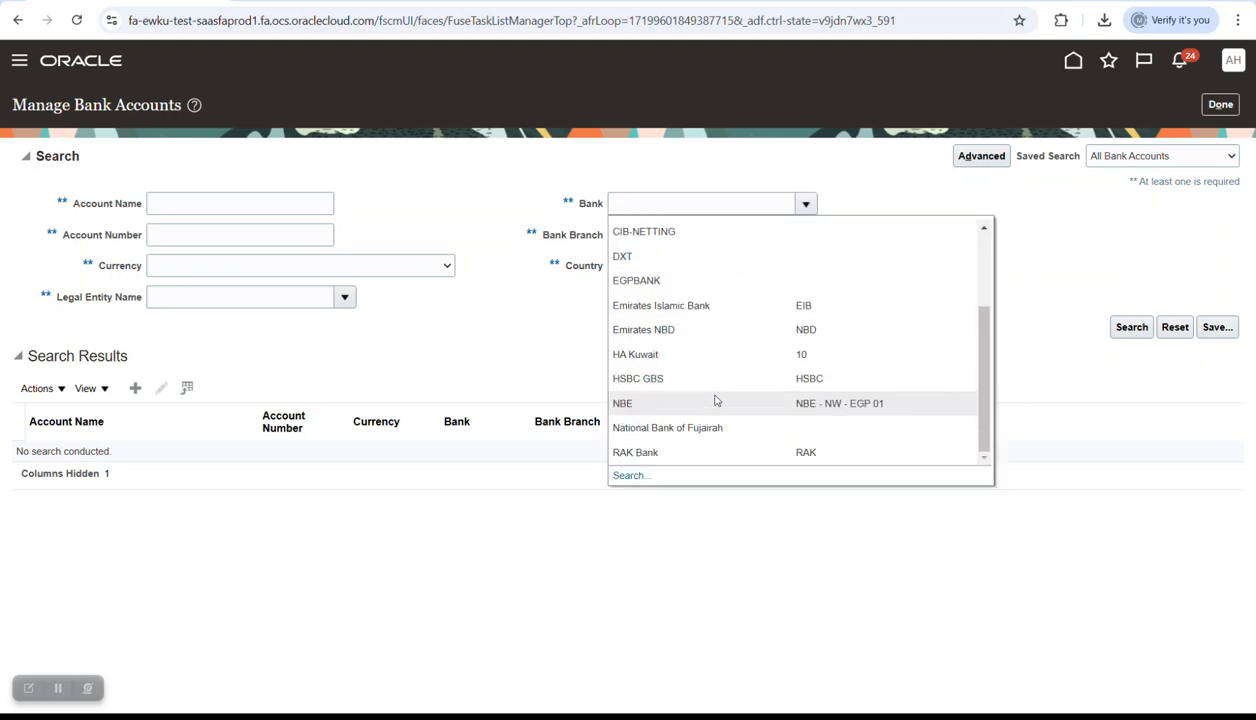
click(715, 401)
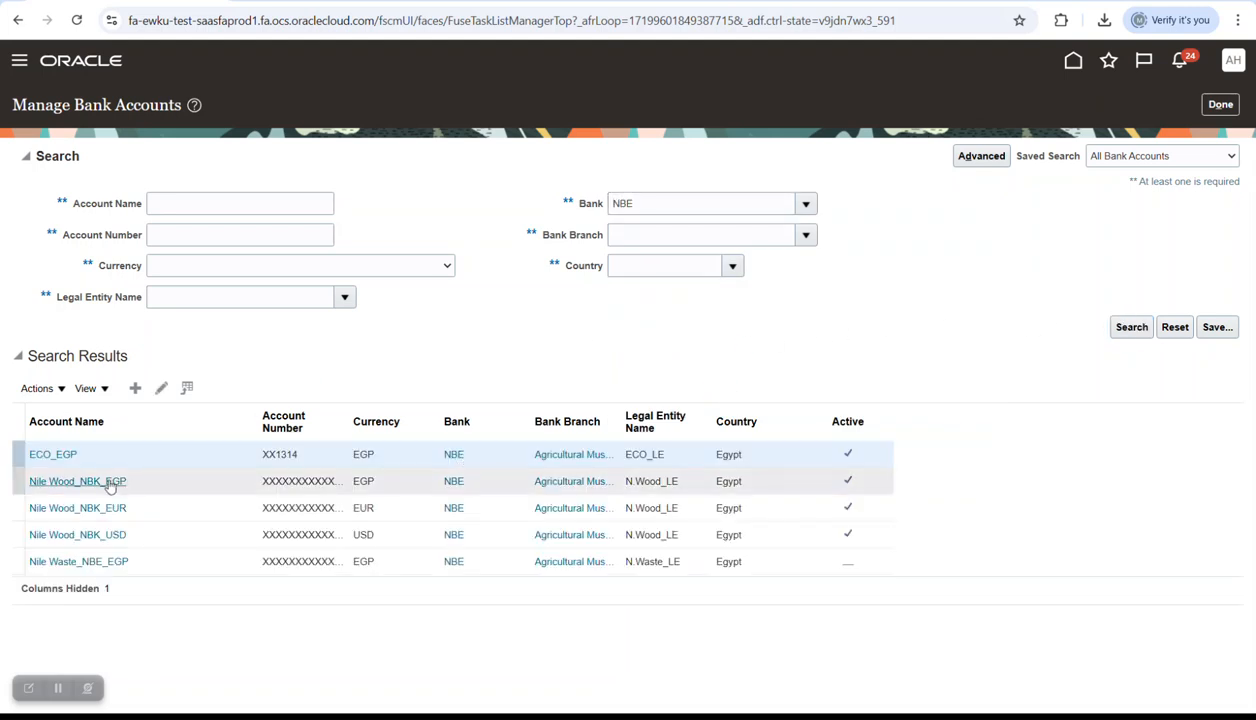
click(168, 481)
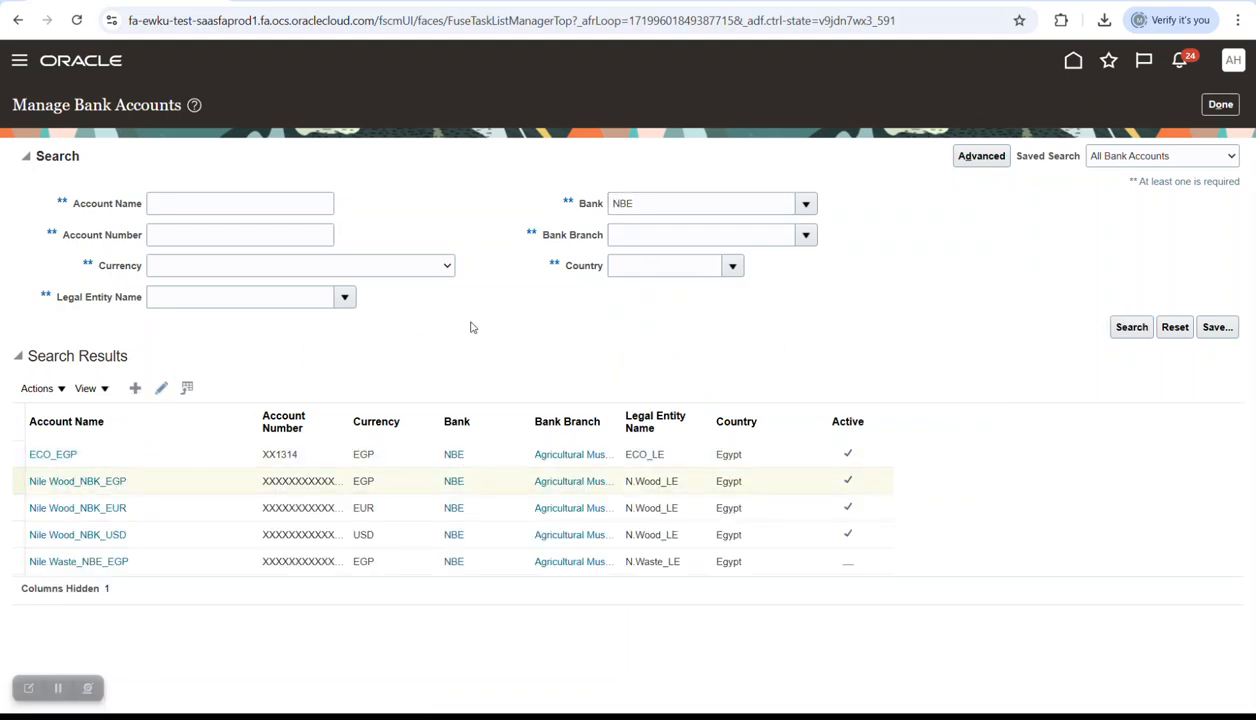
- Leave the account's Check Digit blank, save and close it, and return to setup tasks
scroll(506, 353, down, 1)
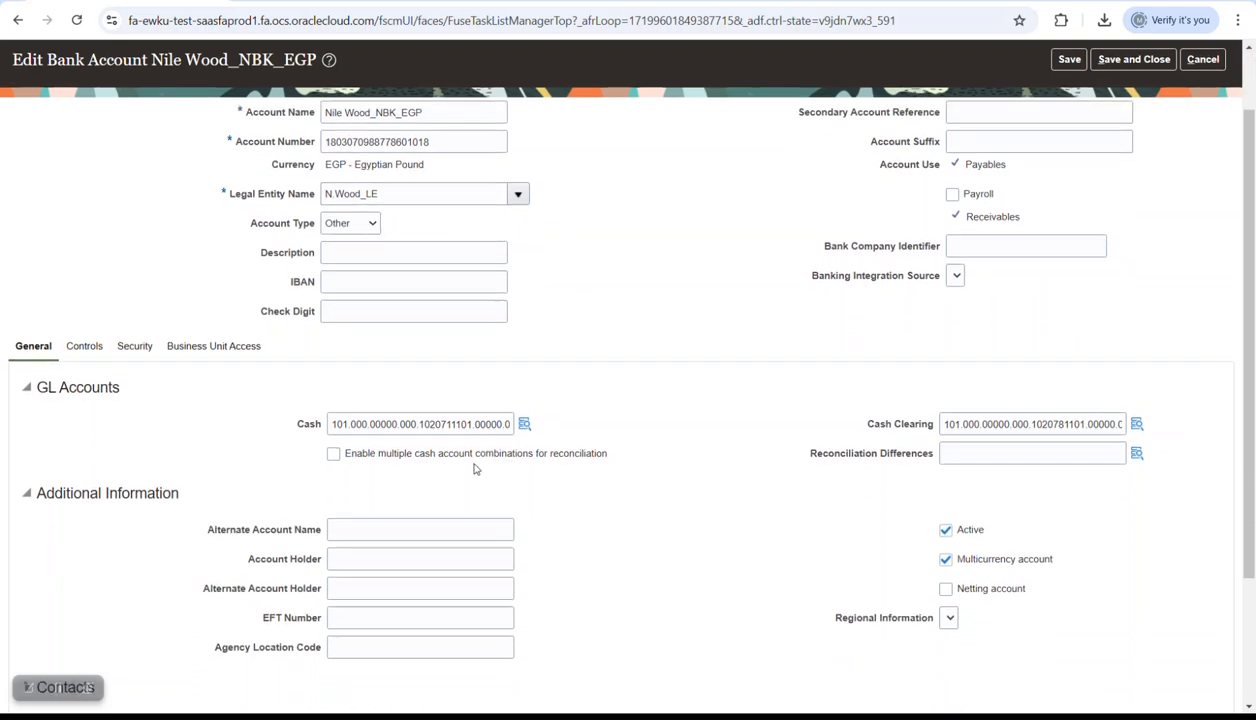
click(378, 310)
key(ctrl+v)
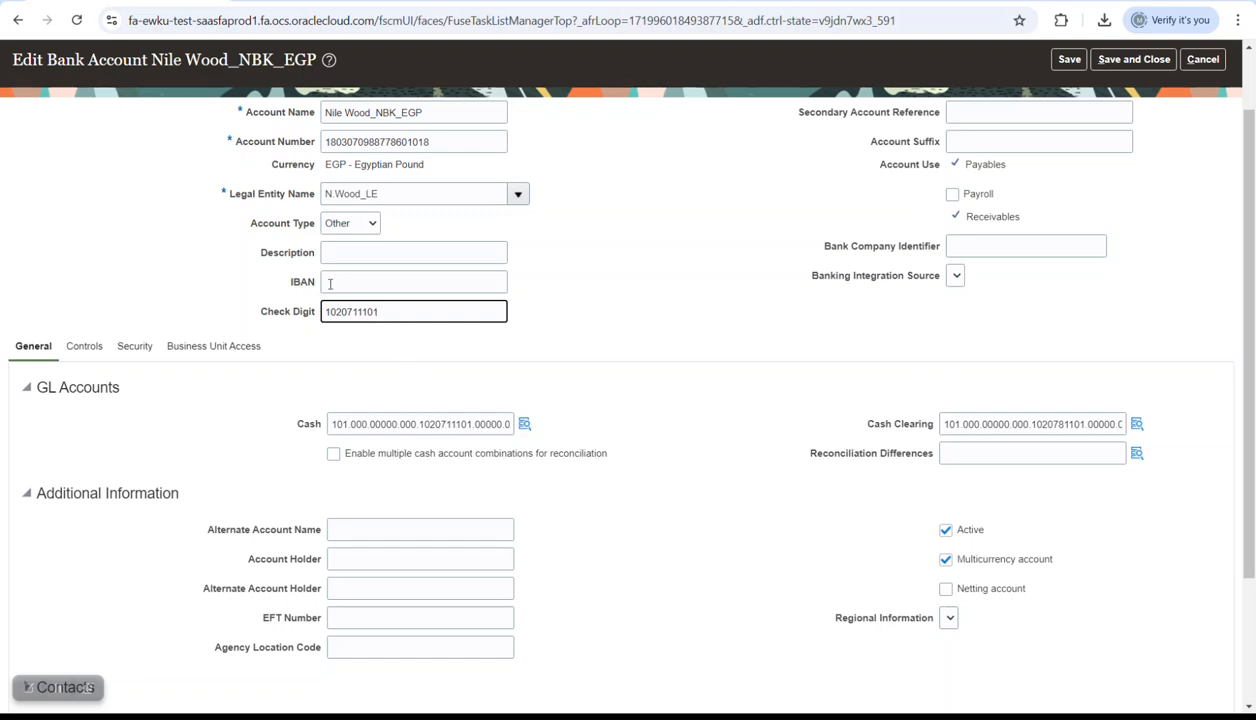
drag(381, 314, 270, 308)
key(BackSpace)
scroll(435, 193, up, 2)
scroll(490, 476, down, 3)
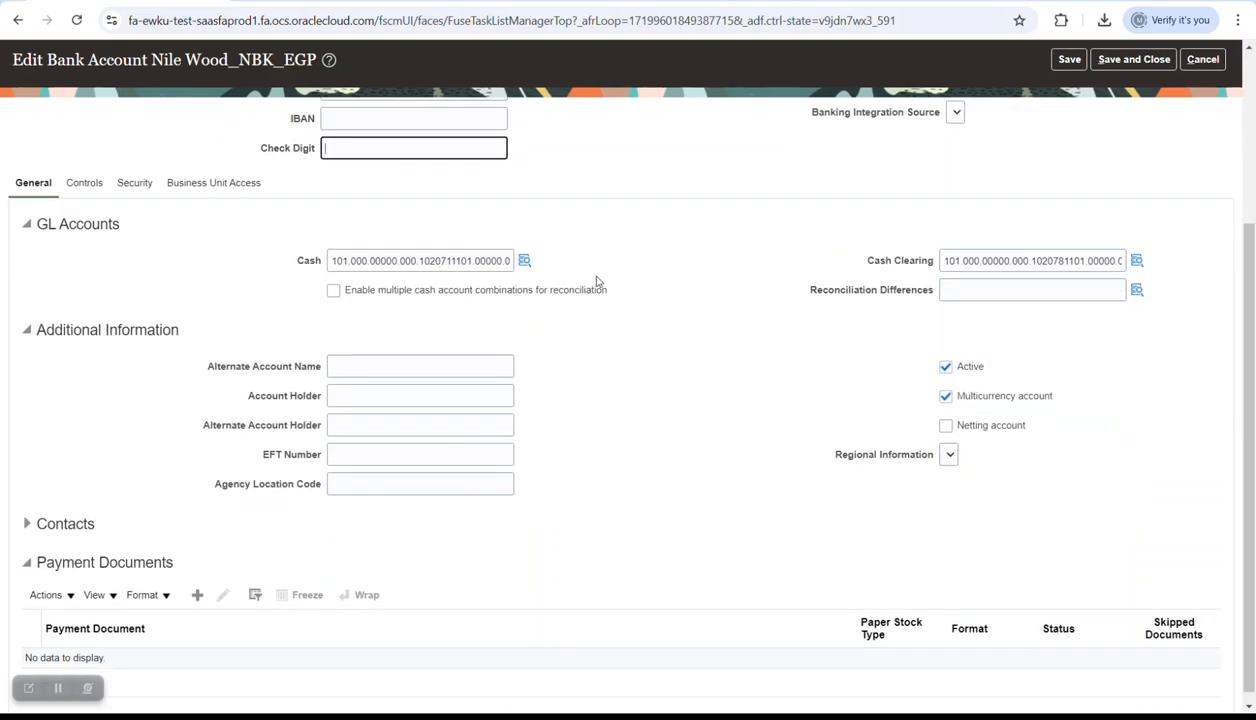
scroll(557, 276, up, 3)
click(1134, 100)
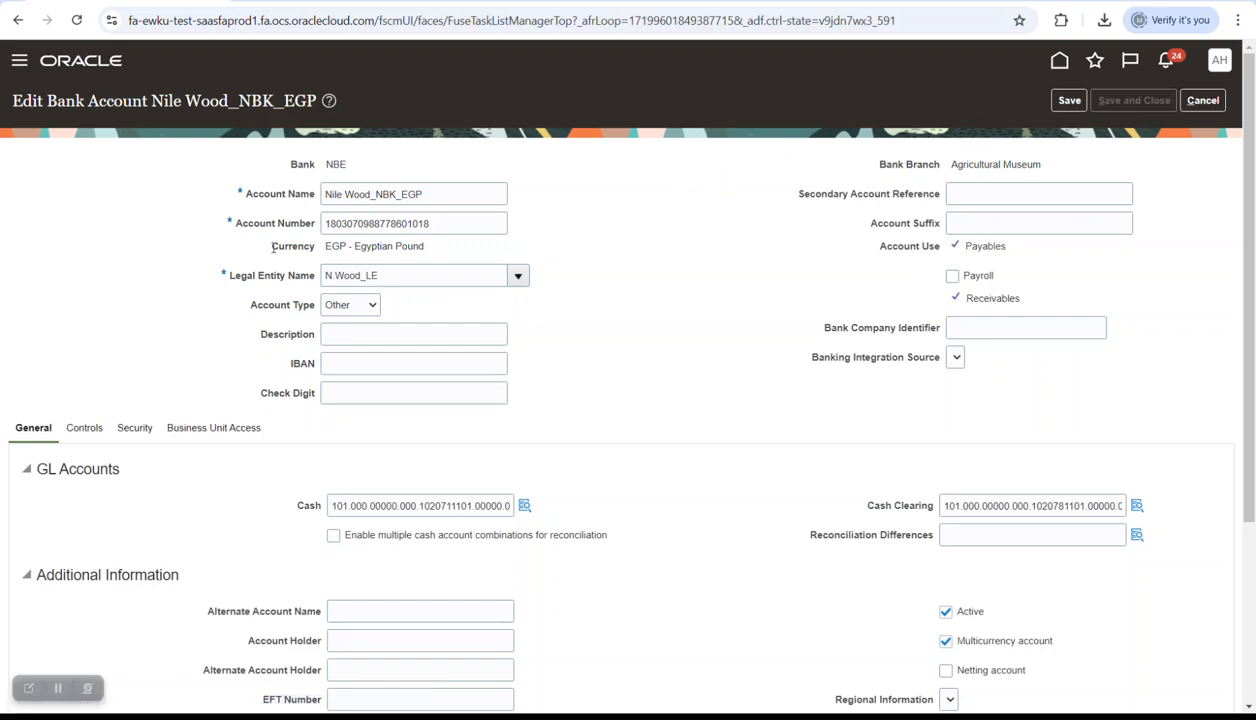
click(666, 236)
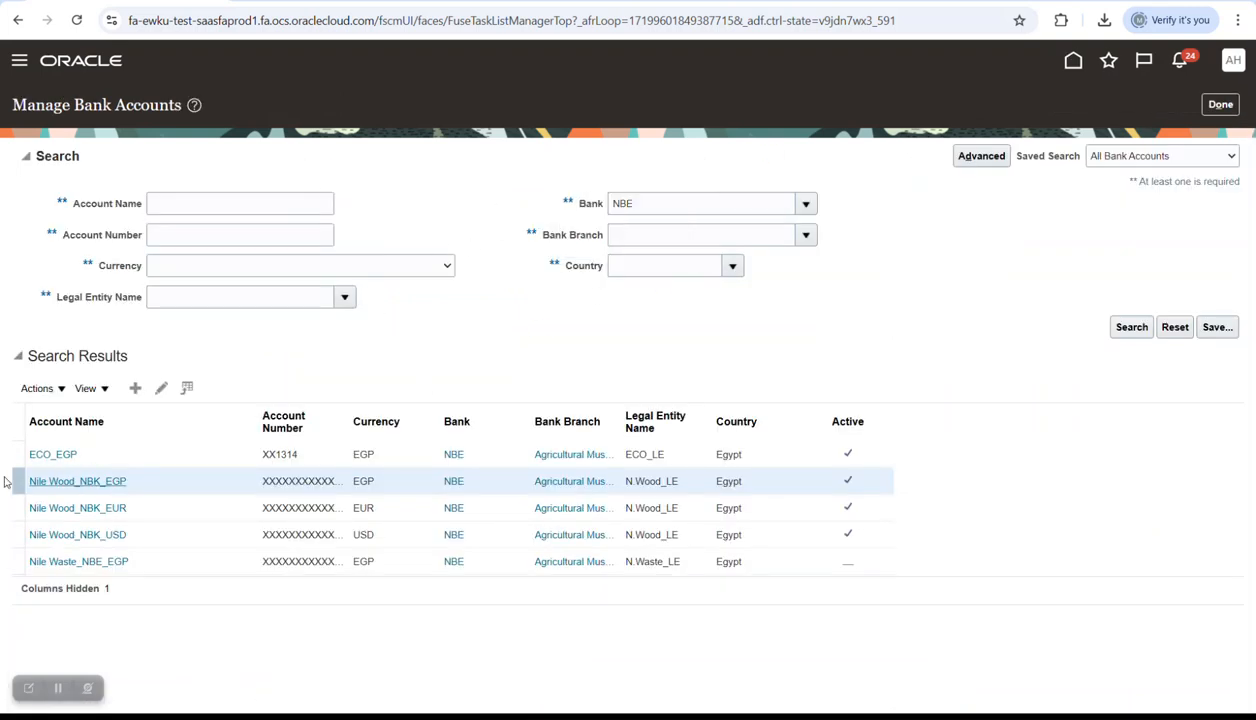
click(1212, 106)
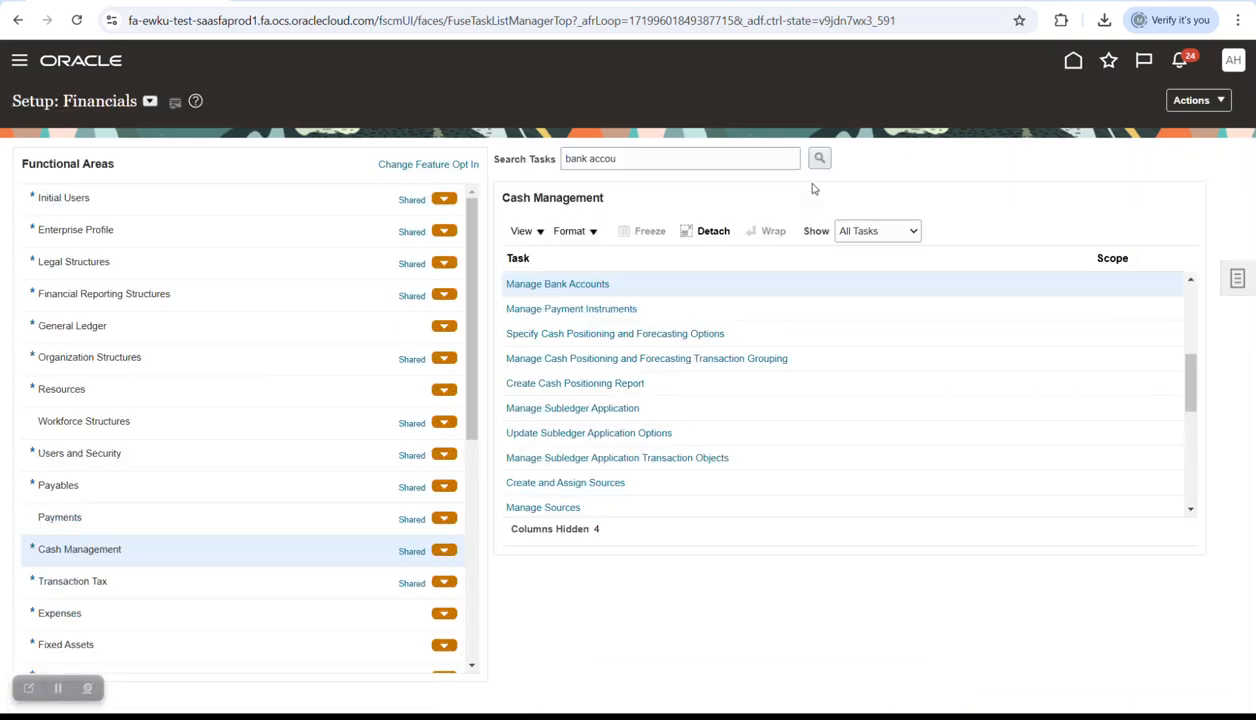
- Go from the home page to the Payables work area
click(1073, 60)
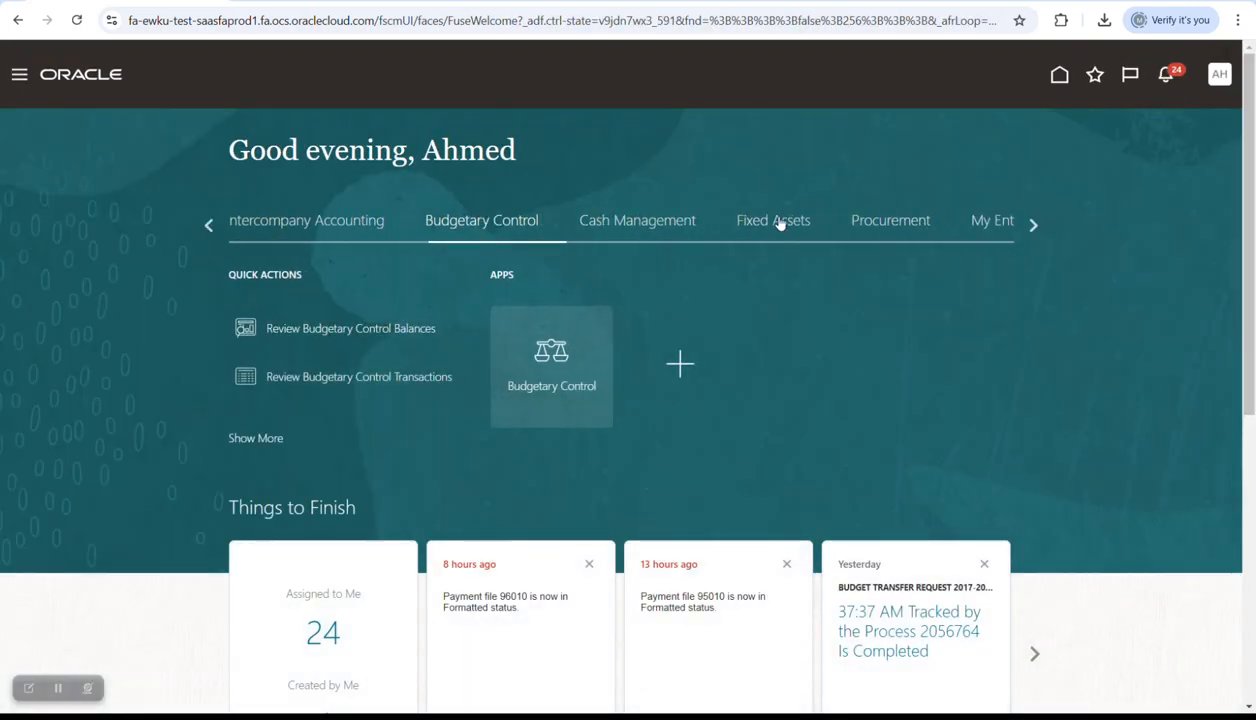
click(1033, 226)
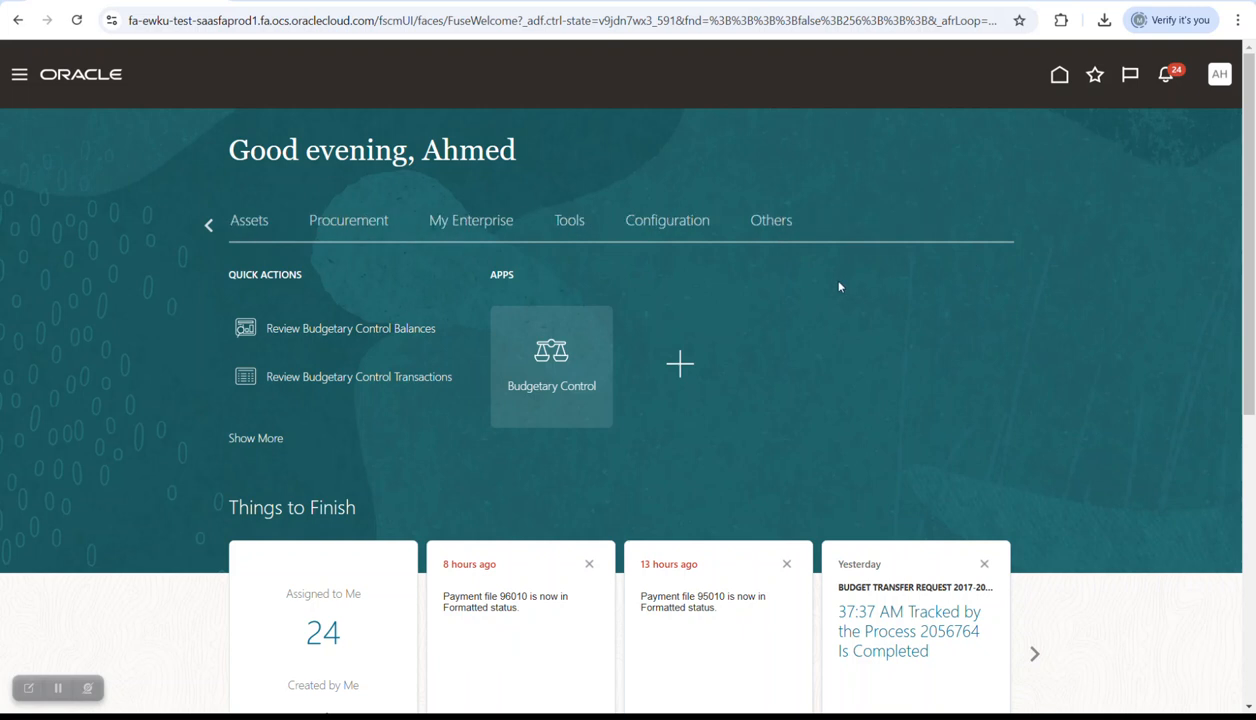
click(209, 226)
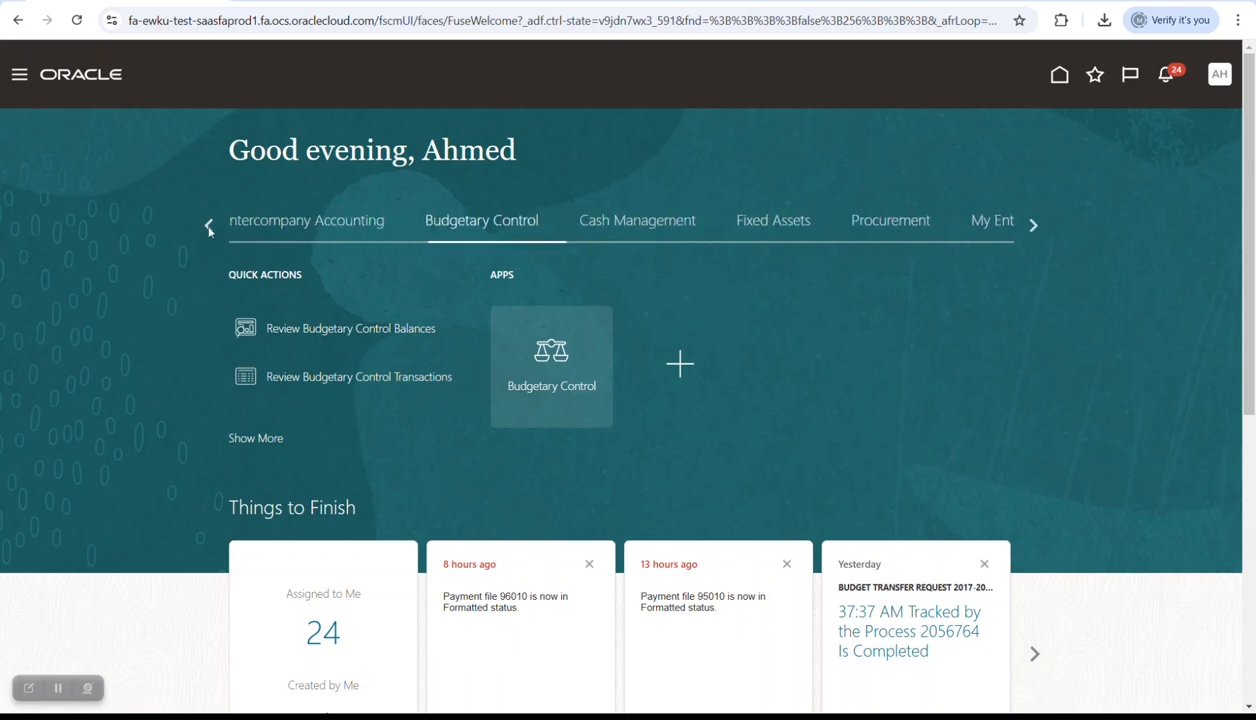
click(209, 226)
click(607, 226)
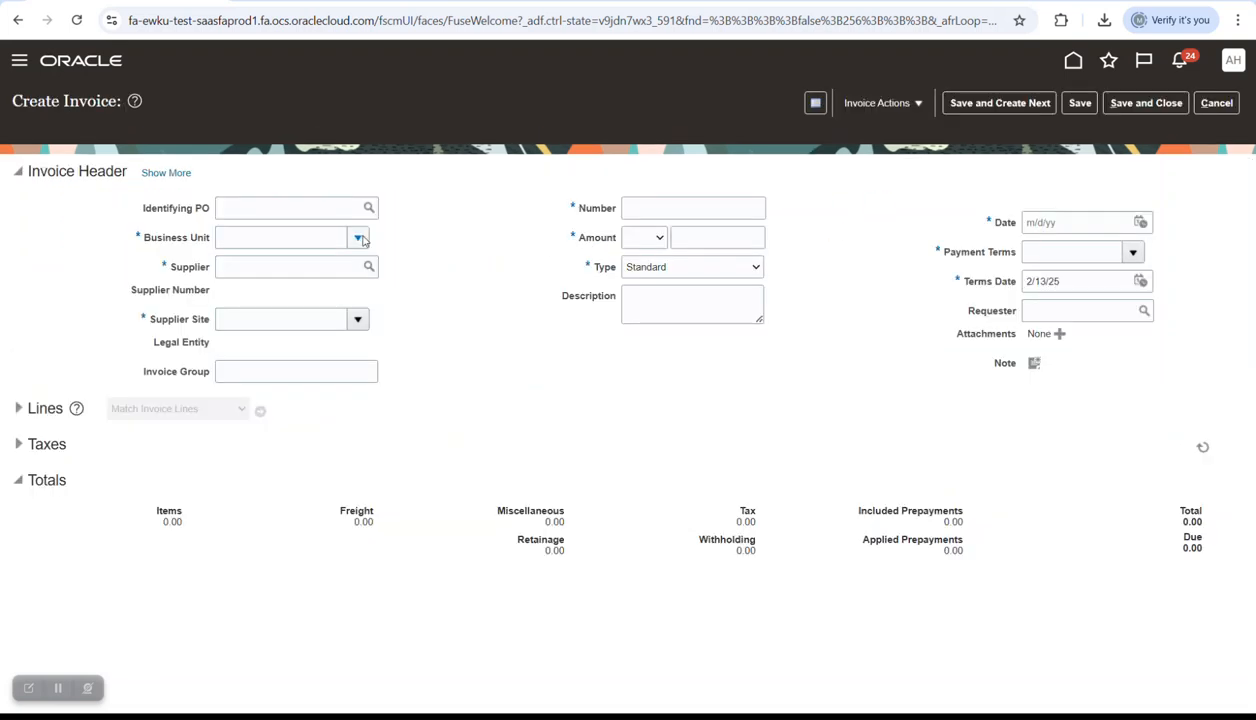
- Create an invoice for N.Waste.BU with the supplier, number Cash Control1, and amount 15,000.00
click(359, 238)
scroll(300, 420, down, 2)
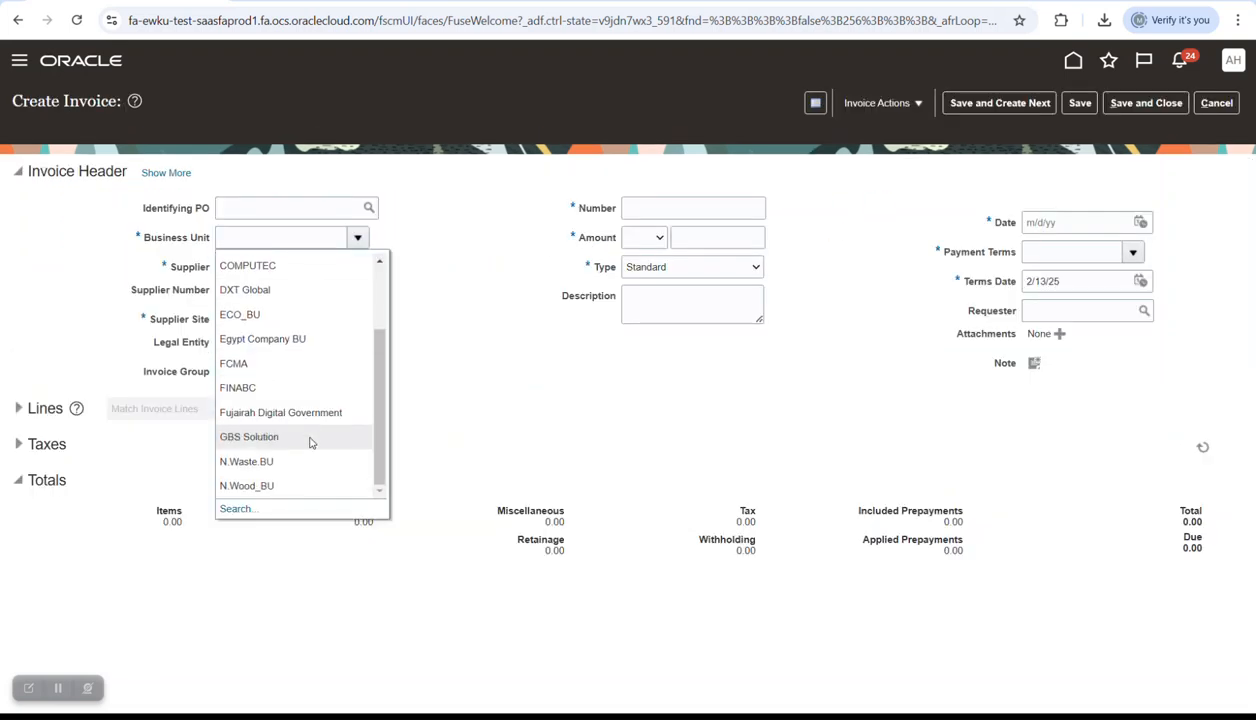
click(305, 465)
click(324, 274)
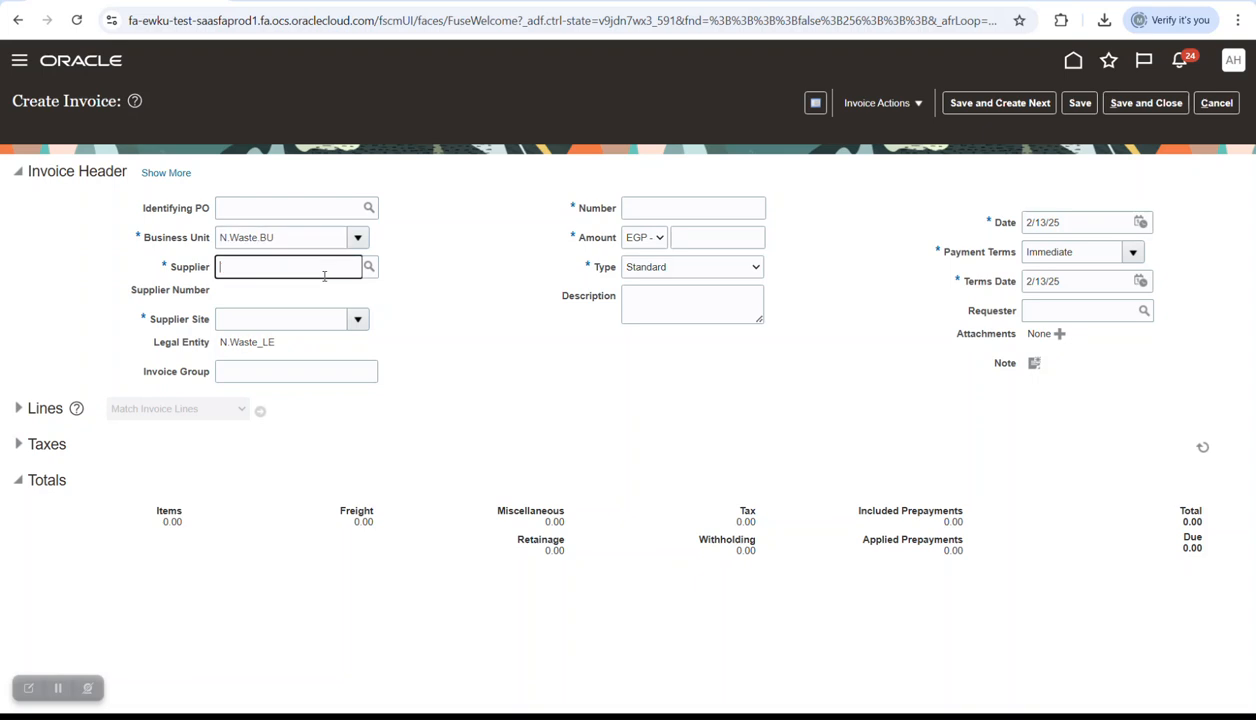
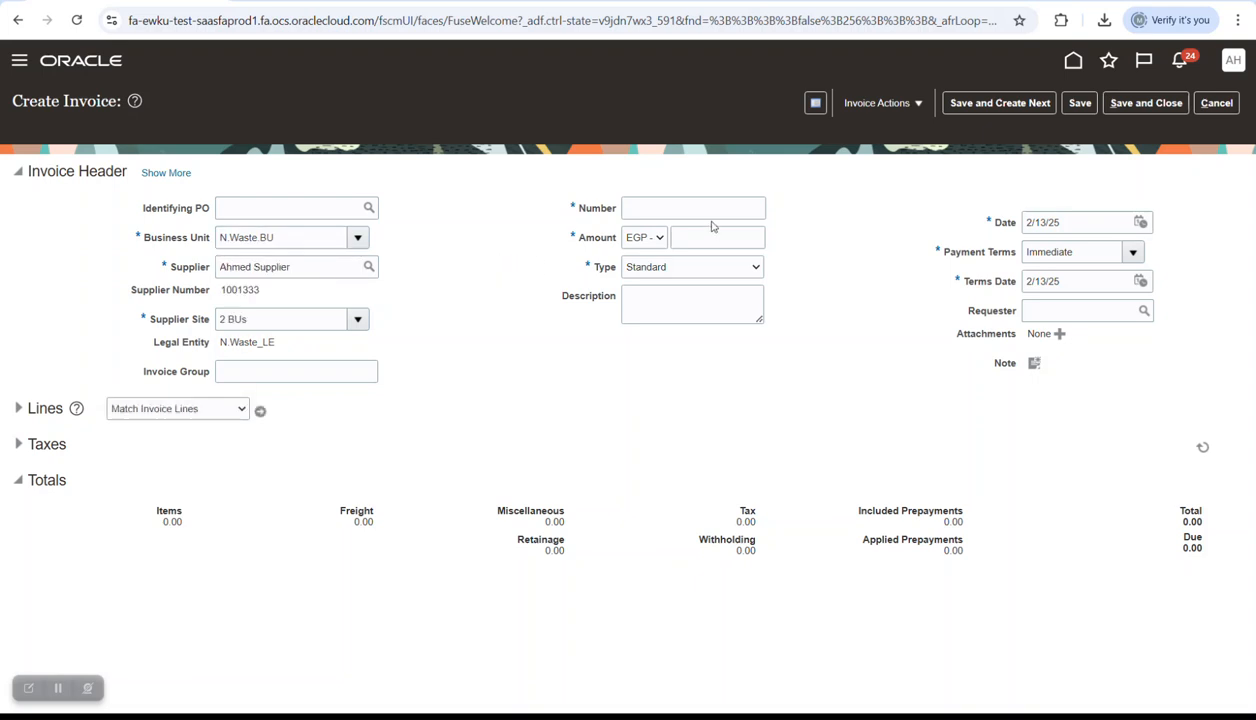
click(685, 210)
key(Caps_Lock)
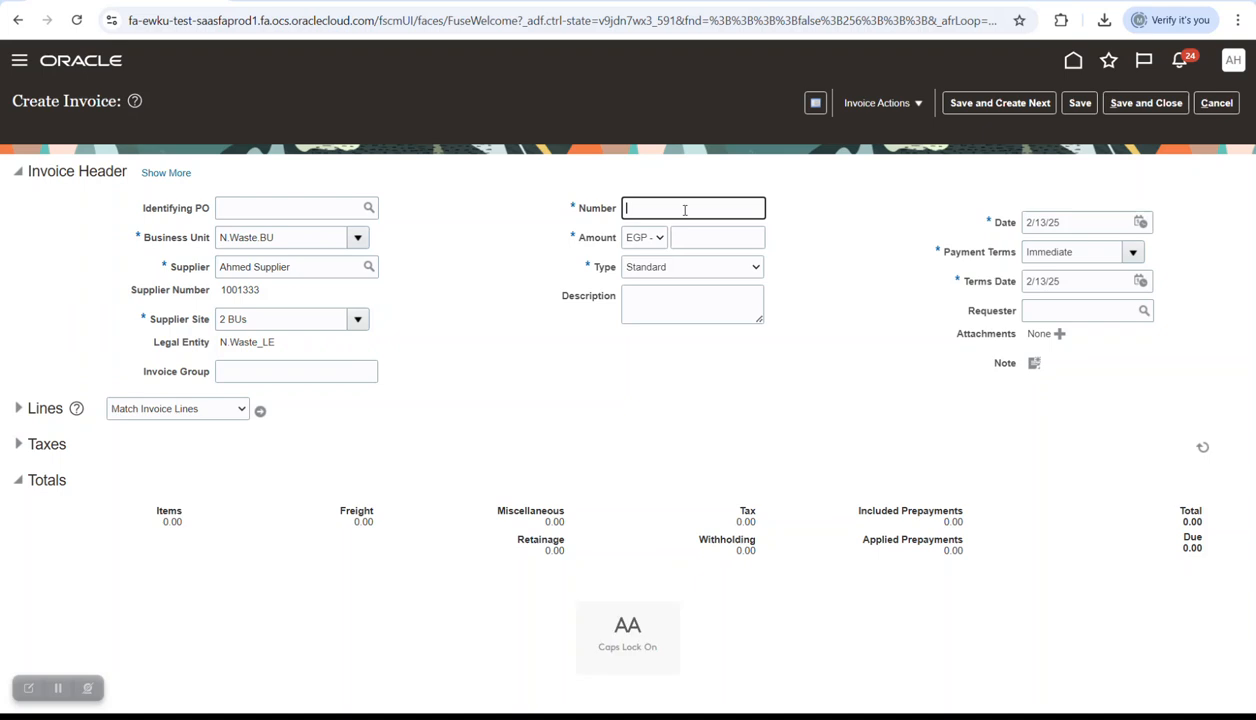
text(C)
key(Caps_Lock)
text(ash Co)
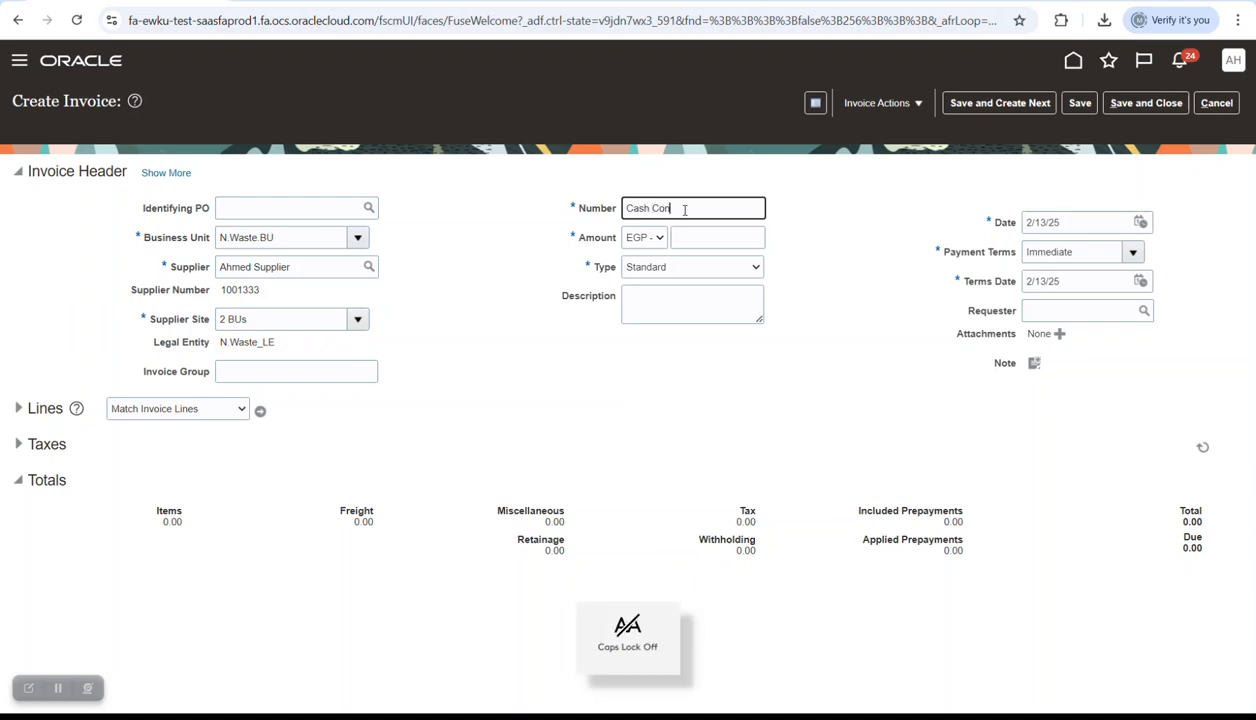
text(ntrol)
key(Tab)
key(Tab)
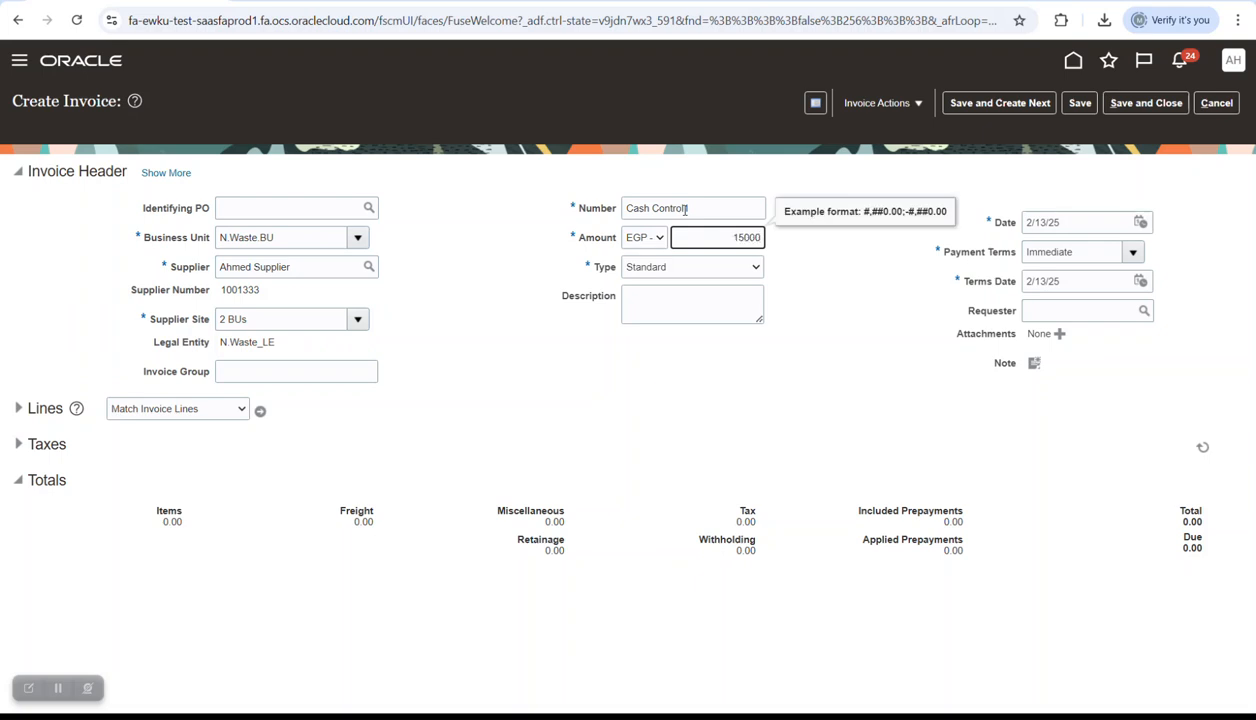
key(Tab)
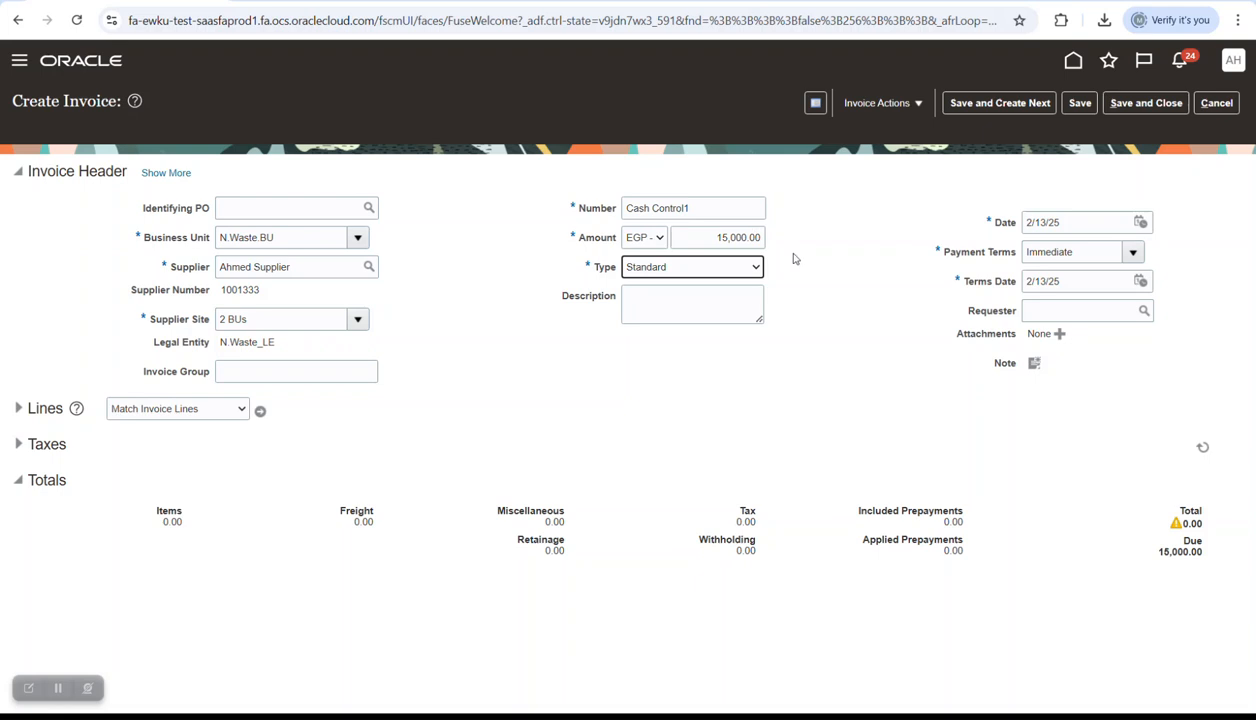
- Set the invoice date to 12/5/24 using the calendar
click(1140, 222)
click(1097, 250)
click(1012, 250)
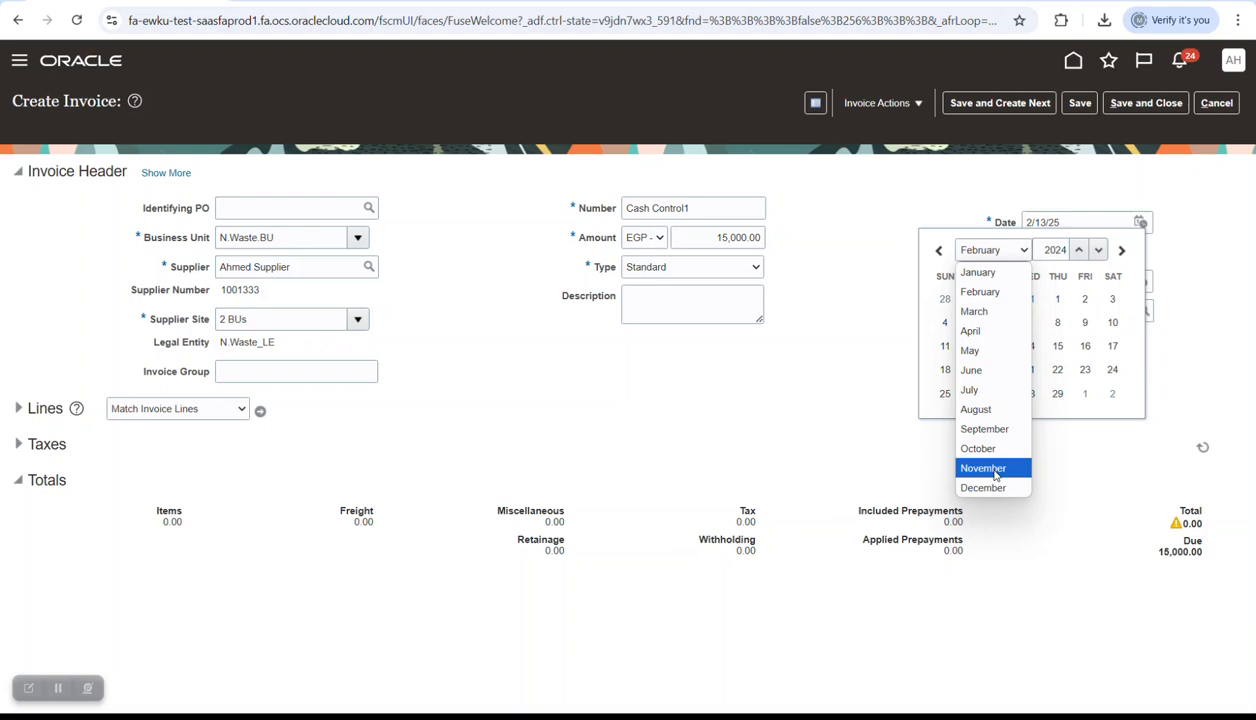
click(975, 482)
click(1057, 299)
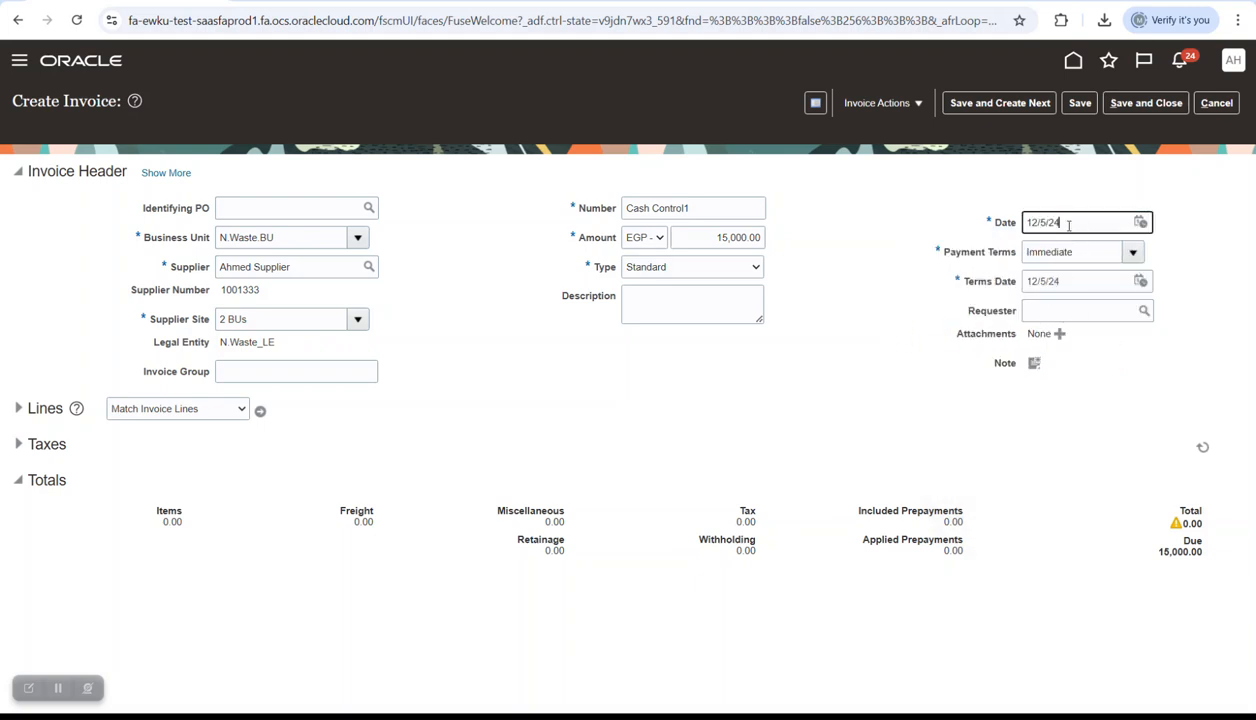
- Expand the invoice lines and give item line 1 an amount of 15,000.00
click(158, 173)
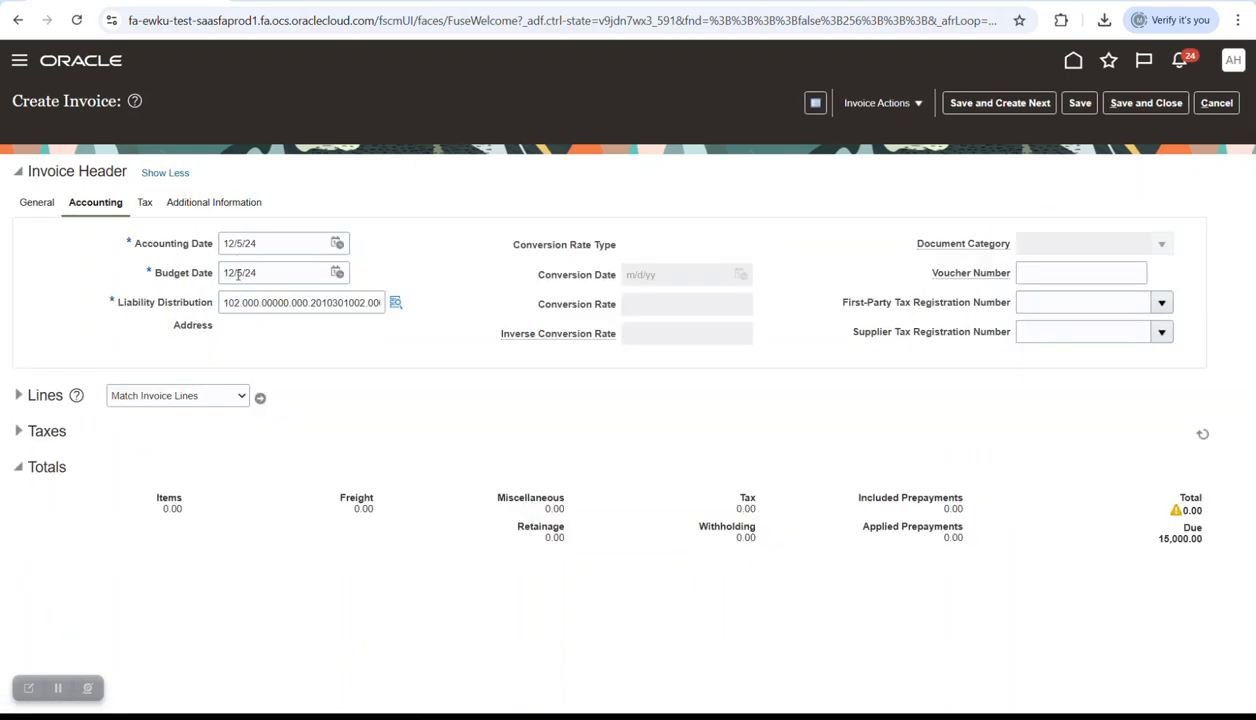
click(45, 395)
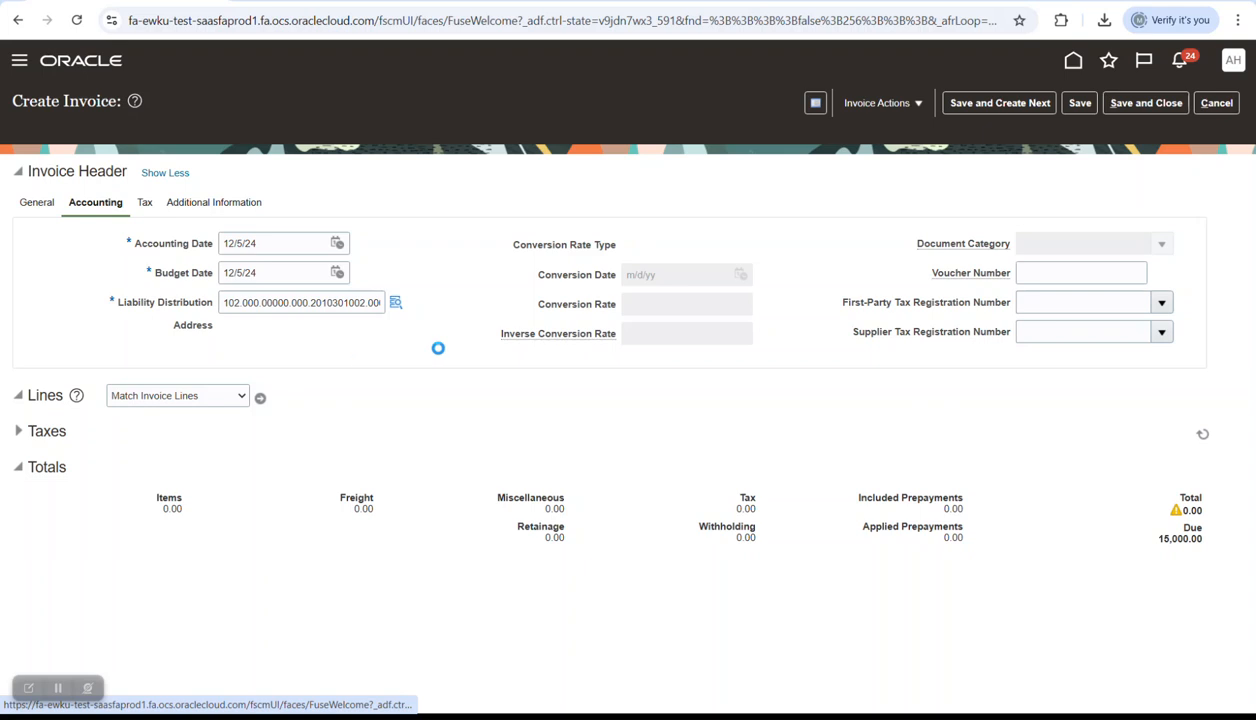
click(254, 546)
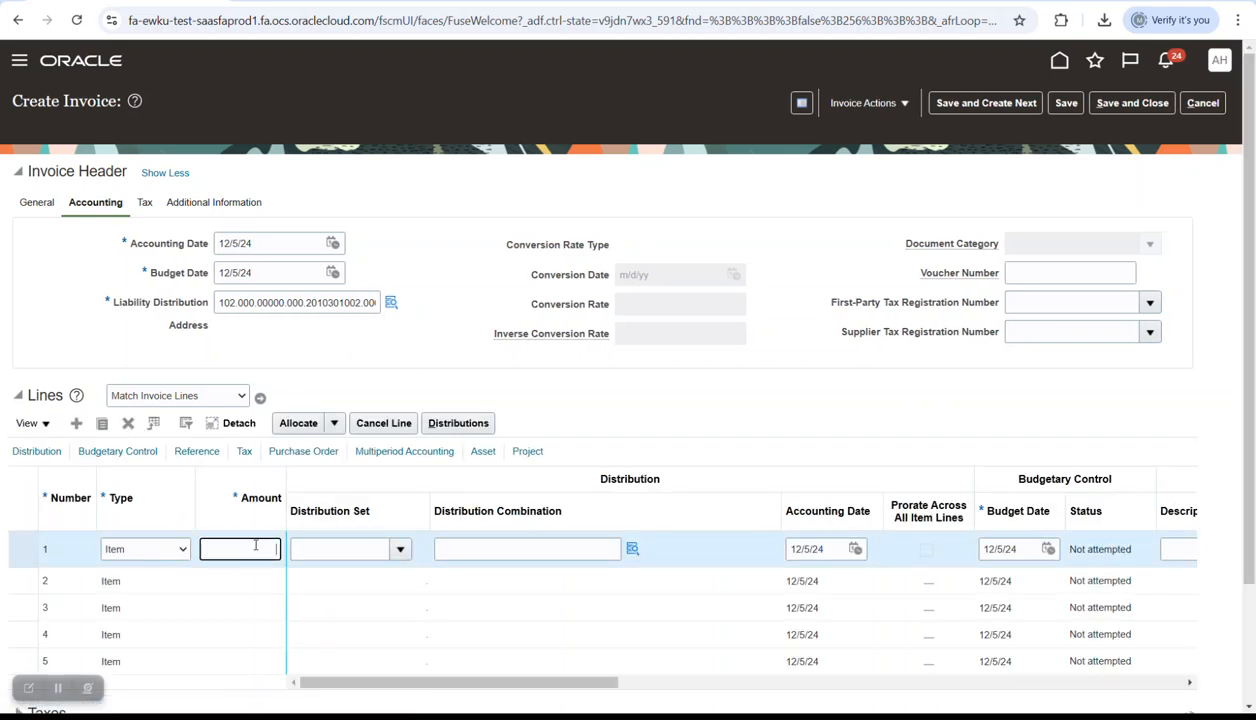
text(15,000)
key(Tab)
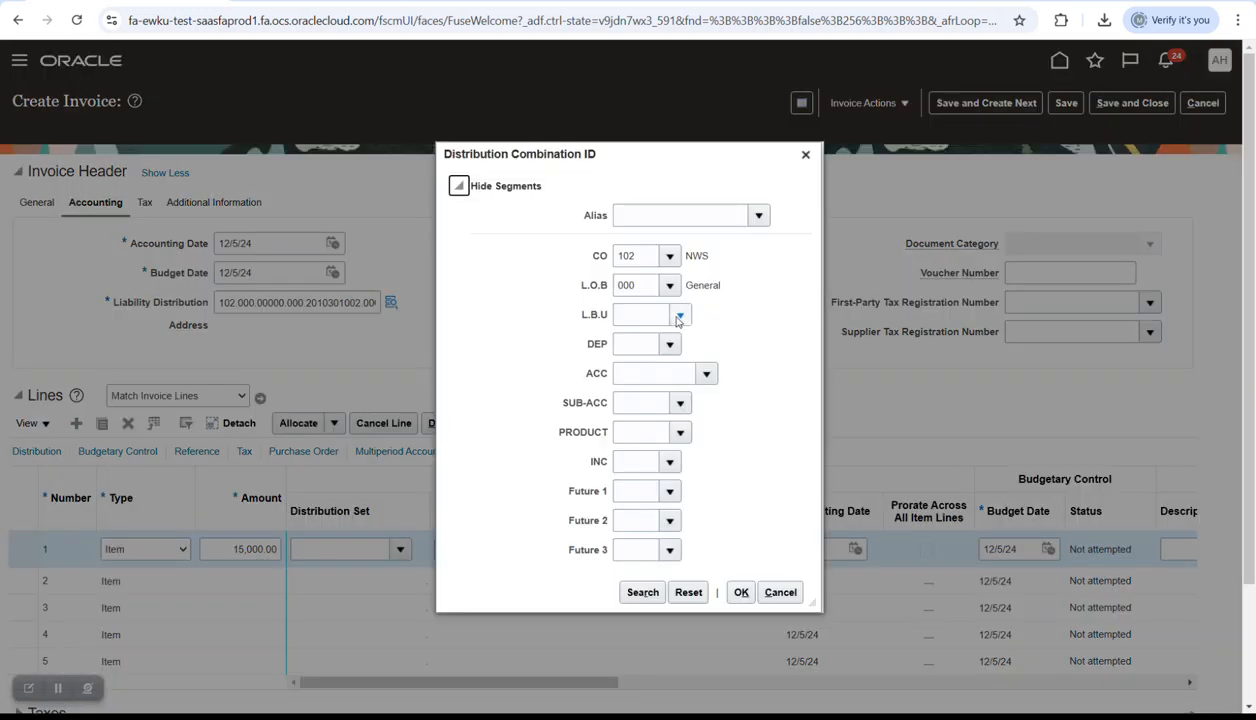
click(679, 316)
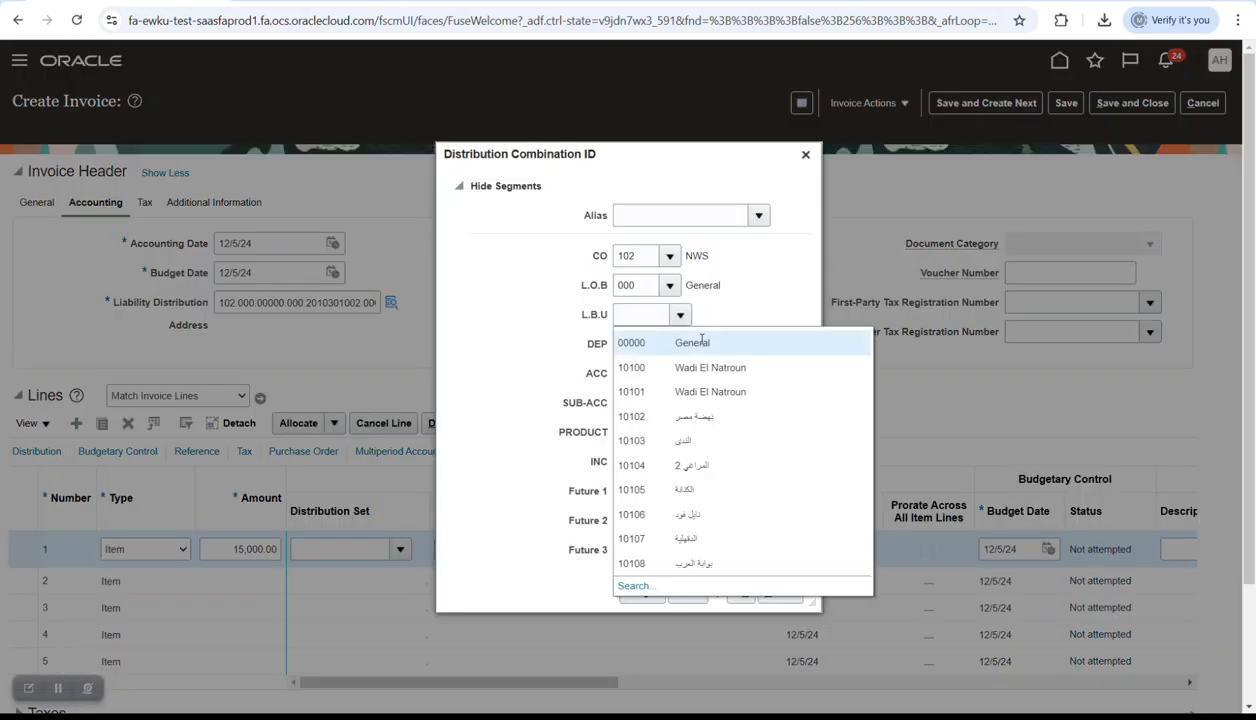
click(702, 342)
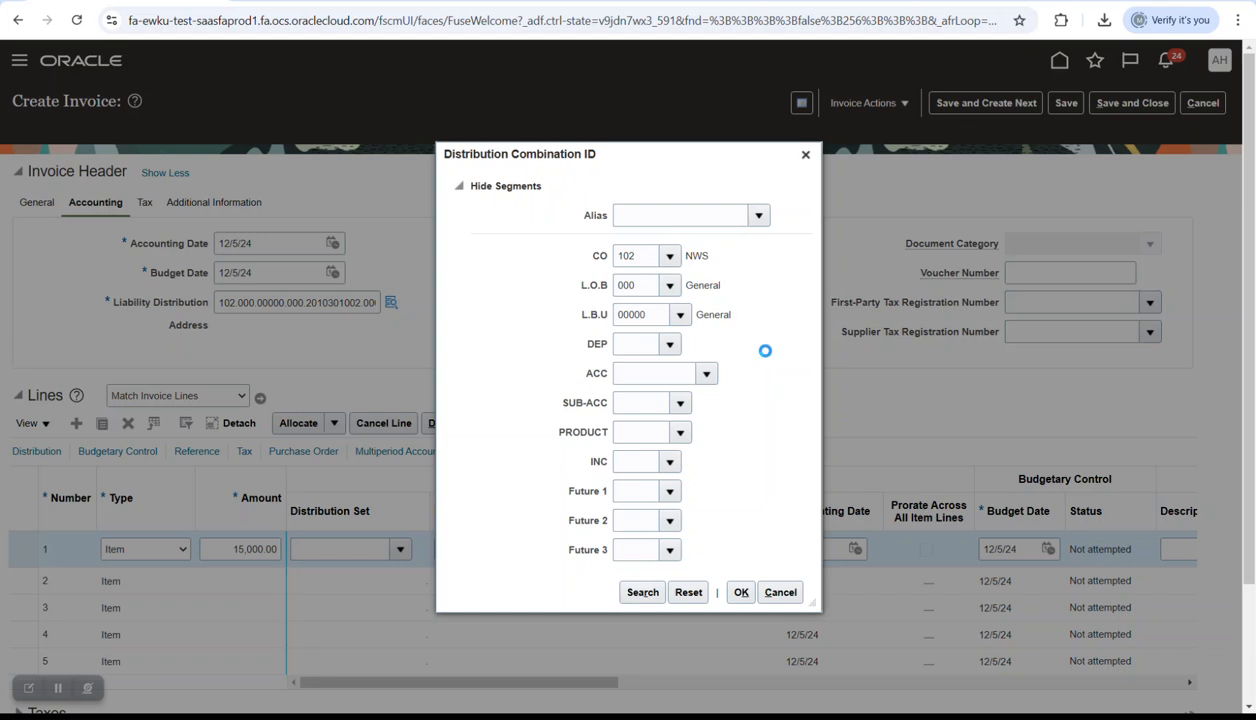
click(734, 374)
click(707, 374)
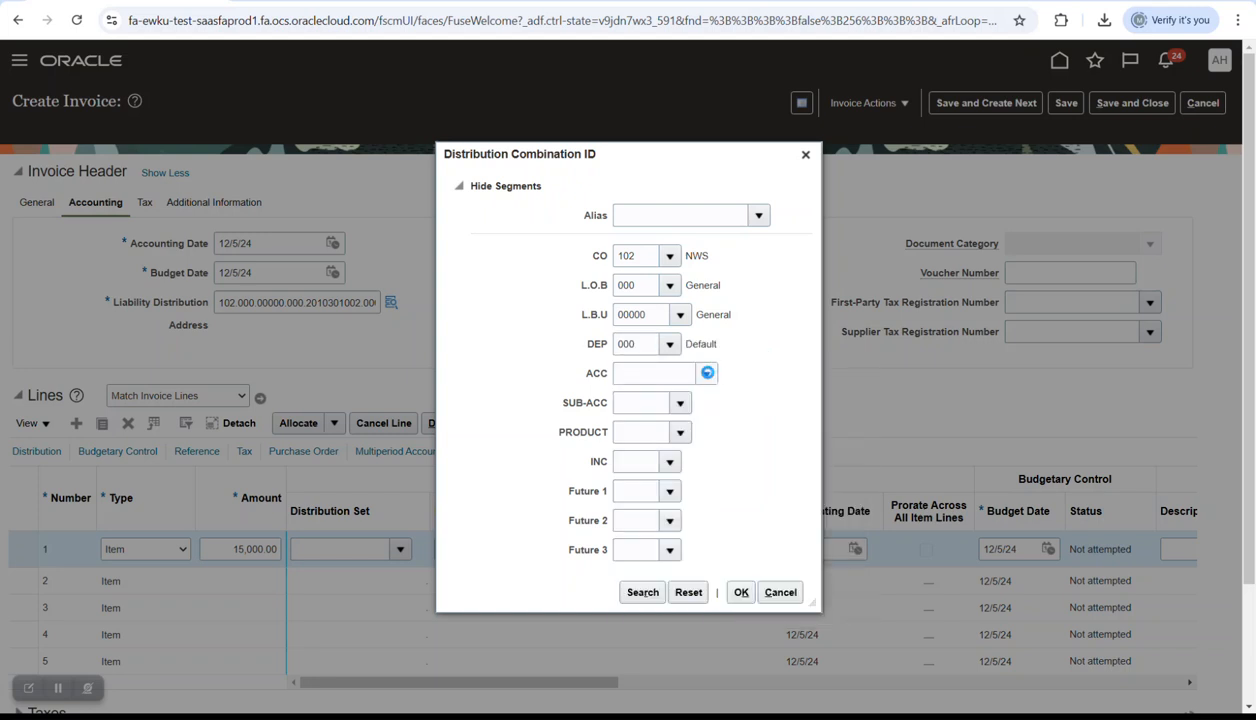
scroll(735, 478, down, 2)
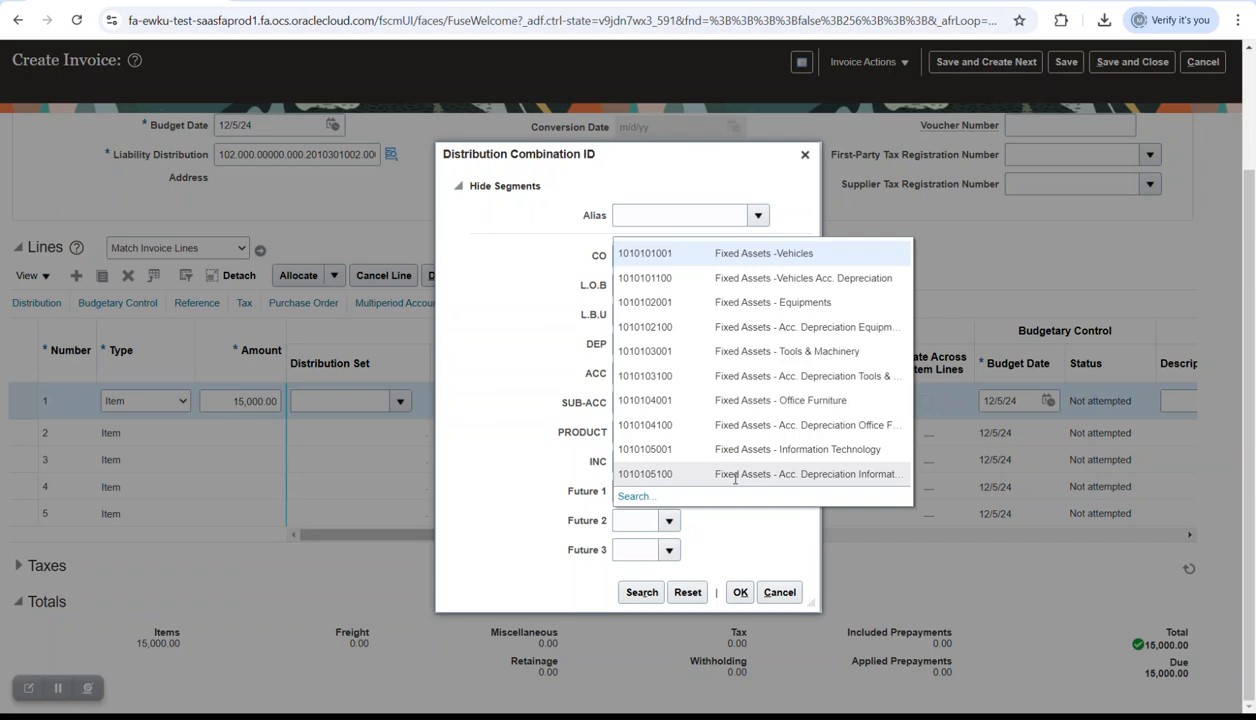
click(735, 476)
click(680, 416)
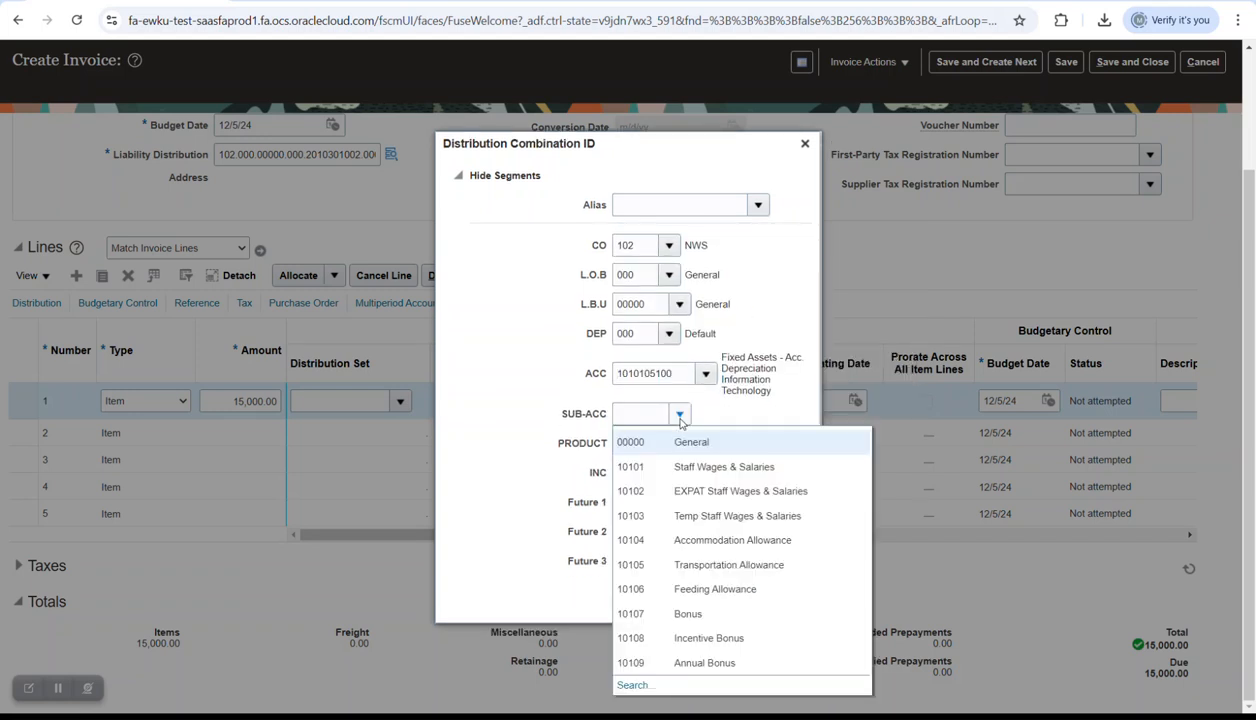
click(681, 446)
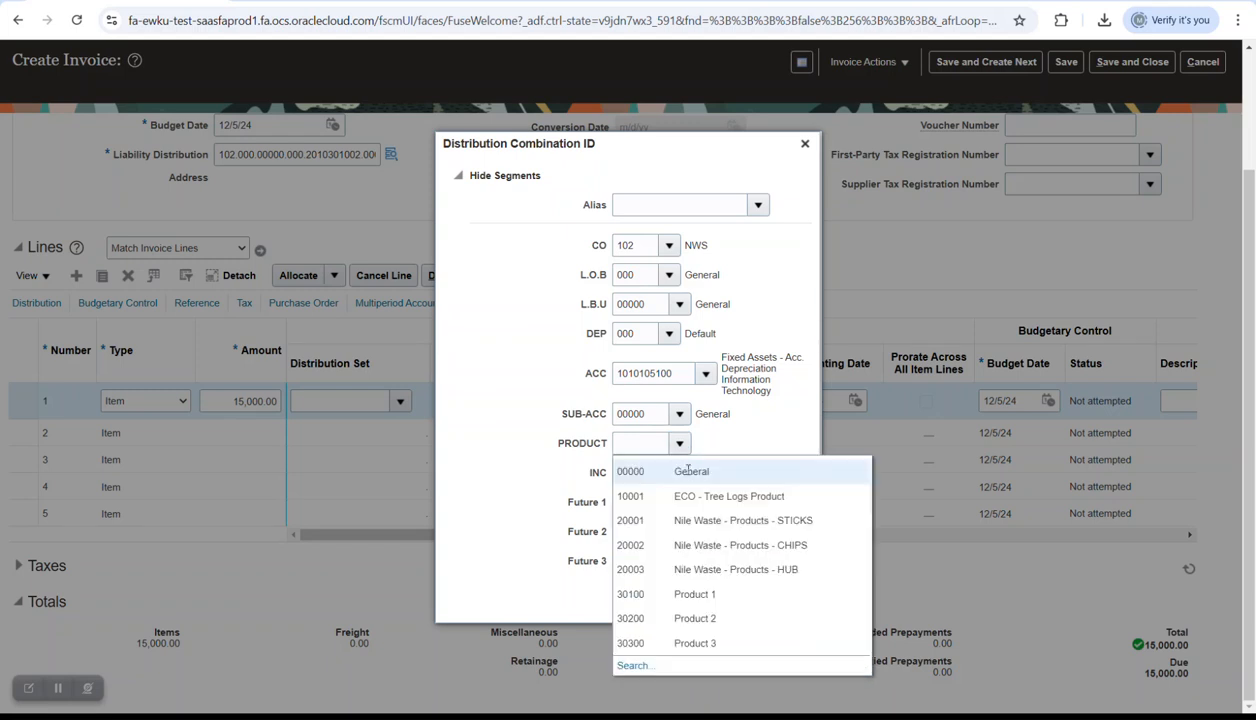
click(674, 473)
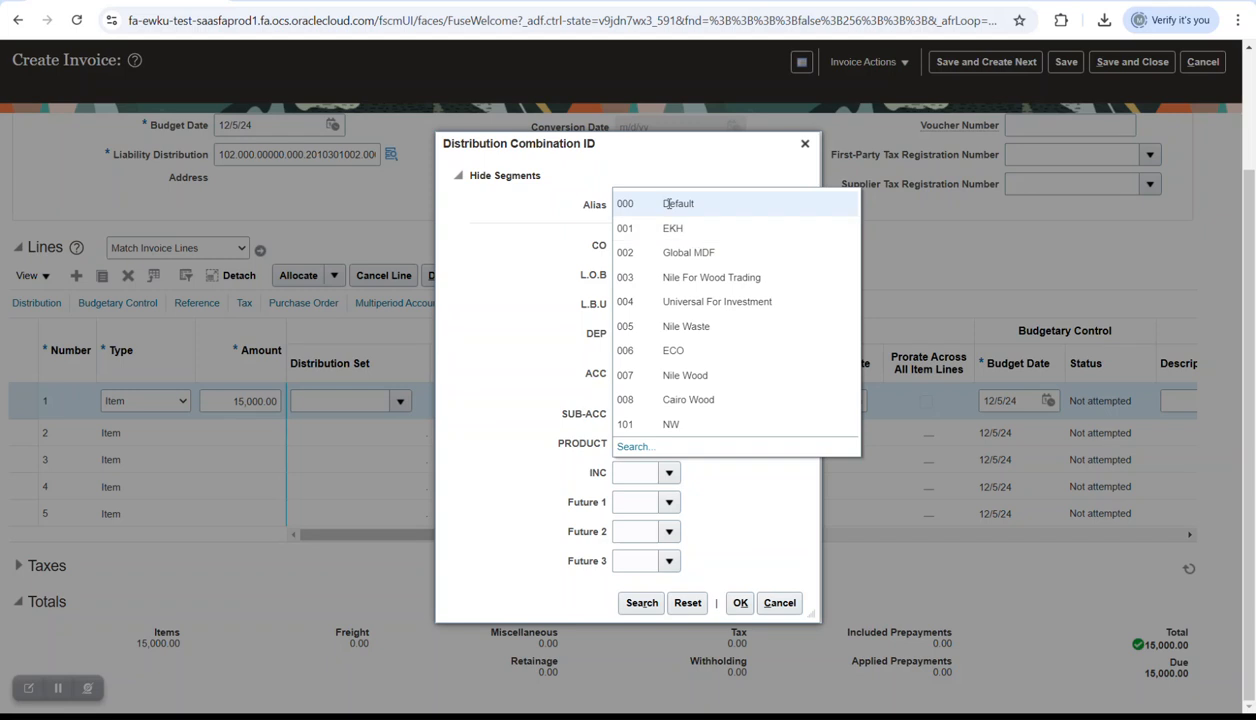
- Finish the combination with INC 000 and Future 2 and 3 at 000, then select it
click(657, 201)
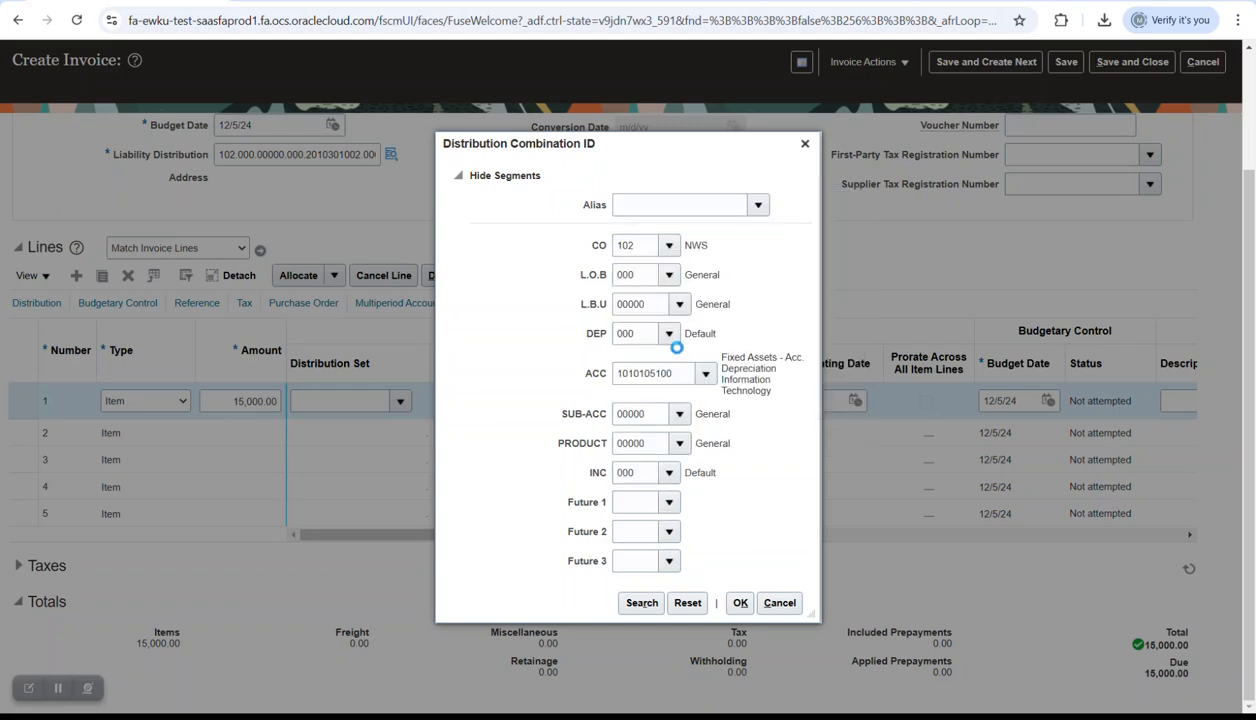
click(669, 531)
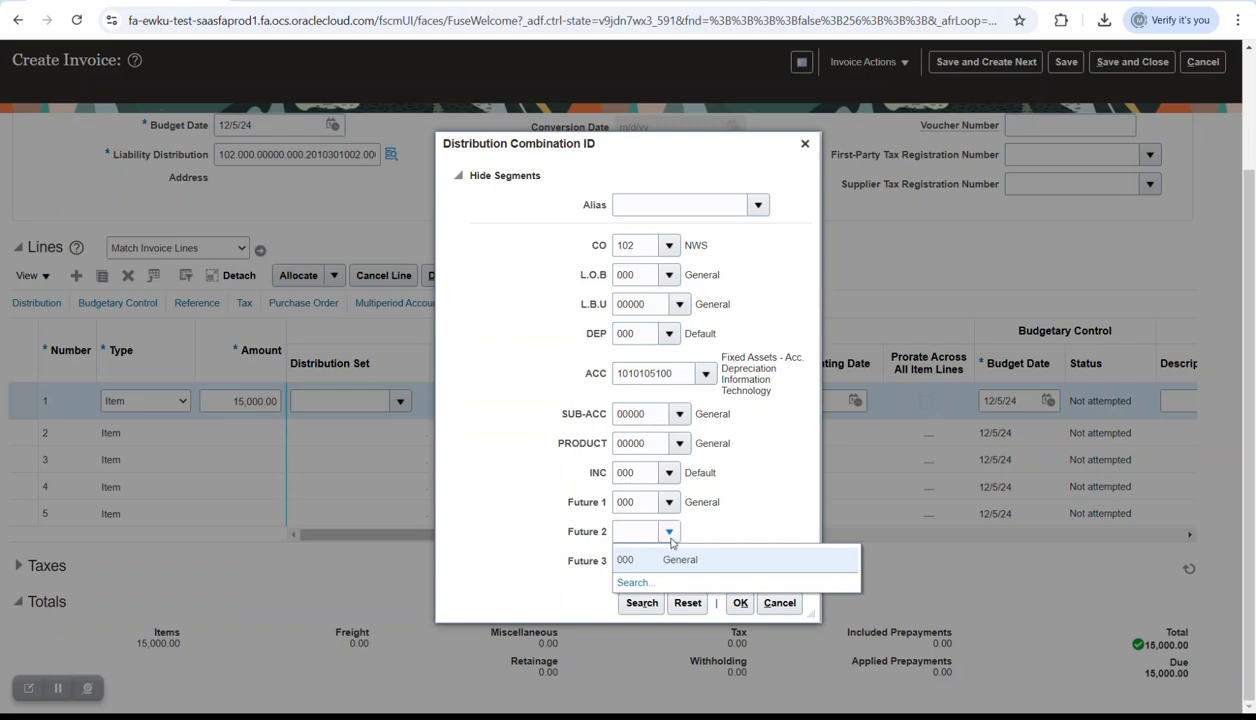
click(668, 560)
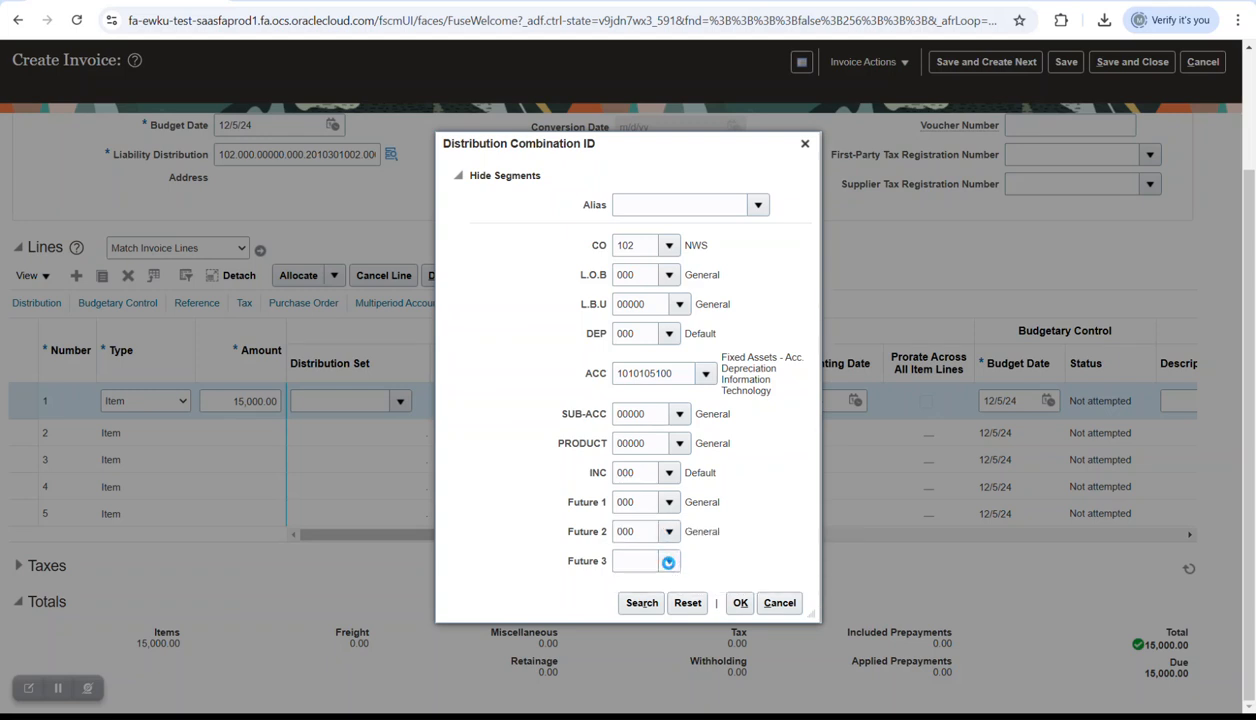
click(671, 588)
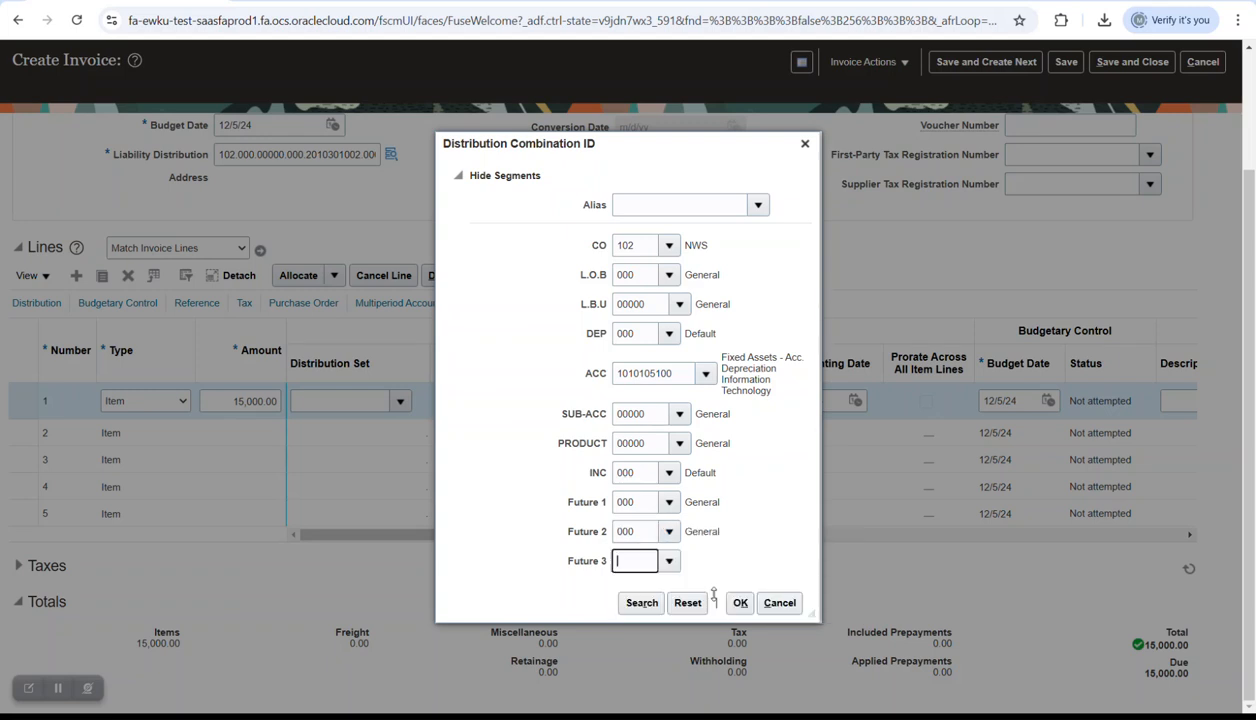
click(743, 604)
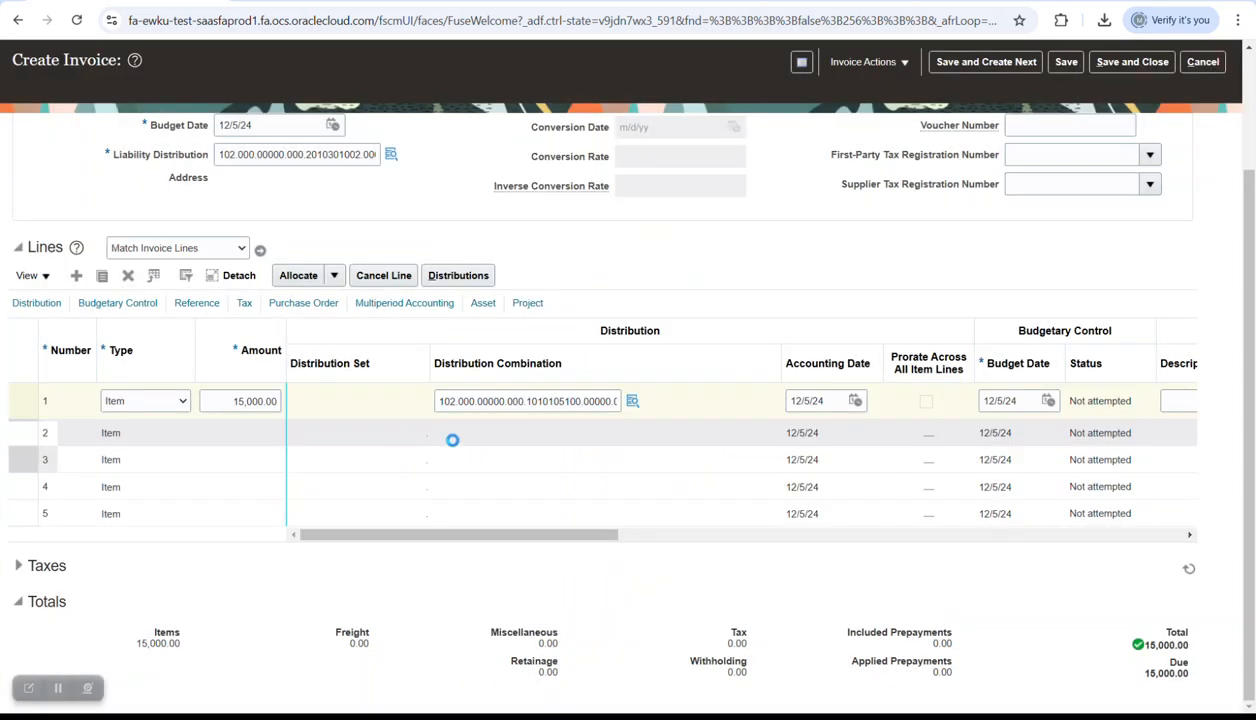
click(468, 403)
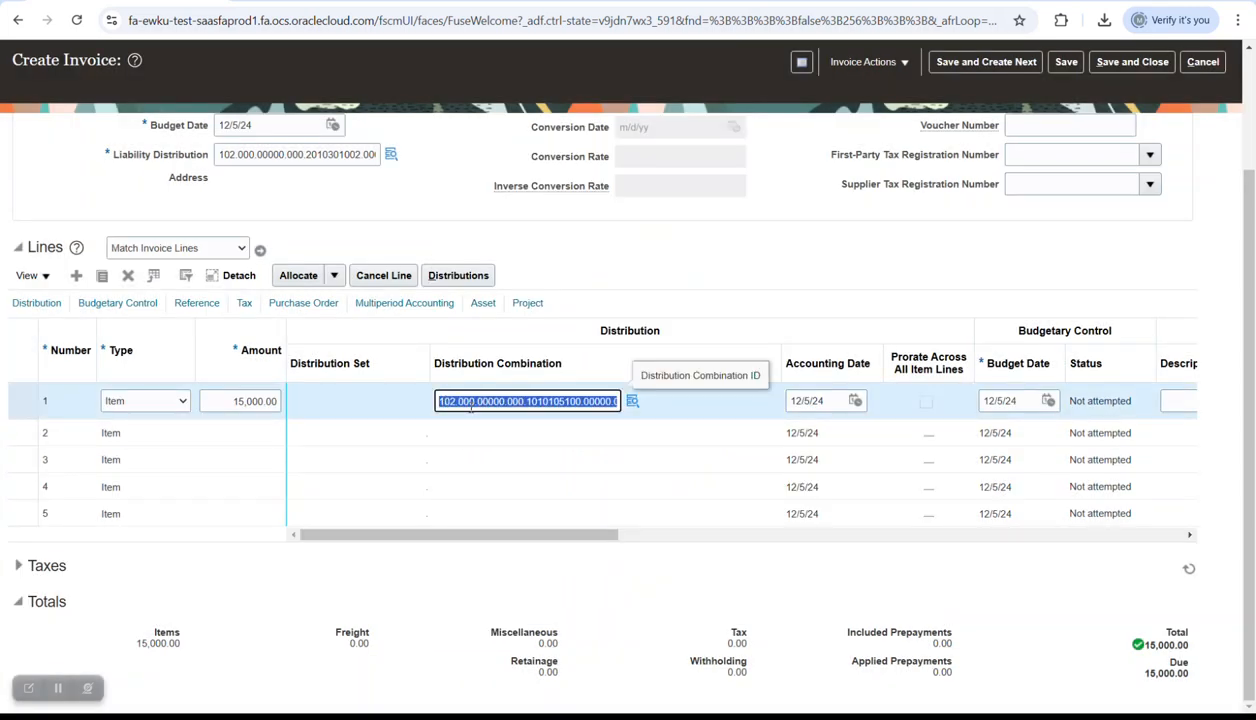
- Paste line 1's distribution combination into Book1 Sheet2 cell H18 and return to the invoice
key(alt+Tab)
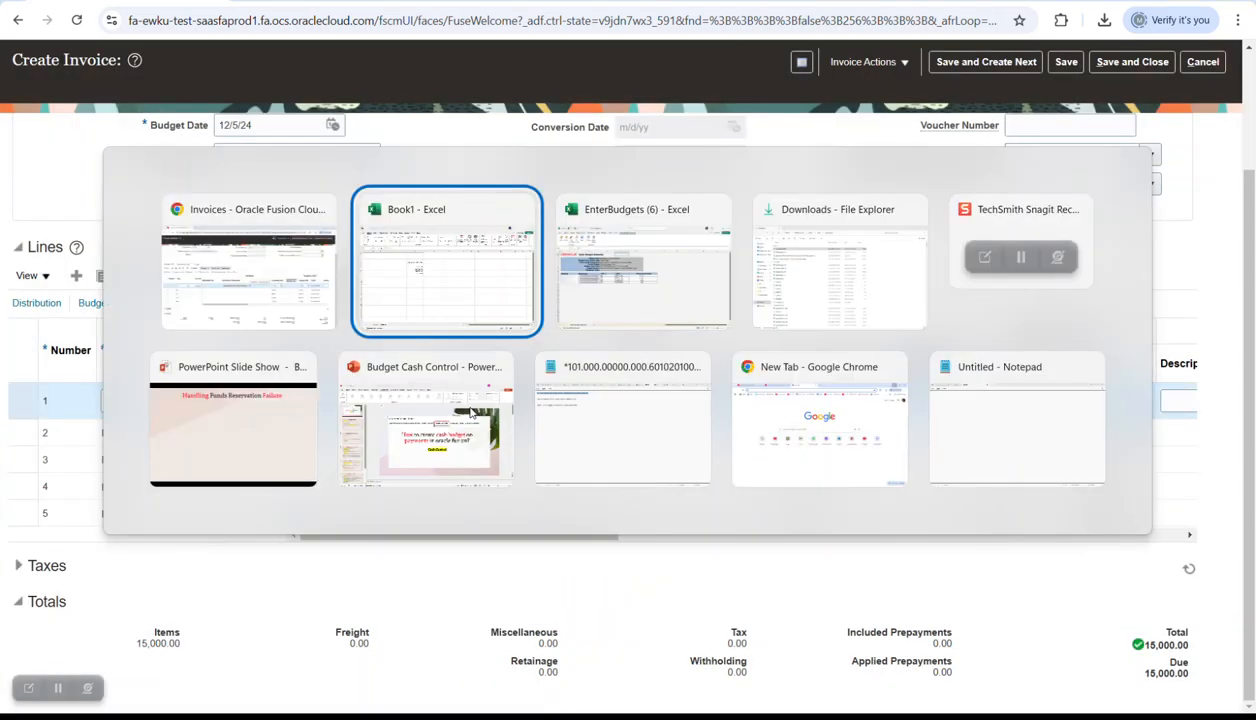
click(486, 434)
text(102.000.00000.000.1010105100.00000.000.000.000.000)
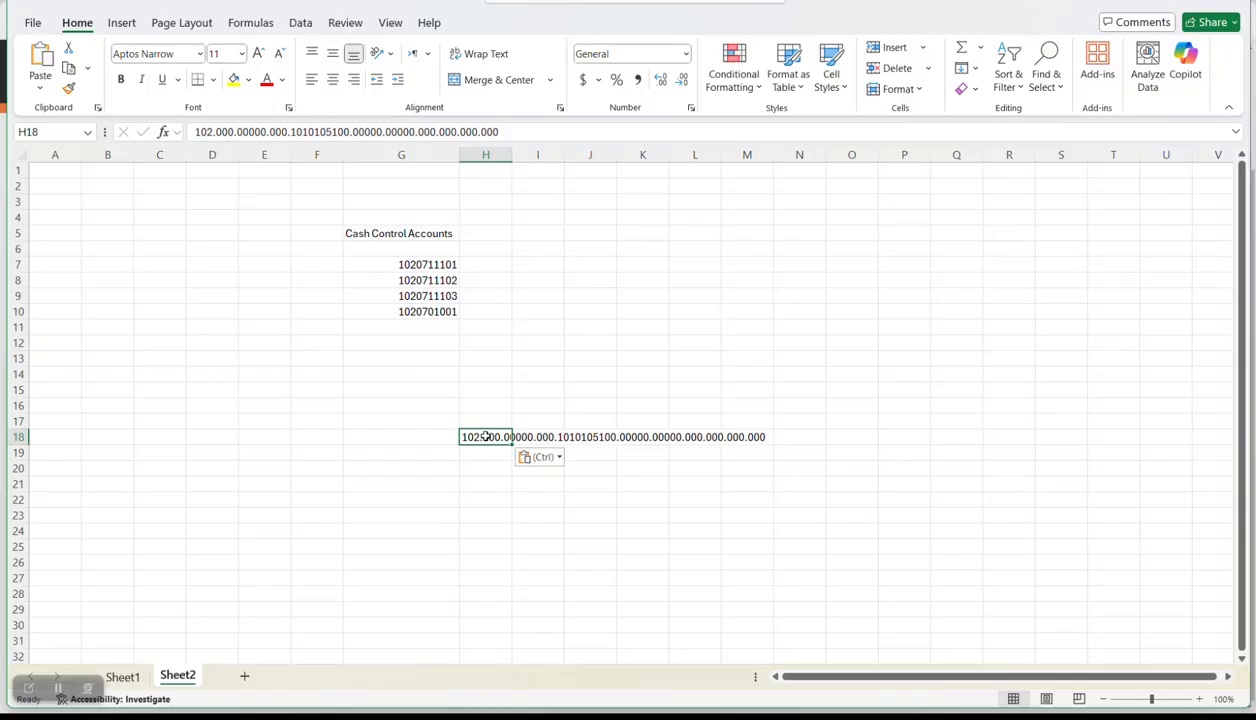
key(alt+Tab)
scroll(1068, 124, up, 3)
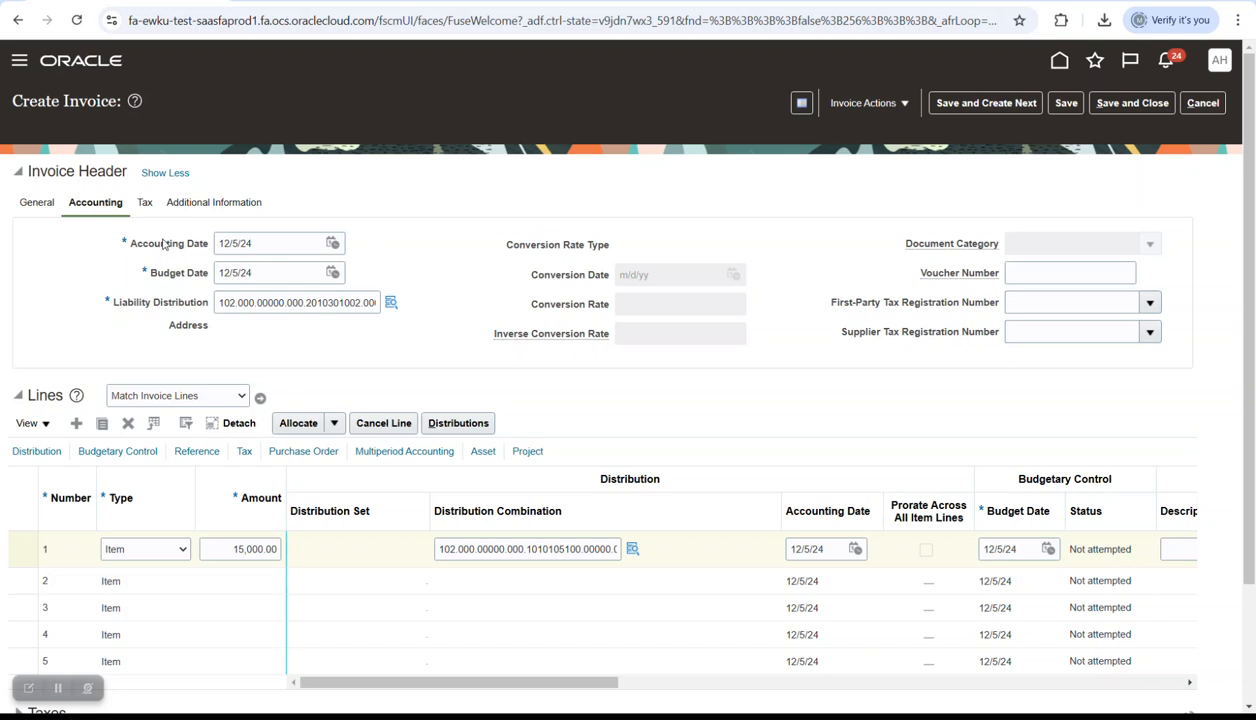
- Save invoice Cash Control1 with Not validated status and open its Invoice Actions menu
click(40, 205)
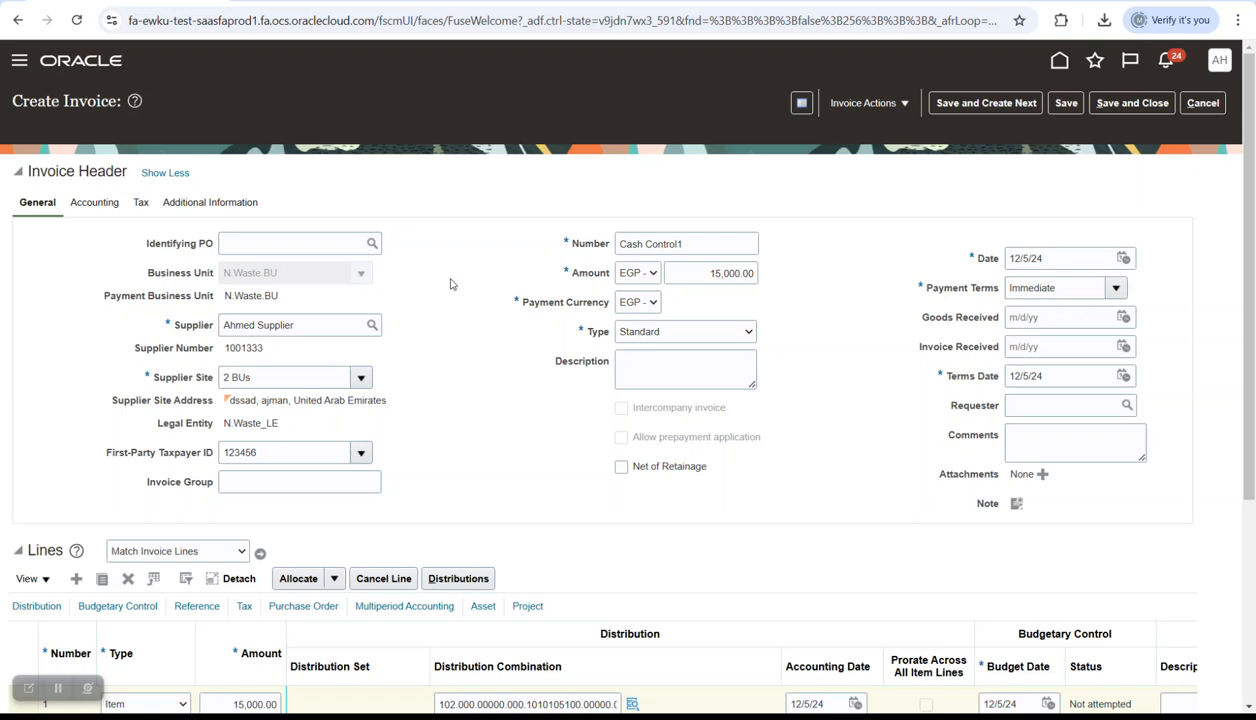
scroll(855, 440, down, 3)
scroll(1000, 480, up, 3)
click(1074, 103)
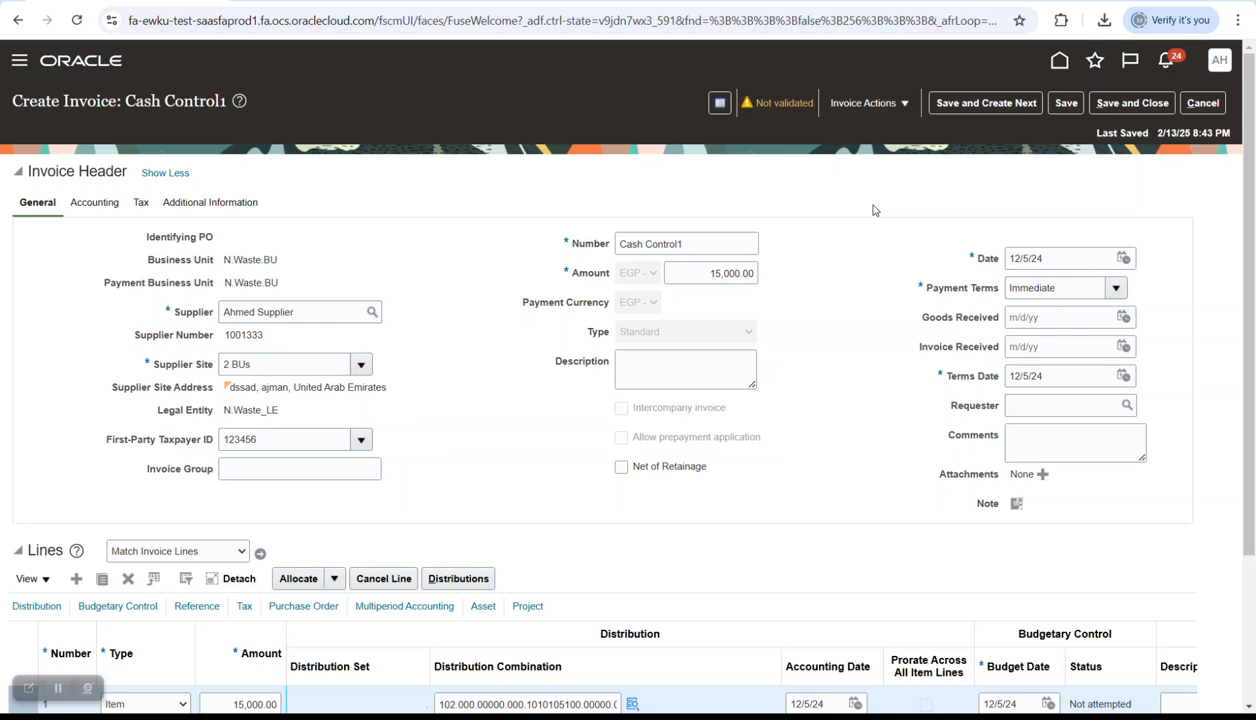
click(893, 104)
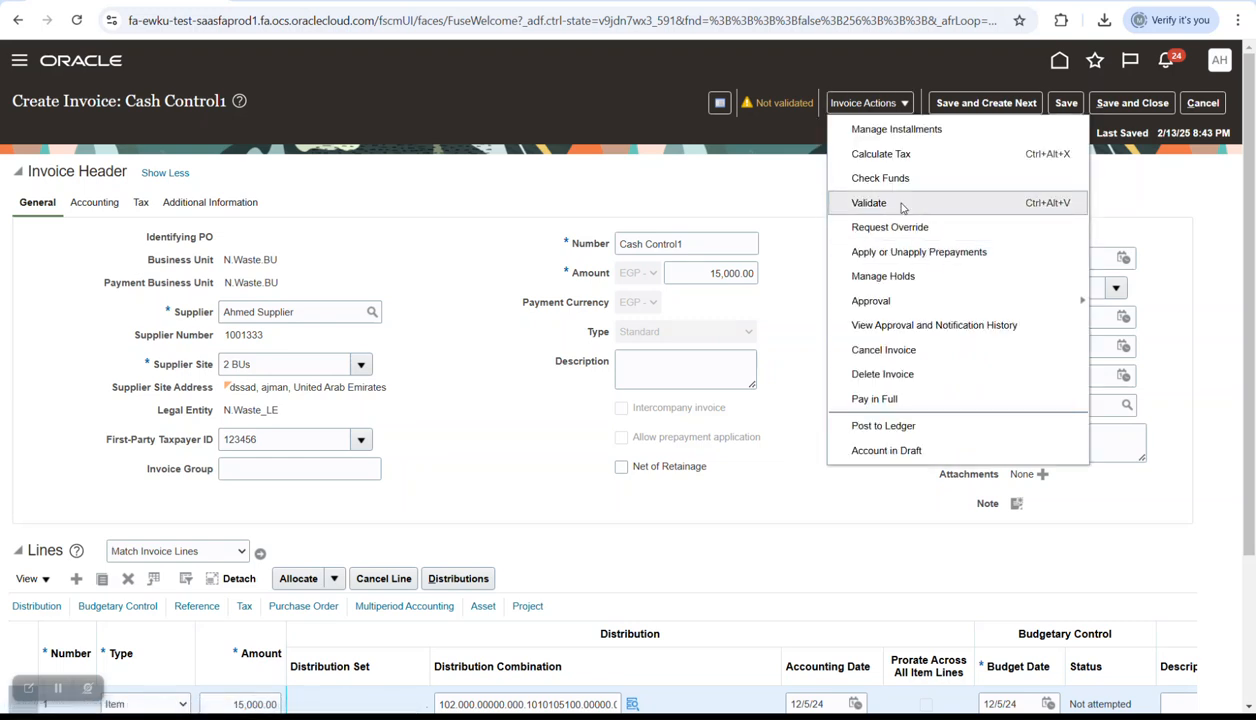
- Validate Cash Control1 and review its failed funds check caused by the unopened Dec/24 budget period
click(900, 203)
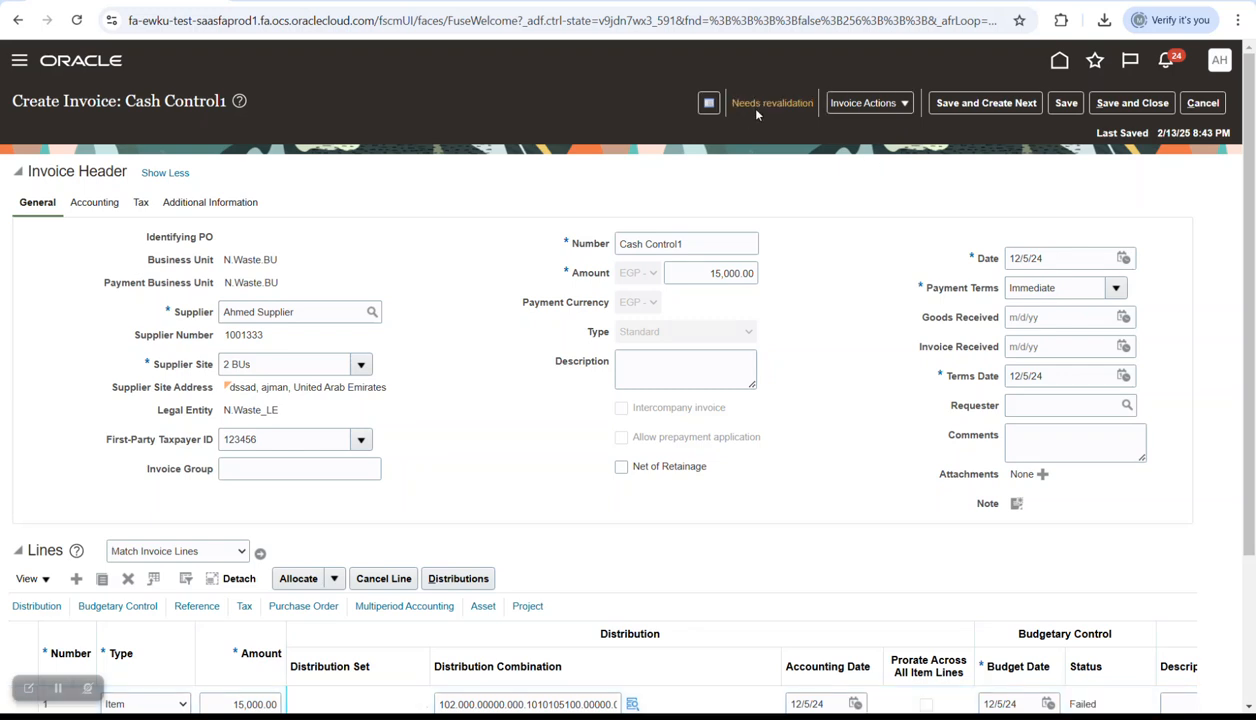
scroll(837, 283, down, 3)
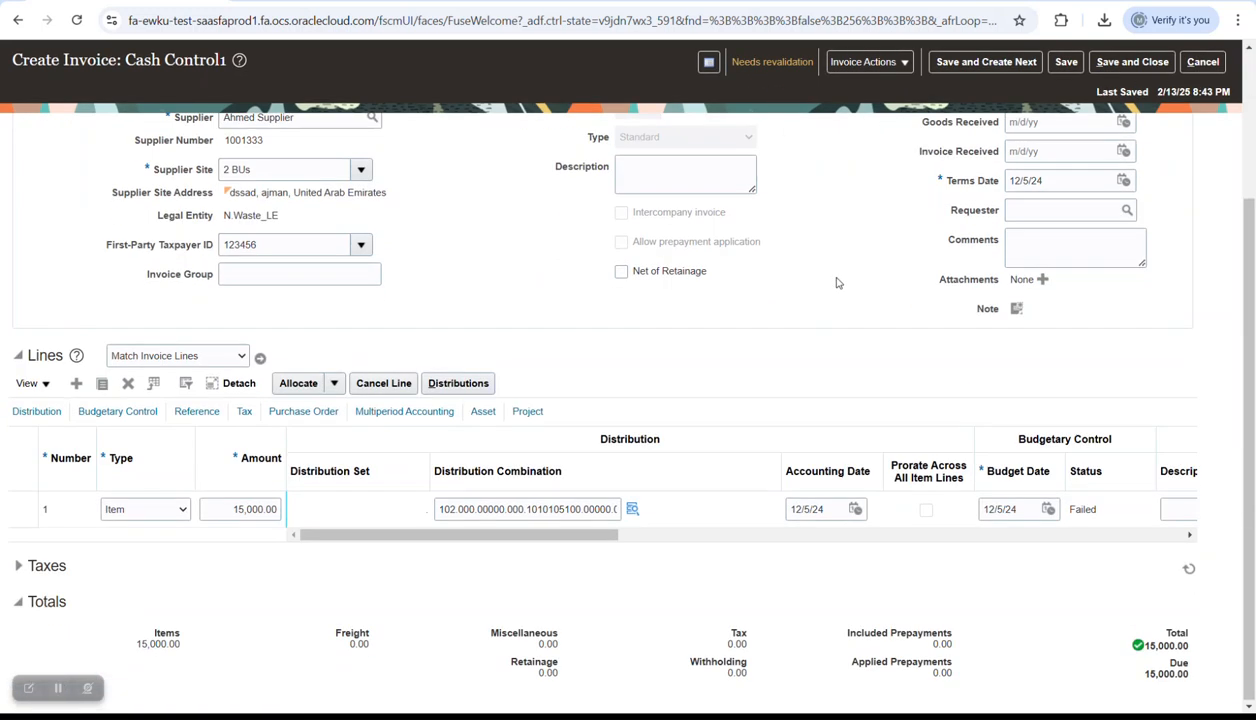
scroll(837, 283, up, 3)
click(785, 106)
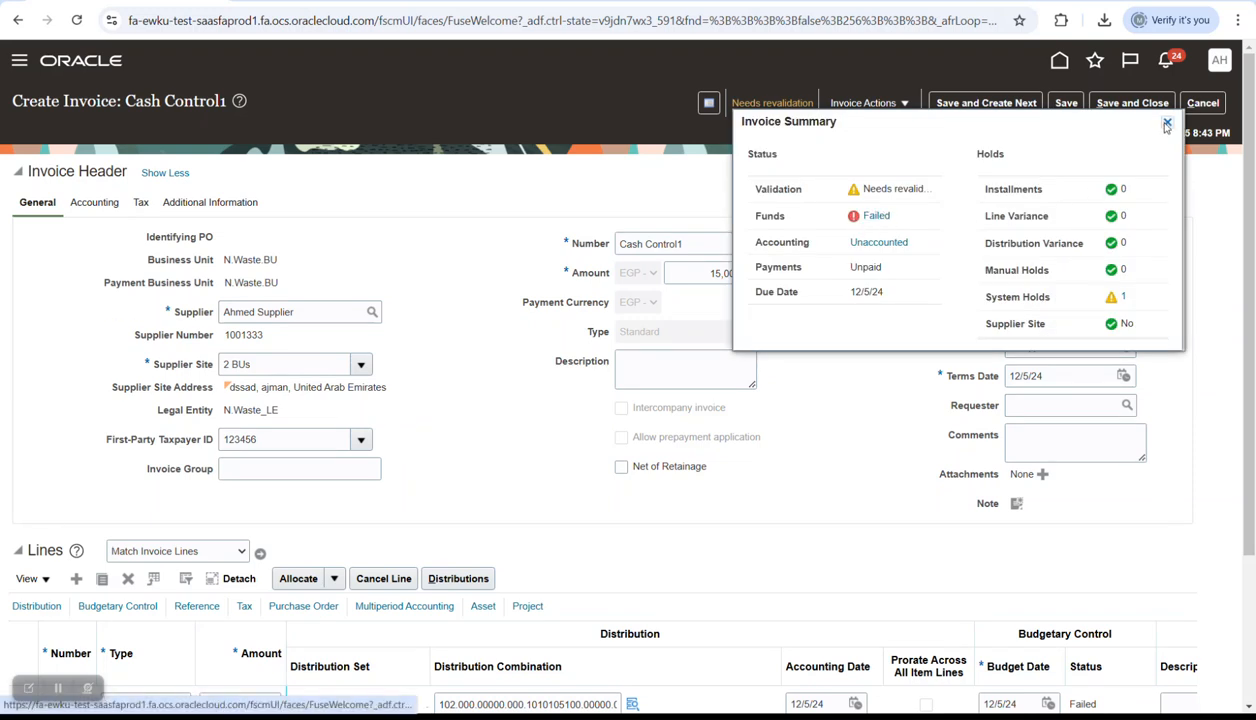
click(877, 217)
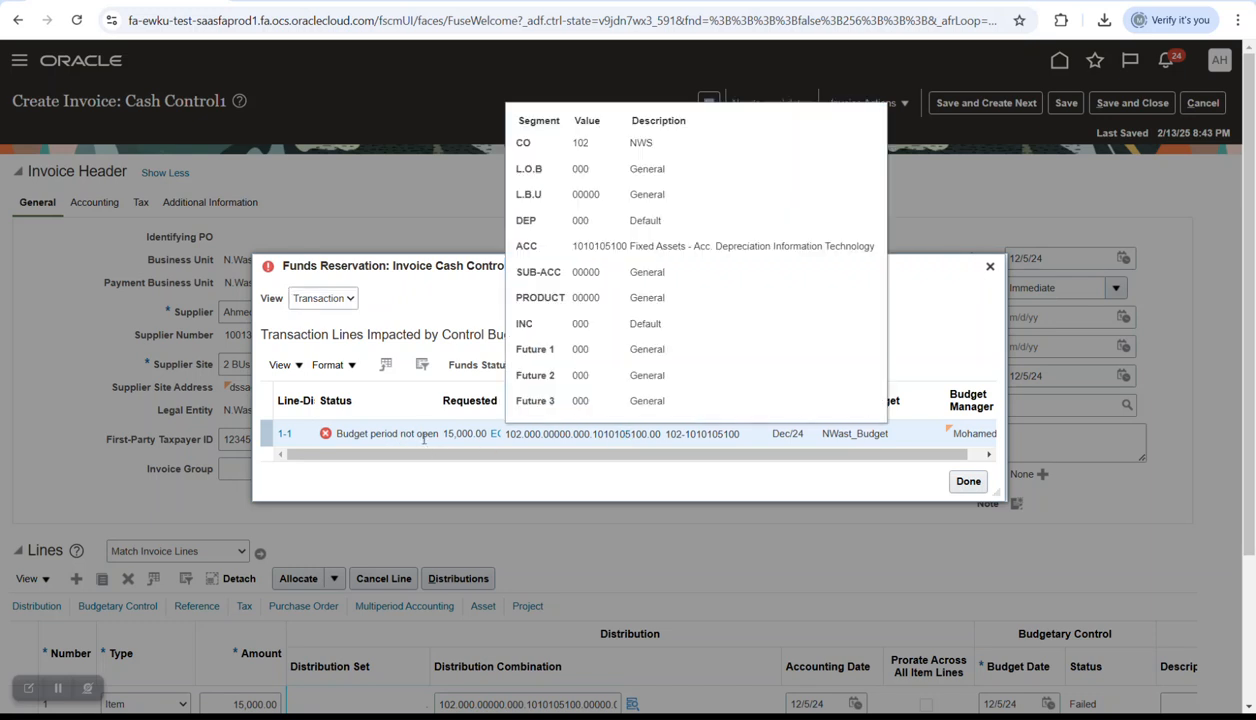
click(989, 266)
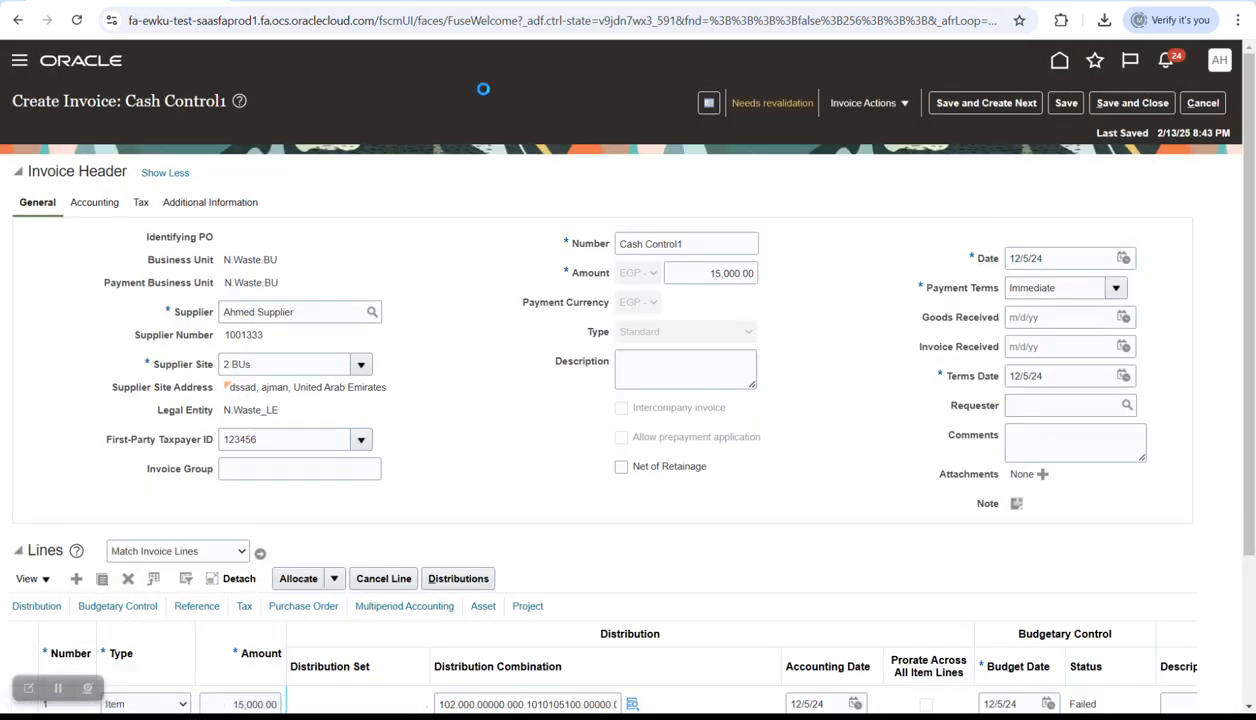
right_click(123, 2)
- In a duplicated tab, move to Budgetary Control and open Manage Budget Period Statuses
click(194, 133)
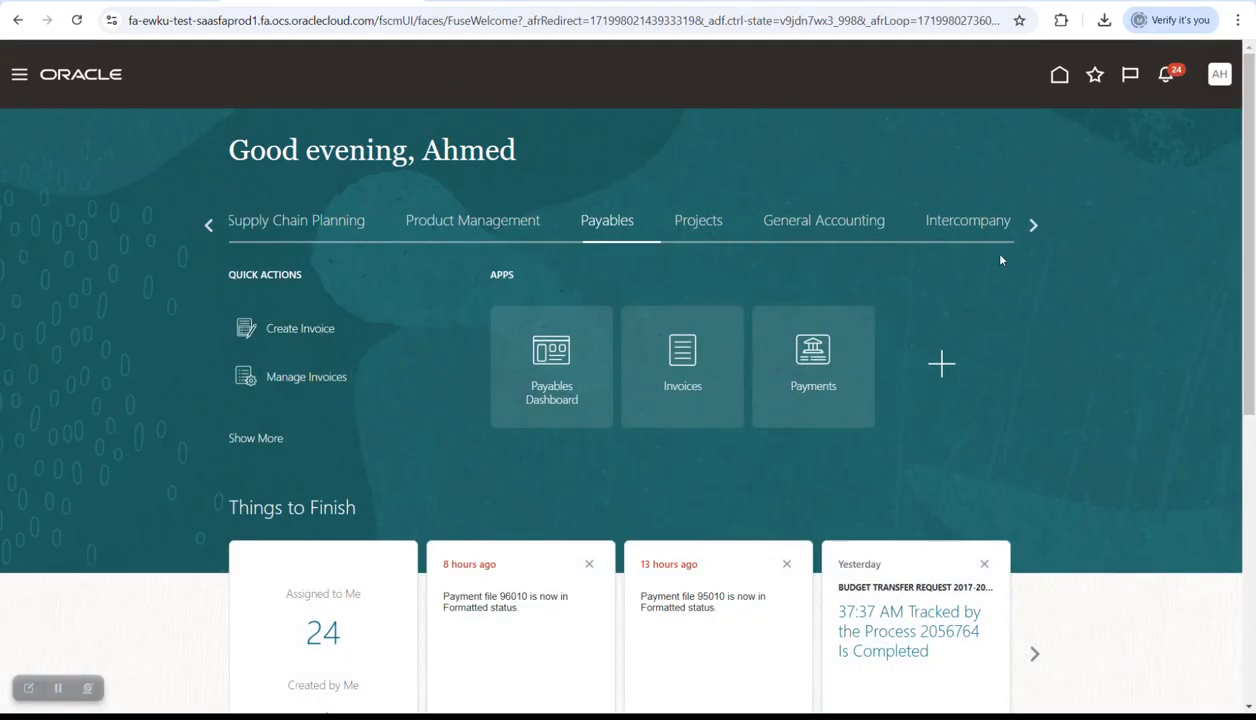
click(830, 222)
click(829, 386)
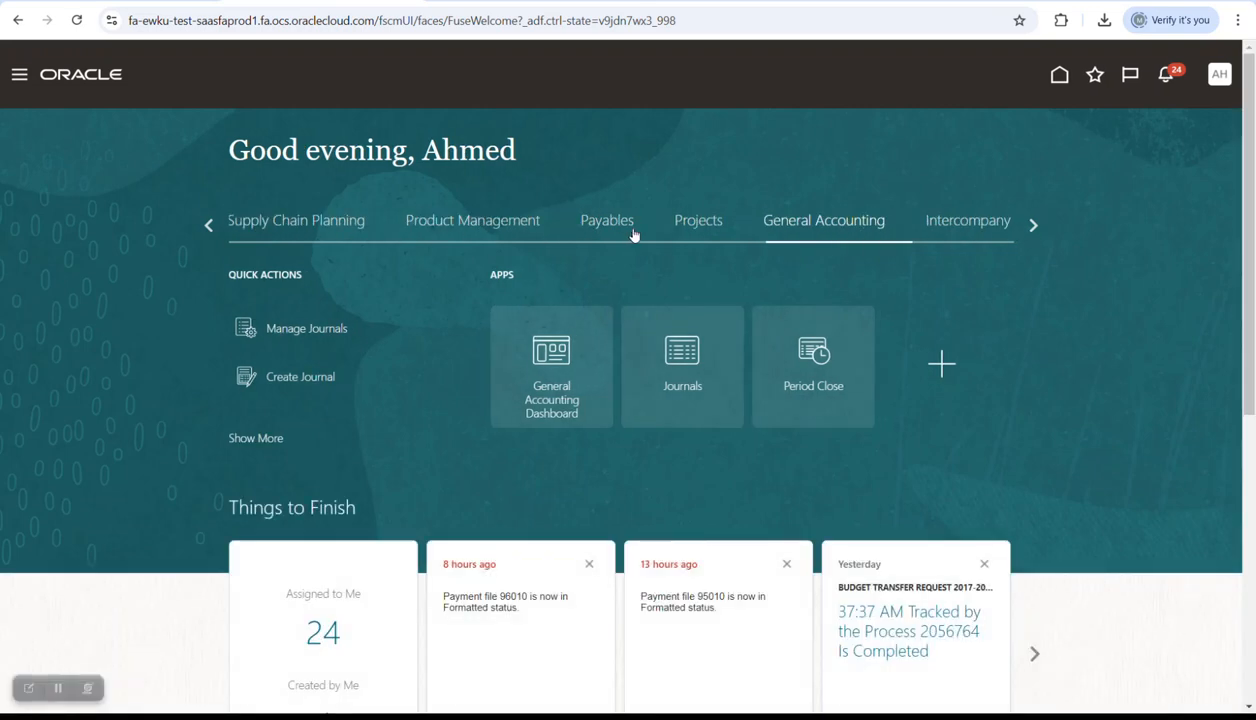
click(208, 225)
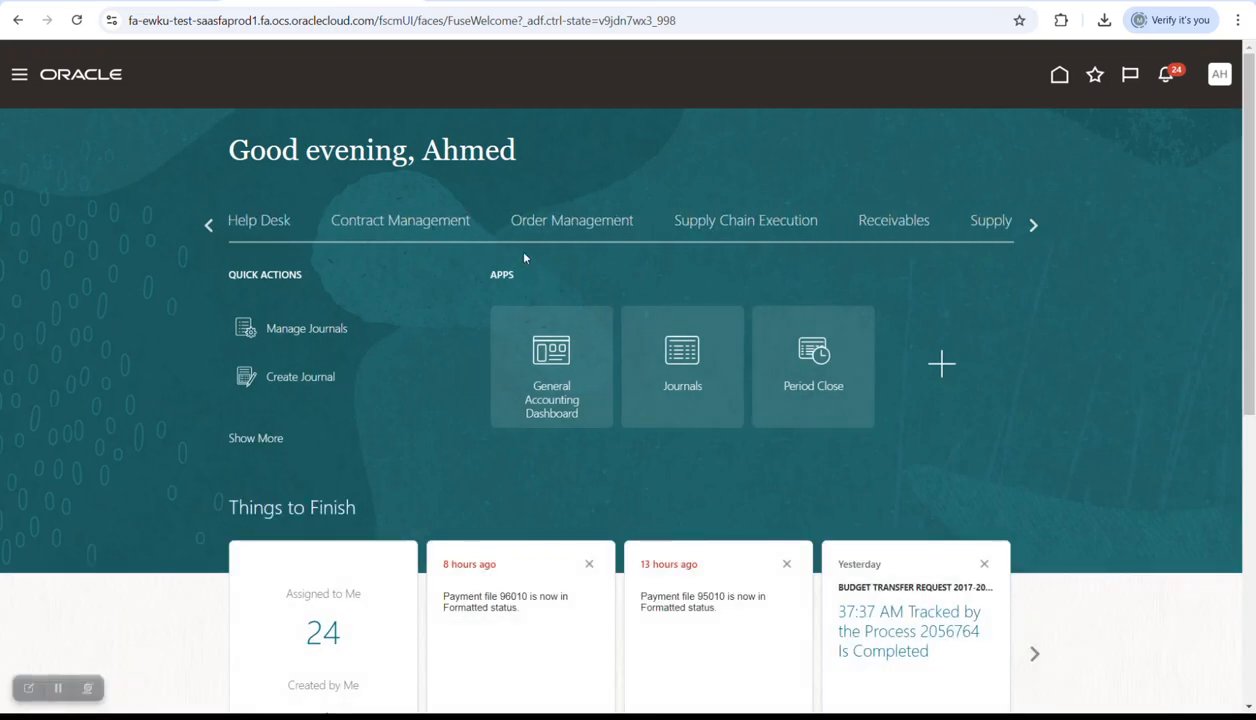
click(1032, 225)
click(1032, 225)
click(475, 228)
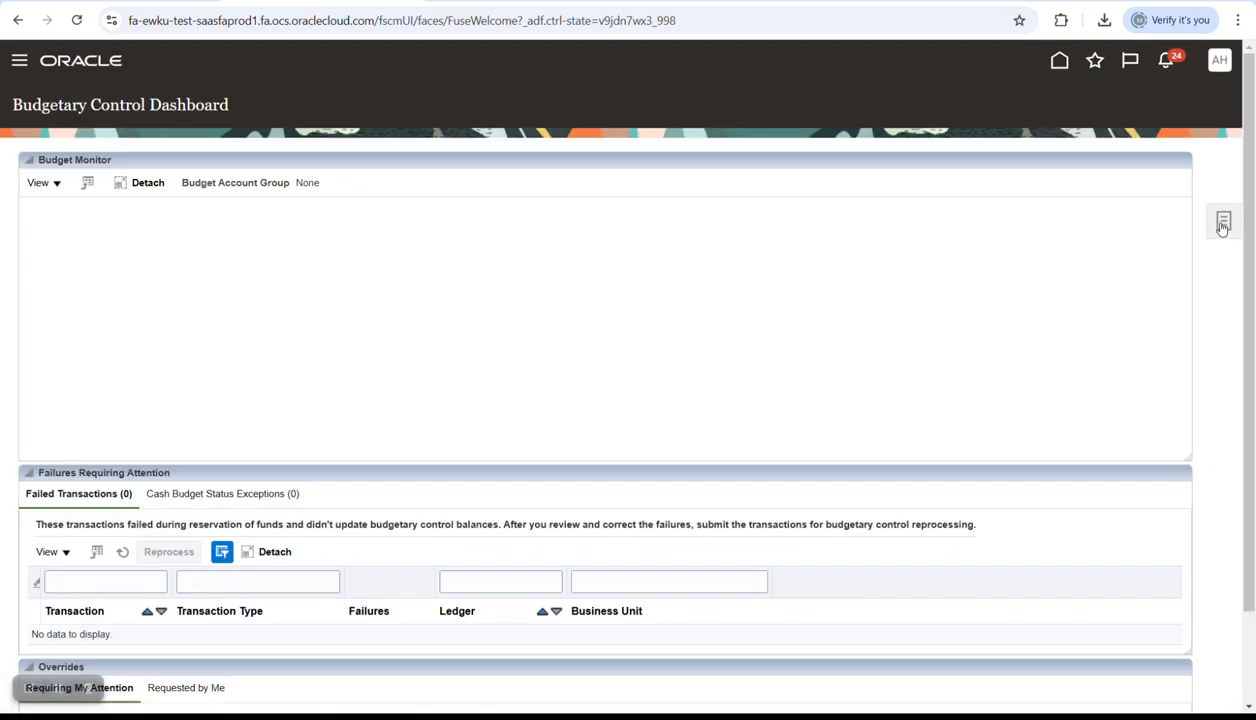
click(1219, 221)
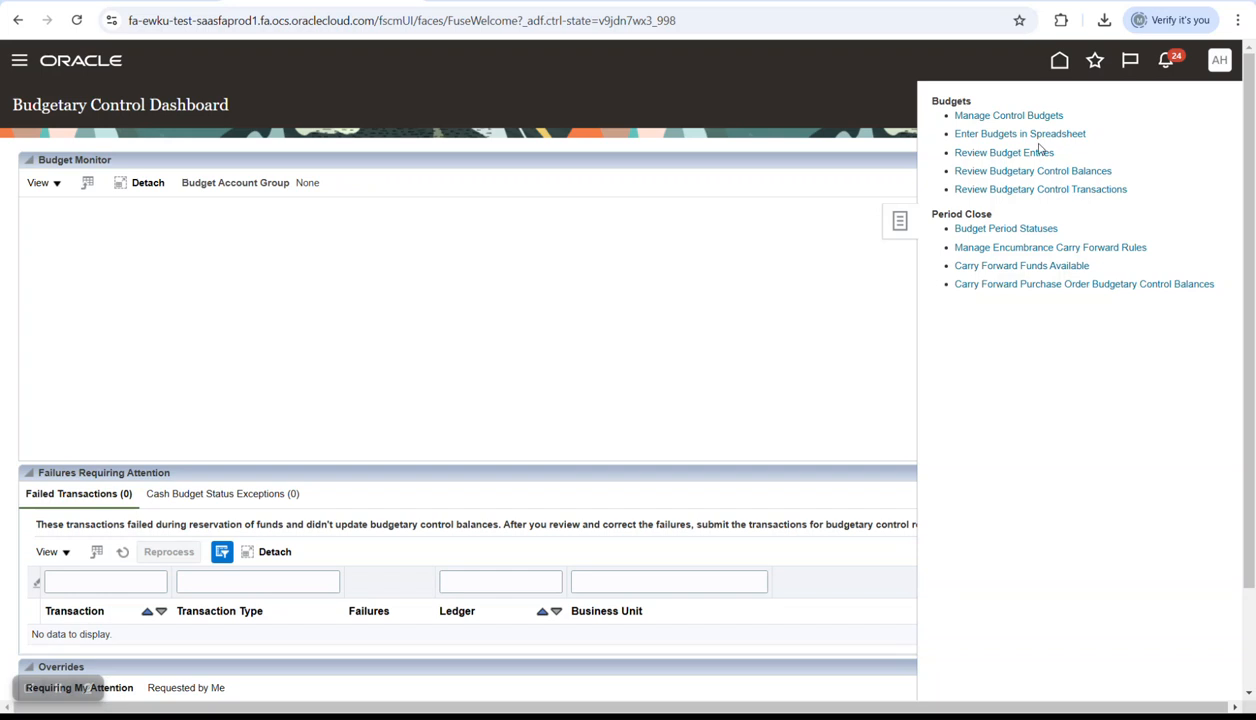
click(1021, 231)
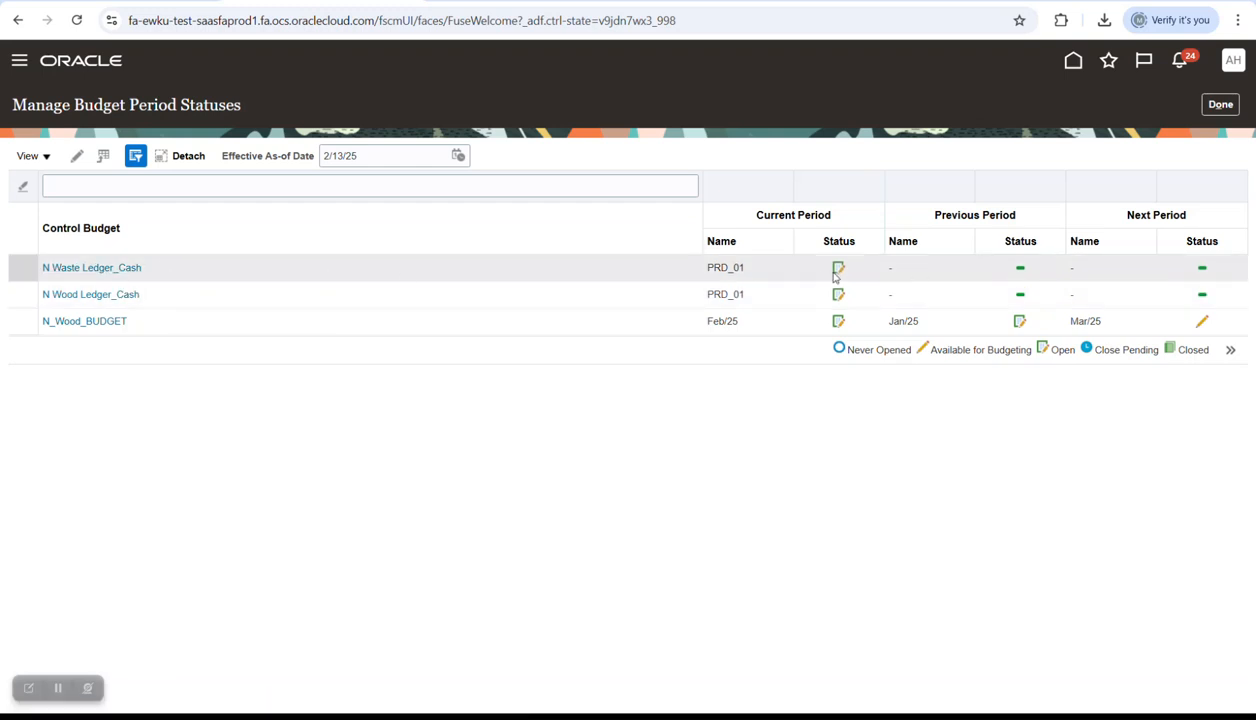
- Open N Waste Ledger_Cash's period statuses, keep PRD_01 Open, and switch to the NWast_Budget control budget
click(95, 268)
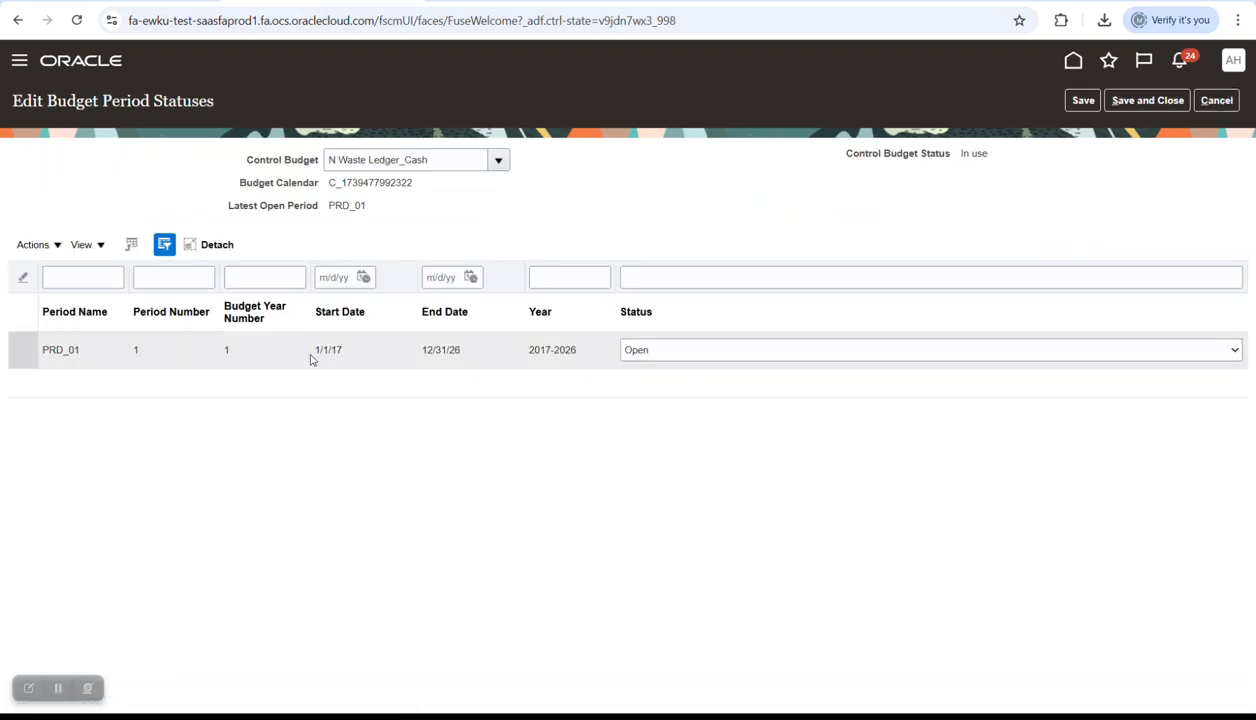
click(712, 354)
click(582, 386)
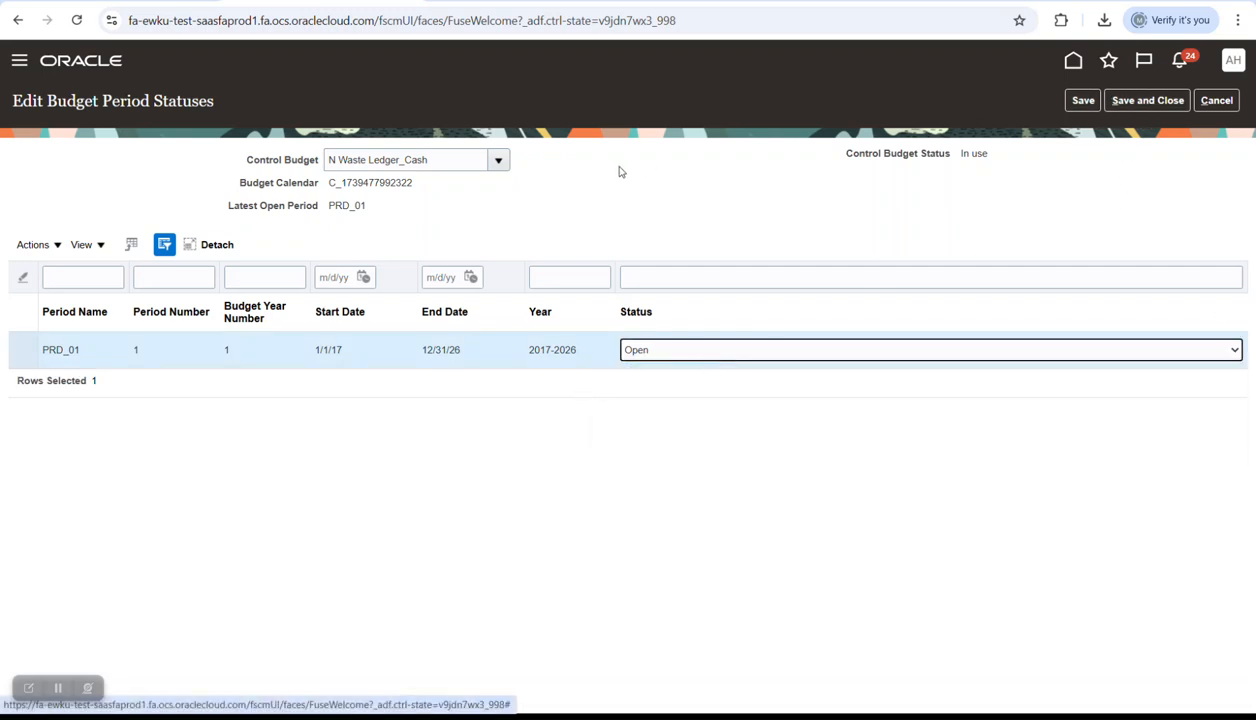
click(498, 160)
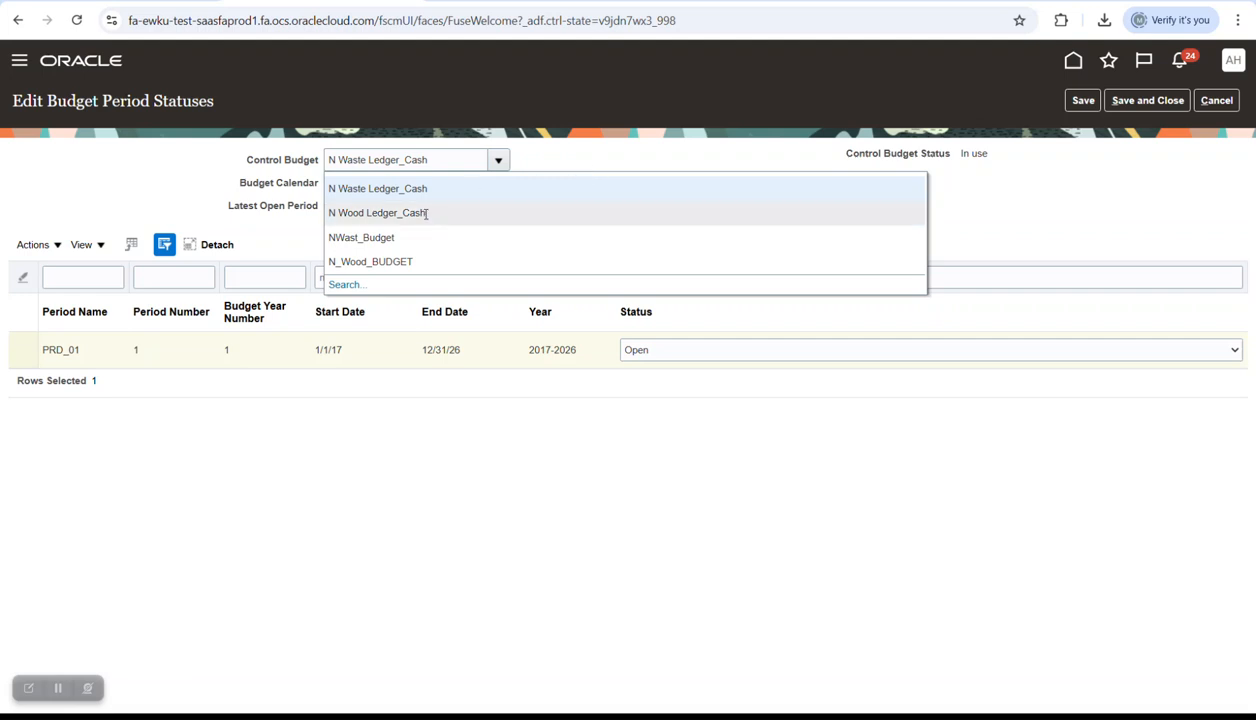
click(413, 245)
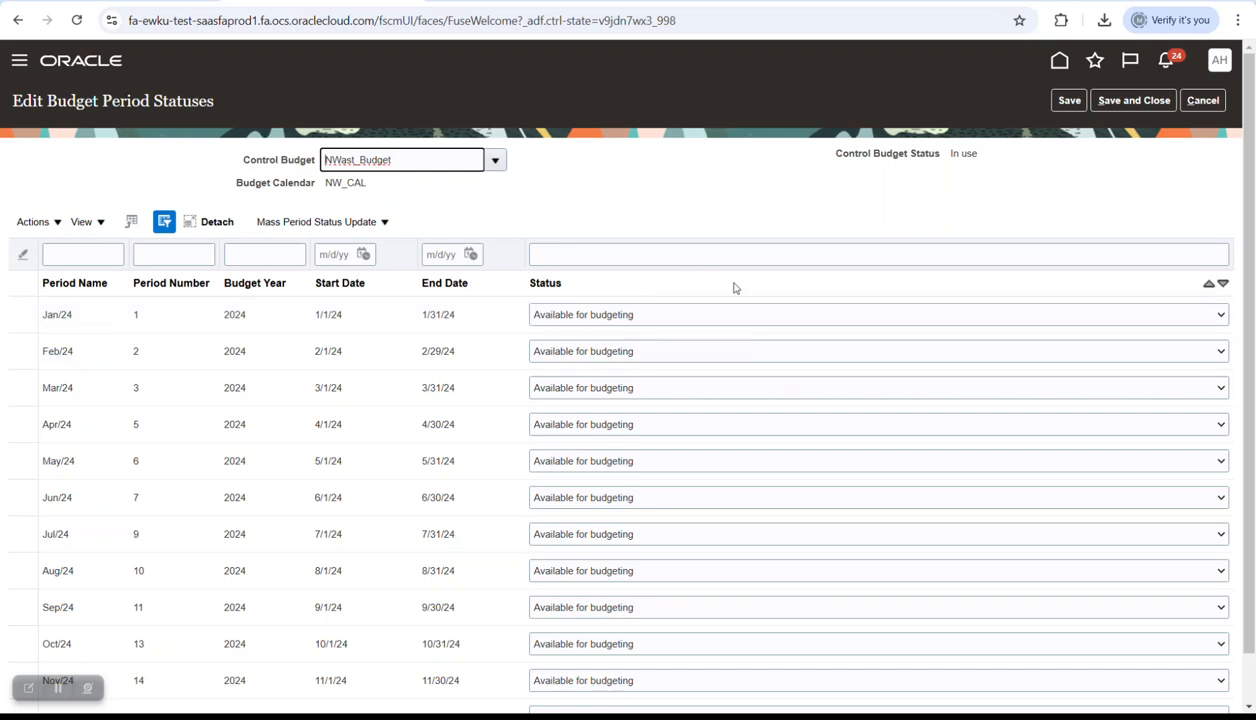
- Set the Jan/24 and Dec/24 statuses to Open, leaving Feb/24 as Available for budgeting
click(601, 316)
click(584, 360)
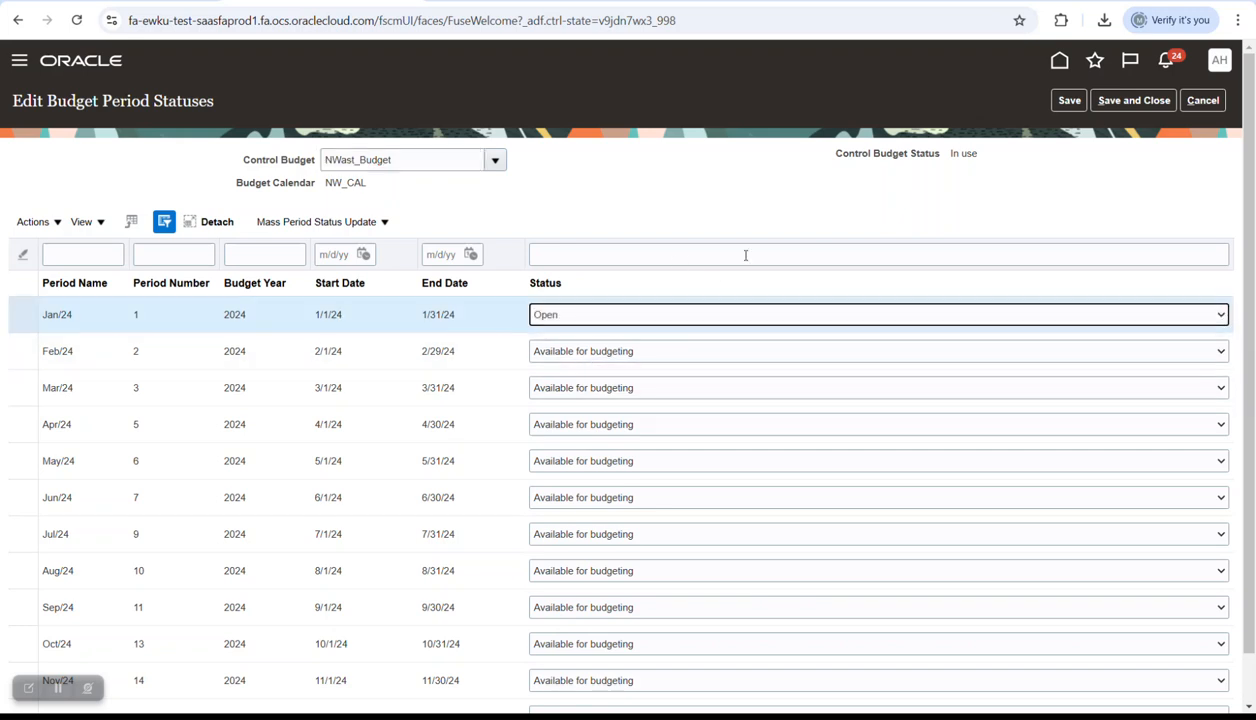
scroll(770, 269, down, 1)
click(605, 660)
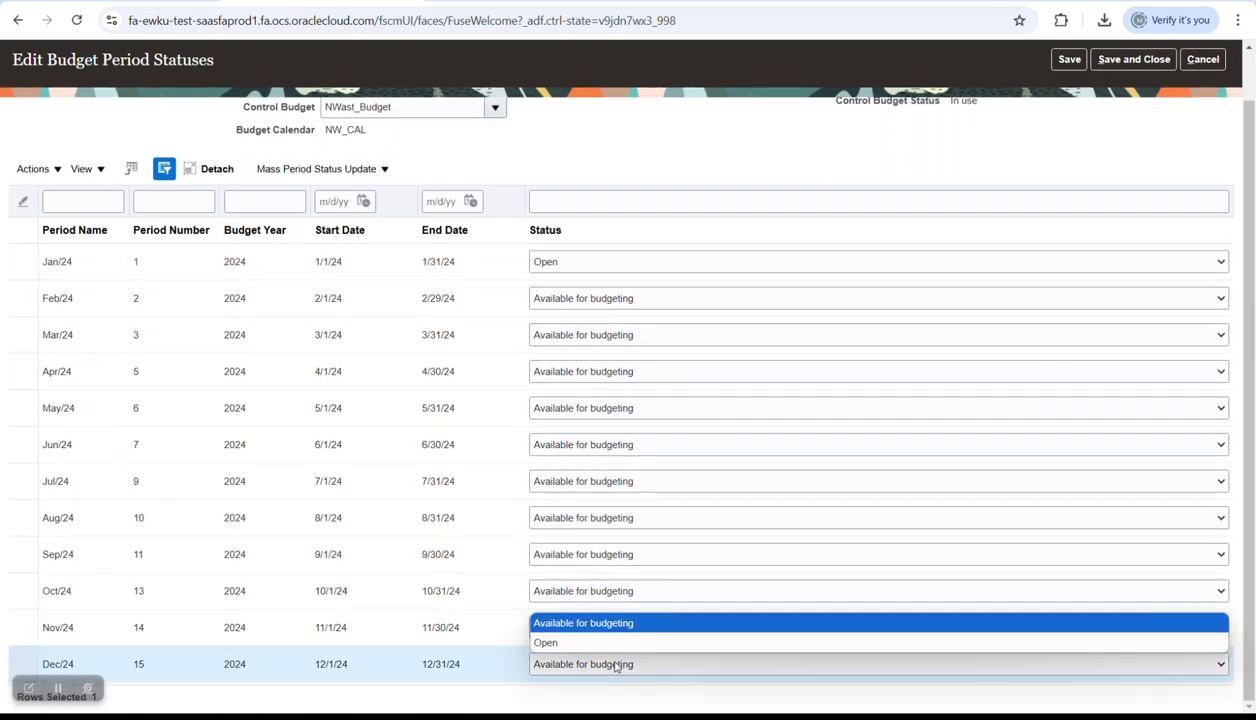
click(580, 641)
scroll(677, 420, up, 1)
scroll(678, 418, down, 1)
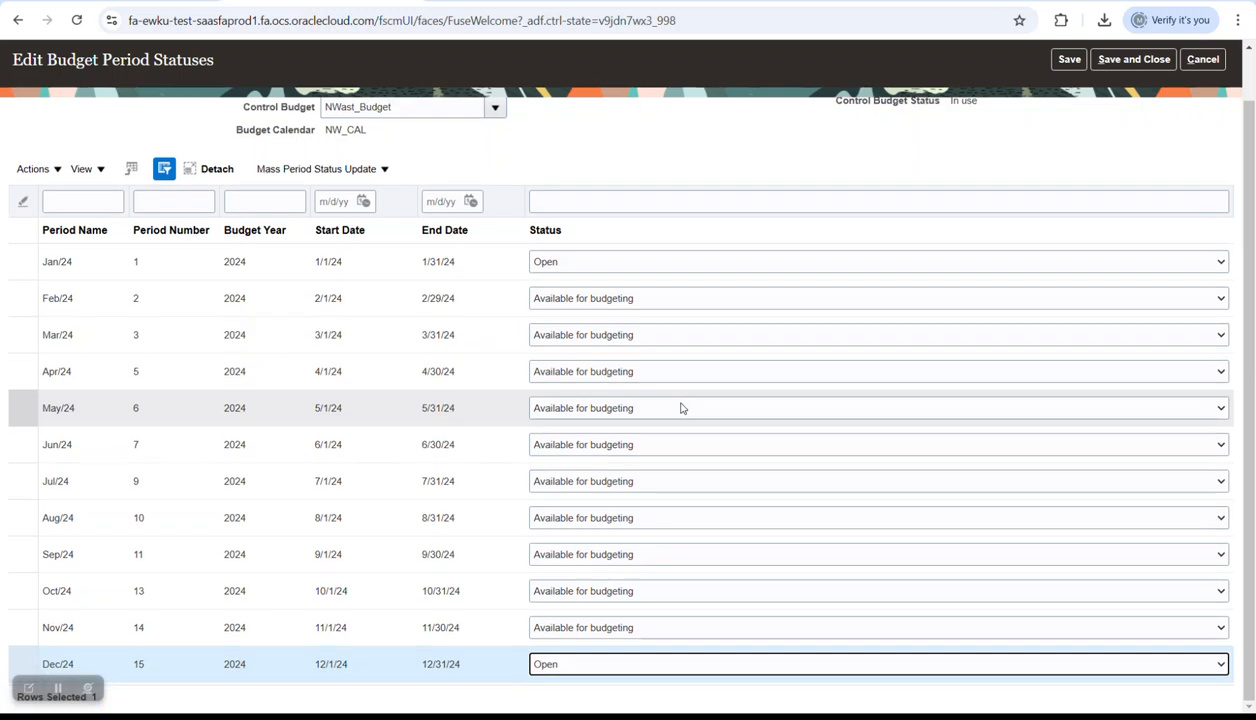
scroll(681, 409, up, 1)
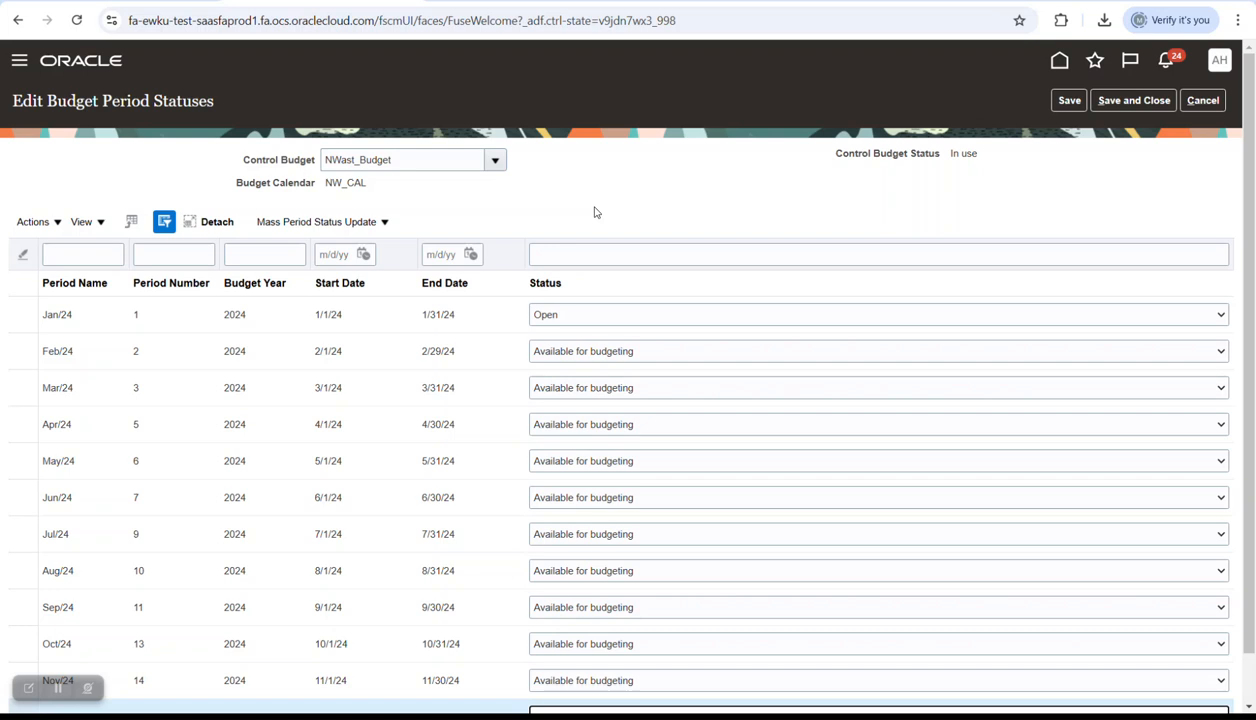
click(590, 361)
click(660, 211)
scroll(627, 386, down, 1)
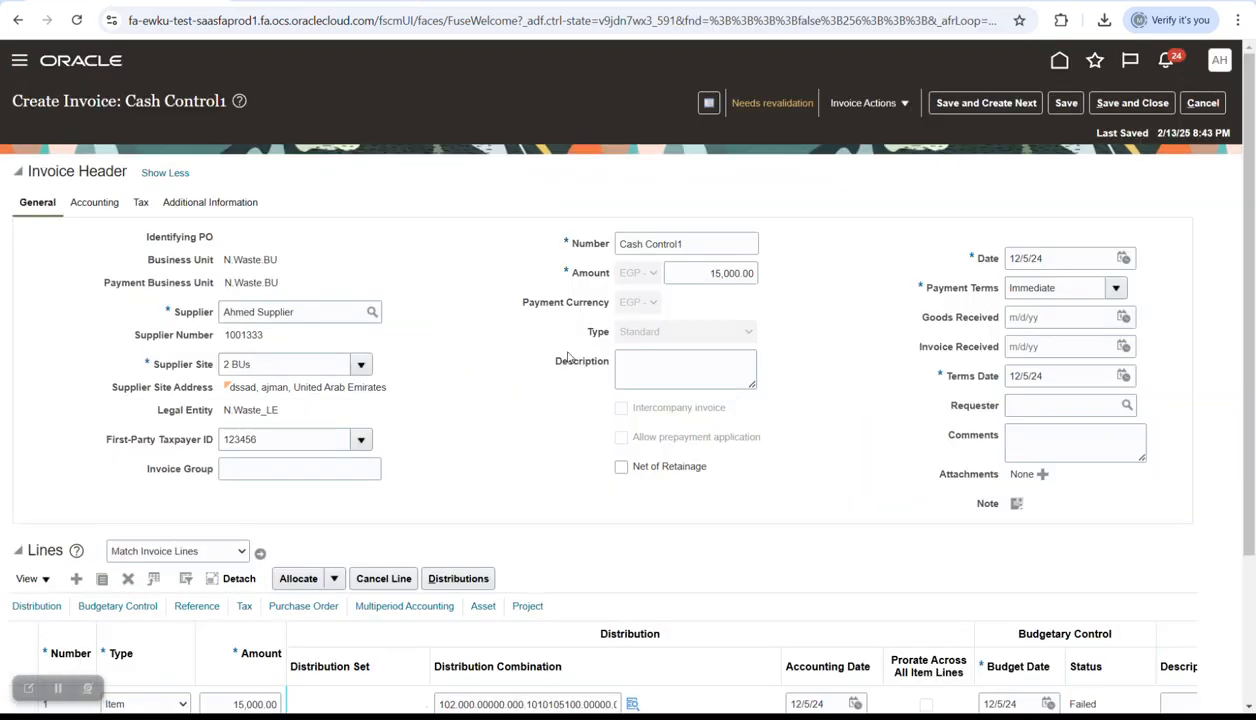
- Revalidate invoice Cash Control1, then save and close the NWast_Budget period status changes
click(880, 103)
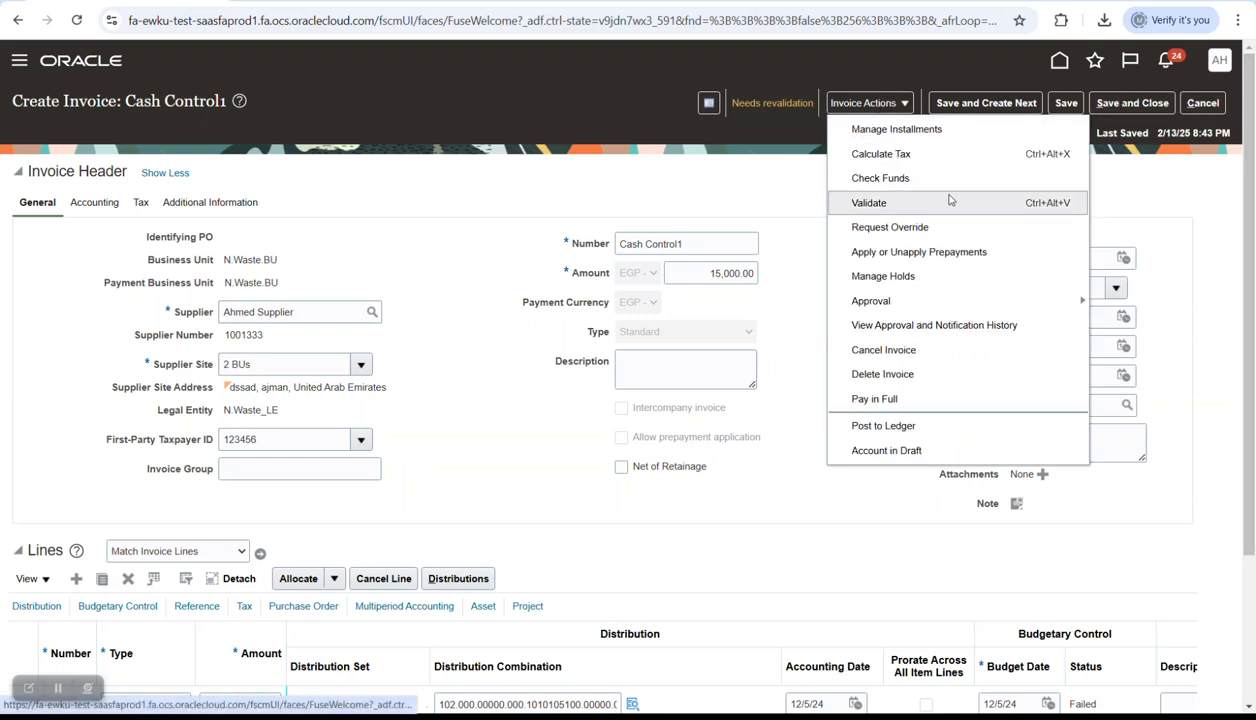
click(868, 203)
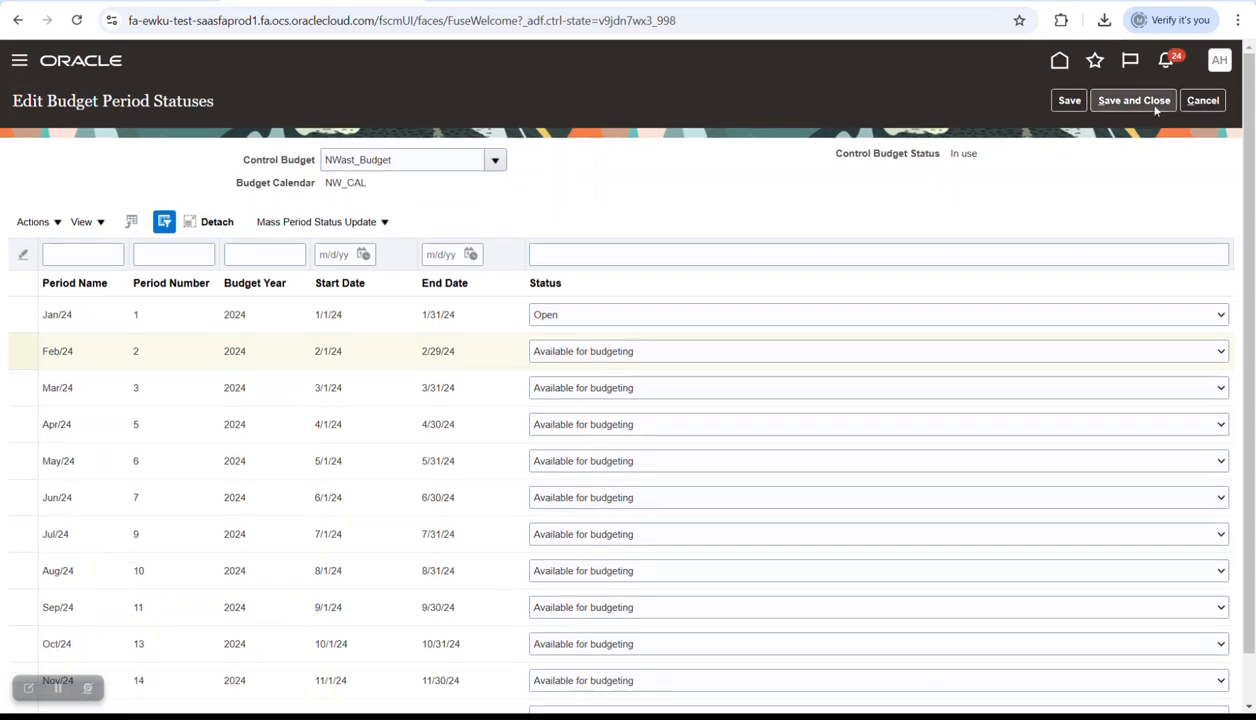
click(1153, 104)
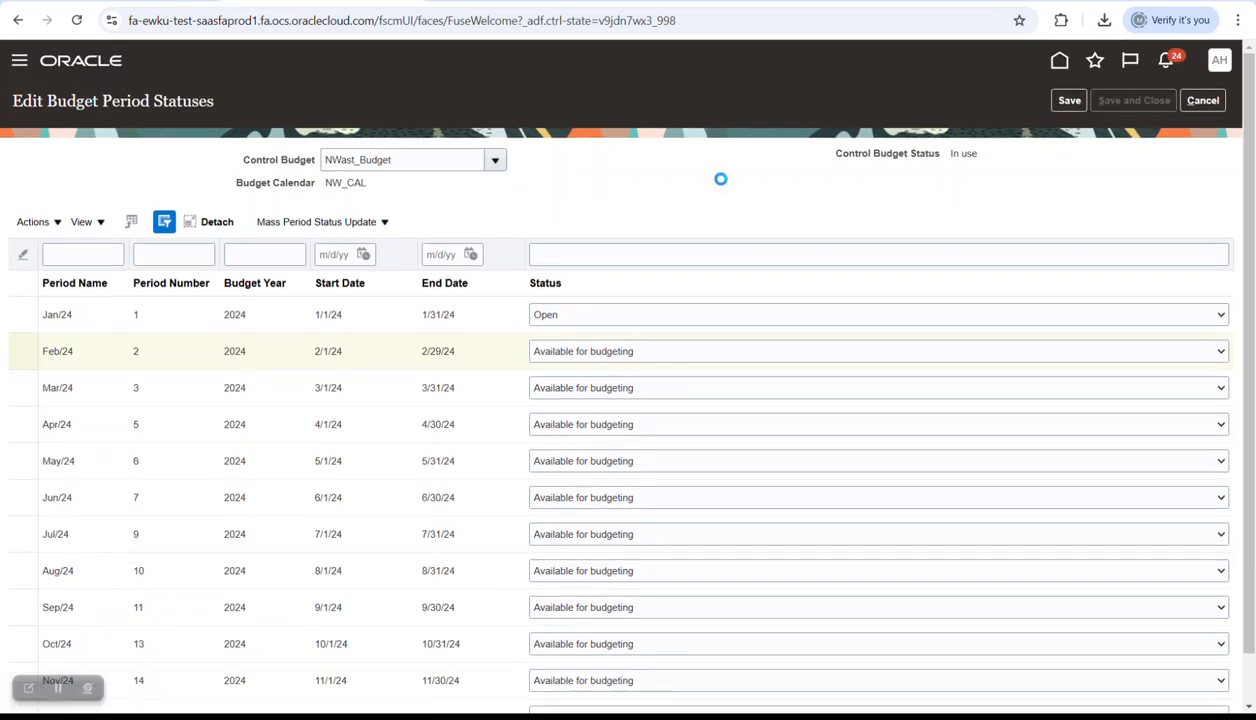
- Finish the budget period status edits, then save and validate invoice Cash Control1
click(666, 237)
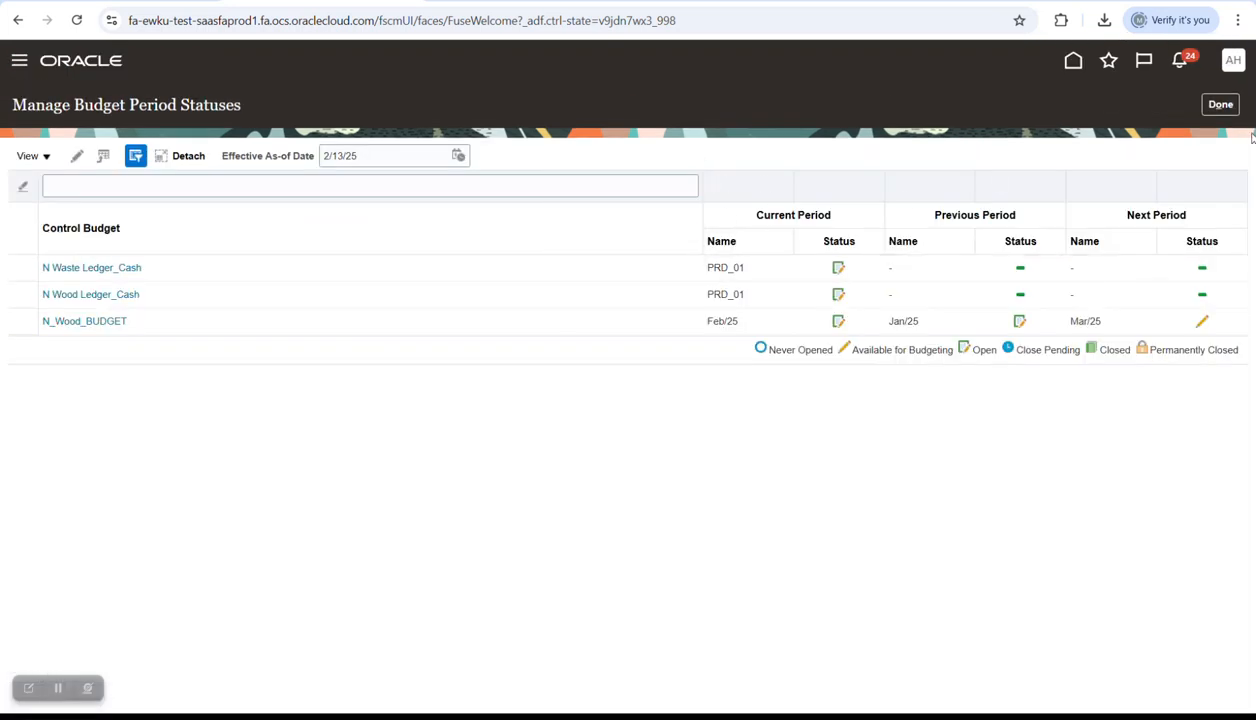
click(1220, 104)
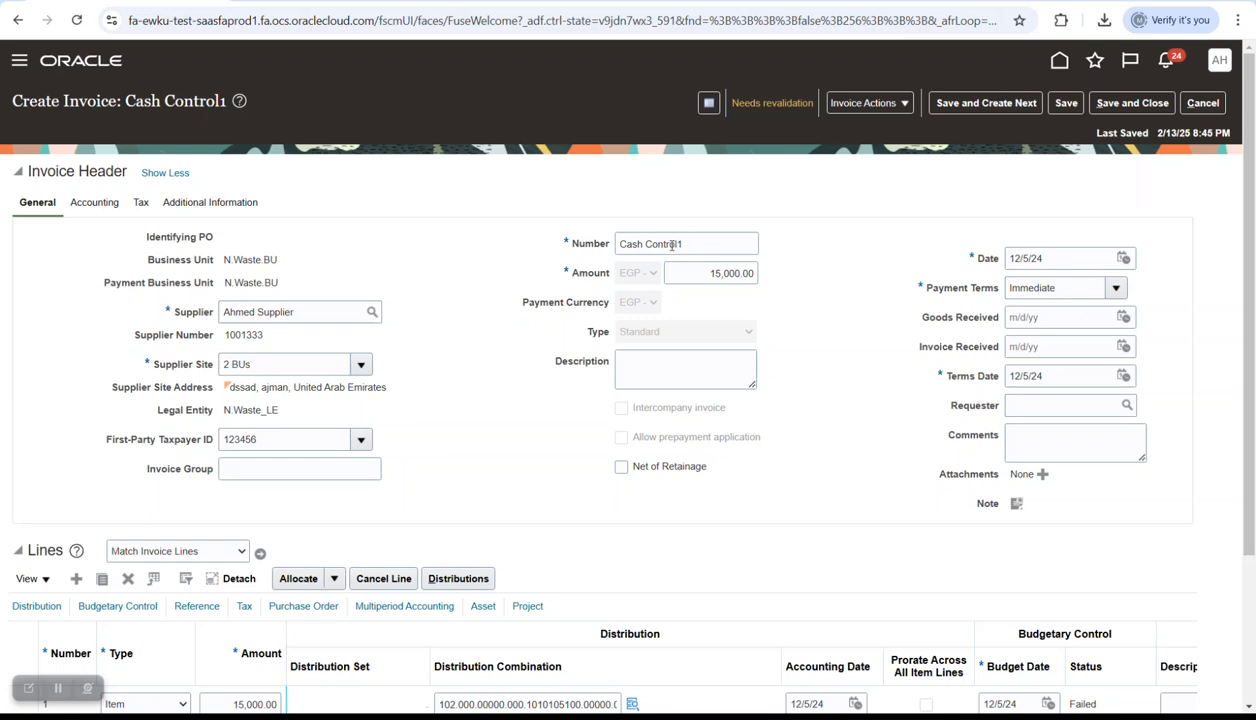
click(1066, 103)
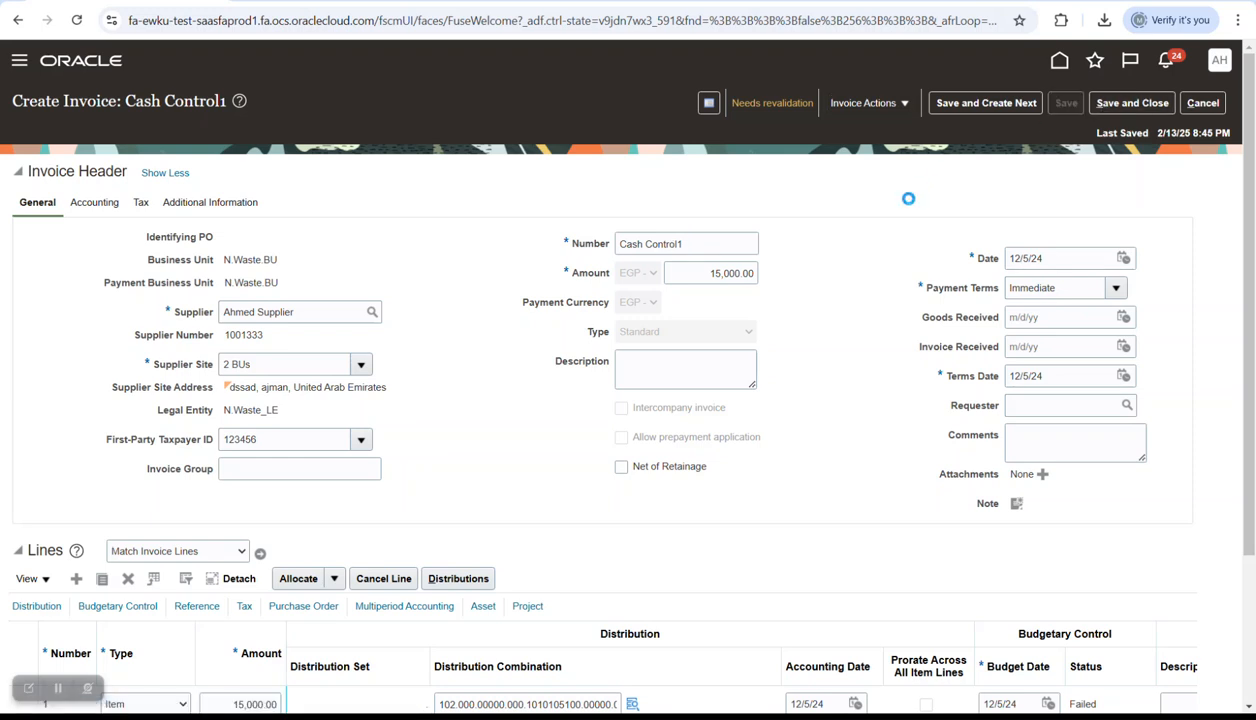
click(863, 103)
click(862, 199)
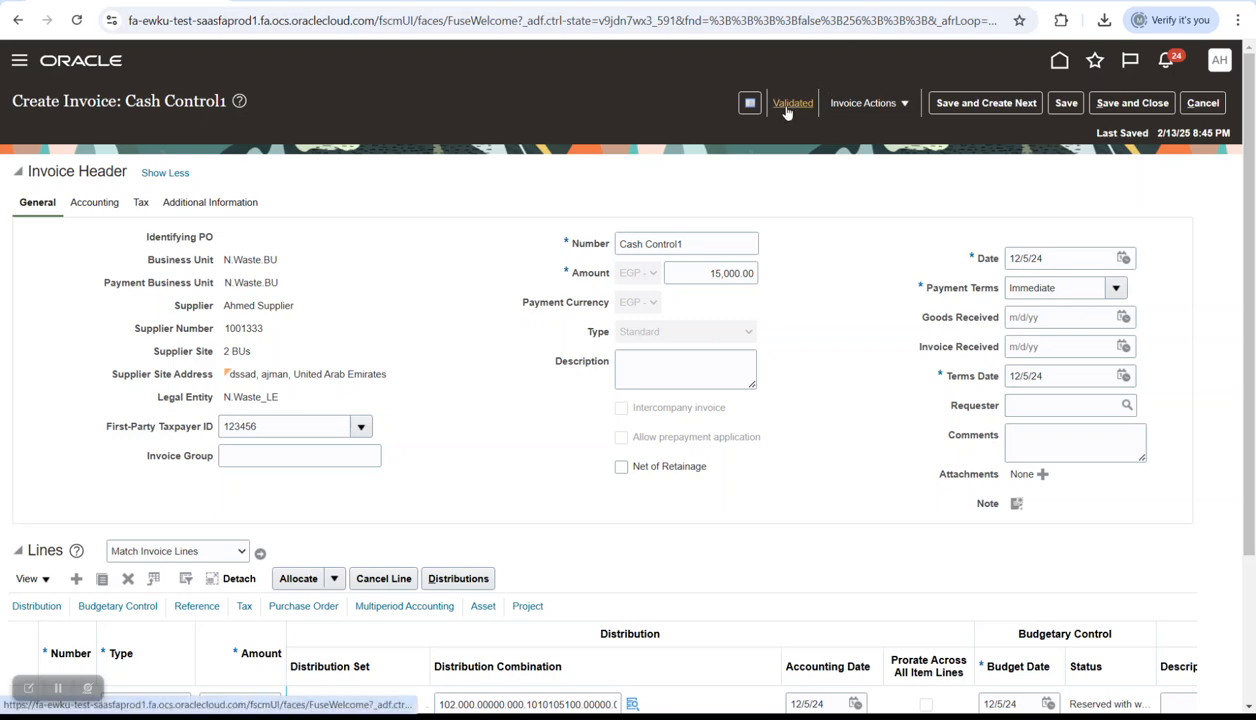
- Try withdrawing Cash Control1 from approval, dismiss the not-applicable error, and review its Validated summary
click(866, 103)
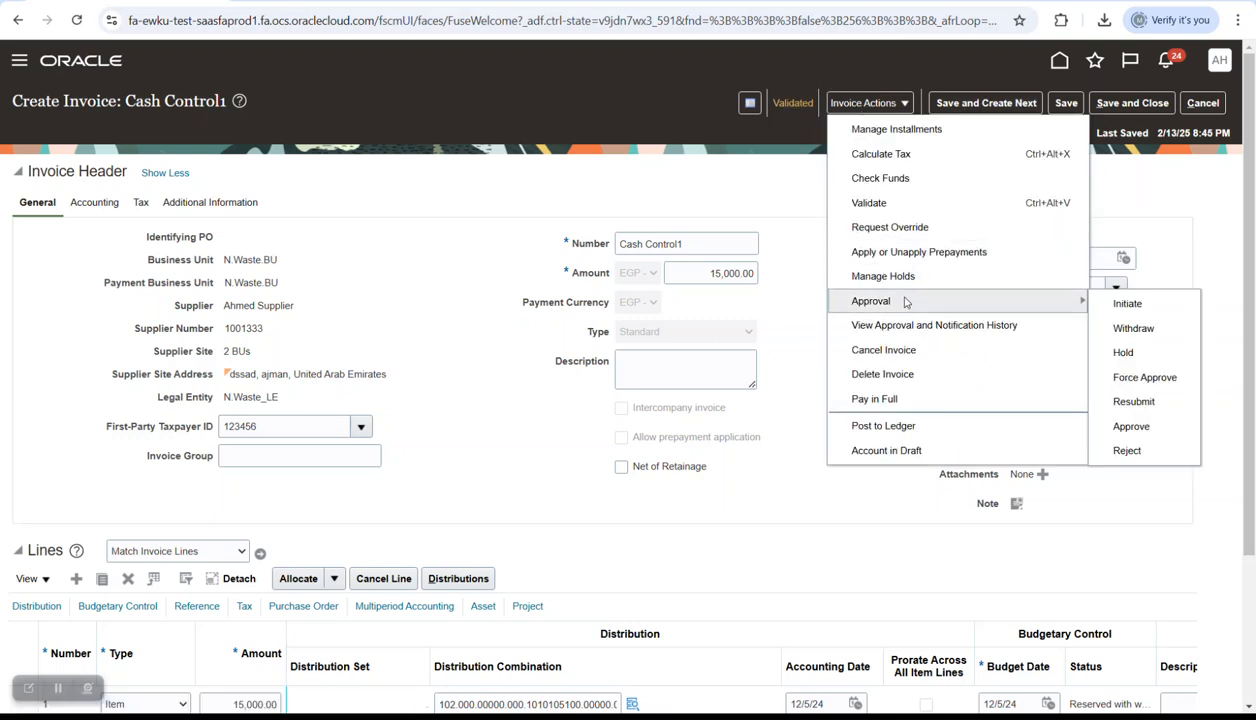
click(1148, 372)
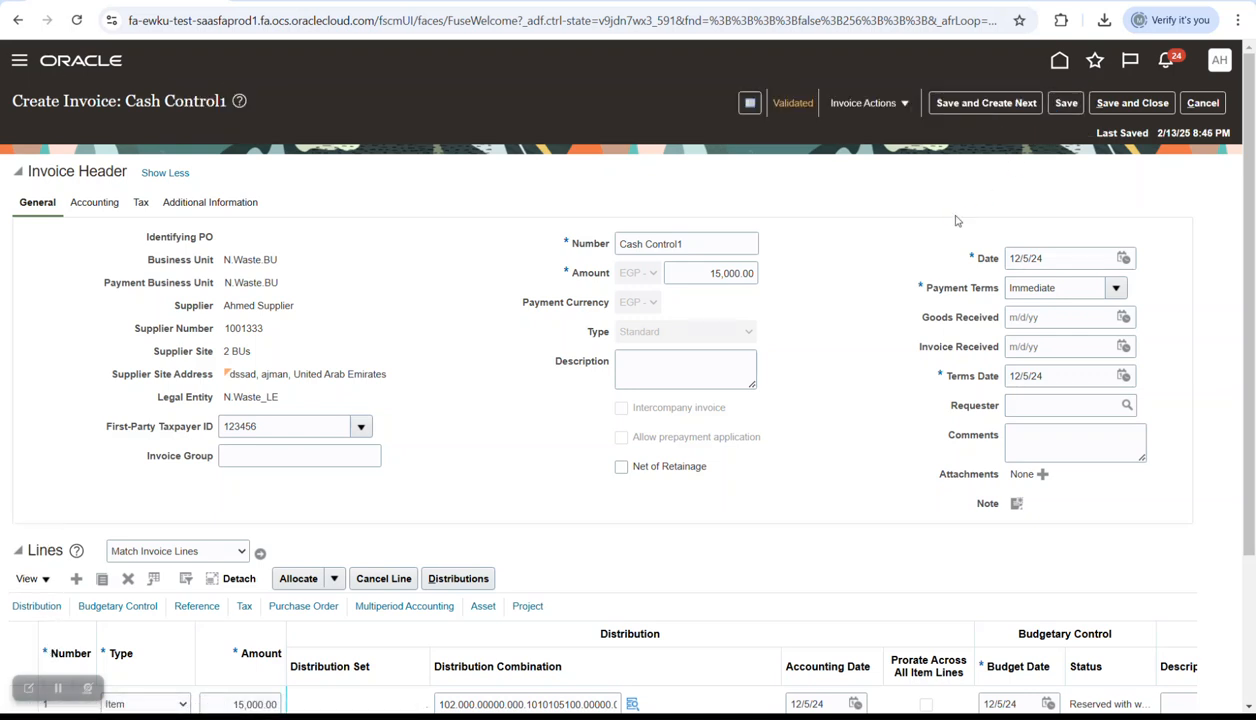
click(866, 108)
mouse_move(887, 310)
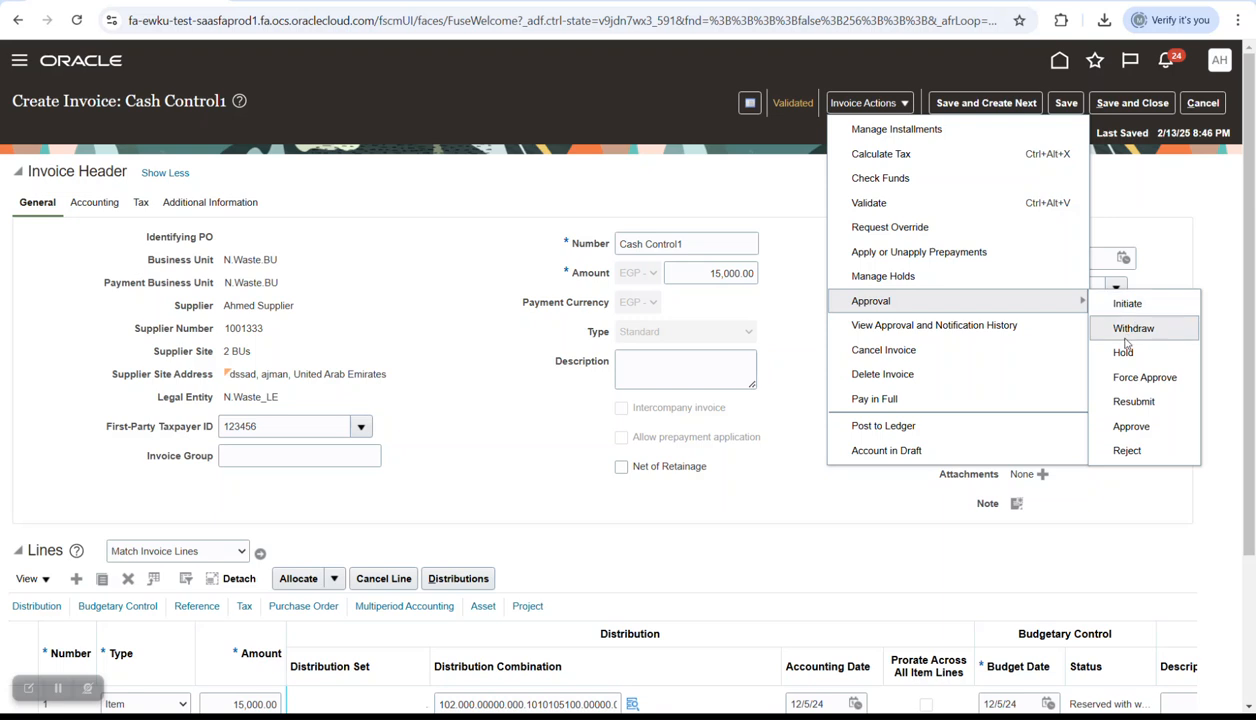
click(1140, 378)
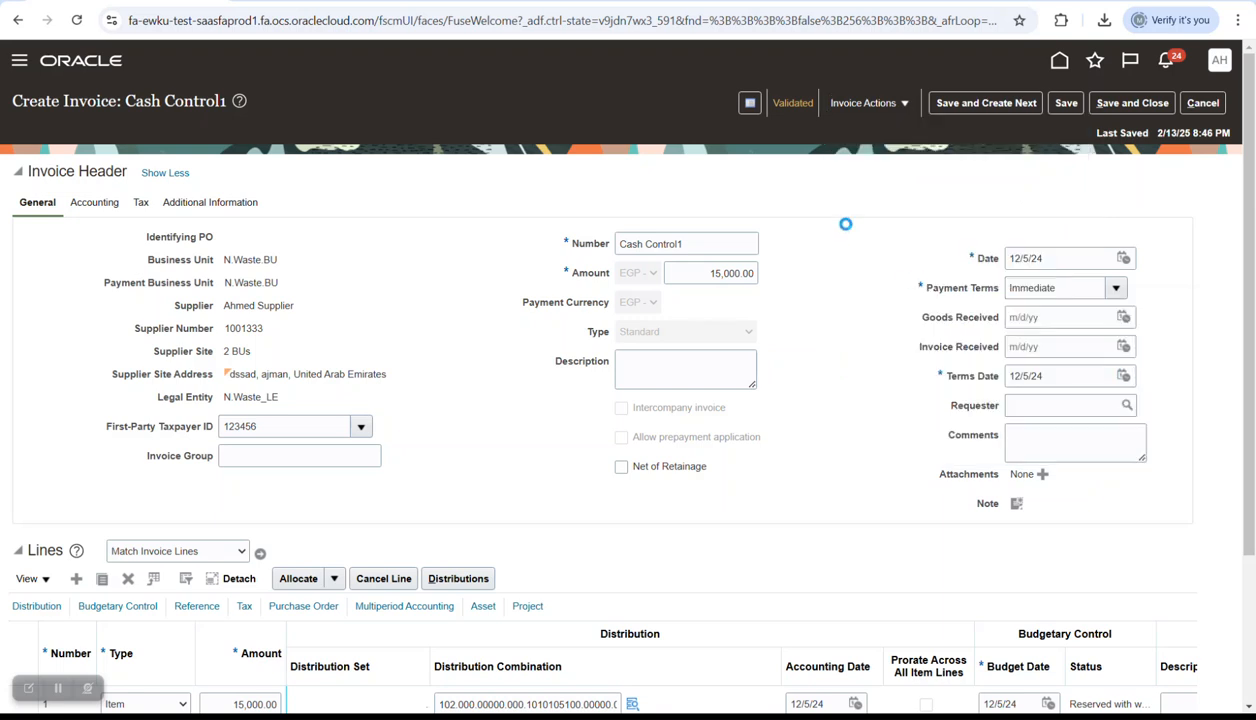
click(1068, 102)
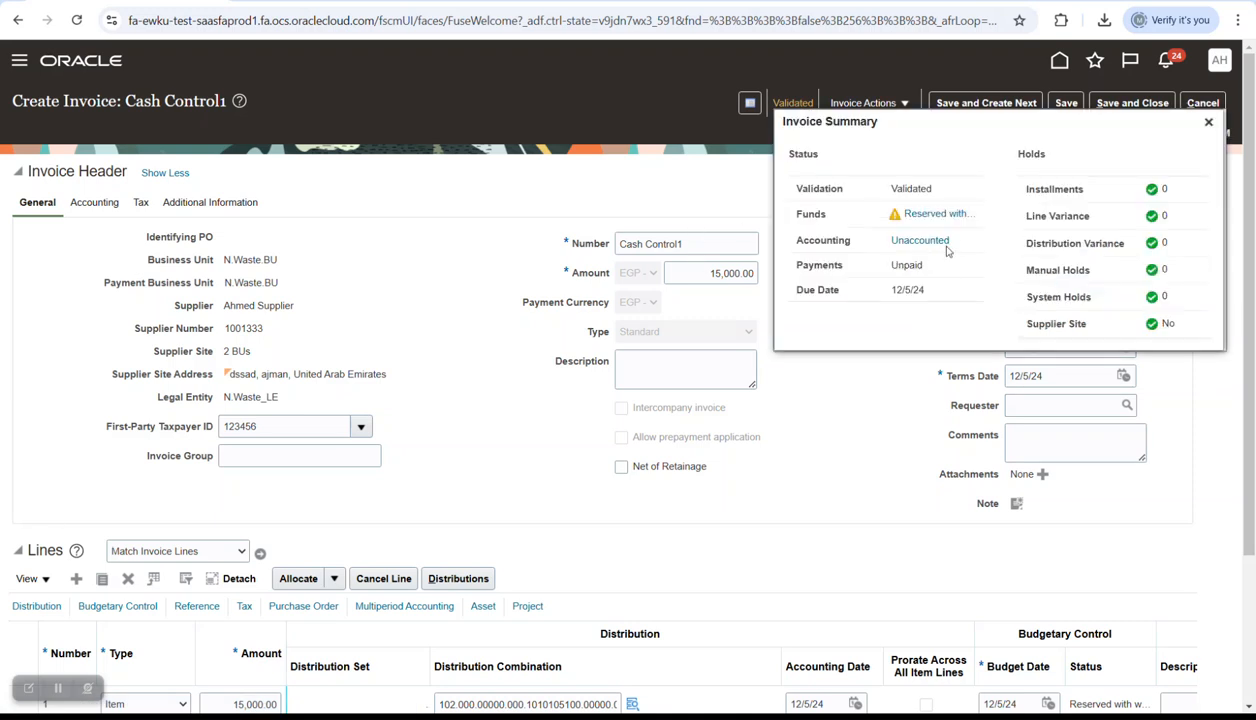
click(1208, 121)
click(880, 106)
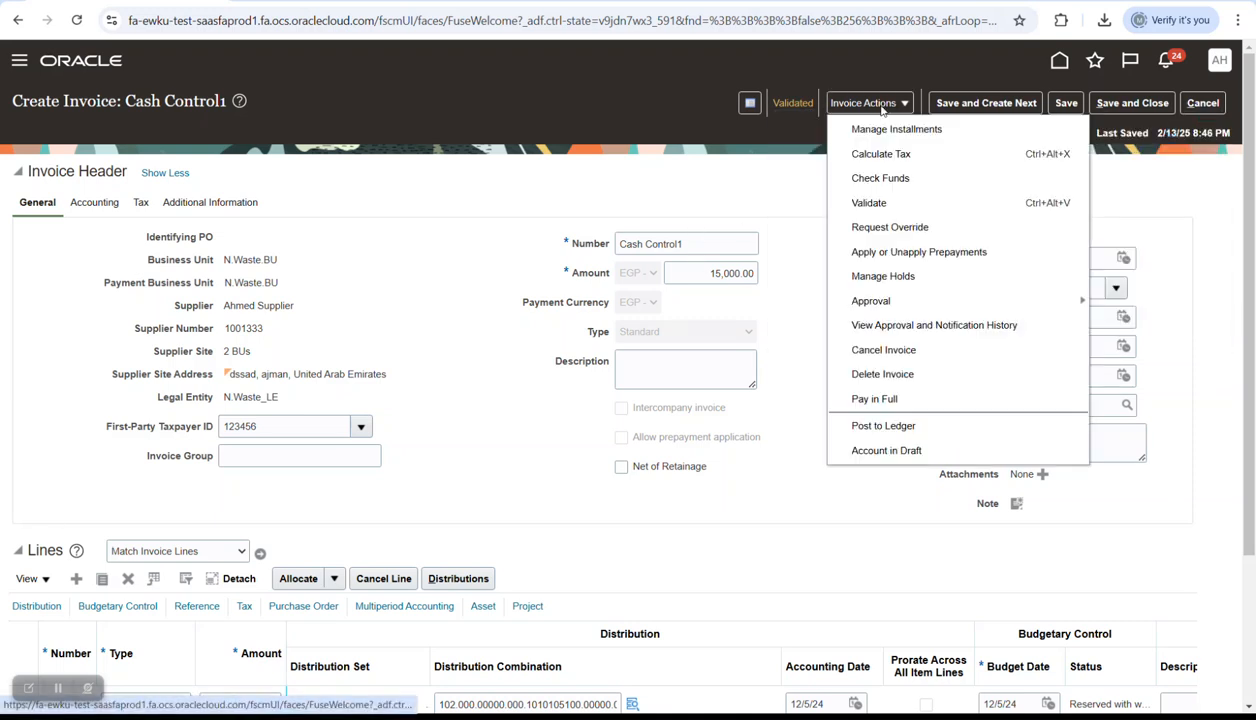
- Post Cash Control1's accounting to the ledger, acknowledge completion, and save and close the invoice
click(884, 426)
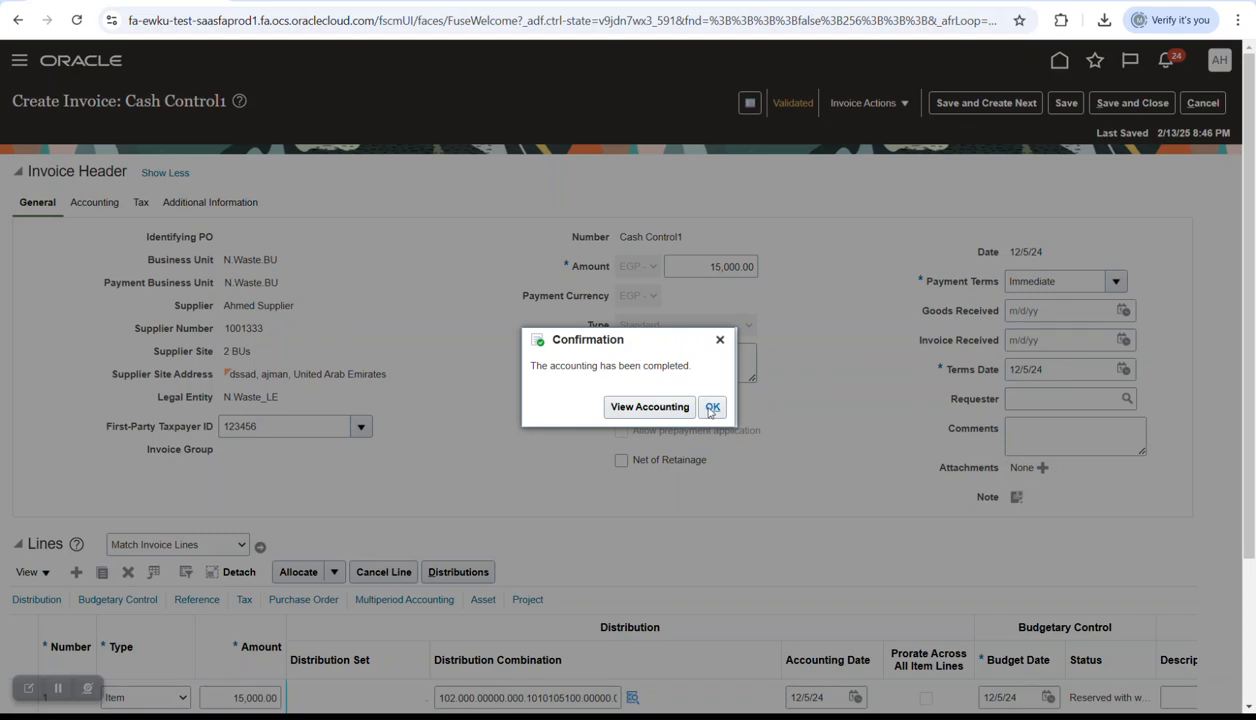
click(711, 408)
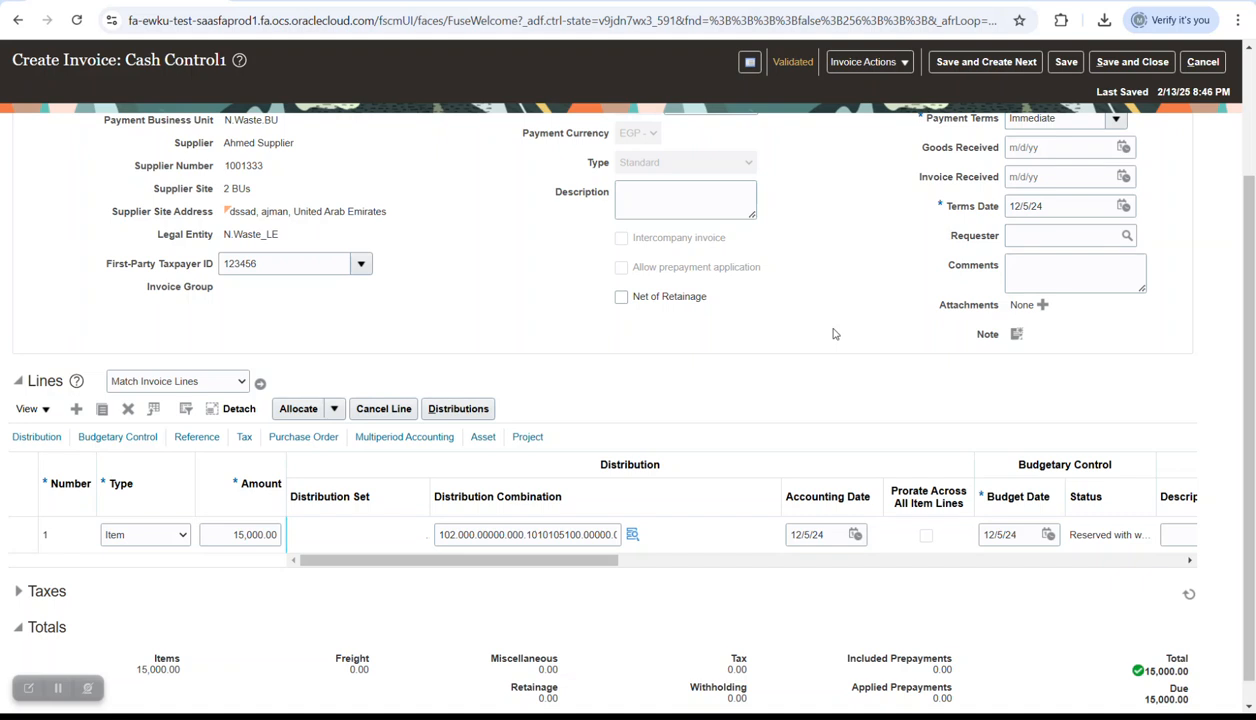
scroll(836, 334, up, 3)
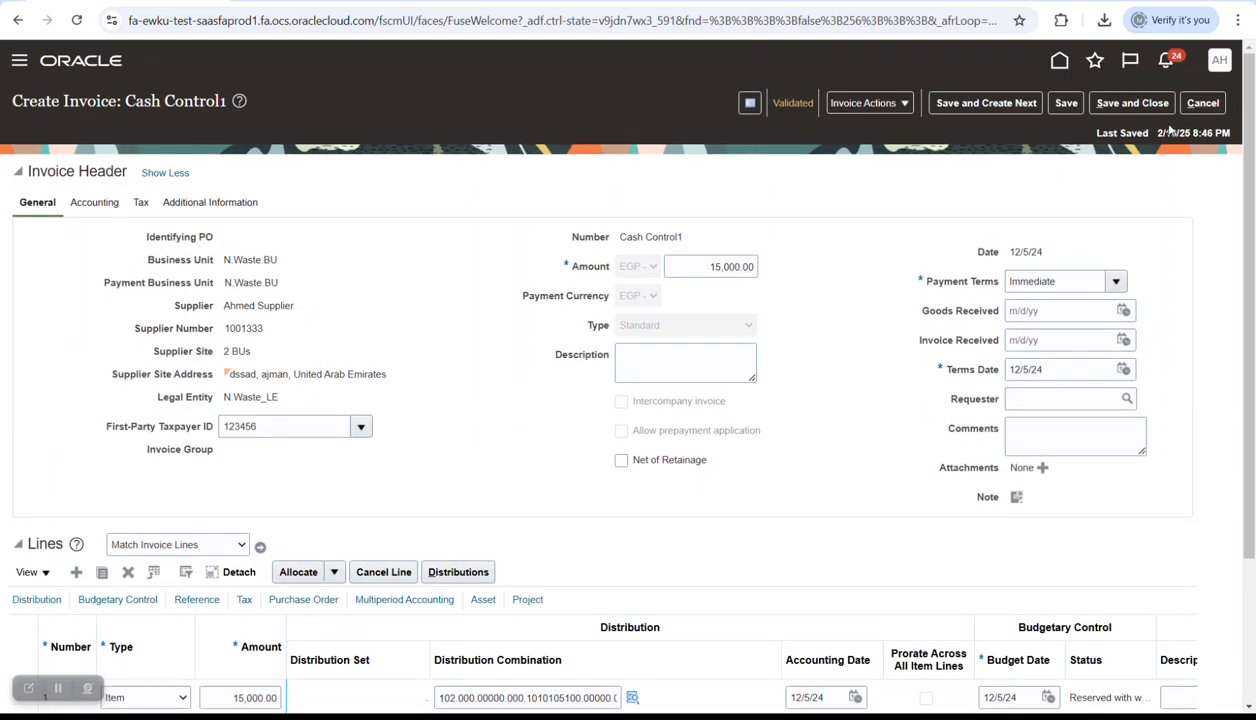
click(1128, 103)
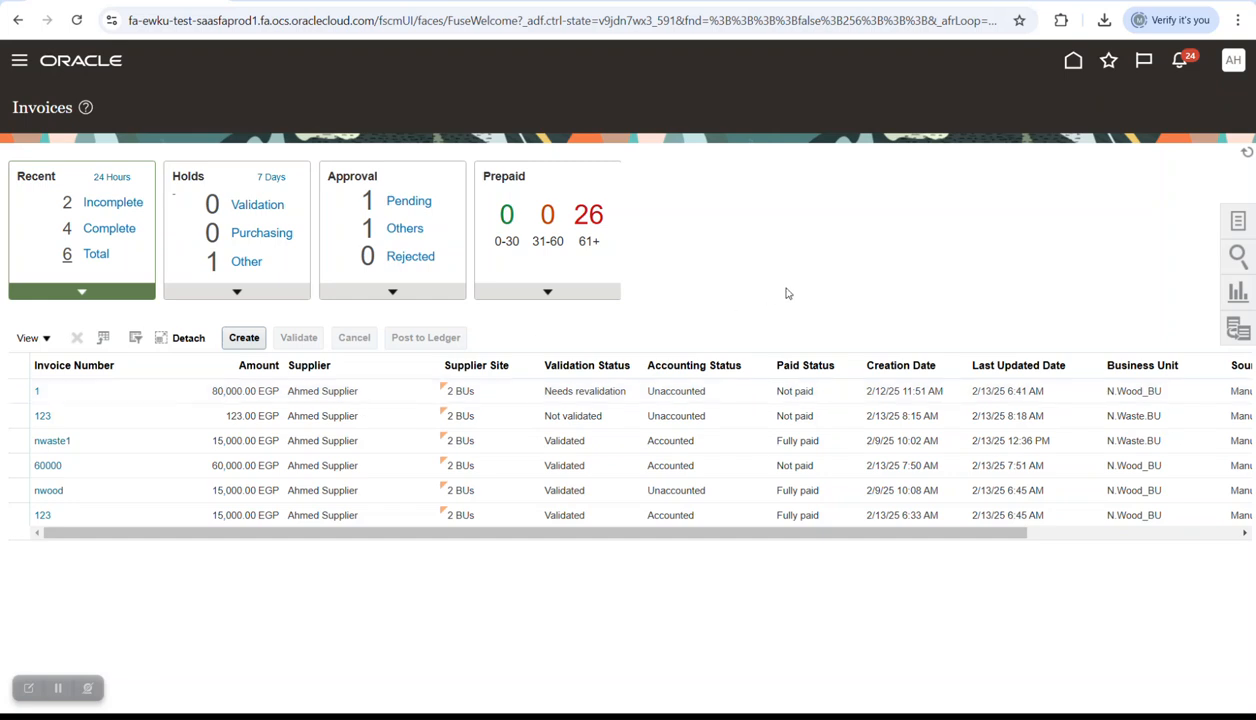
- Go from the home page to Payables and start a new payment via Create Payment
click(1073, 60)
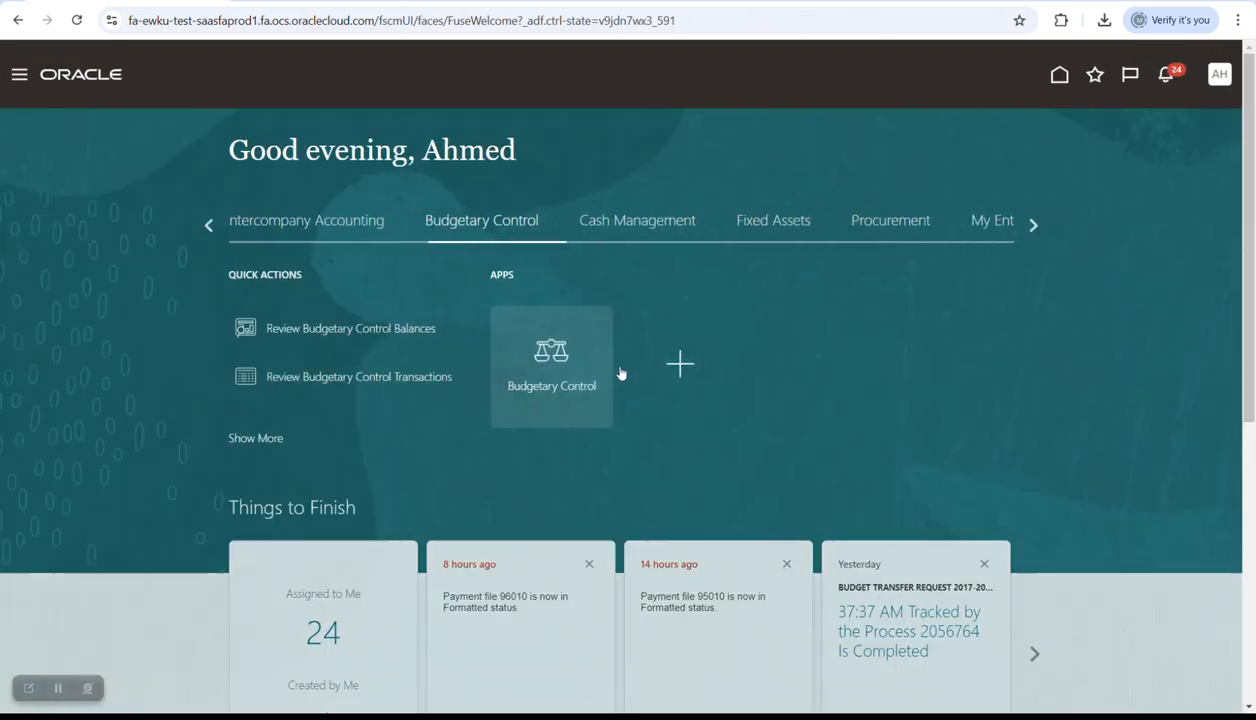
click(212, 225)
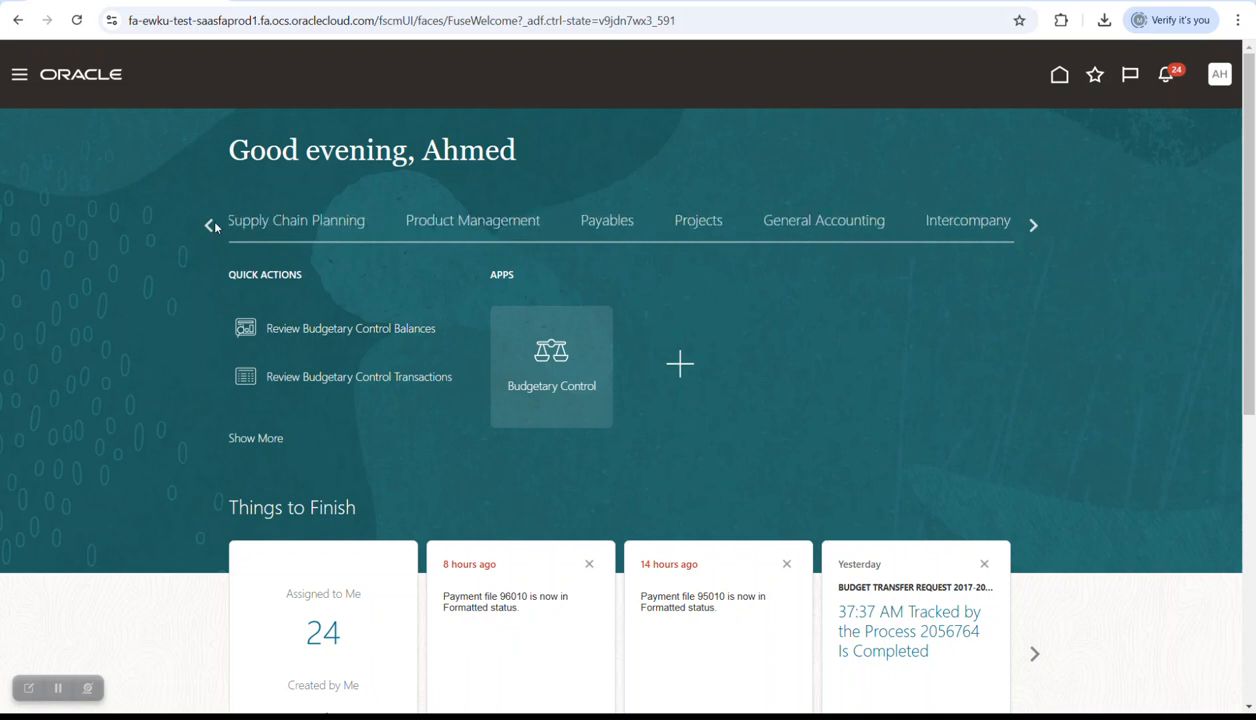
click(594, 218)
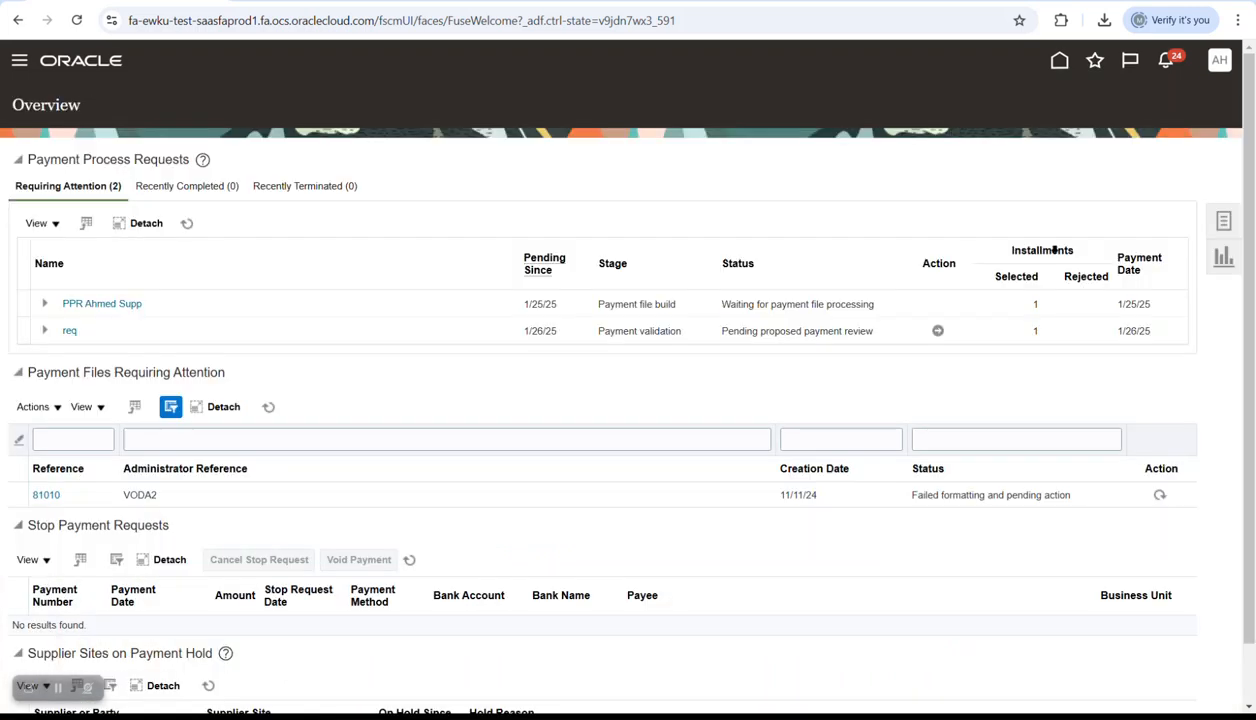
click(1222, 220)
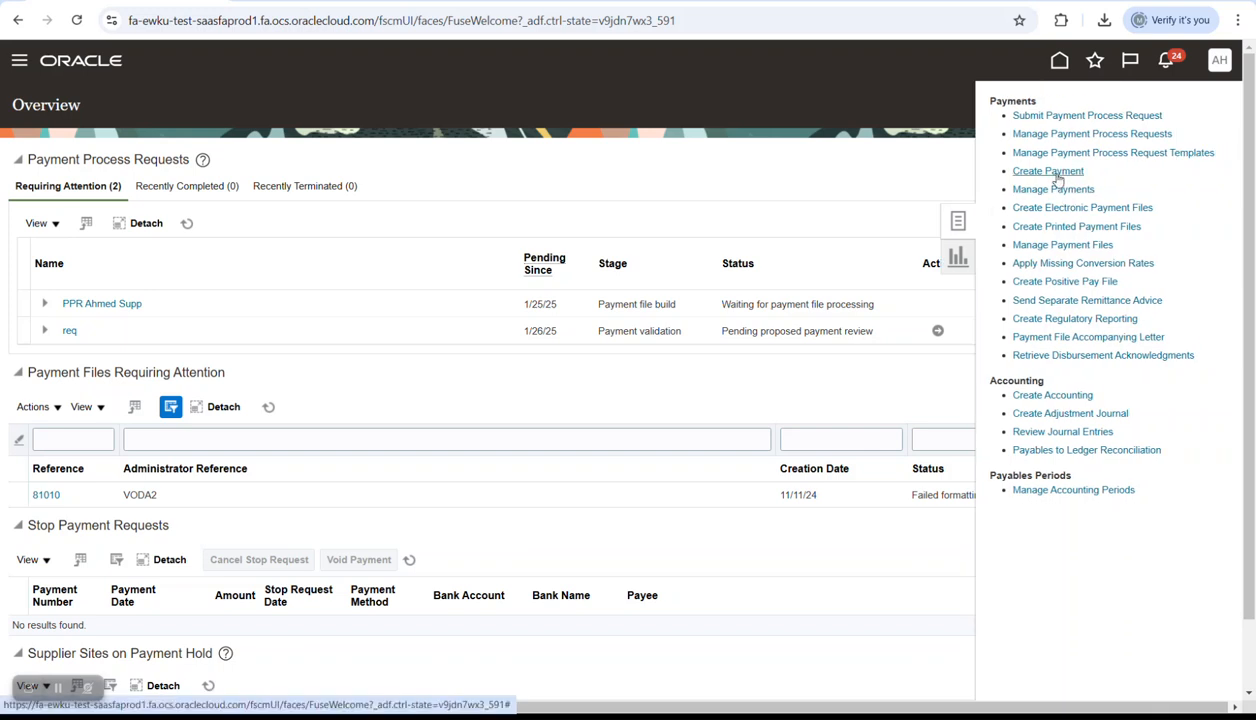
click(1048, 172)
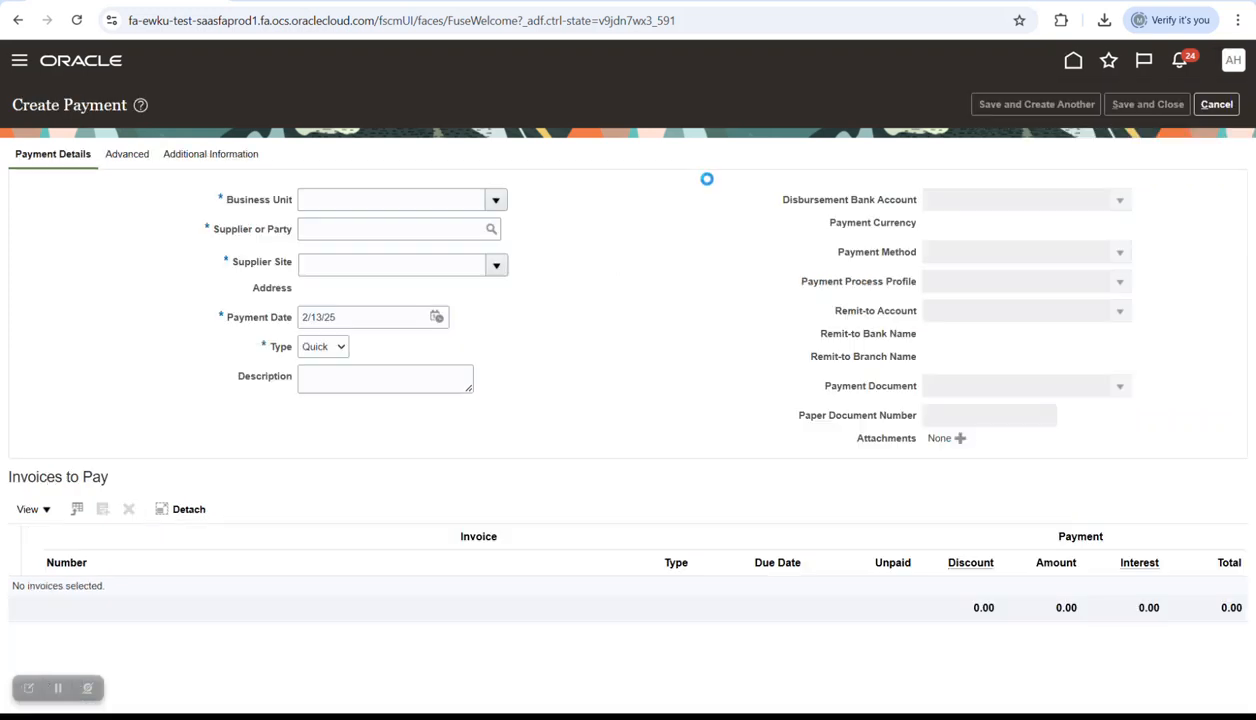
- Set the business unit to N.Waste.BU and look up the invoice's supplier
click(497, 200)
scroll(401, 364, down, 2)
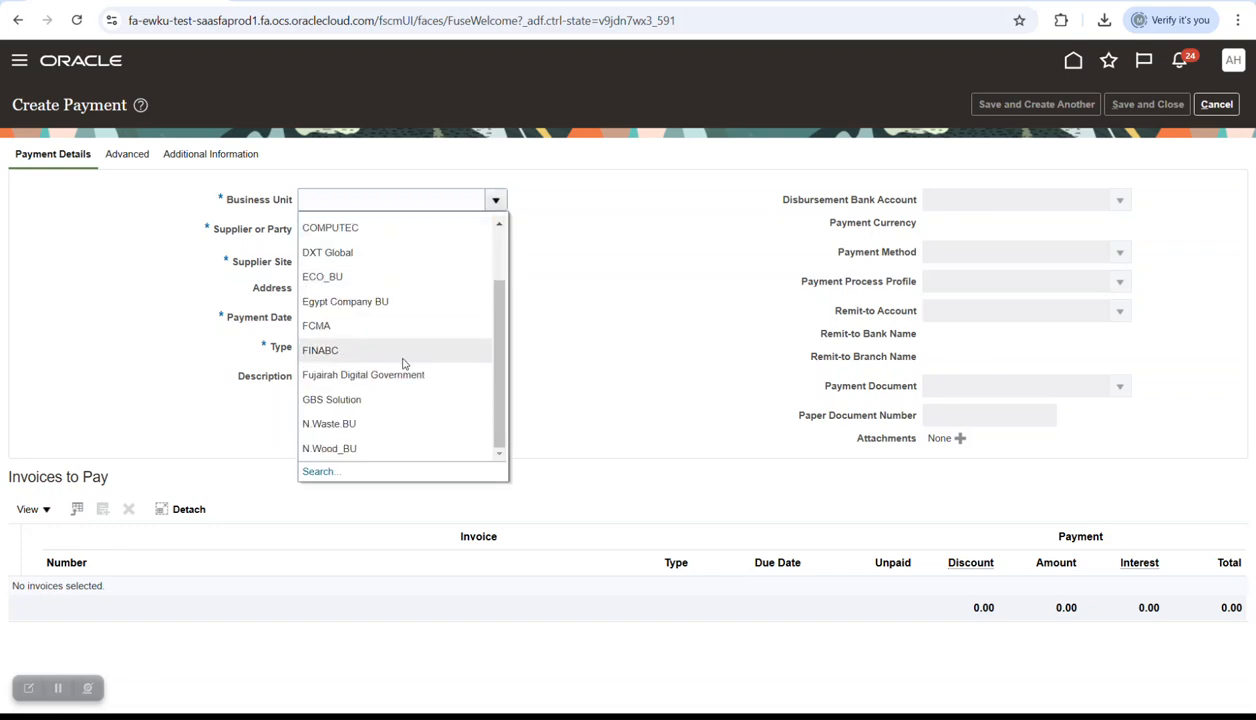
click(393, 424)
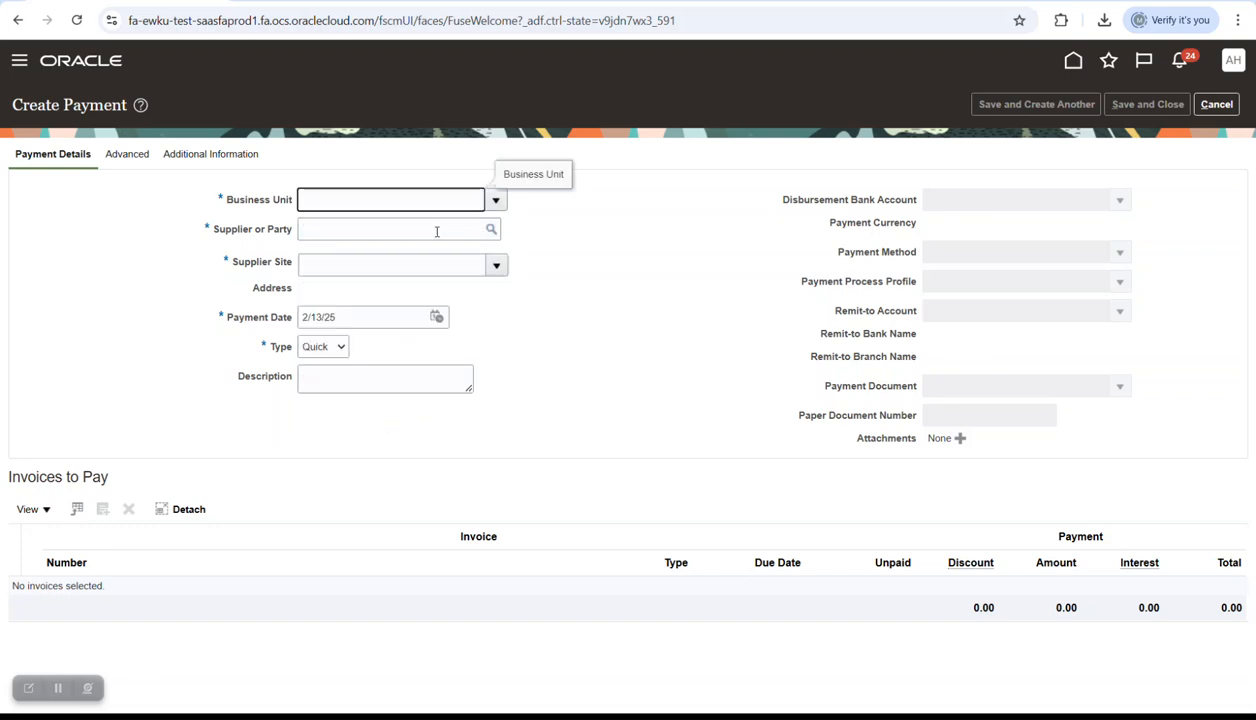
click(436, 231)
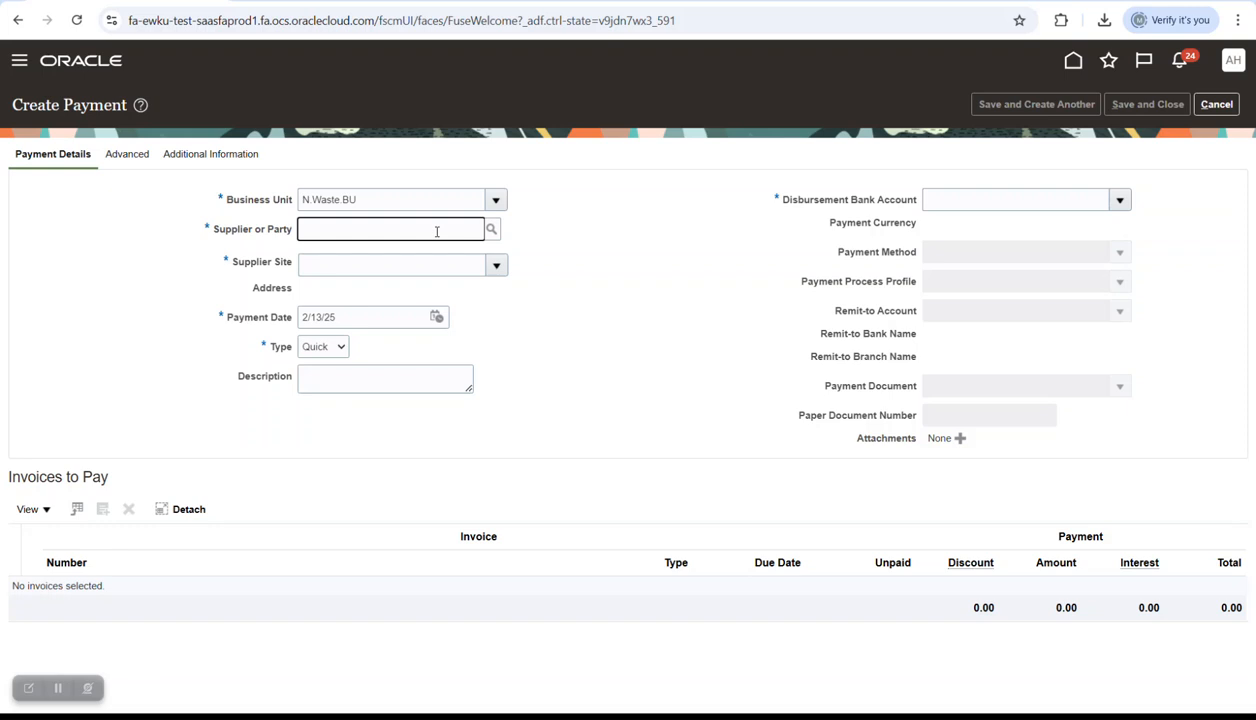
text(ahmed s)
key(Tab)
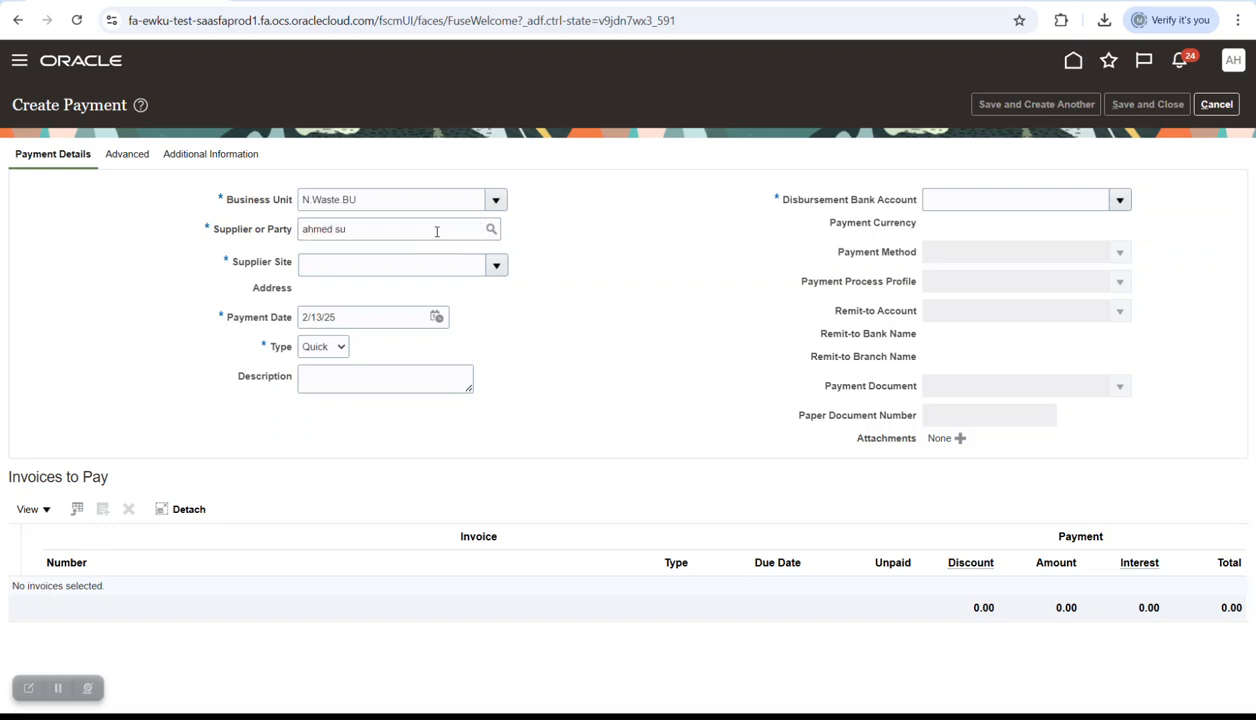
- Set the payment date to 12/31/24 and the disbursement bank account to Nile Waste
click(436, 310)
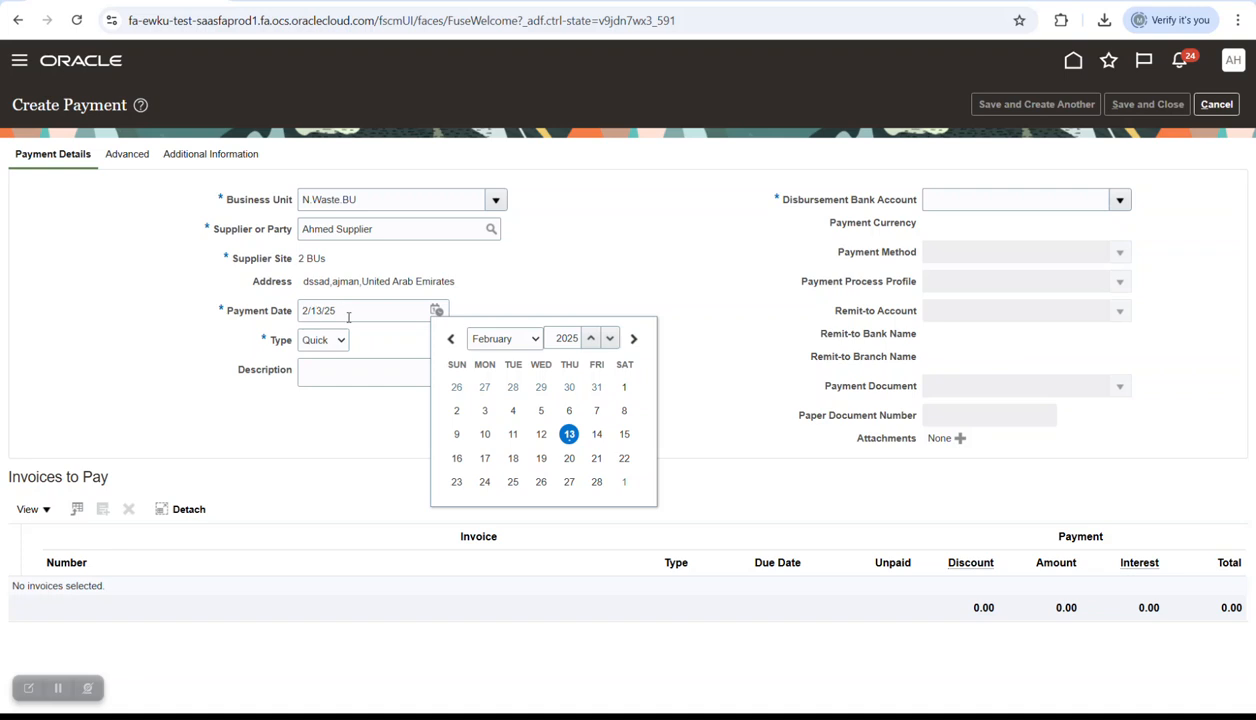
click(504, 338)
click(488, 577)
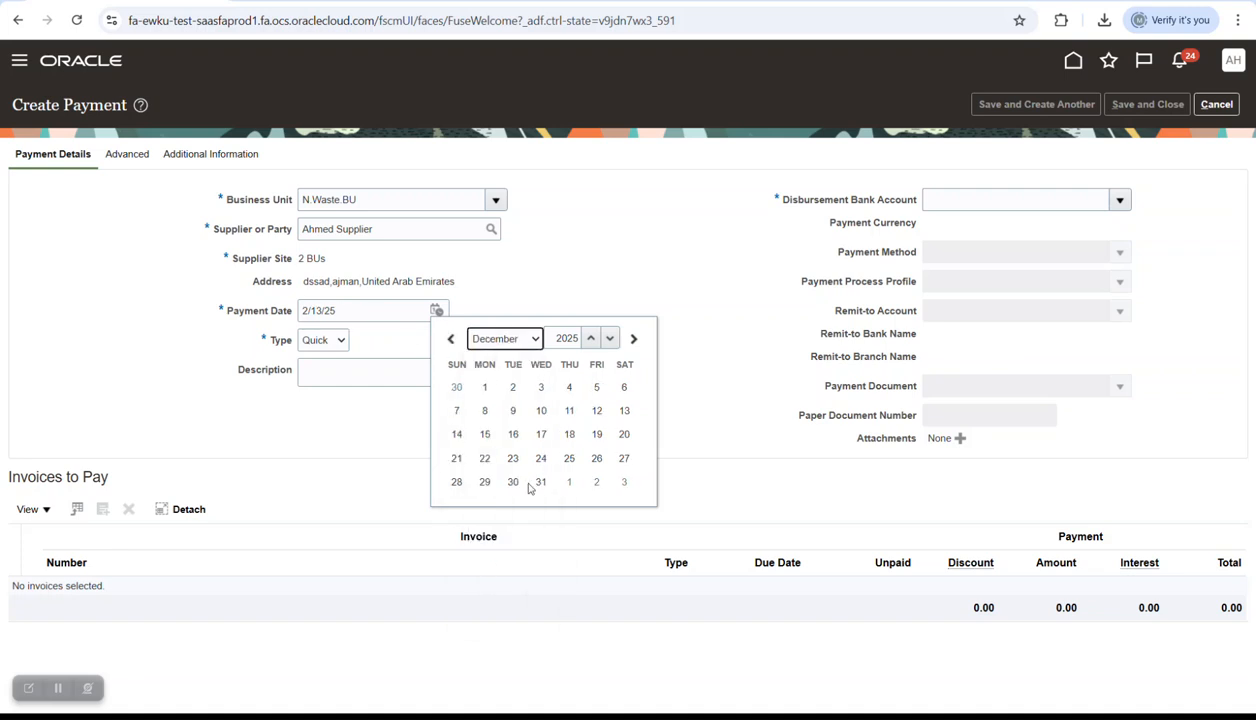
click(610, 340)
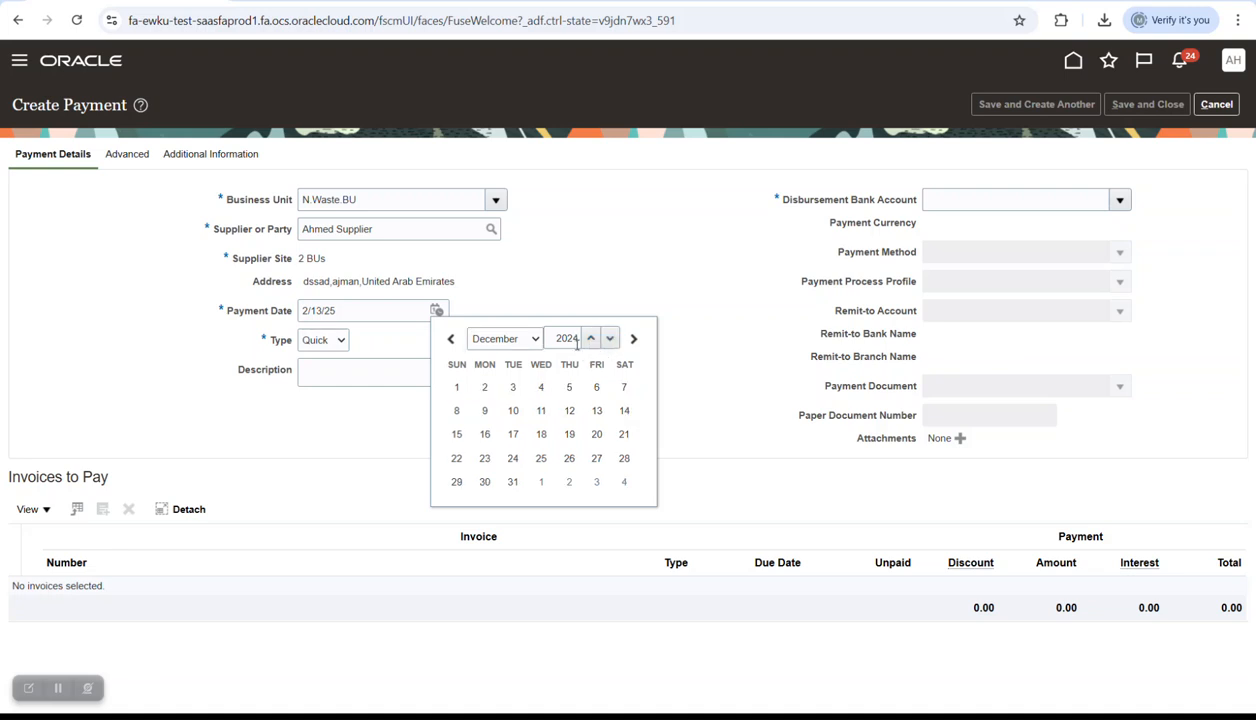
click(513, 482)
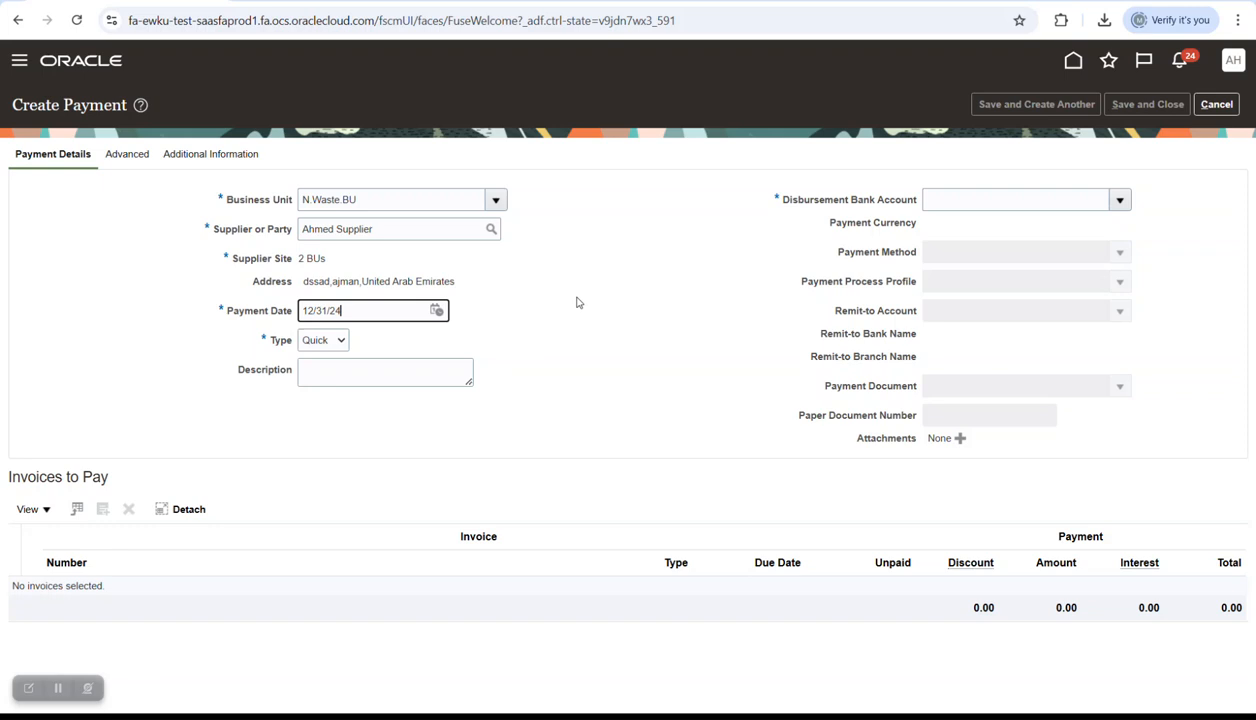
click(420, 372)
click(1090, 200)
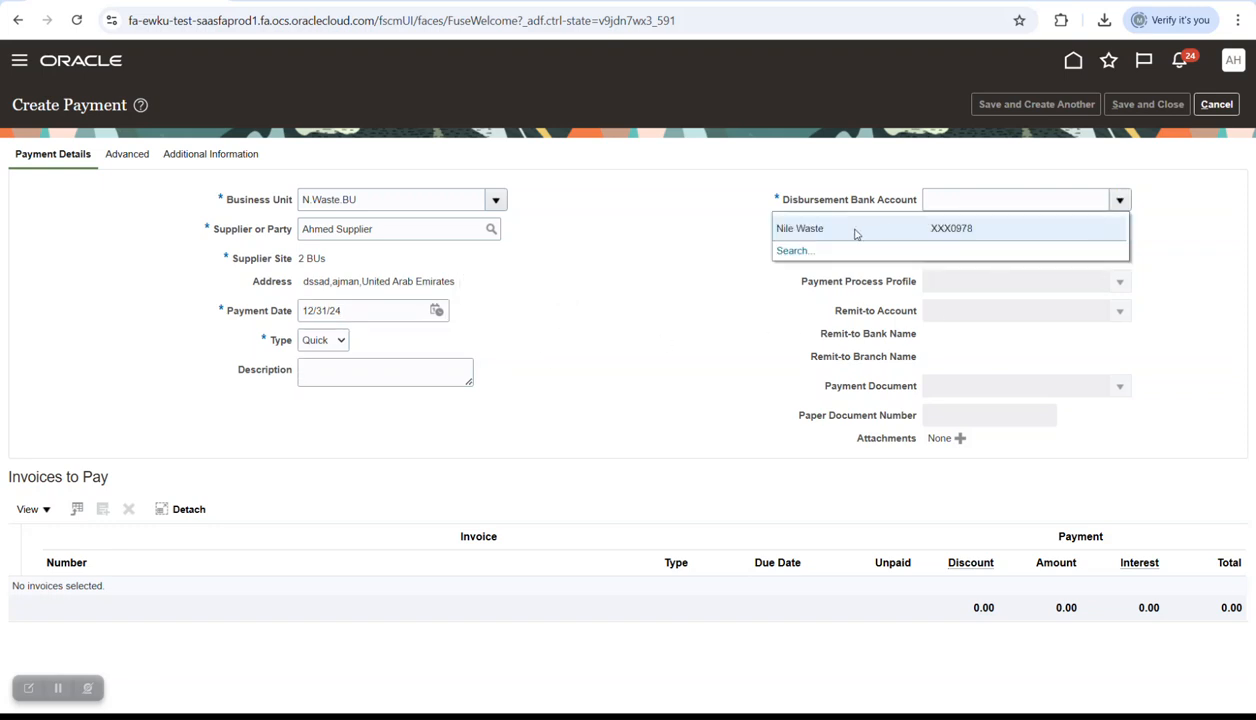
click(855, 232)
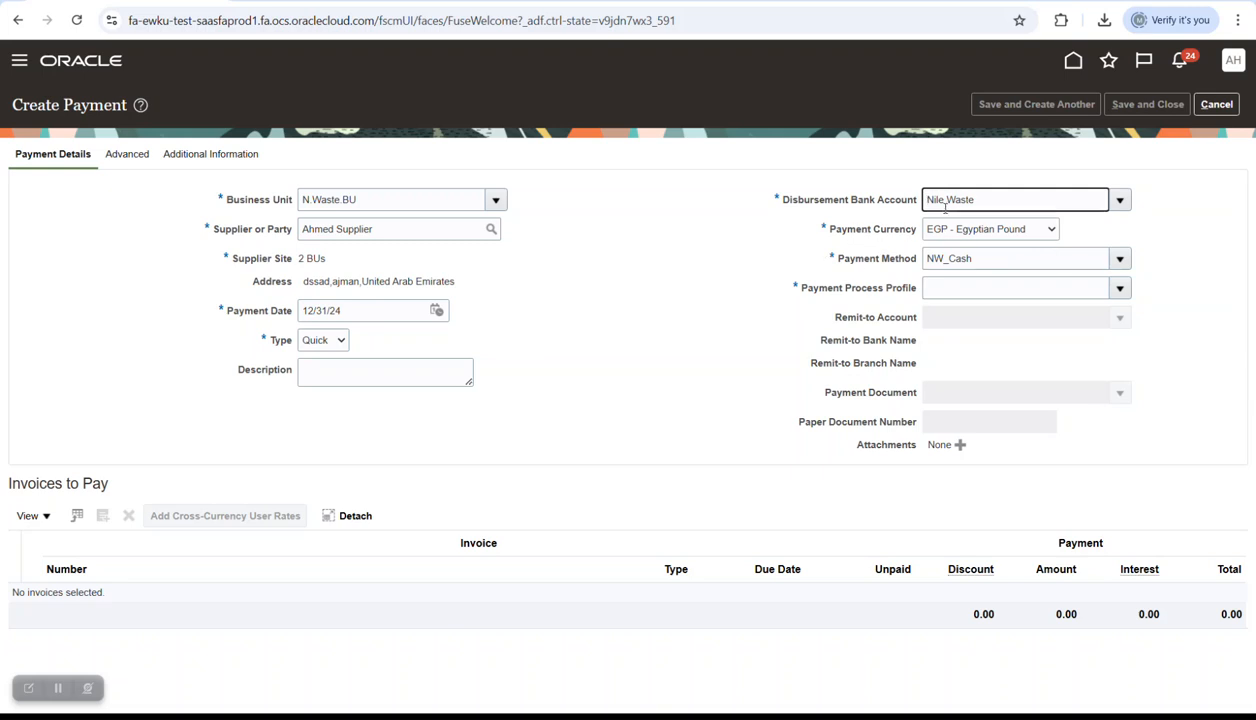
click(1219, 60)
- Search Manage Bank Accounts for account name Nile Waste and open it for editing
click(938, 305)
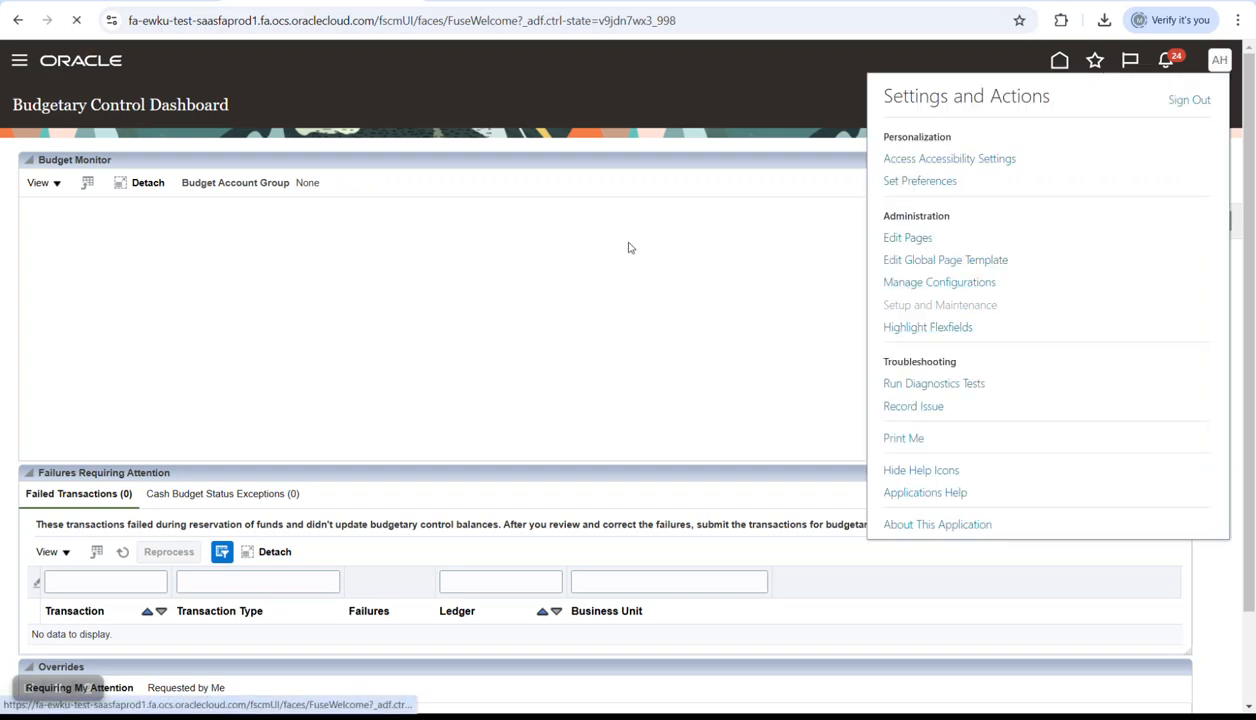
click(637, 159)
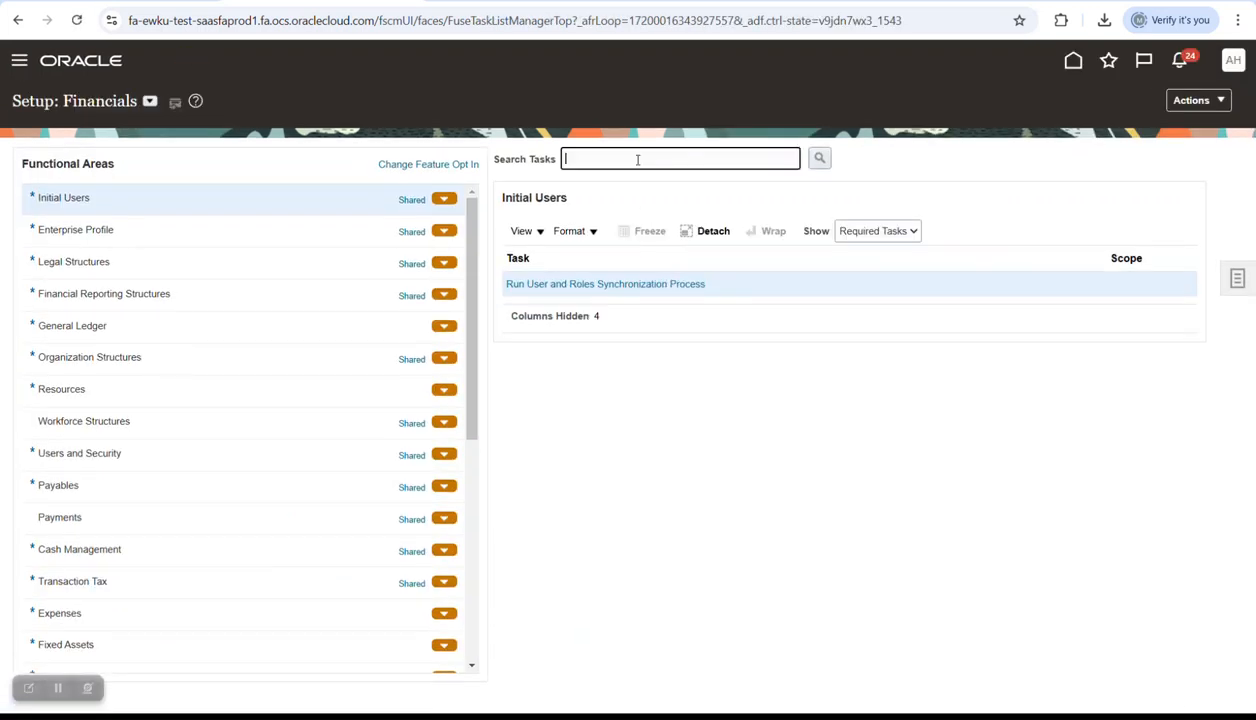
text(bank acc)
key(Return)
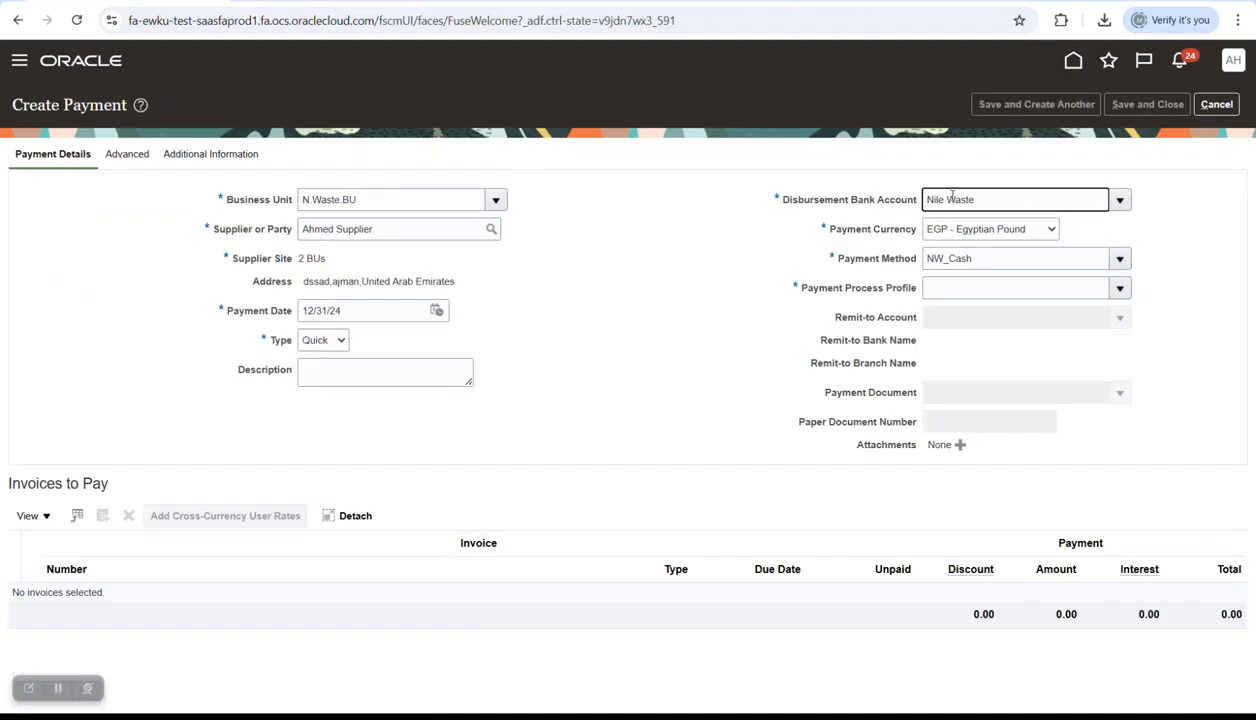
triple_click(951, 199)
key(ctrl+c)
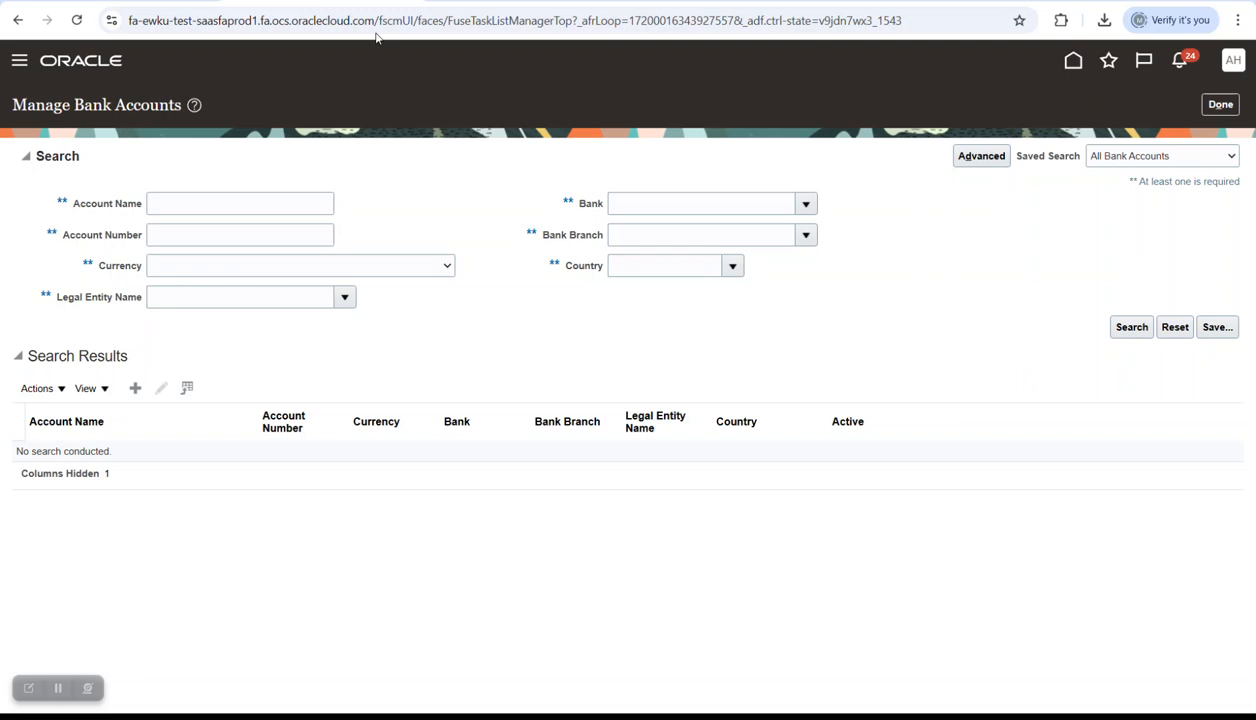
click(690, 205)
key(ctrl+v)
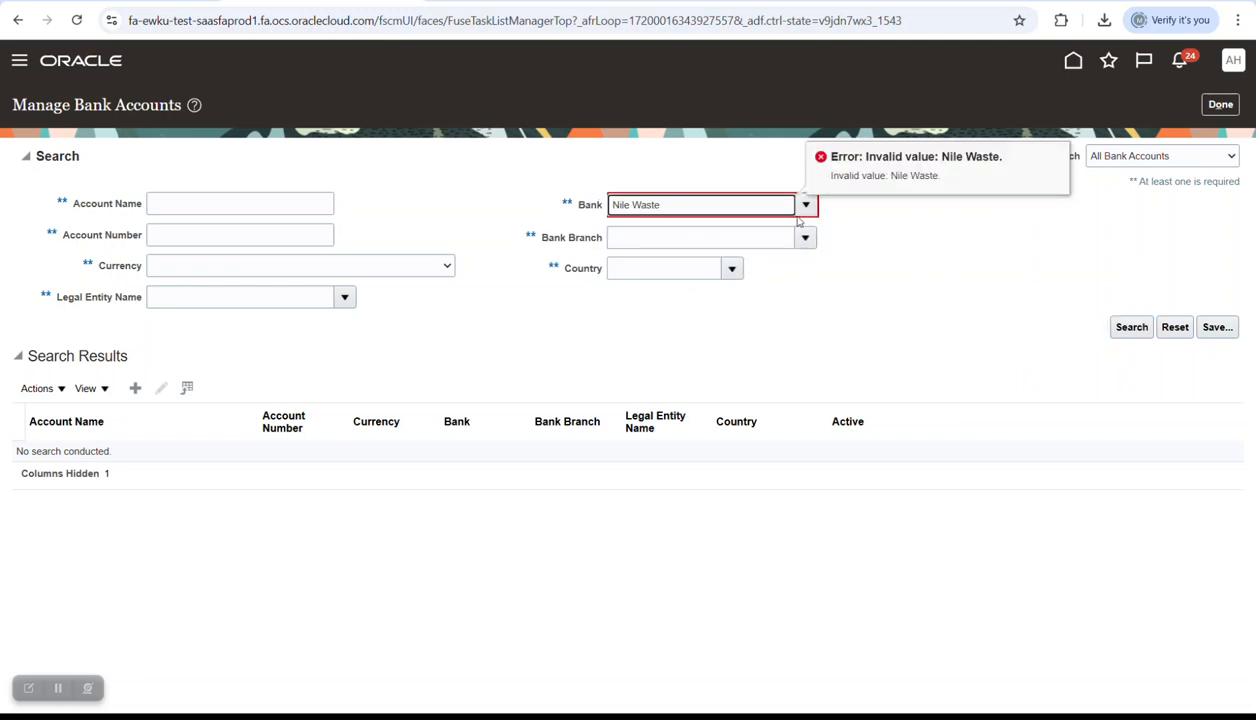
key(BackSpace)
key(BackSpace)
key(BackSpace)
key(BackSpace)
key(BackSpace)
key(BackSpace)
key(BackSpace)
click(224, 203)
key(ctrl+v)
click(1132, 328)
click(697, 203)
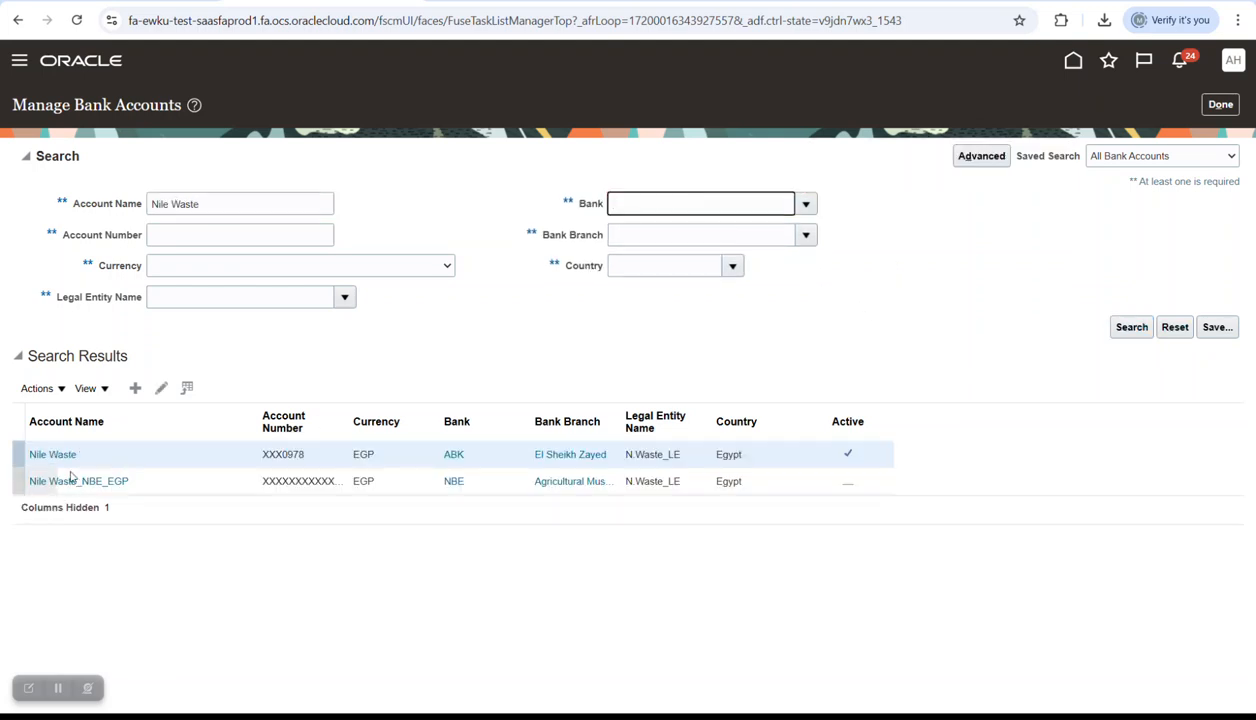
click(53, 455)
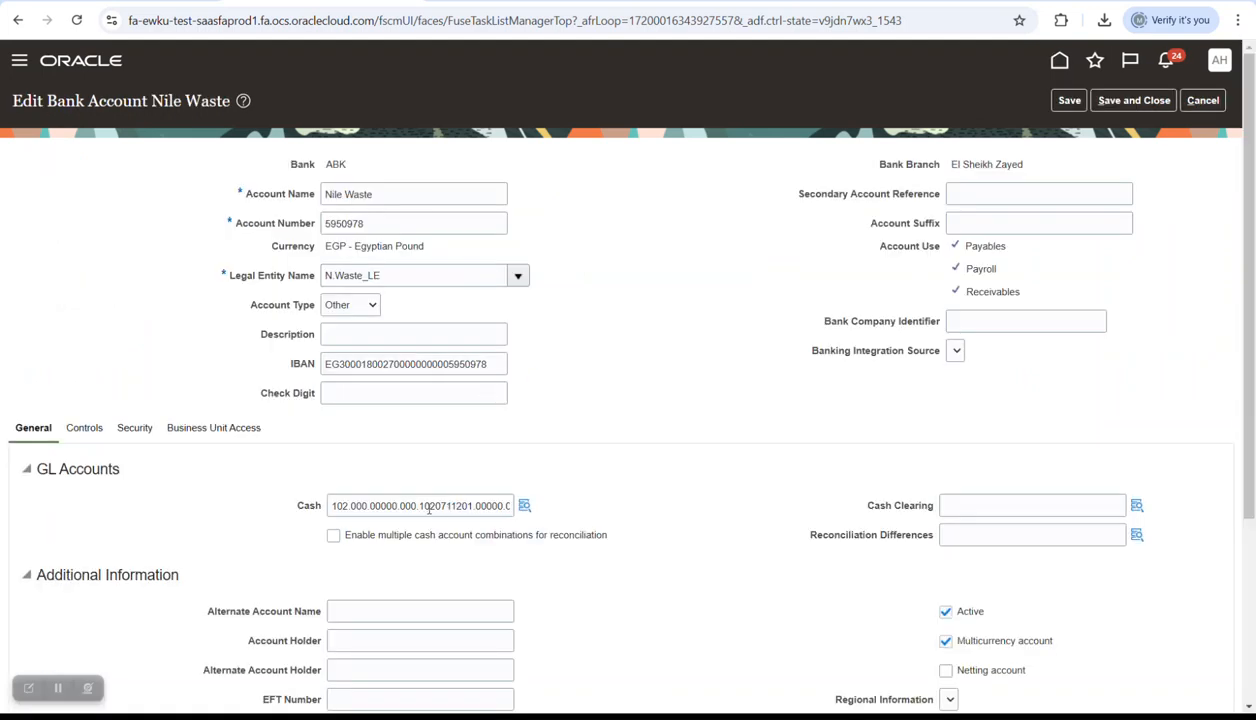
key(alt+Tab)
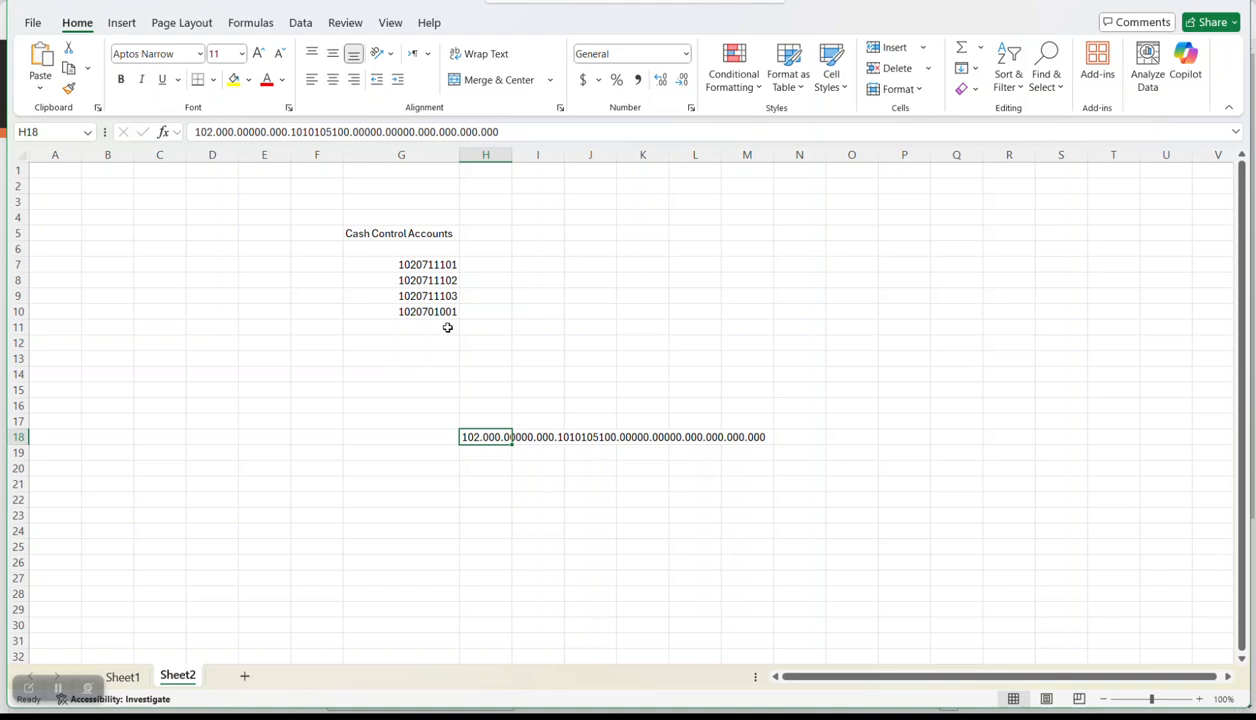
click(440, 264)
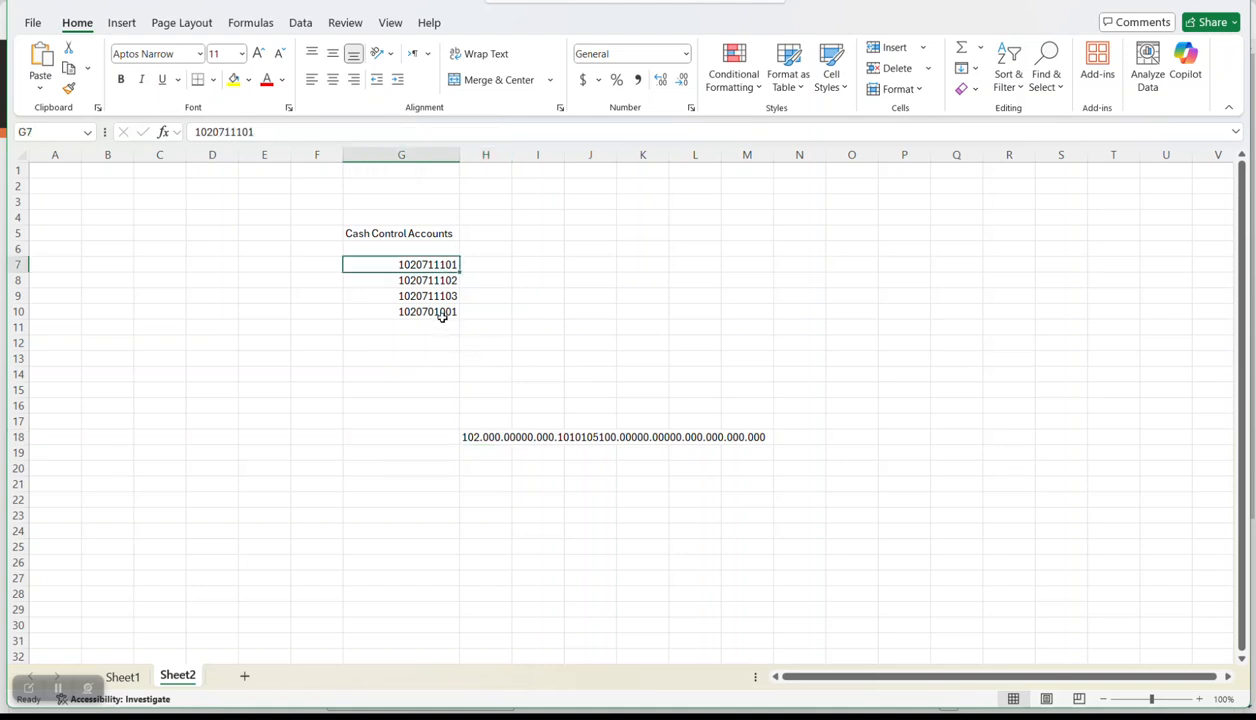
key(ctrl+c)
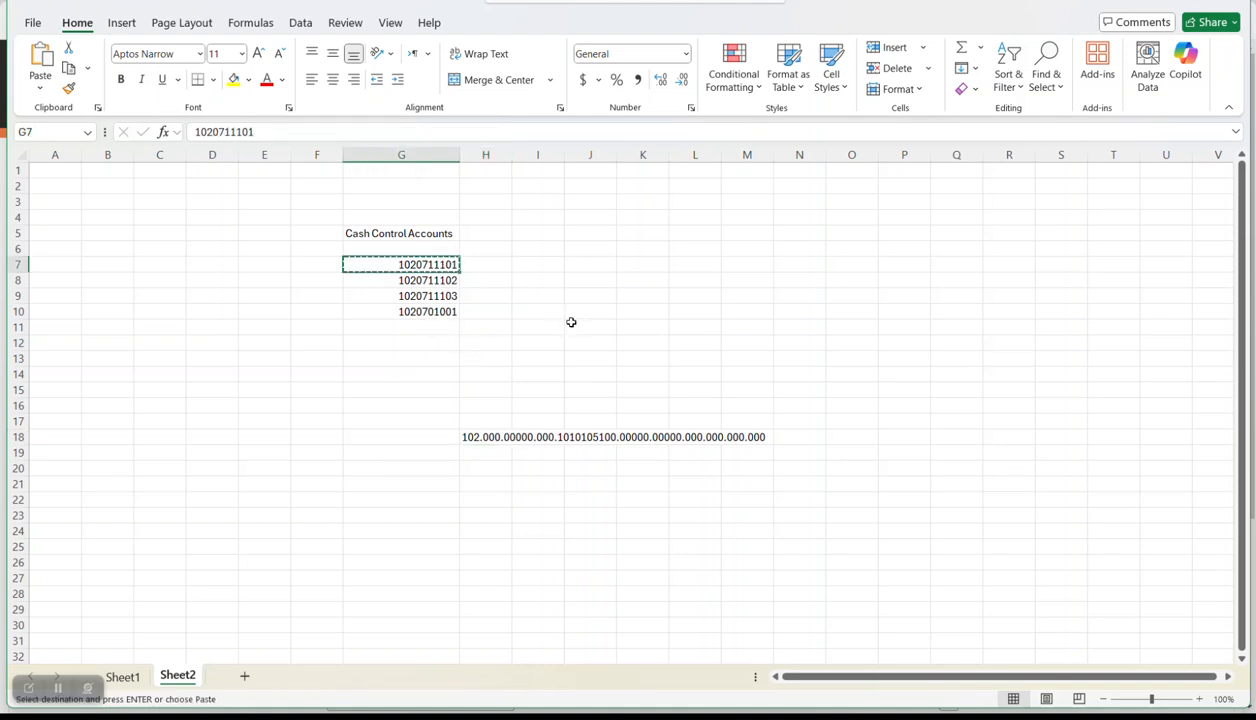
key(alt+Tab)
double_click(446, 505)
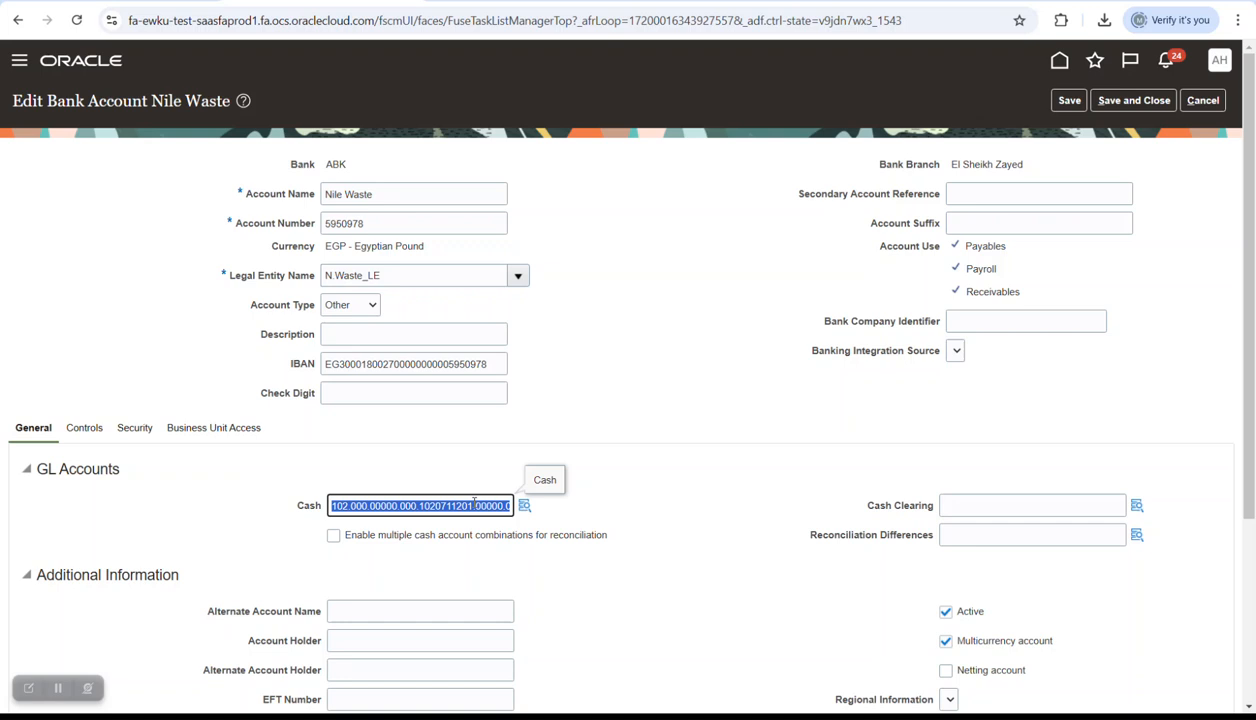
click(525, 506)
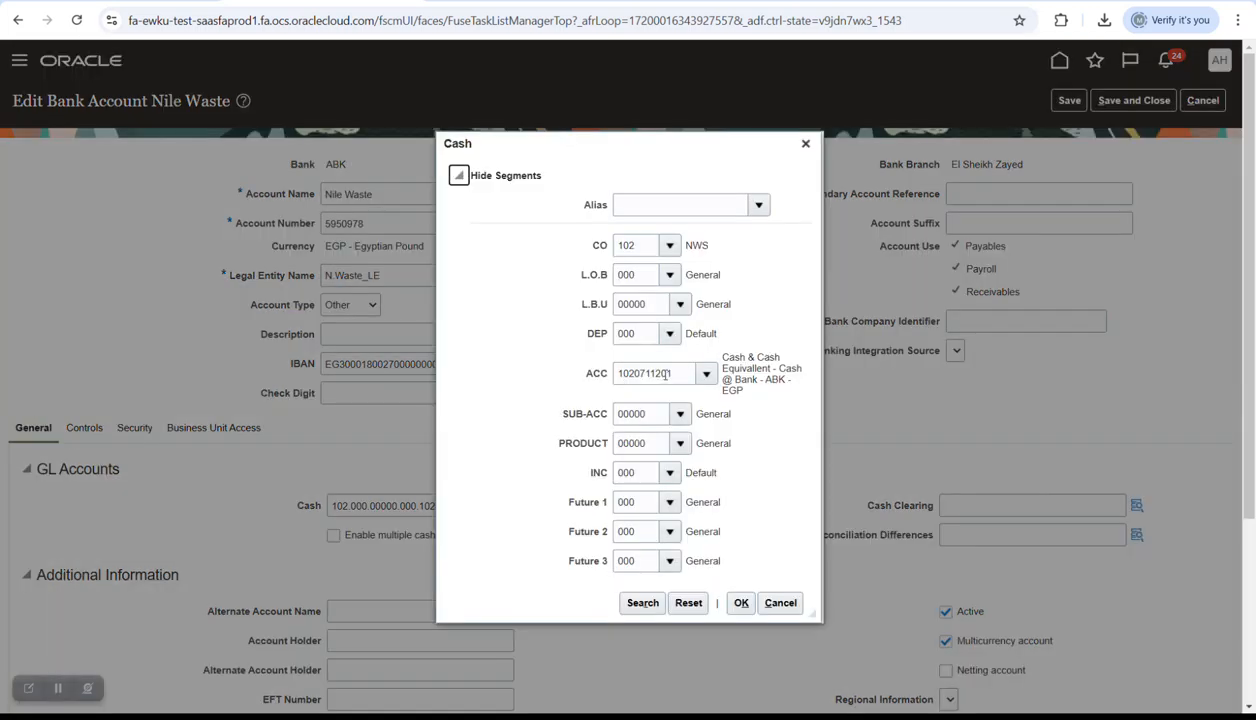
double_click(665, 373)
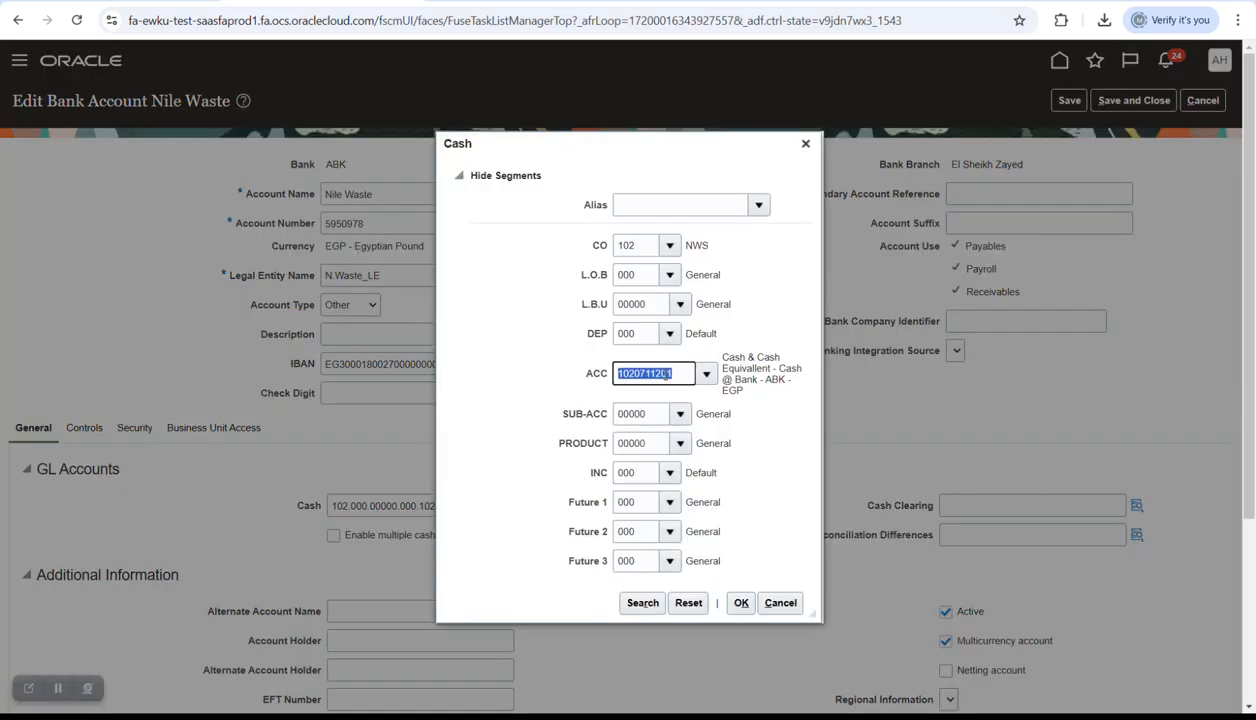
key(ctrl+v)
key(Tab)
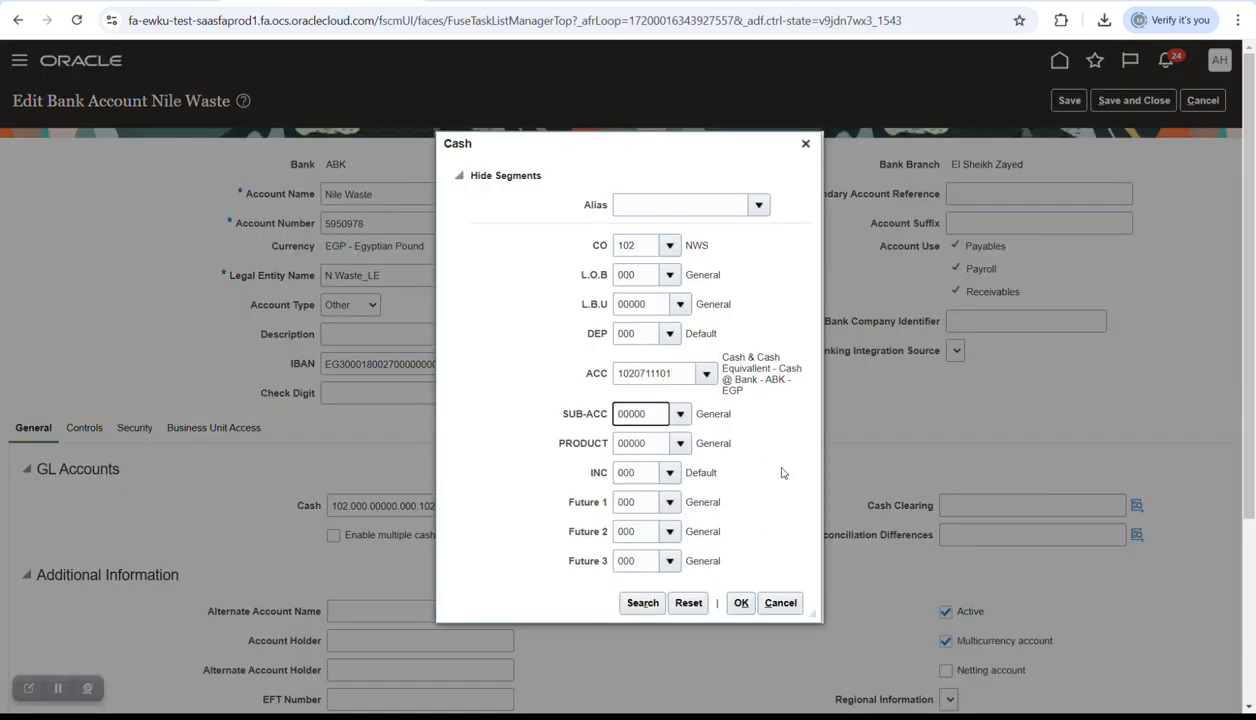
click(741, 602)
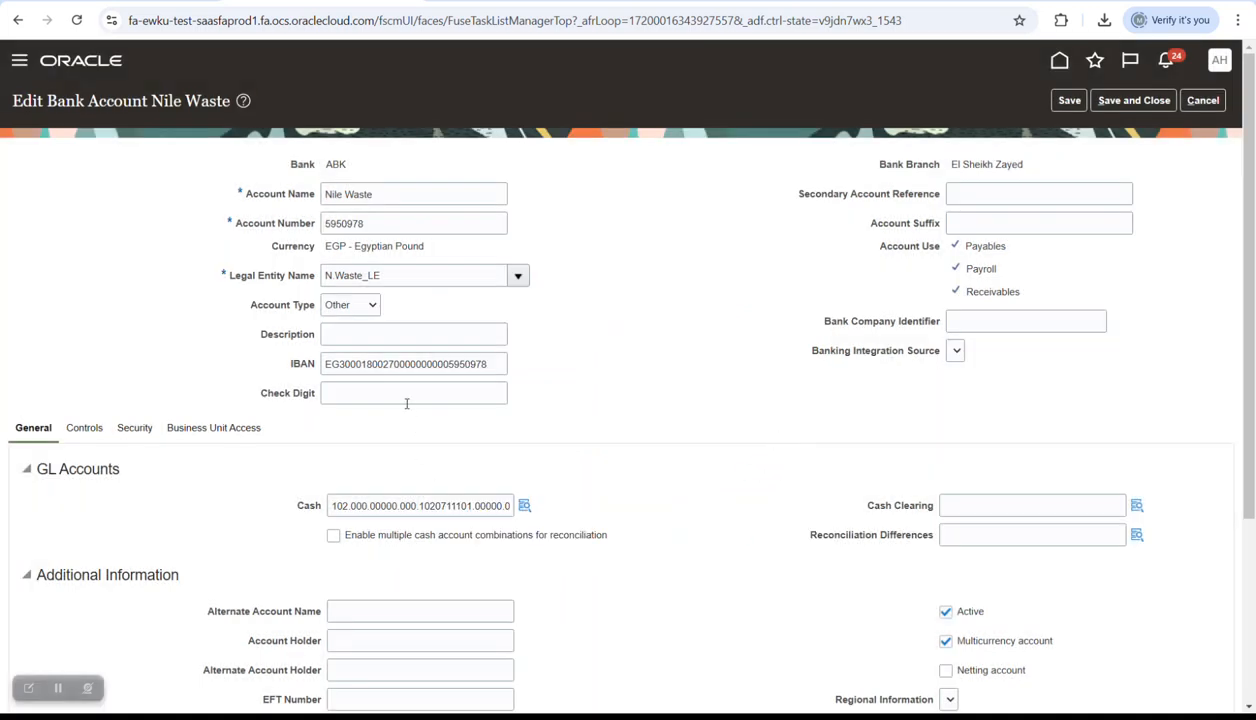
click(405, 392)
key(ctrl+v)
drag(405, 392, 310, 391)
key(Delete)
- Save and close the Nile Waste bank account and finish managing bank accounts
click(1133, 100)
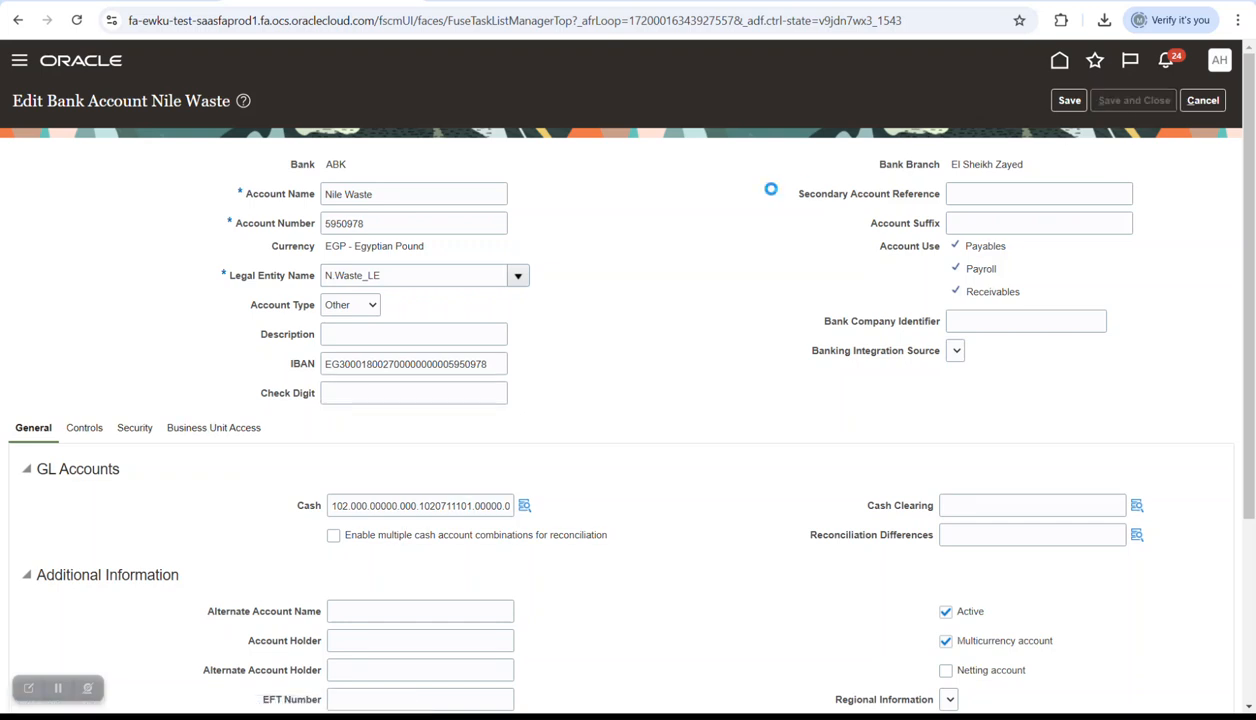
click(658, 238)
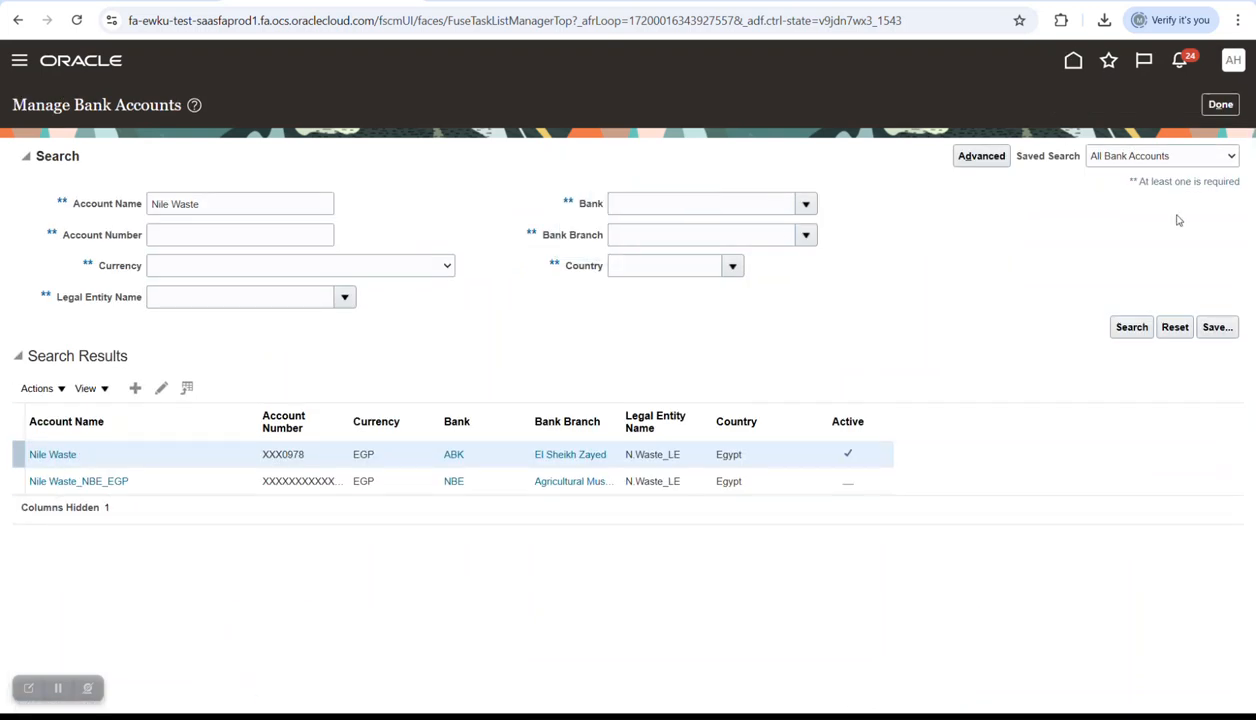
click(1220, 104)
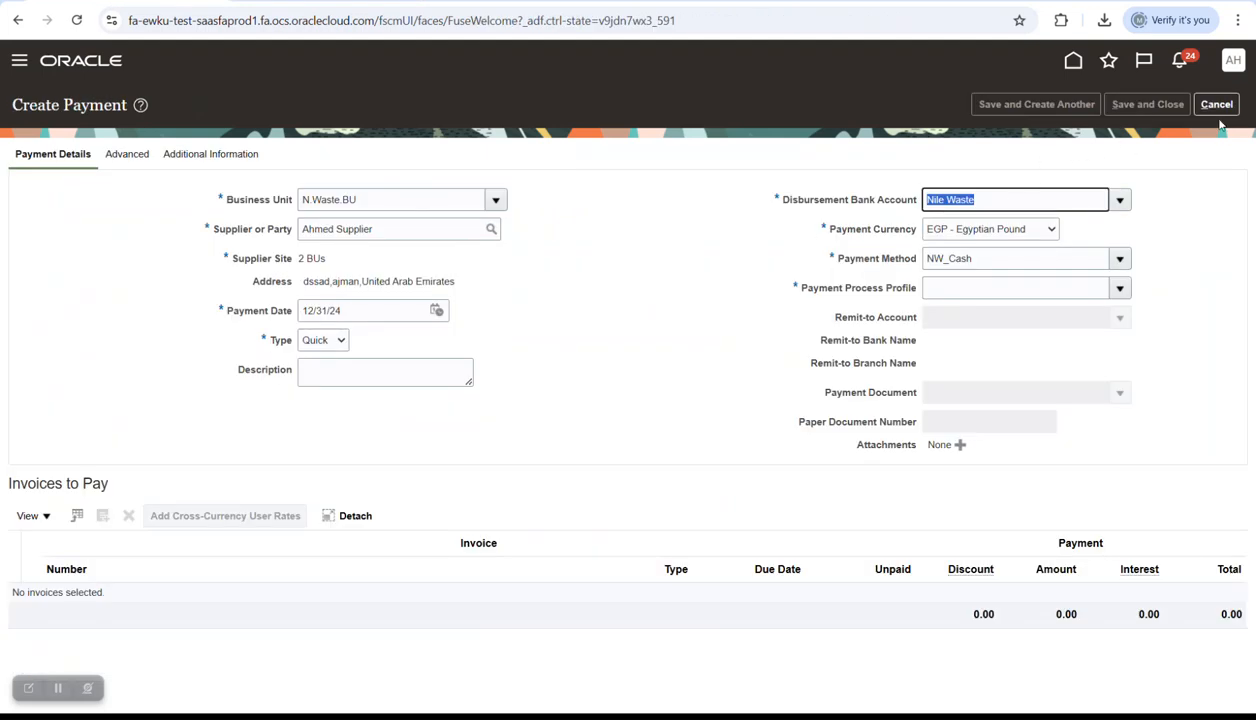
- Discard the earlier unsaved payment and start a fresh one from Create Payment
click(1216, 104)
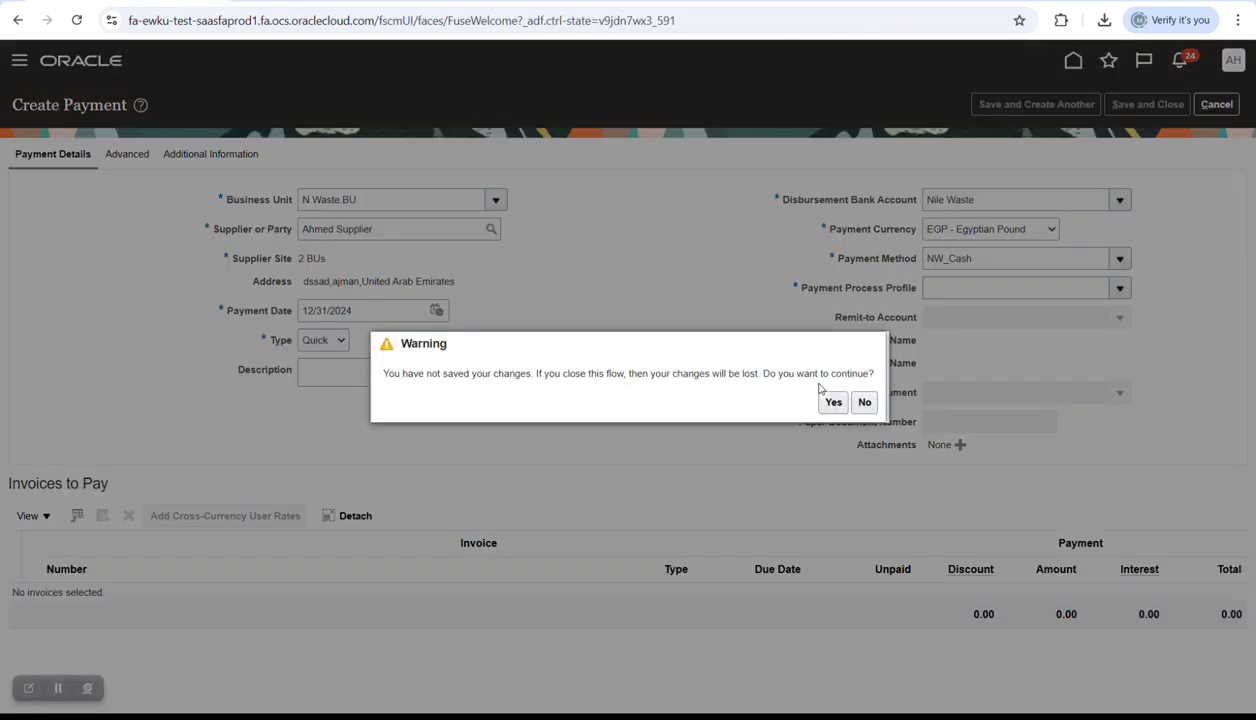
click(832, 401)
click(1220, 221)
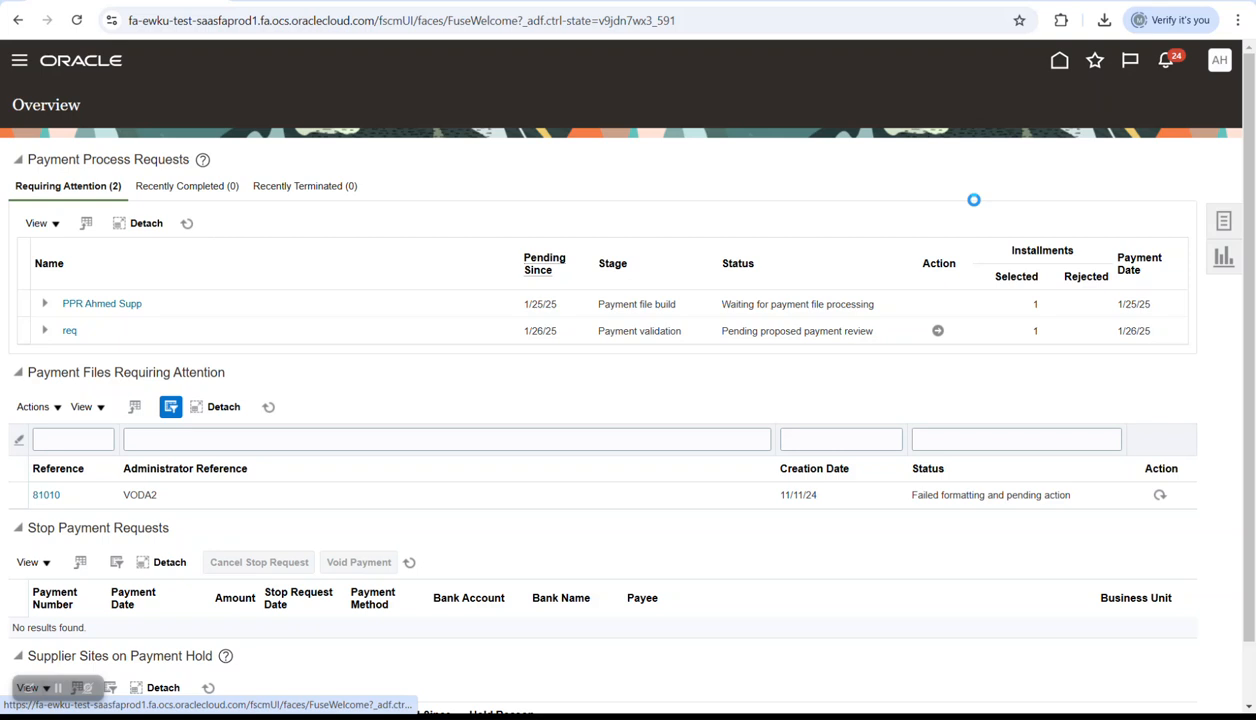
click(1047, 171)
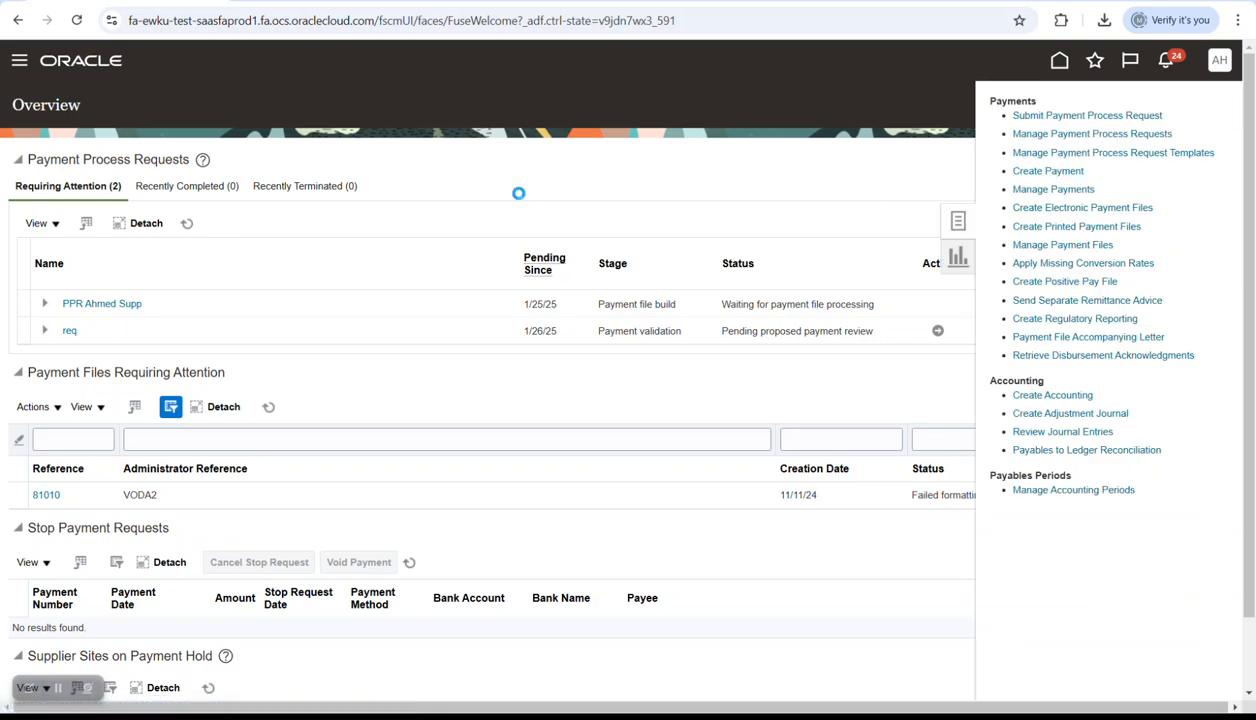
- Select the invoice's supplier as payee and pay from the Nile Waste bank account
click(480, 200)
click(417, 231)
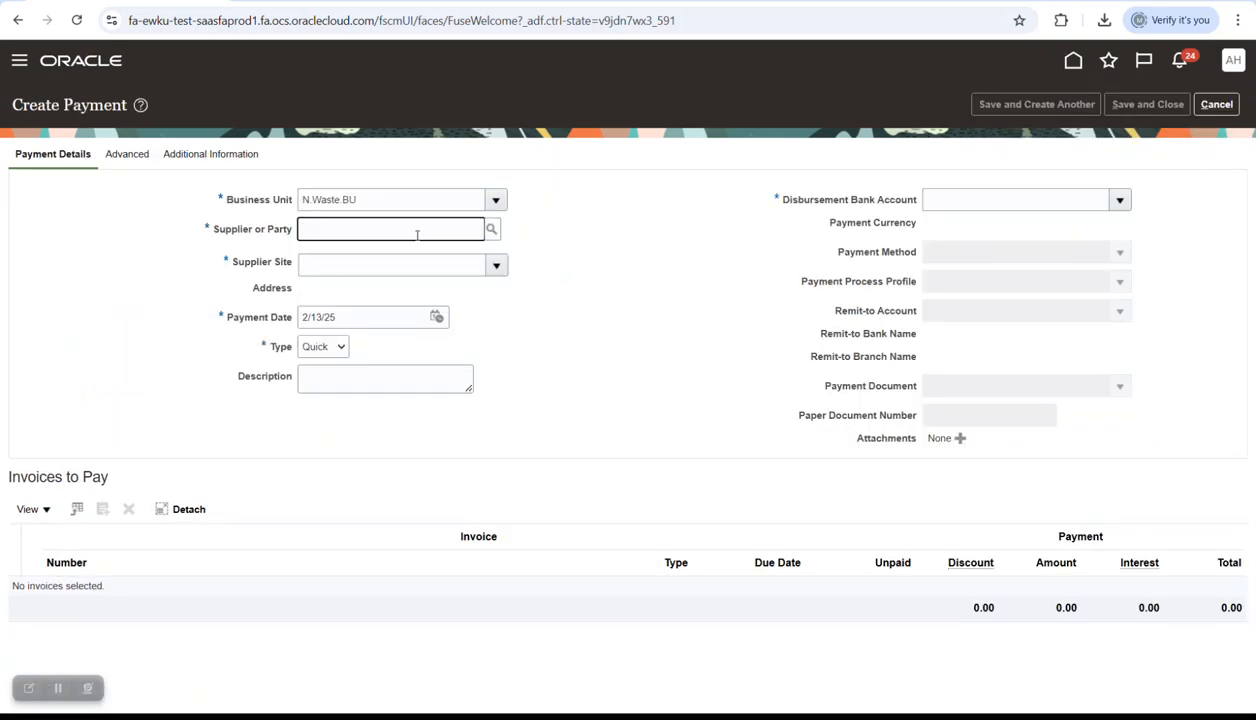
text(ahmed s)
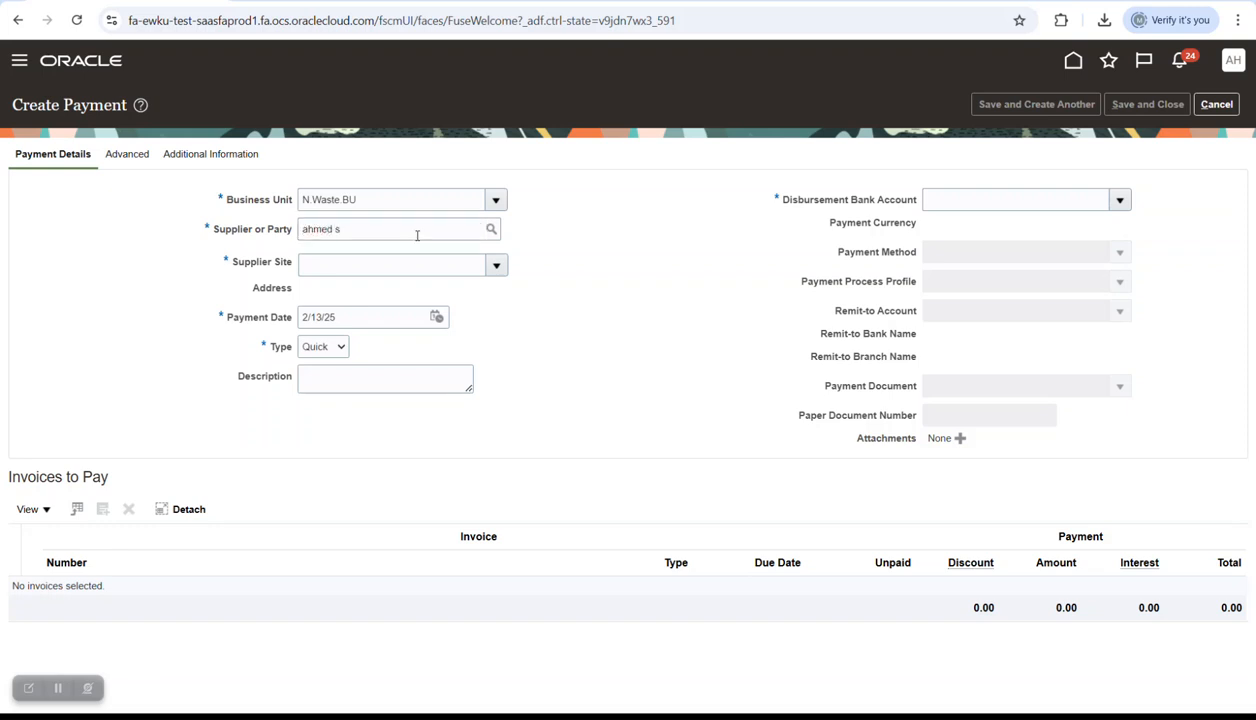
click(655, 495)
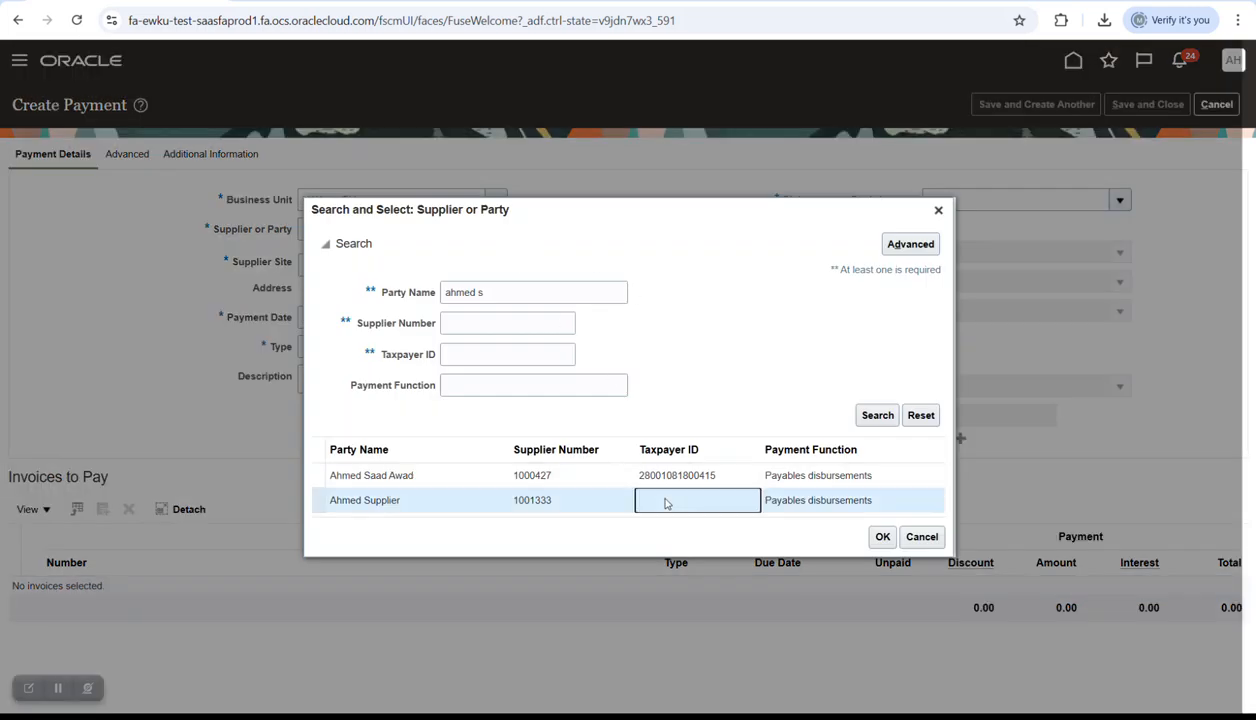
click(883, 537)
click(1119, 200)
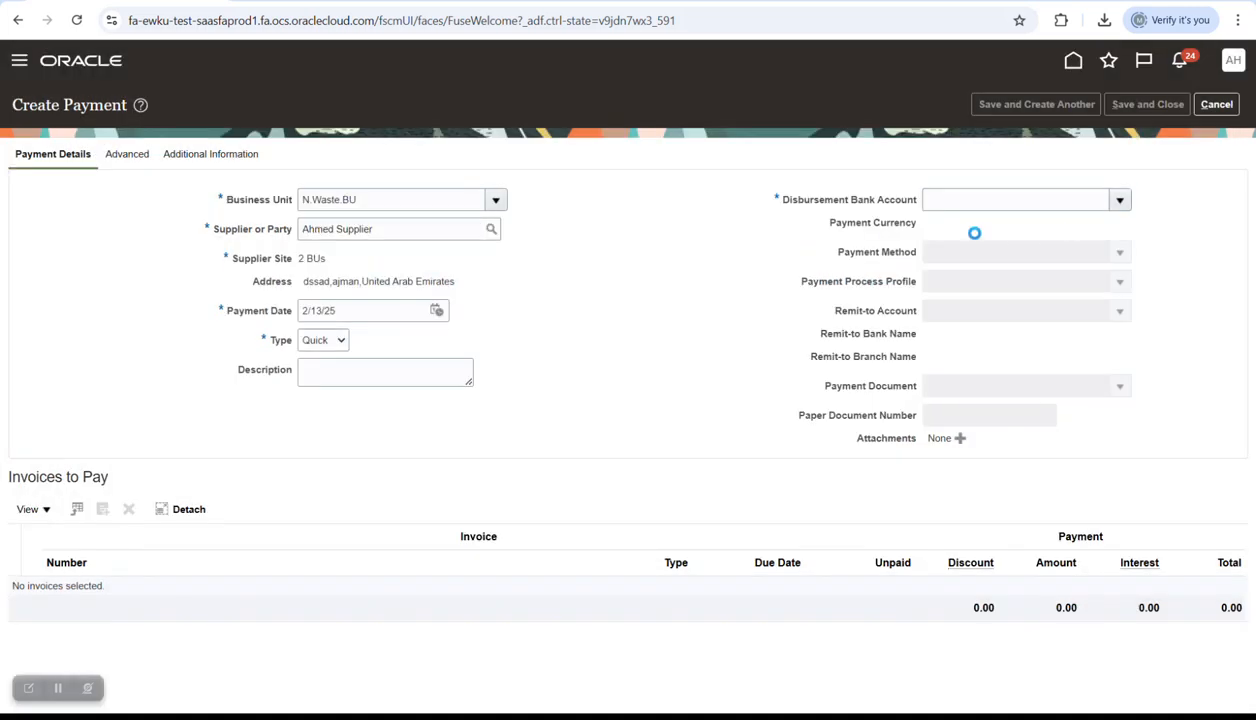
click(955, 236)
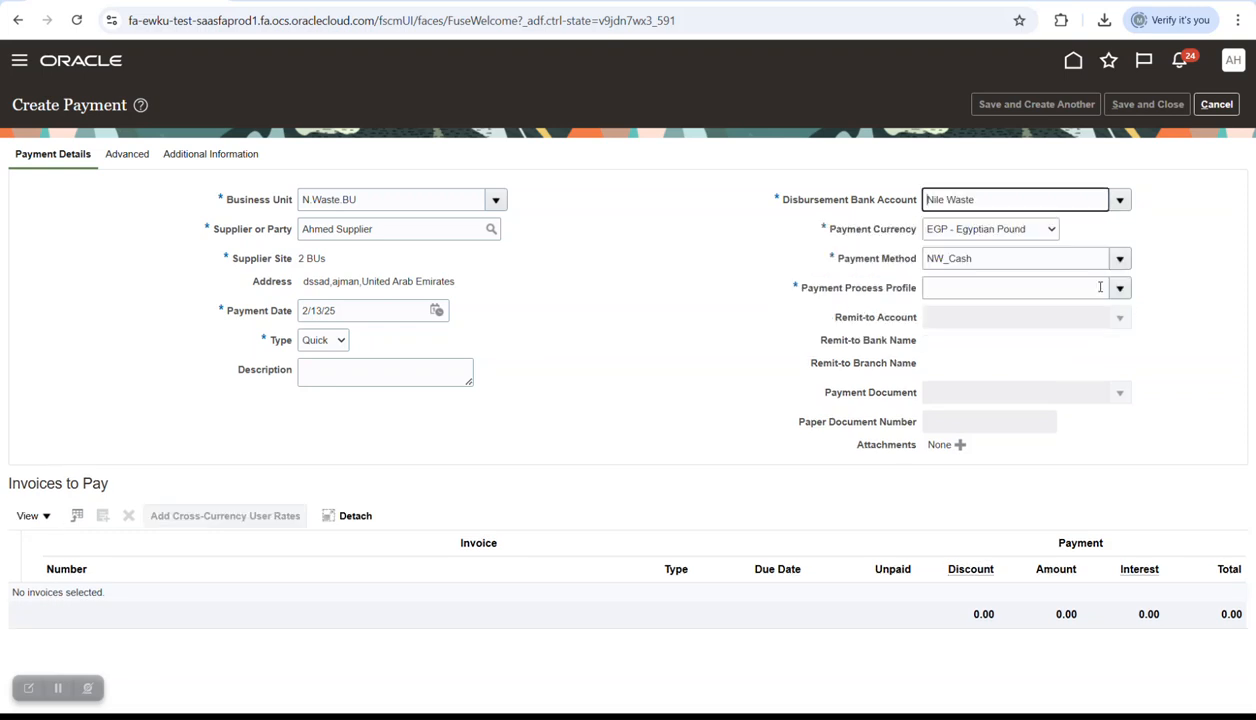
click(1119, 288)
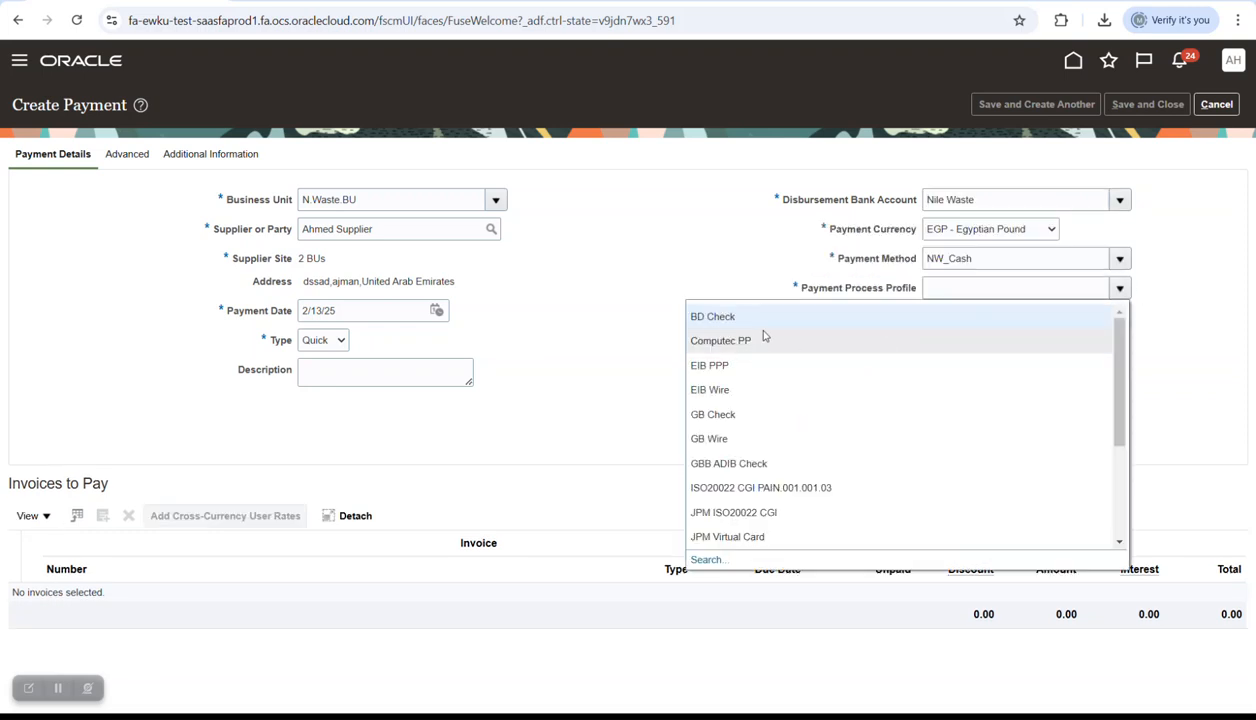
- Use the GB Check payment process profile and set the payment date to December 31, 2024
click(736, 418)
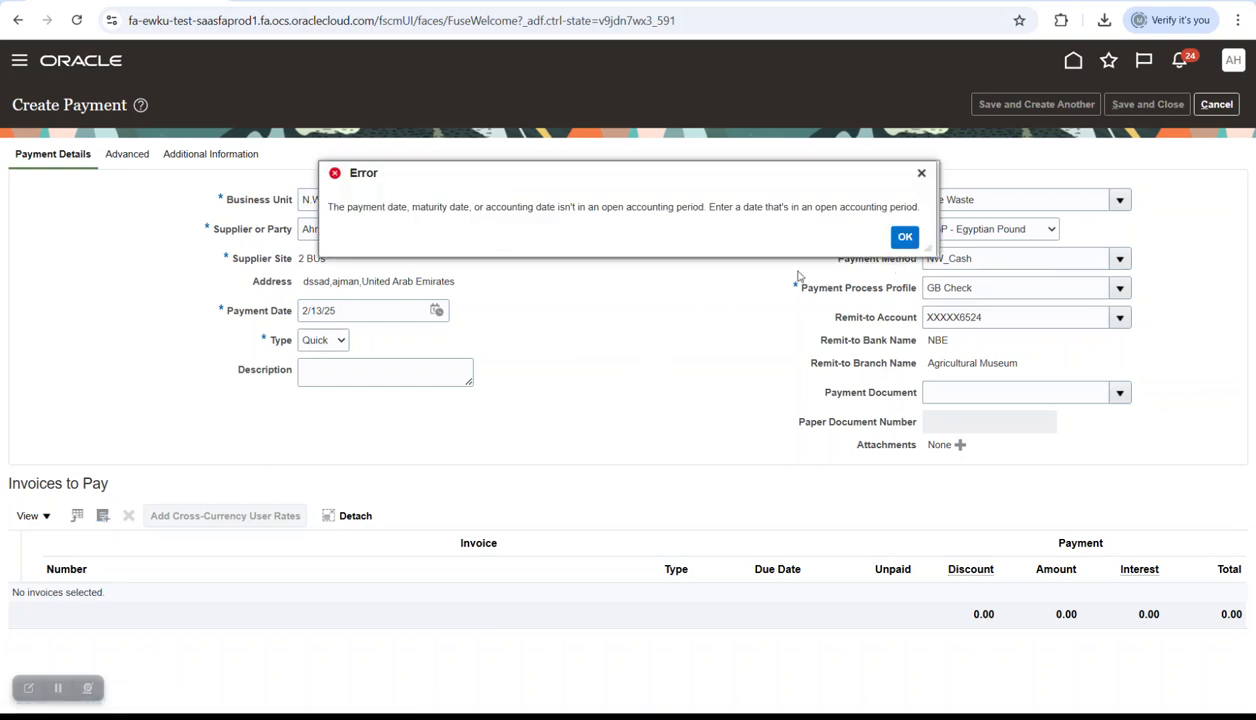
click(904, 236)
click(436, 310)
click(505, 339)
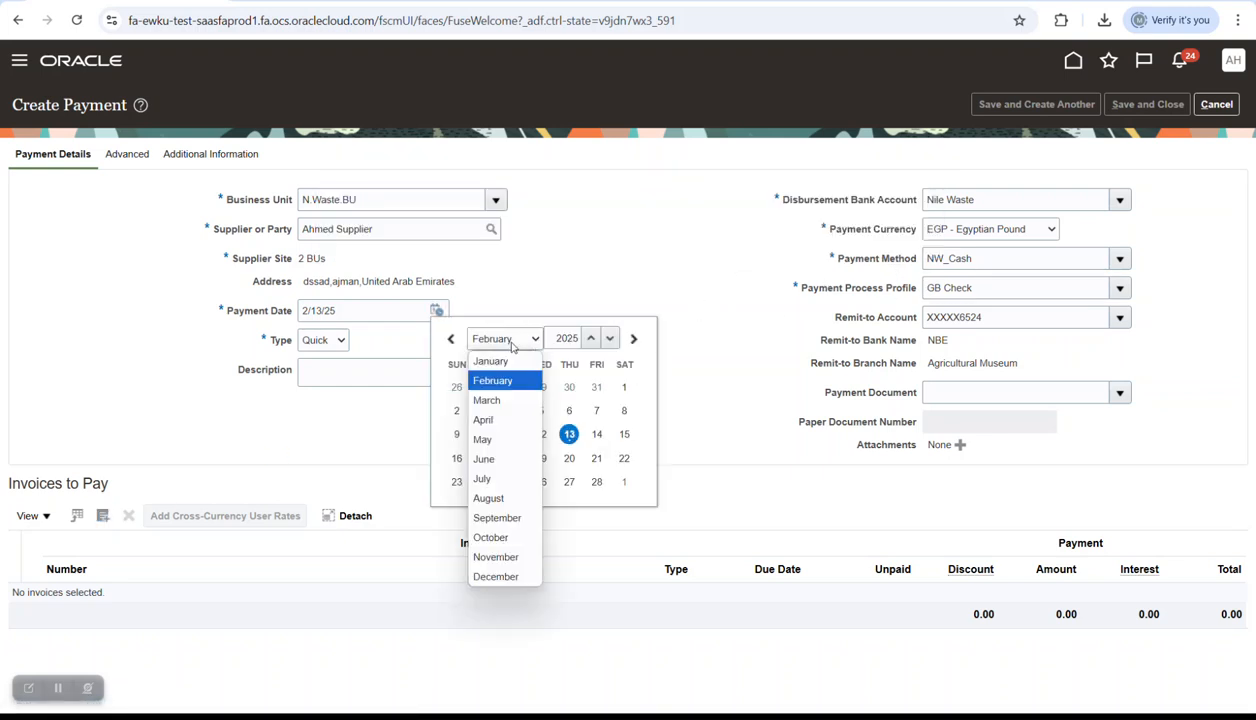
click(495, 578)
click(588, 342)
click(540, 482)
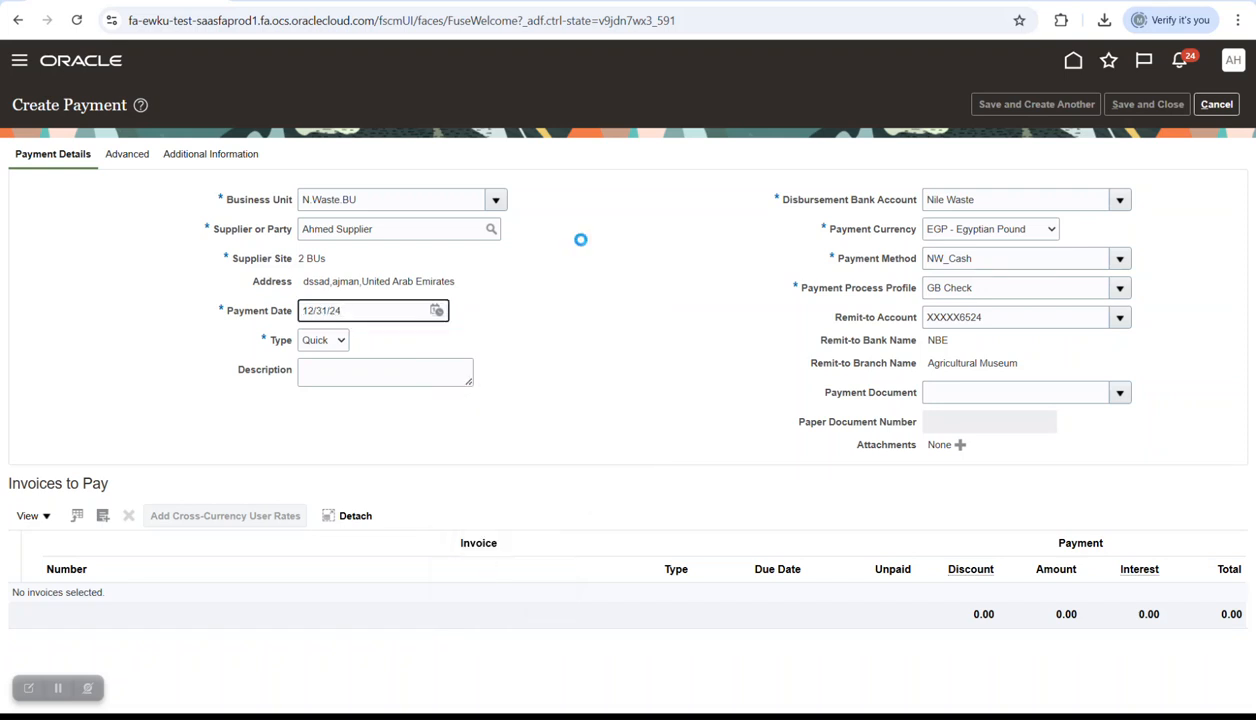
- Add invoice Cash Control1 to the payment, save it, and copy payment number 236
click(103, 516)
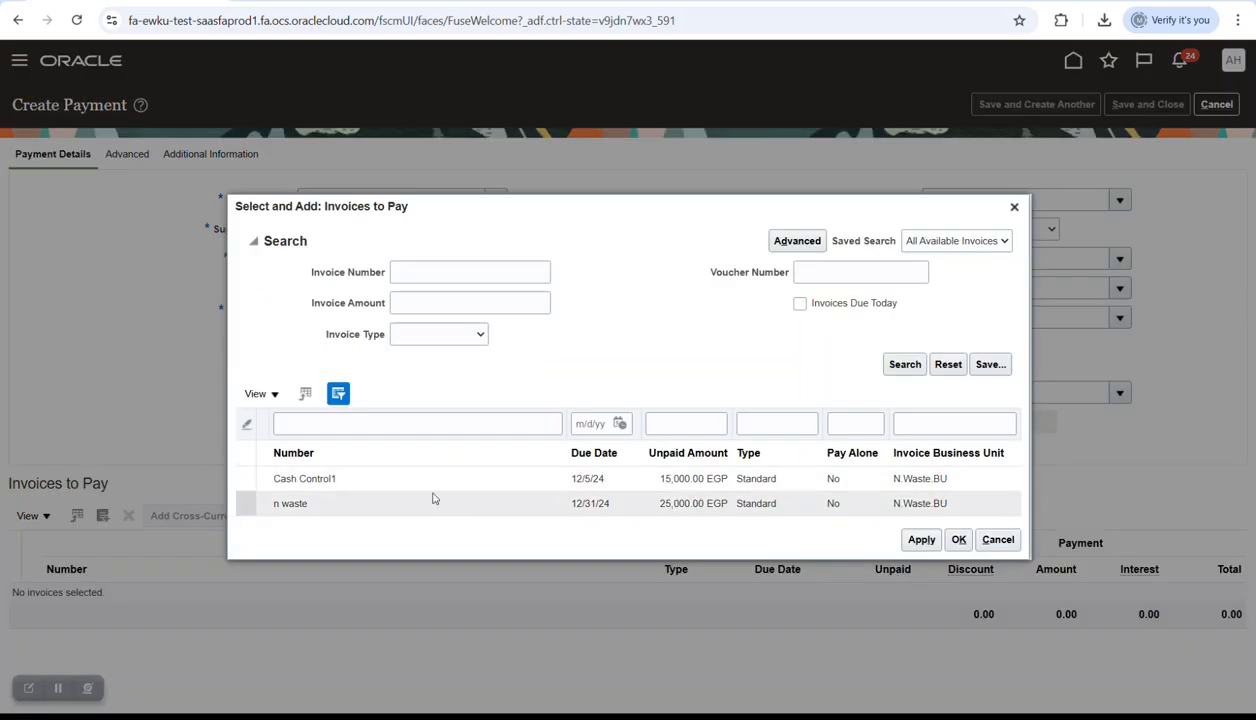
click(440, 478)
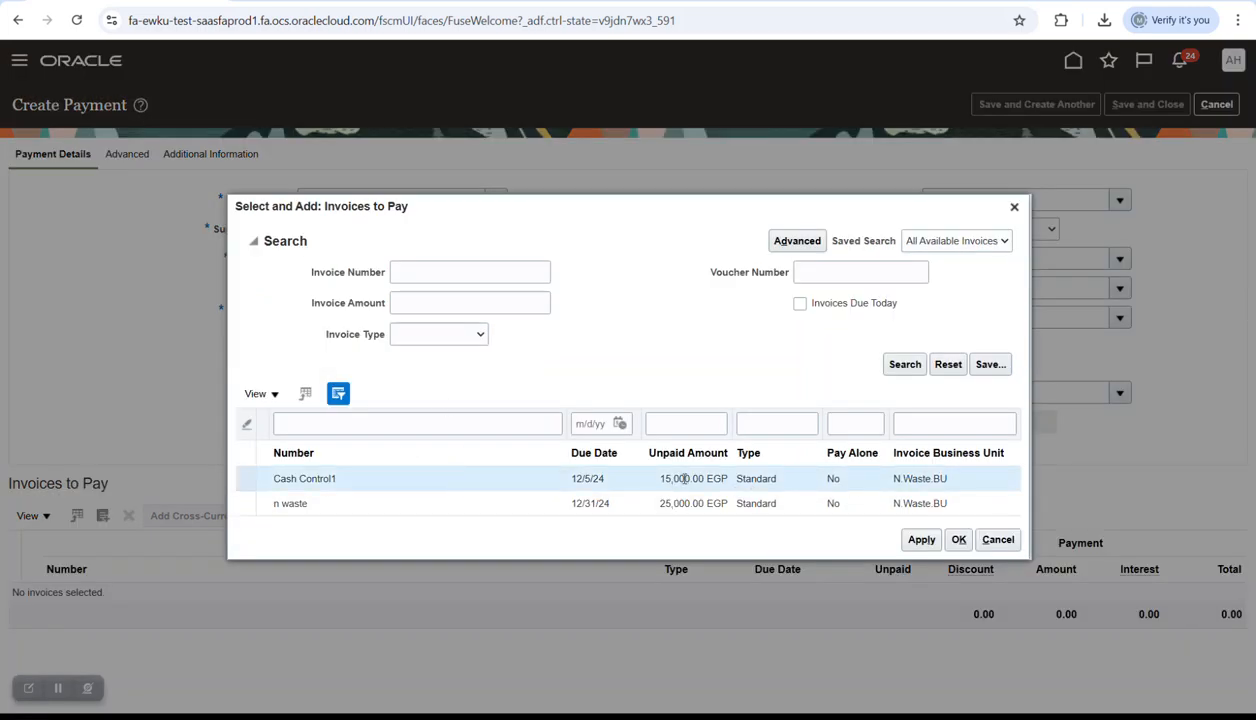
click(921, 539)
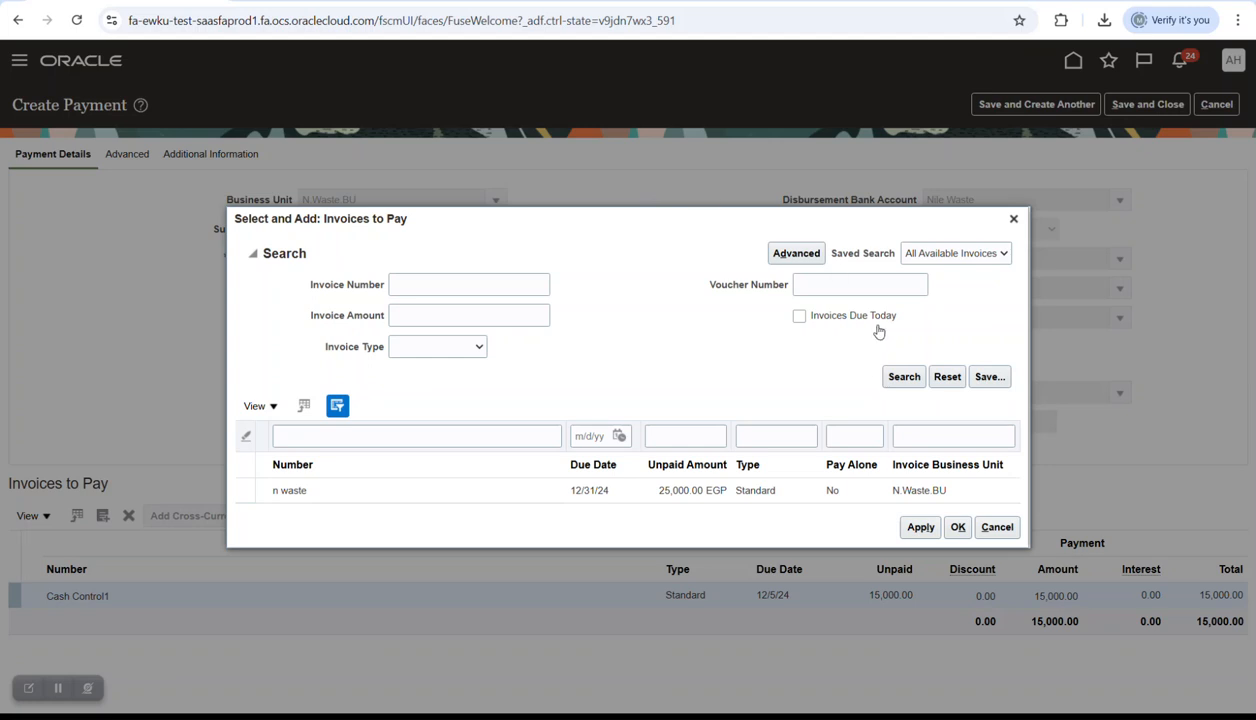
click(958, 527)
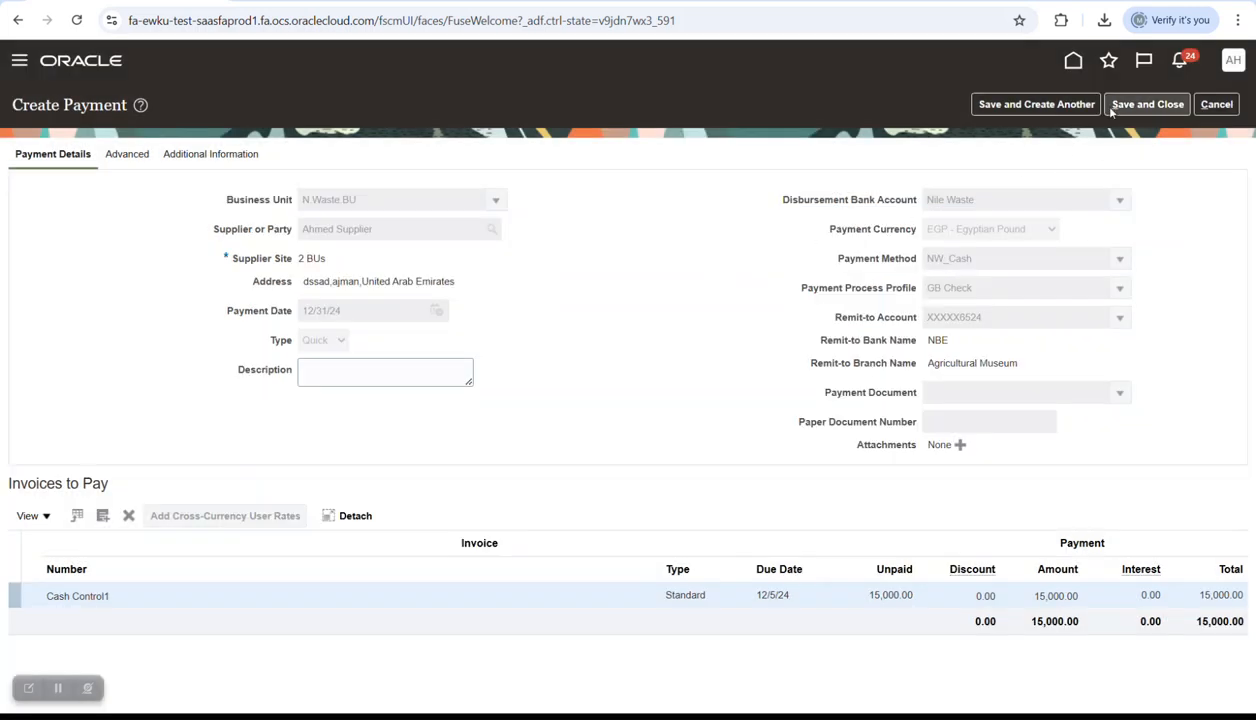
click(1112, 108)
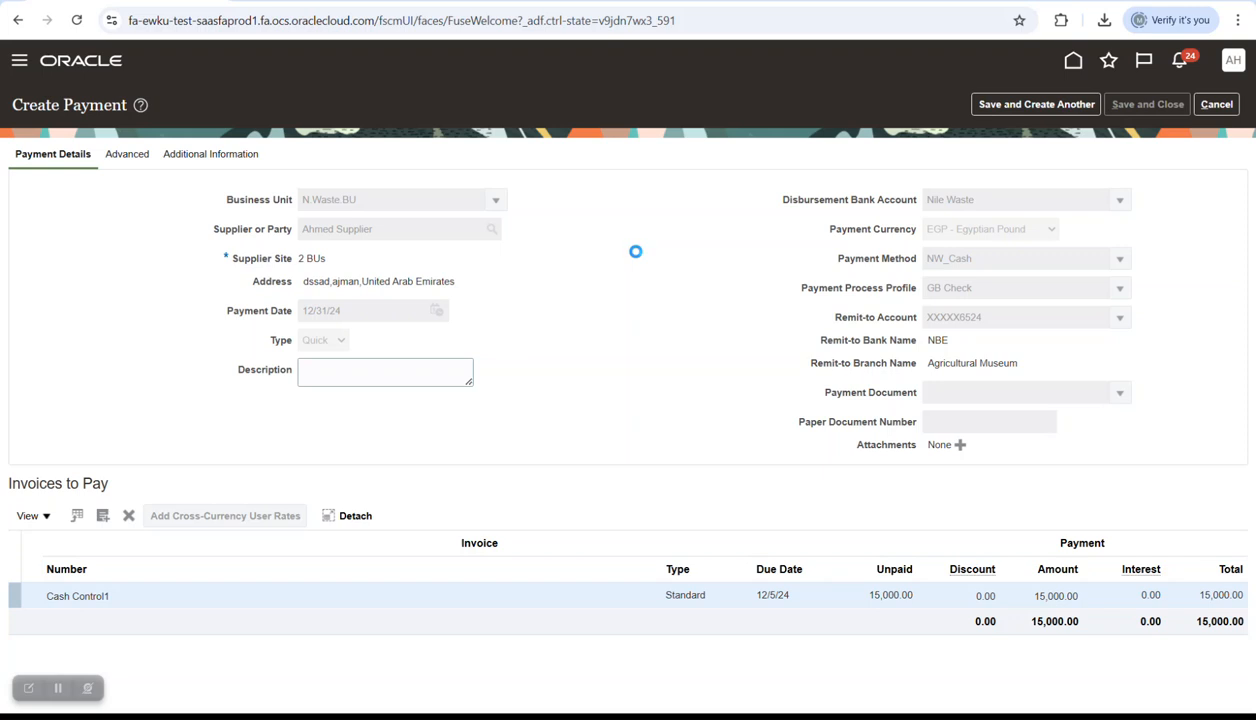
double_click(558, 207)
right_click(562, 208)
- Find payment 236 in Manage Payments and widen Funds Status to show Reserved with warning
click(612, 231)
click(721, 238)
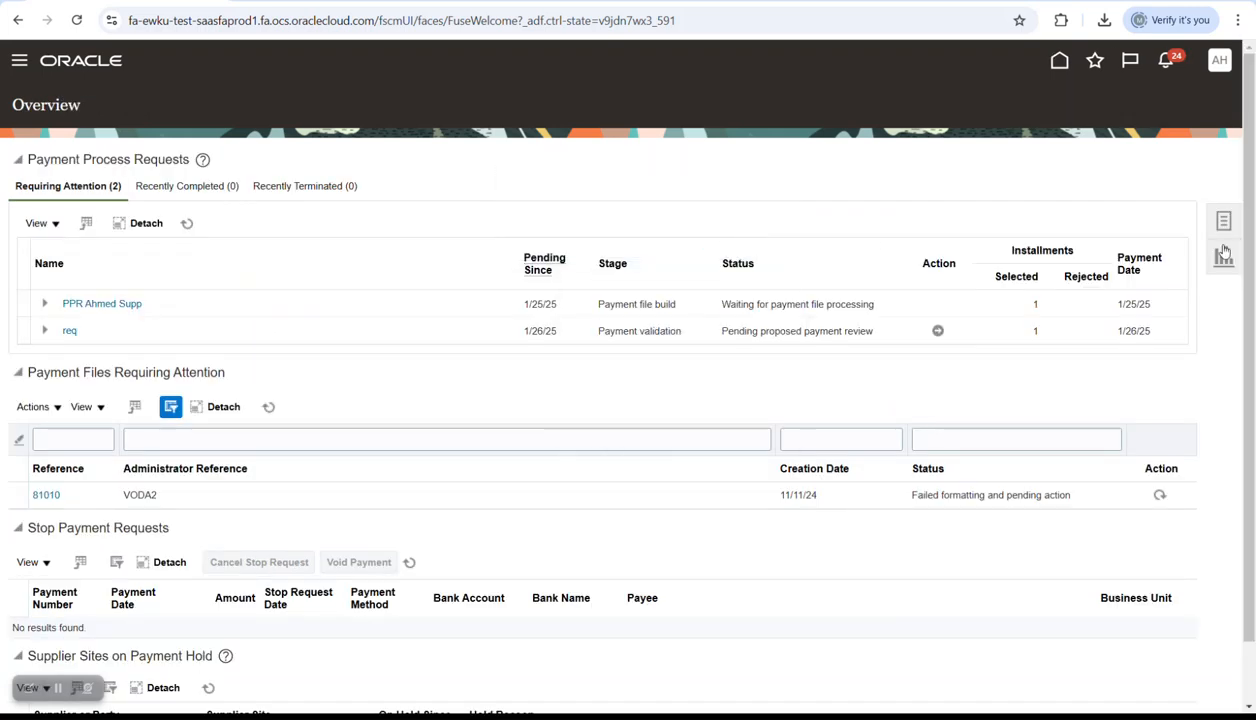
click(1221, 221)
click(1090, 192)
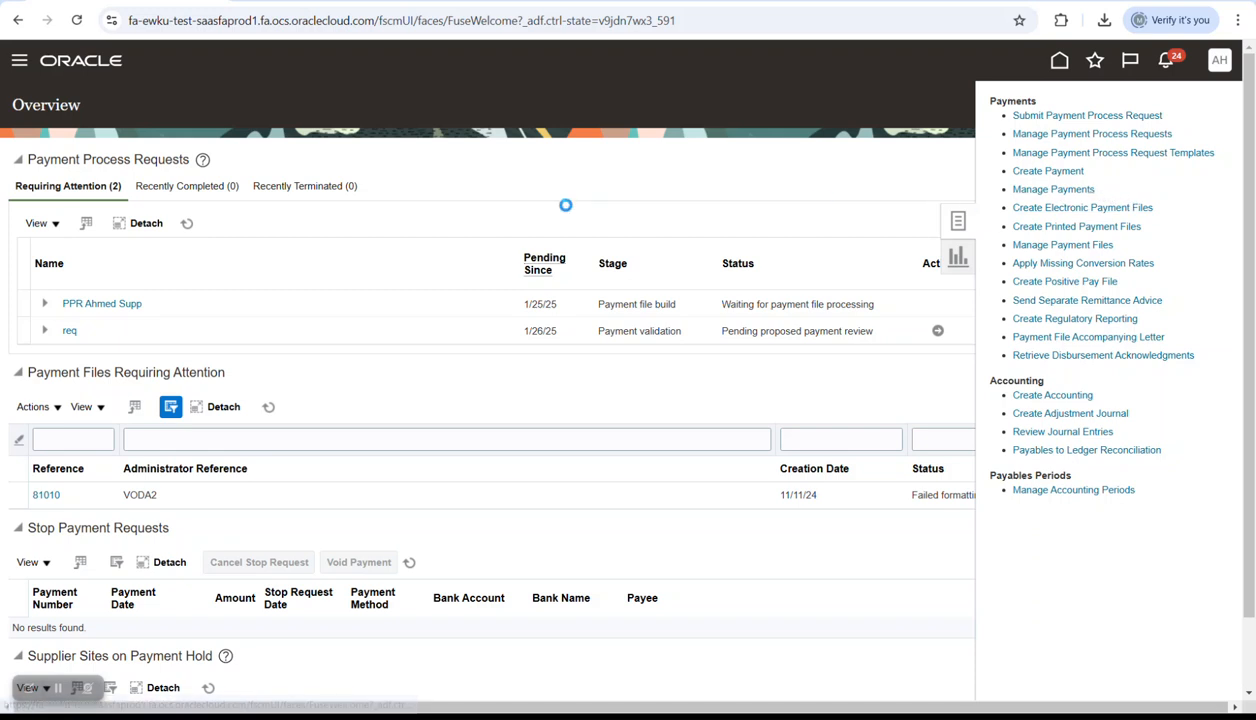
click(352, 262)
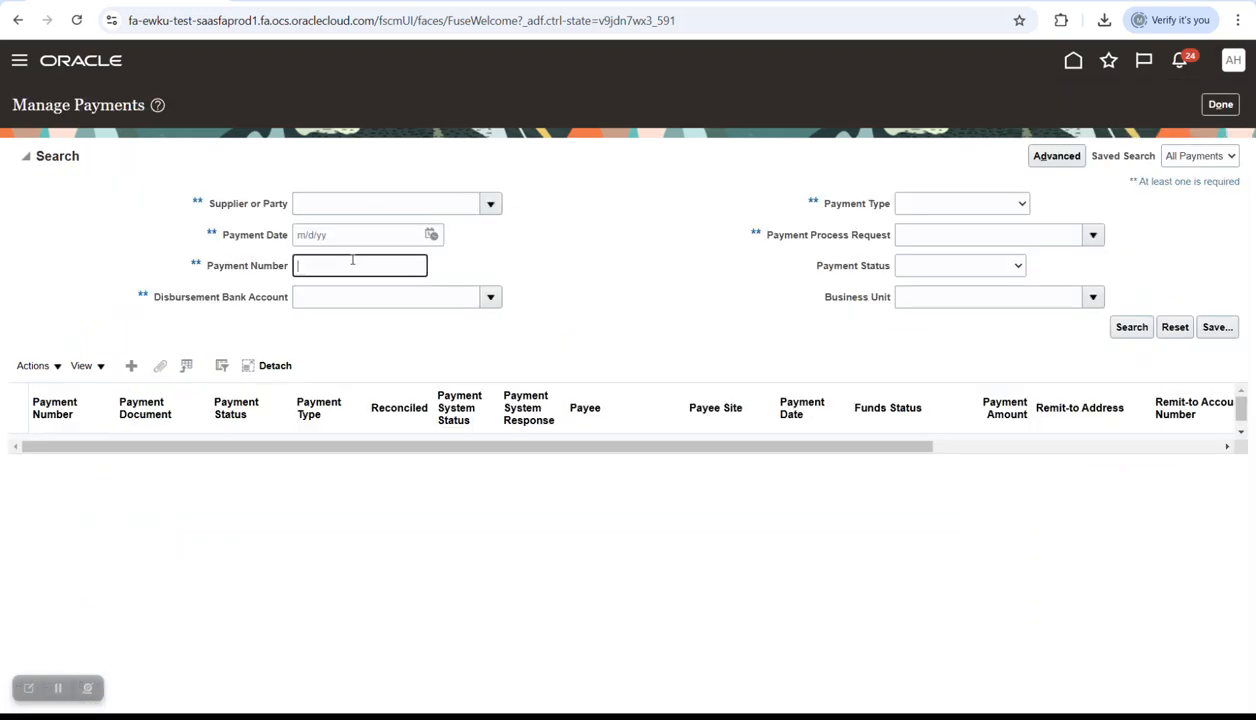
click(1131, 327)
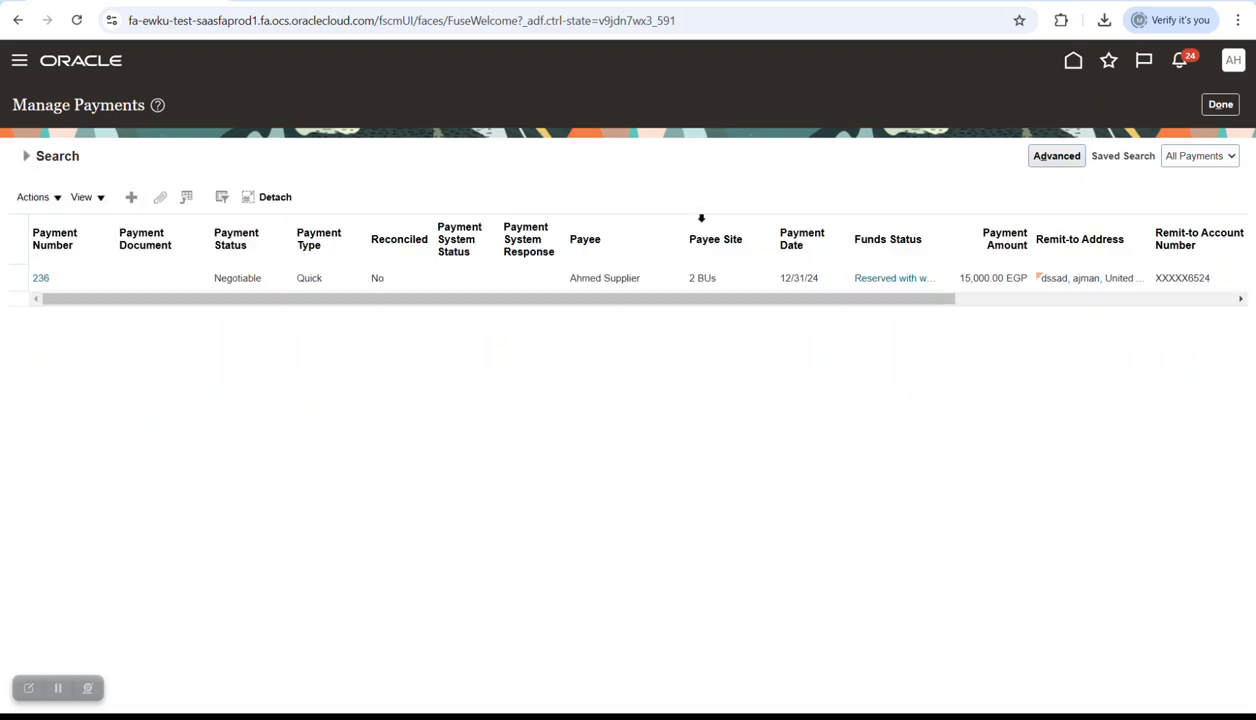
drag(938, 221, 1065, 219)
drag(933, 297, 855, 309)
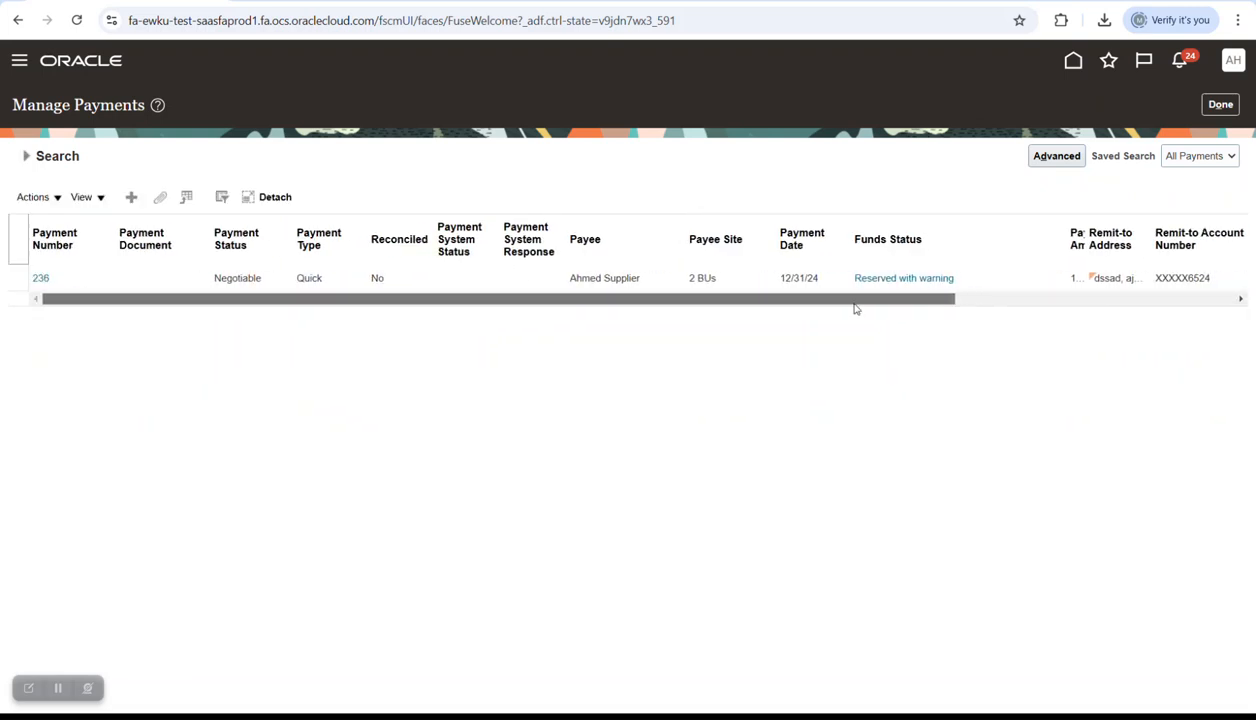
click(120, 280)
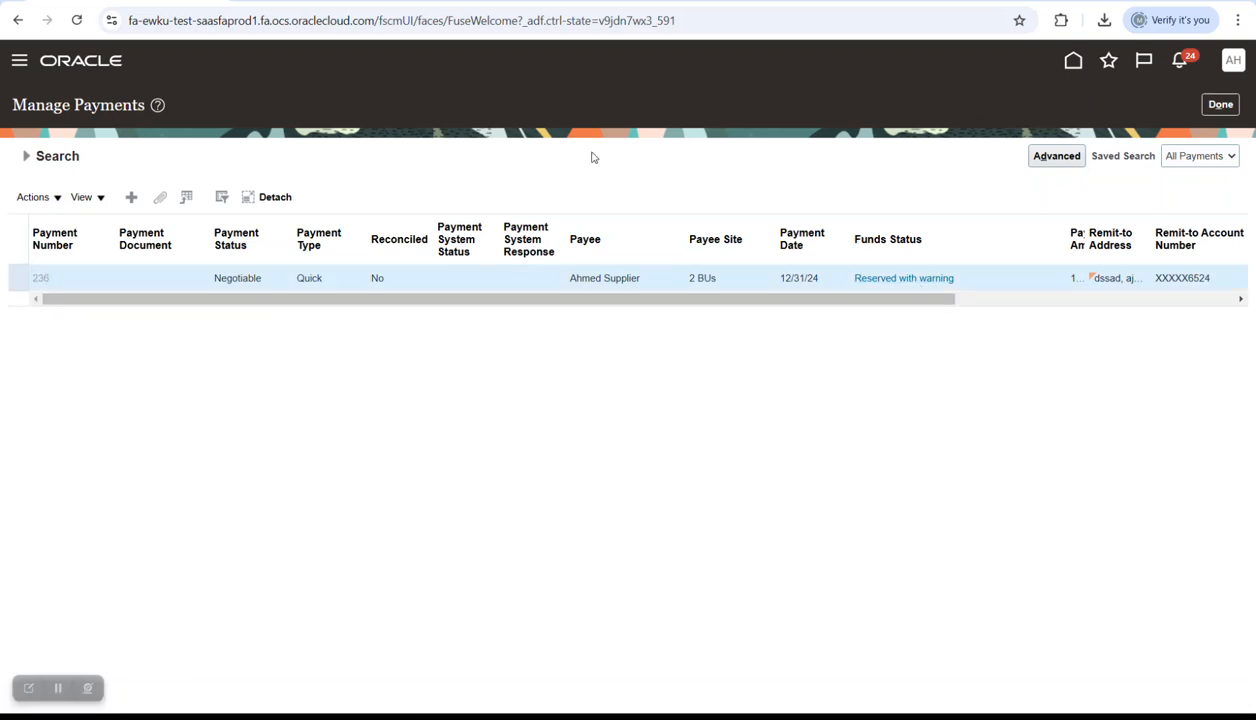
- Show payment 236's funds reservation in Budget view, widening the Budget column to the full name
click(347, 270)
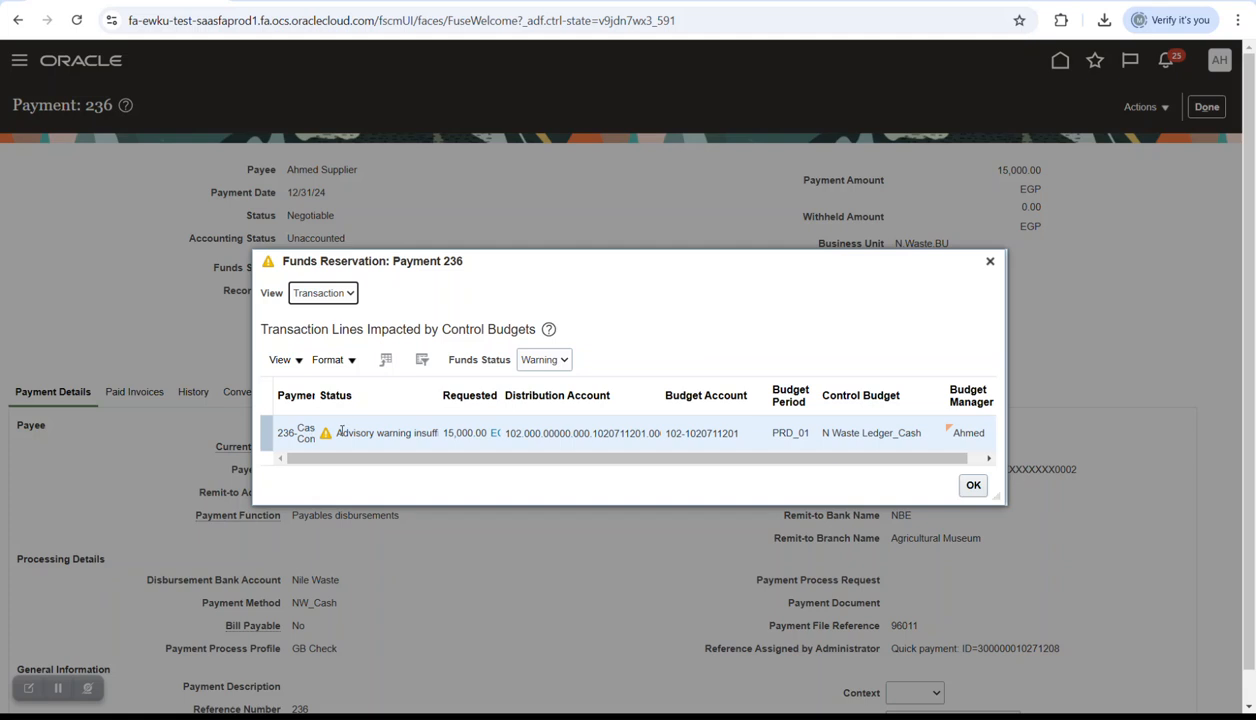
click(322, 292)
click(305, 316)
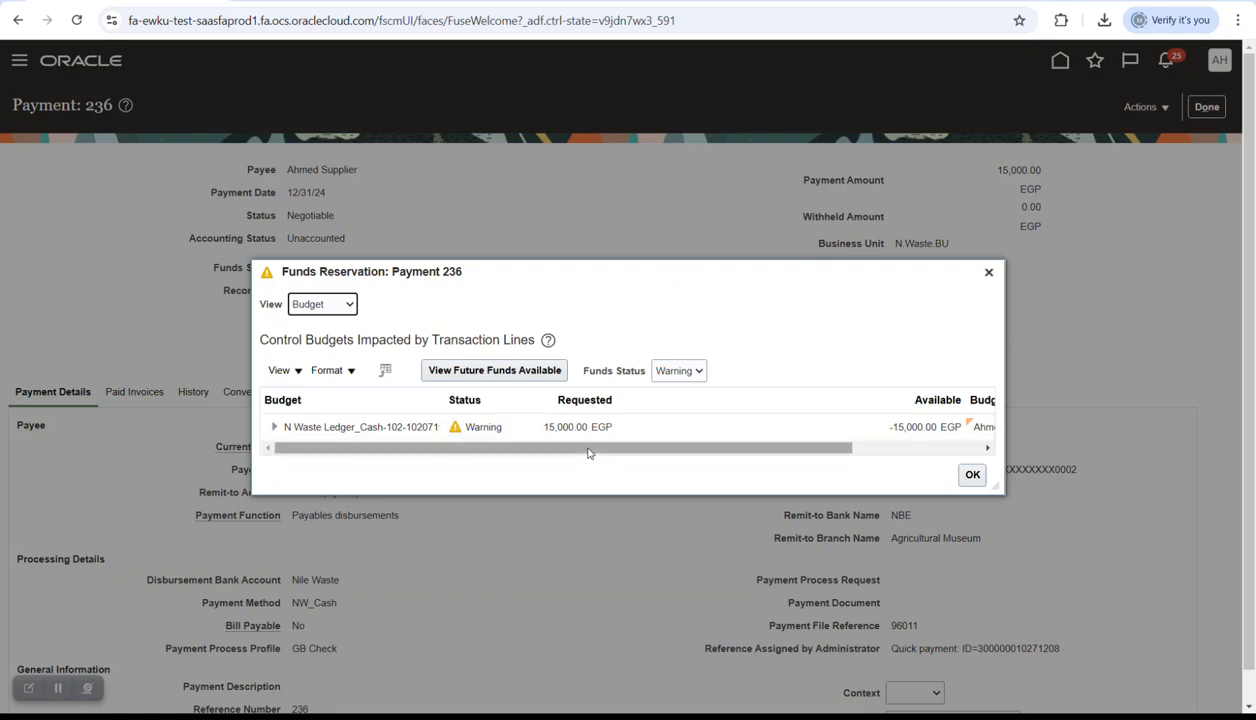
click(436, 399)
drag(441, 399, 598, 399)
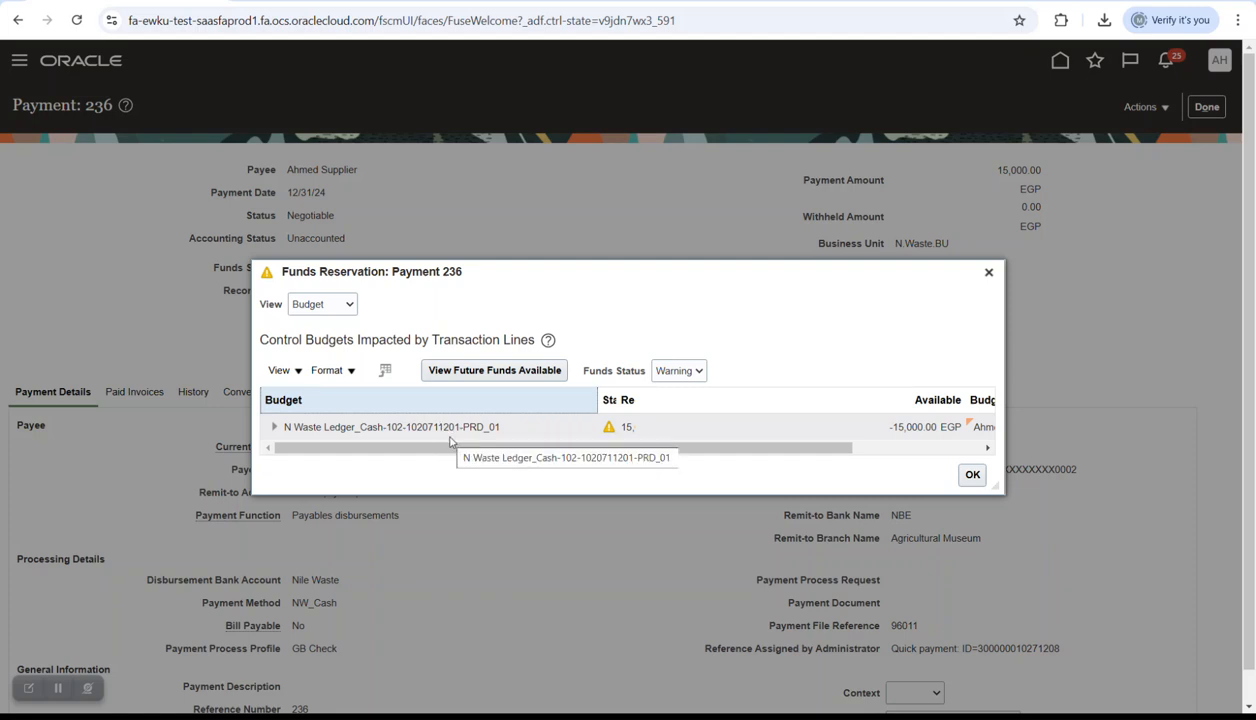
- Compare the budget with the Excel cash control accounts sheet, then close the reservation details
key(alt+Tab)
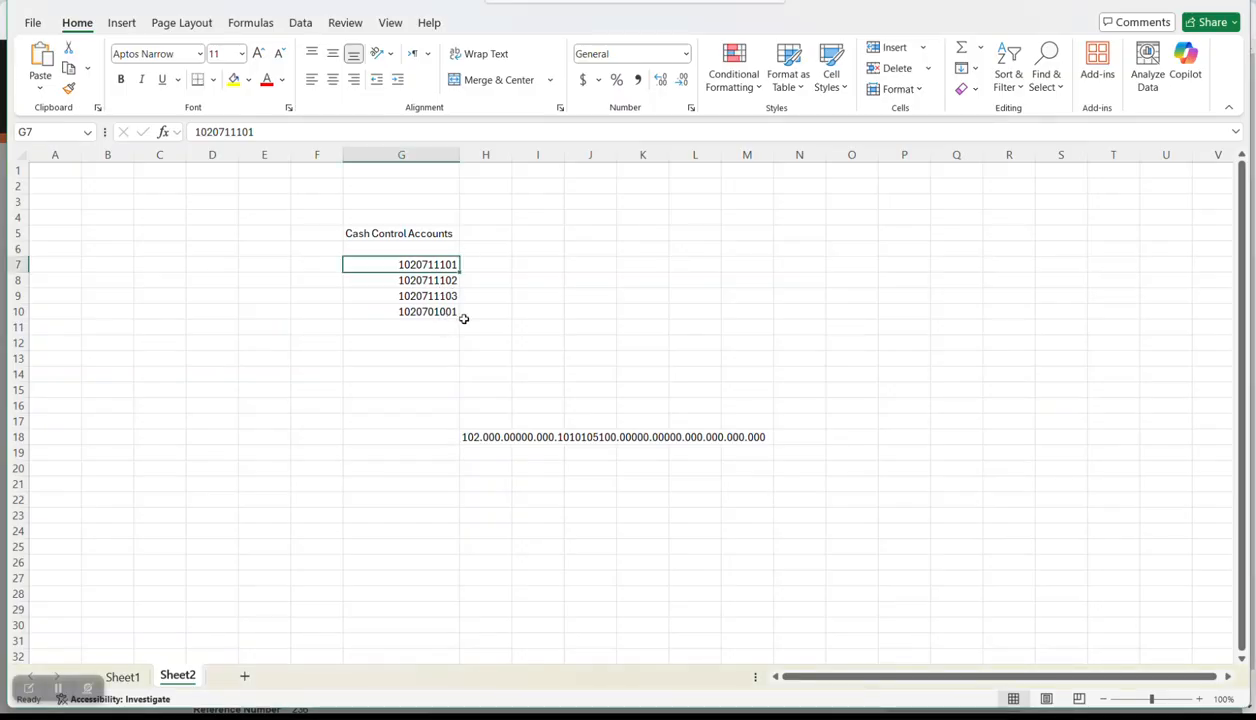
key(alt+Tab)
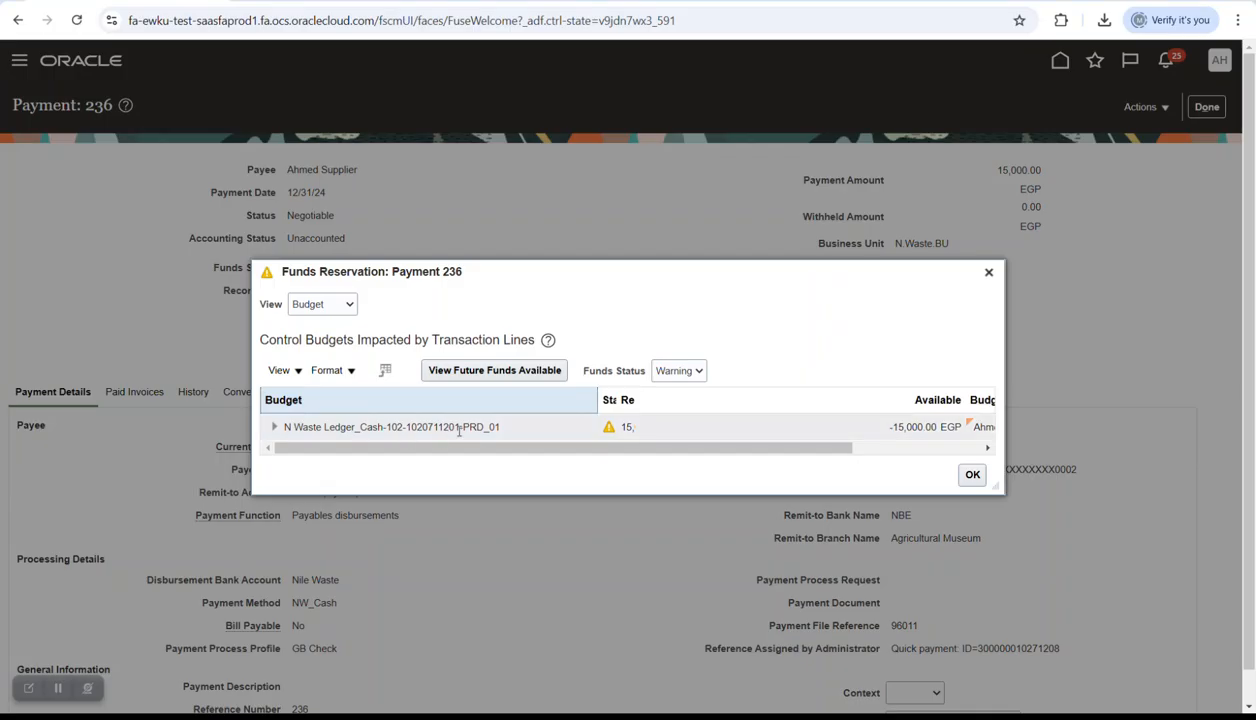
click(988, 271)
click(1143, 106)
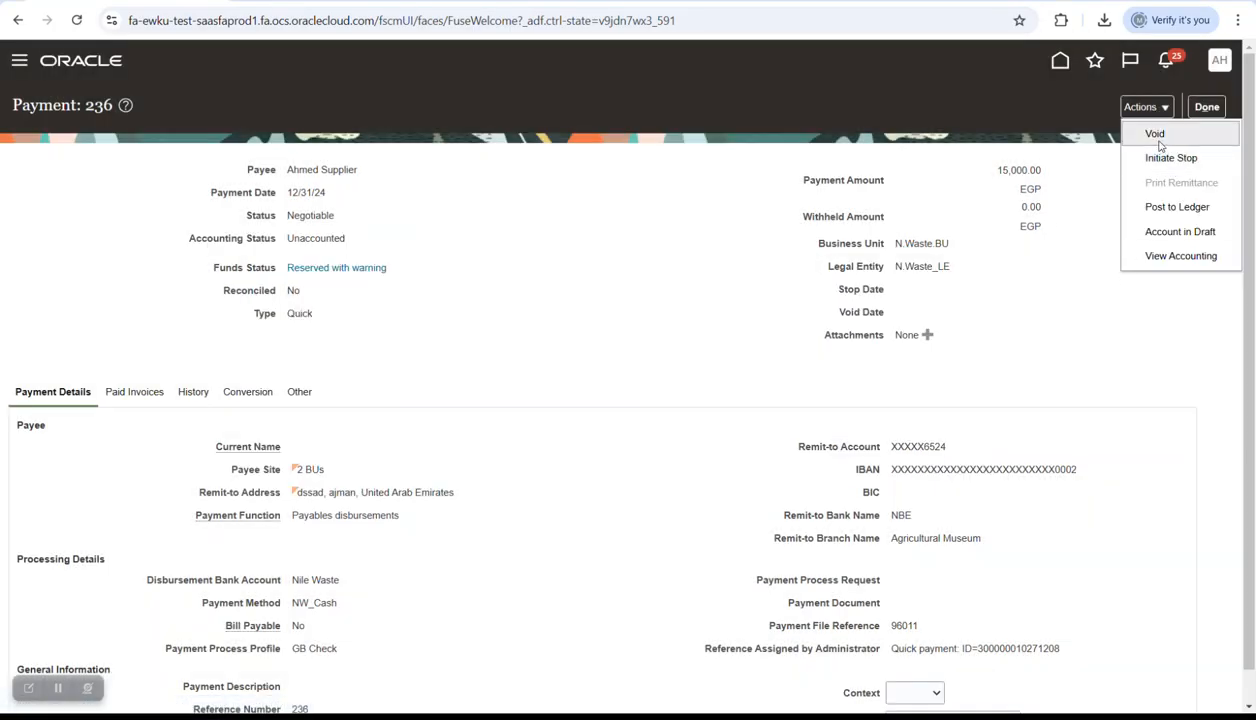
- Void payment 236 with a void date of 12/31/24 after the closed-period error
click(1155, 134)
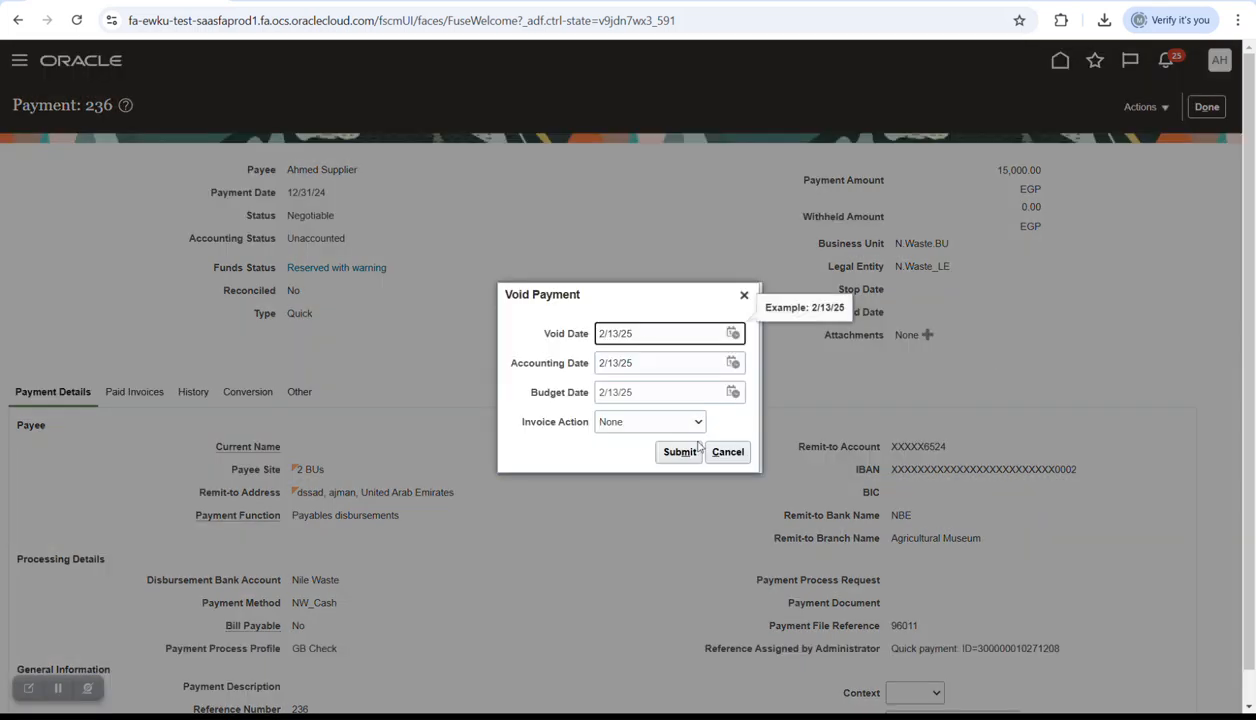
click(690, 457)
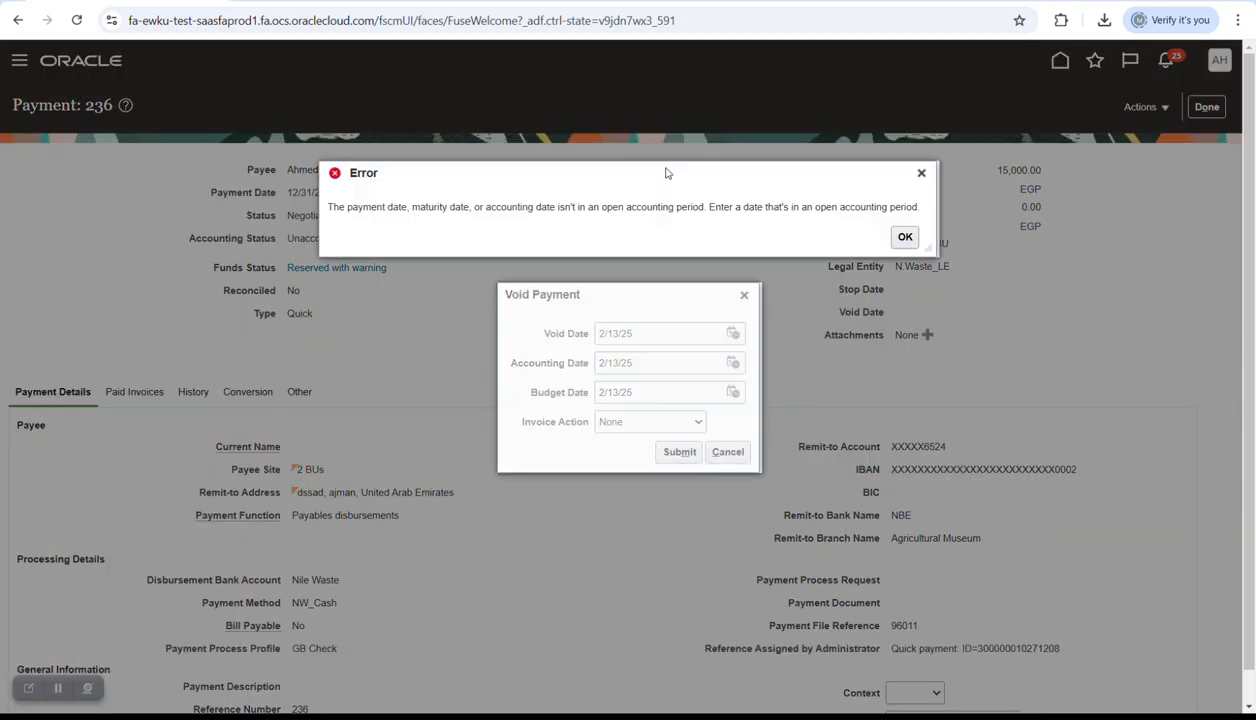
click(905, 238)
click(733, 333)
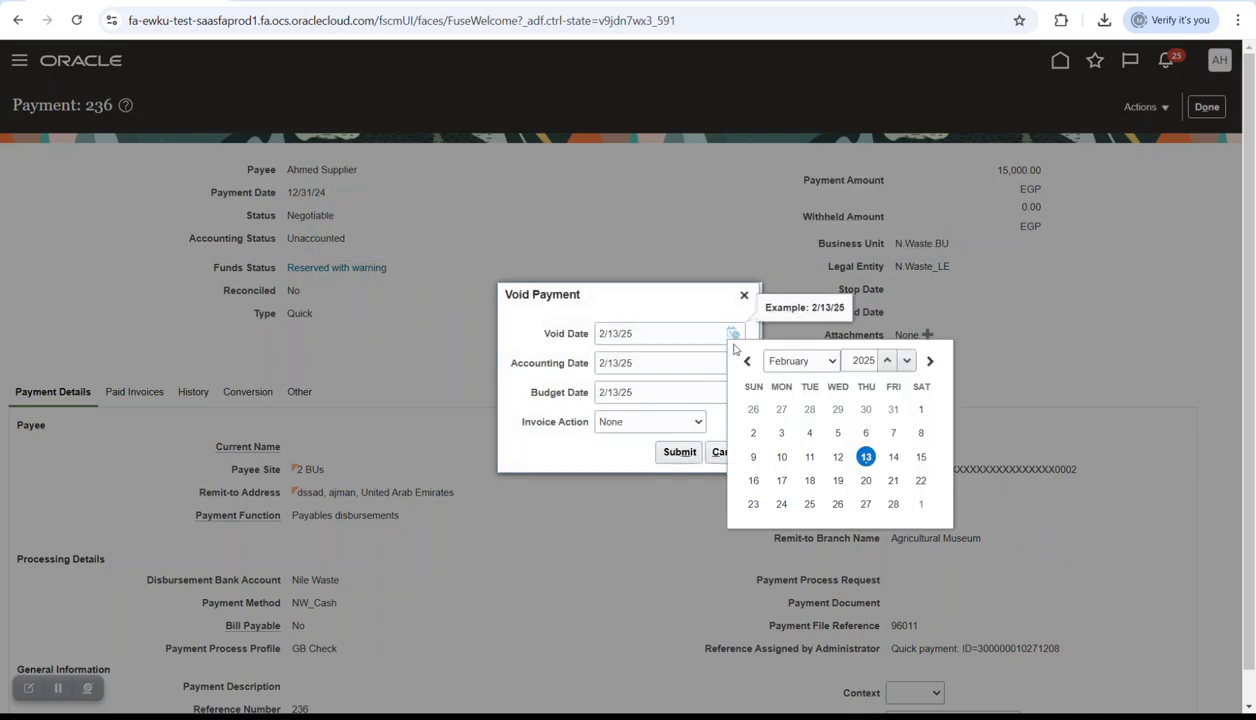
click(904, 361)
click(820, 361)
click(778, 592)
click(809, 504)
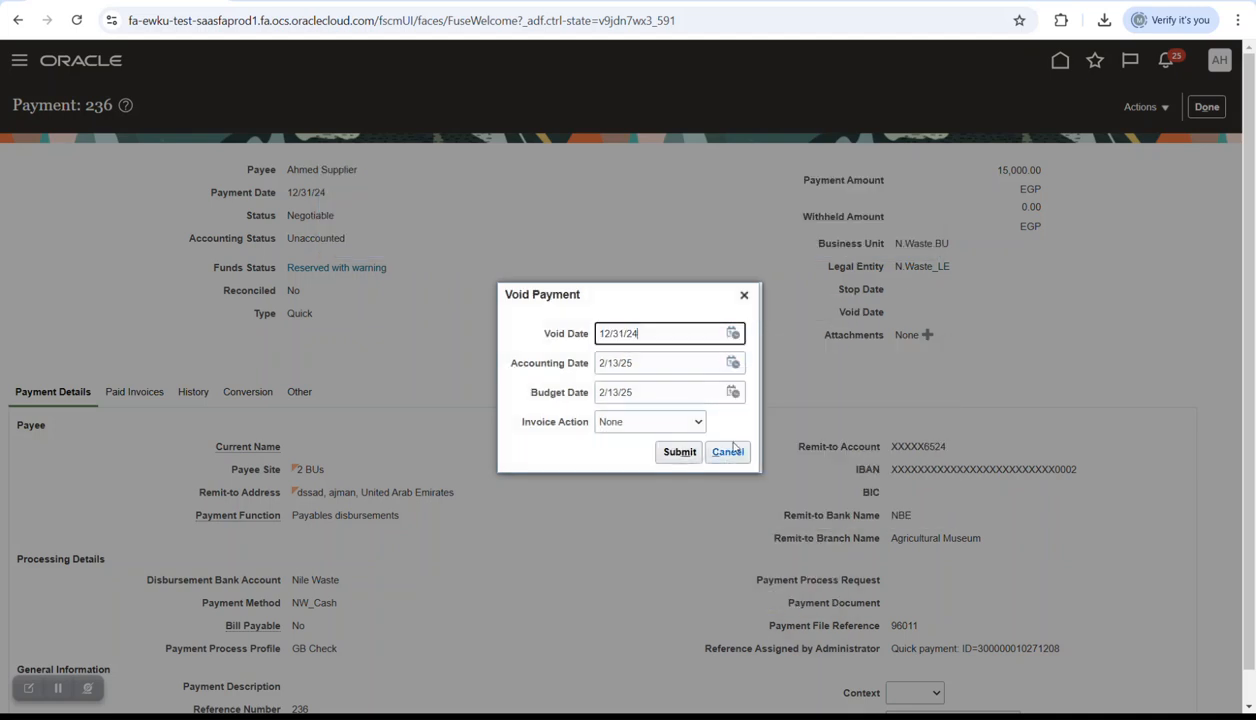
click(733, 362)
click(679, 451)
click(679, 451)
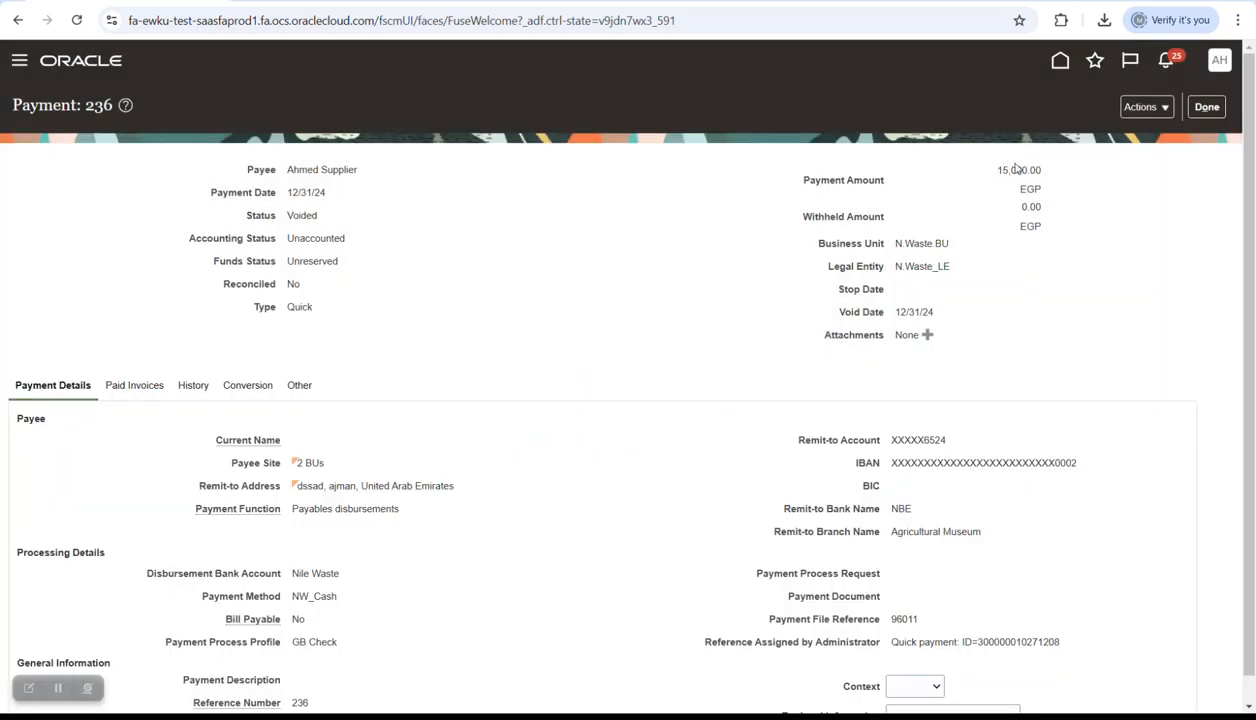
- Create draft accounting for the voided payment 236
click(1130, 107)
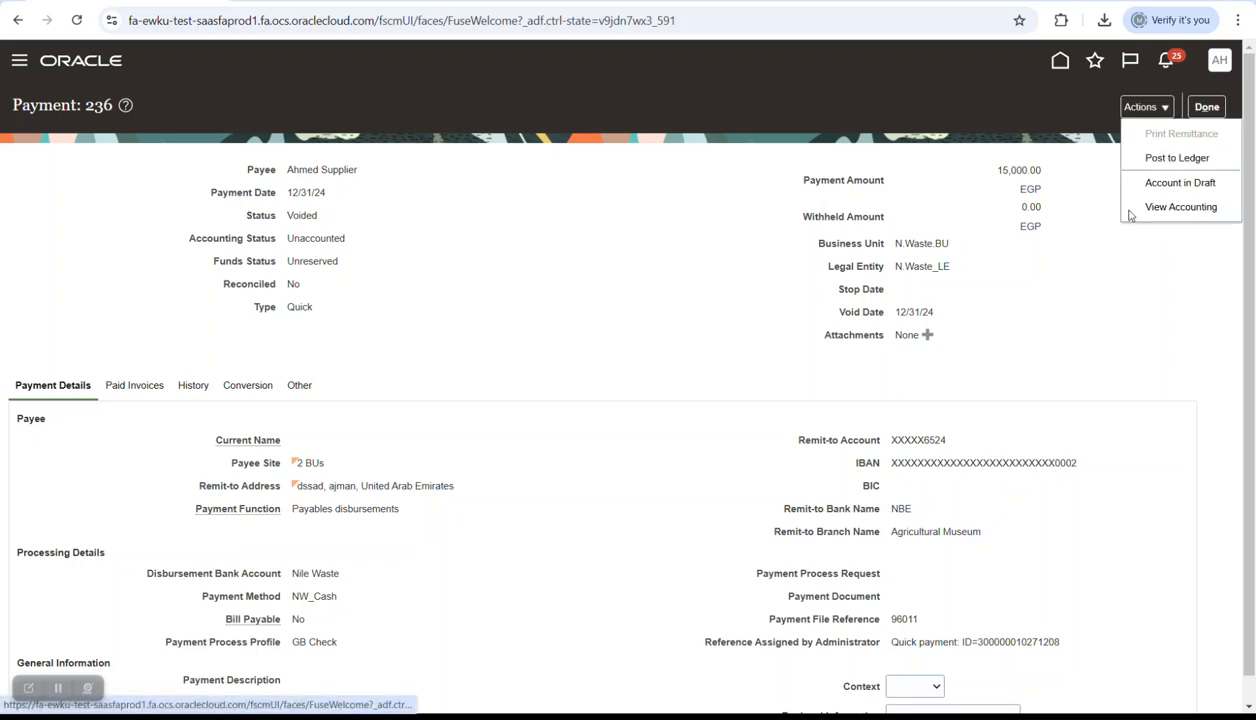
click(1168, 186)
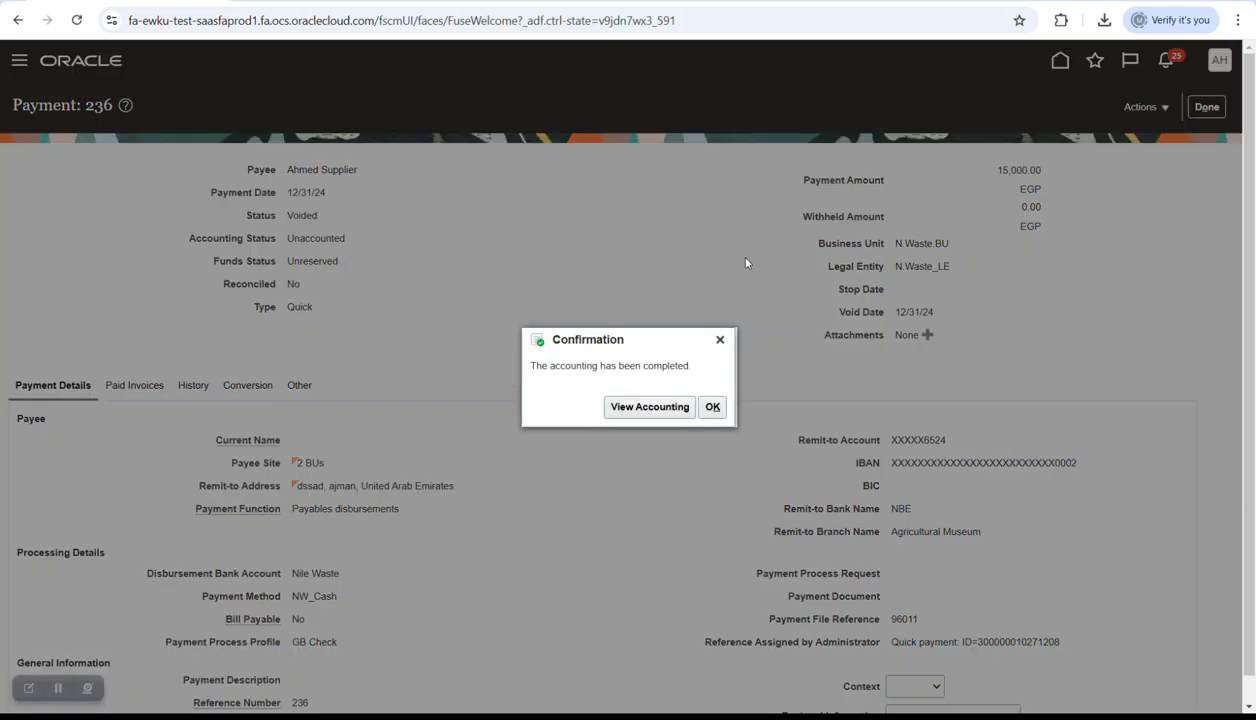
click(712, 406)
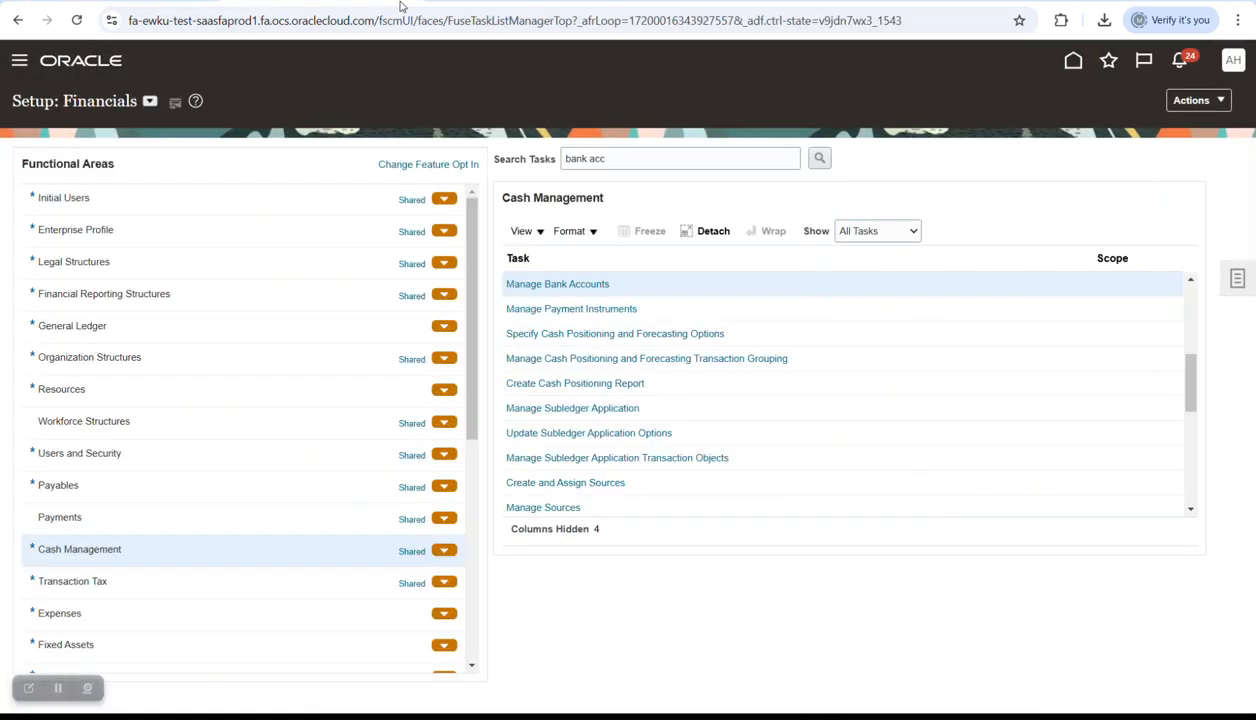
- Search bank accounts for 'Nile' and open the Nile Waste account for editing
click(572, 284)
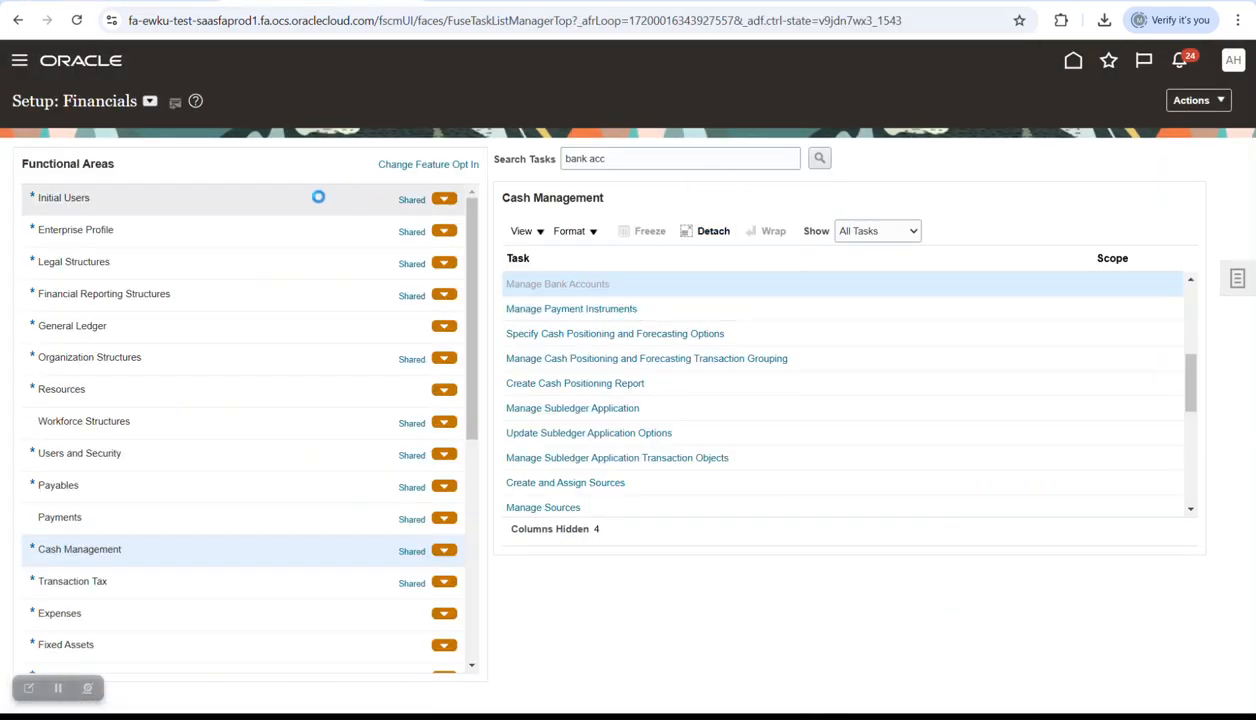
click(229, 201)
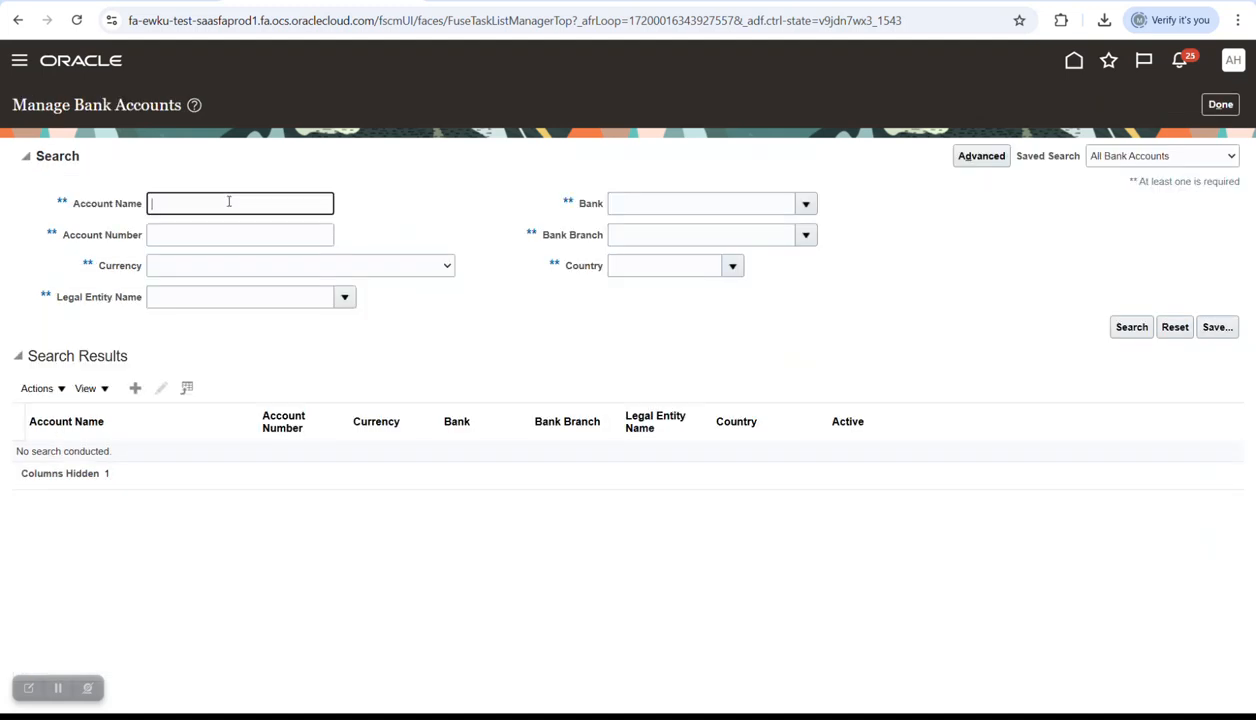
key(Caps_Lock)
text(N)
key(Caps_Lock)
text(ile)
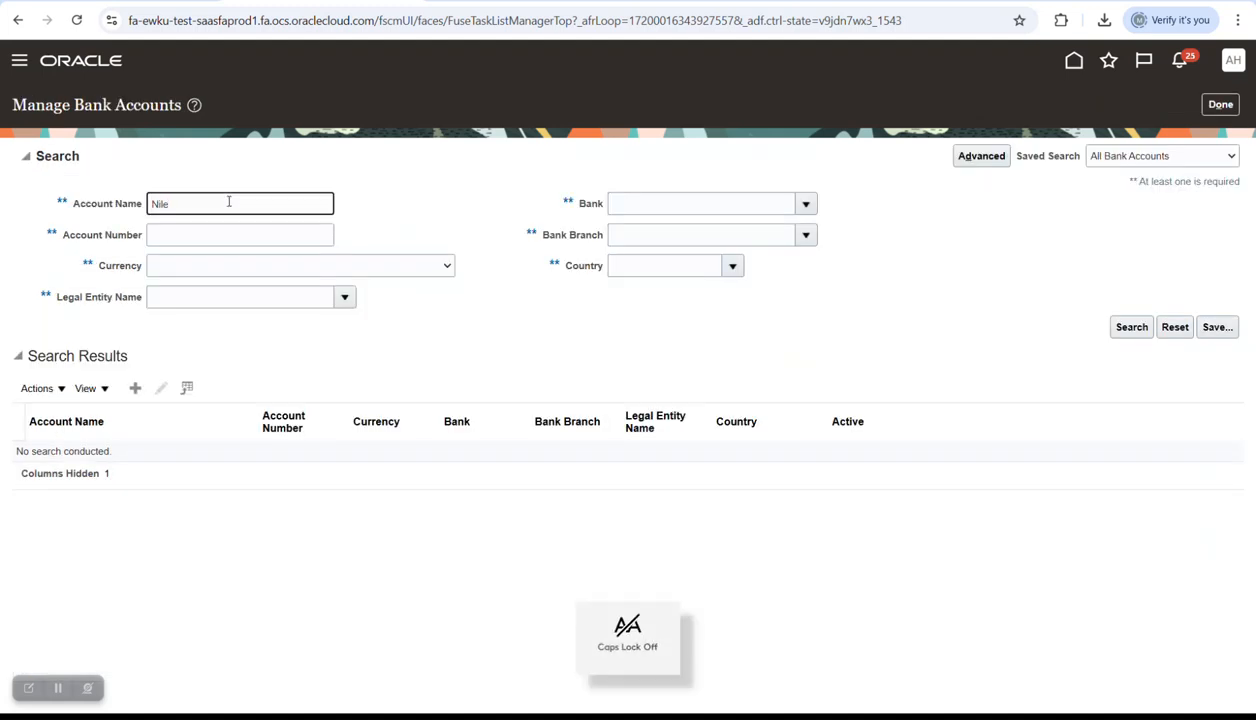
key(Return)
click(52, 454)
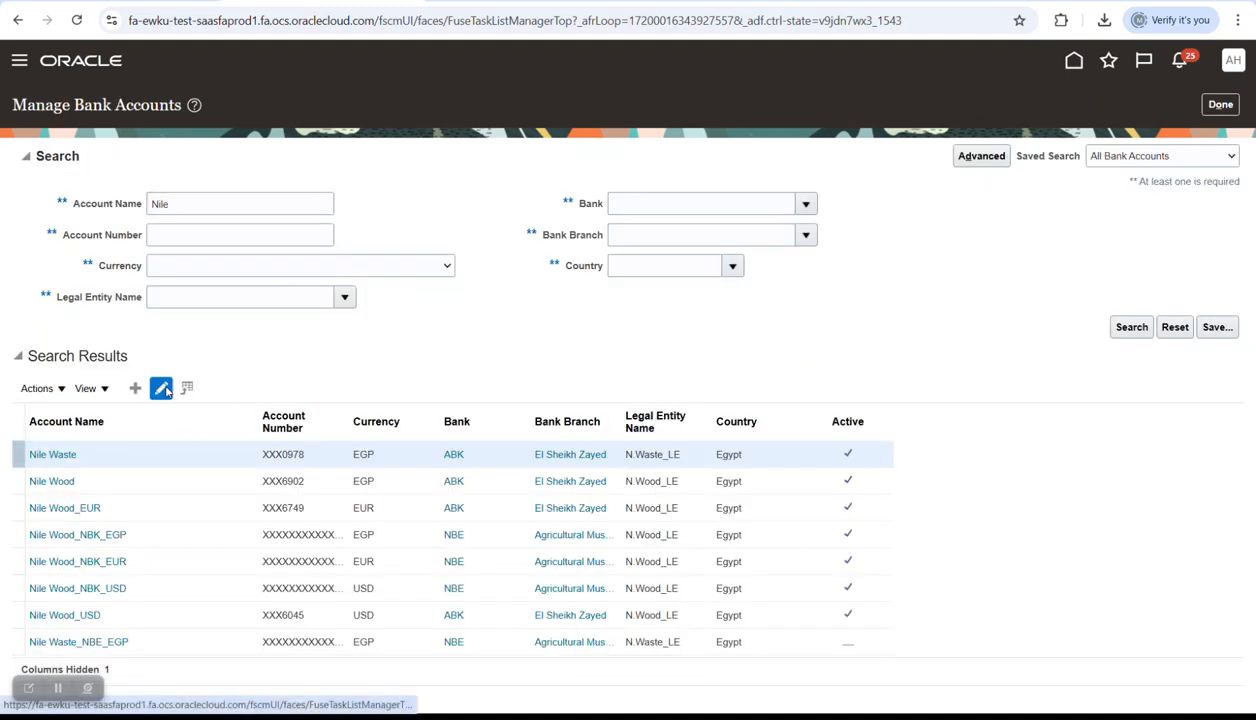
scroll(475, 455, down, 1)
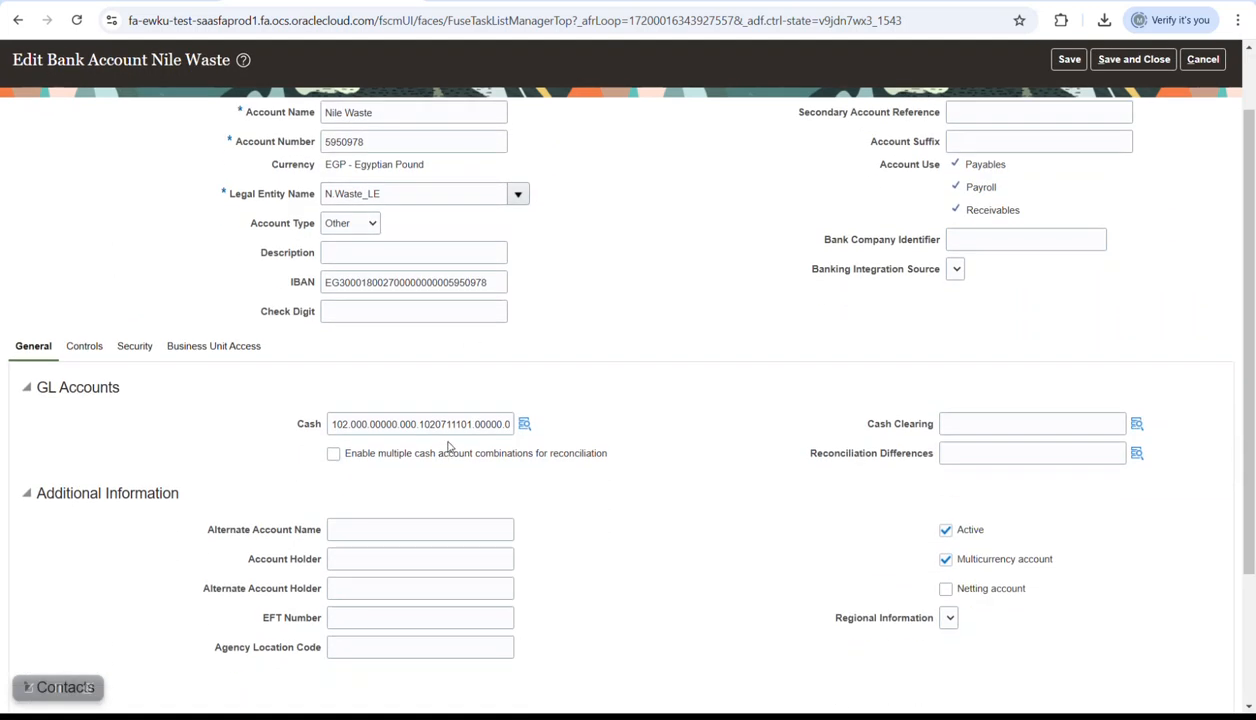
key(alt+Tab)
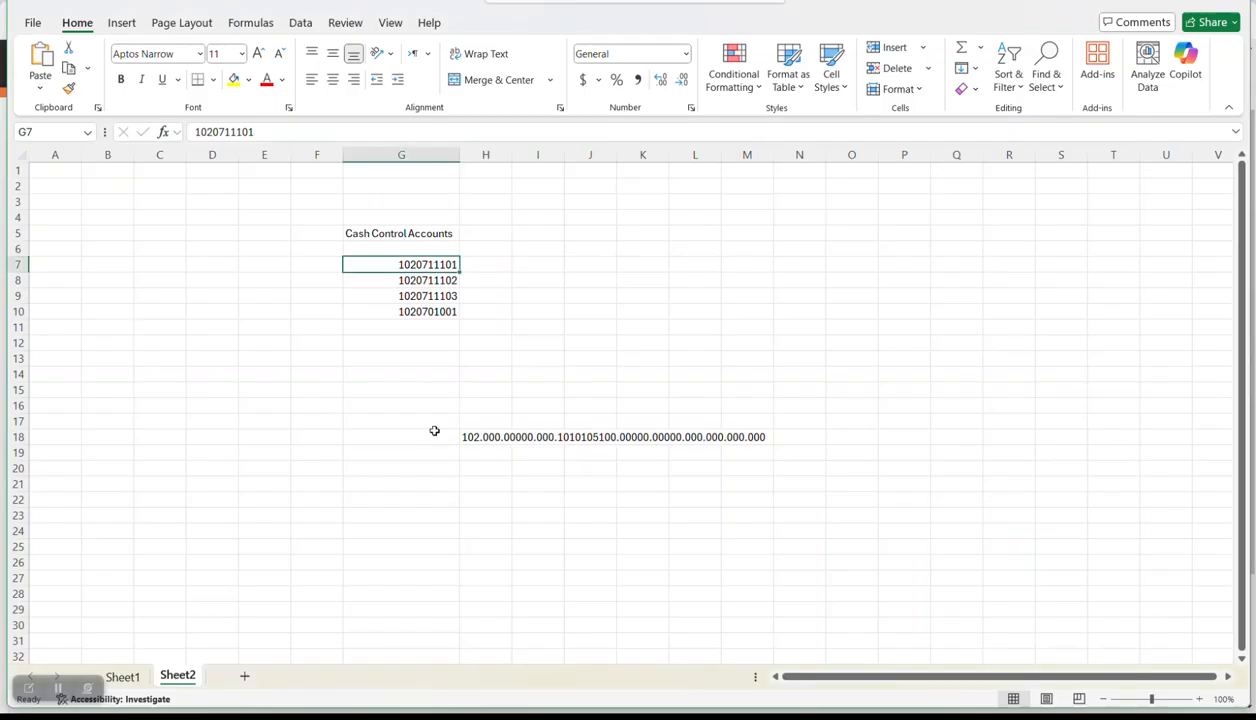
key(alt+Tab)
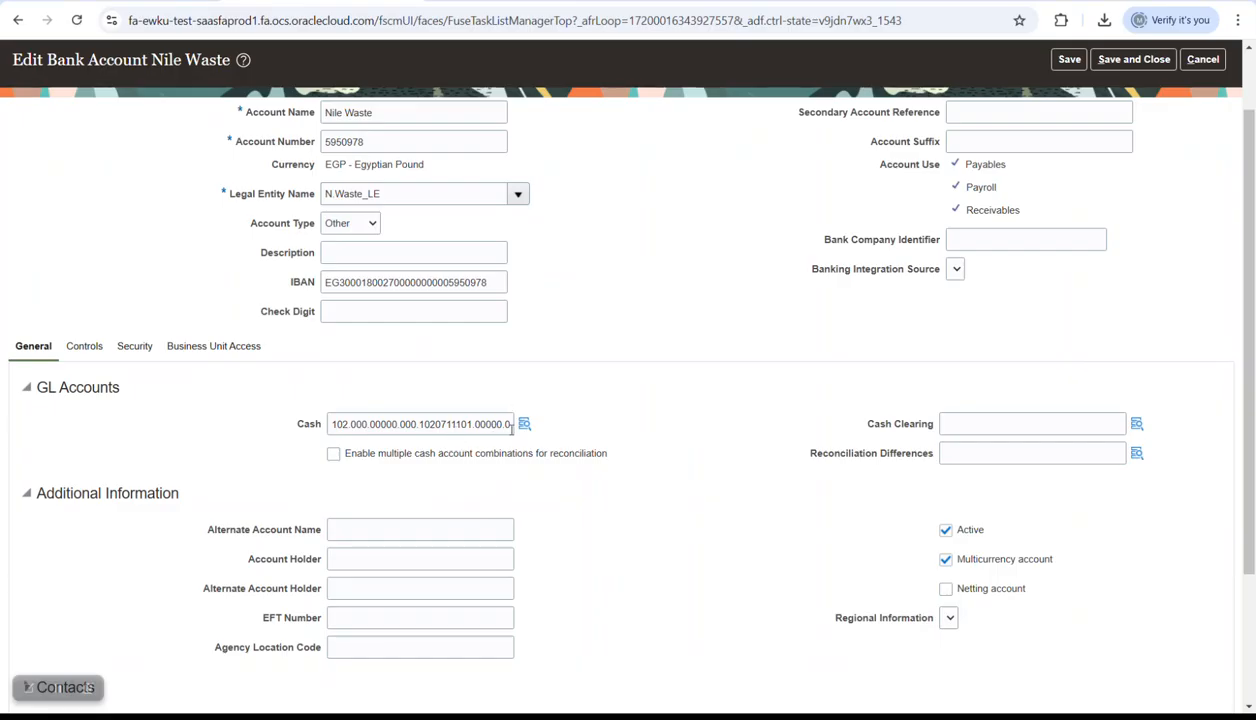
key(alt+Tab)
key(alt+Tab)
scroll(740, 397, down, 1)
scroll(740, 397, up, 3)
click(1125, 100)
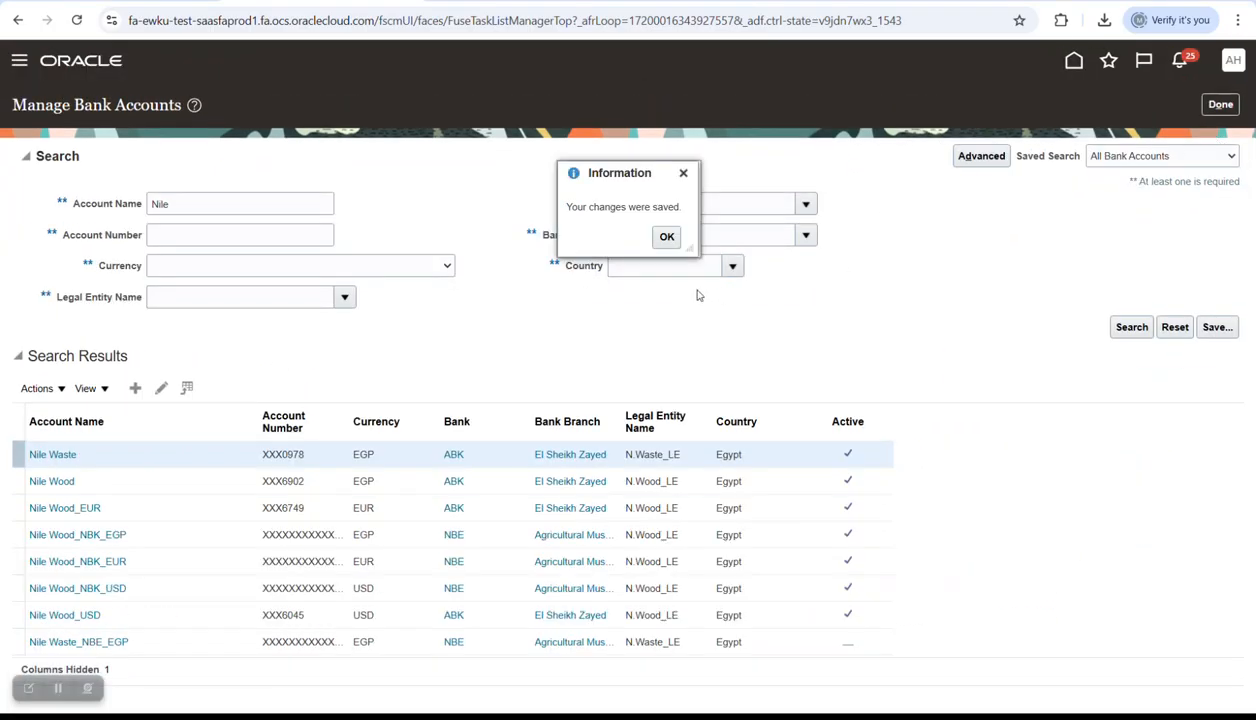
click(665, 236)
click(1220, 104)
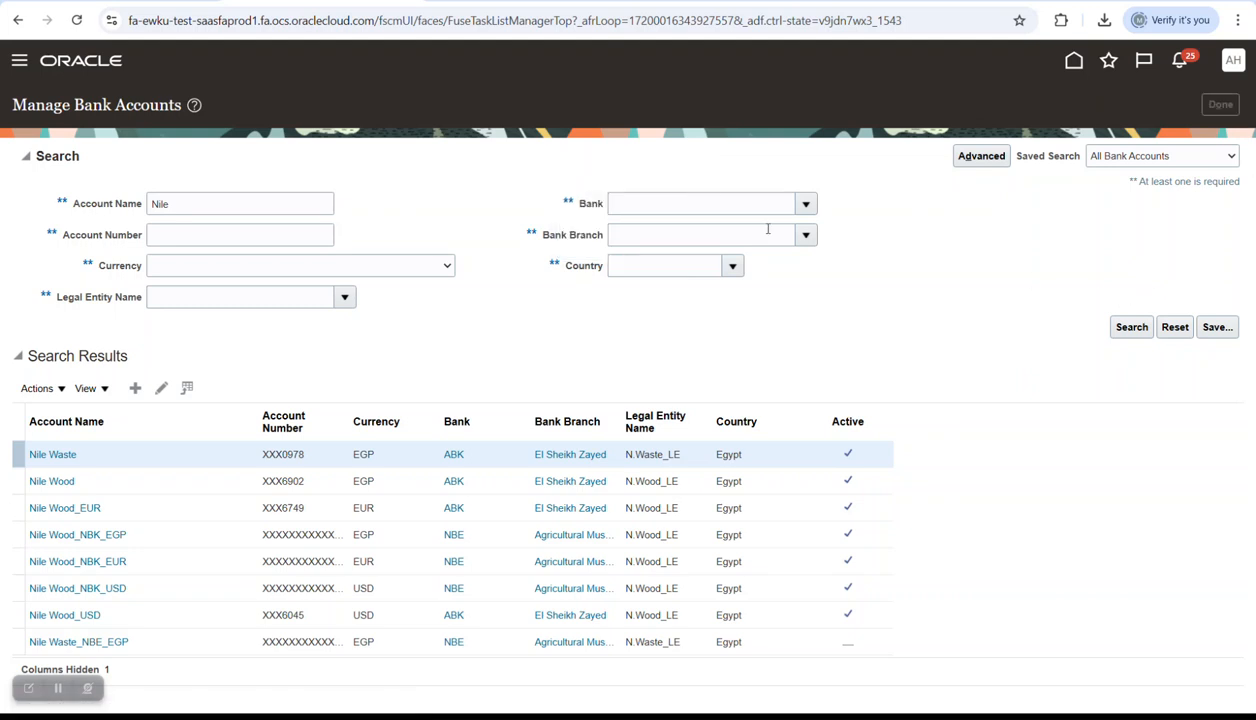
click(1074, 61)
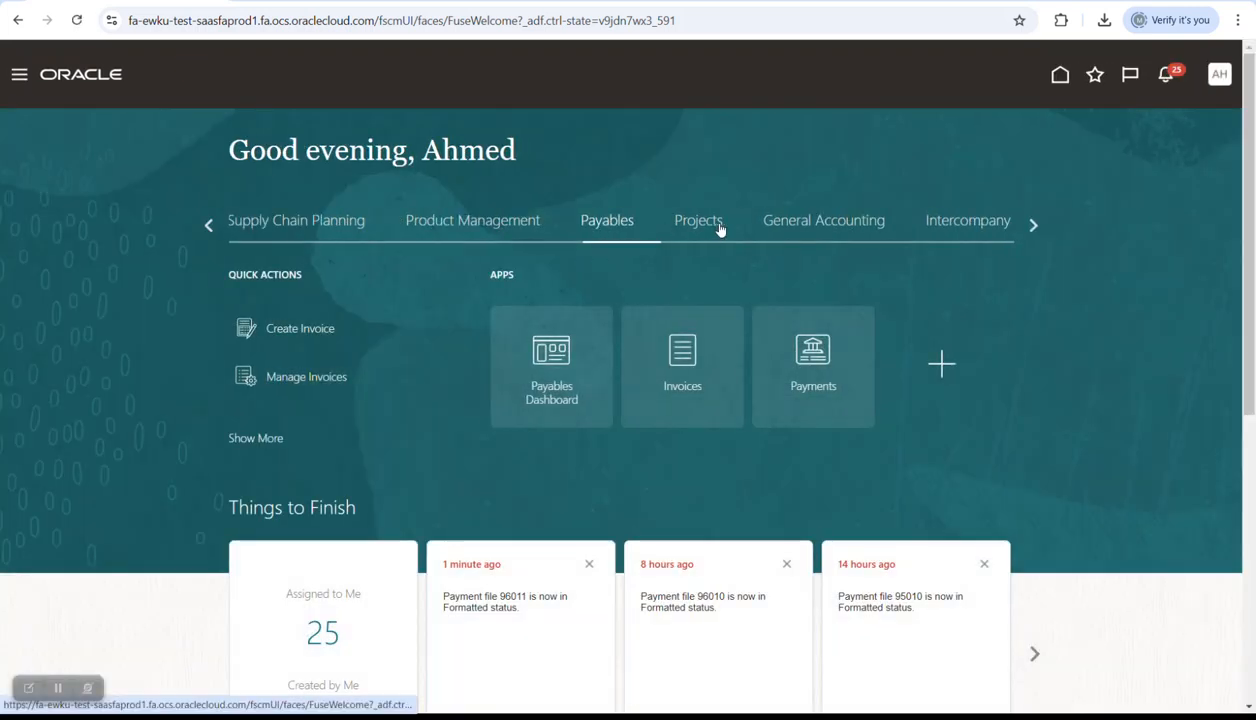
- Glance at General Accounting apps, then return home and open the Payments work area
click(796, 222)
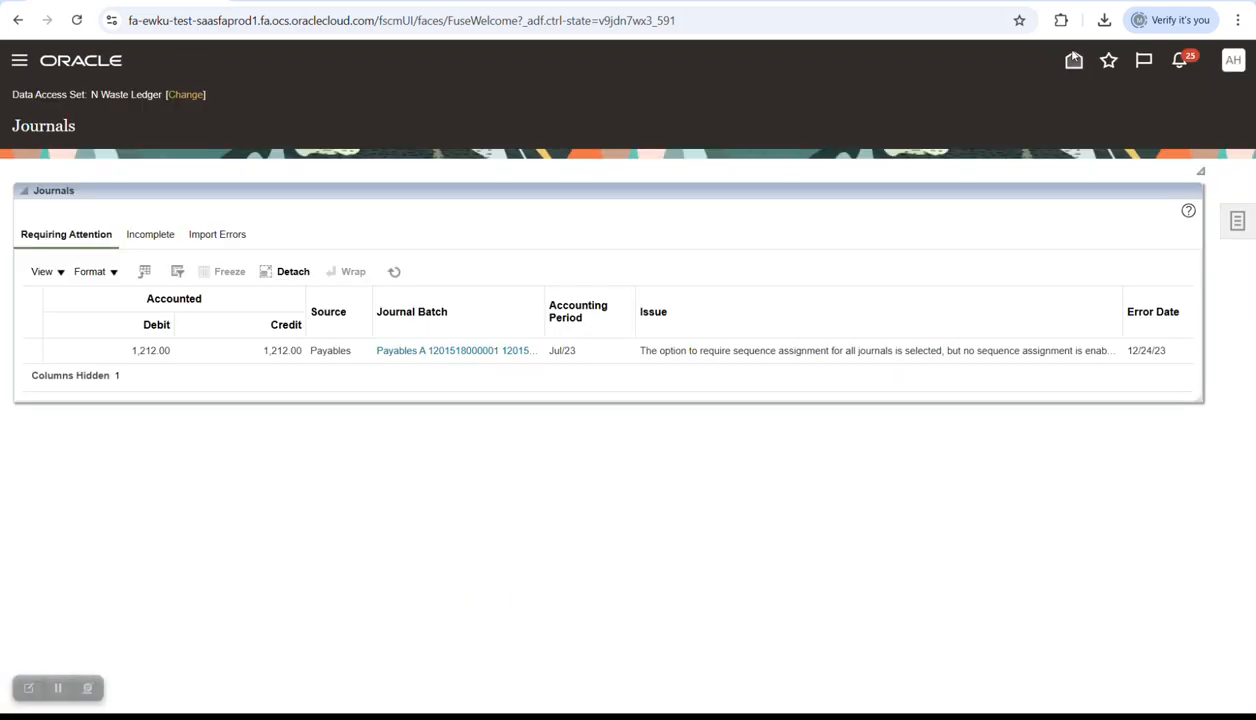
click(1078, 66)
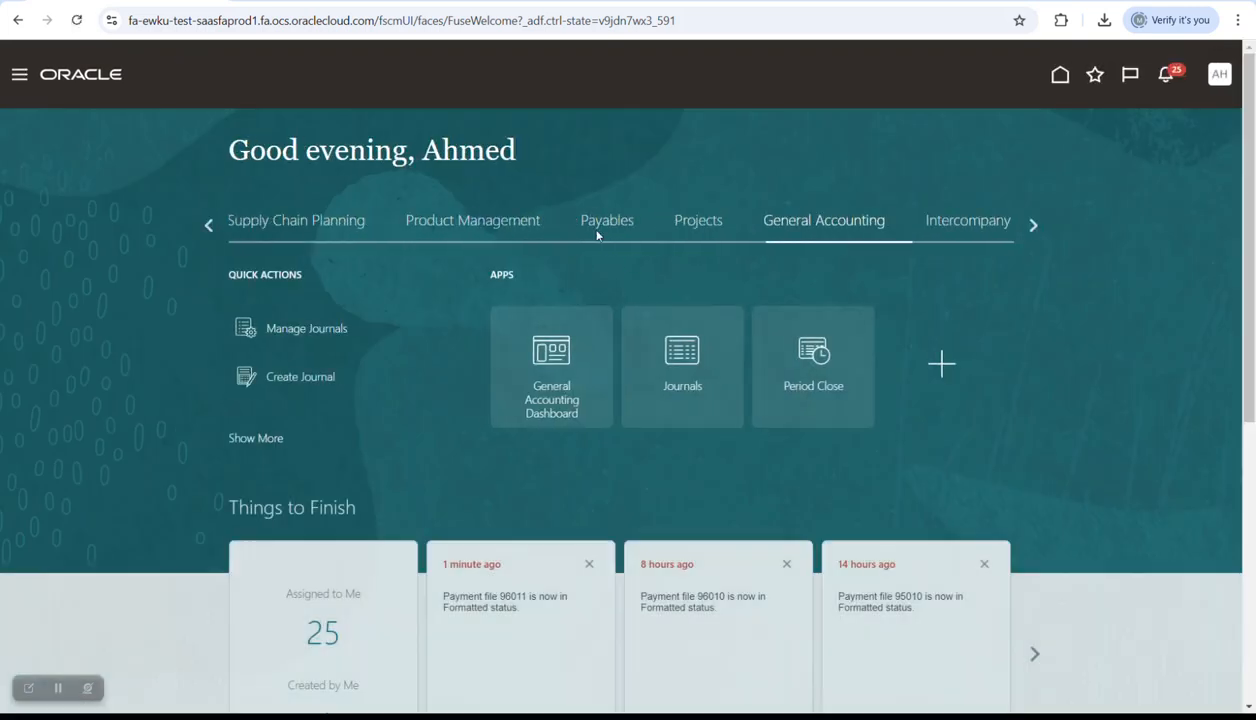
click(828, 357)
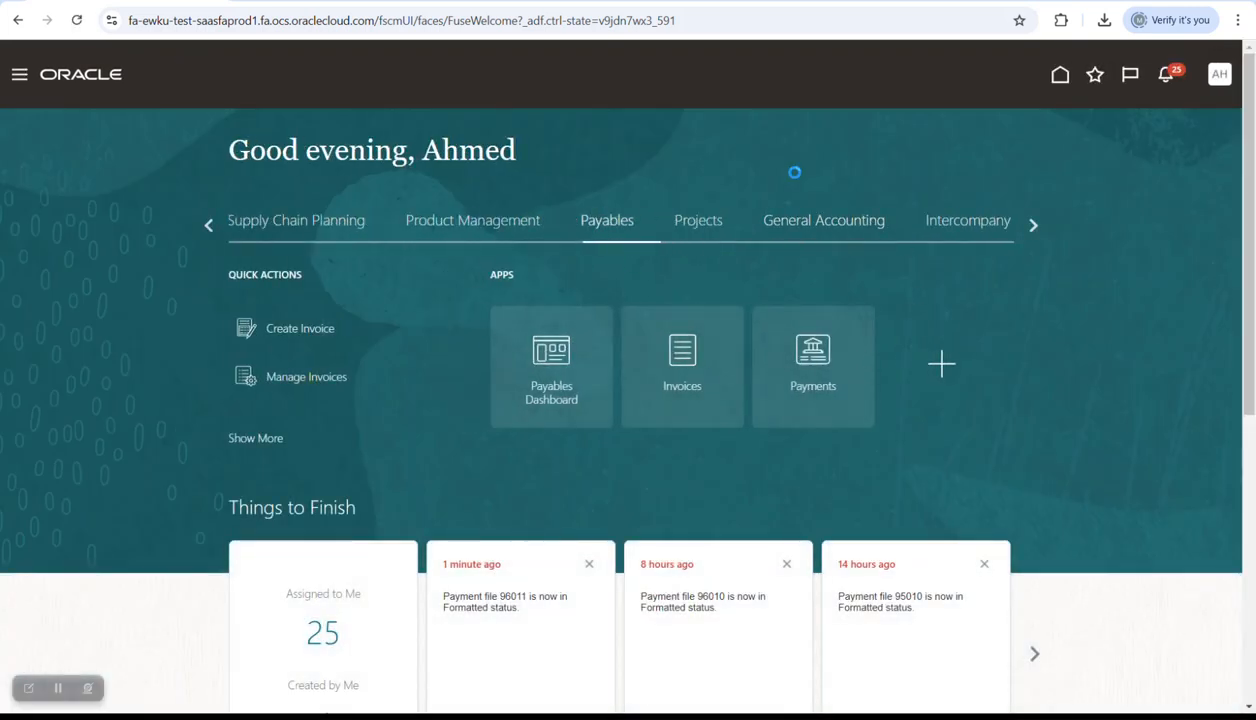
click(1222, 220)
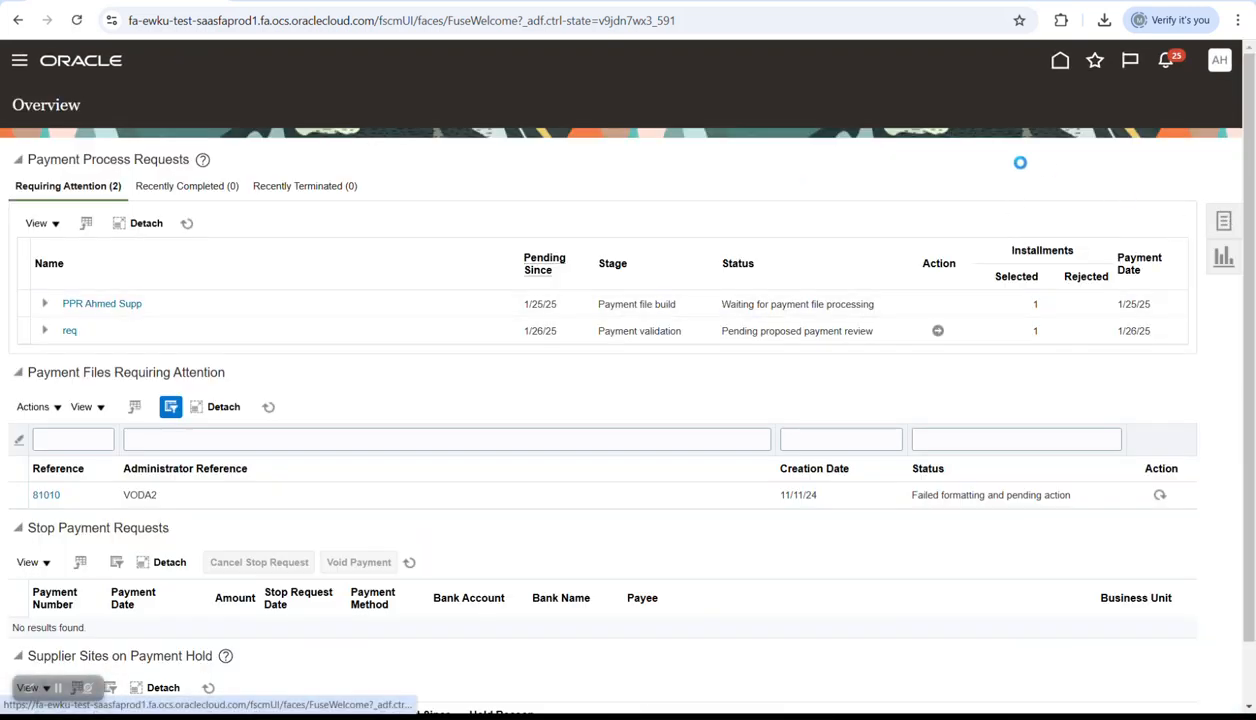
- Start a new payment for N.Waste.BU with the matching supplier, dated 12/31/24
click(1048, 171)
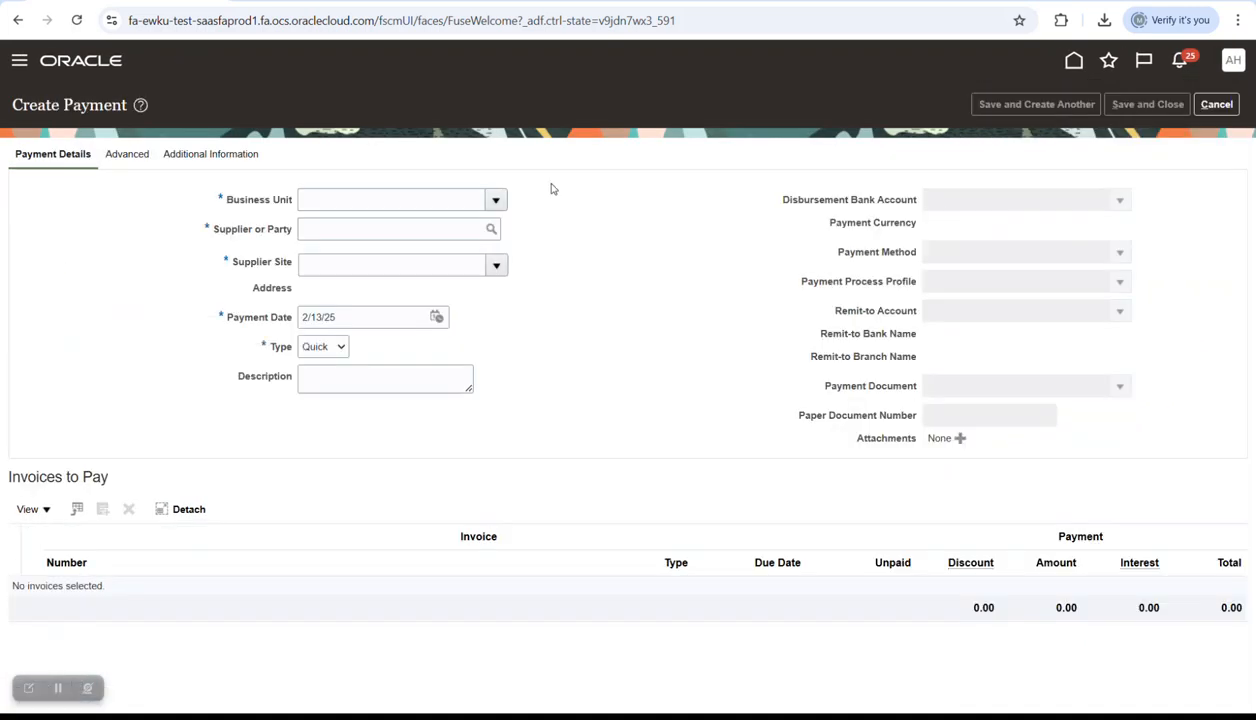
click(489, 203)
click(373, 233)
click(378, 234)
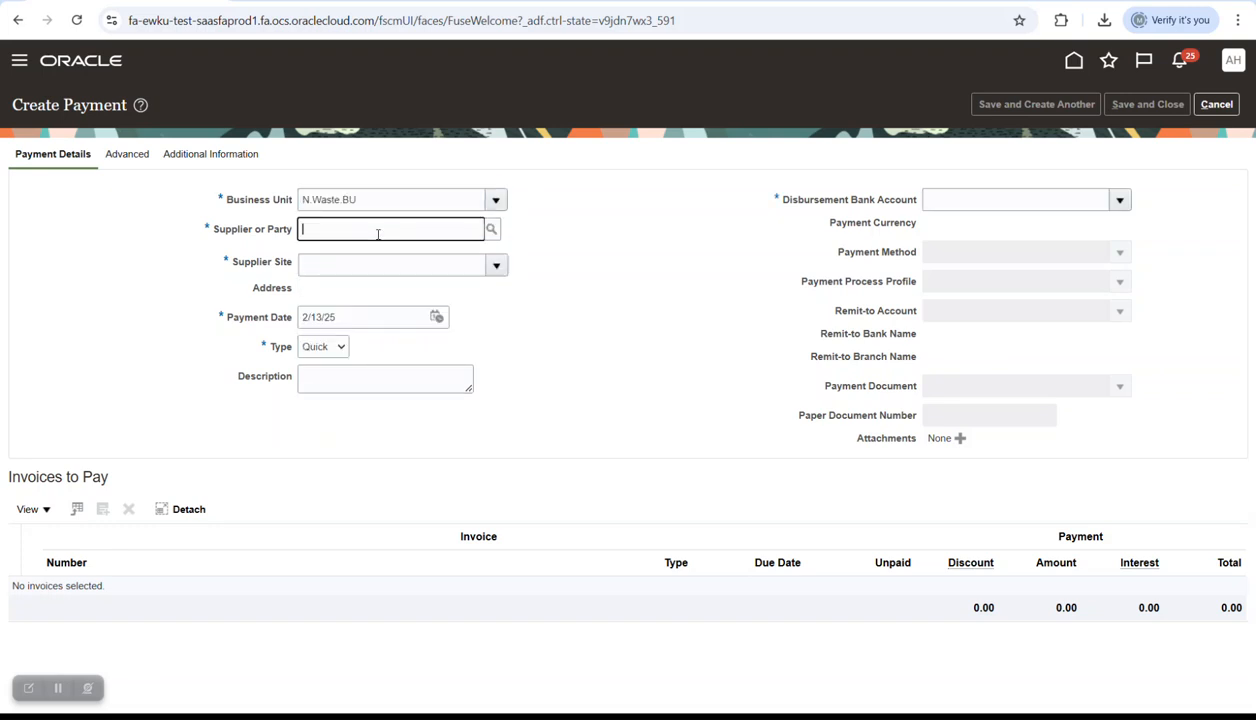
click(577, 257)
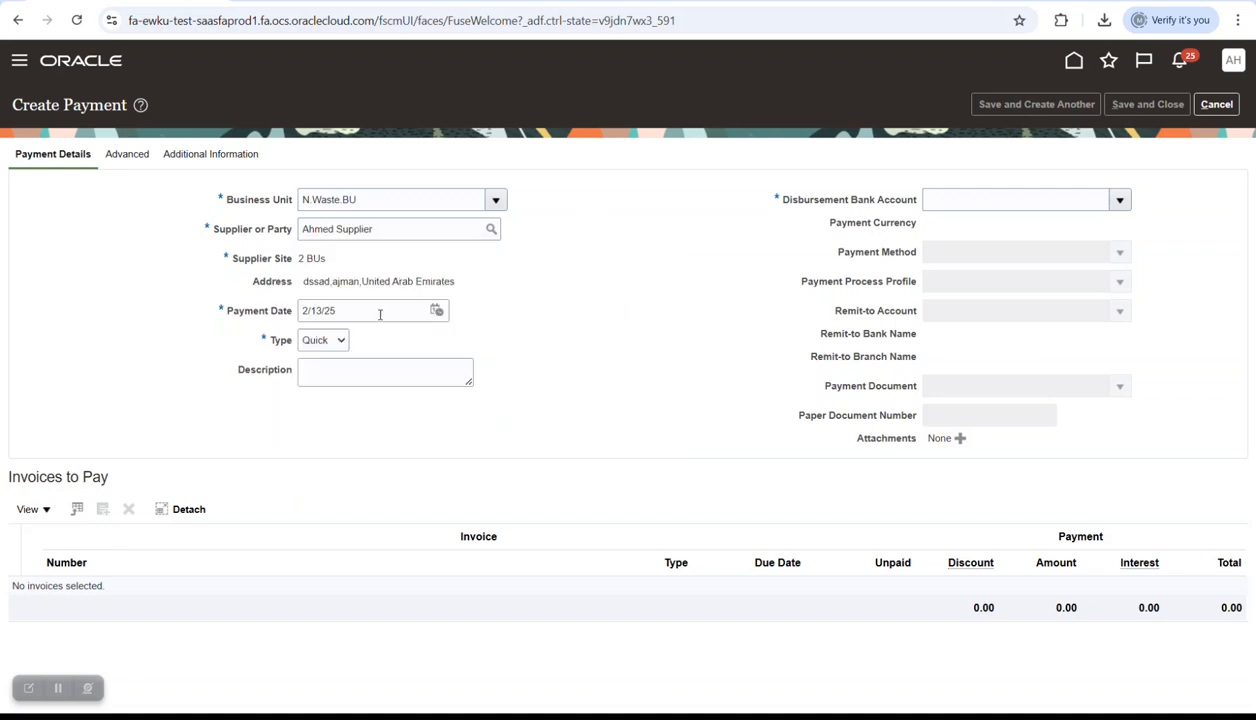
click(436, 310)
click(503, 338)
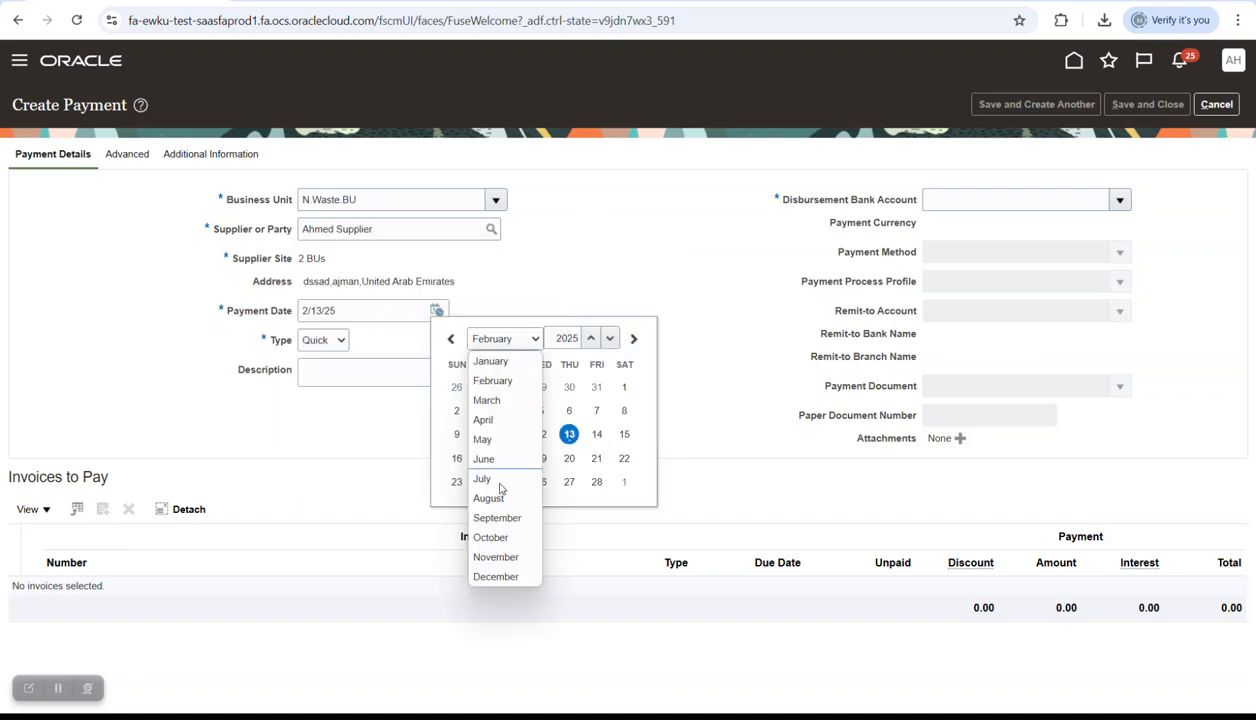
click(498, 577)
click(609, 338)
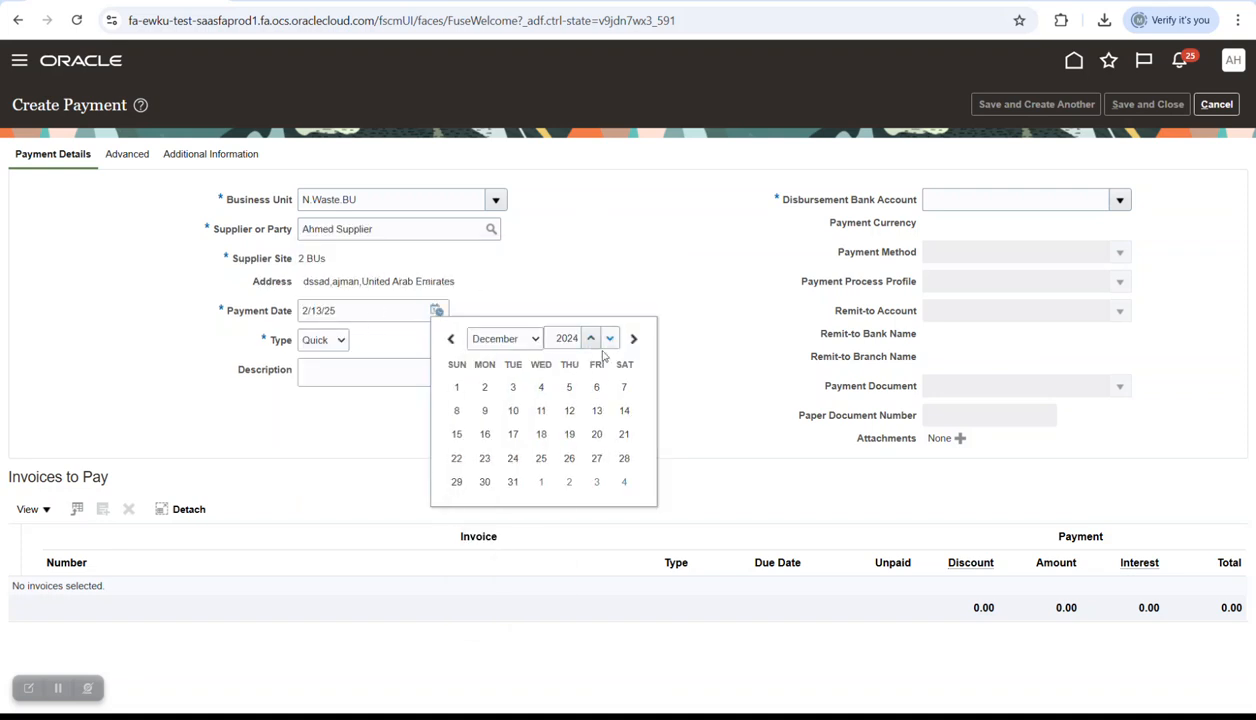
click(512, 481)
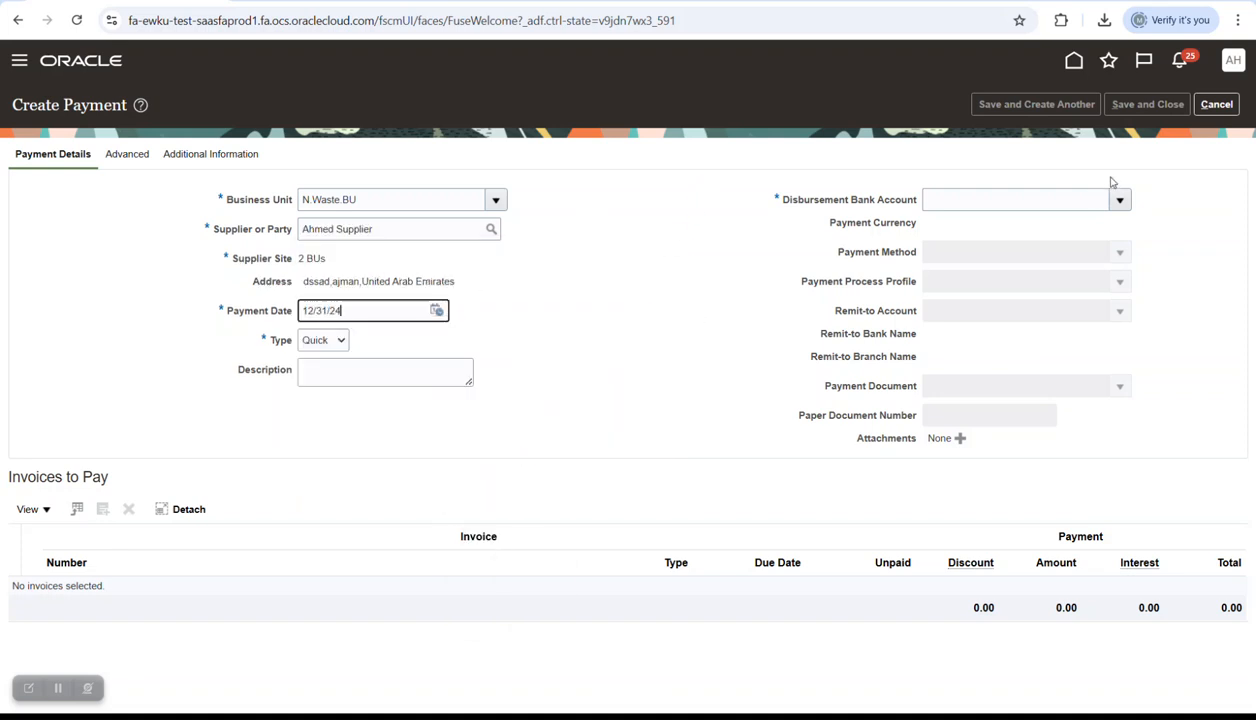
- Pay from bank Nile Waste with profile GB Check, add invoice Cash Control1, and save
click(962, 240)
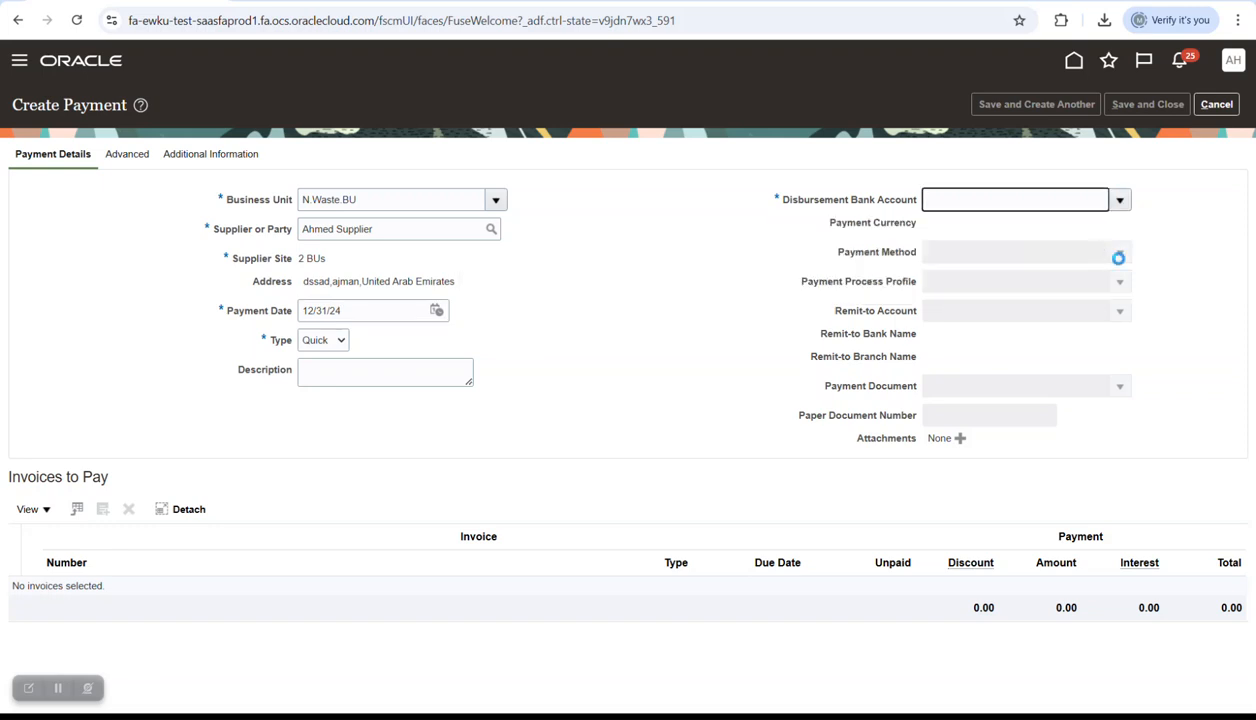
click(1120, 288)
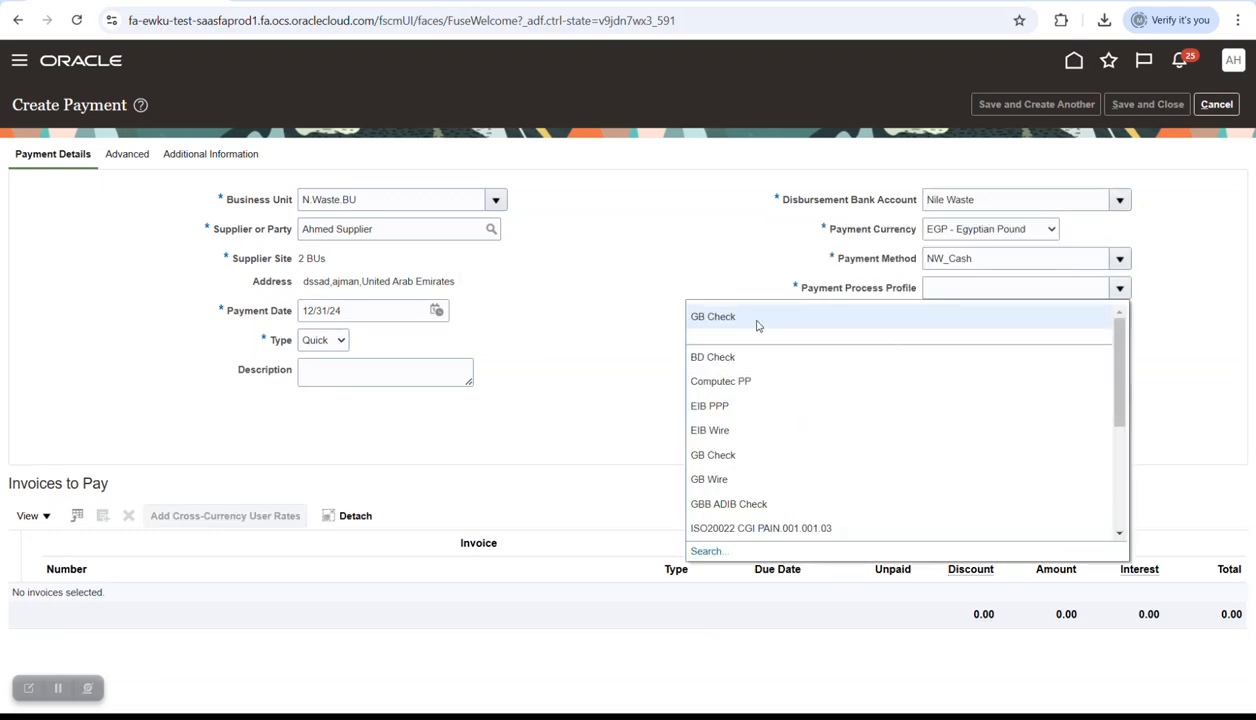
click(727, 322)
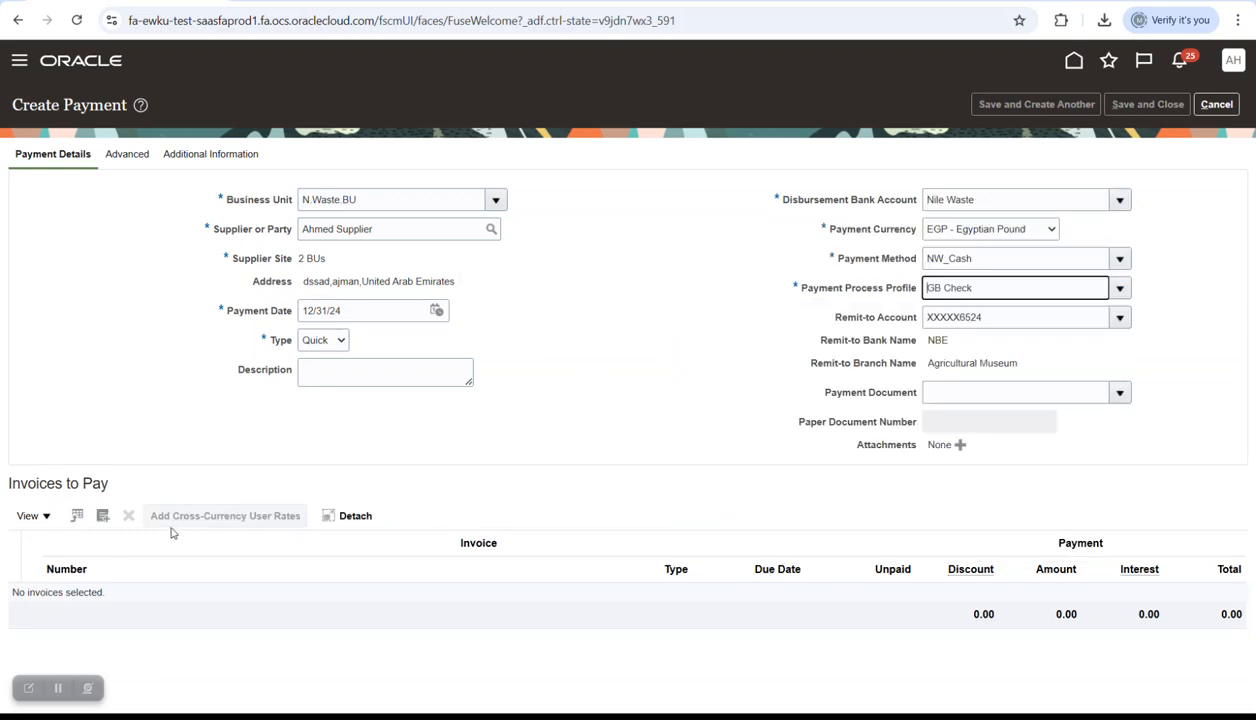
click(102, 516)
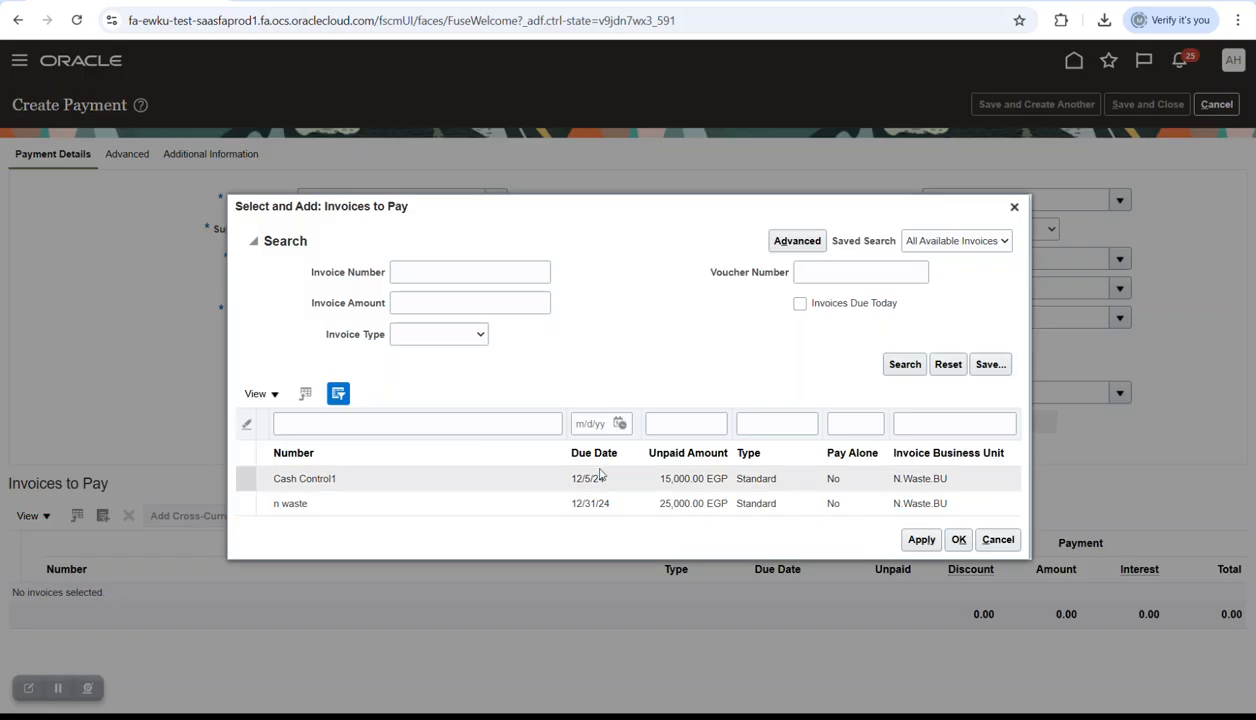
click(843, 484)
click(958, 540)
click(1147, 104)
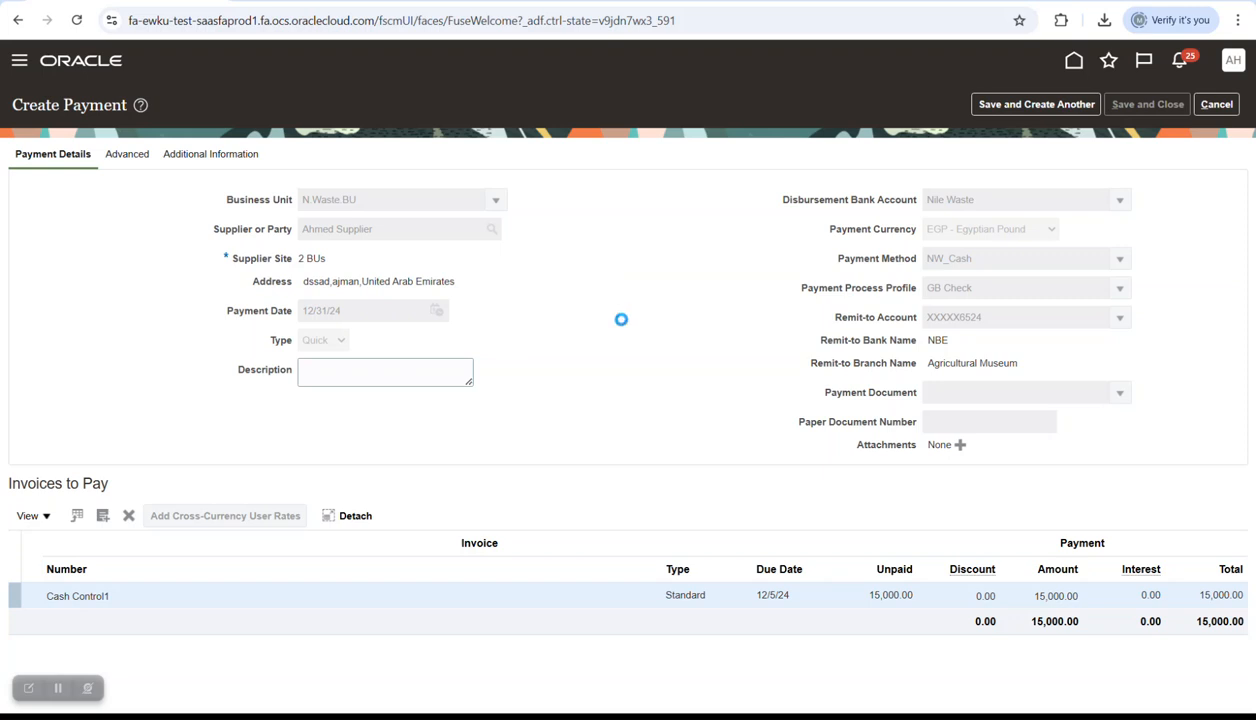
- Copy the new payment number 237 and dismiss the confirmation
double_click(562, 207)
right_click(562, 209)
click(612, 224)
click(721, 238)
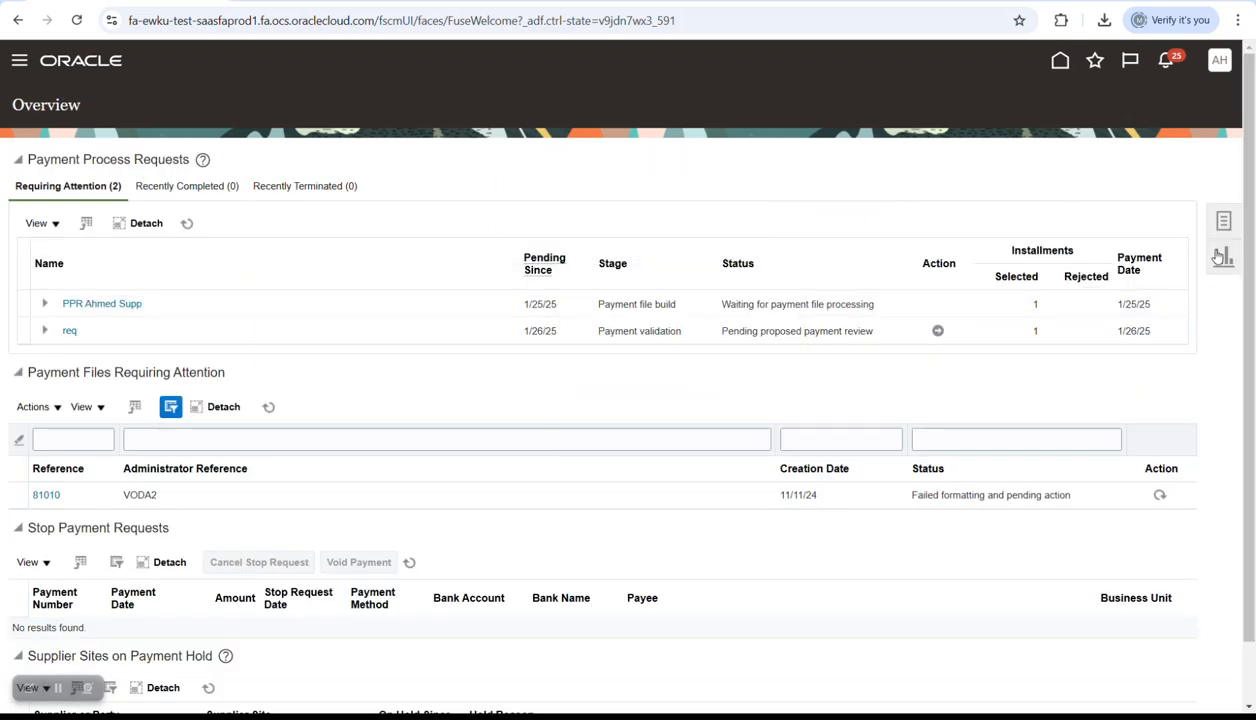
- Search Manage Payments for the pasted number 237 and open that payment's details
click(1222, 222)
click(1050, 189)
click(405, 262)
key(ctrl+v)
click(1120, 325)
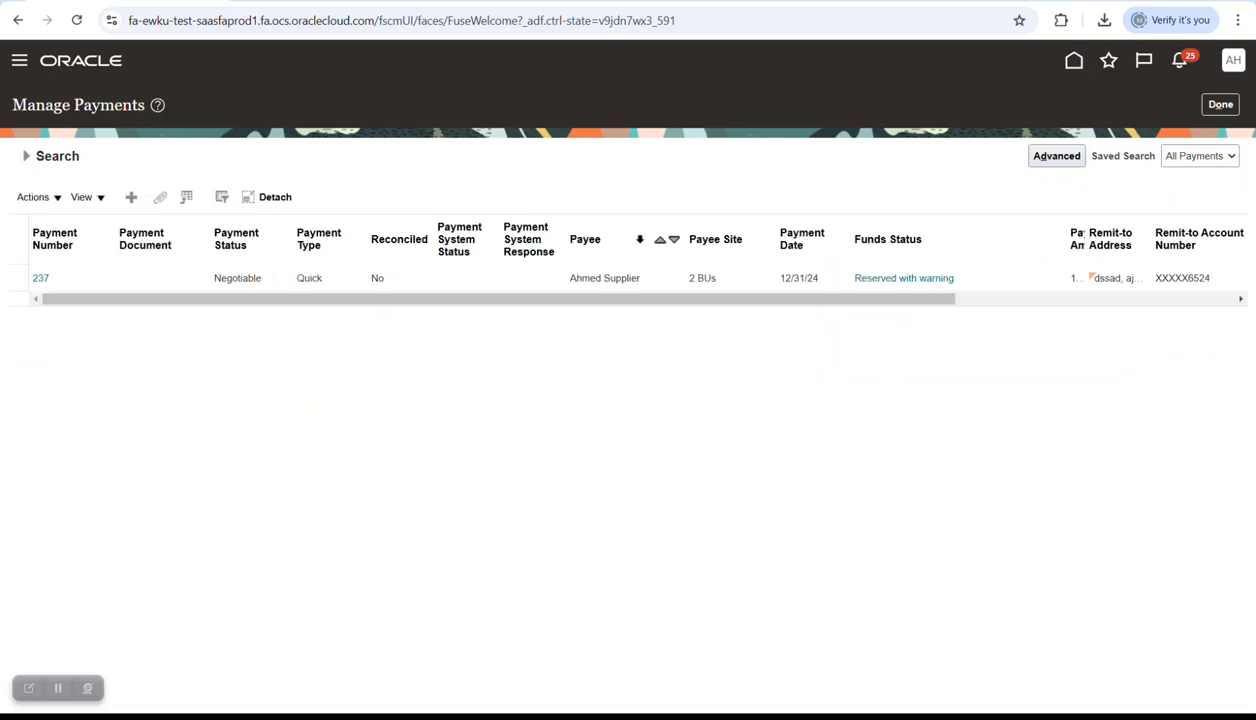
click(40, 278)
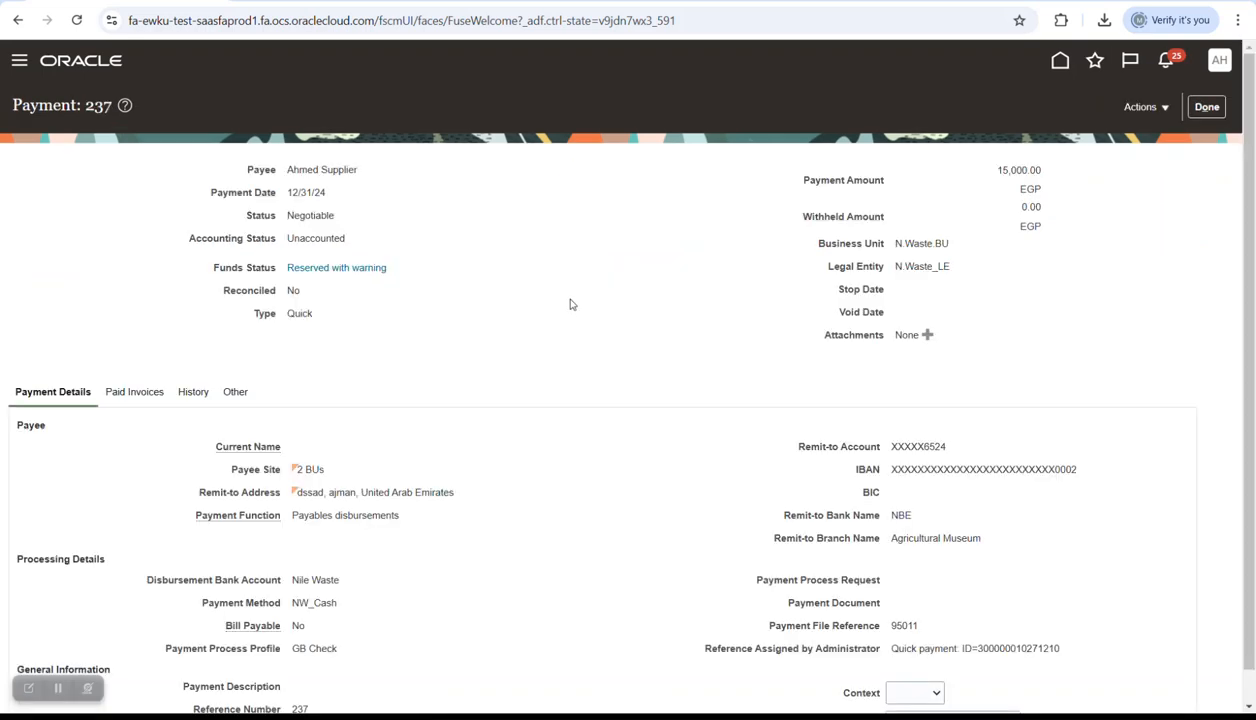
scroll(570, 304, down, 1)
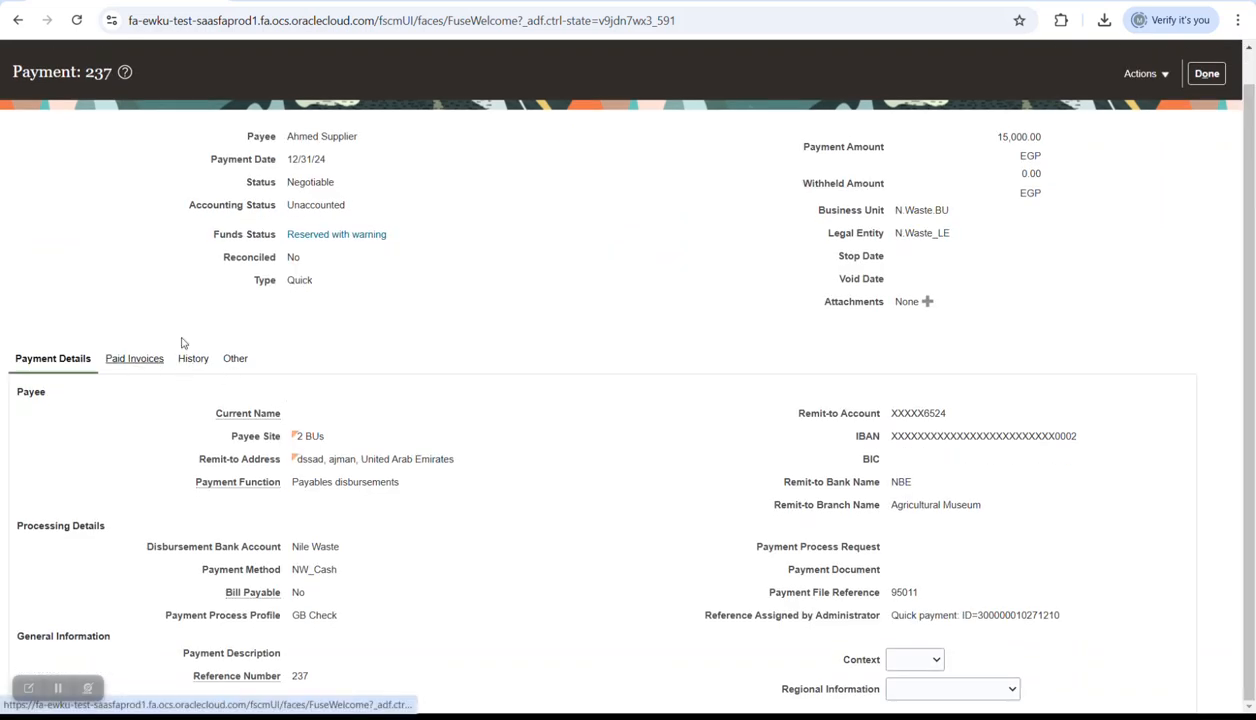
click(333, 236)
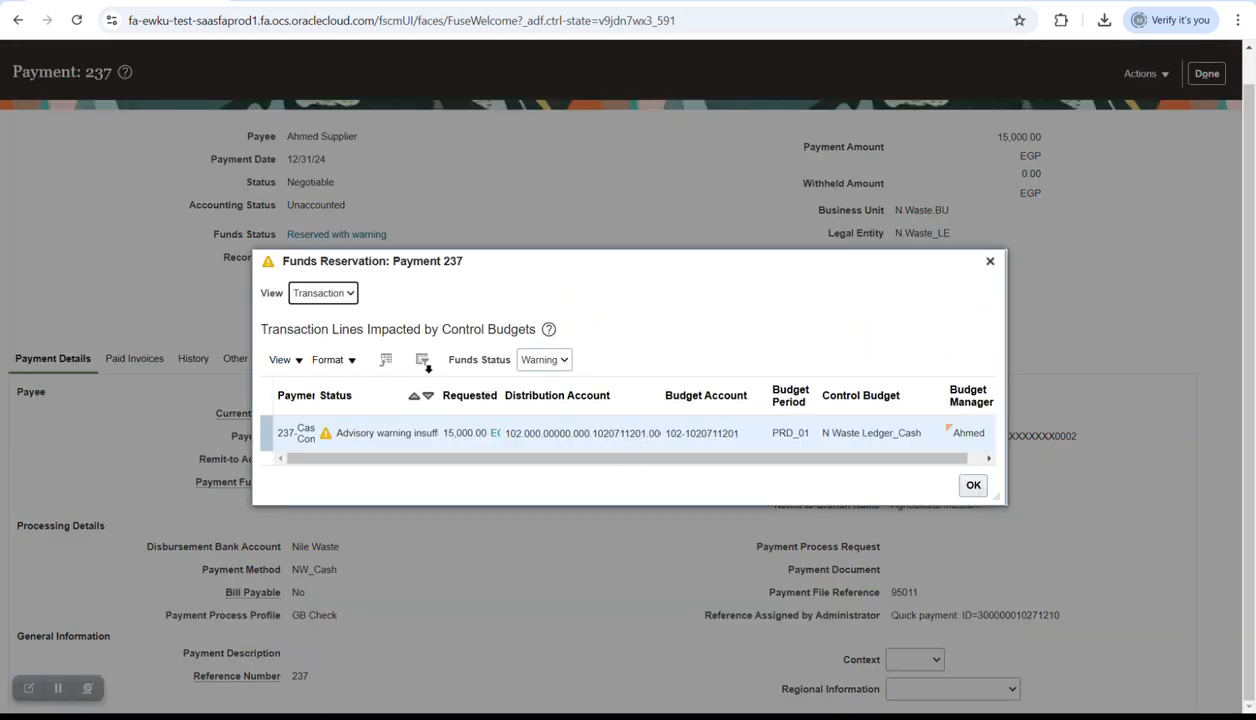
click(524, 356)
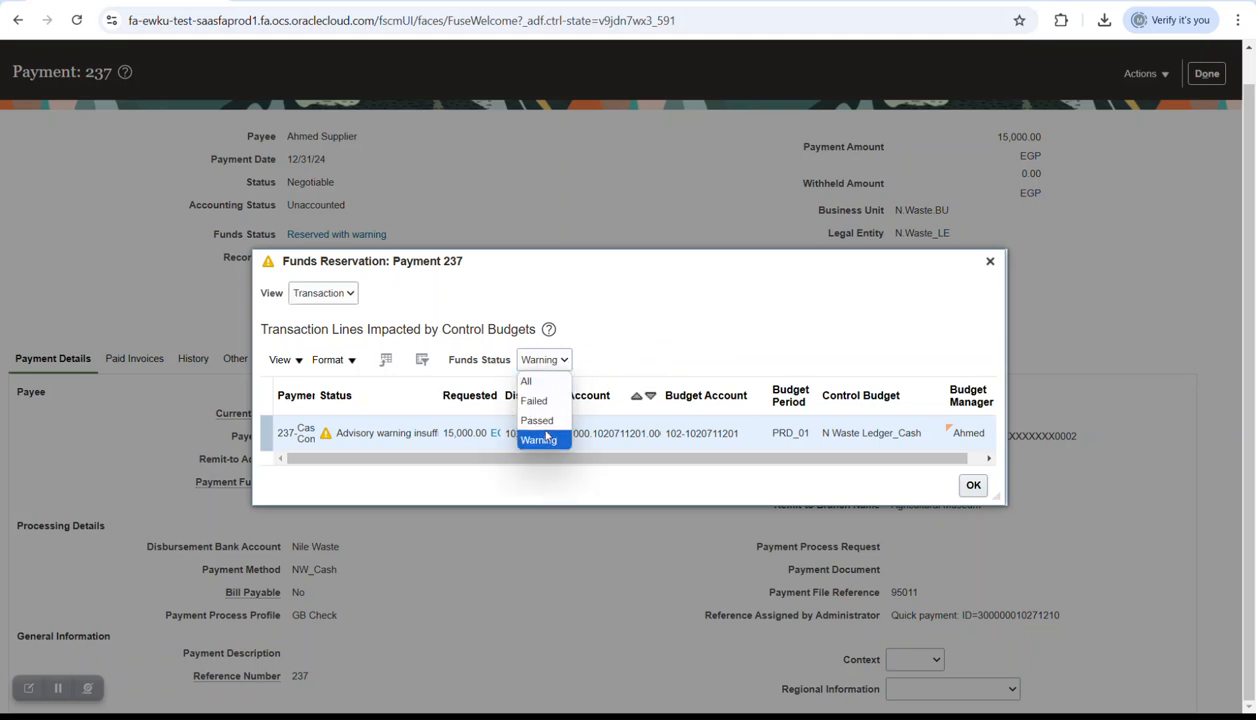
click(347, 302)
click(330, 313)
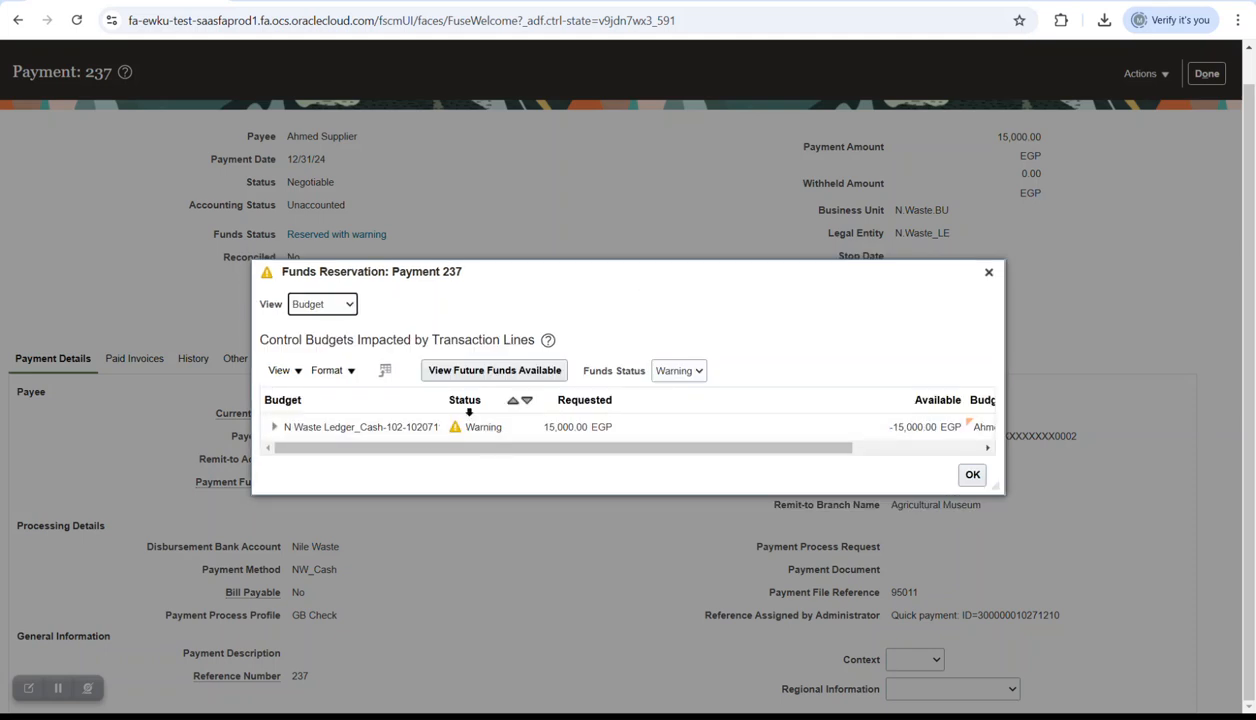
double_click(452, 398)
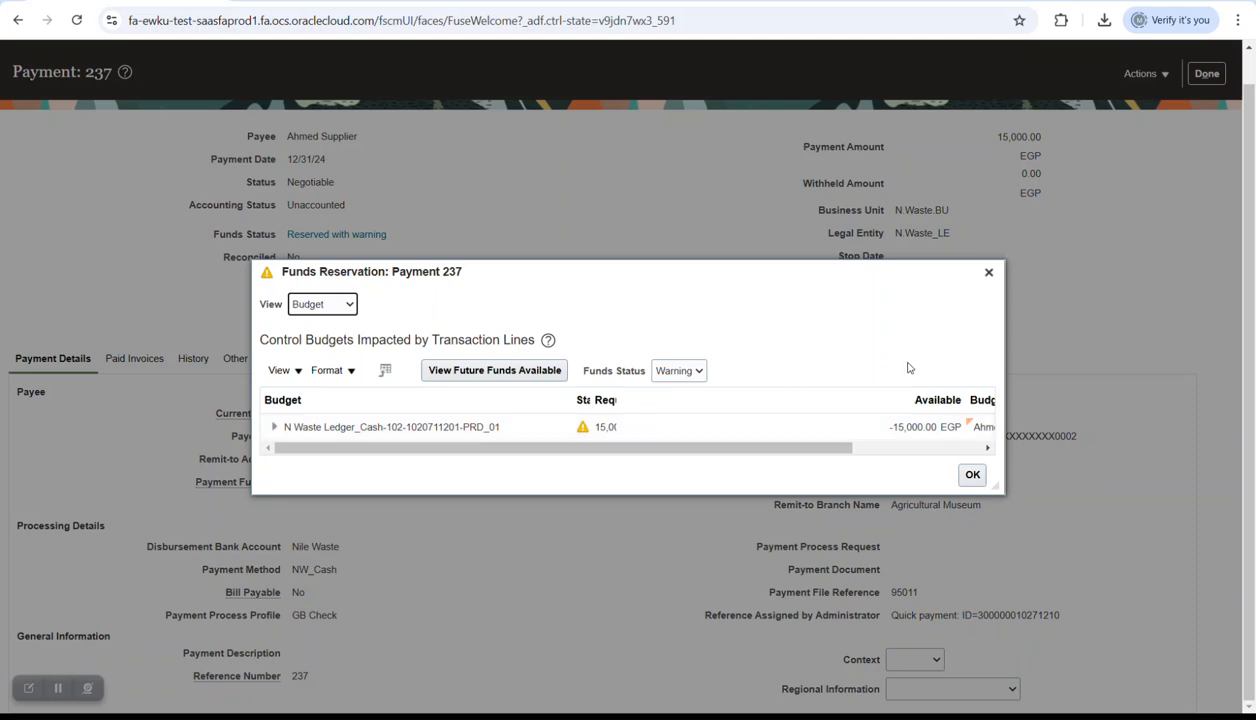
click(274, 426)
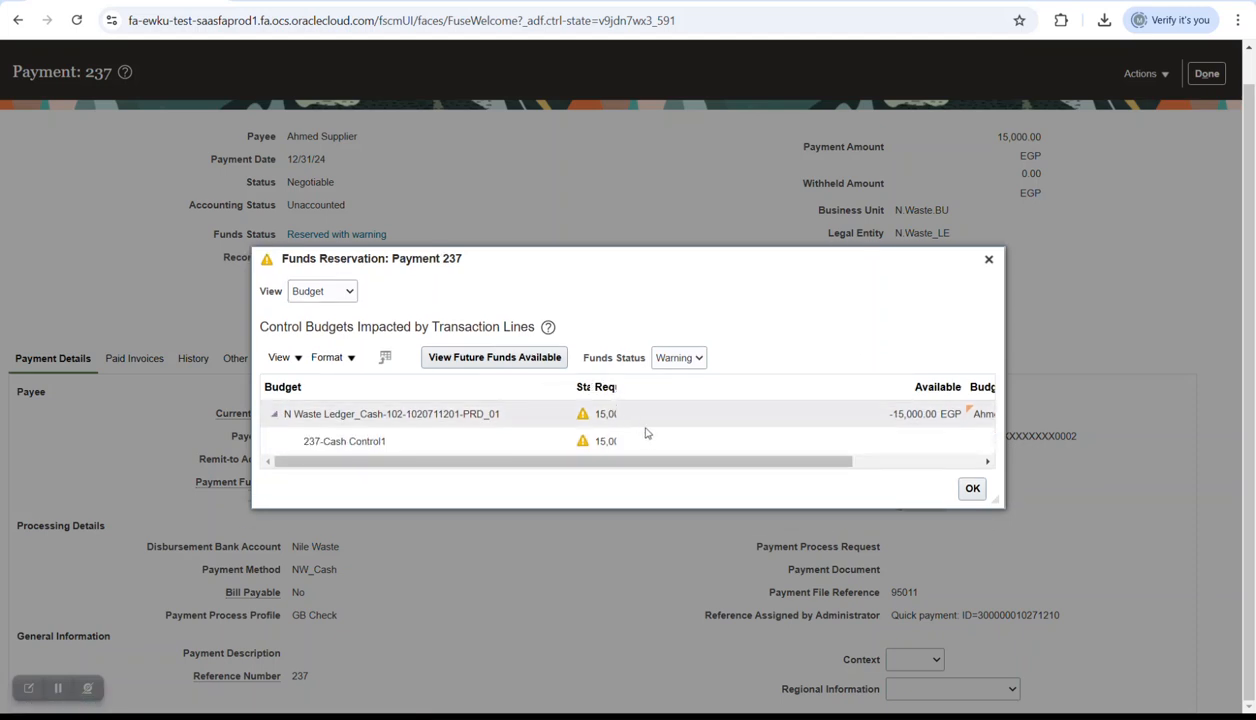
click(614, 446)
drag(634, 460, 876, 424)
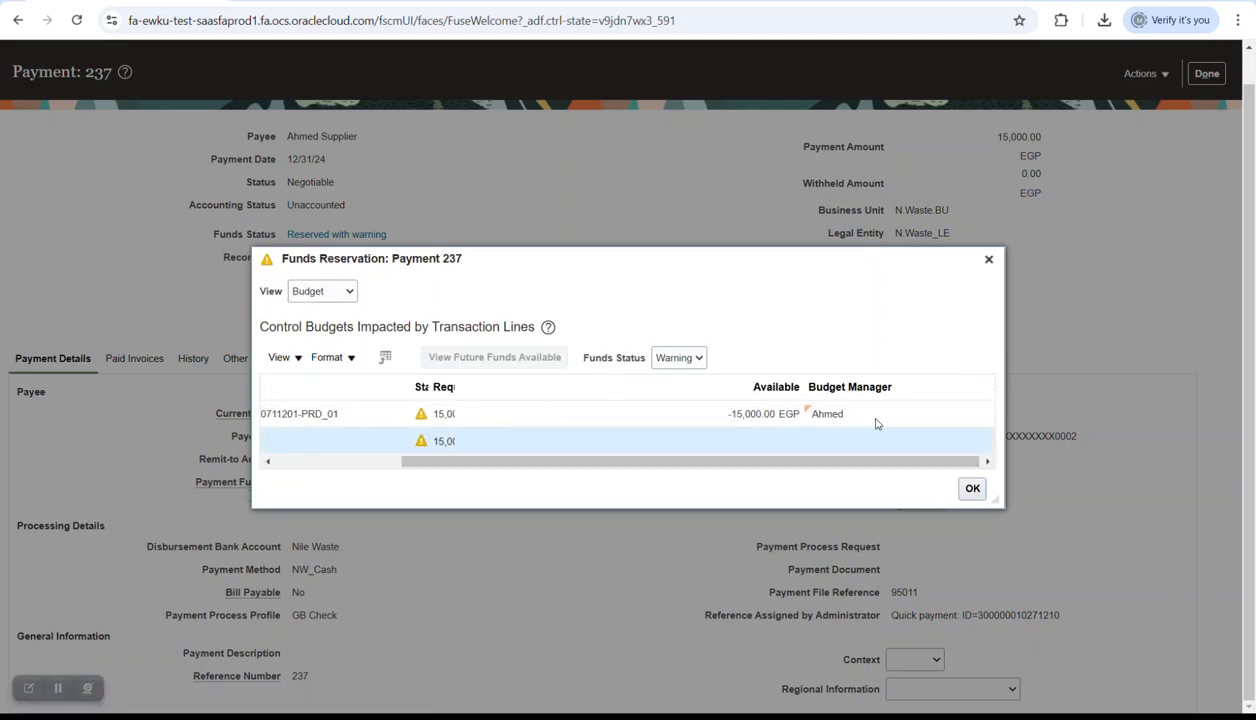
click(988, 259)
scroll(1117, 277, up, 1)
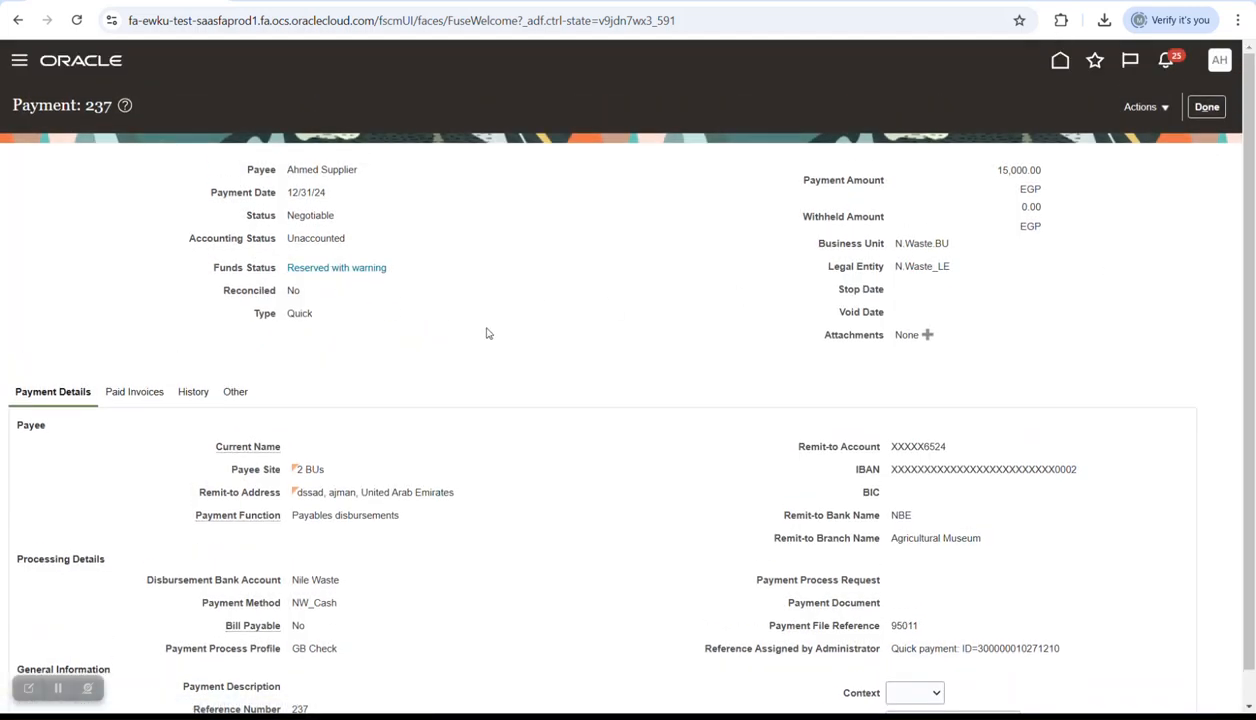
- Compare payment 237 with the Excel cash control accounts sheet and check its Actions list
key(alt+Tab)
key(alt+Tab)
key(alt+Tab)
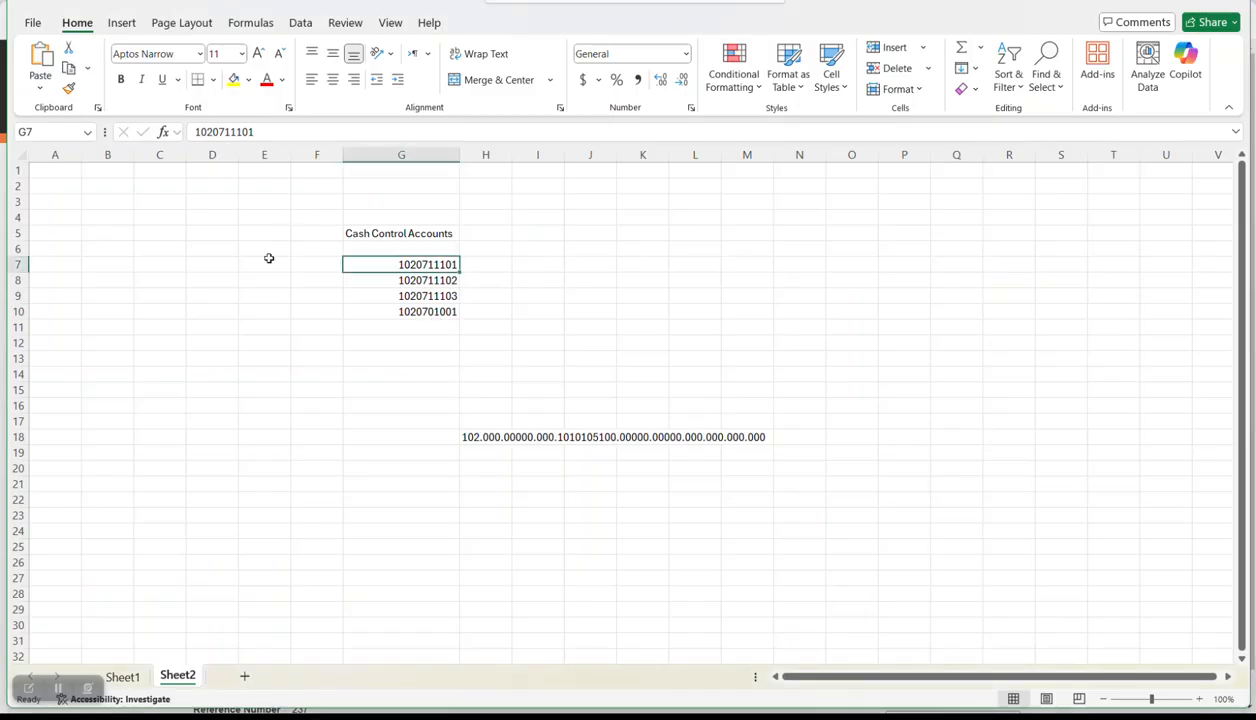
key(alt+Tab)
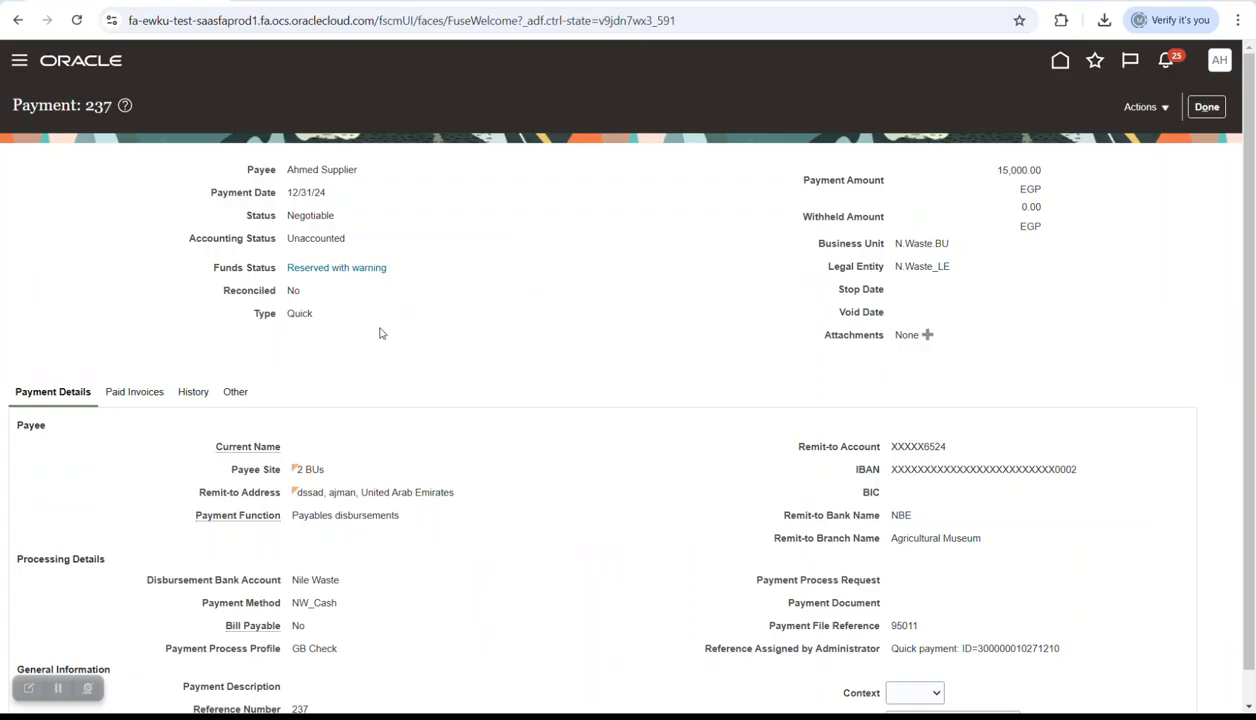
click(1150, 108)
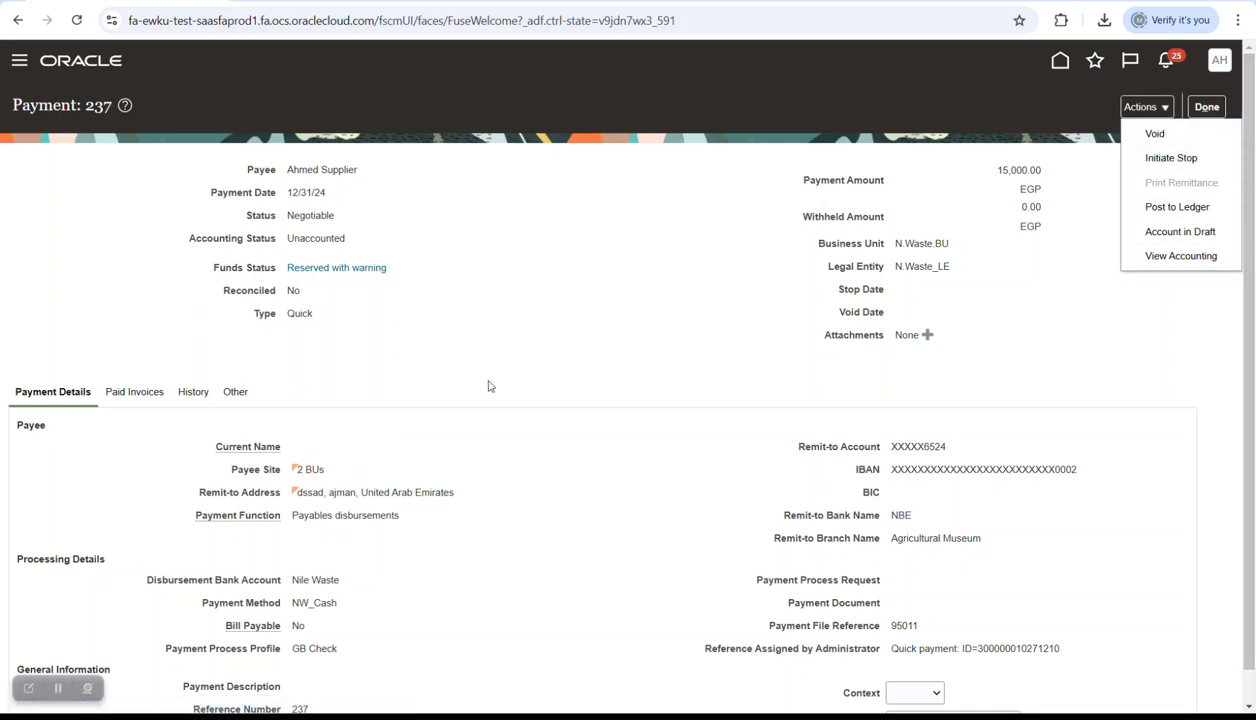
key(alt+Tab)
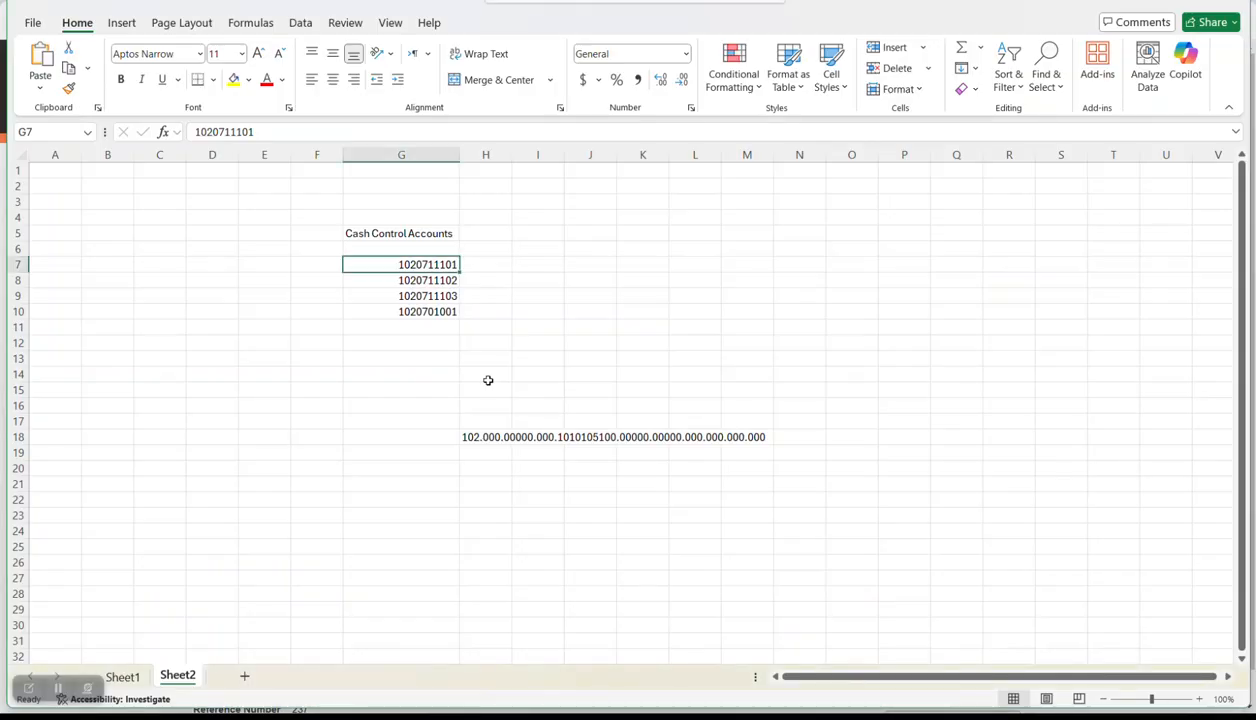
key(alt+Tab)
- Reopen payment 237, review its actions, and return to the Payments Overview
click(1206, 107)
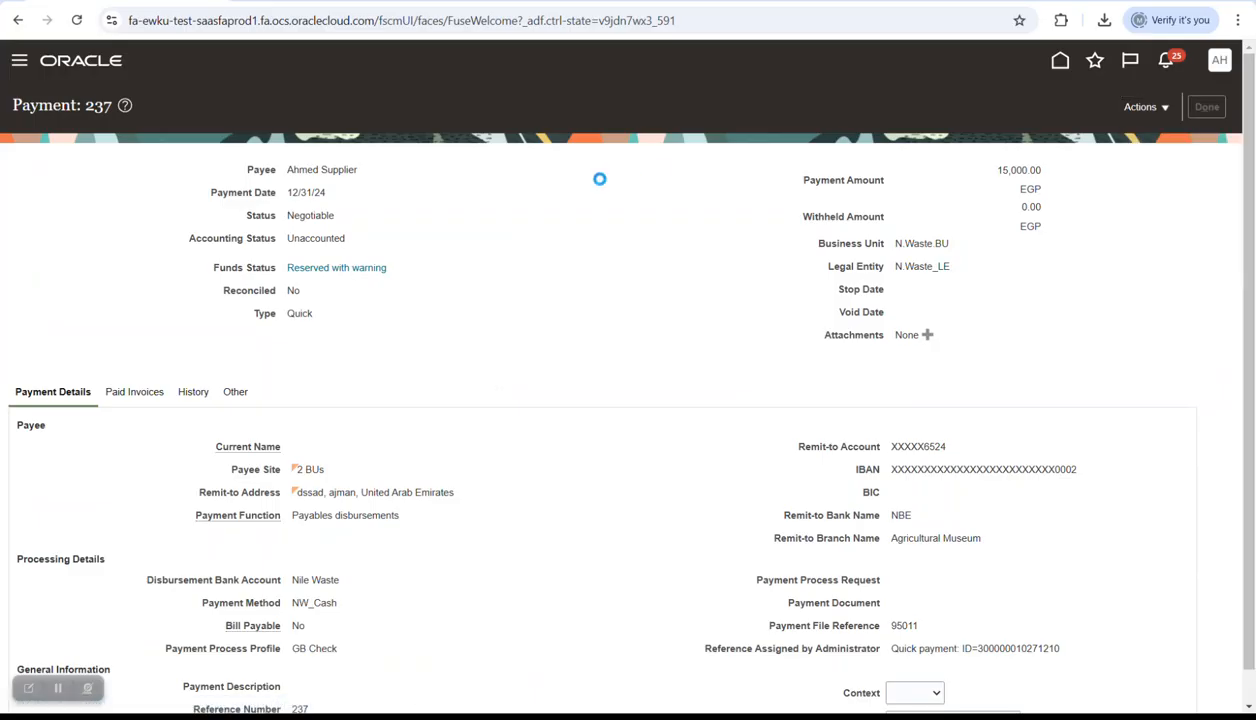
click(39, 280)
click(1160, 110)
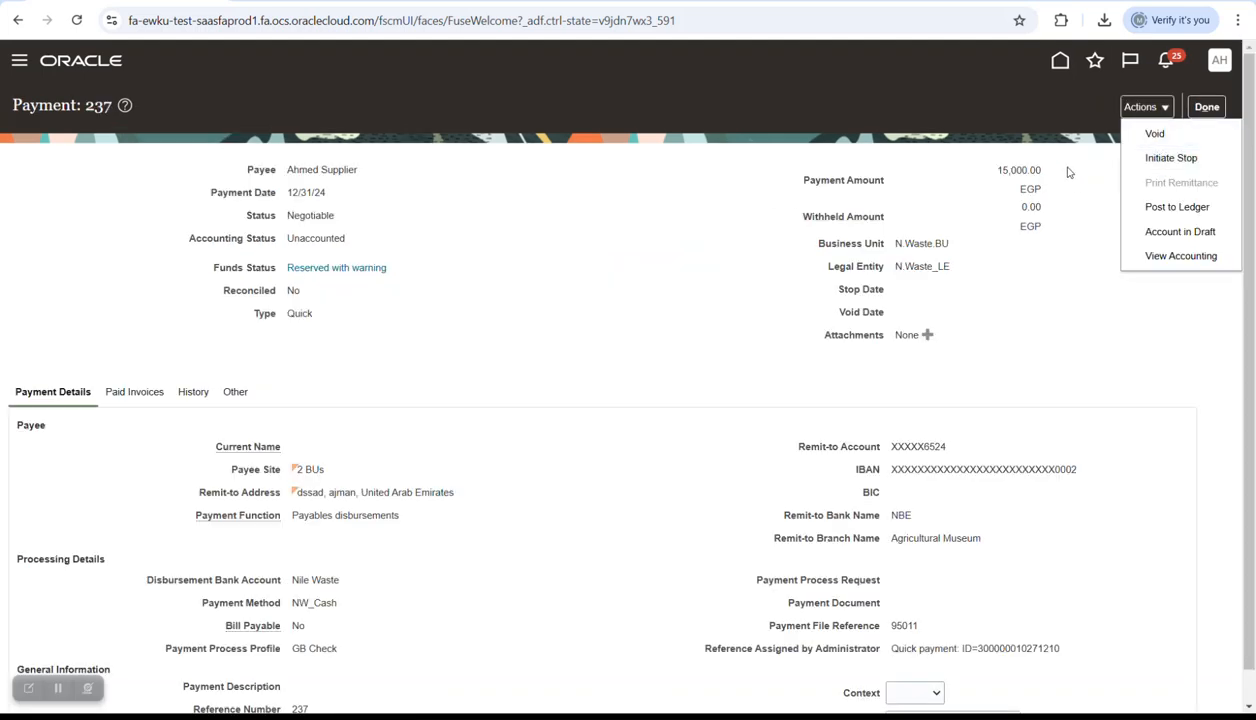
click(1206, 107)
click(1219, 104)
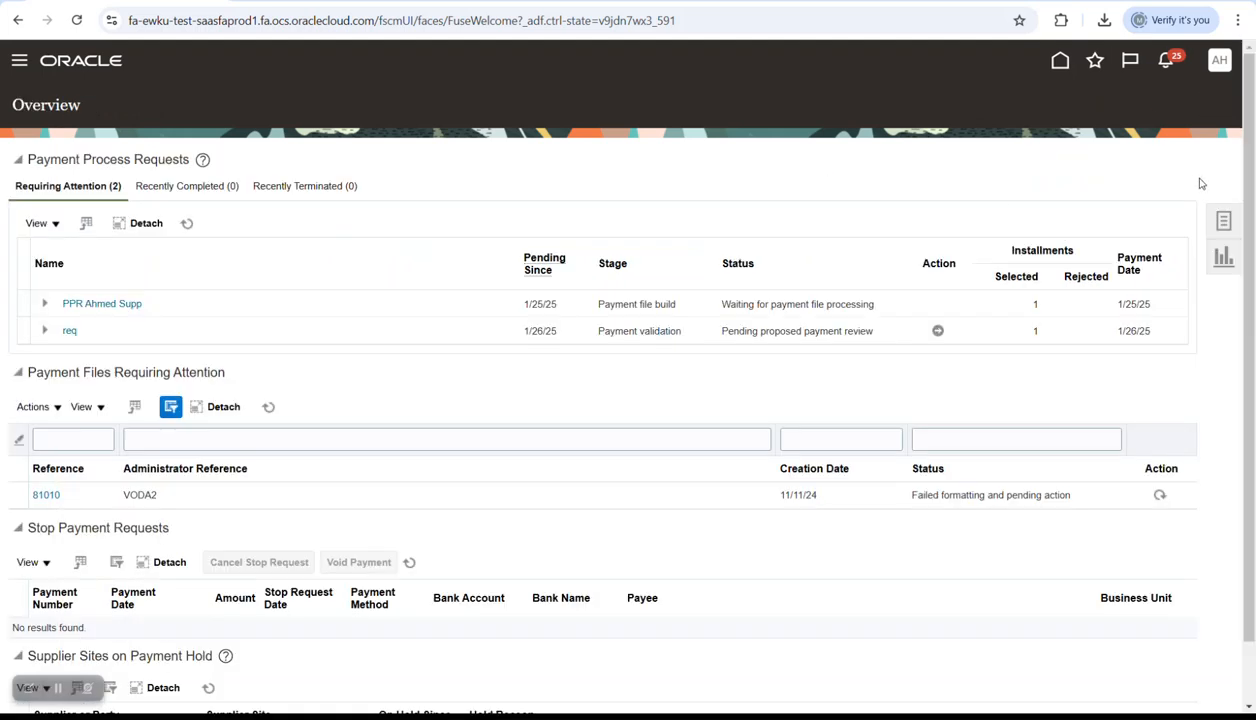
- Start a new invoice from Home and set business unit N.Waste.BU
click(1061, 62)
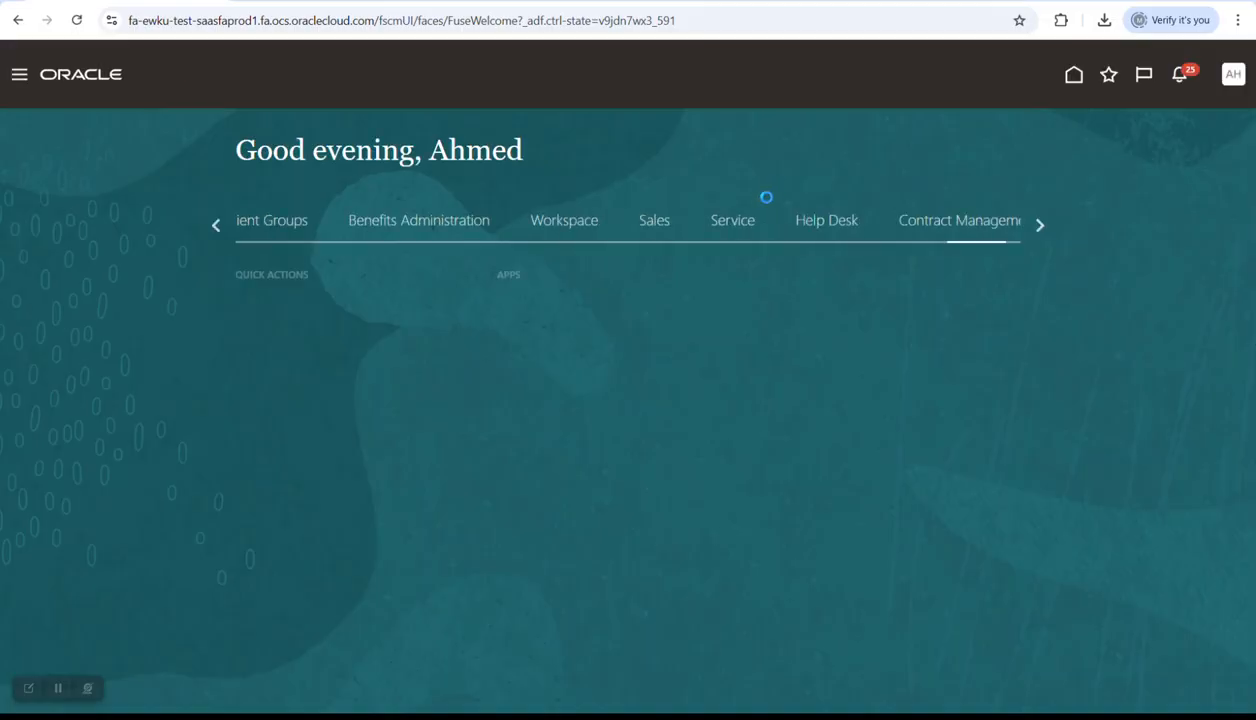
click(680, 342)
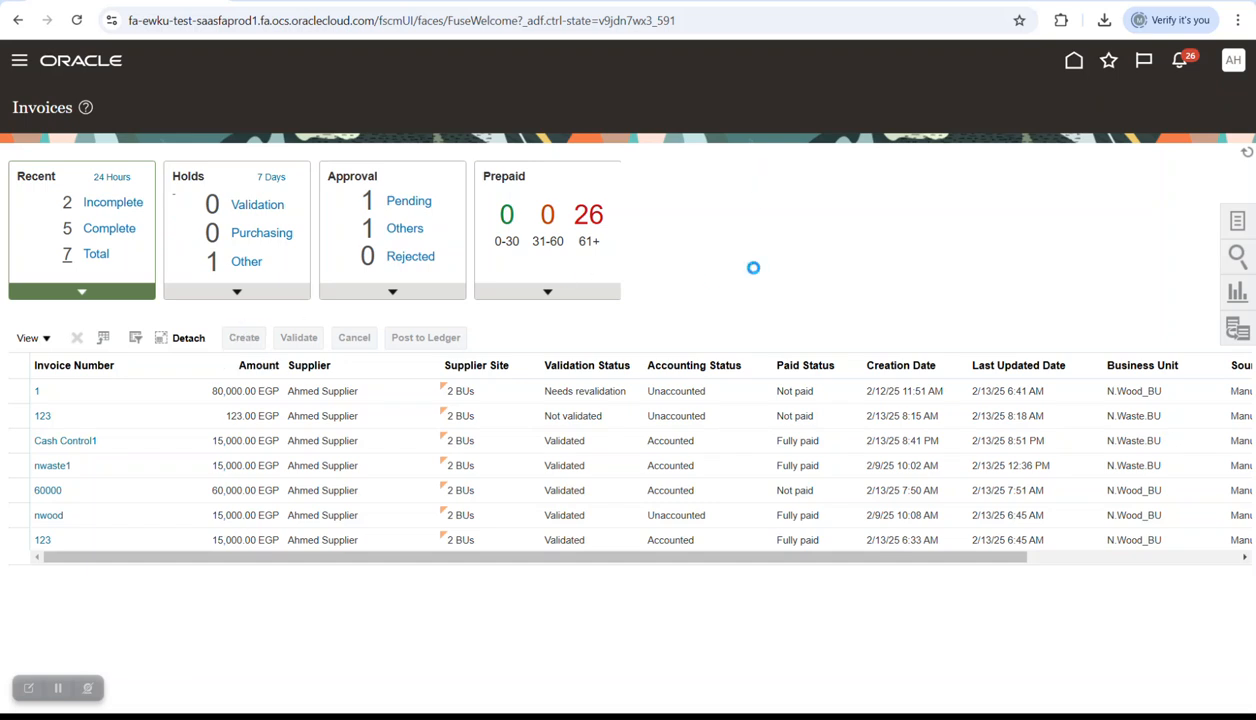
click(357, 238)
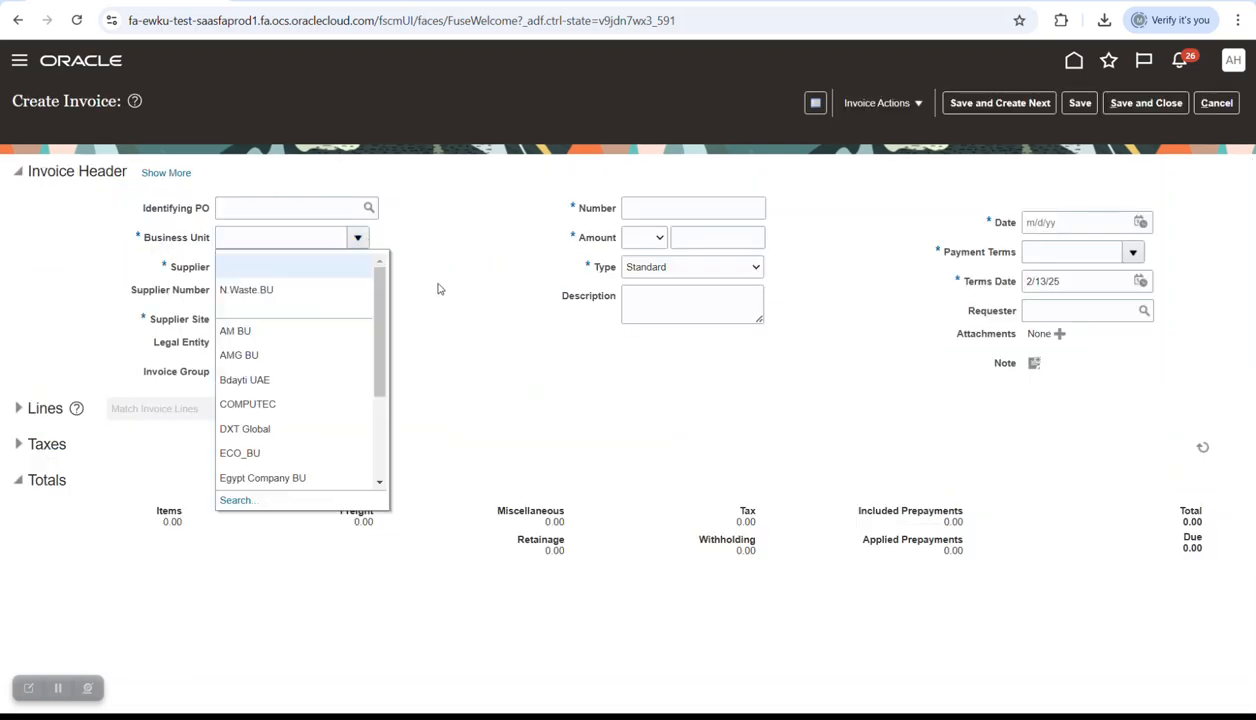
click(252, 291)
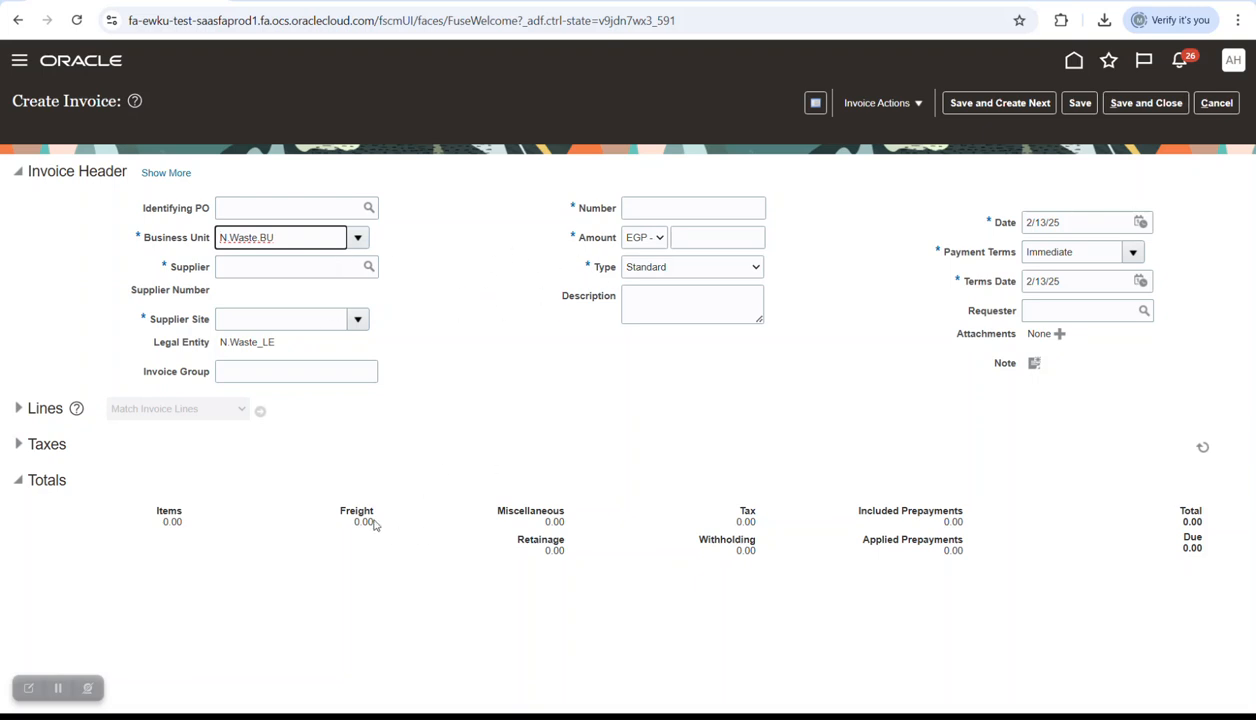
- Search for the supplier and select it for the invoice
click(369, 266)
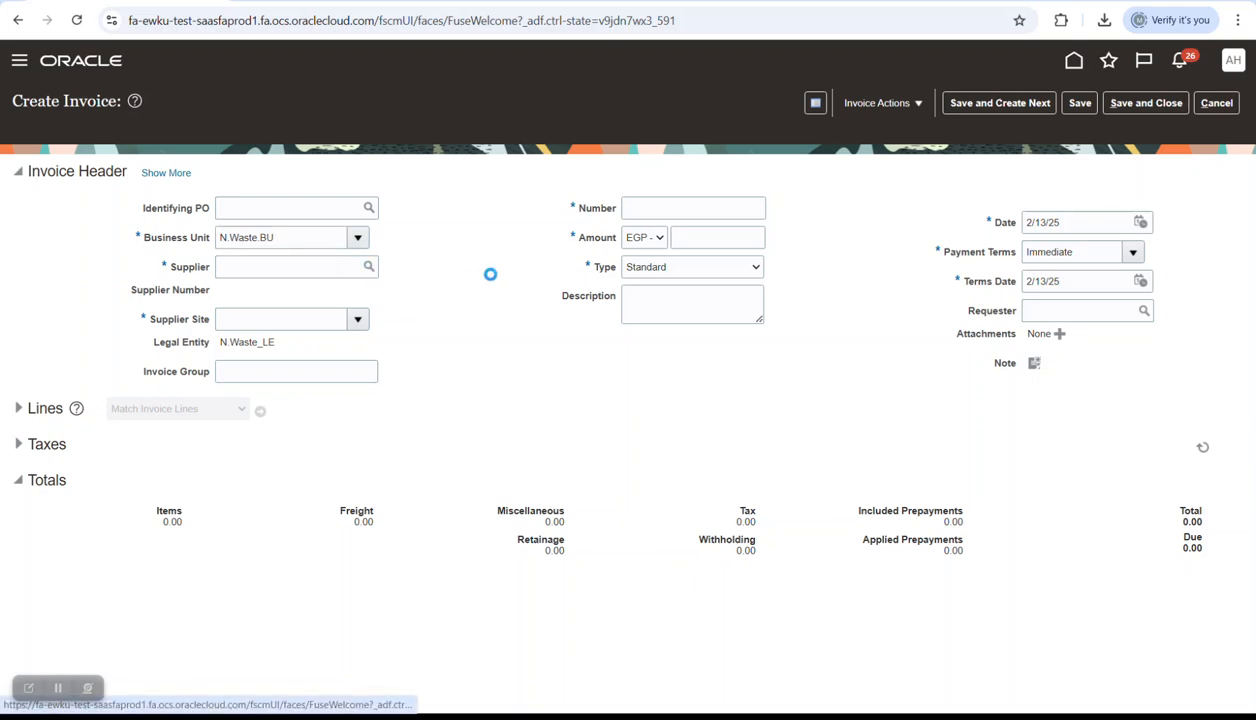
click(386, 293)
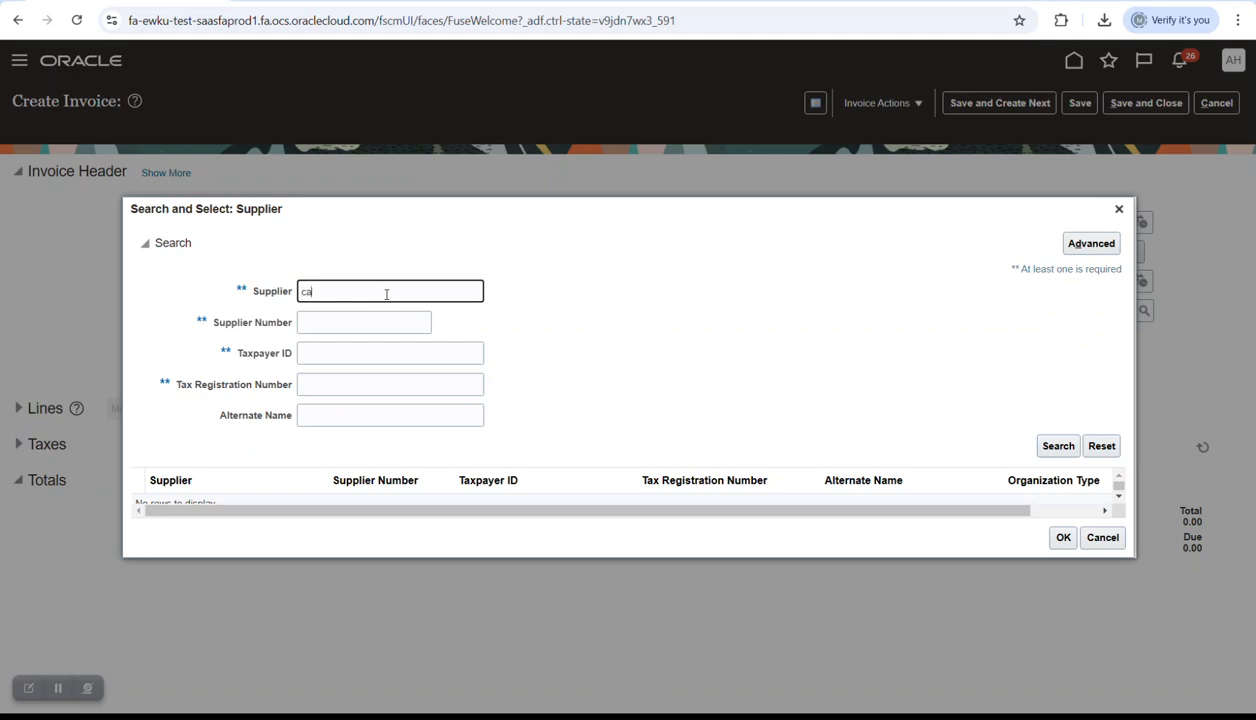
key(Tab)
click(1058, 446)
click(386, 290)
click(279, 503)
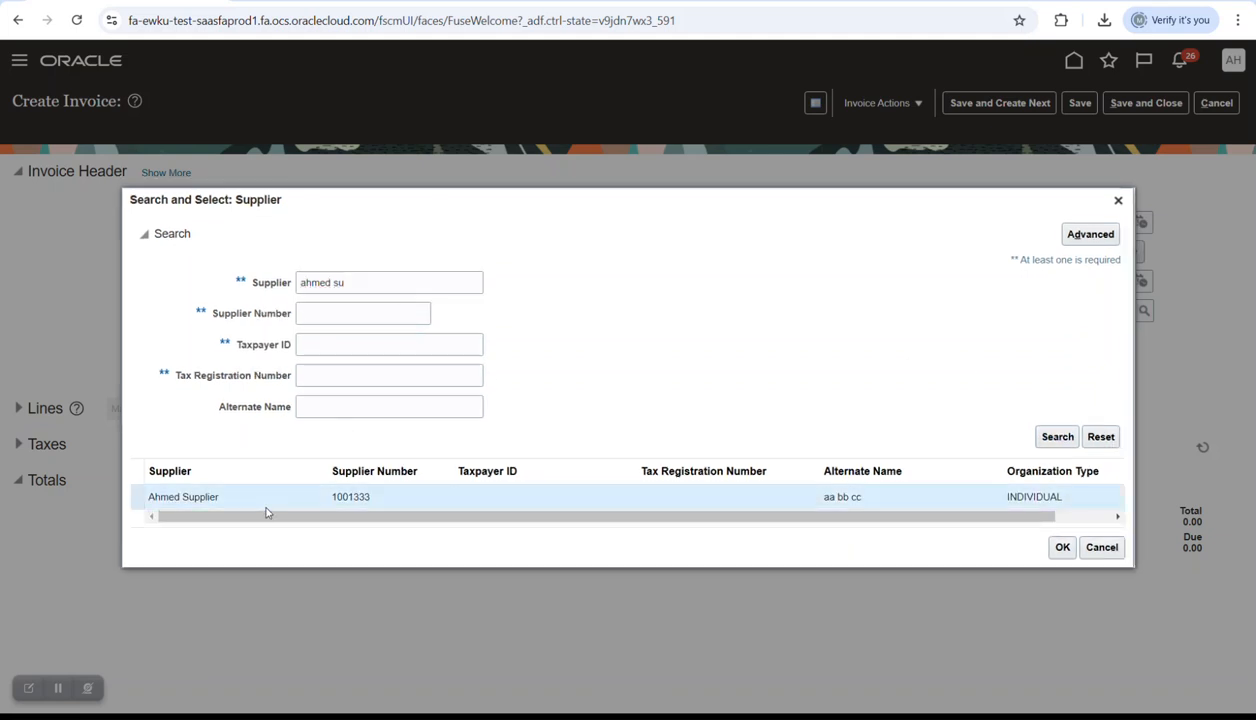
click(1062, 547)
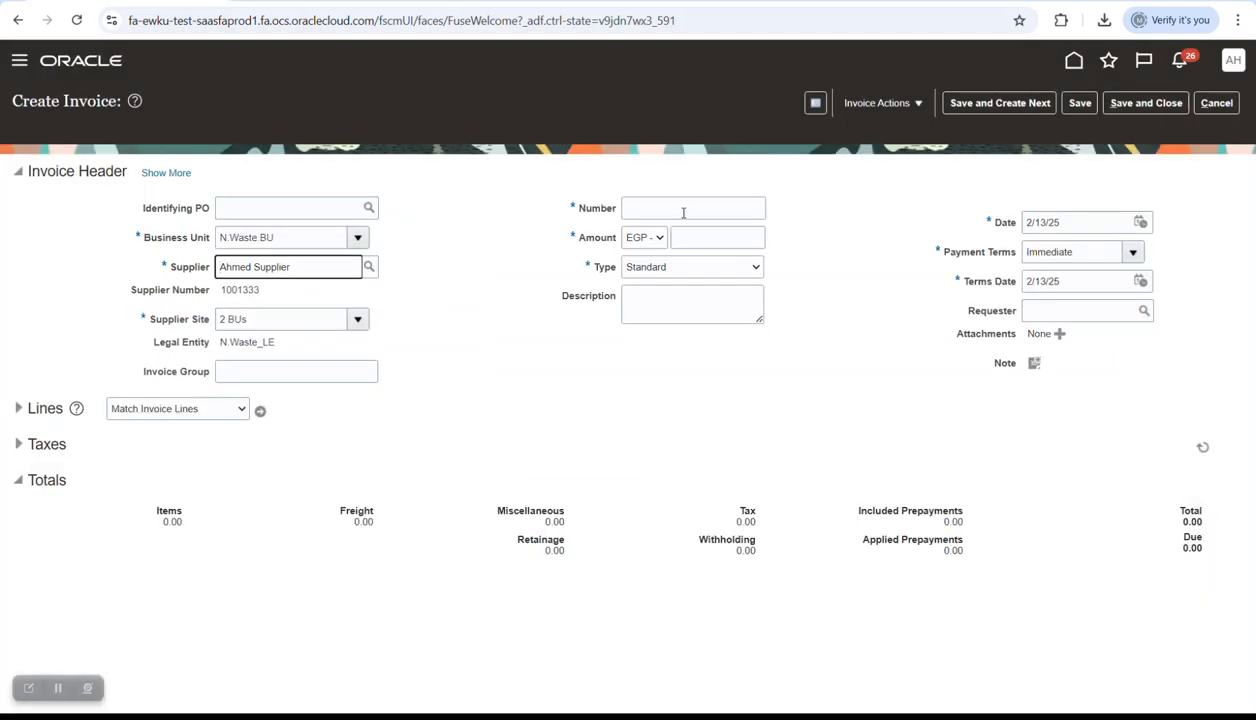
- Enter invoice number CS Control2 with an amount of 20000
click(681, 209)
key(Caps_Lock)
text(CS)
key(Caps_Lock)
text(Contro)
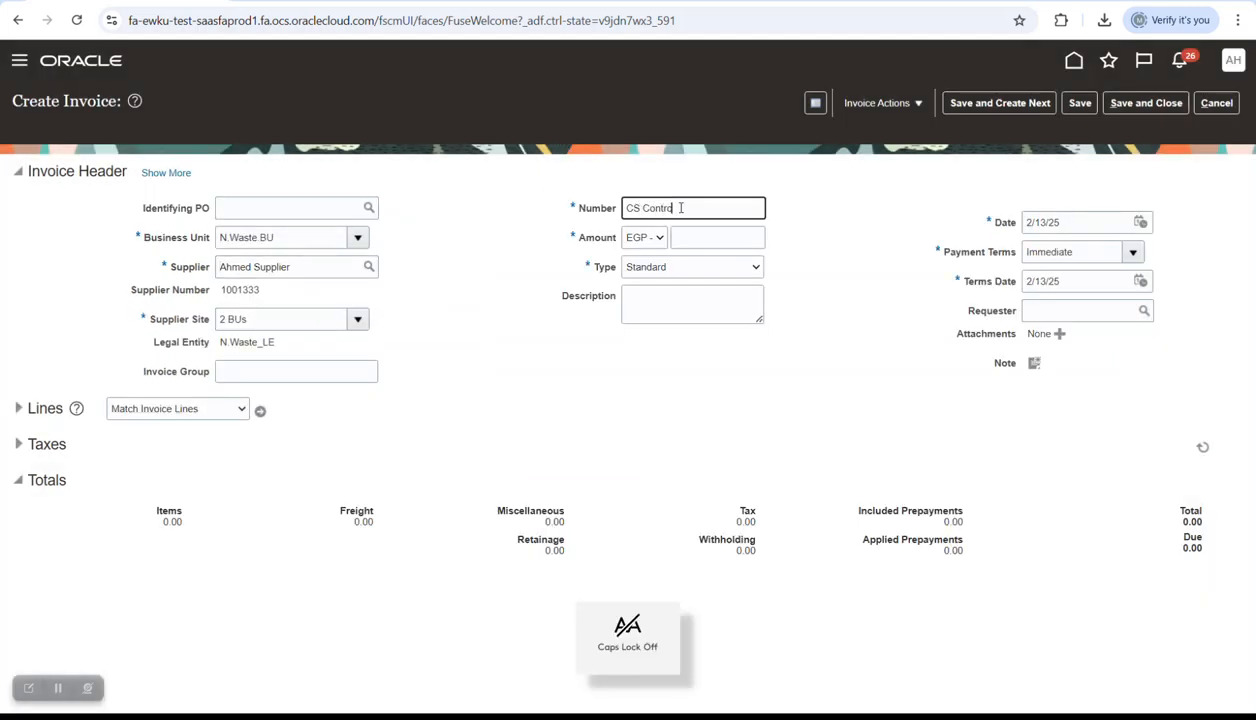
text(l2)
key(Tab)
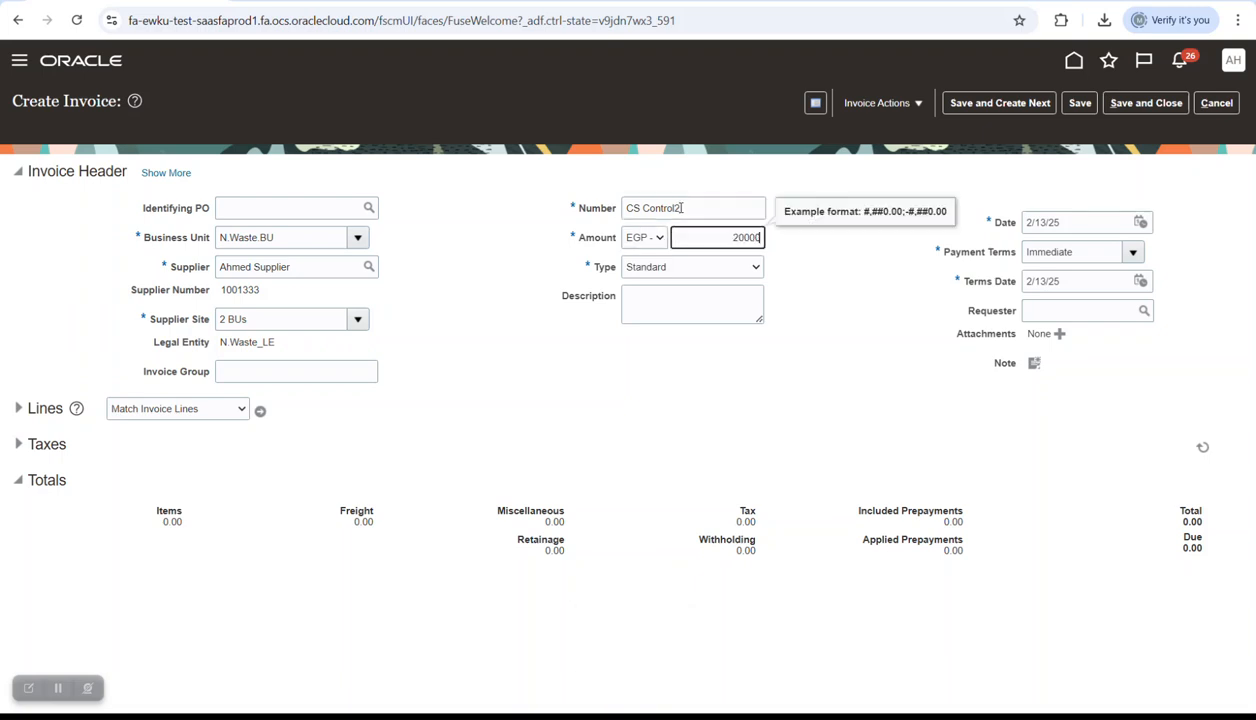
text(20000)
key(Tab)
- Set the invoice date to 12/31/24
click(1140, 222)
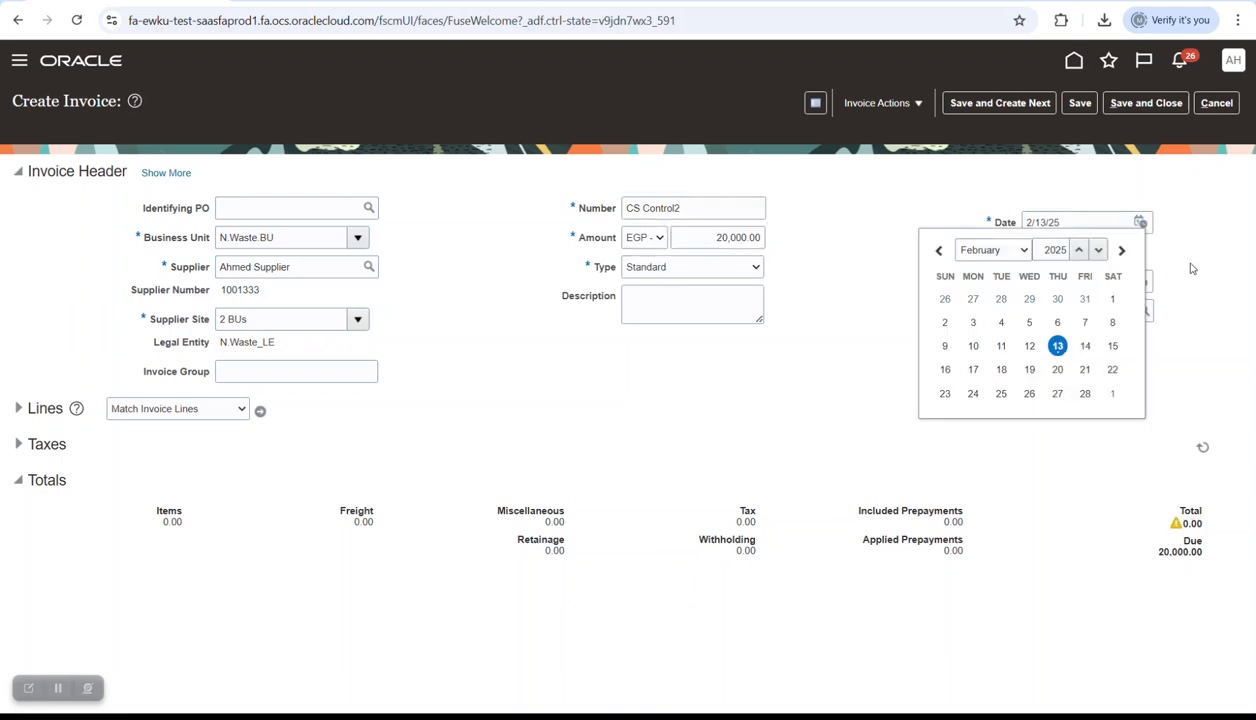
click(1098, 250)
click(1025, 251)
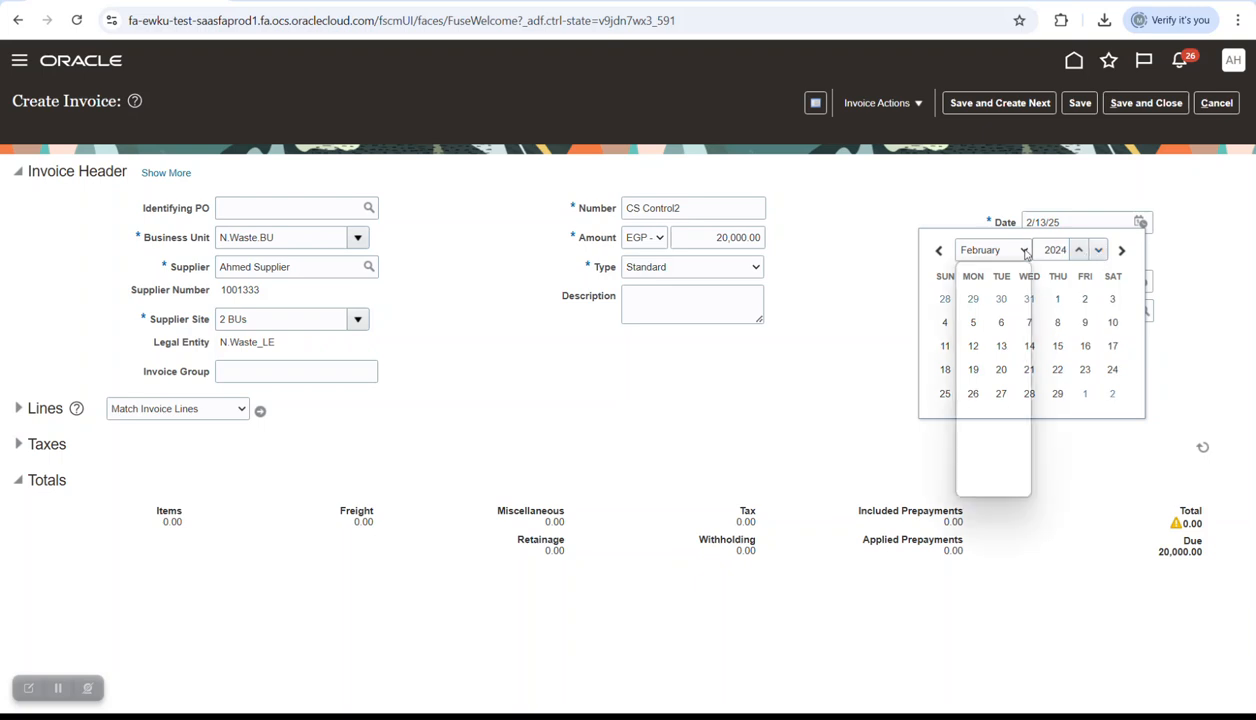
click(993, 485)
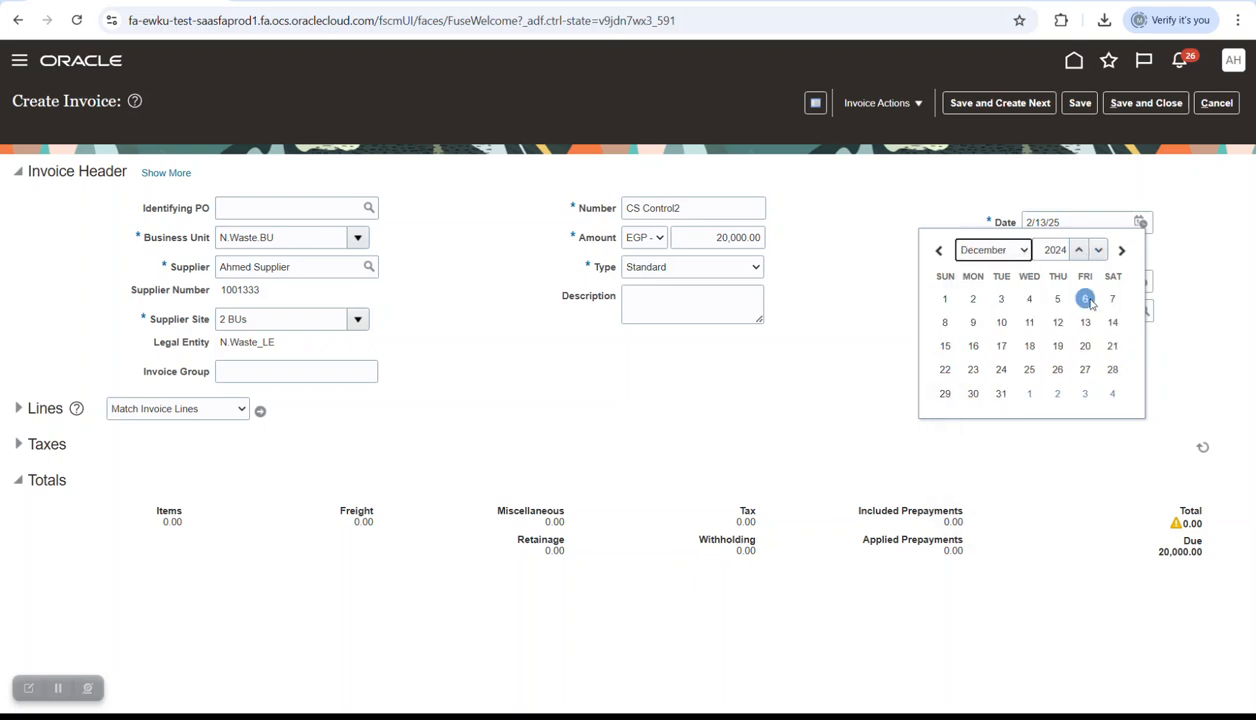
click(1001, 393)
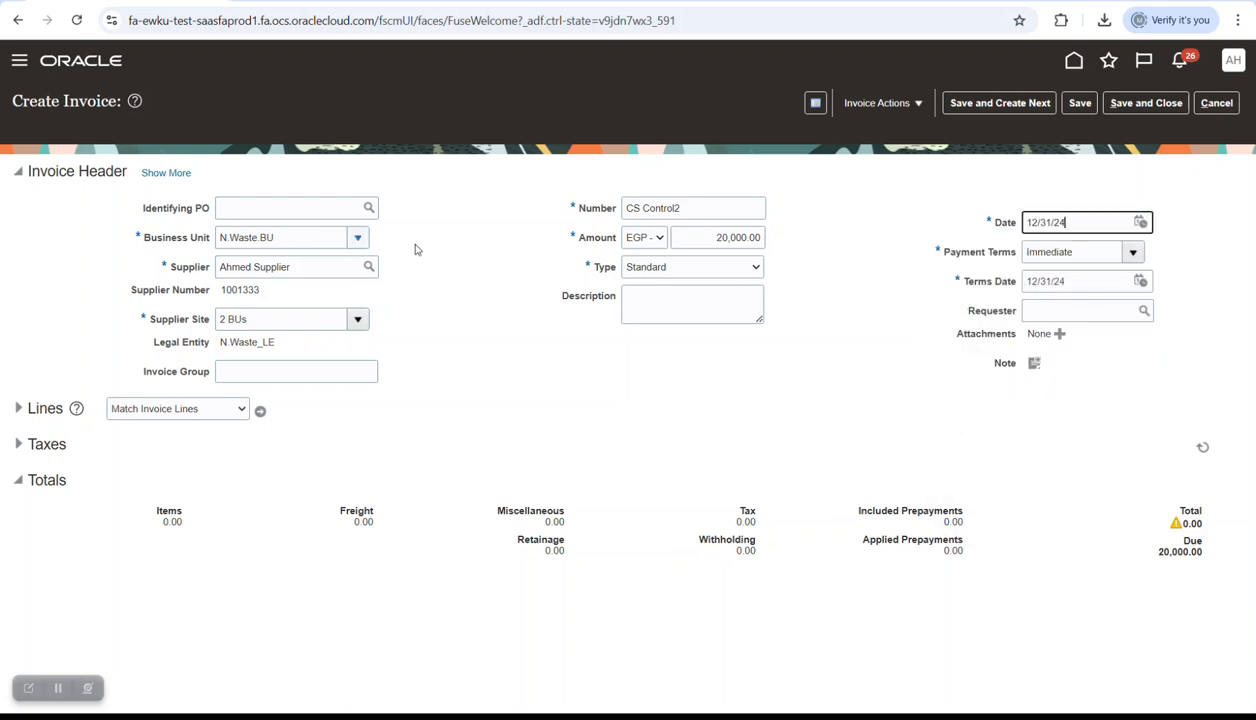
- Add invoice line 1 with an amount of 20,000.00
click(163, 172)
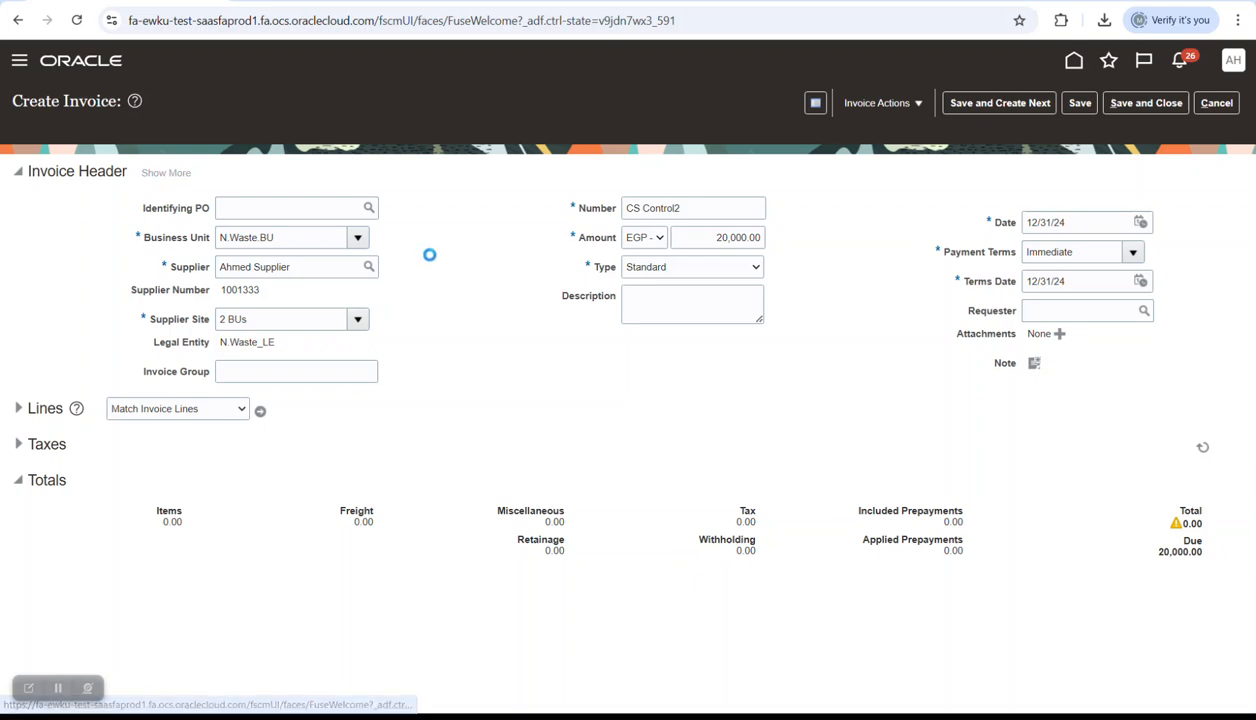
click(94, 202)
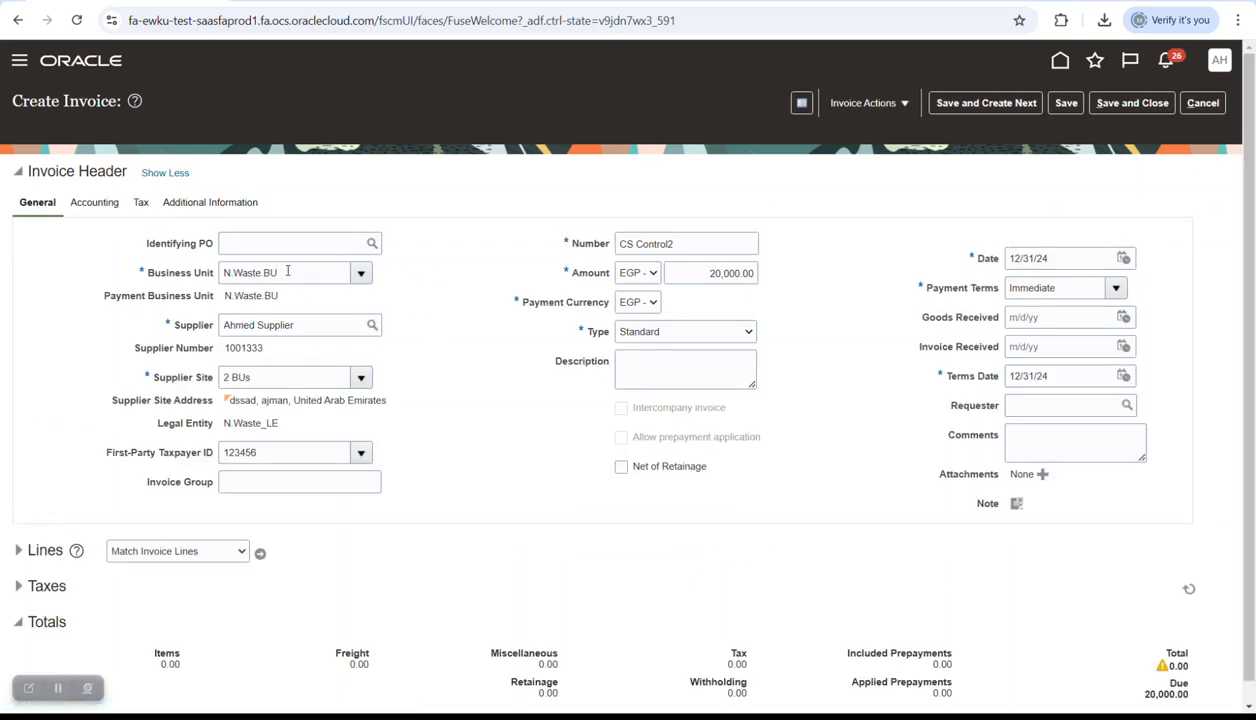
click(30, 397)
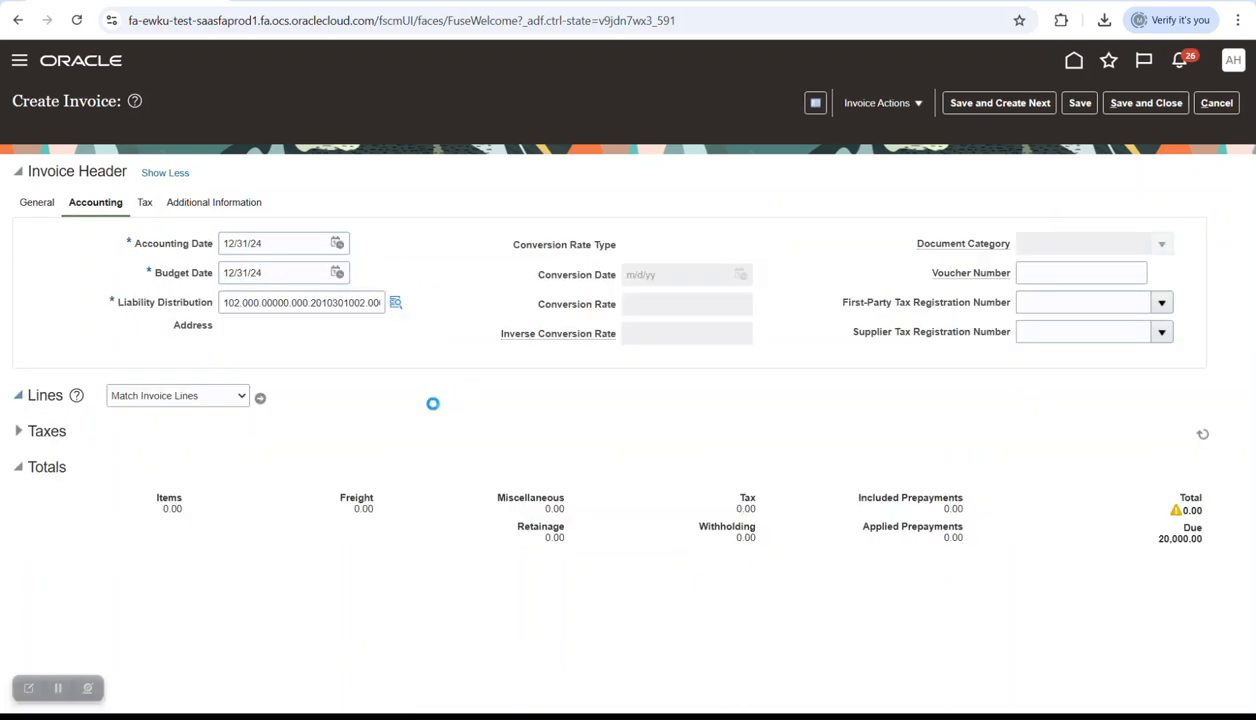
click(216, 548)
text(20,000)
key(Tab)
key(alt+Tab)
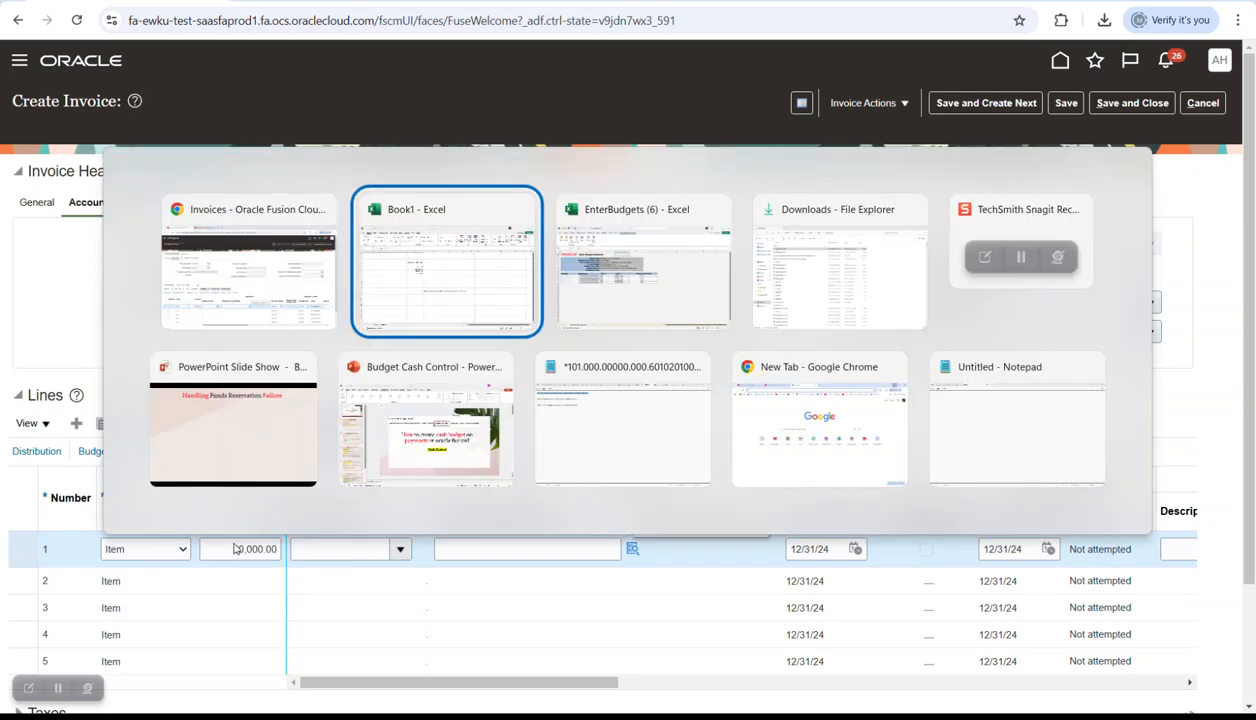
click(481, 440)
key(ctrl+c)
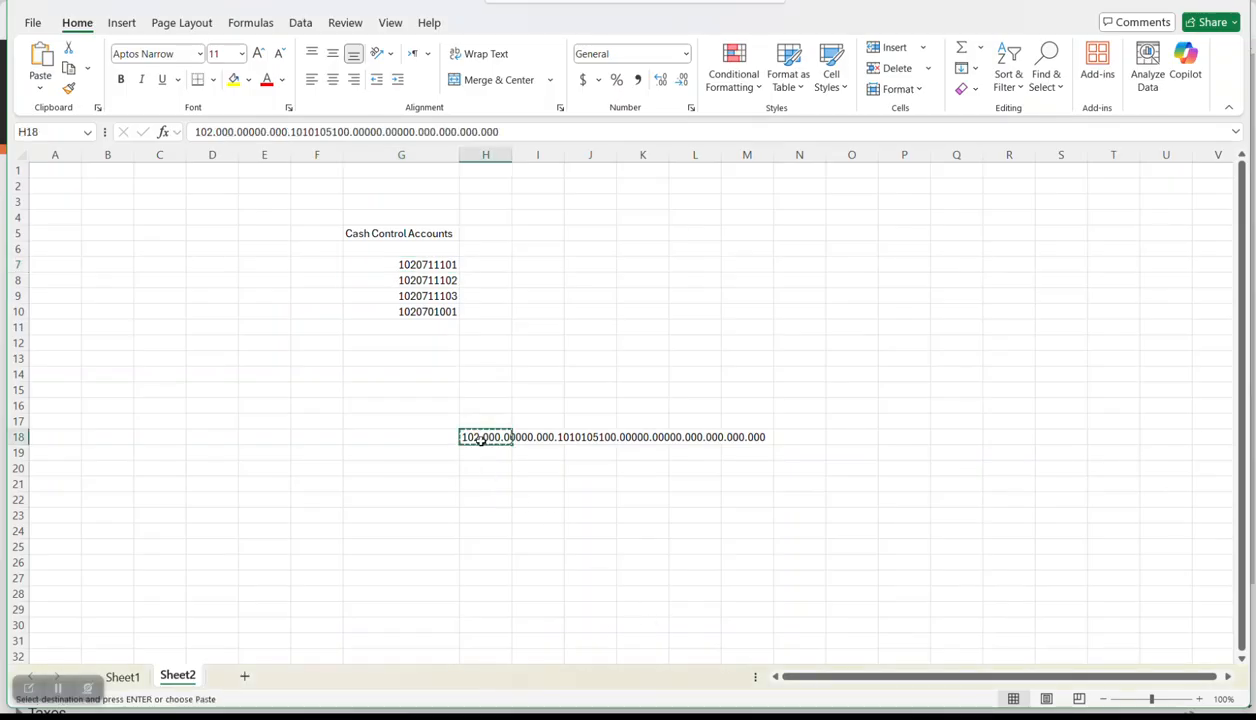
key(alt+Tab)
key(ctrl+v)
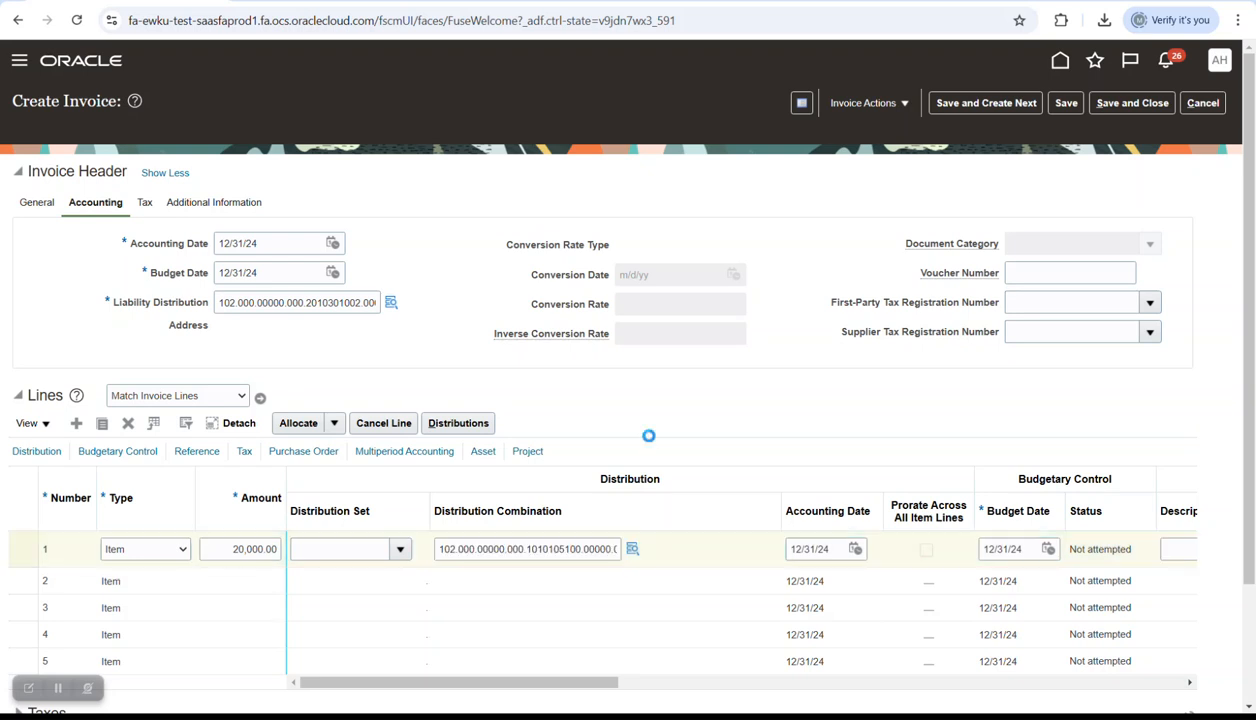
click(1066, 103)
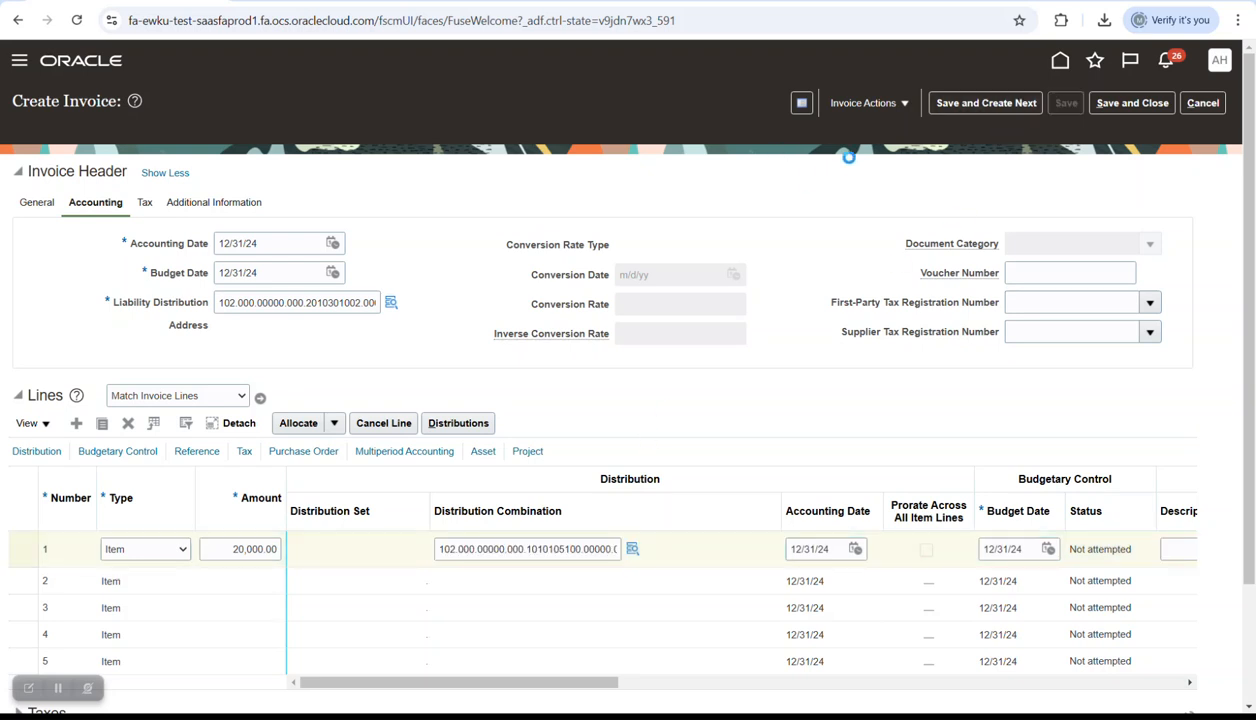
click(855, 106)
- Validate invoice CS Control2 and review its installments without changes
click(868, 203)
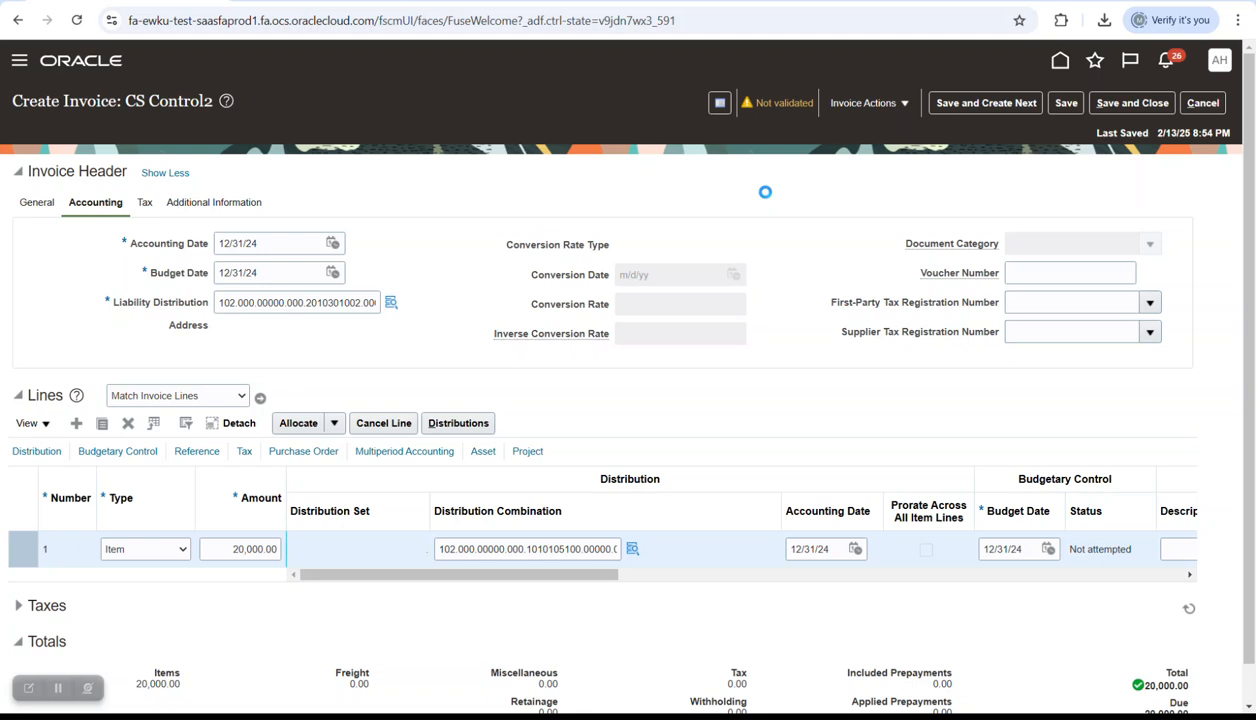
click(841, 106)
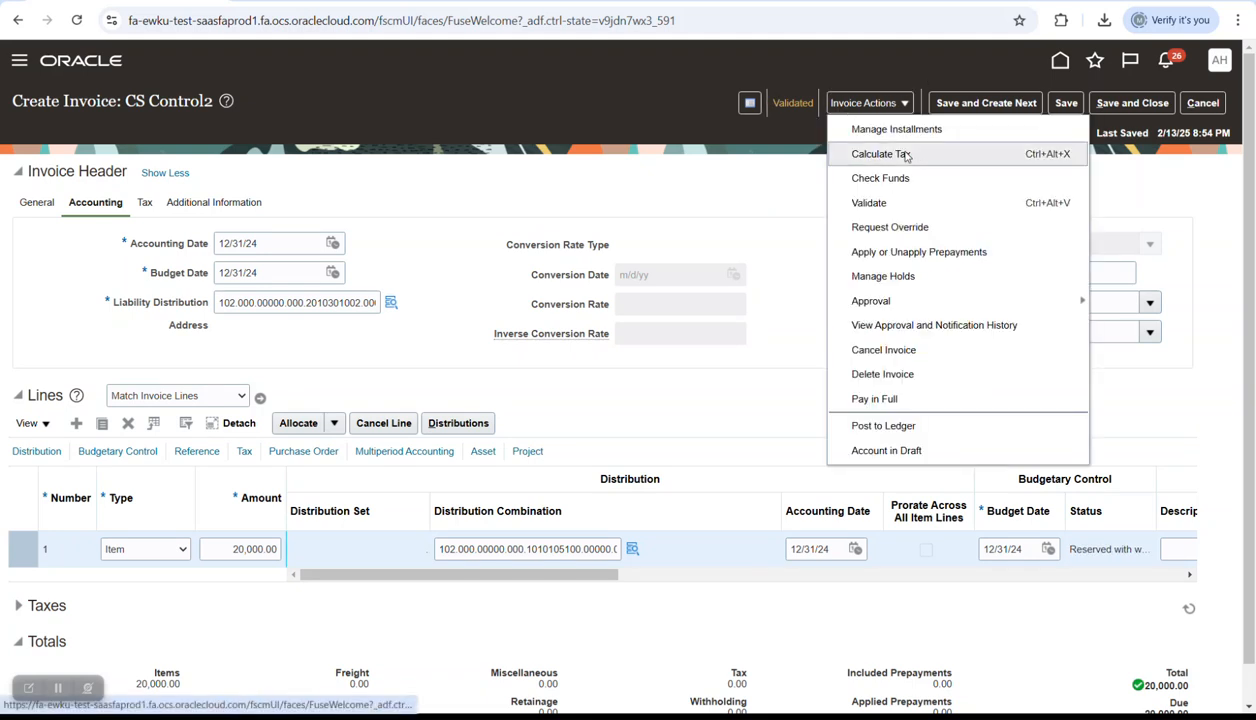
click(900, 130)
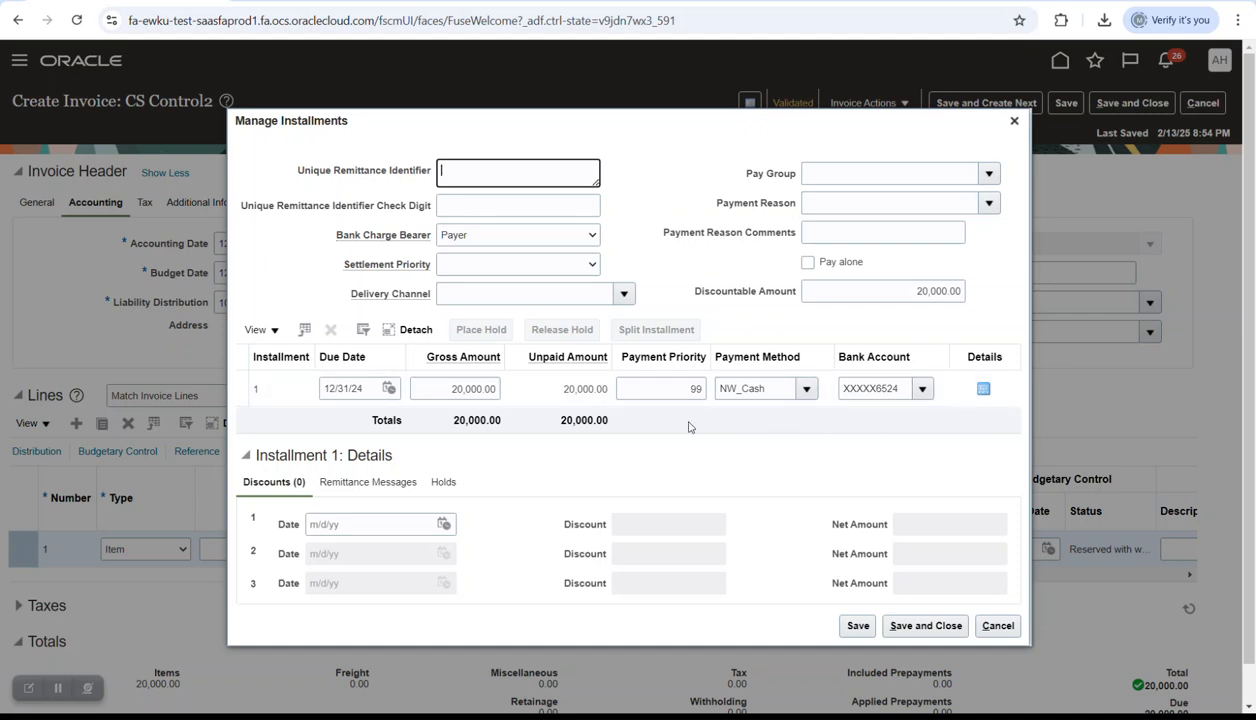
click(1014, 121)
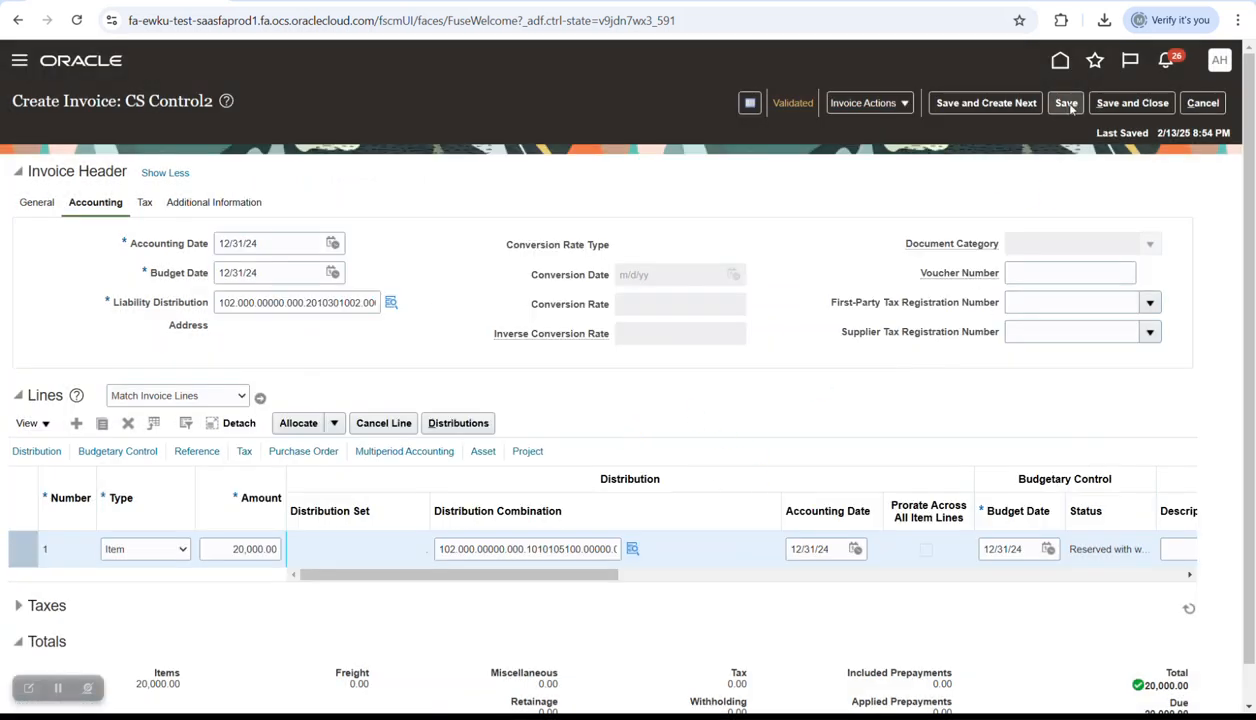
- Post the invoice to the ledger and acknowledge the accounting completed message
click(907, 105)
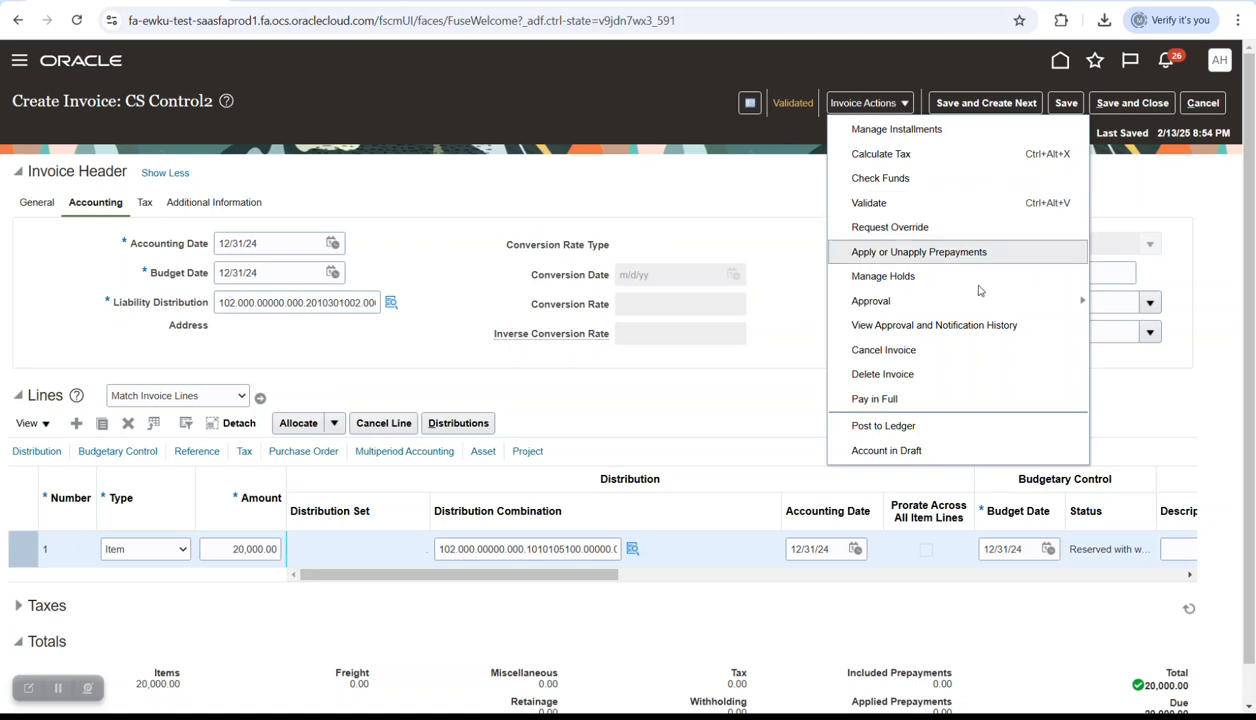
click(882, 425)
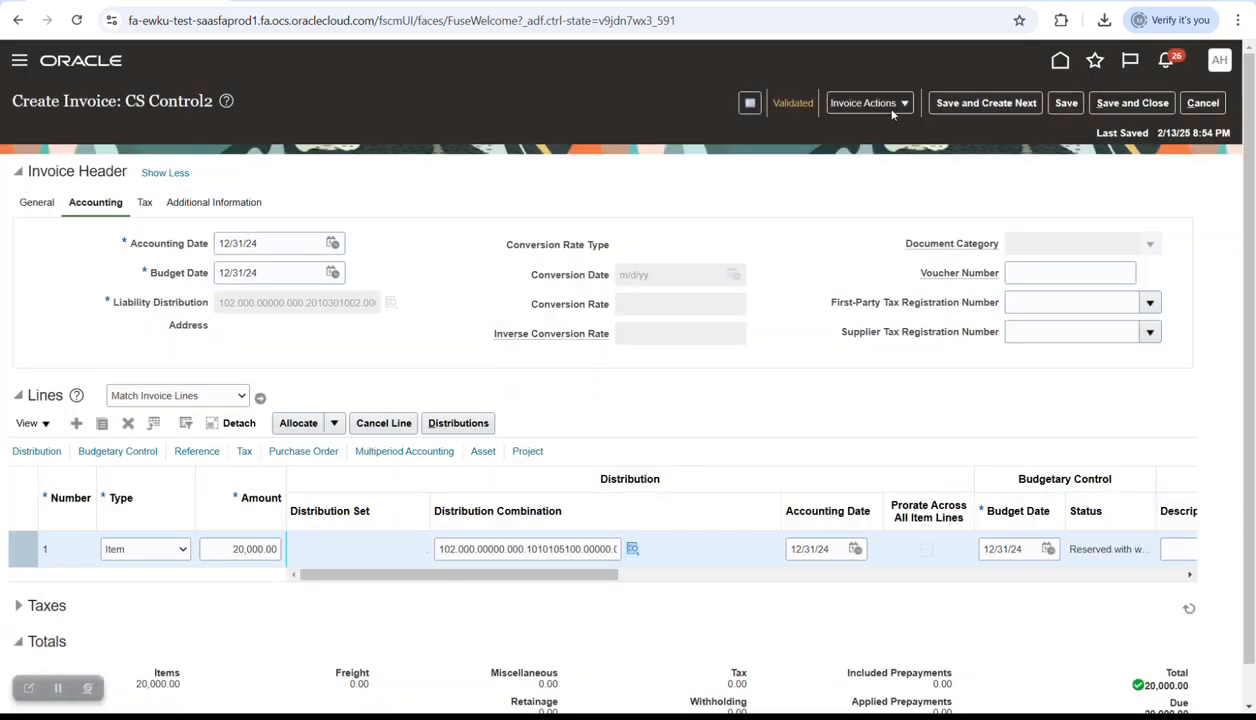
click(890, 109)
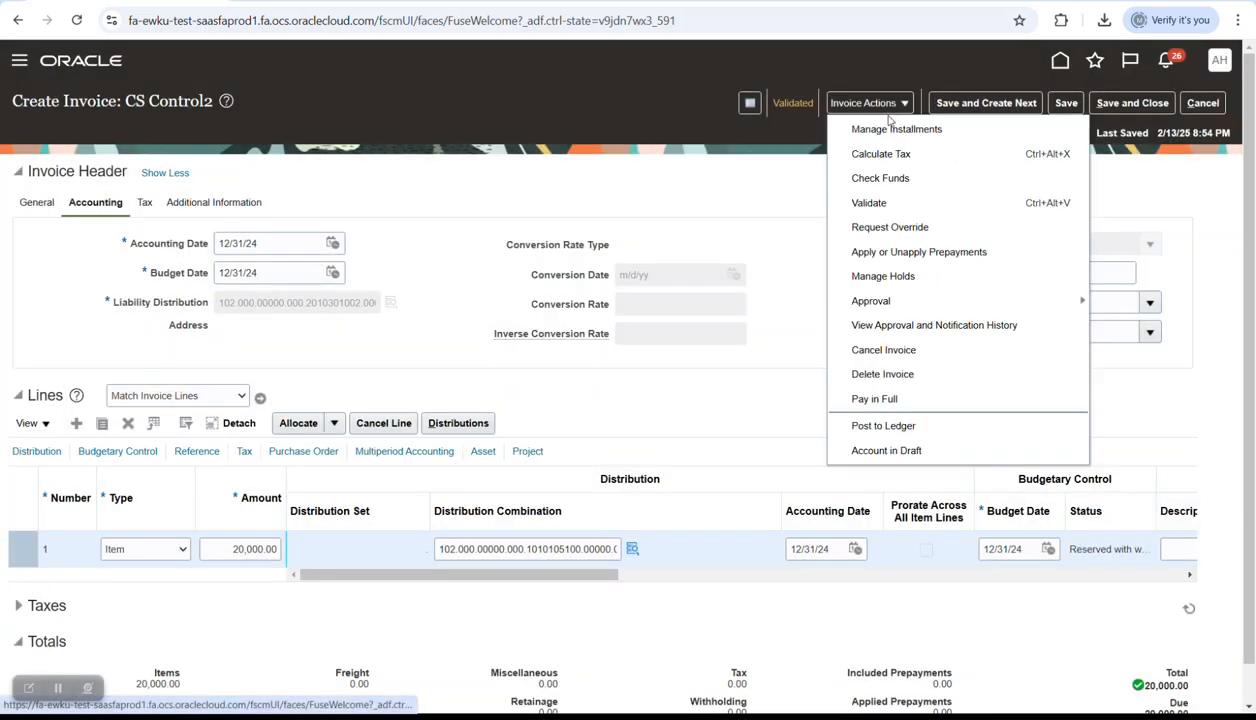
- Try paying CS Control2 in full with profile GB Check, then cancel after the closed-period error
click(797, 239)
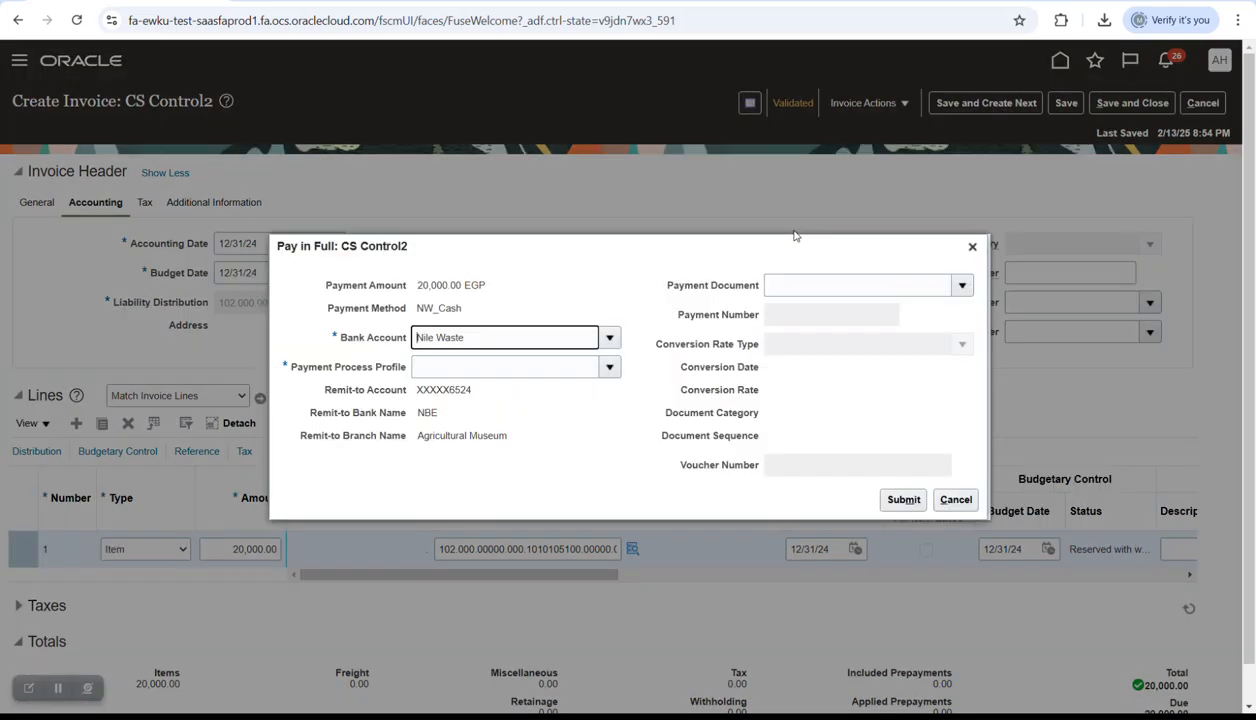
click(609, 367)
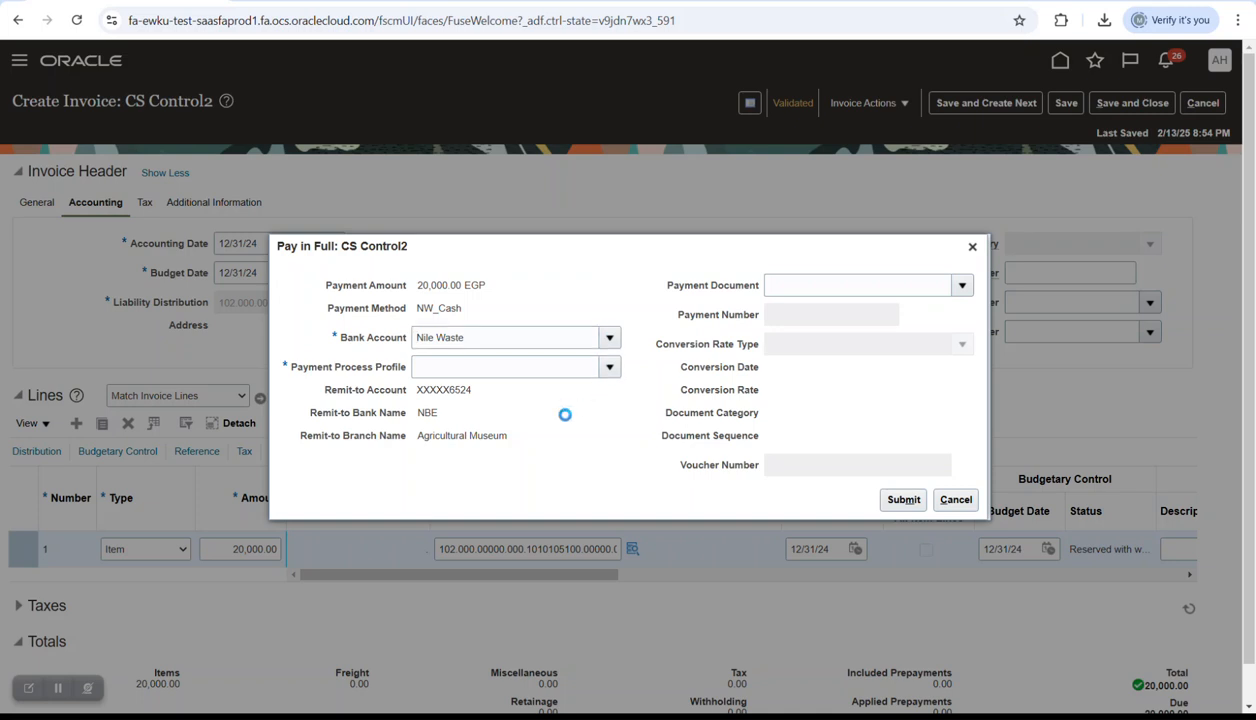
click(450, 392)
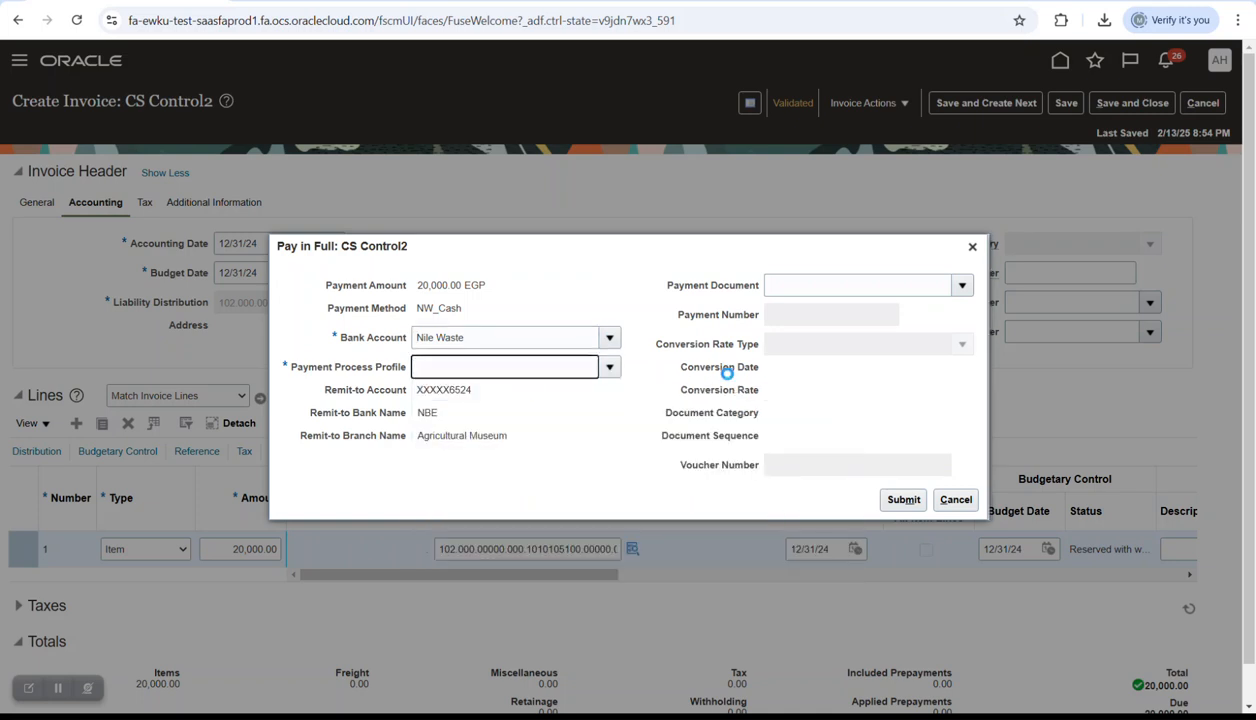
click(609, 368)
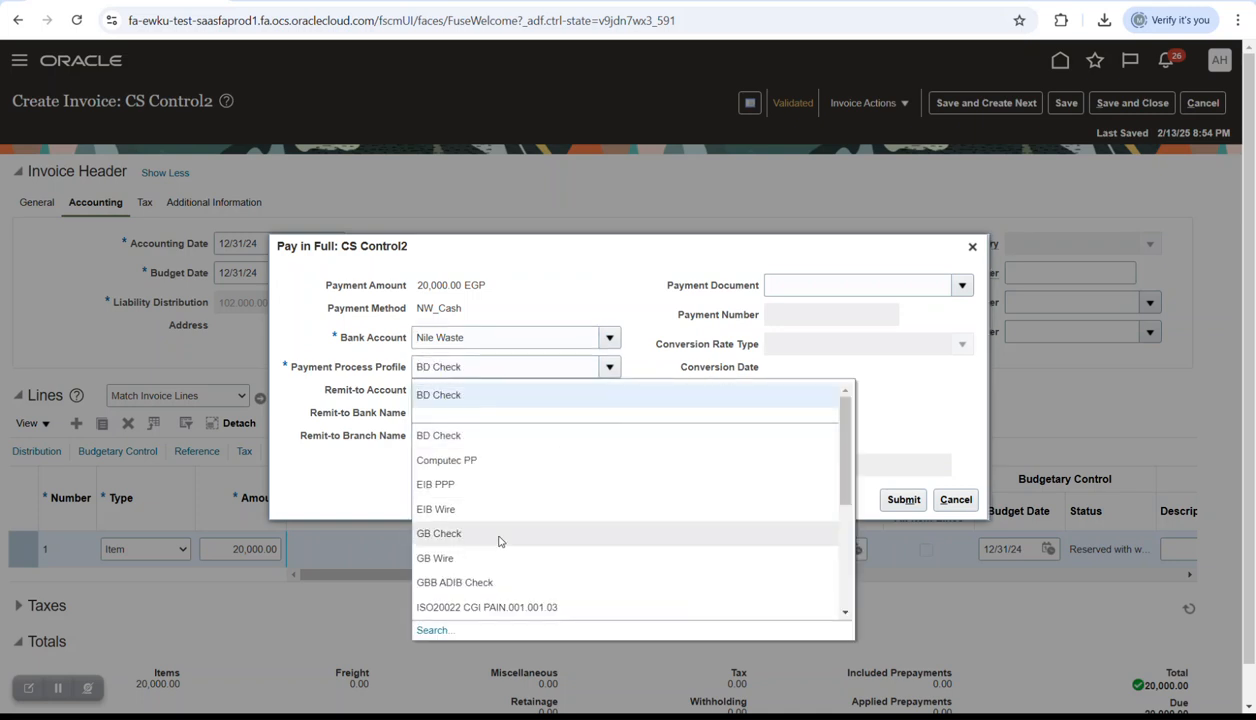
click(492, 535)
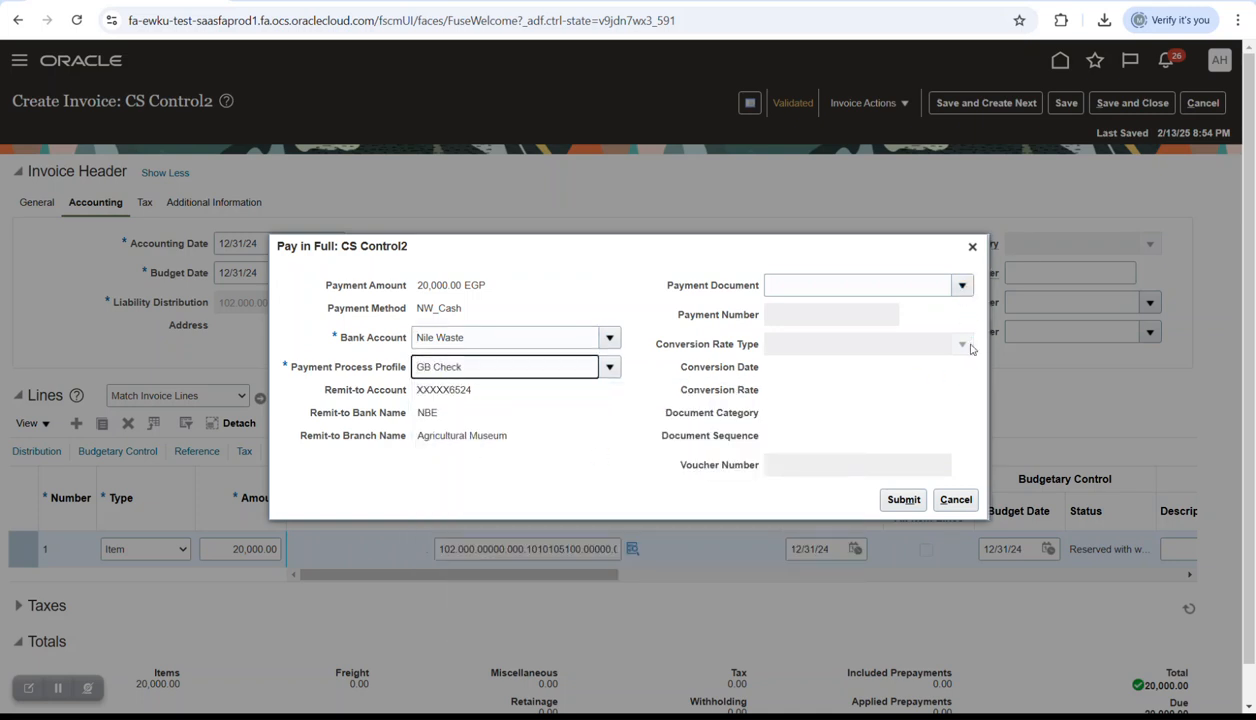
click(900, 500)
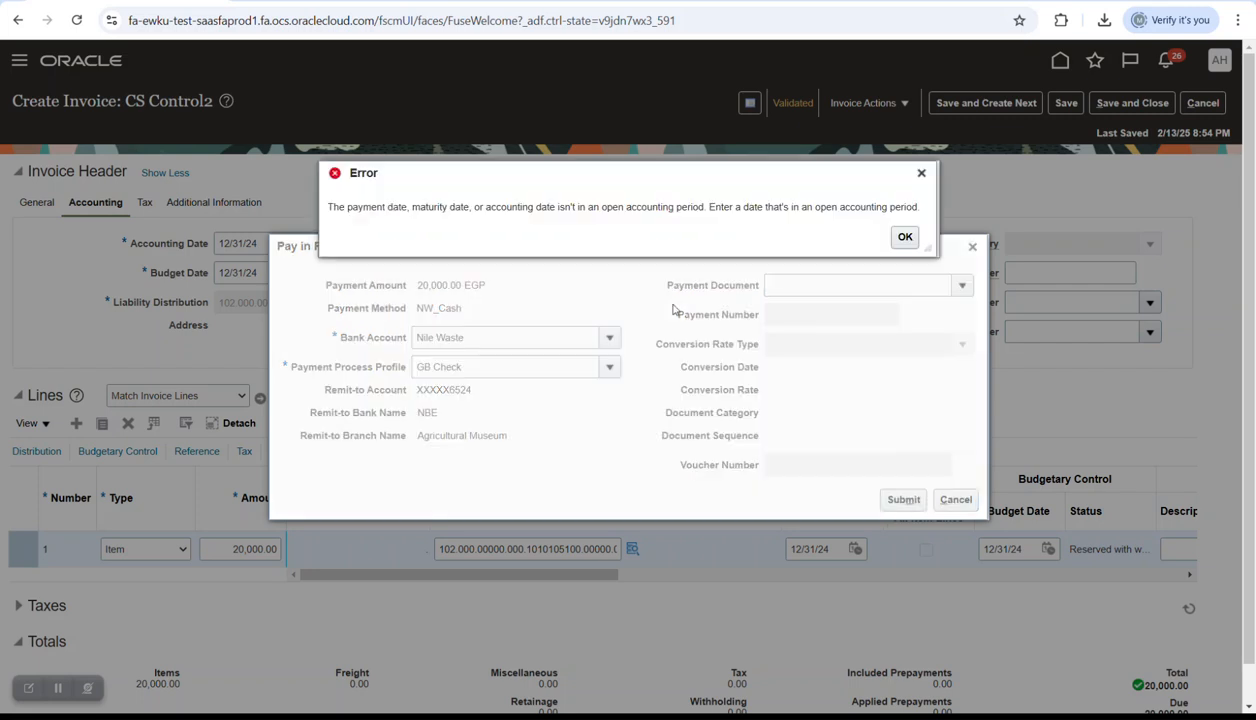
click(889, 235)
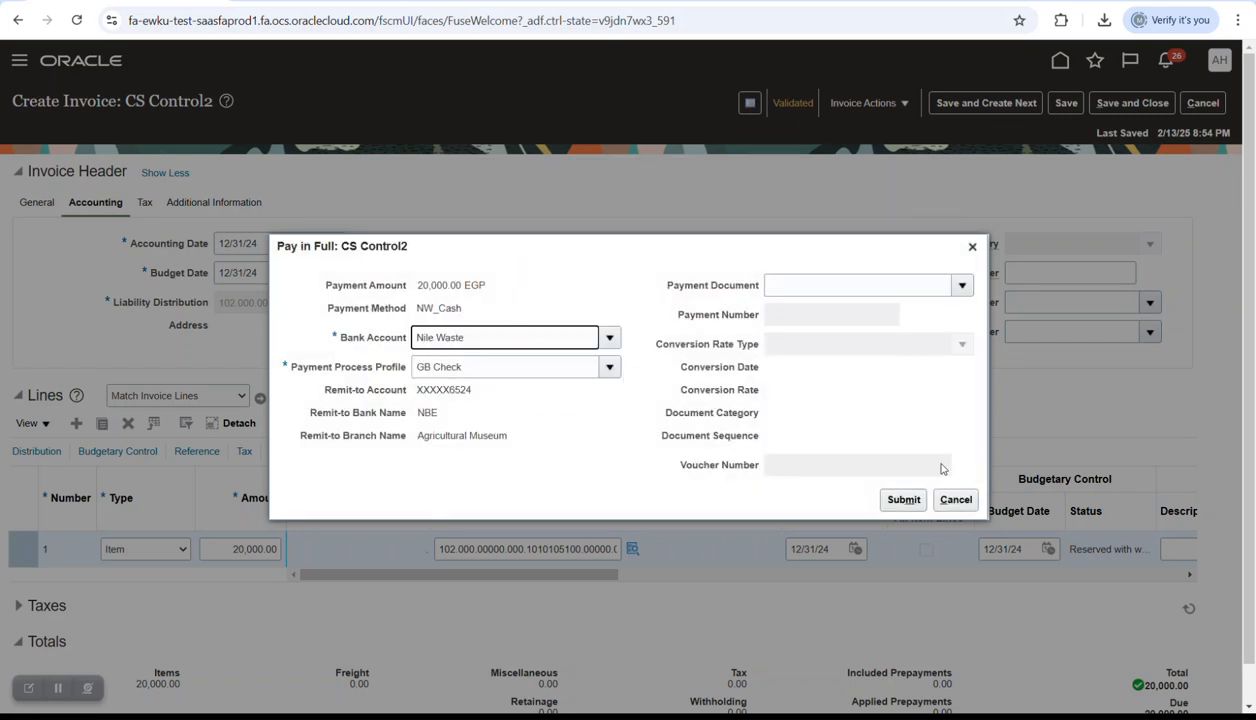
click(955, 500)
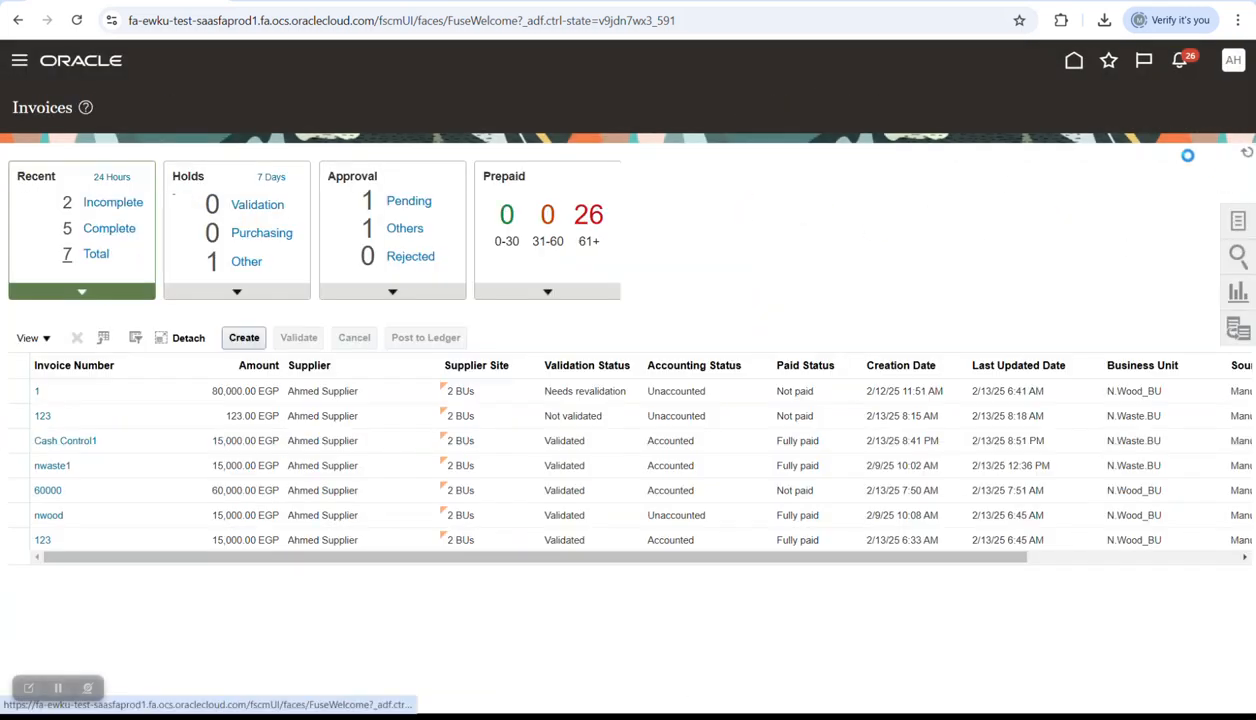
- From the home page, start a new payment and enter the business unit and supplier
click(1074, 61)
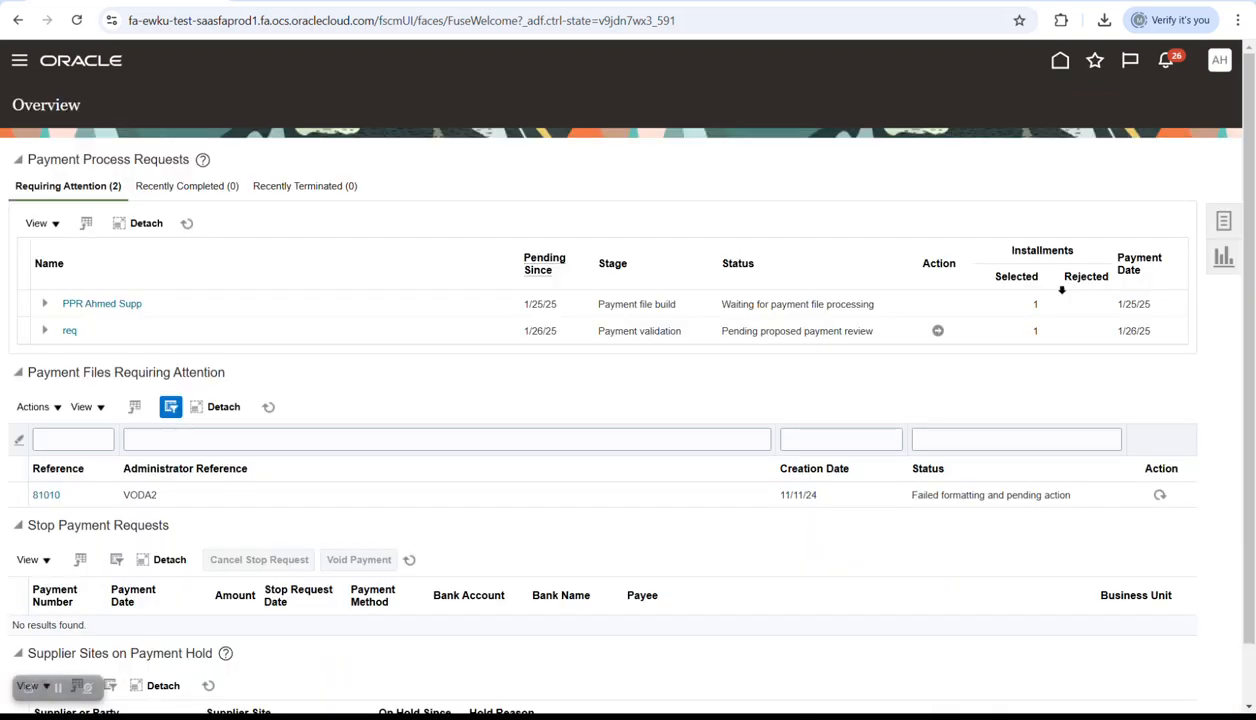
click(1223, 221)
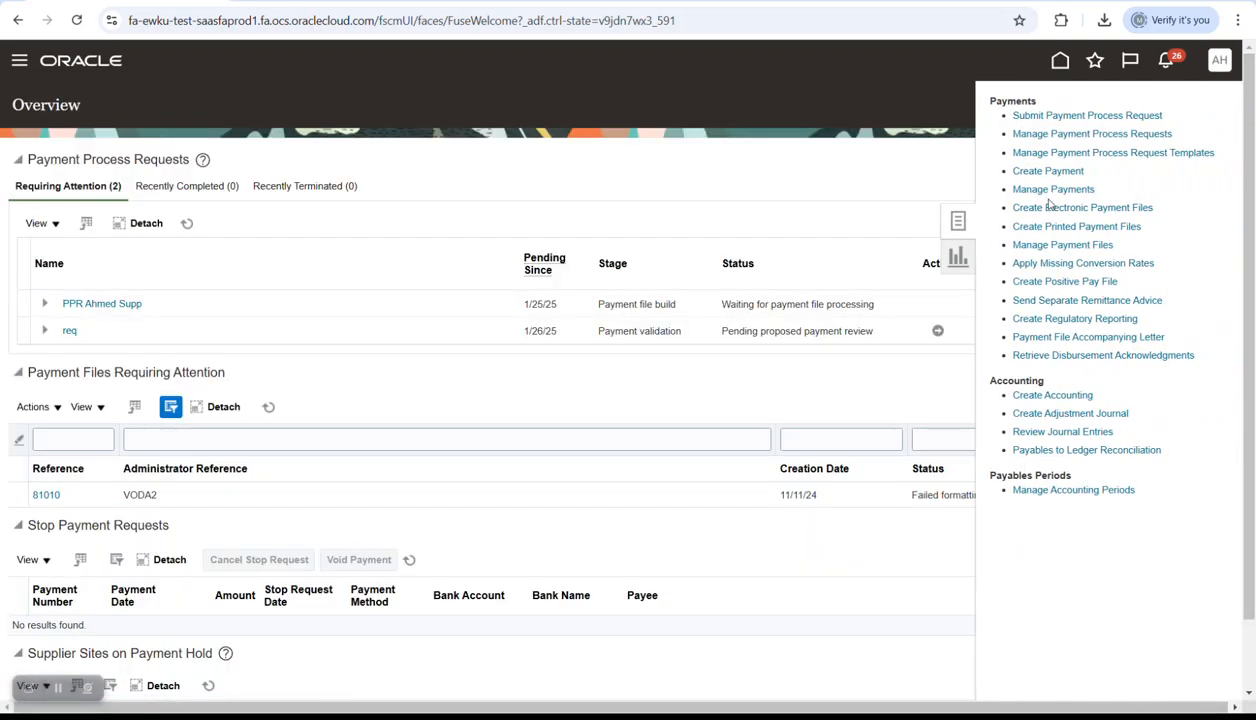
click(1022, 172)
click(498, 201)
click(496, 270)
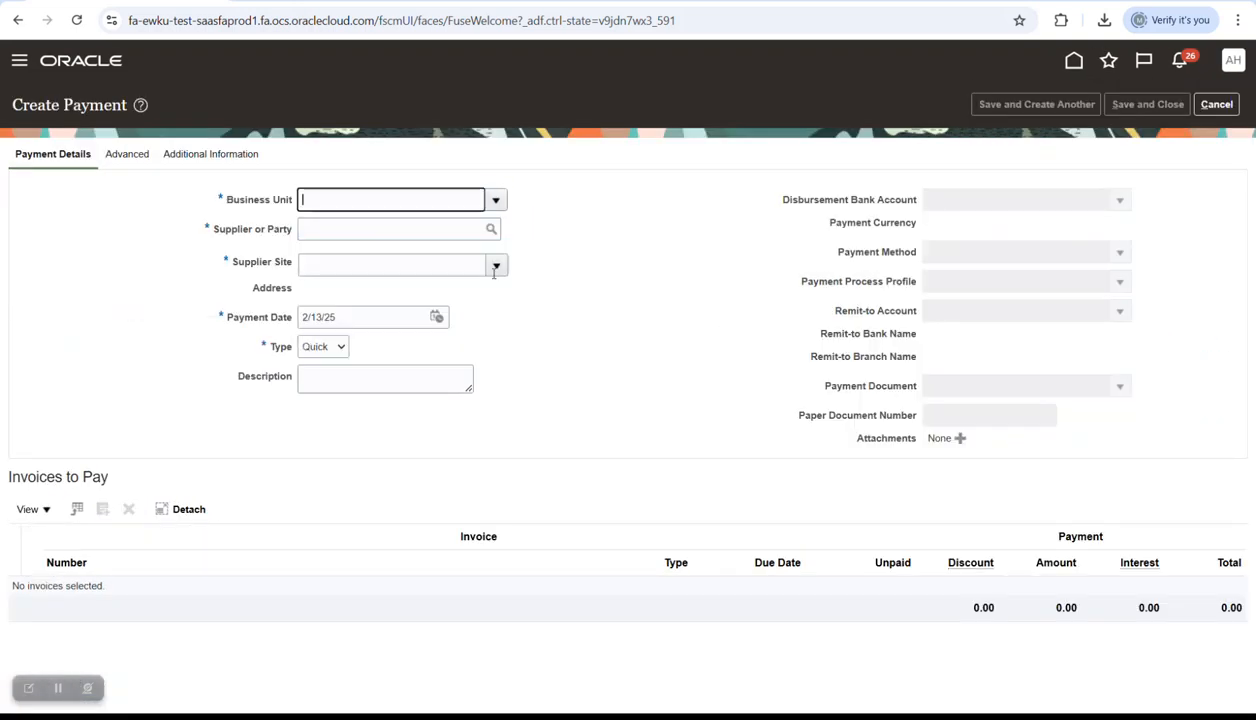
click(434, 233)
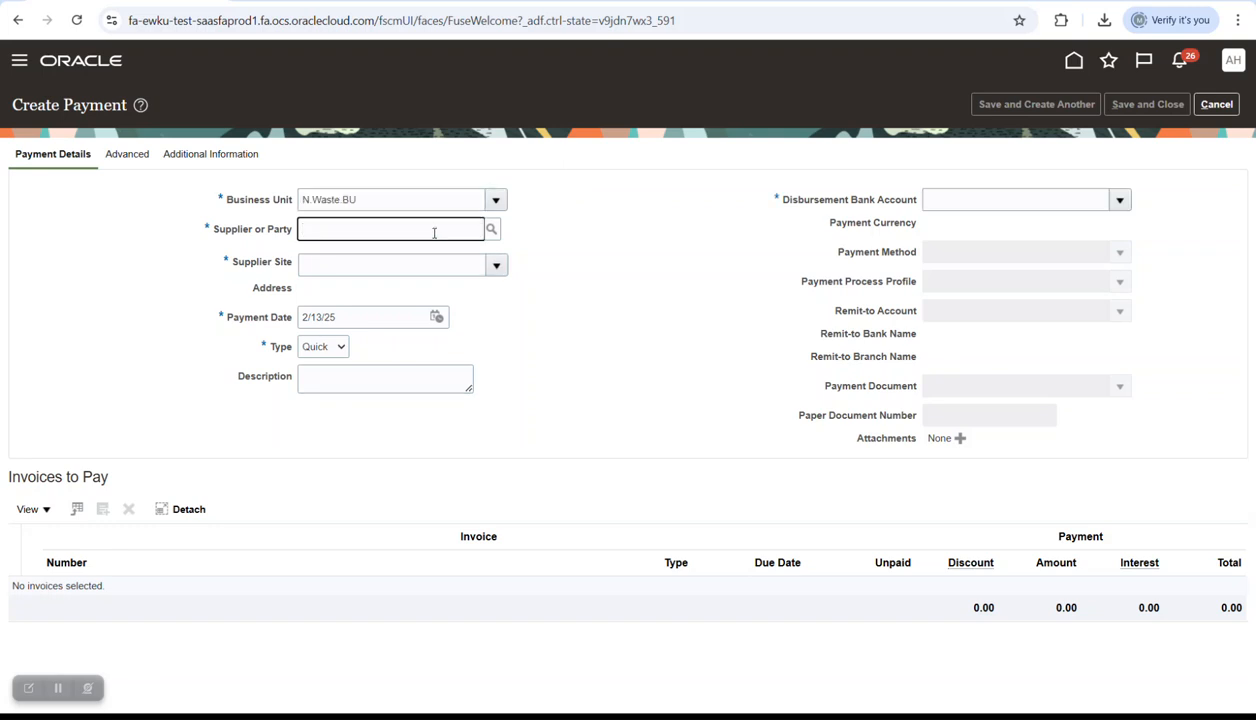
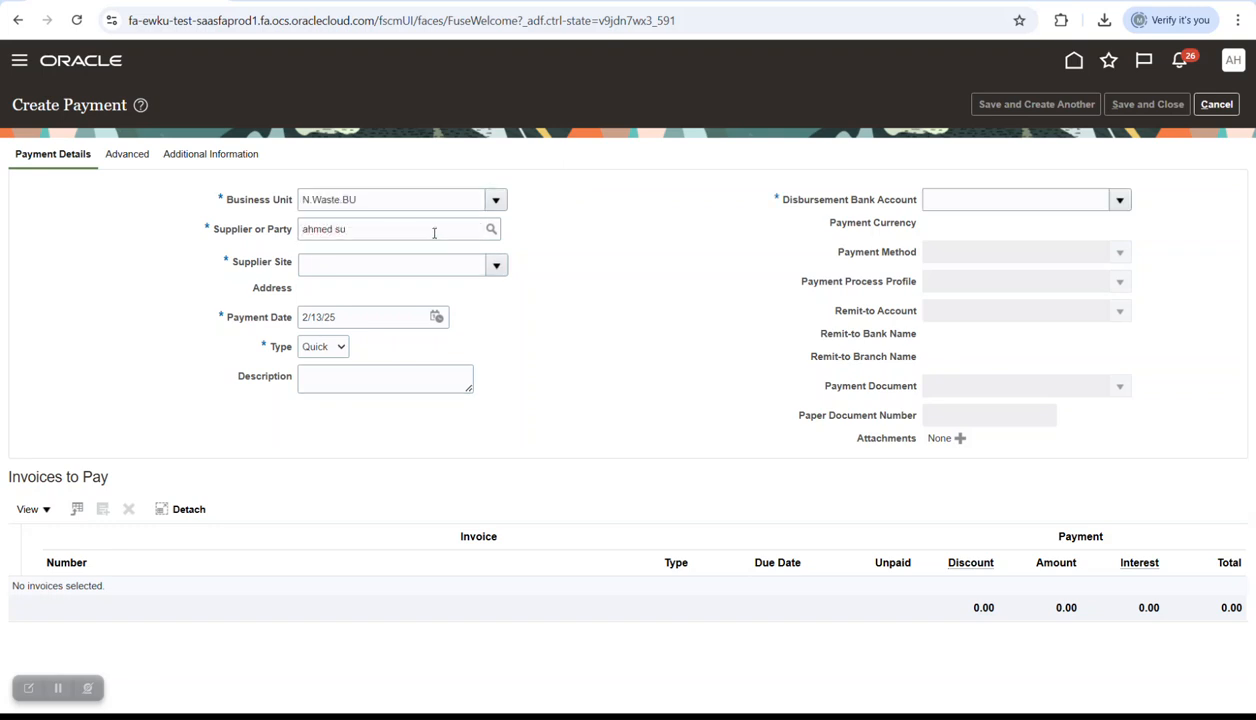
key(Tab)
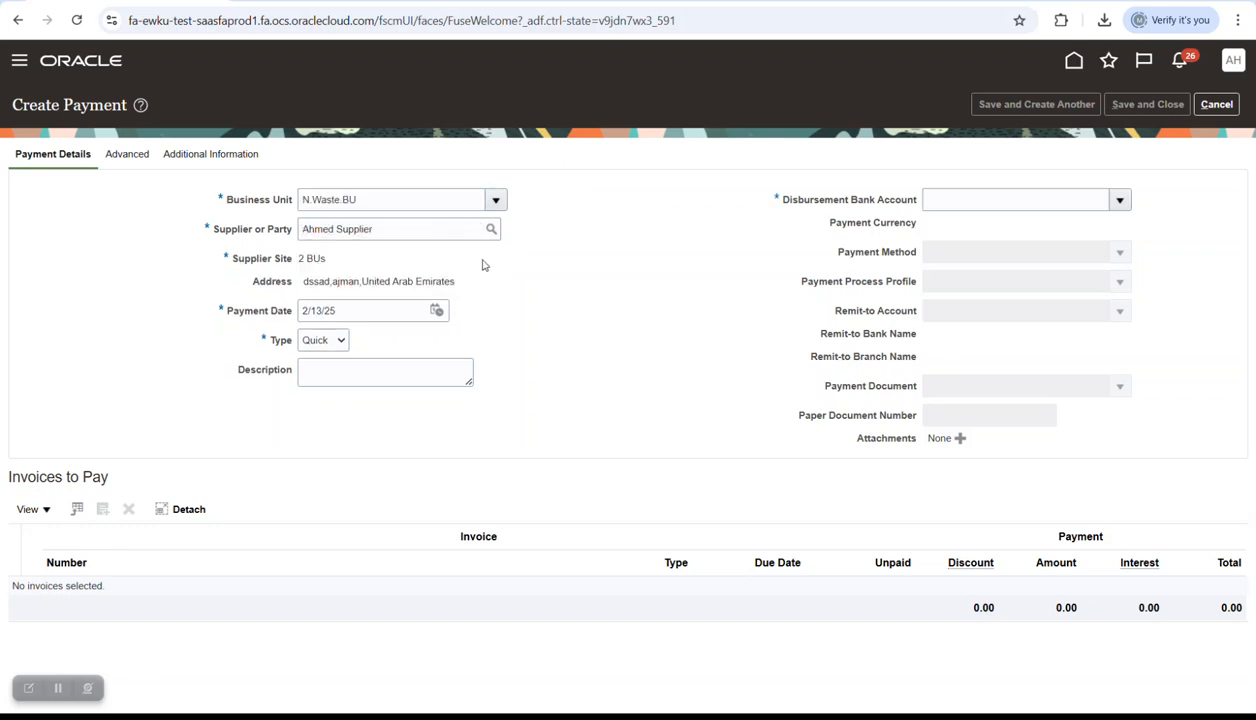
- Date the payment 12/31/24, fill in bank account Nile Waste, and choose profile GB Check
click(437, 311)
click(609, 338)
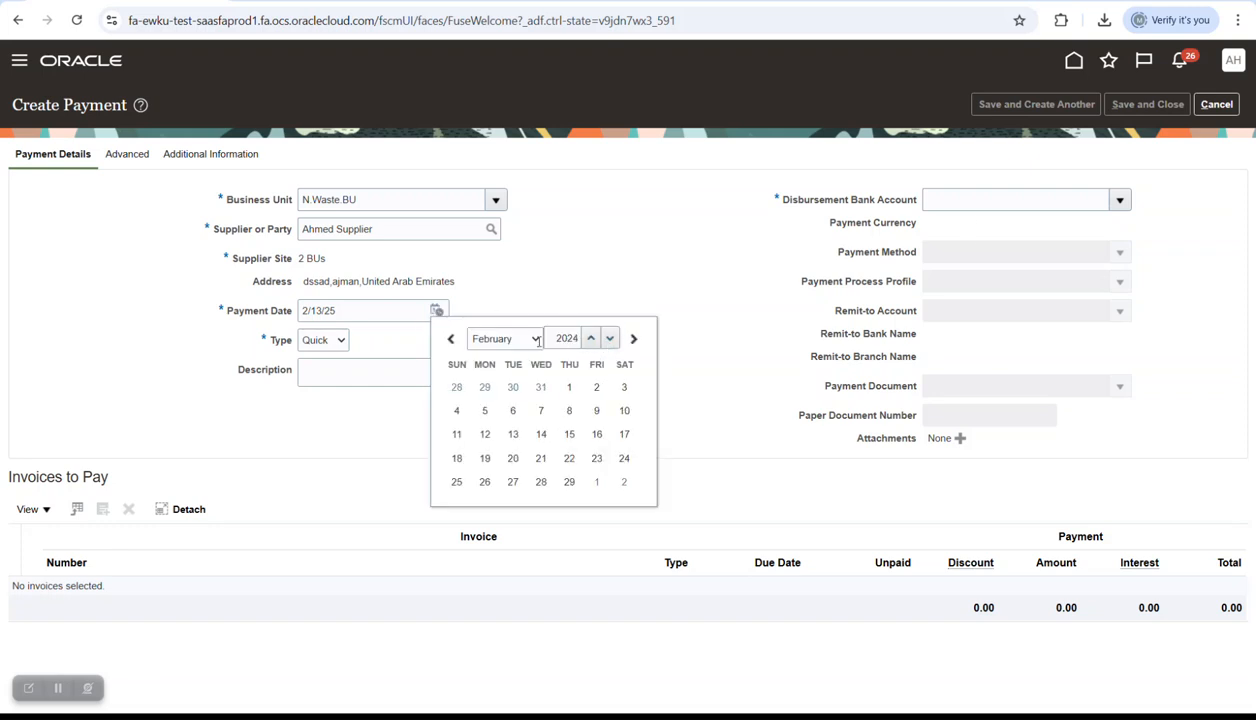
click(536, 340)
click(503, 578)
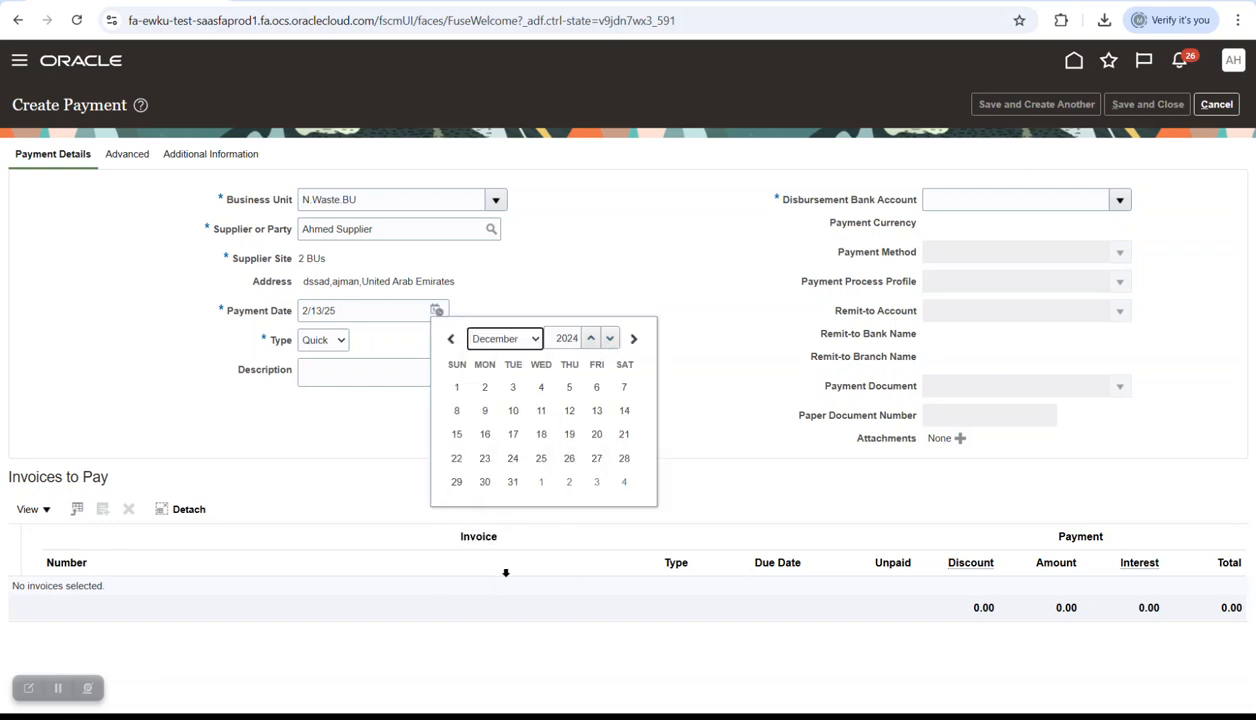
click(512, 482)
click(1098, 205)
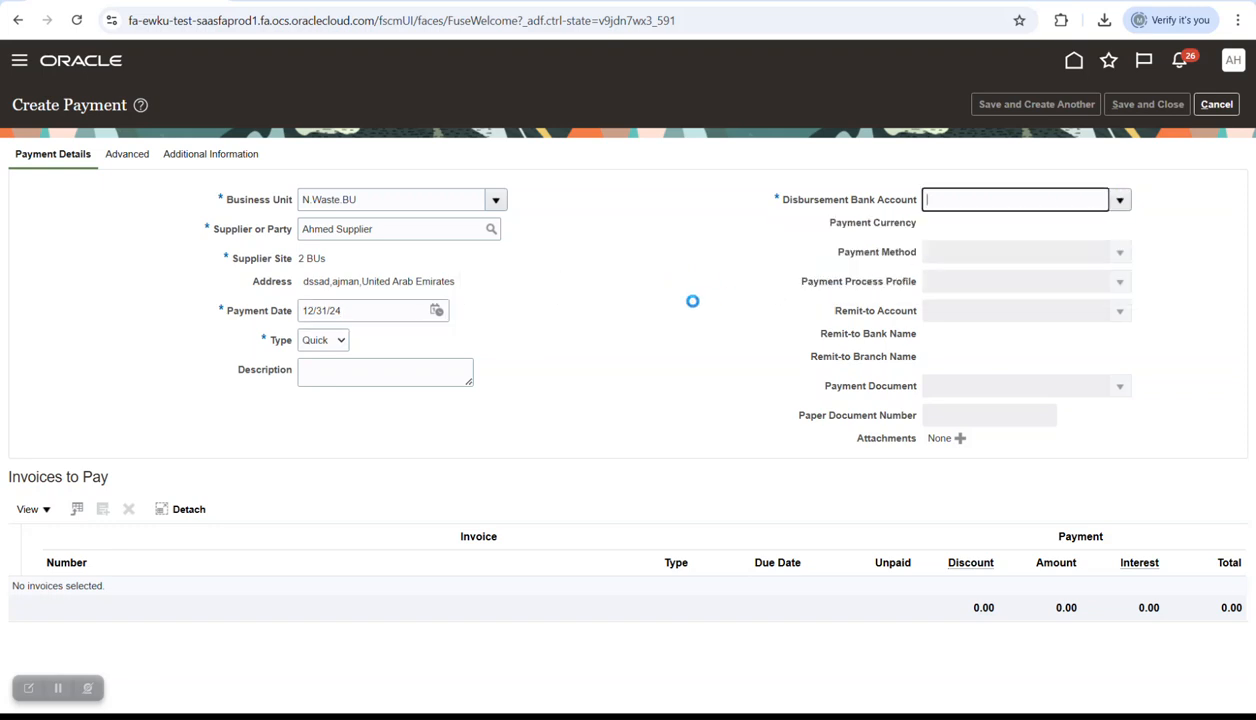
click(1119, 288)
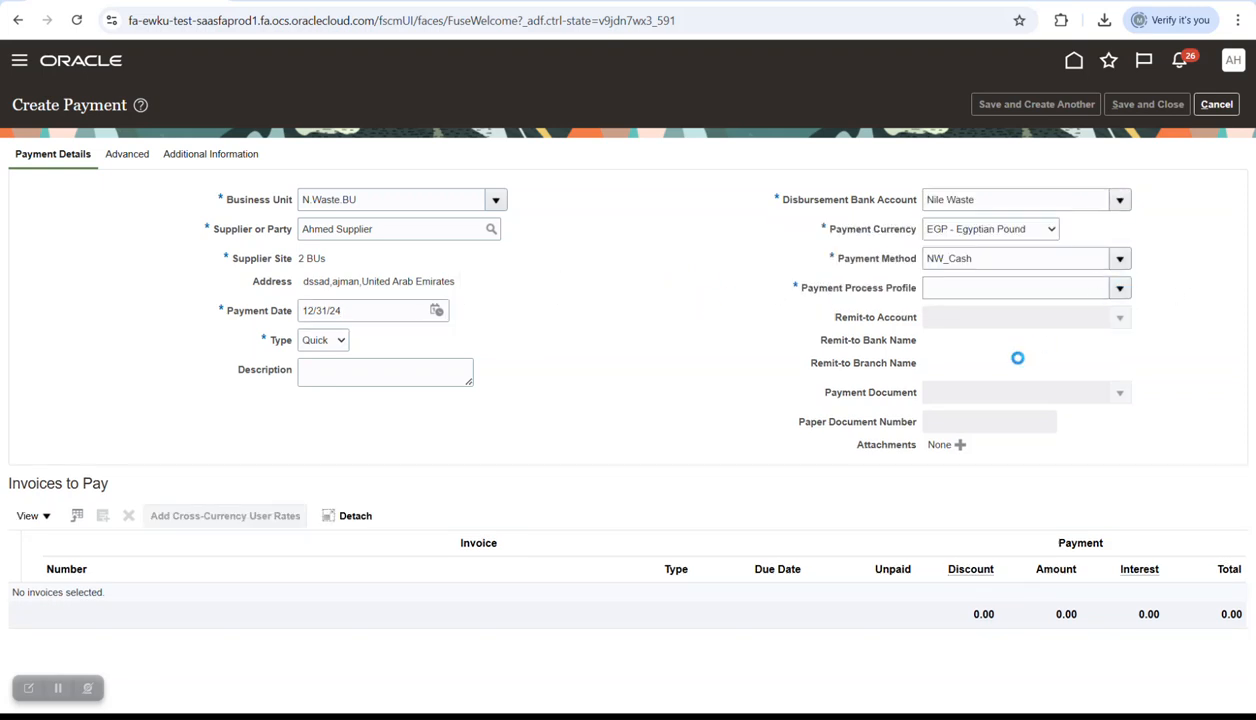
click(753, 317)
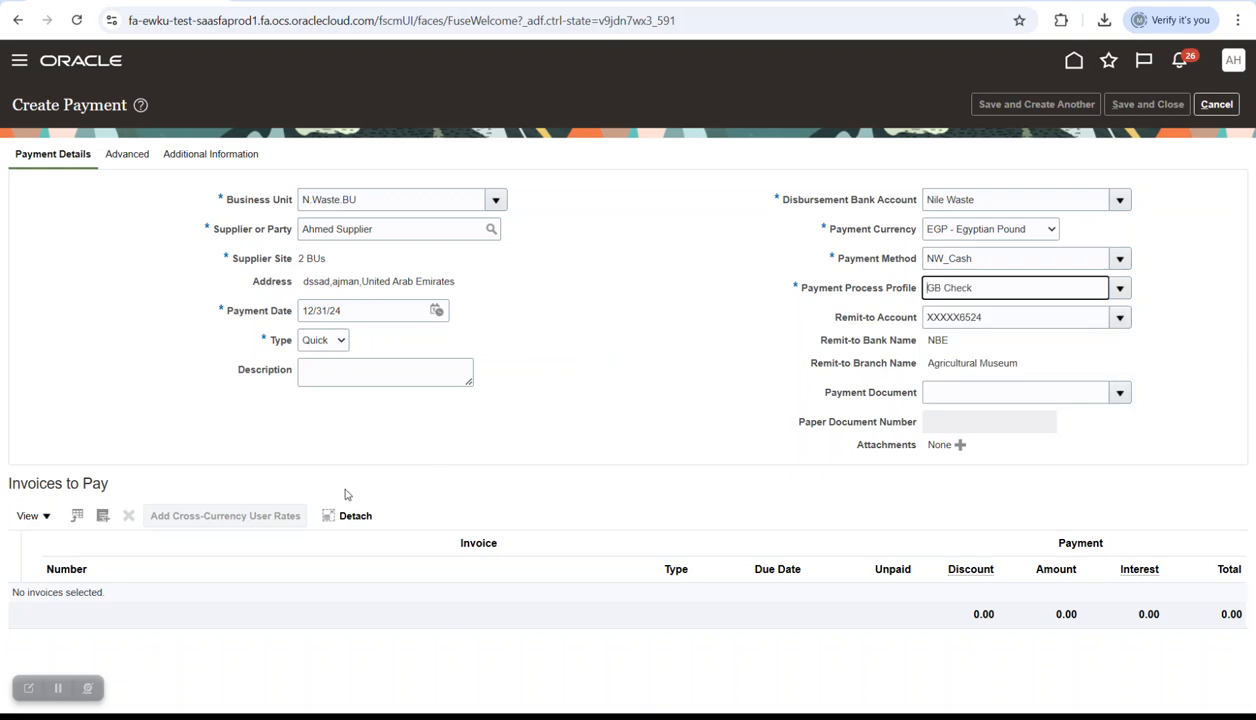
- Add invoice CS Control2 to the payment and save and close it
click(102, 516)
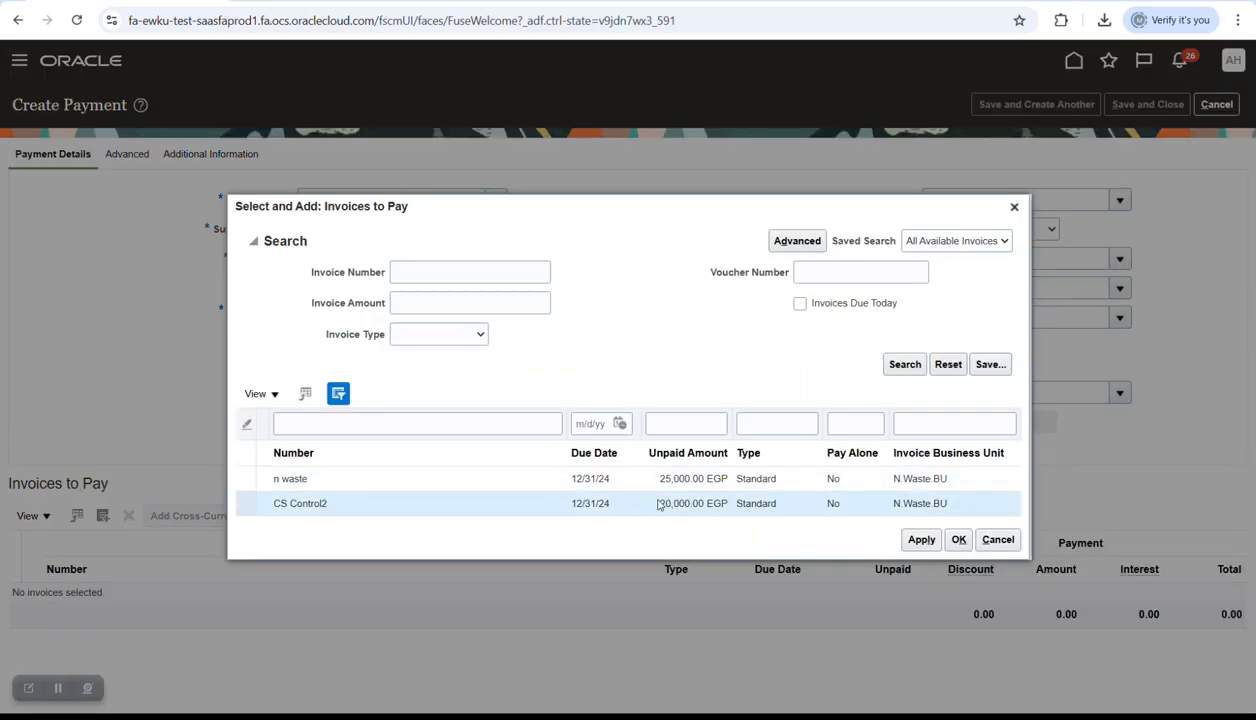
click(958, 539)
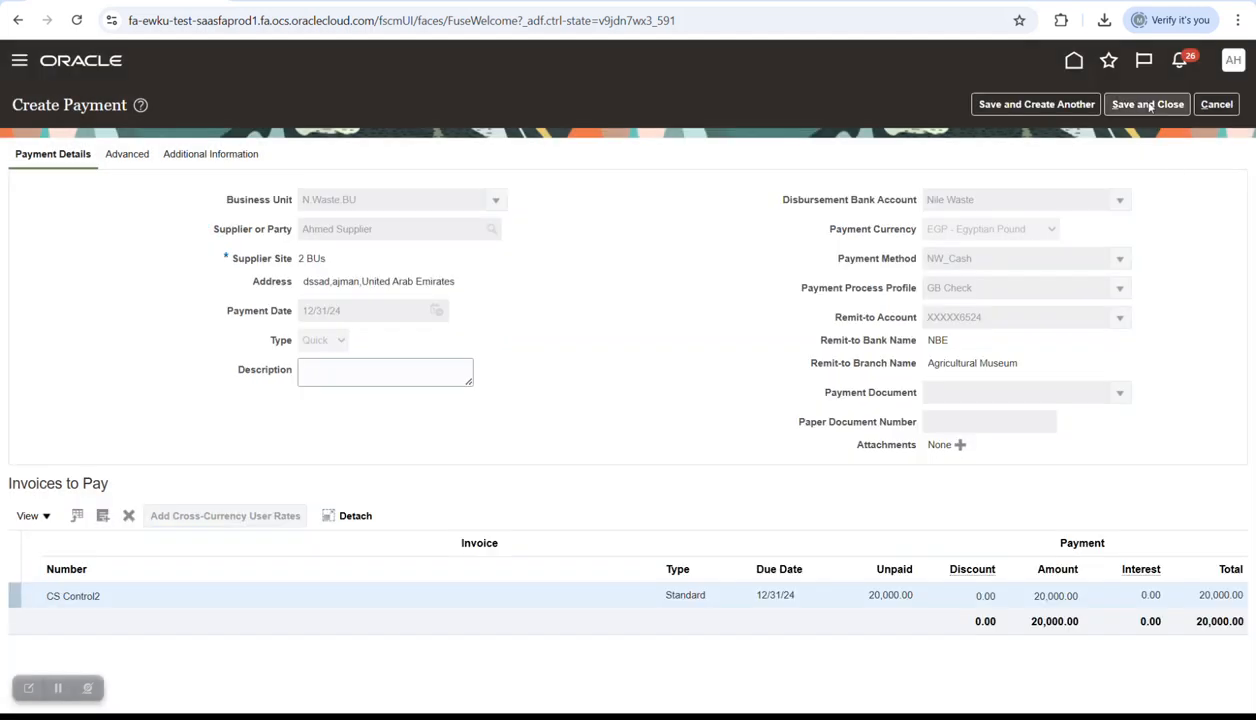
click(1148, 105)
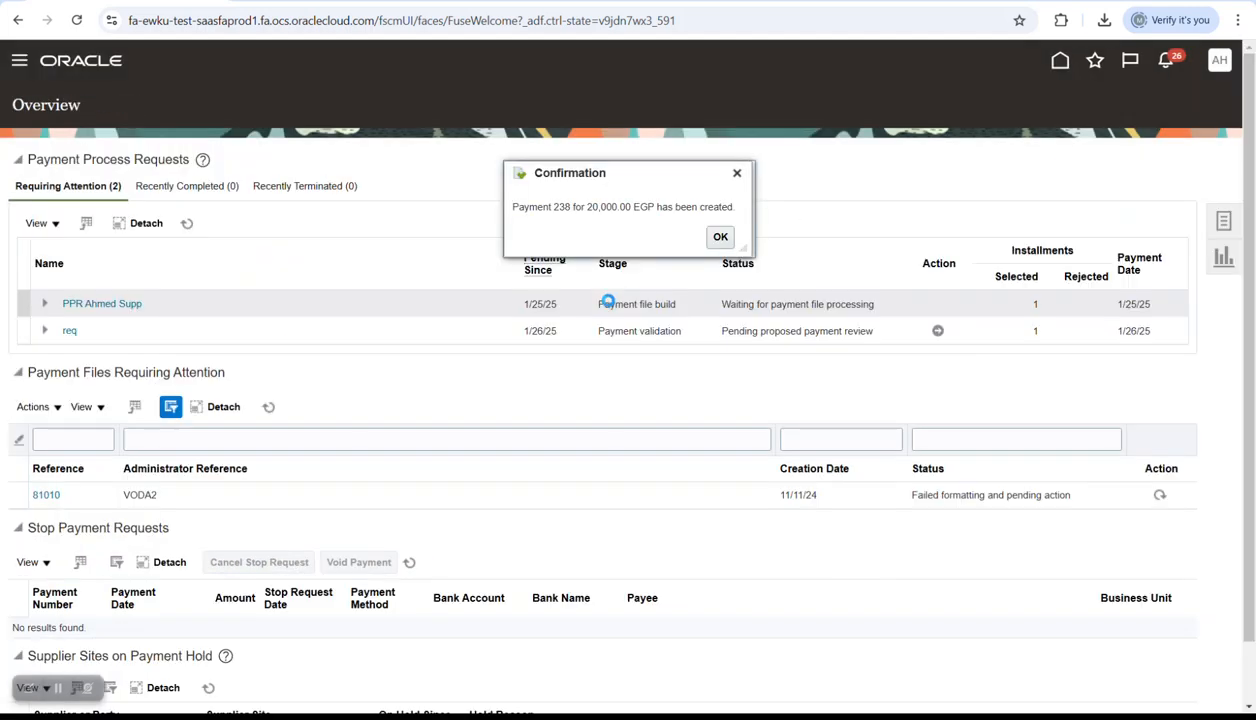
- Copy the new payment number 238 and dismiss the confirmation
double_click(562, 206)
right_click(562, 206)
click(574, 224)
click(720, 236)
- Find and open payment 238, showing its funds reservation warning and distribution account segments
click(1223, 221)
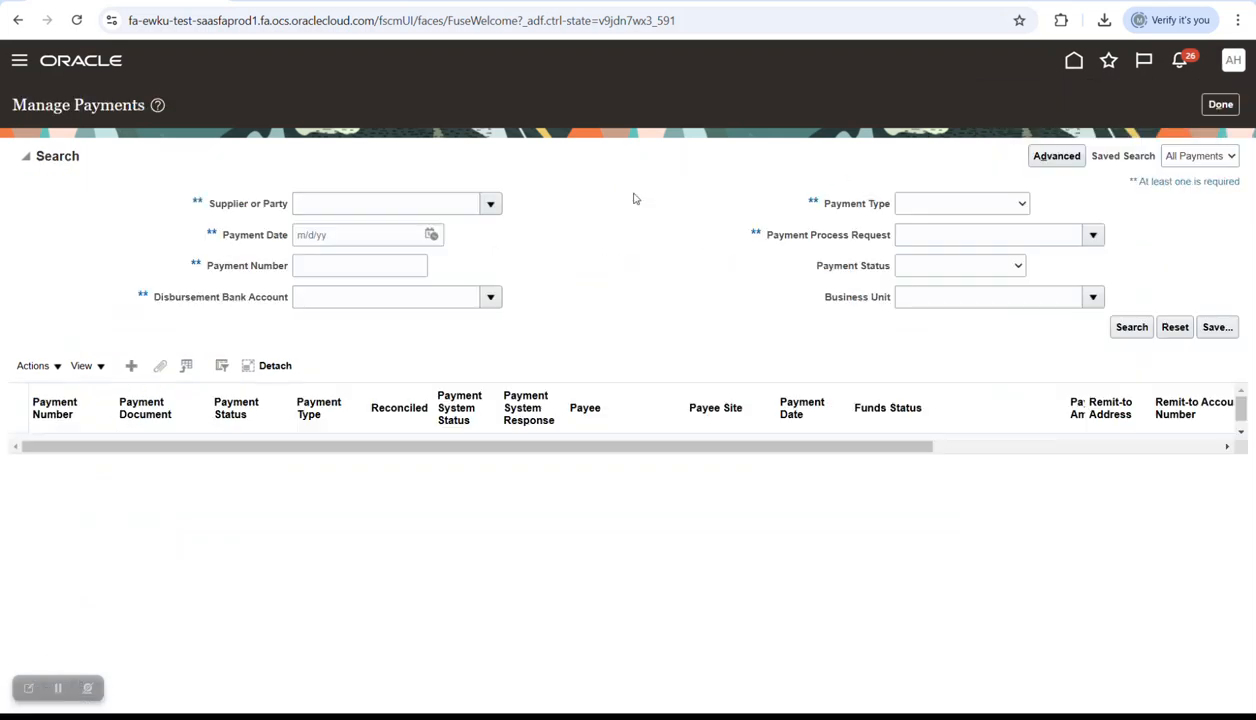
click(342, 266)
key(Return)
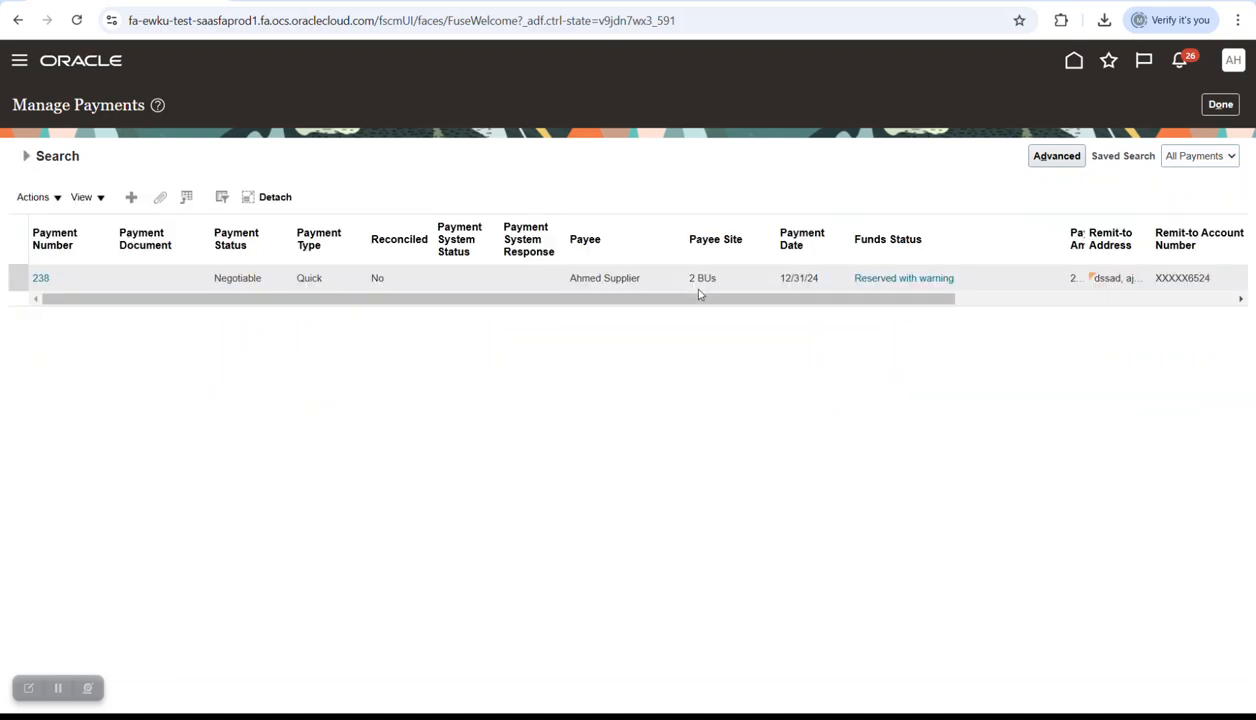
click(40, 278)
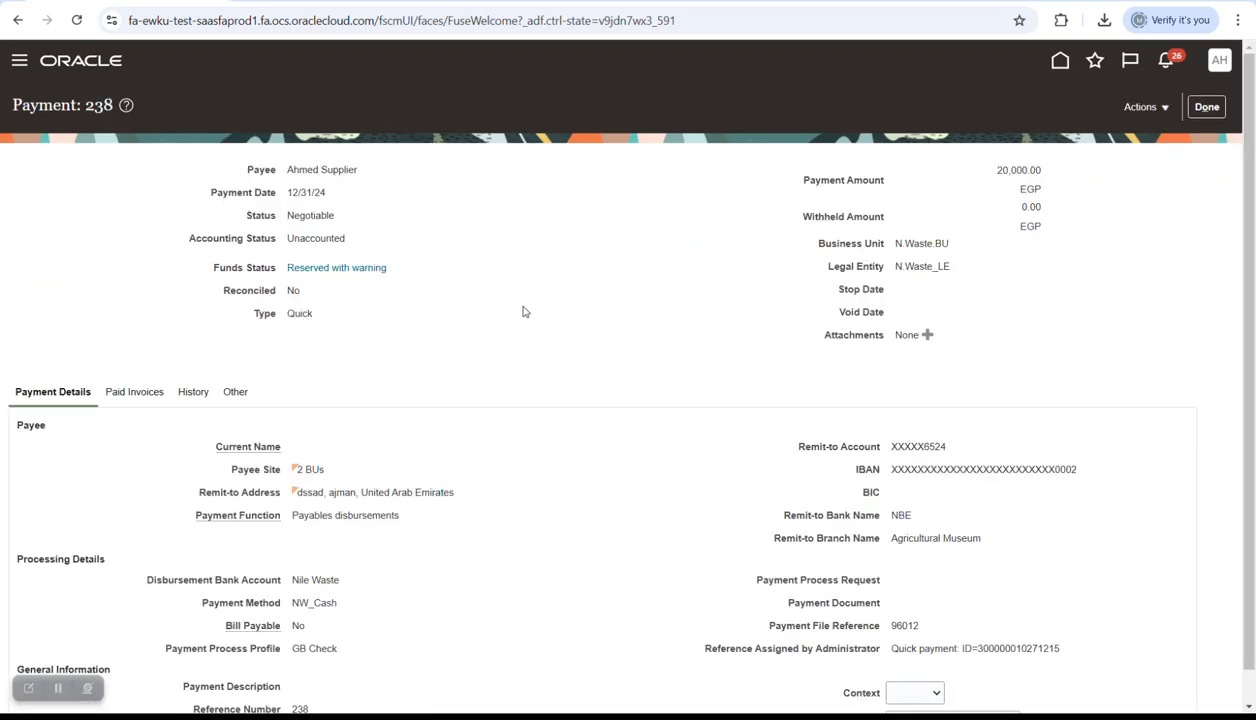
scroll(522, 312, down, 1)
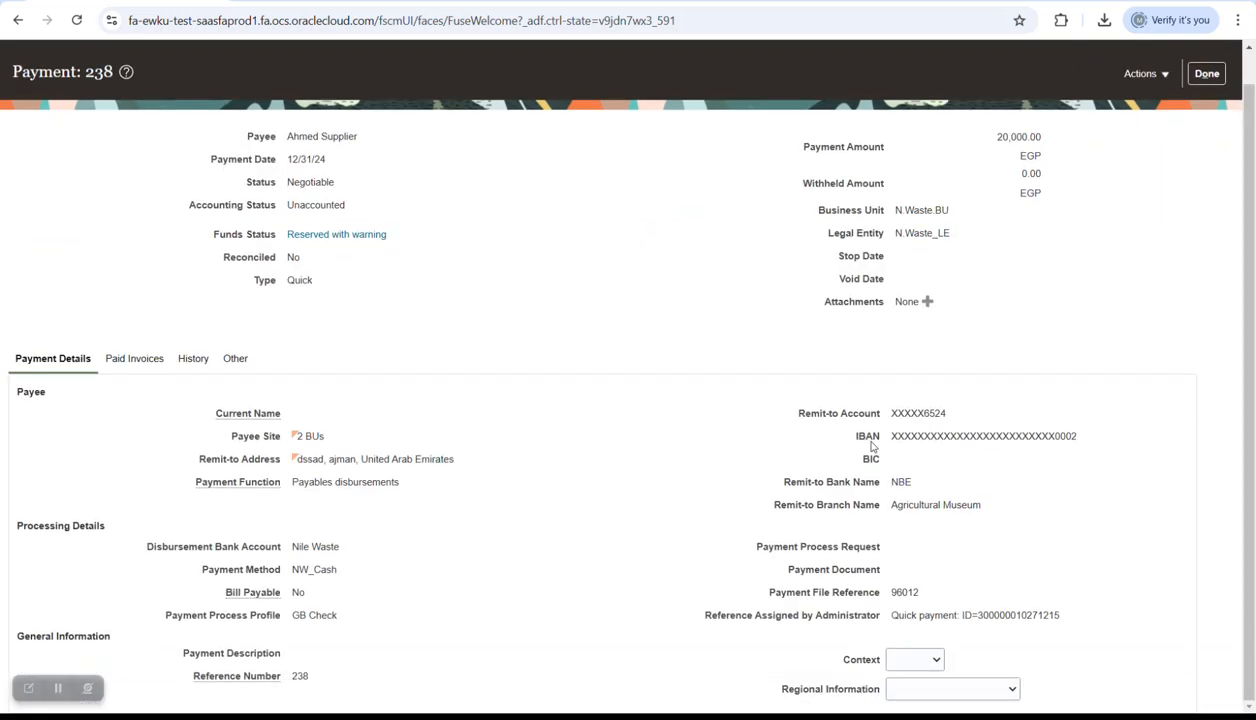
click(322, 237)
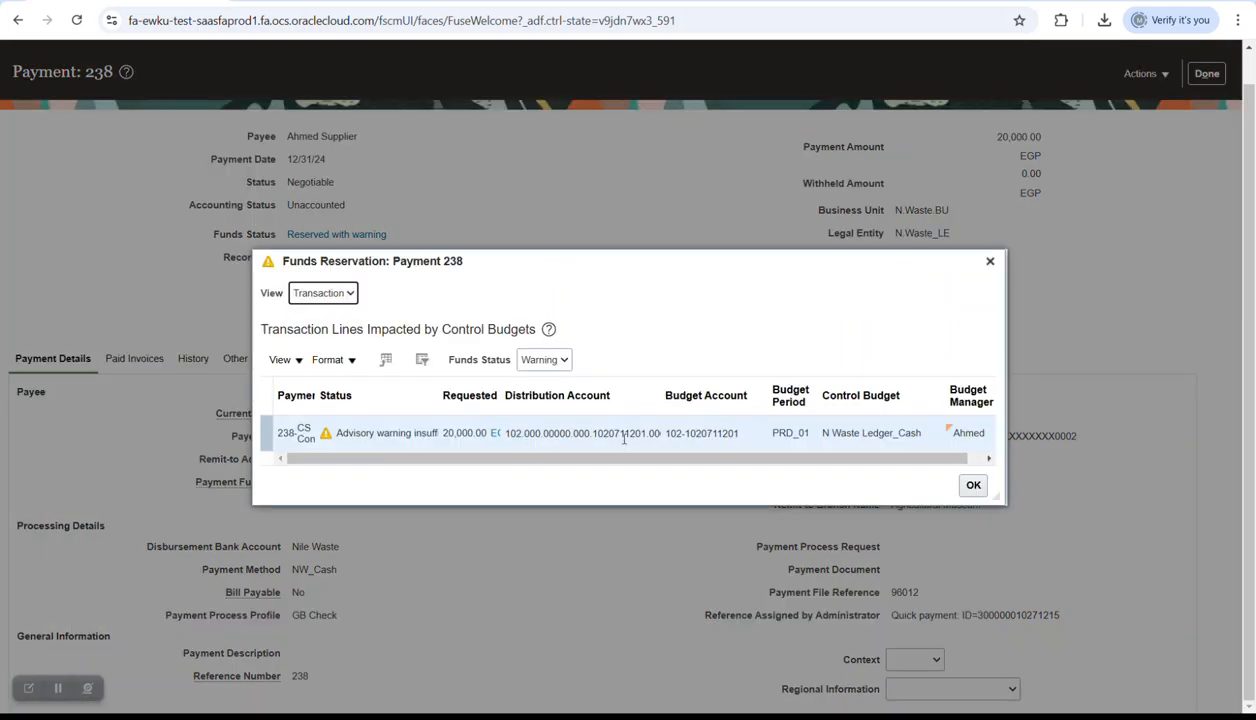
mouse_move(624, 438)
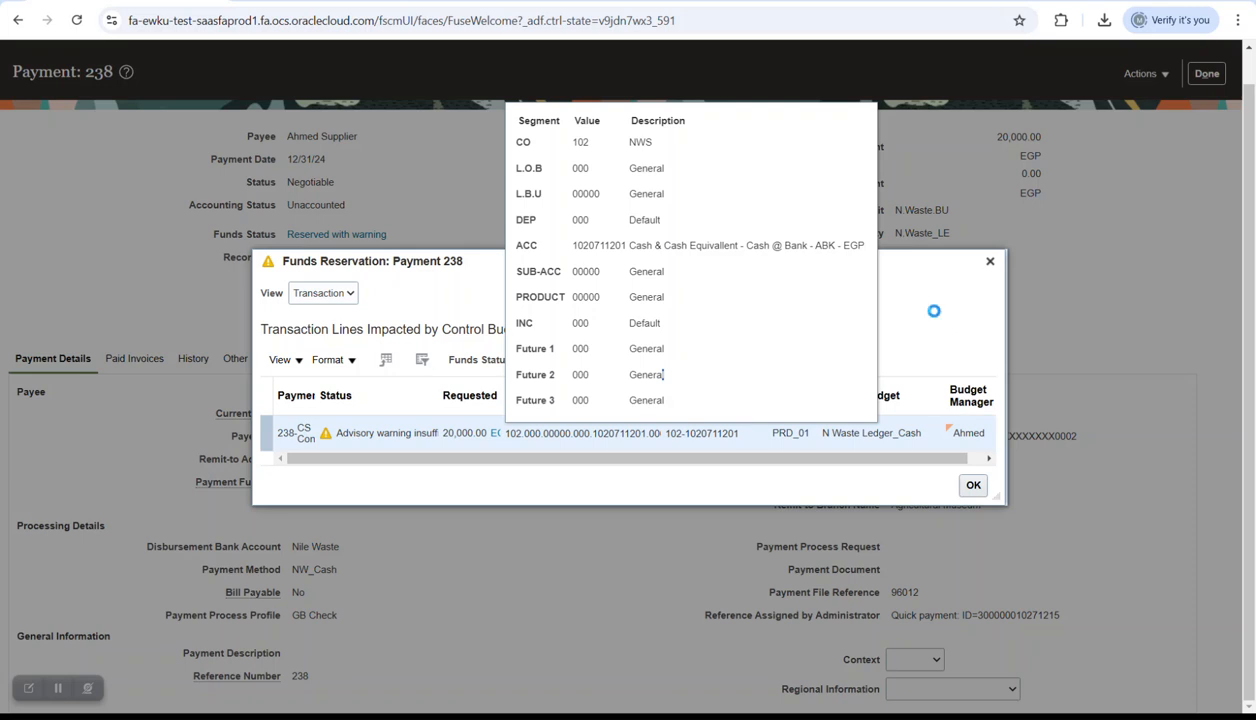
- Close payment 238's funds reservation warning and scroll back up the Nile Waste bank account page
click(990, 261)
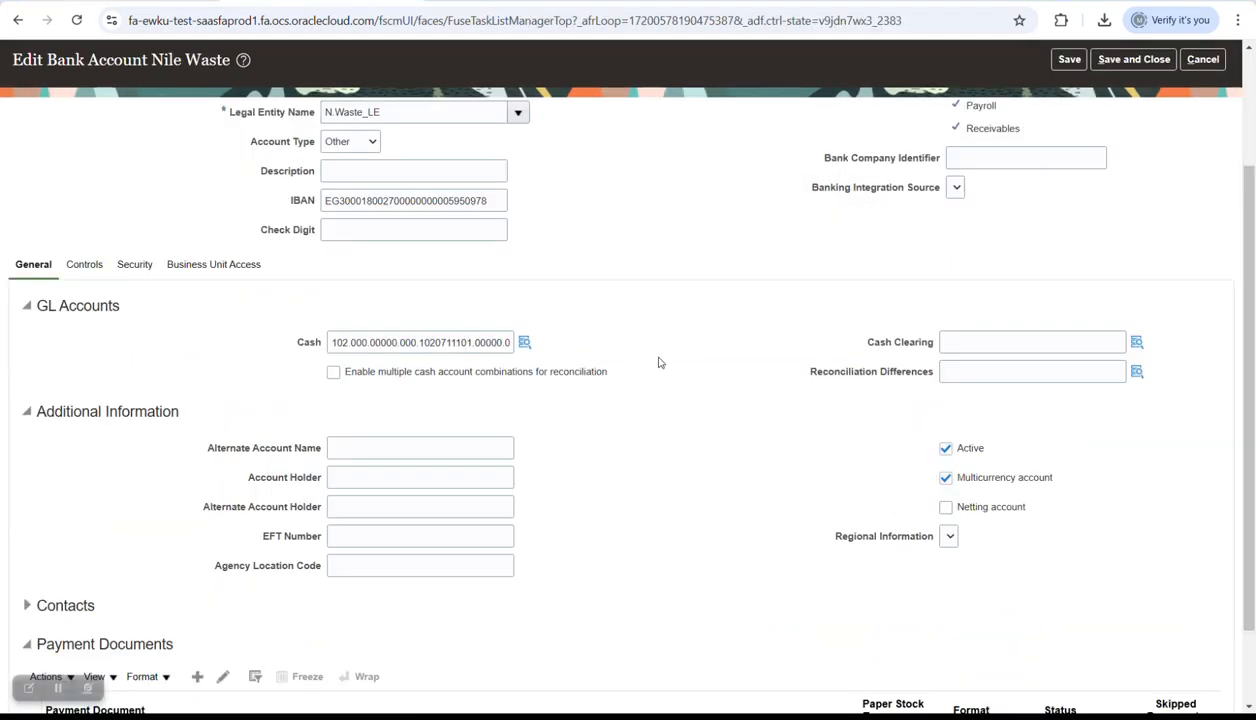
scroll(705, 332, up, 3)
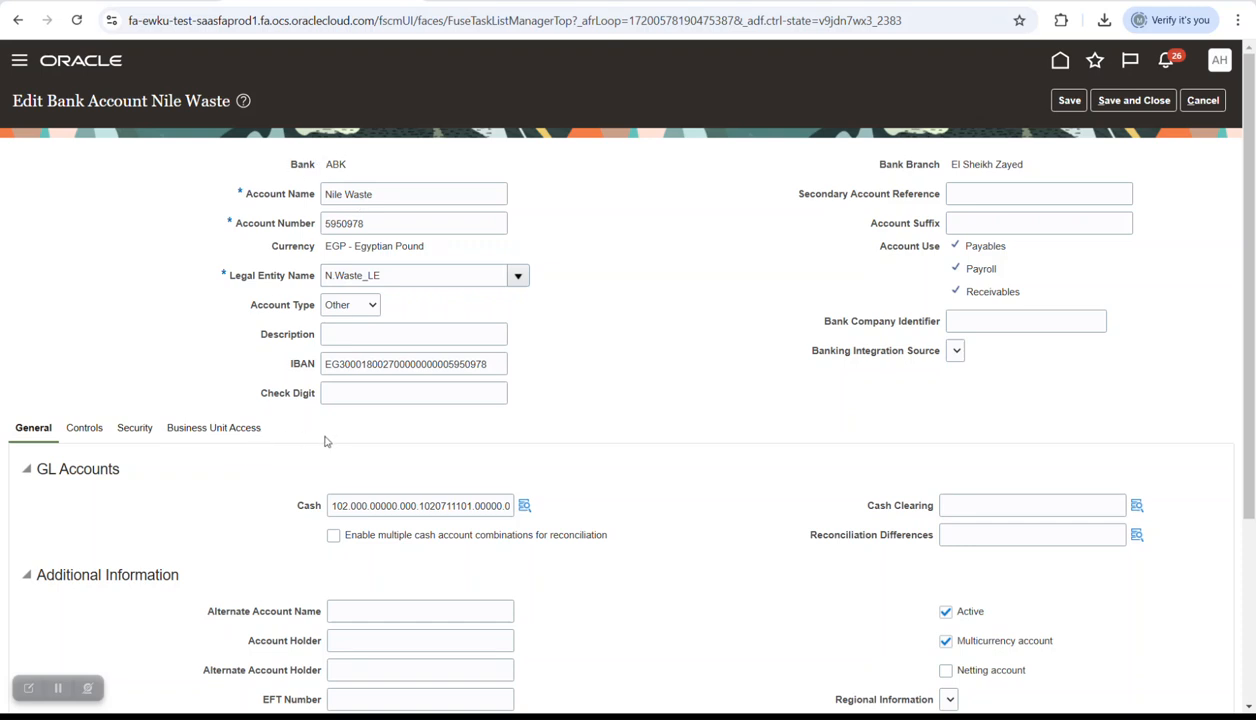
- Review the business unit access, then select the bank account's cash account combination
scroll(325, 441, down, 1)
click(255, 346)
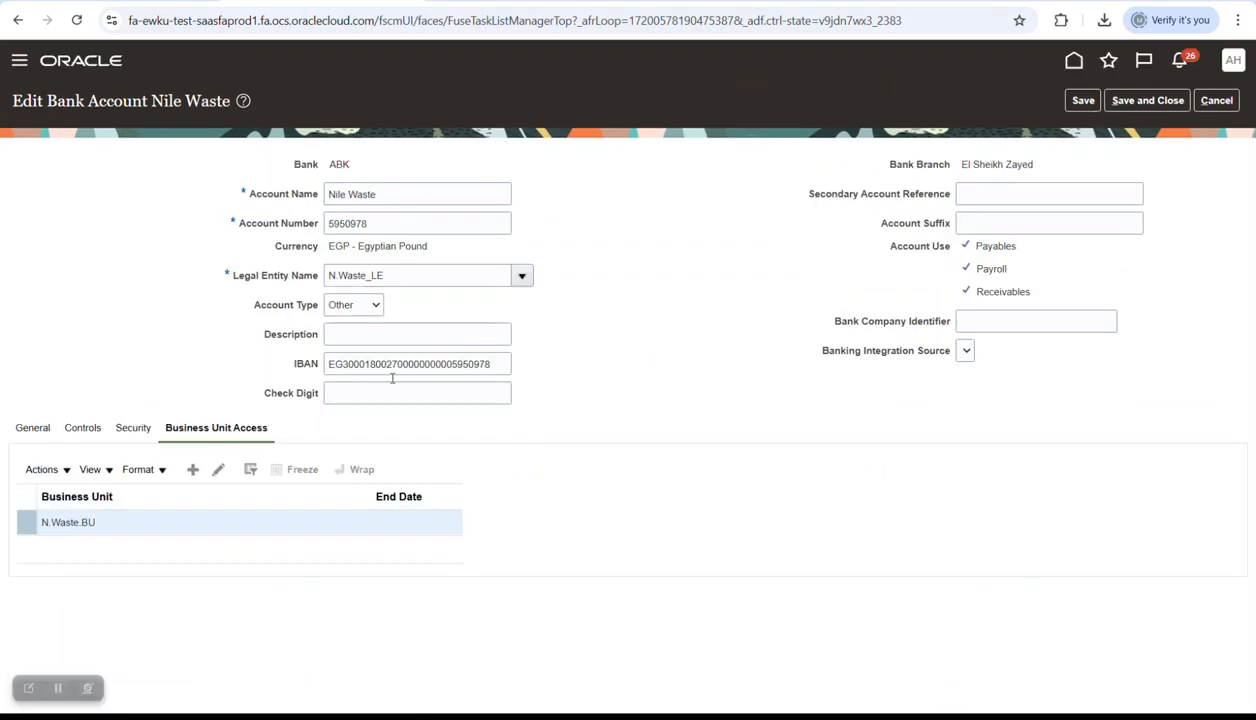
click(35, 430)
double_click(396, 506)
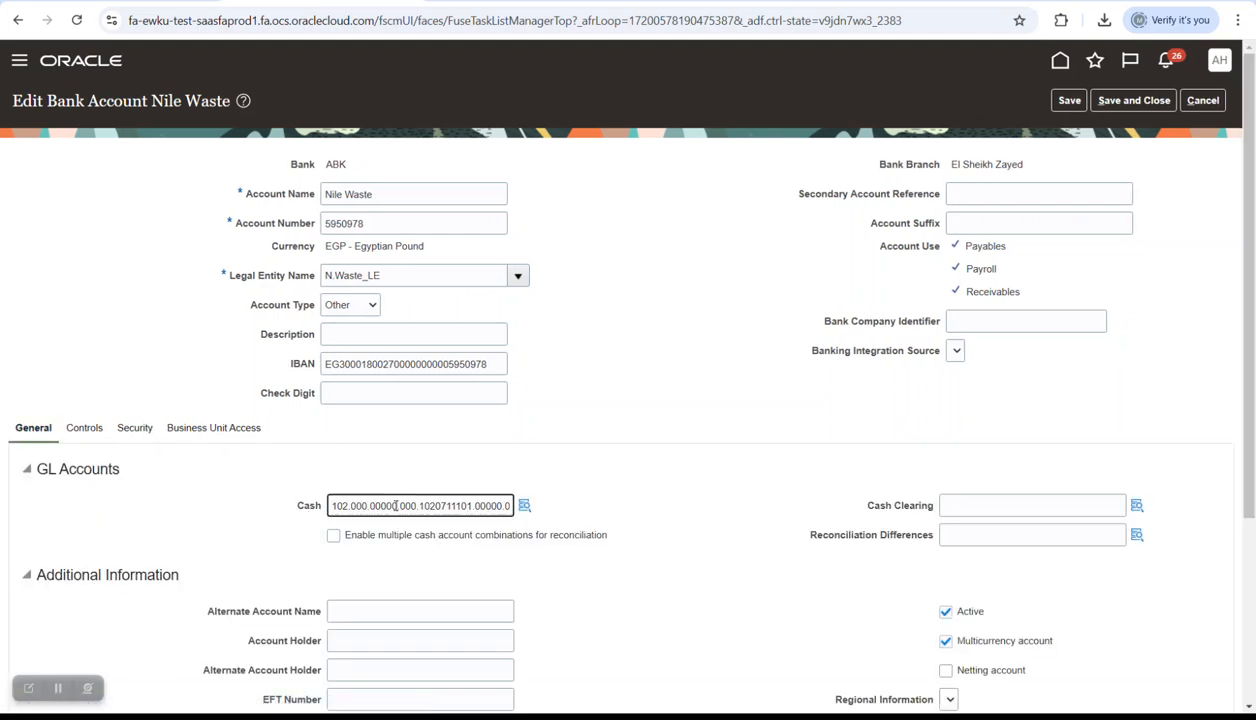
click(198, 429)
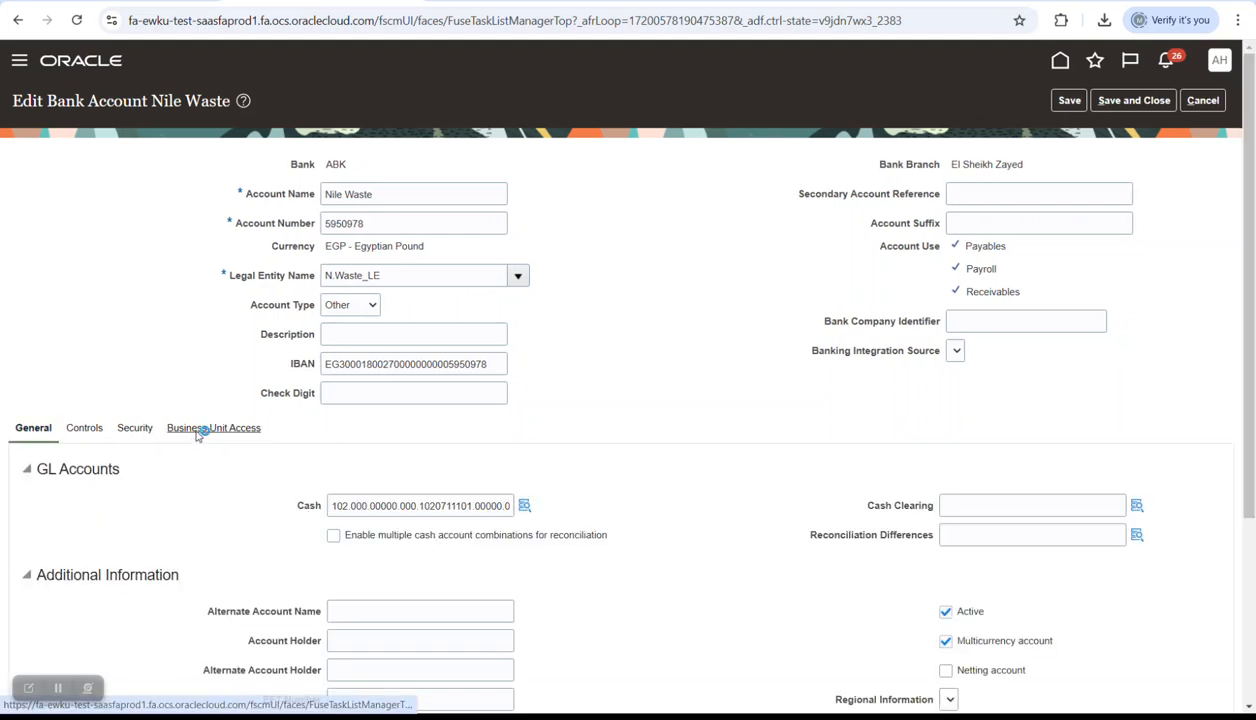
click(217, 470)
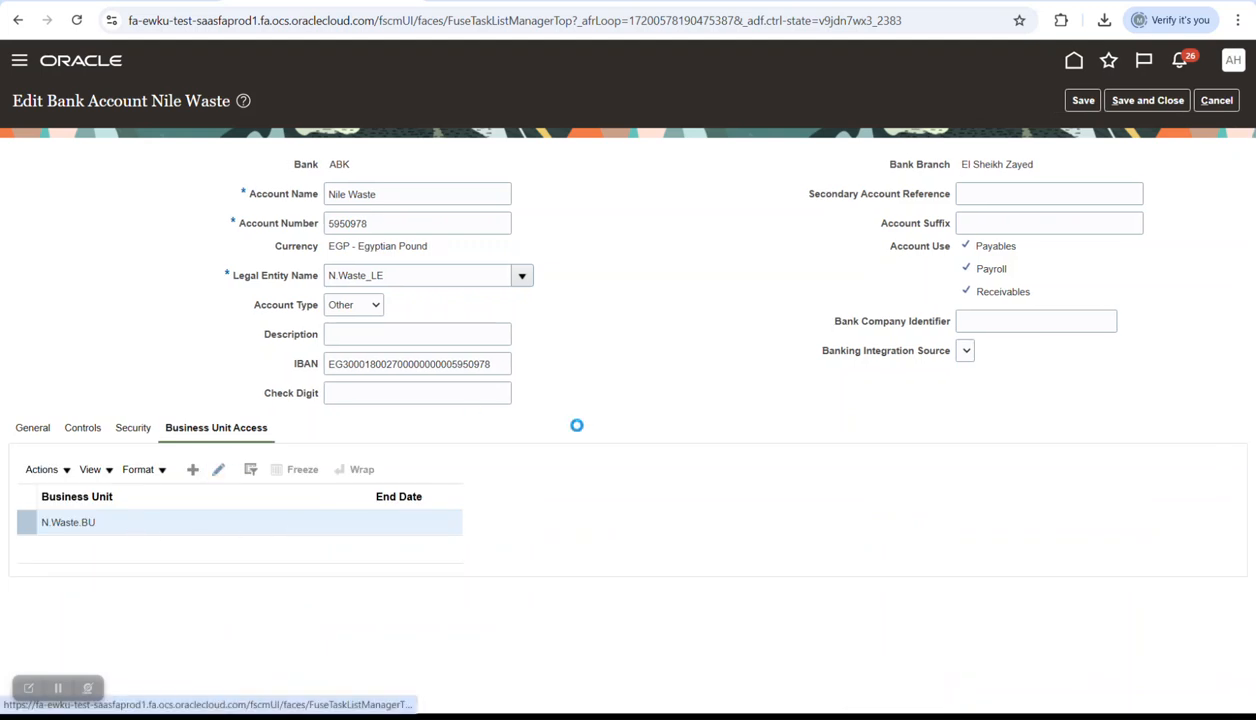
double_click(532, 276)
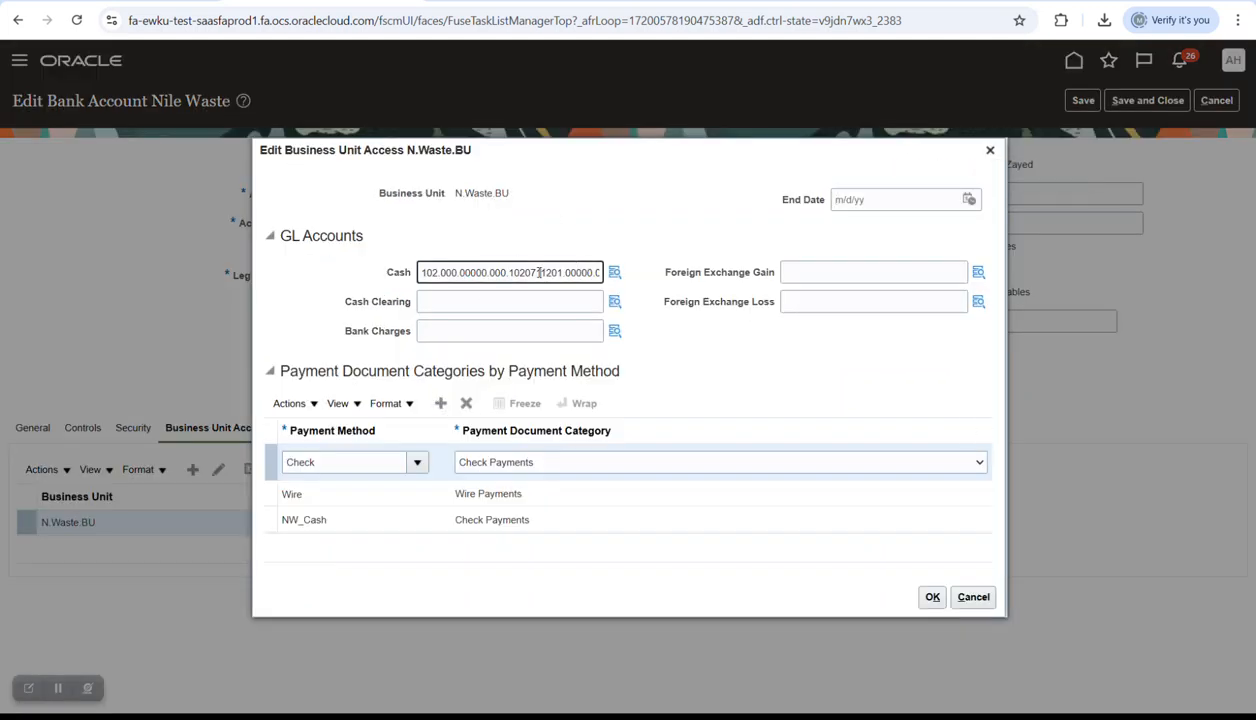
text(102.000.00000.000.1020711101.00000.00000.000.000.000.000)
click(573, 228)
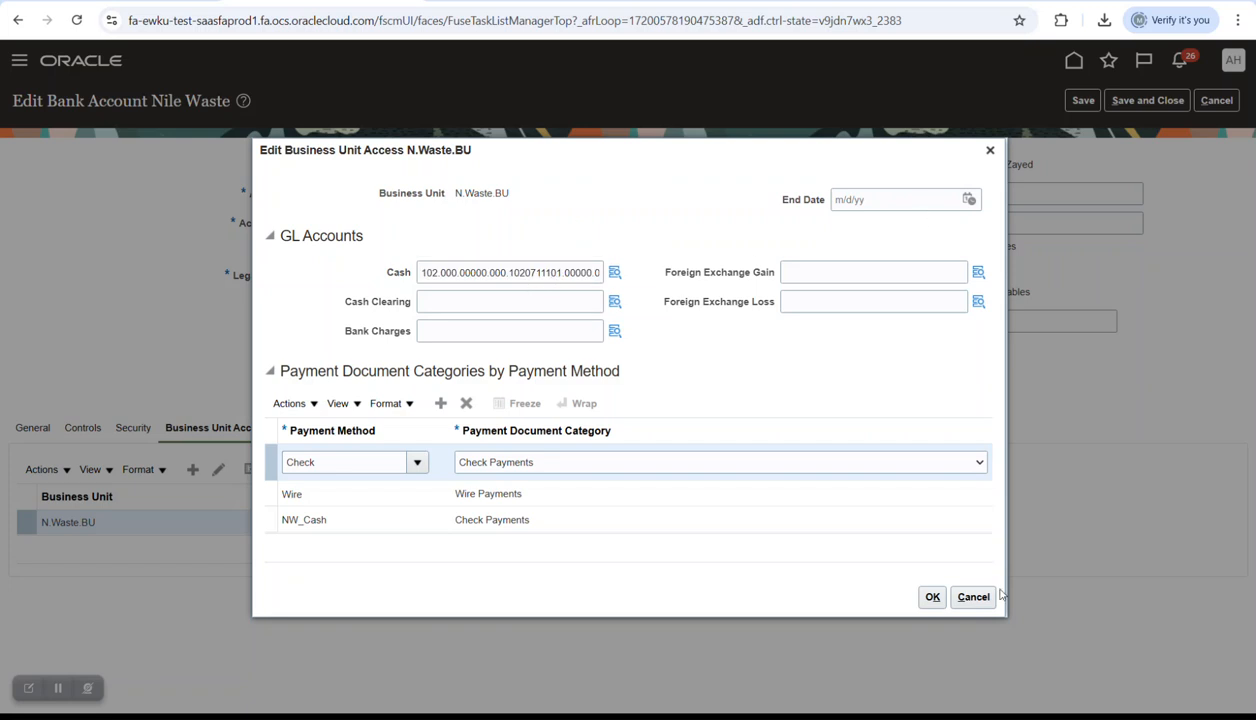
click(930, 597)
- Save and close the Nile Waste bank account and return to the home page
click(1150, 104)
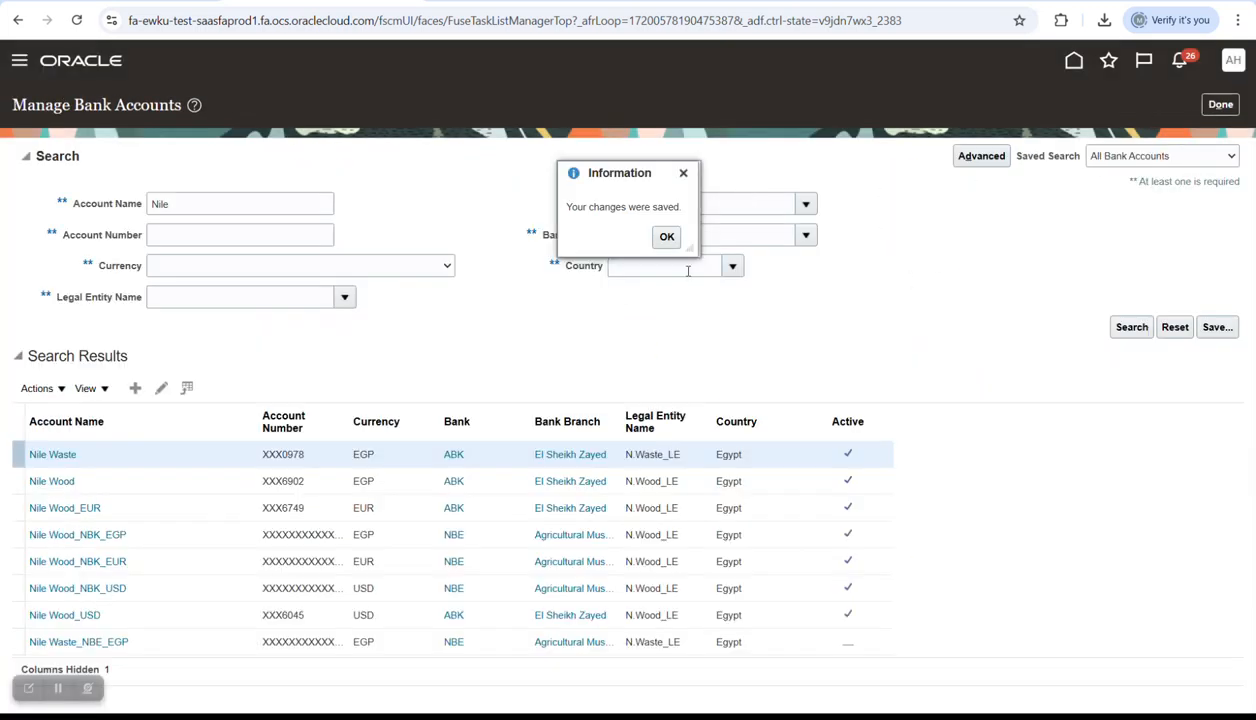
click(664, 236)
click(1220, 108)
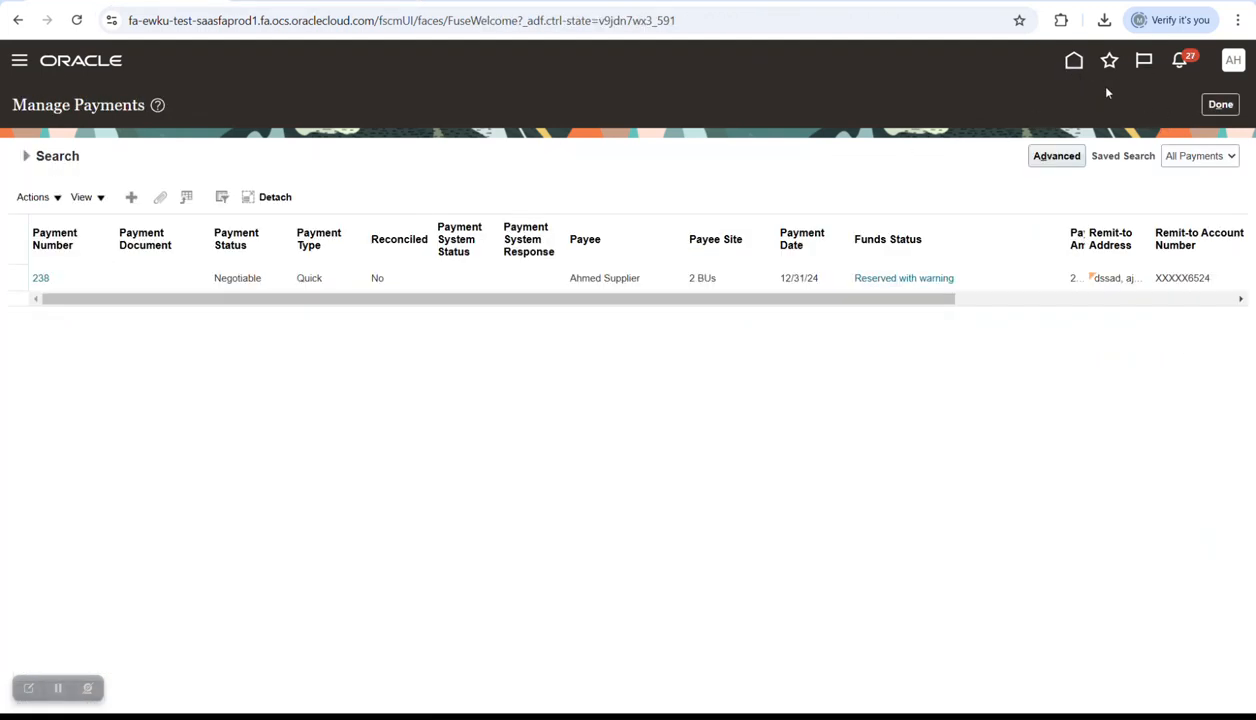
click(1220, 104)
click(1060, 62)
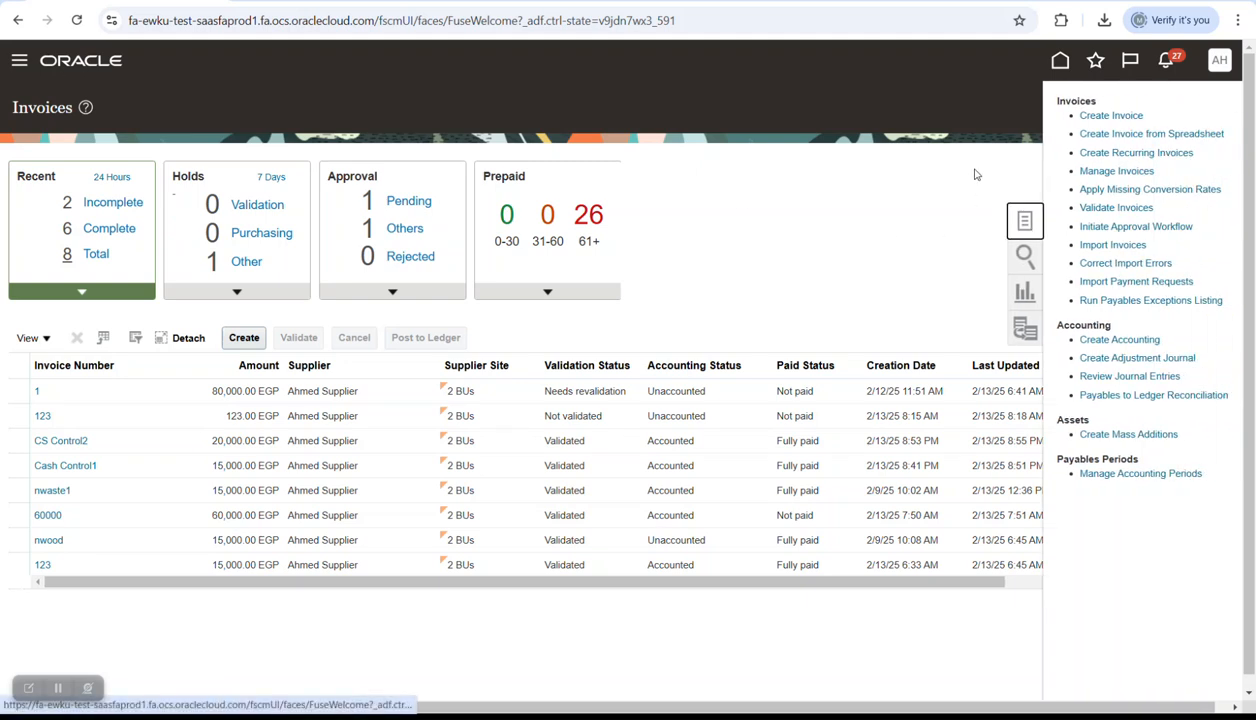
- Start a new invoice for N.Waste BU with the supplier, number CASHCO3 and amount 20,000.00
click(249, 345)
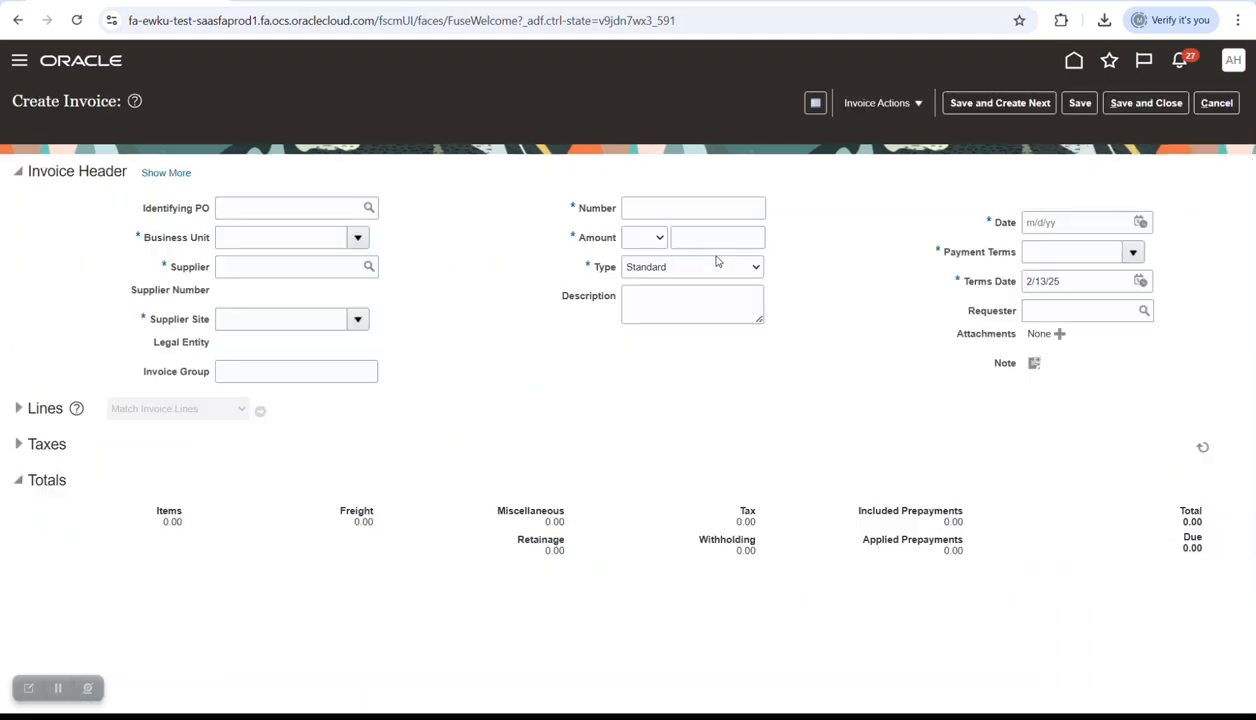
click(290, 243)
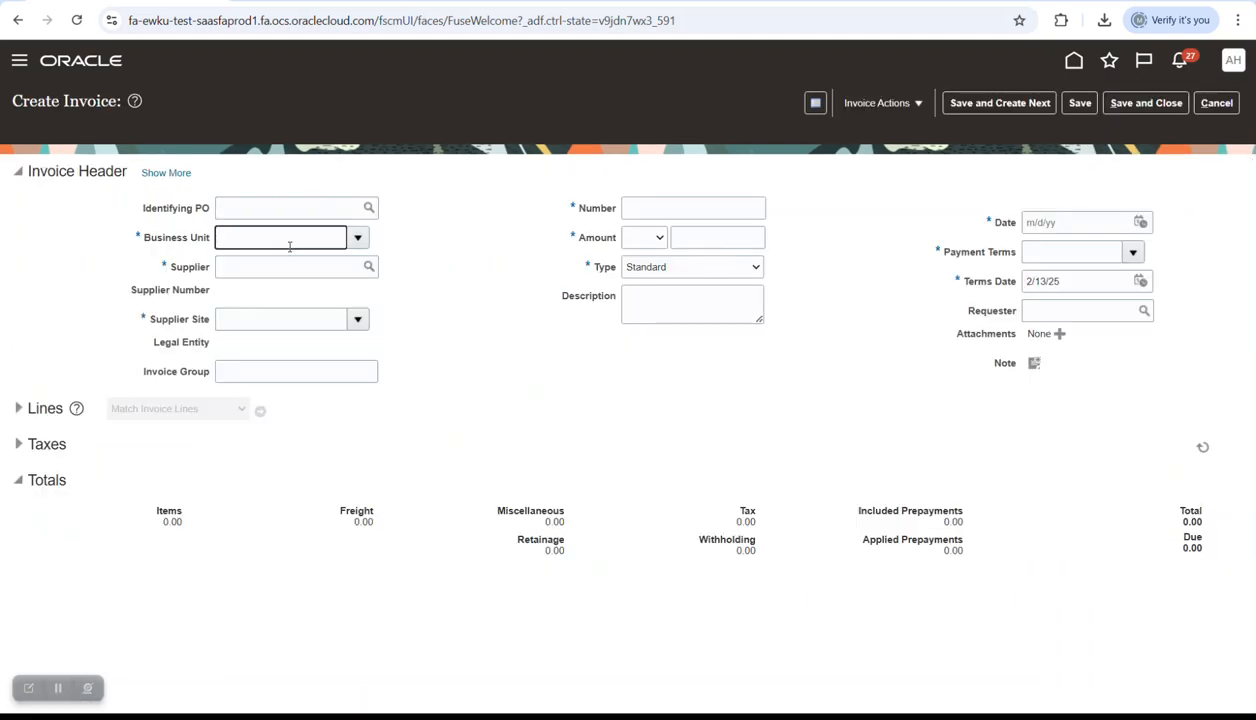
click(358, 241)
click(304, 290)
click(302, 270)
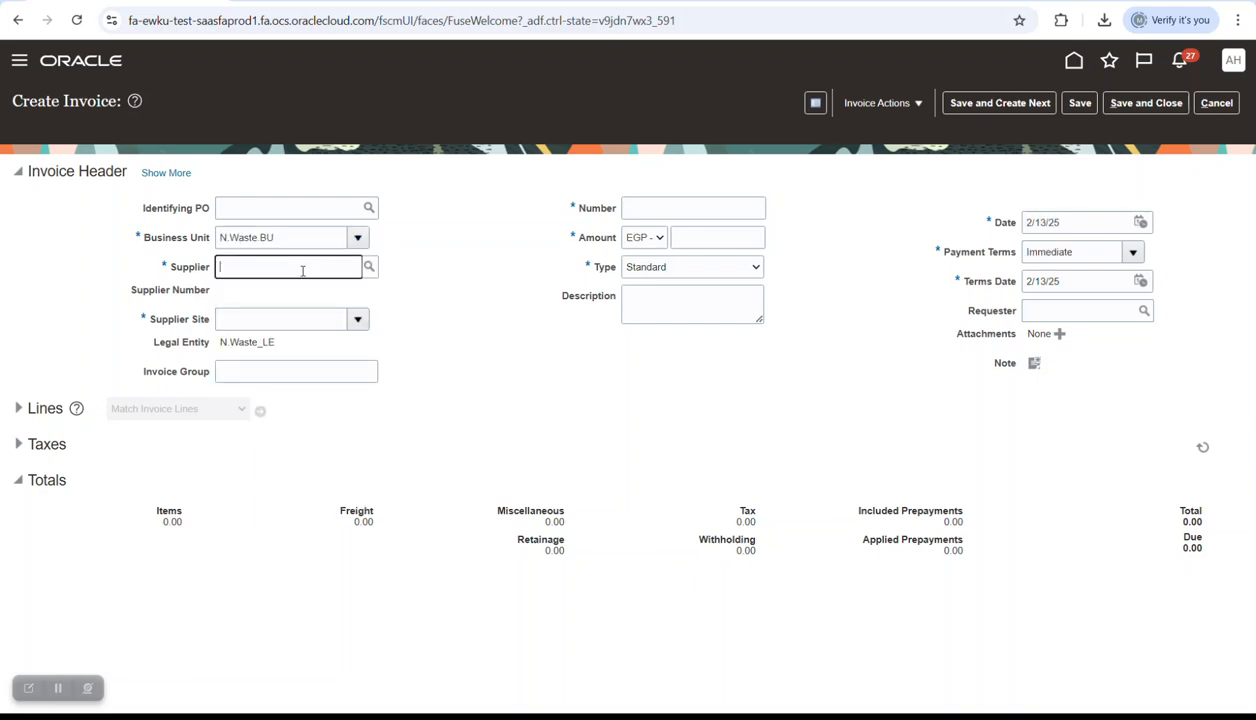
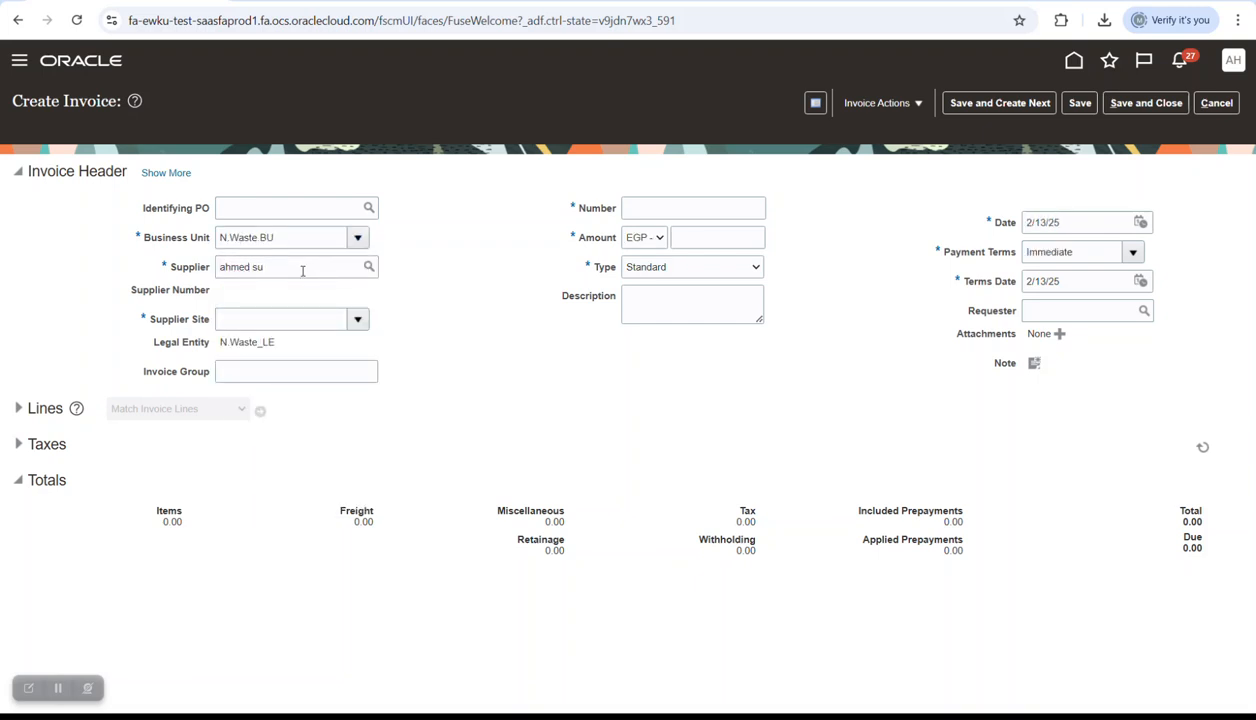
click(684, 208)
key(Caps_Lock)
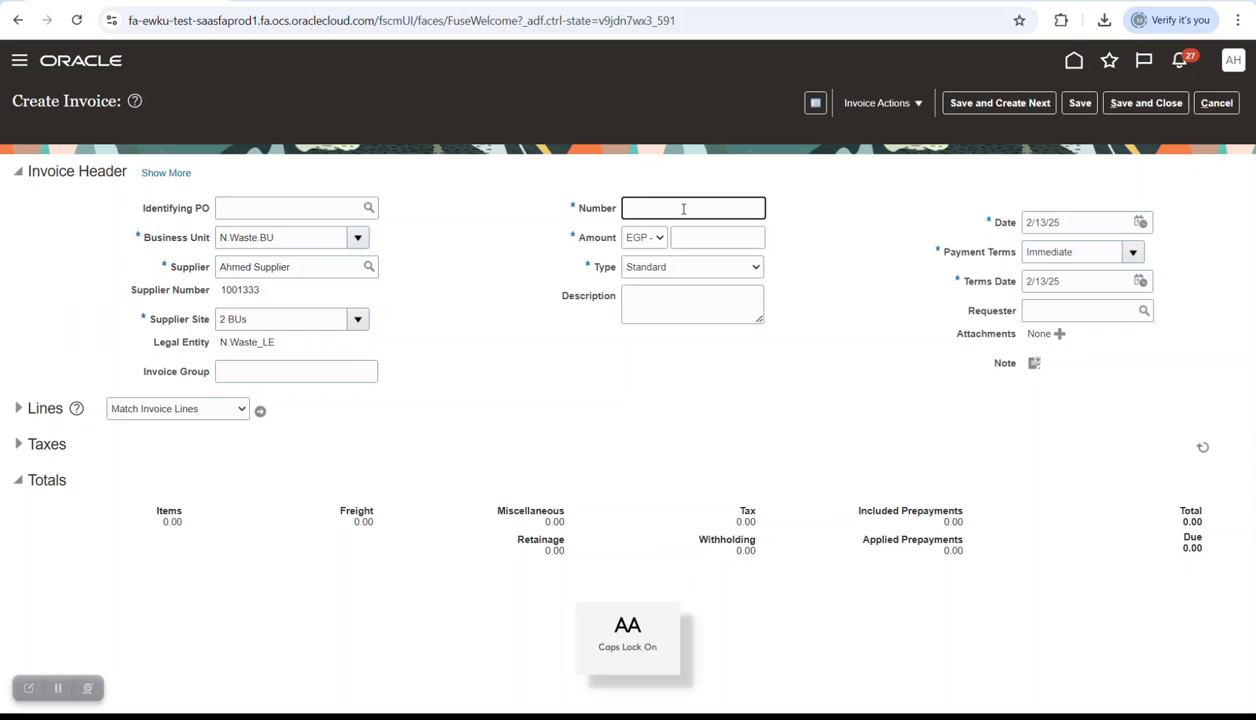
text(CASHC03)
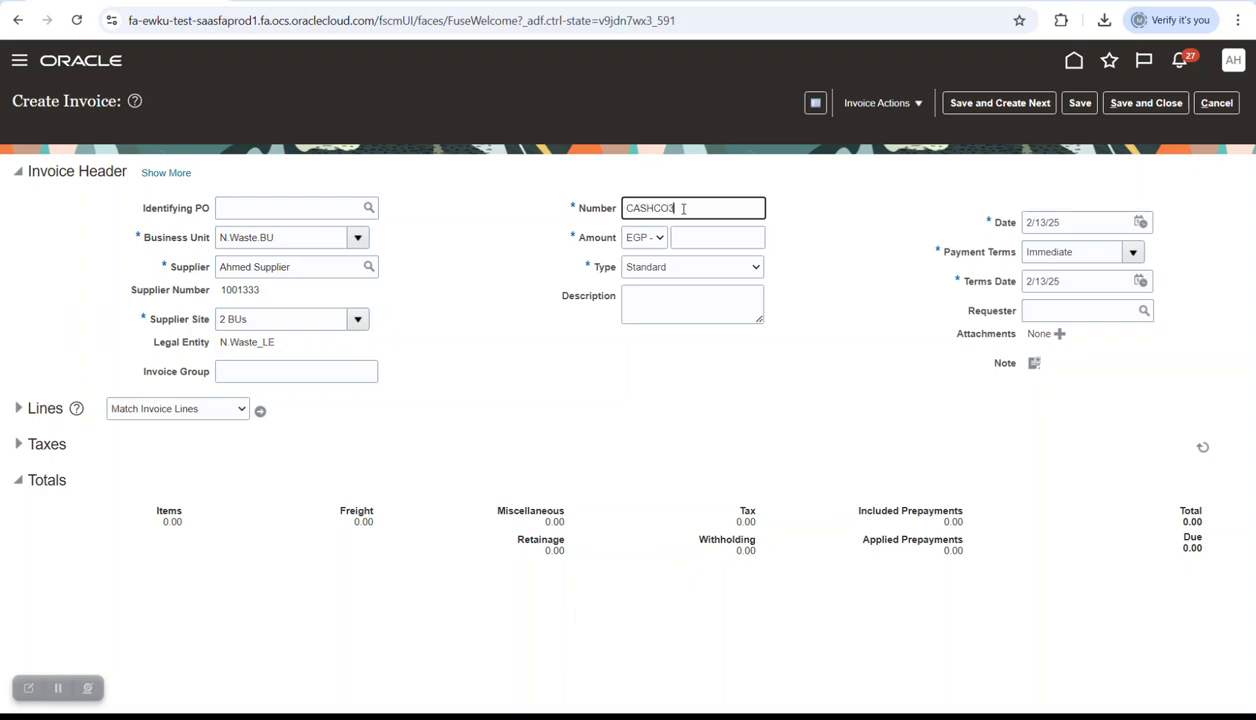
key(Tab)
key(Caps_Lock)
key(Tab)
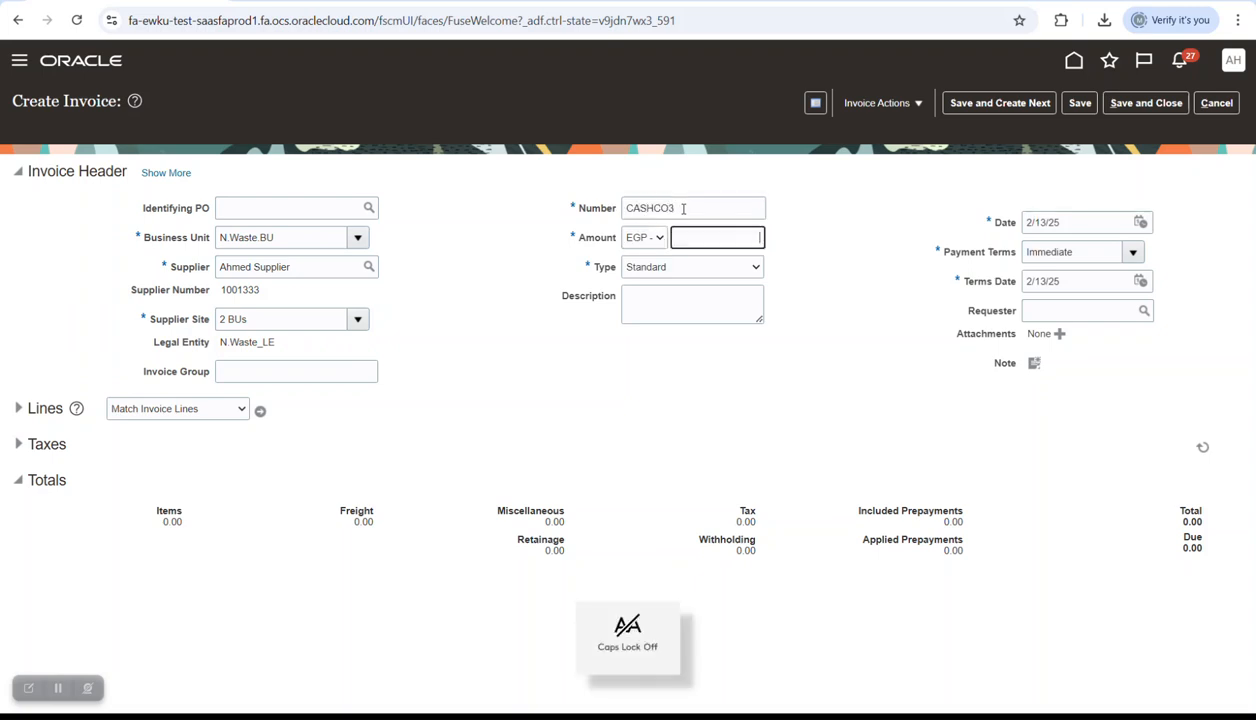
text(200000.00)
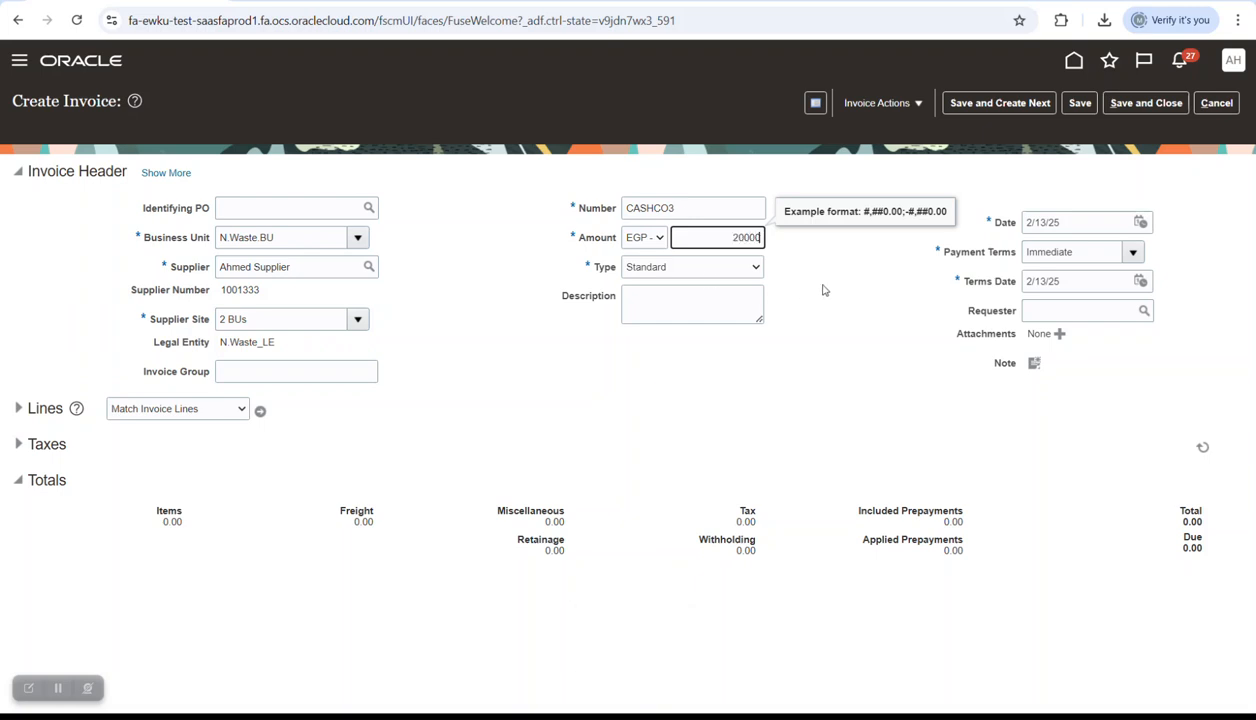
click(822, 284)
- Set the invoice date to 31 December 2024 and expand the Lines section
click(1138, 224)
click(1077, 250)
click(1098, 250)
click(1098, 250)
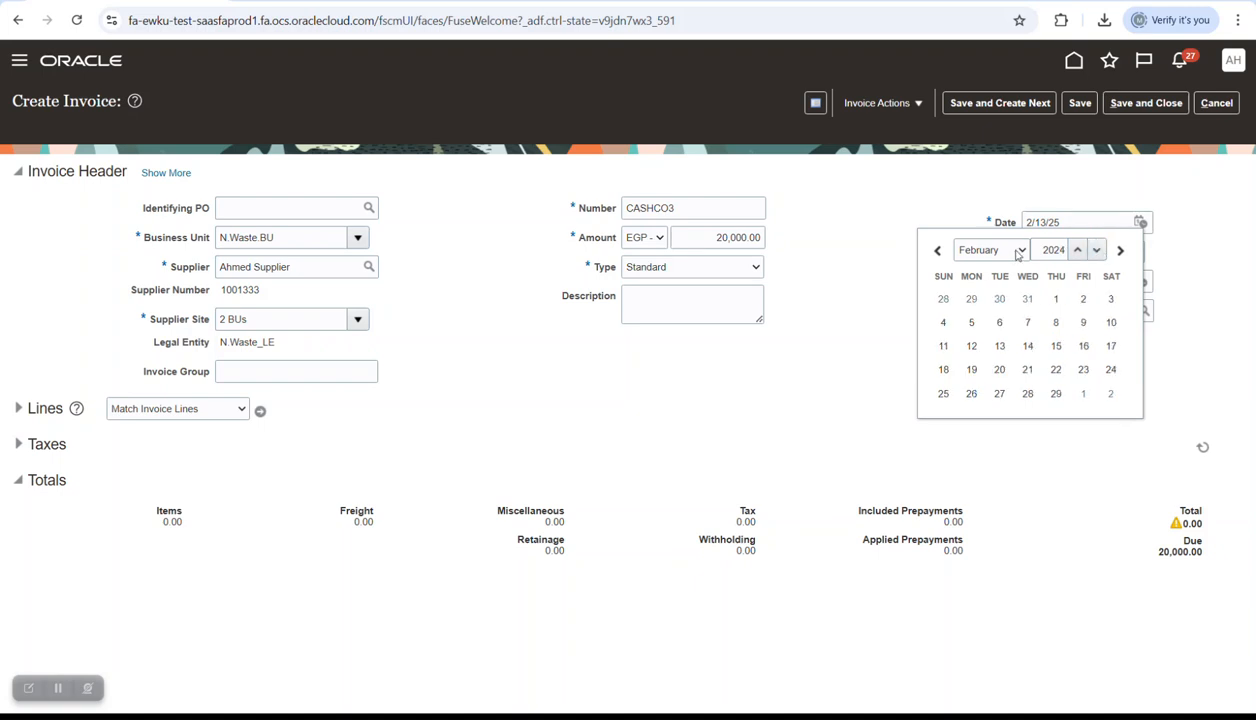
click(1000, 251)
click(973, 484)
click(999, 393)
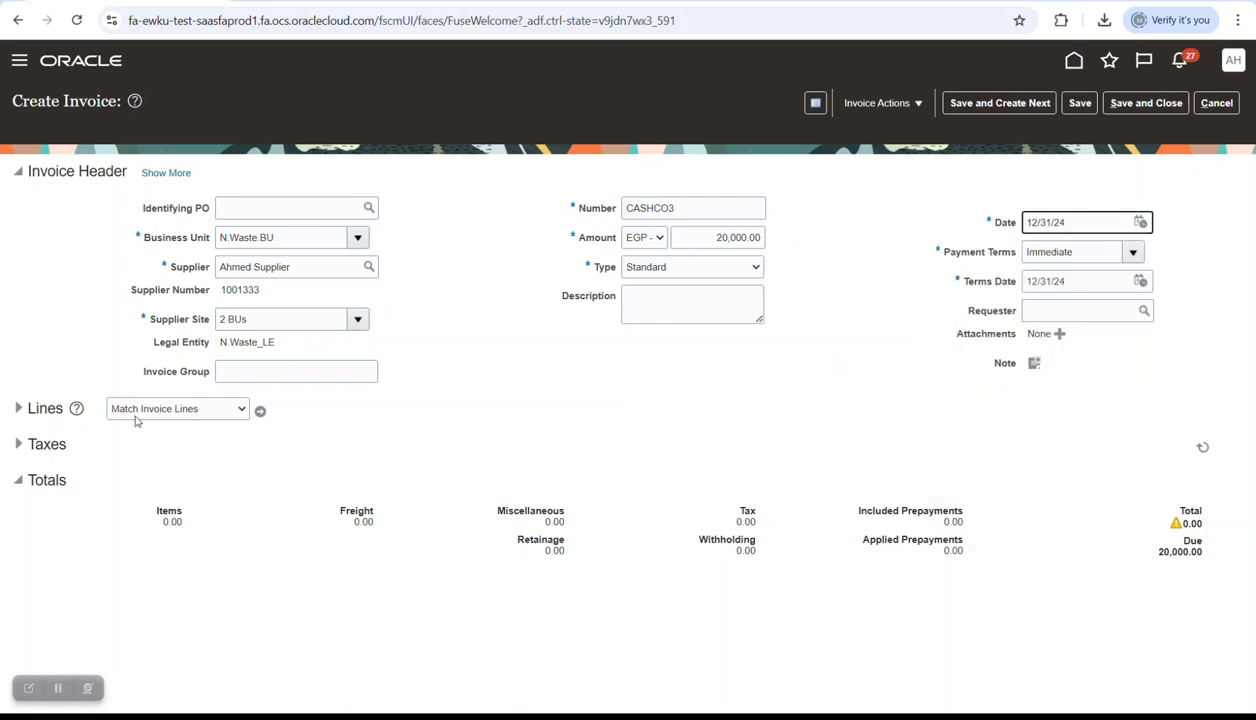
click(18, 409)
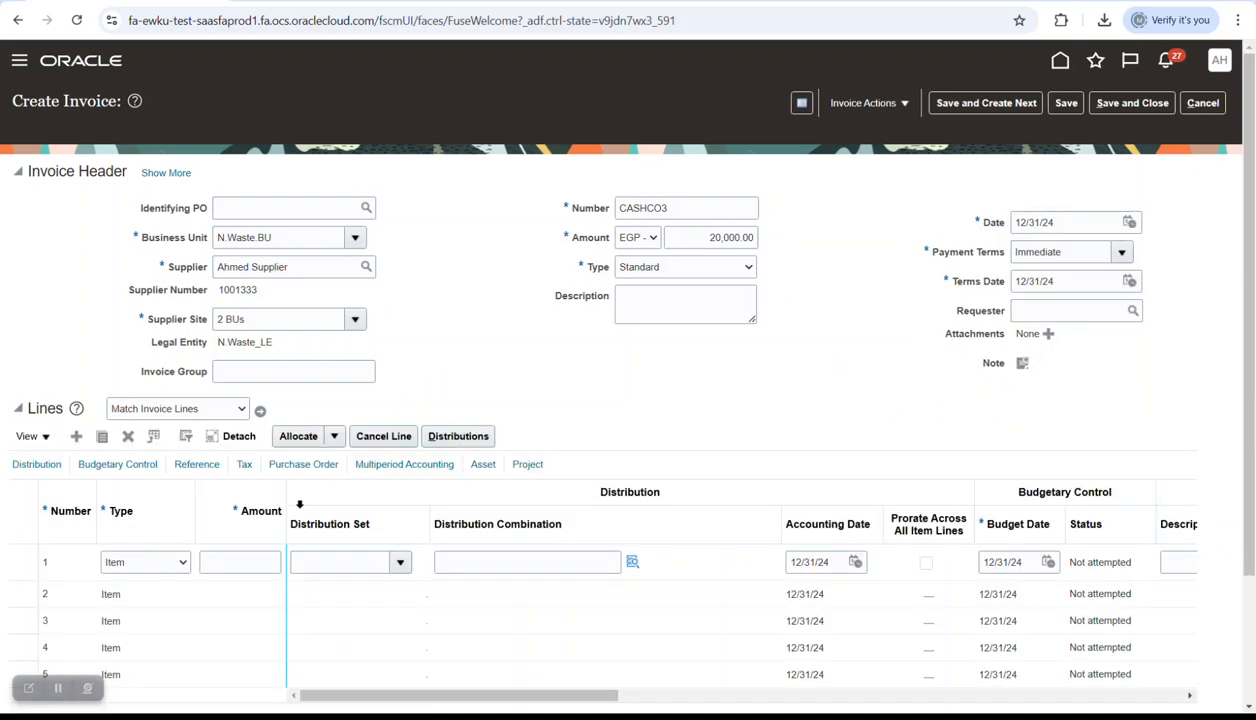
- Enter the first line's amount and paste its distribution account combination from the spreadsheet
click(240, 557)
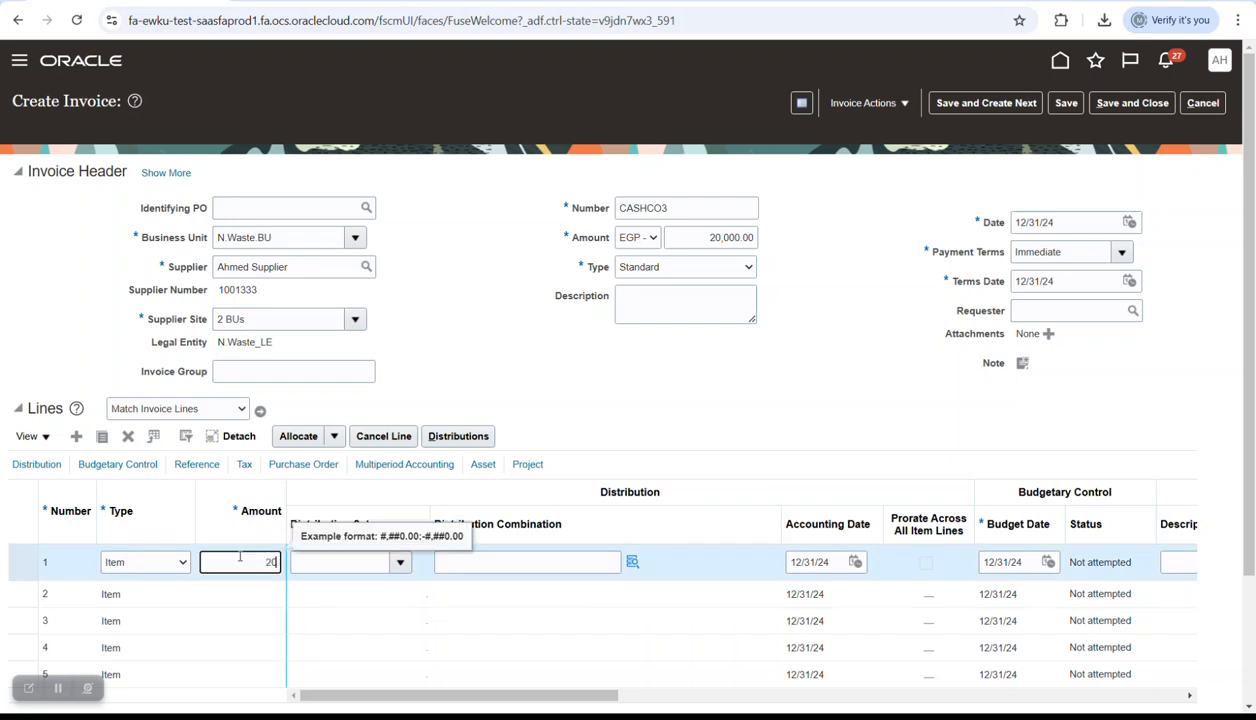
click(566, 563)
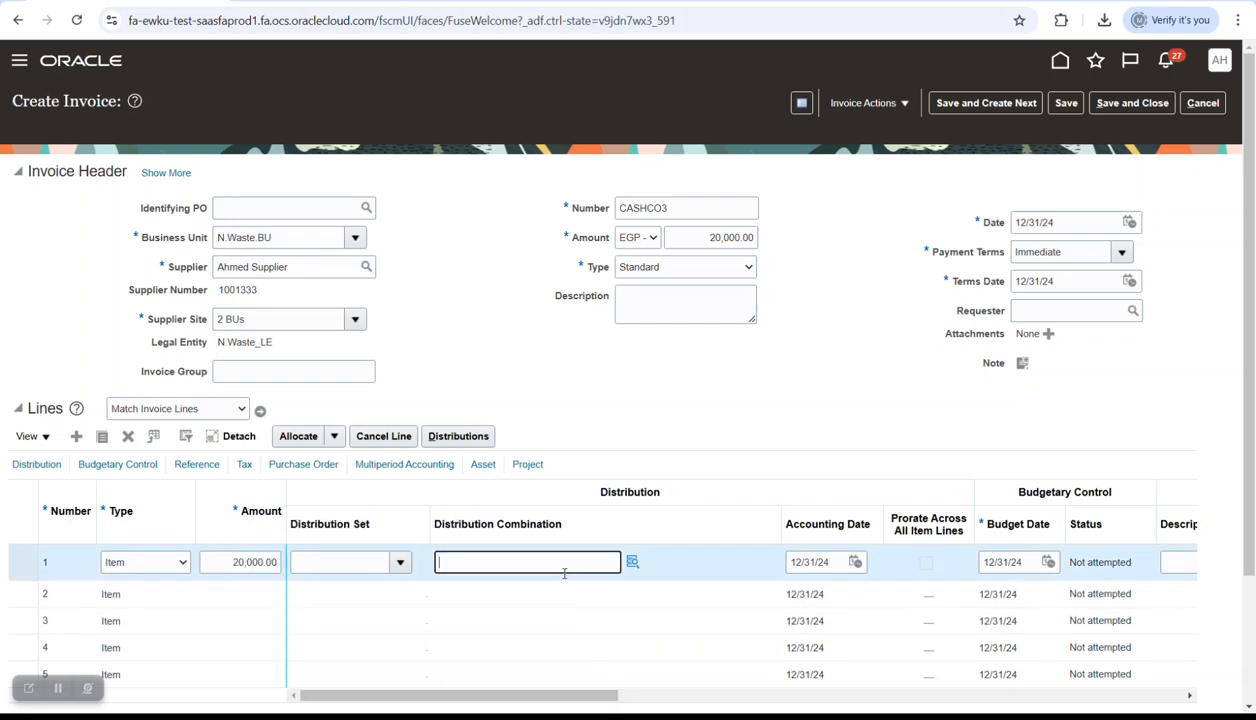
key(alt+Tab)
key(alt+Tab)
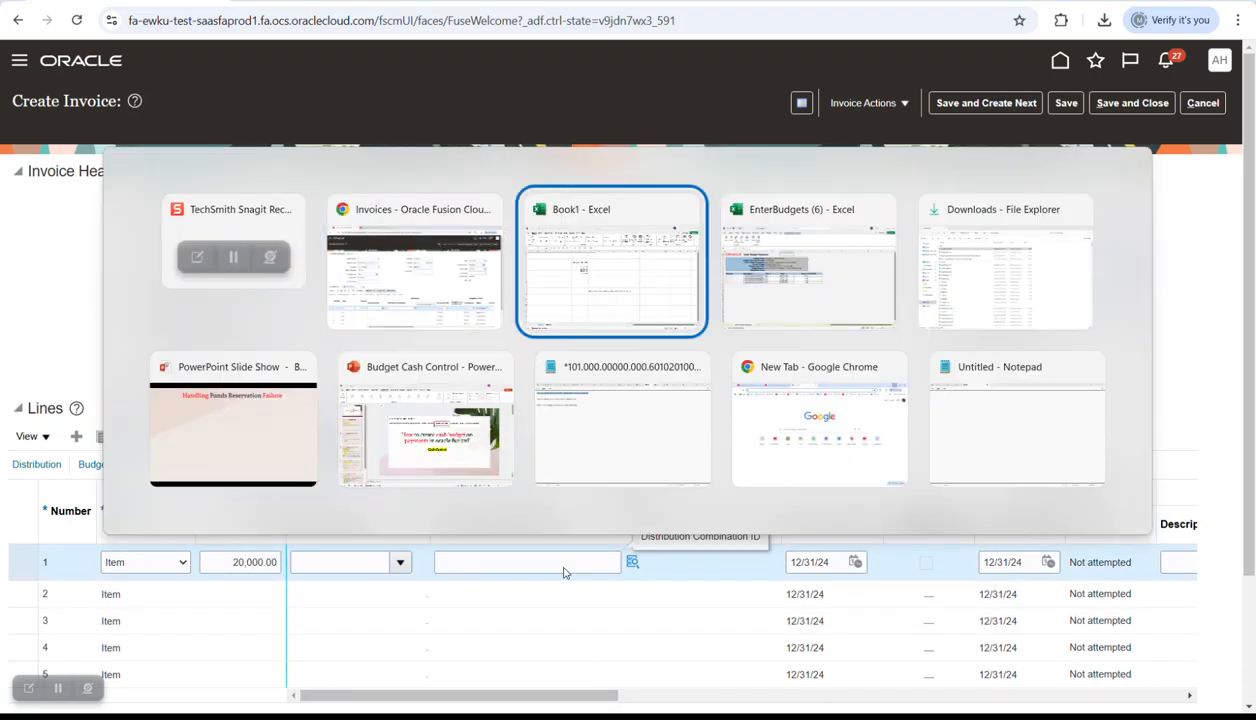
key(ctrl+c)
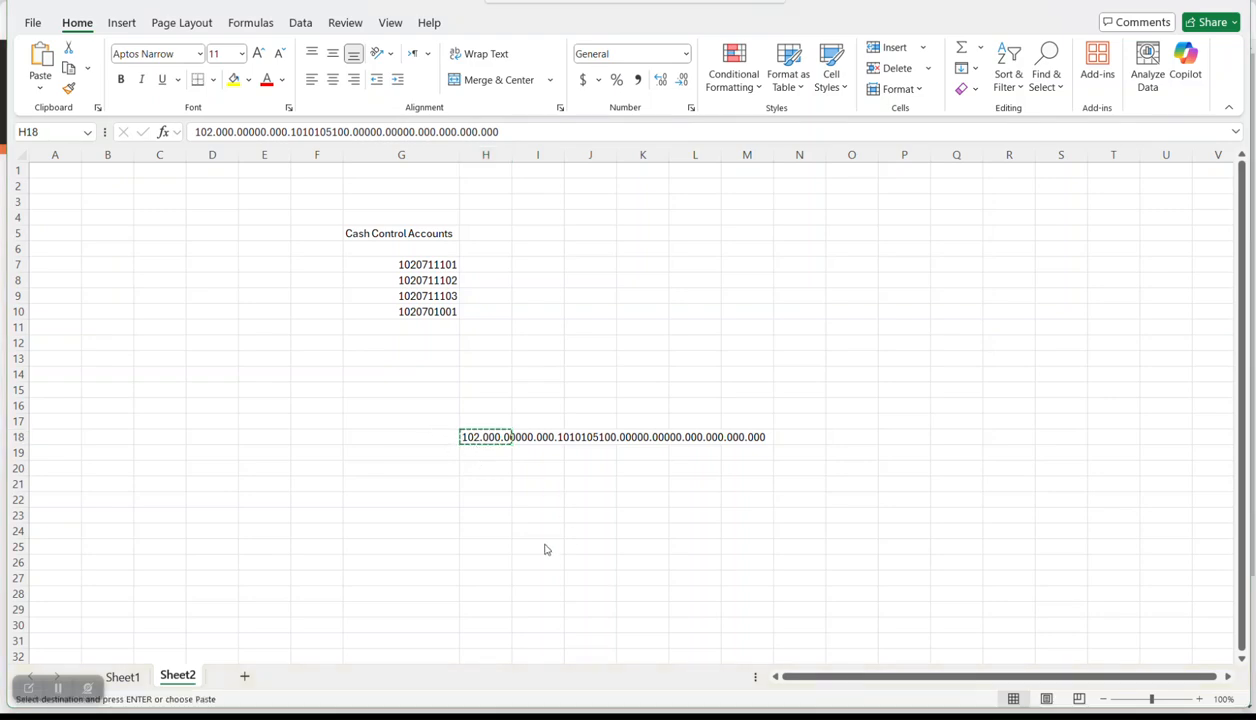
key(alt+Tab)
key(alt+Tab)
key(ctrl+v)
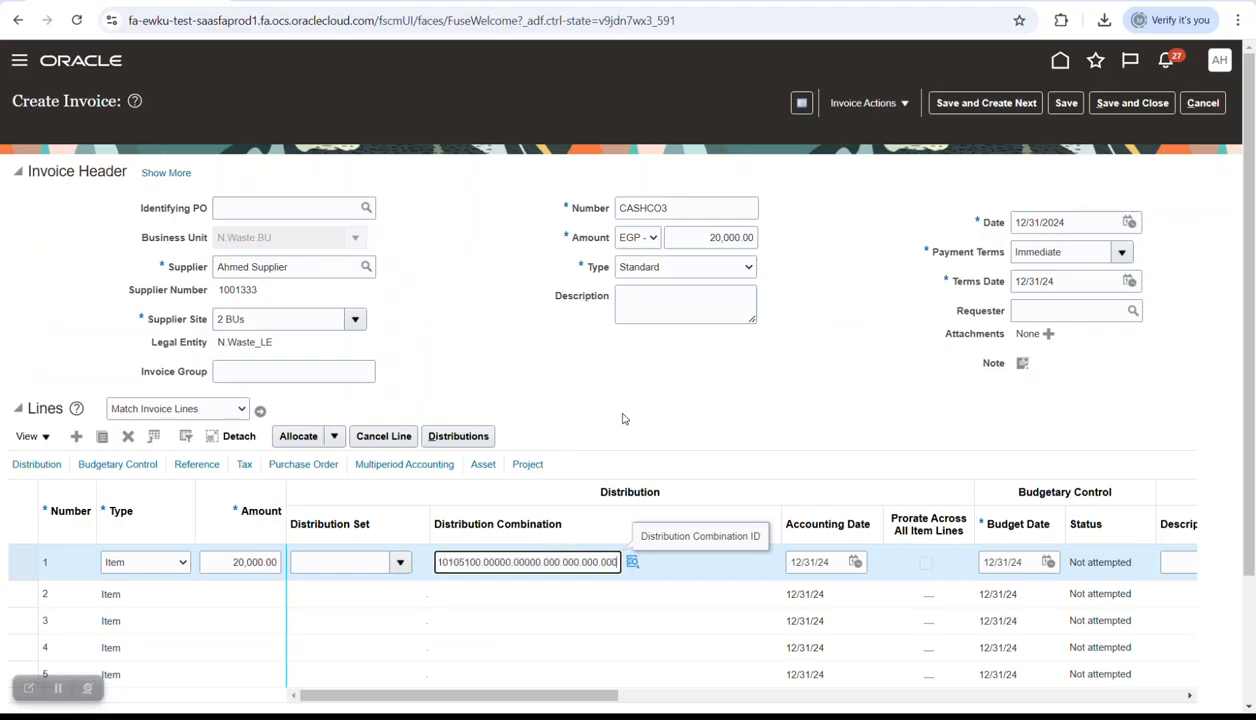
click(628, 342)
- Save and validate invoice CASHCO3
click(1066, 103)
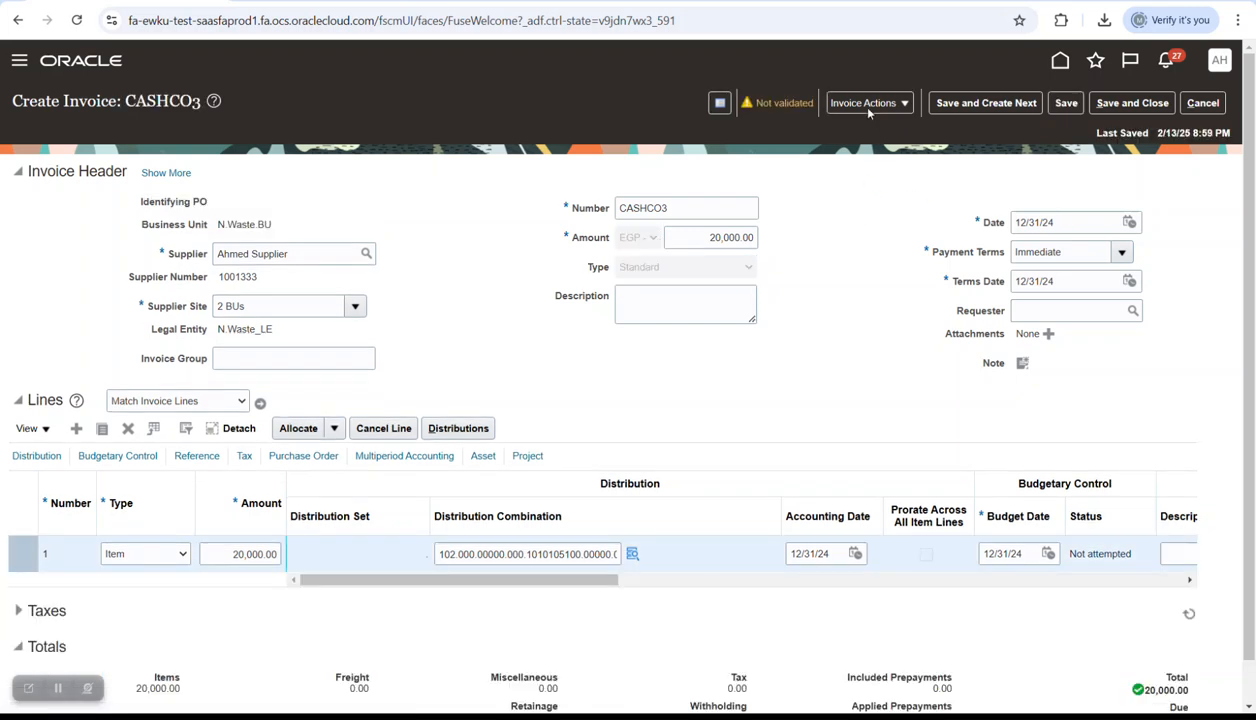
click(863, 103)
click(879, 201)
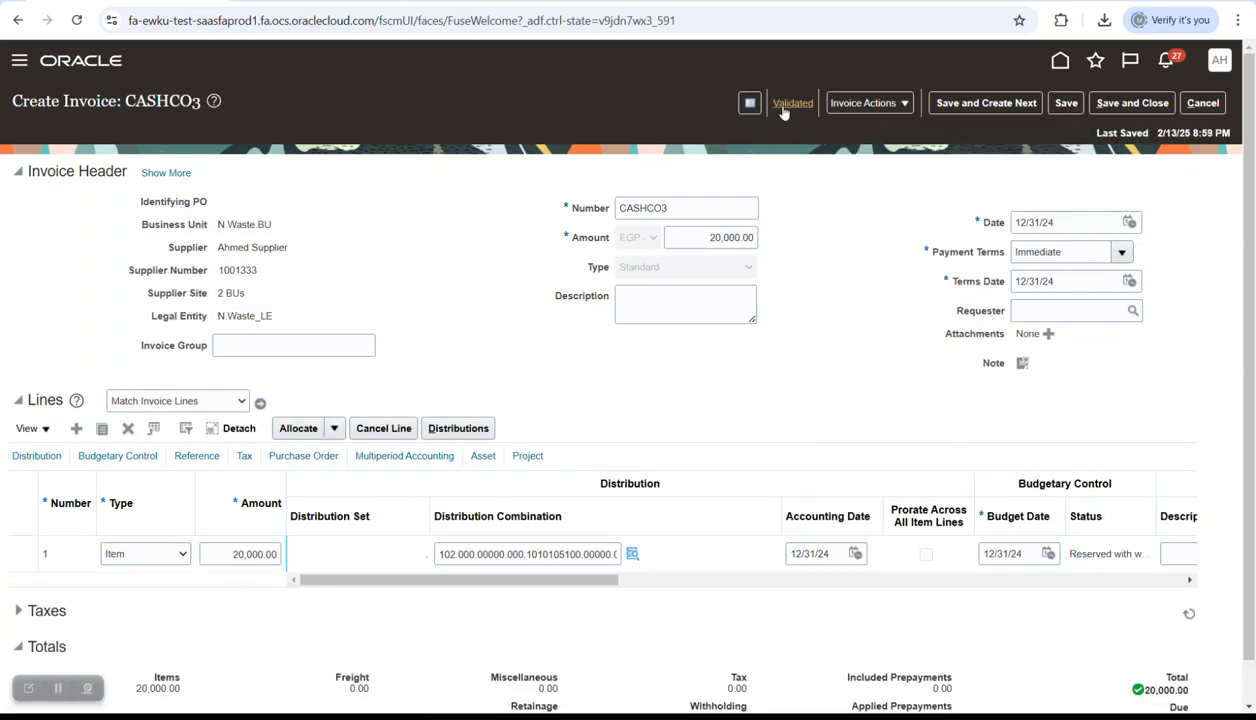
- Post the invoice's accounting to the ledger, then save and close it
click(900, 104)
click(868, 421)
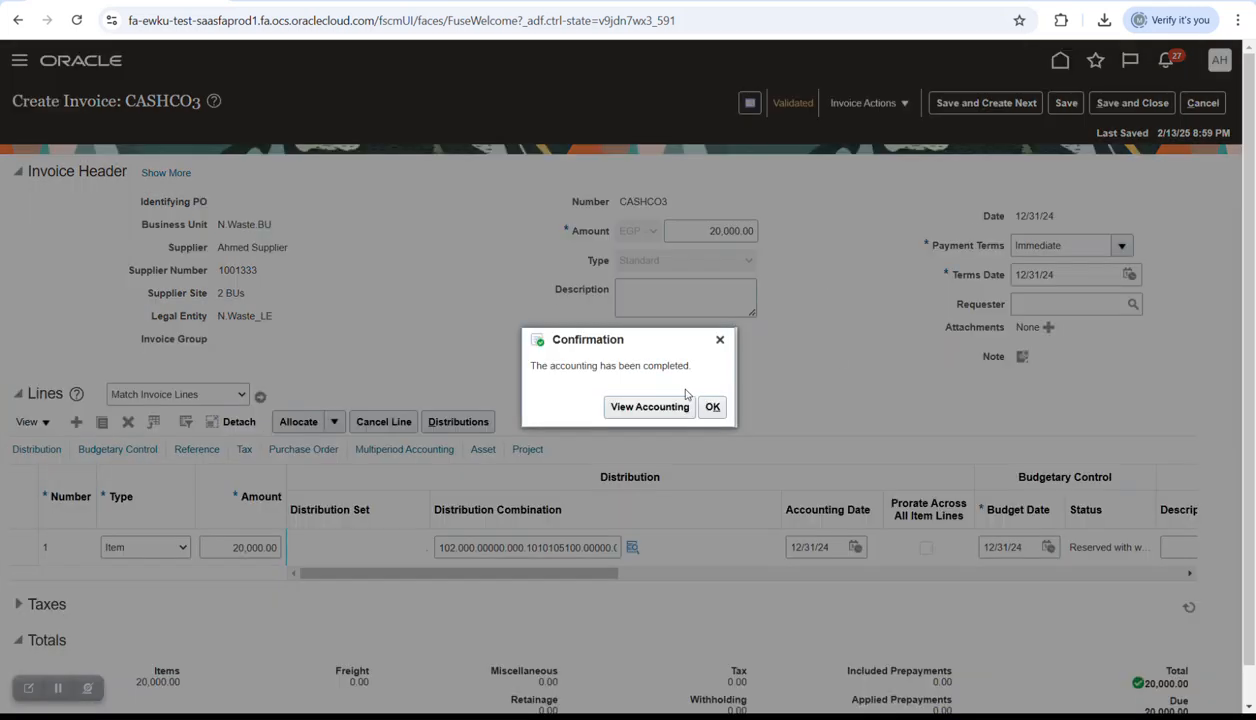
click(712, 408)
click(1168, 103)
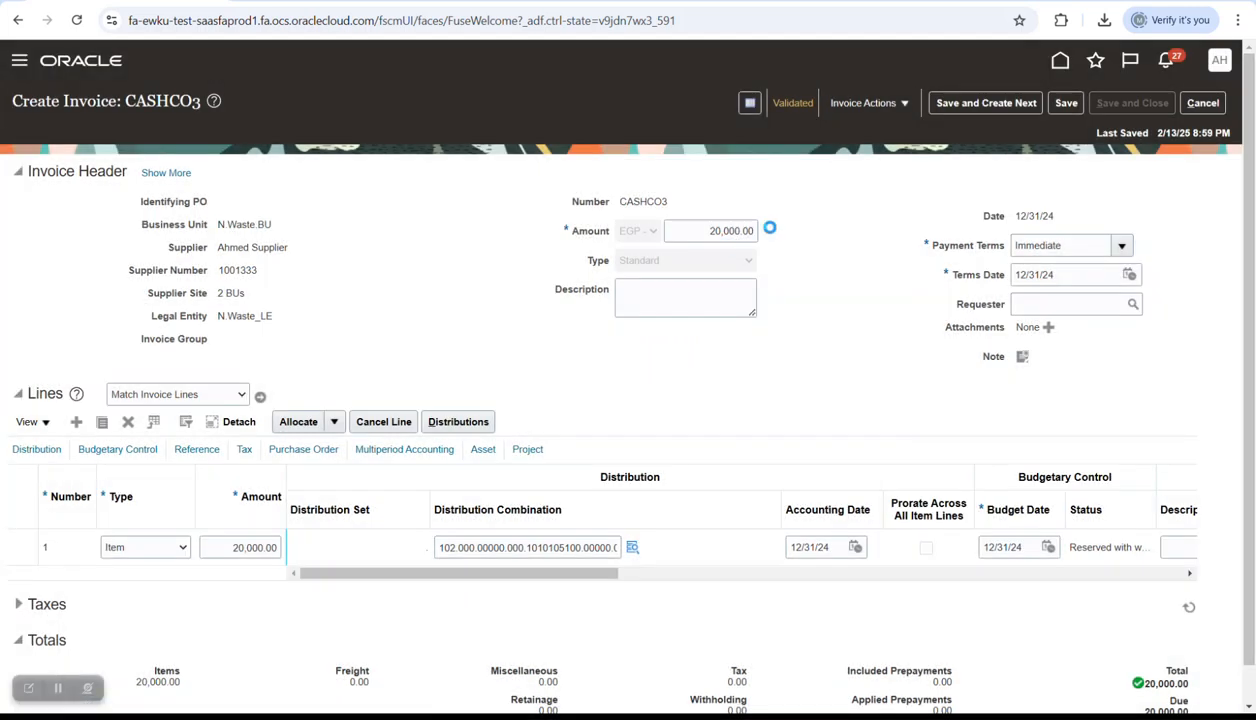
click(1073, 62)
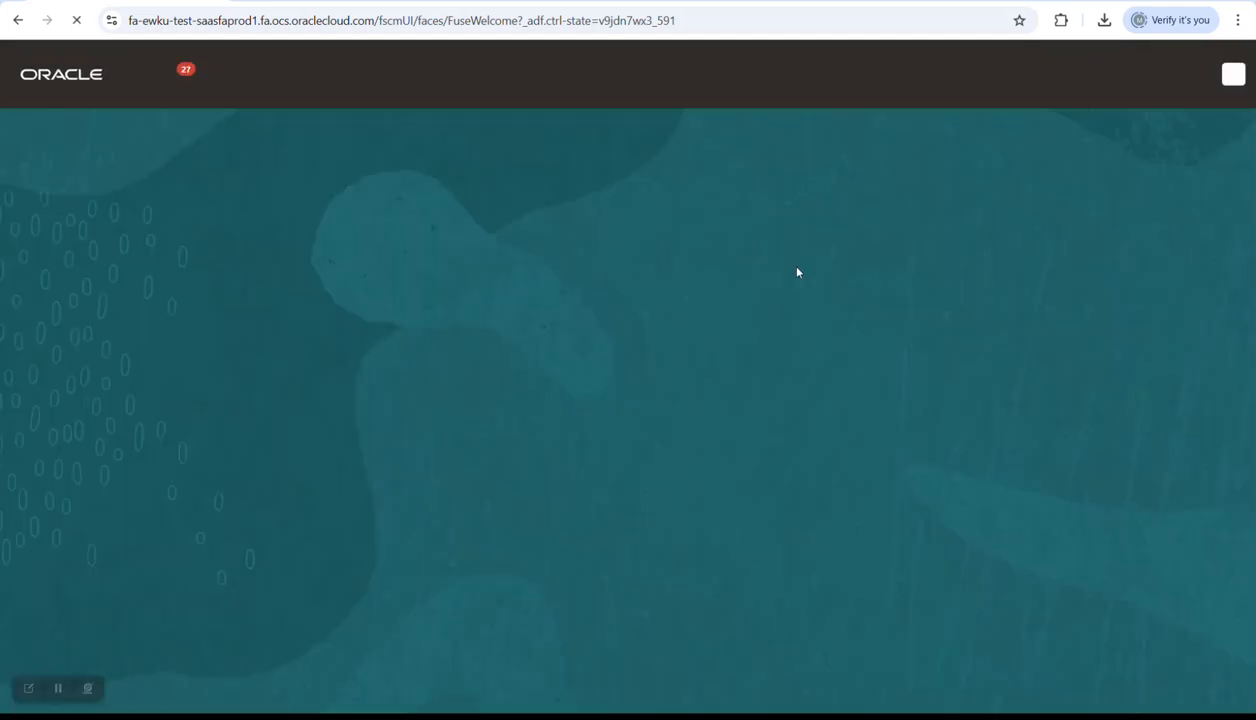
- Start a payment for N.Waste.BU's supplier from the Nile Waste account with the GB Check profile
click(822, 328)
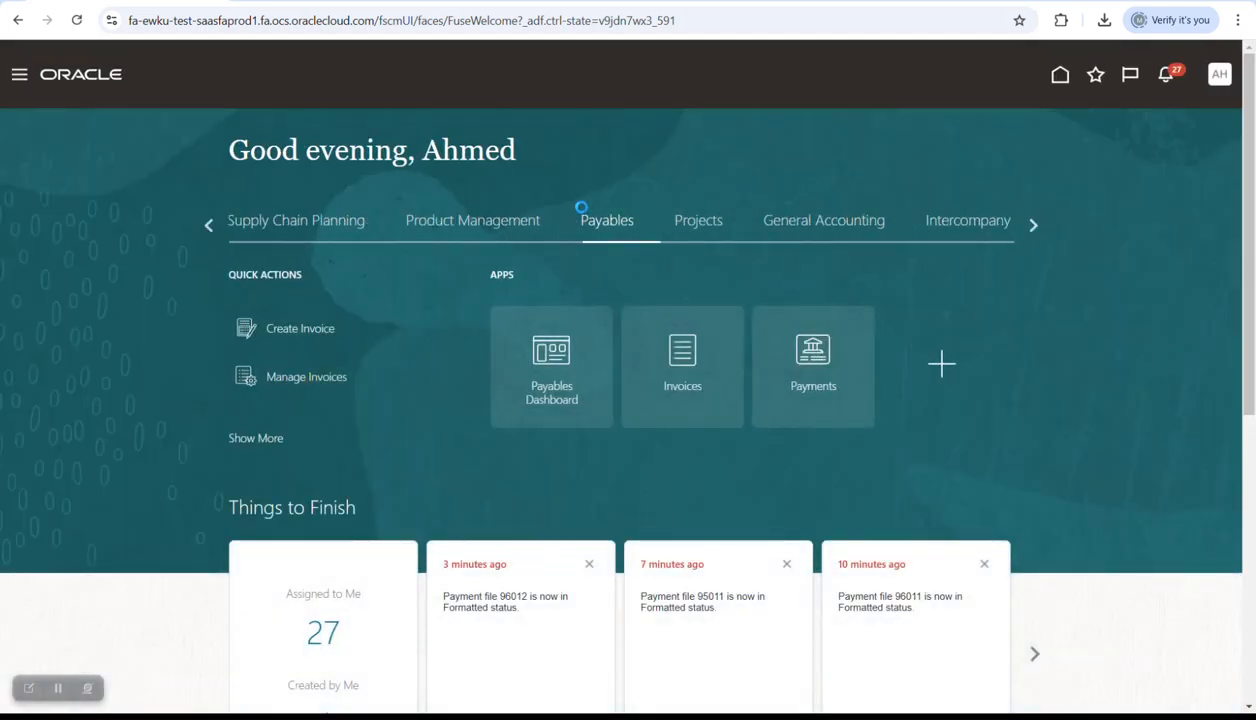
click(1223, 221)
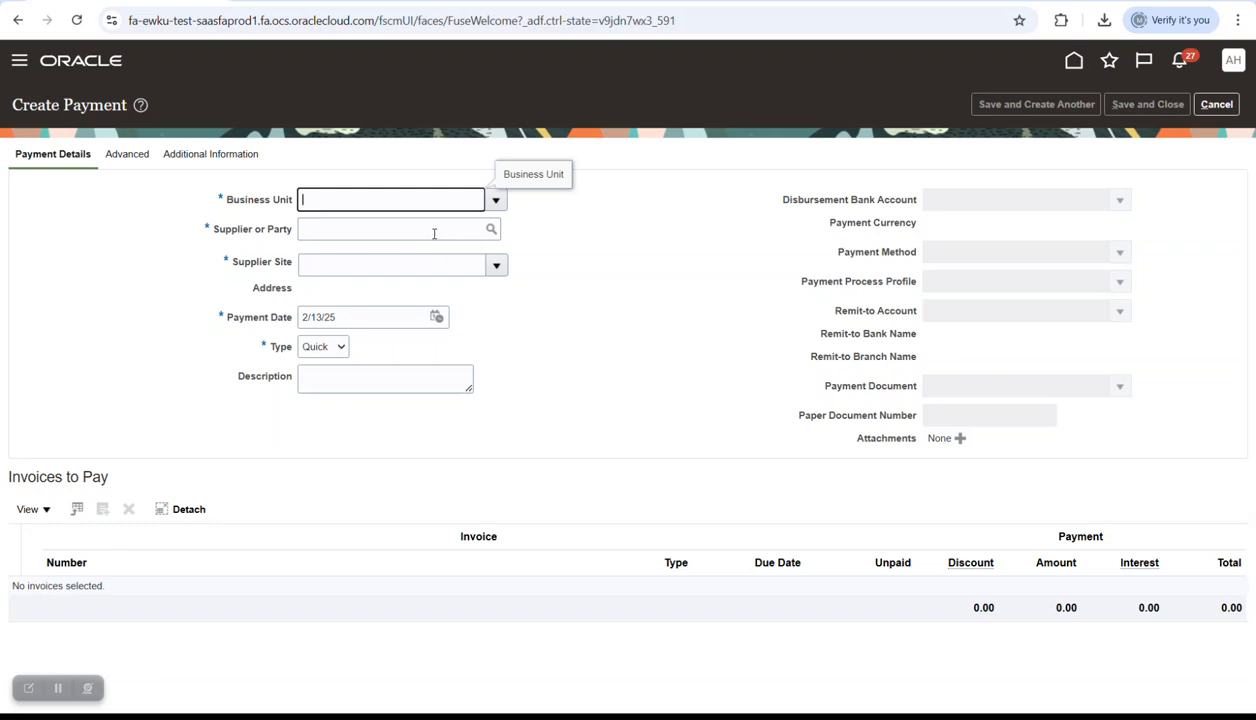
click(434, 229)
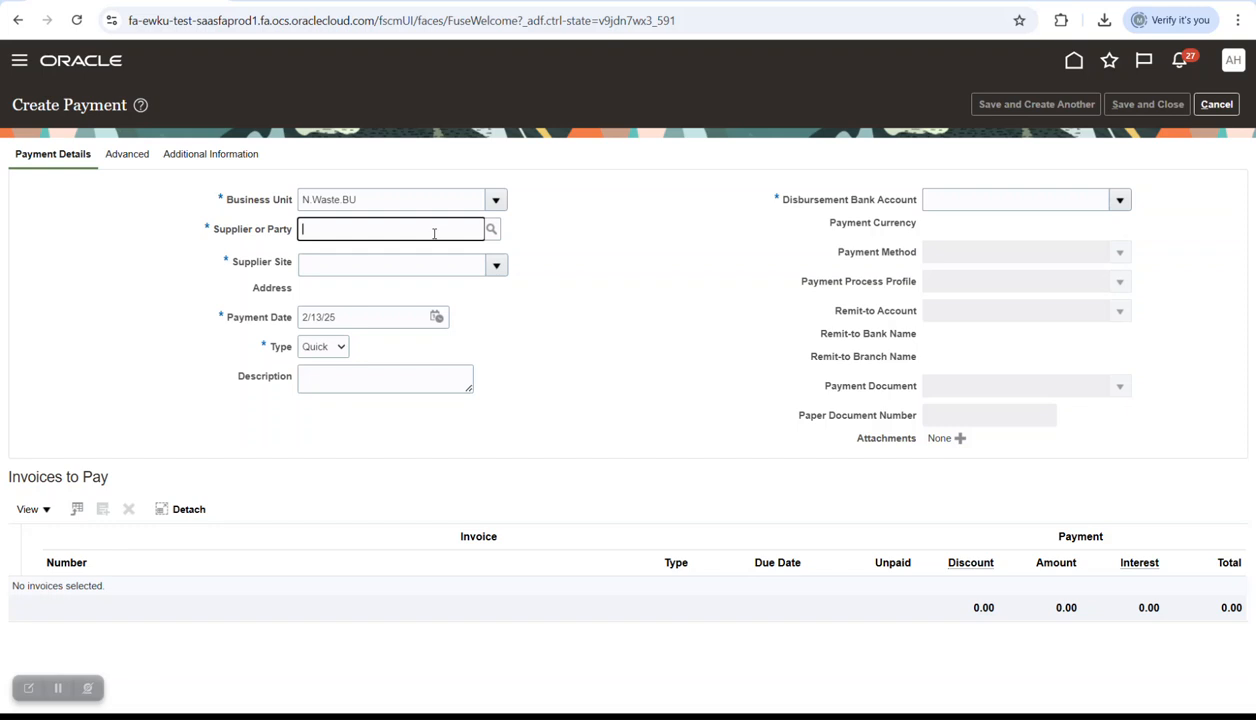
text(A)
key(Caps_Lock)
text(hmed s)
key(Tab)
click(1110, 206)
click(917, 227)
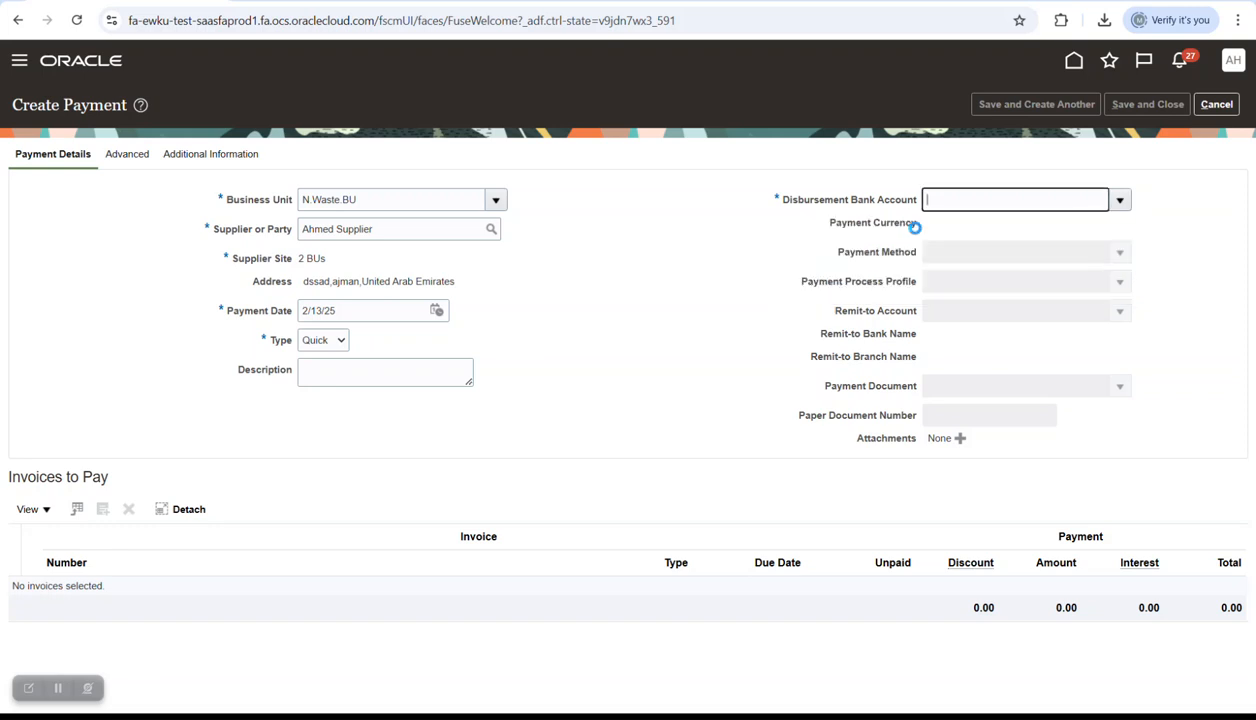
click(1119, 288)
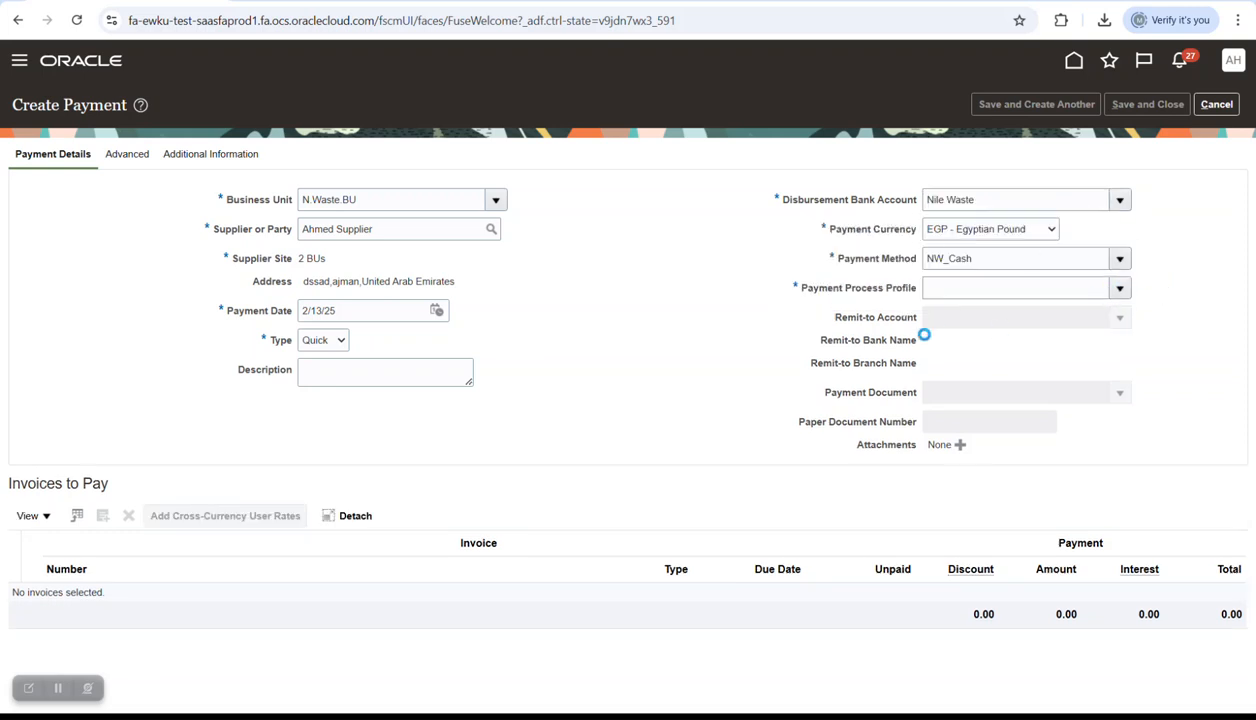
click(712, 318)
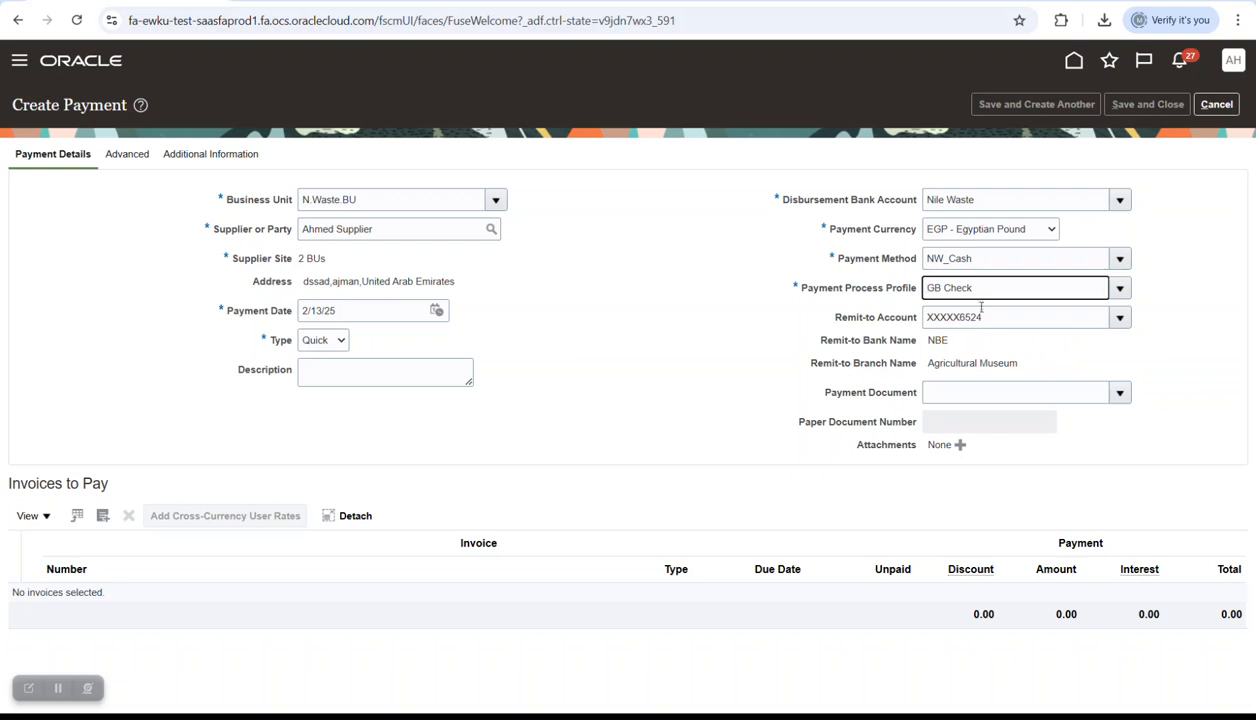
- Date the payment 12/31/24, add invoice CASHCO3 for 20,000.00 EGP, and save and close it
click(436, 310)
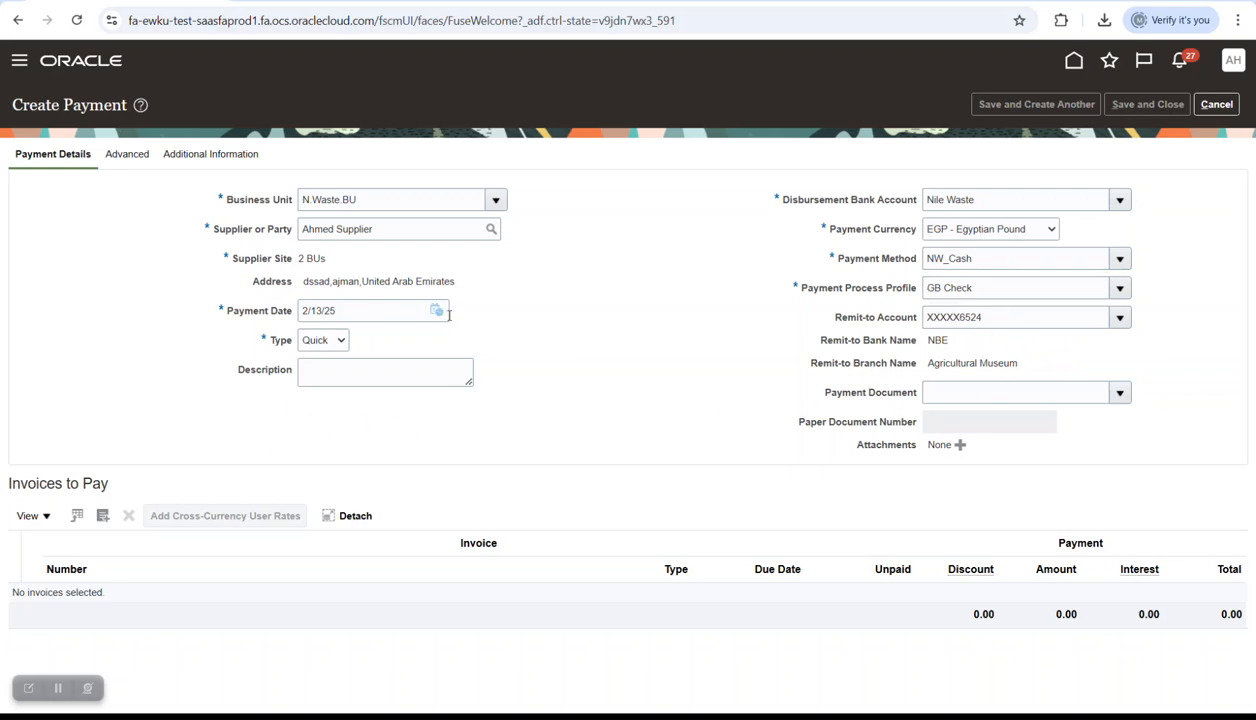
click(591, 339)
click(610, 339)
click(610, 339)
click(531, 341)
click(500, 576)
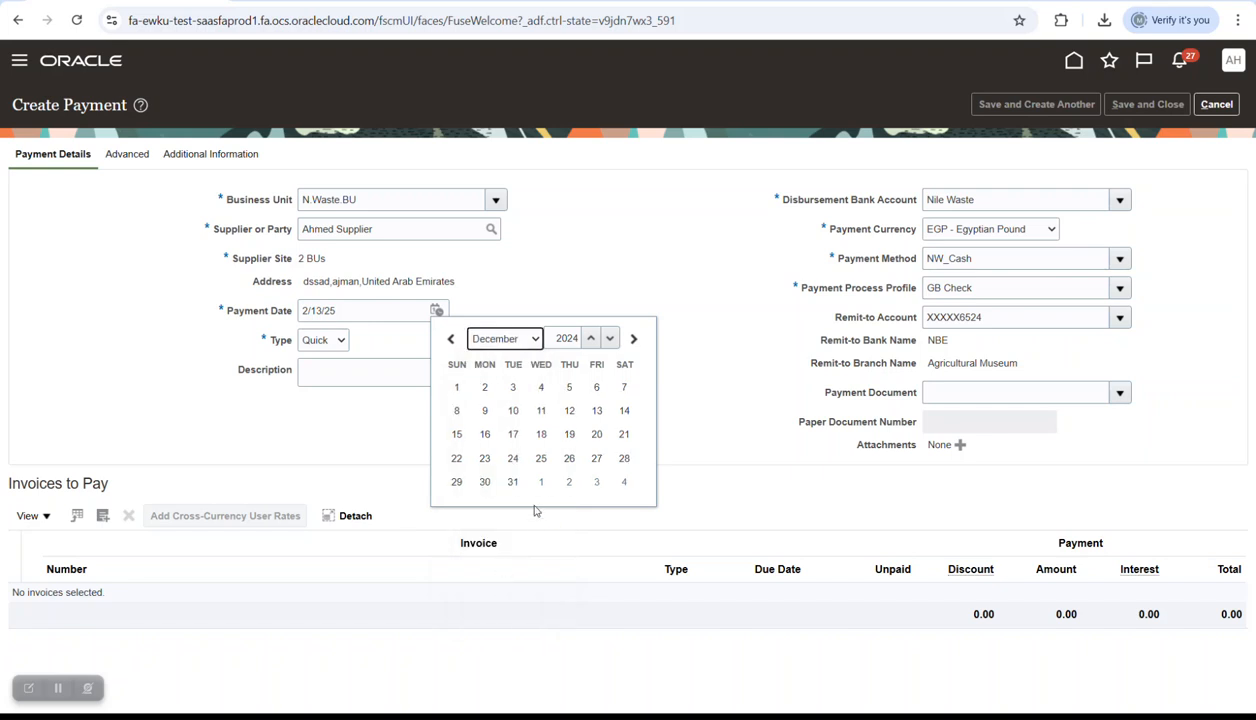
click(513, 482)
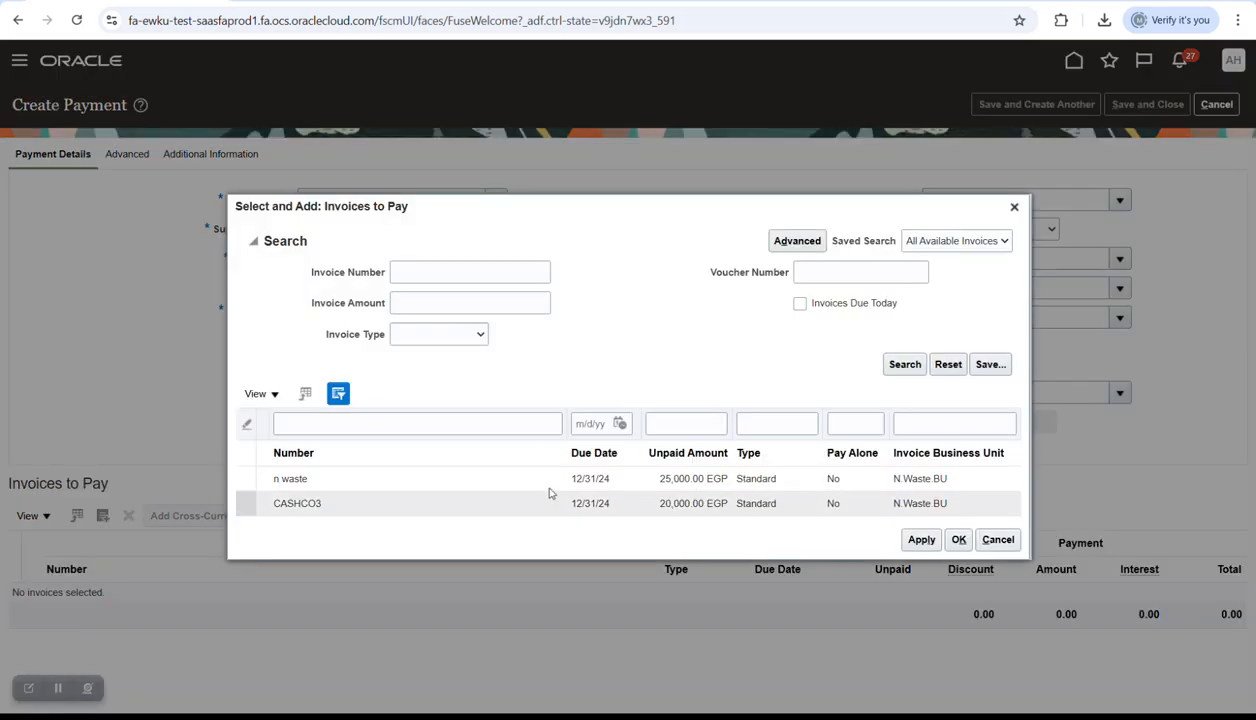
click(548, 498)
click(958, 539)
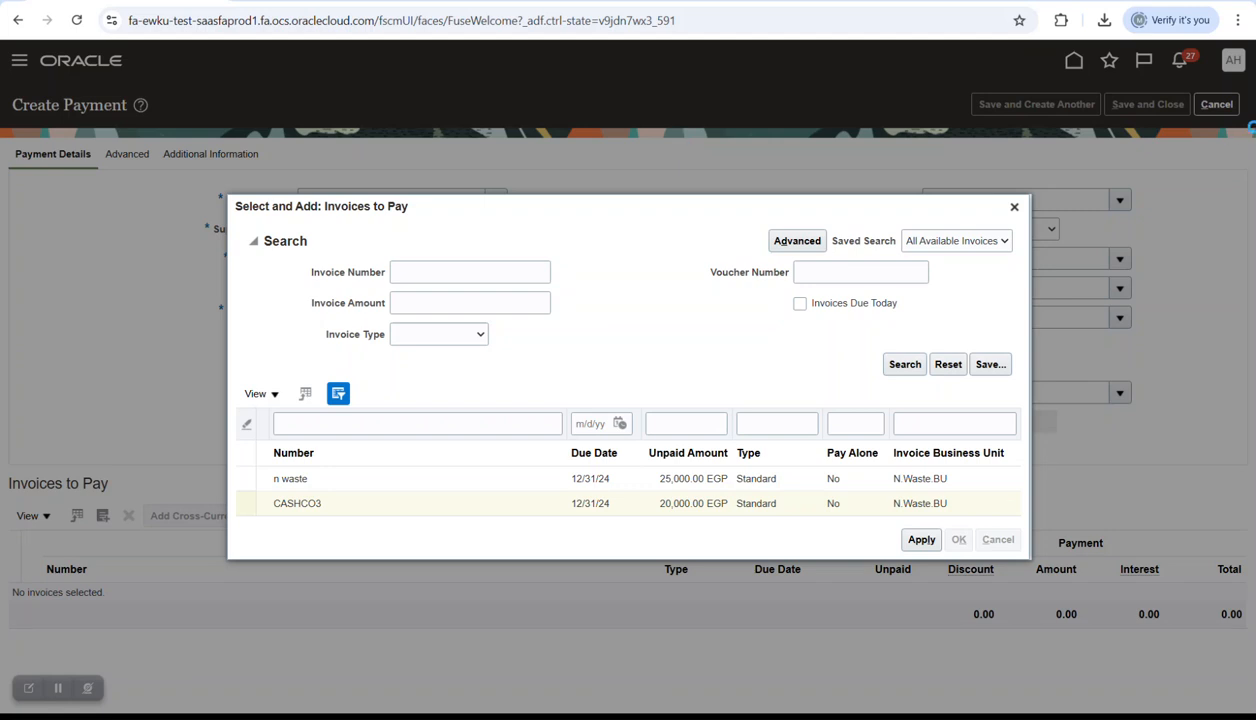
click(1148, 105)
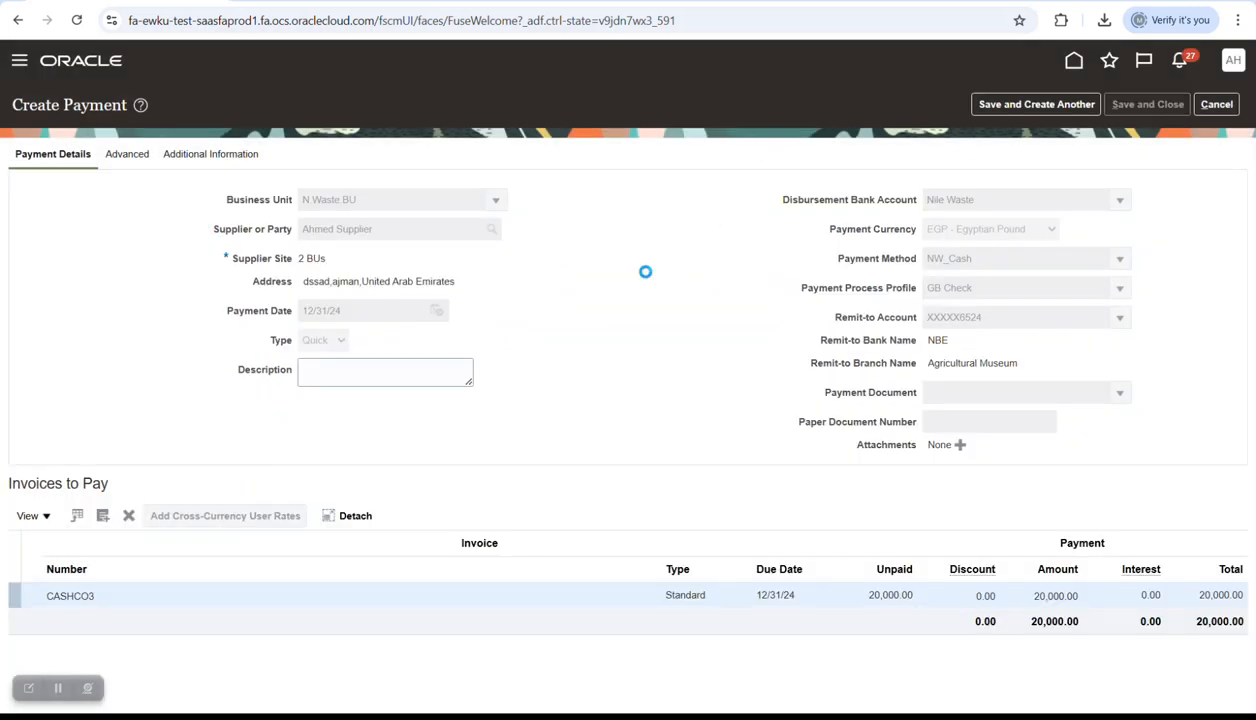
- Note new payment number 239 and search Manage Payments for it
double_click(563, 207)
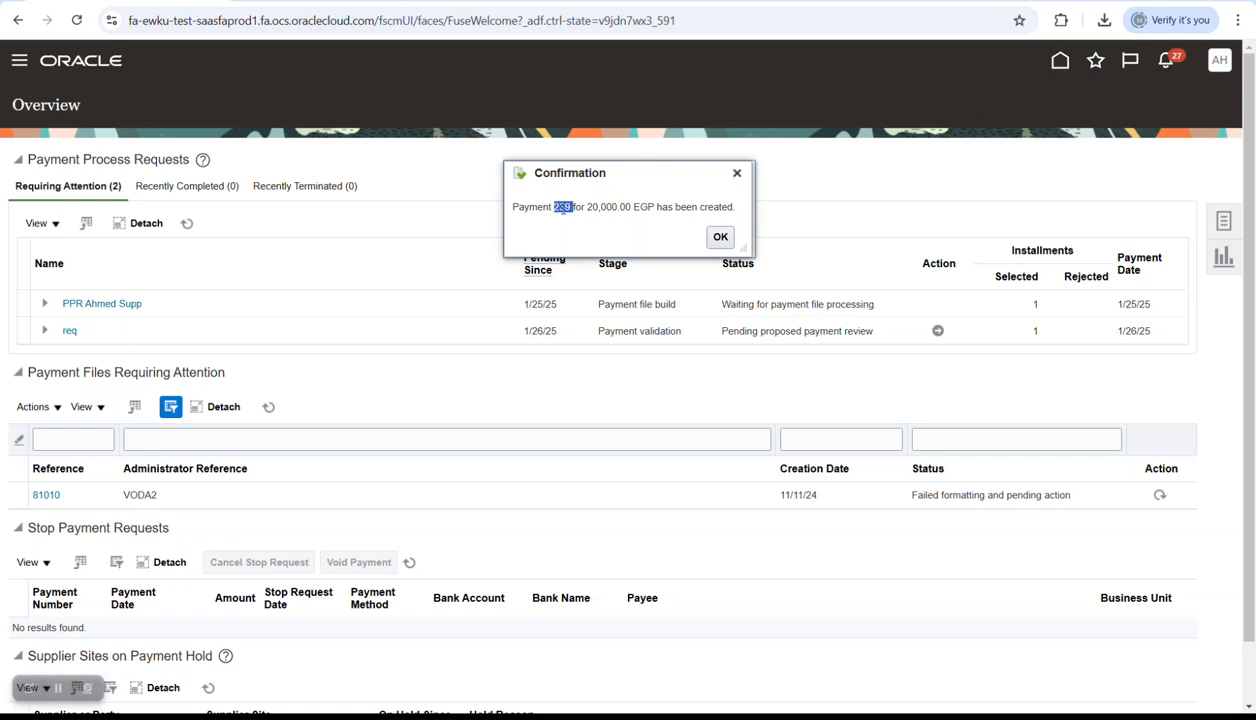
click(719, 238)
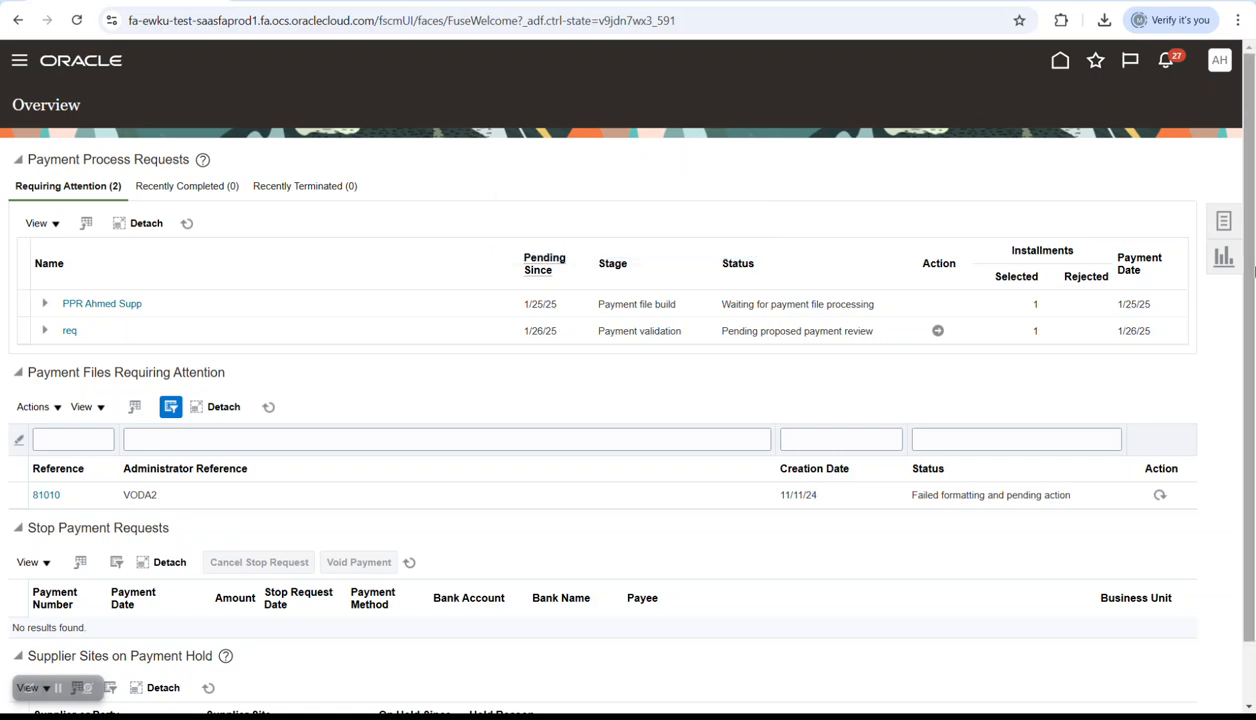
click(1223, 221)
click(1036, 189)
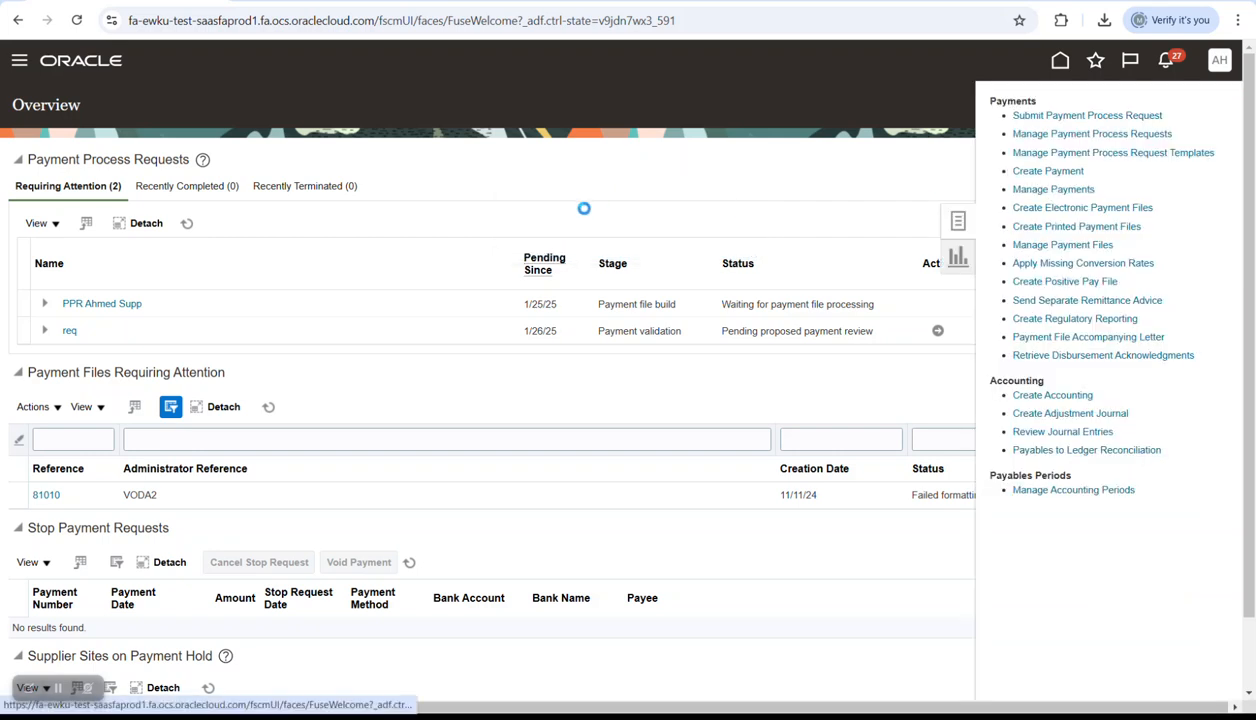
click(335, 267)
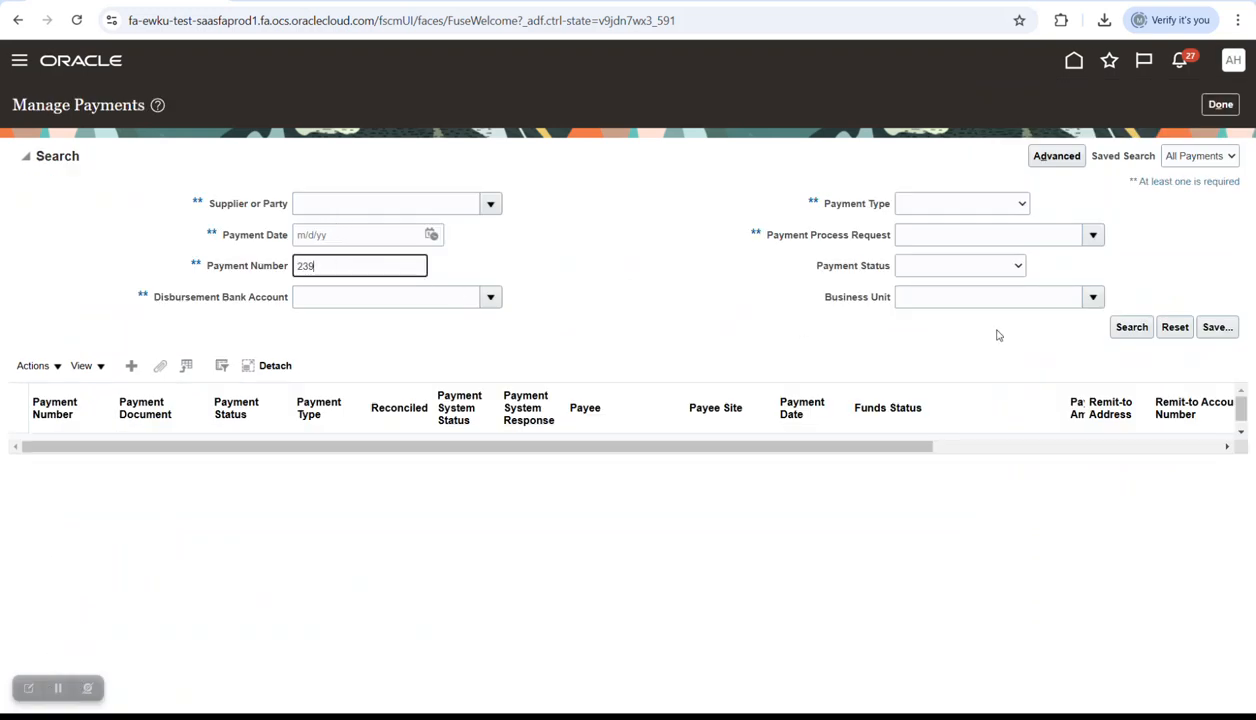
click(1128, 327)
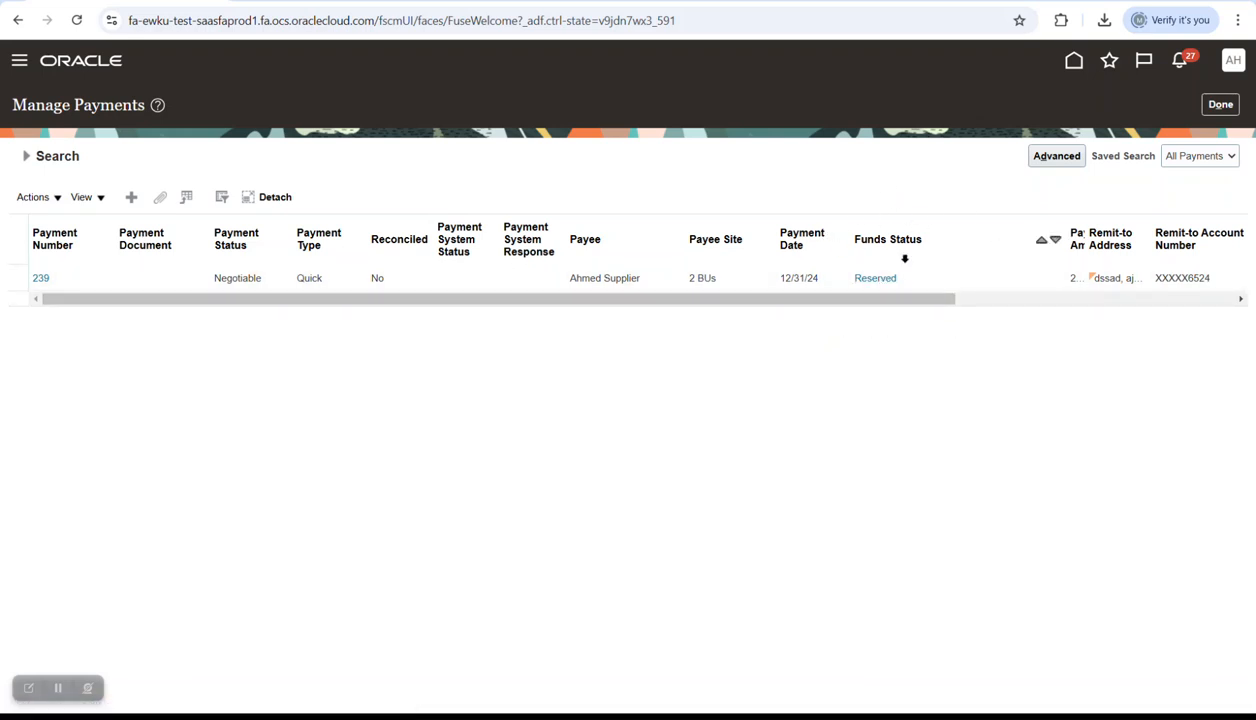
- Show payment 239's funds reservation in Budget view: 20,000.00 EGP requested, 5,000.00 available
click(40, 278)
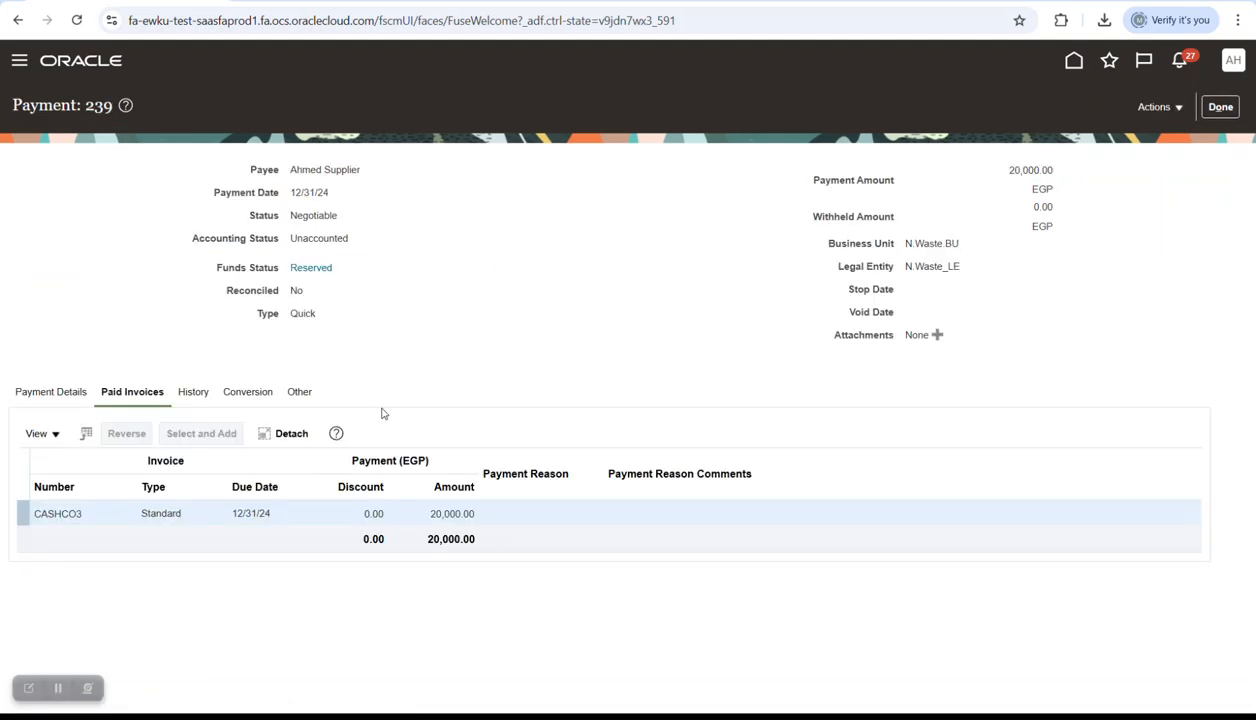
click(311, 268)
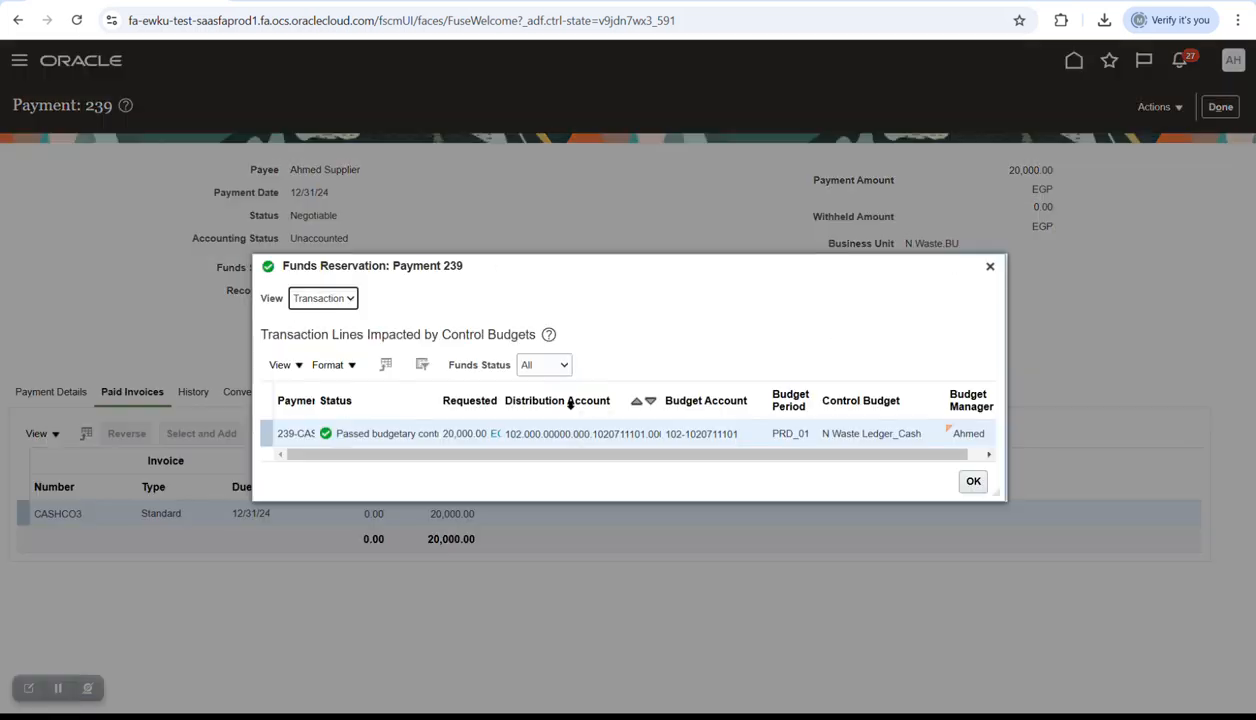
click(336, 300)
click(310, 319)
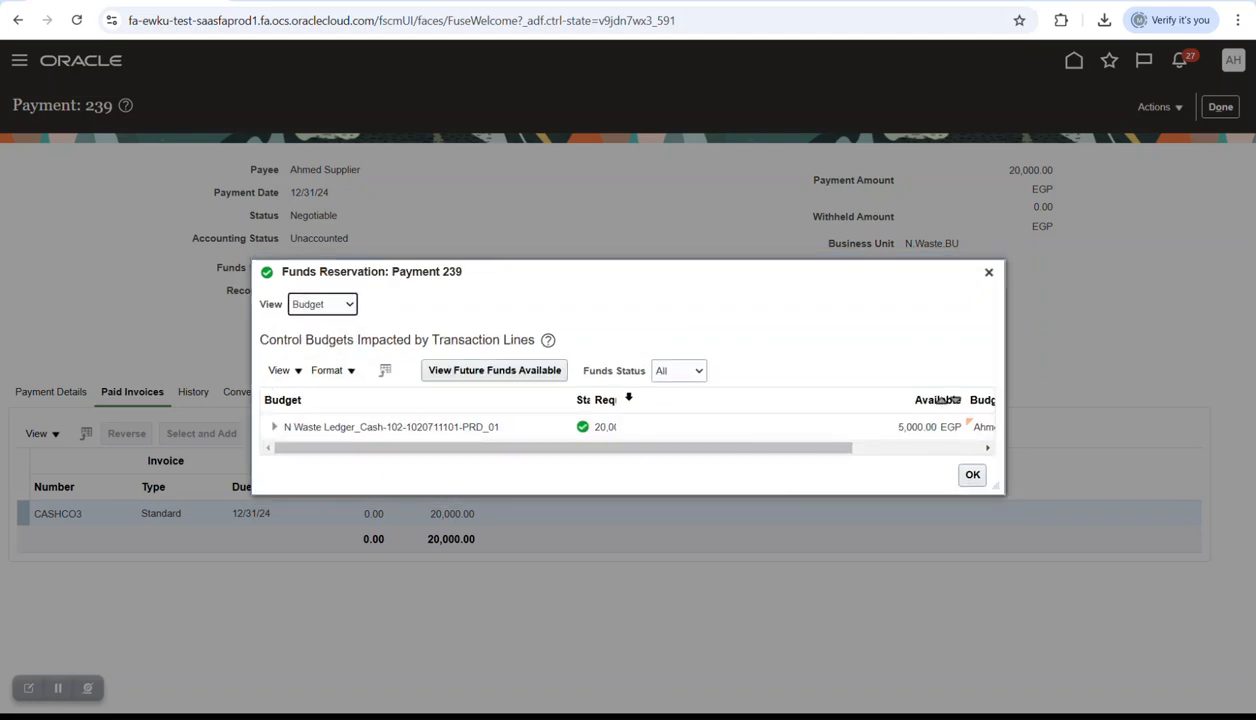
drag(611, 396, 690, 398)
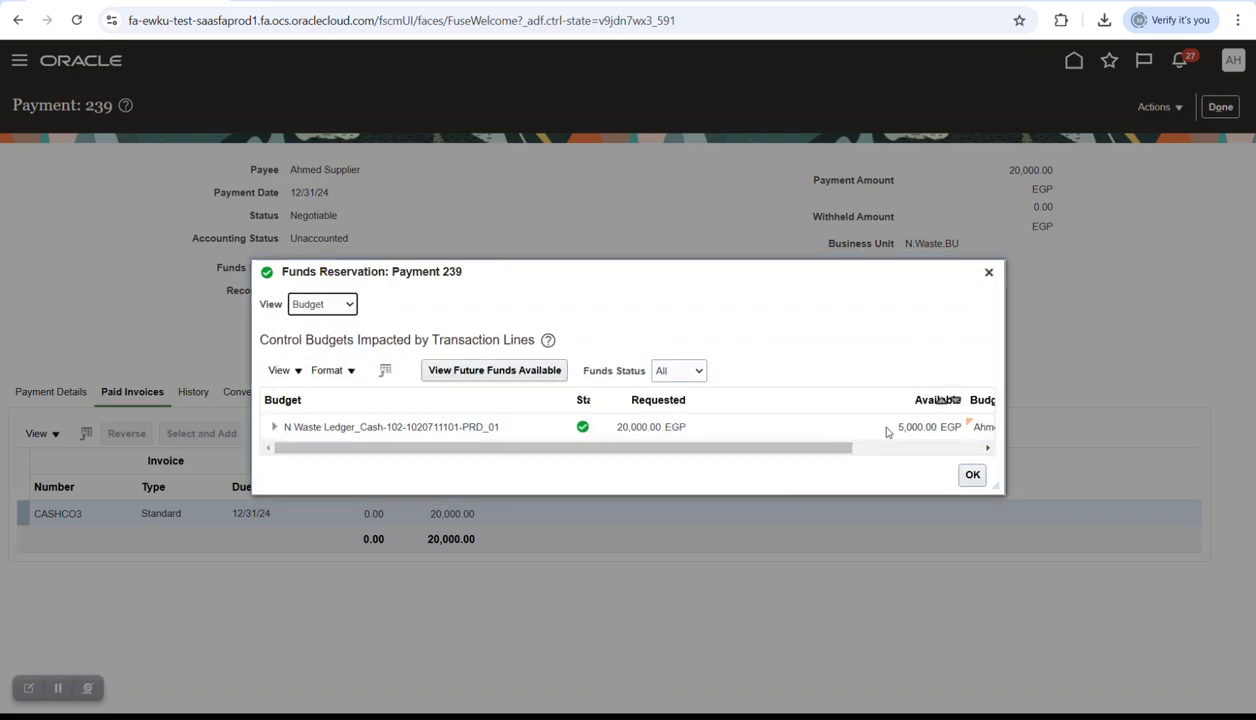
drag(996, 487, 1106, 594)
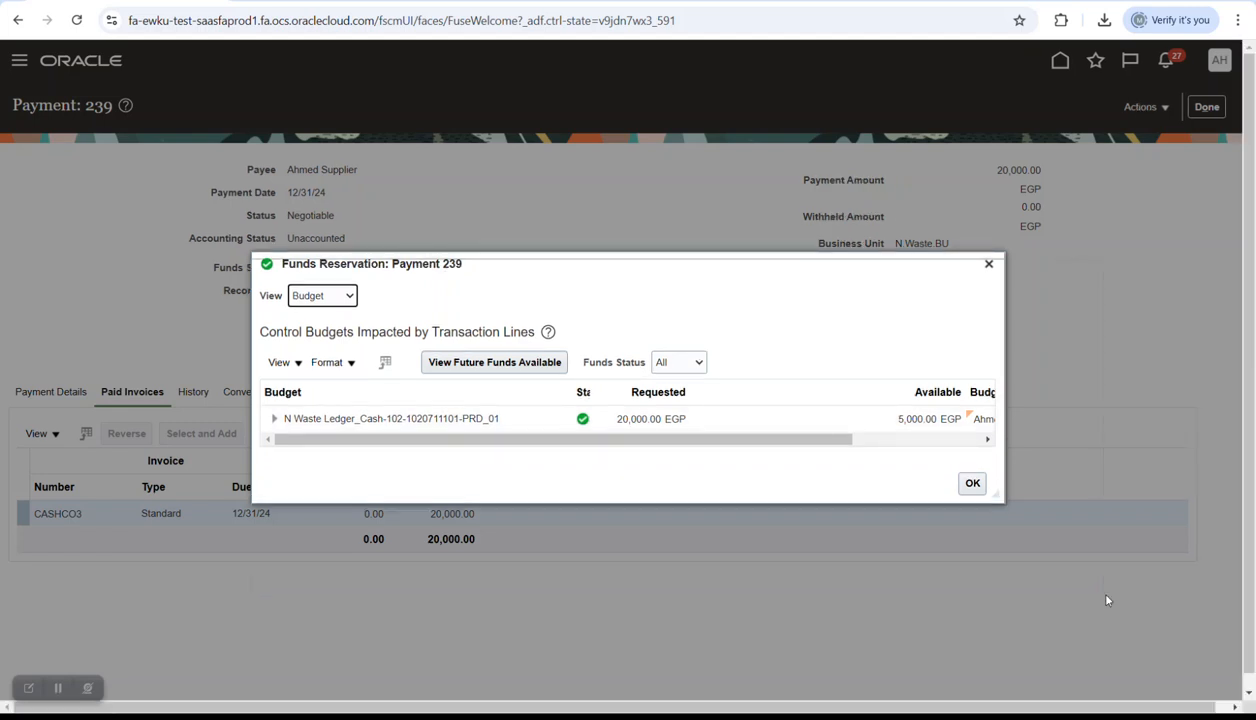
drag(731, 398, 776, 401)
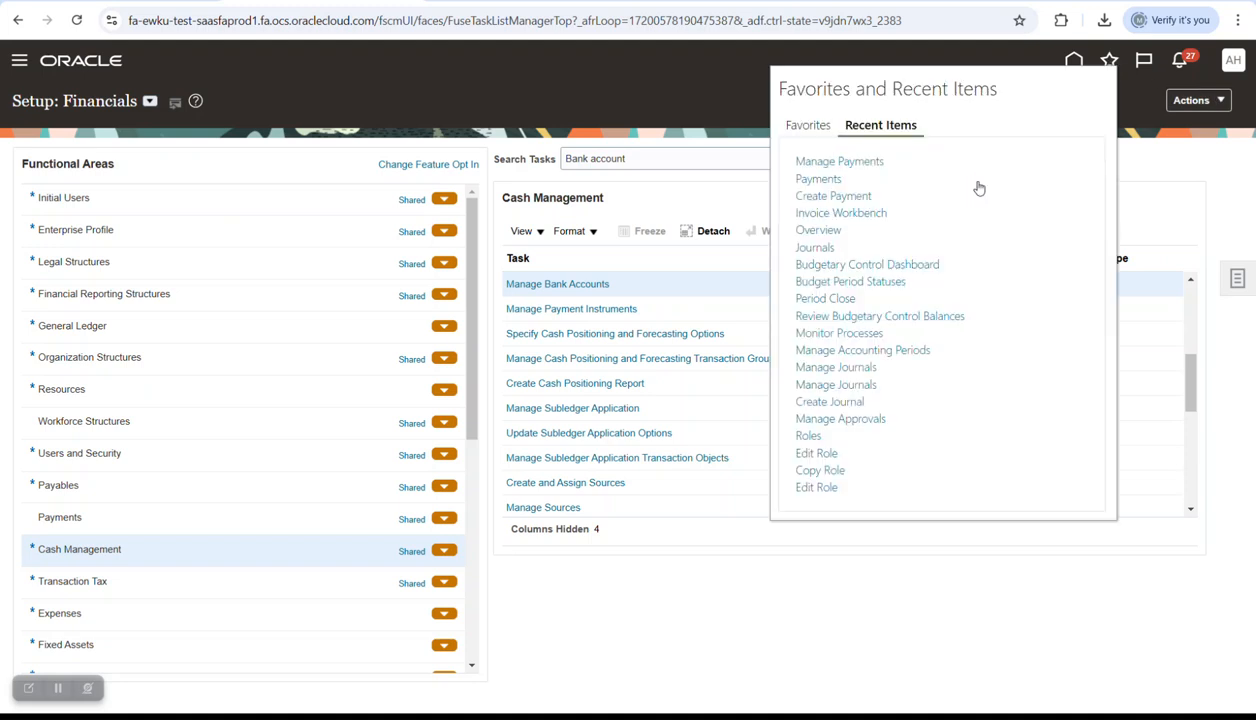
- Search budgetary control balances for Year to date, period PRD_01, all companies, using the saved search
click(908, 317)
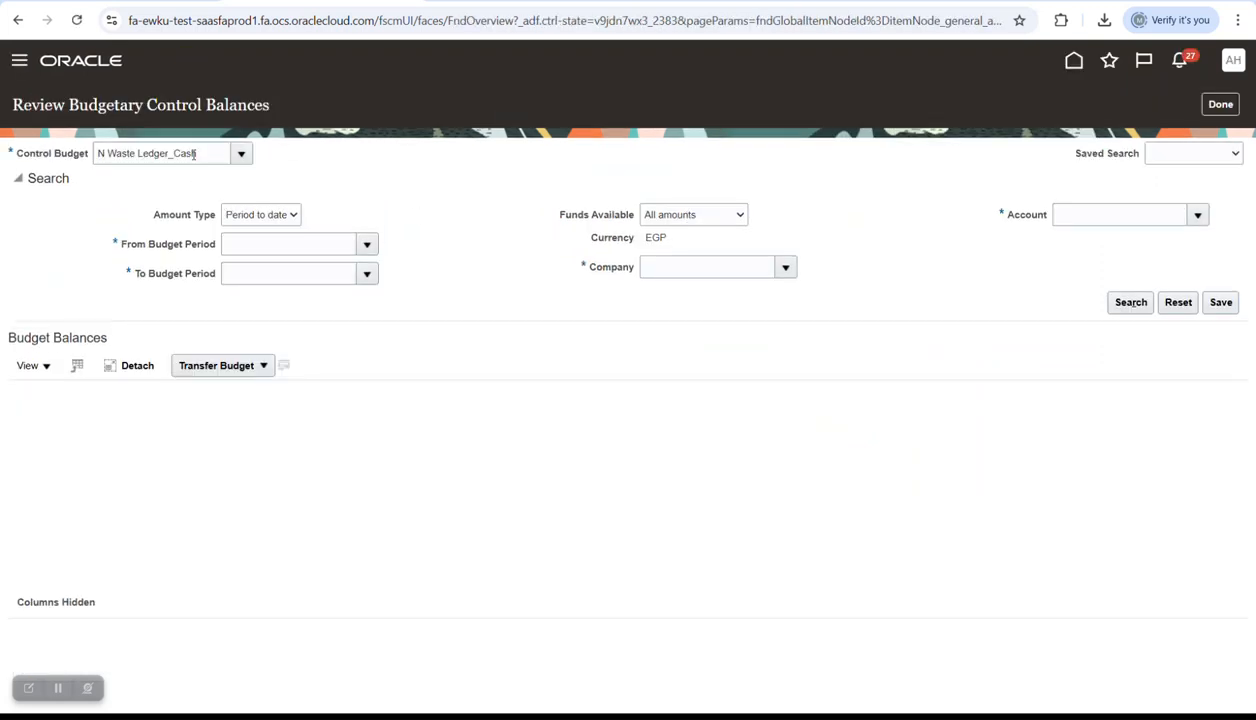
click(276, 217)
click(268, 253)
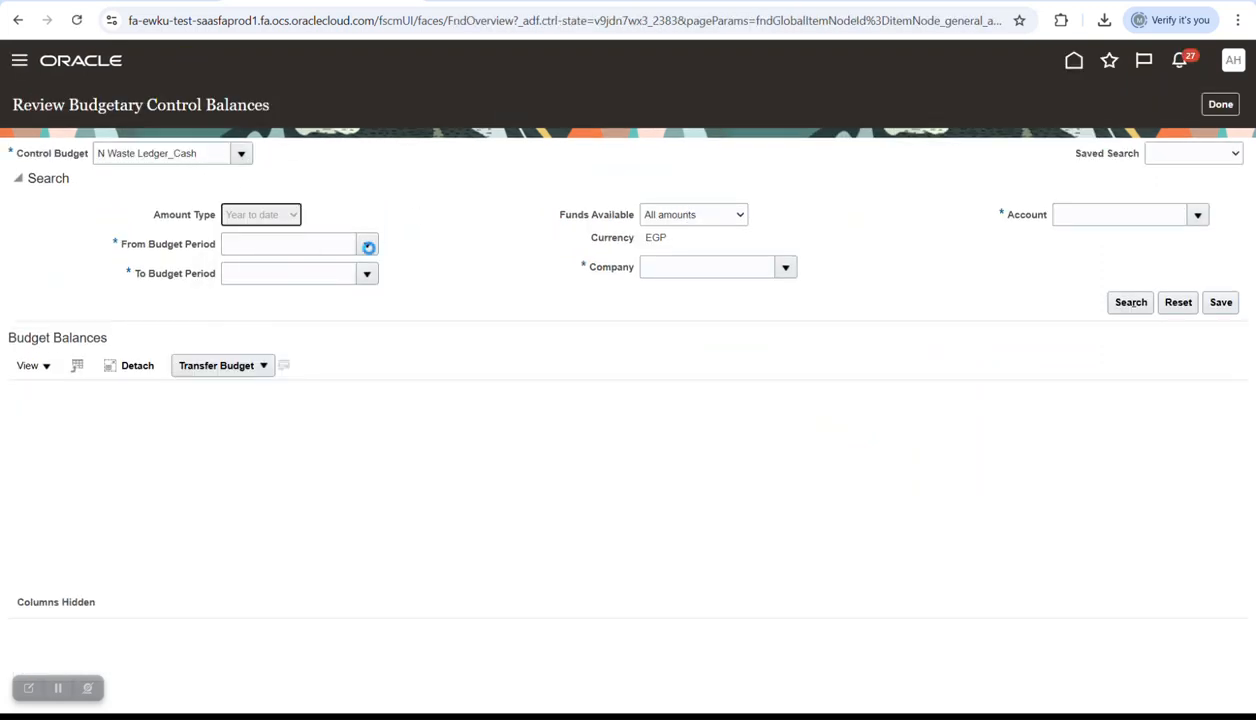
click(471, 245)
click(426, 279)
click(1099, 238)
click(1000, 288)
click(1153, 157)
click(1156, 190)
click(1131, 302)
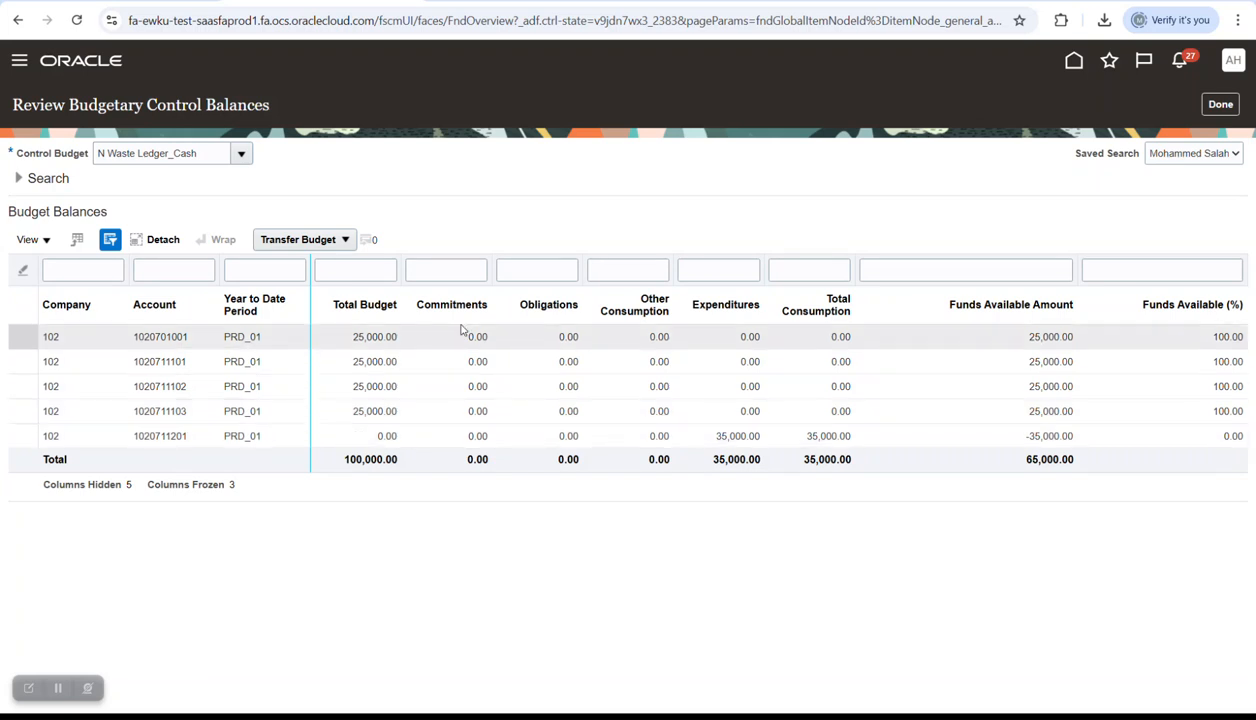
- Close the funds reservation results and post payment 239's accounting to the ledger
click(30, 179)
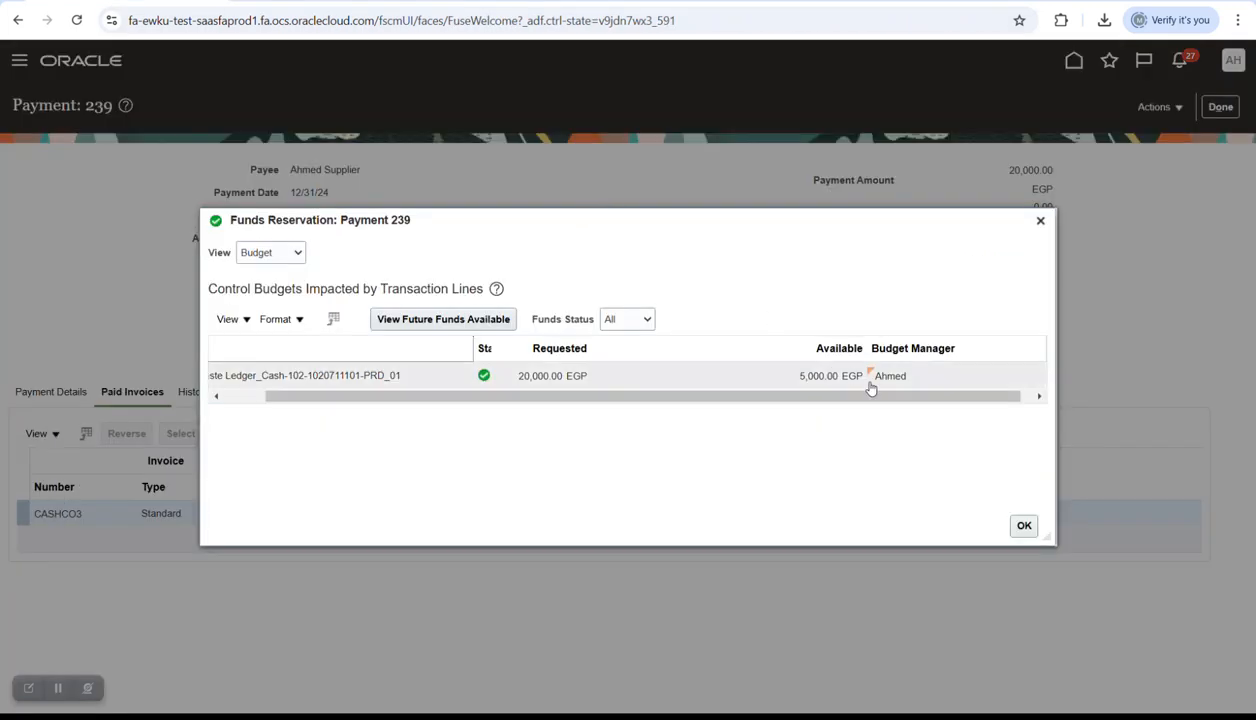
click(1024, 525)
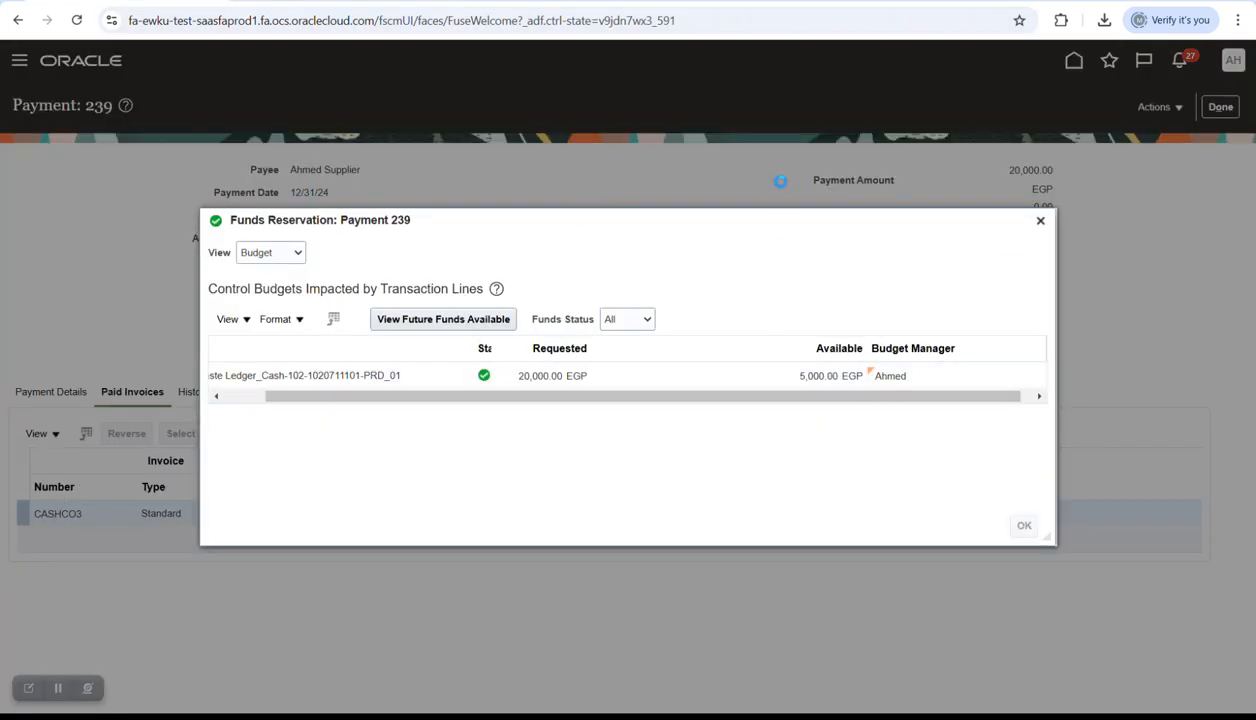
click(1155, 108)
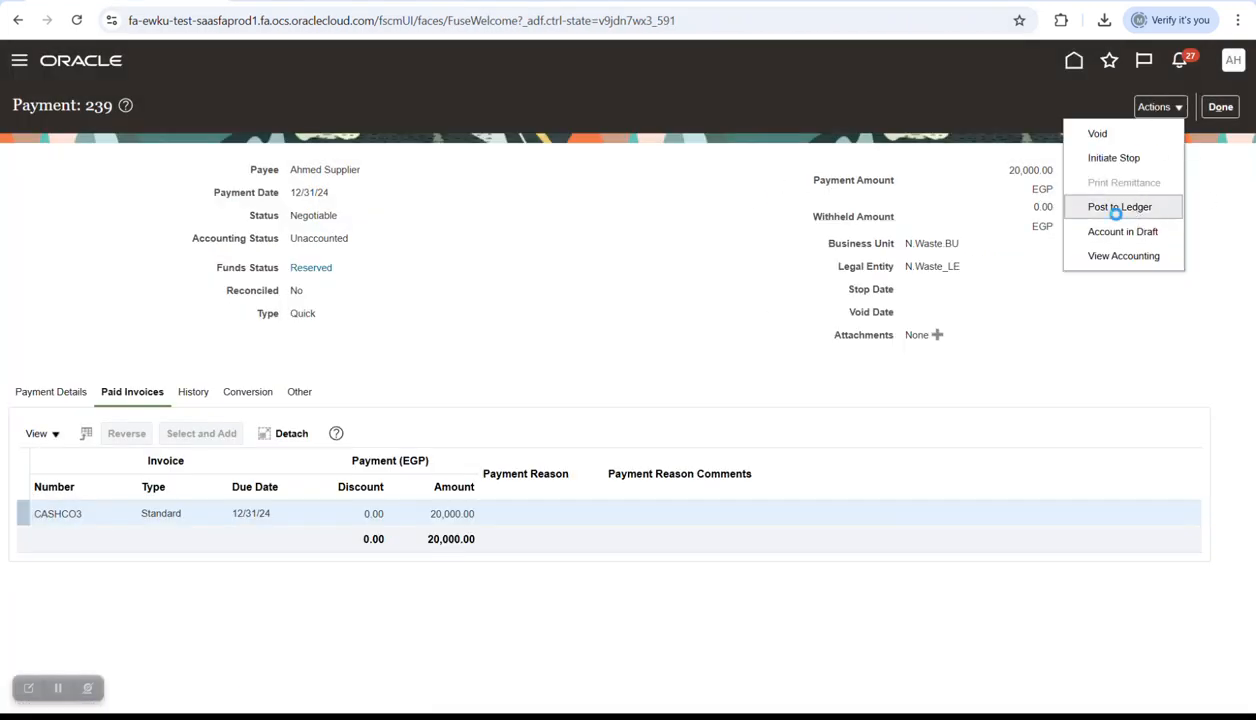
click(1140, 206)
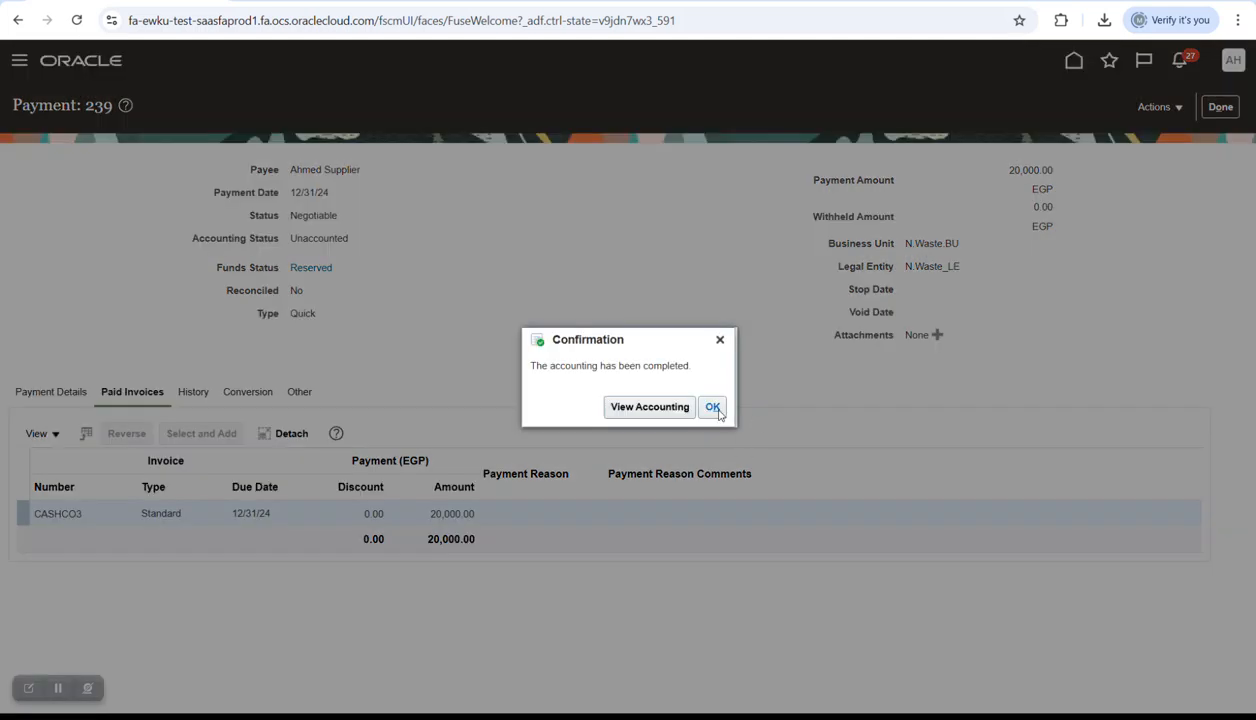
click(712, 407)
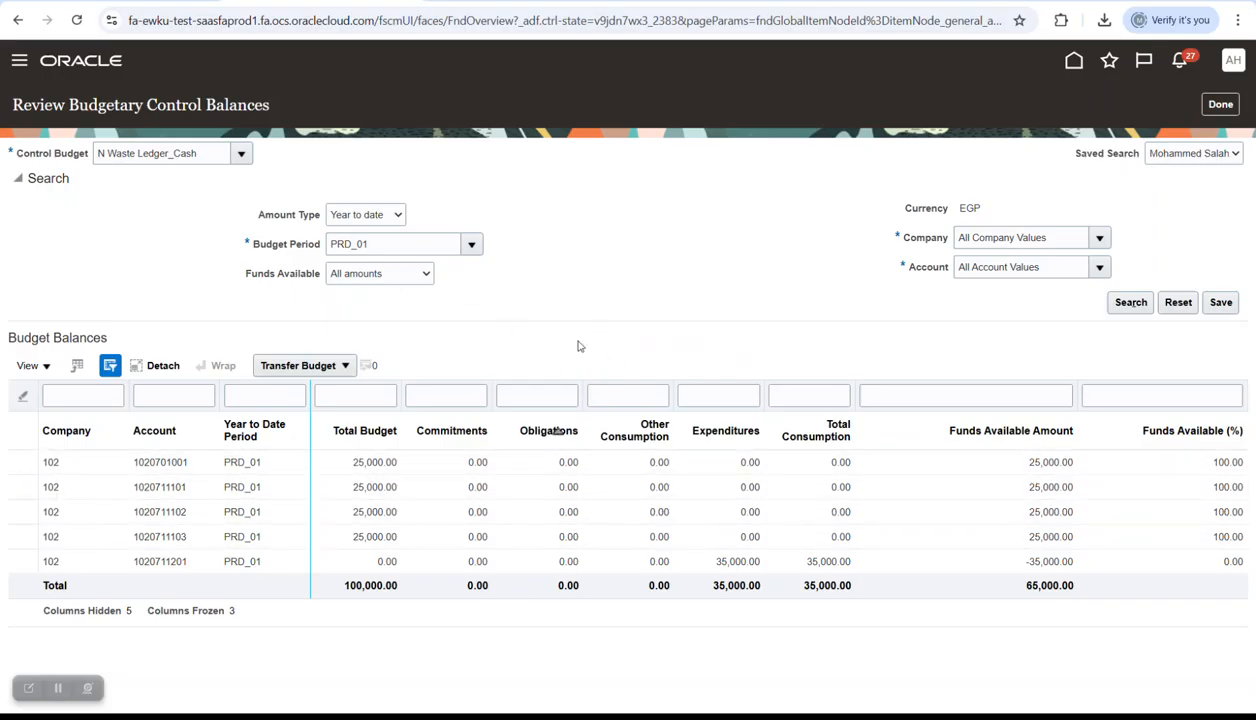
click(1137, 308)
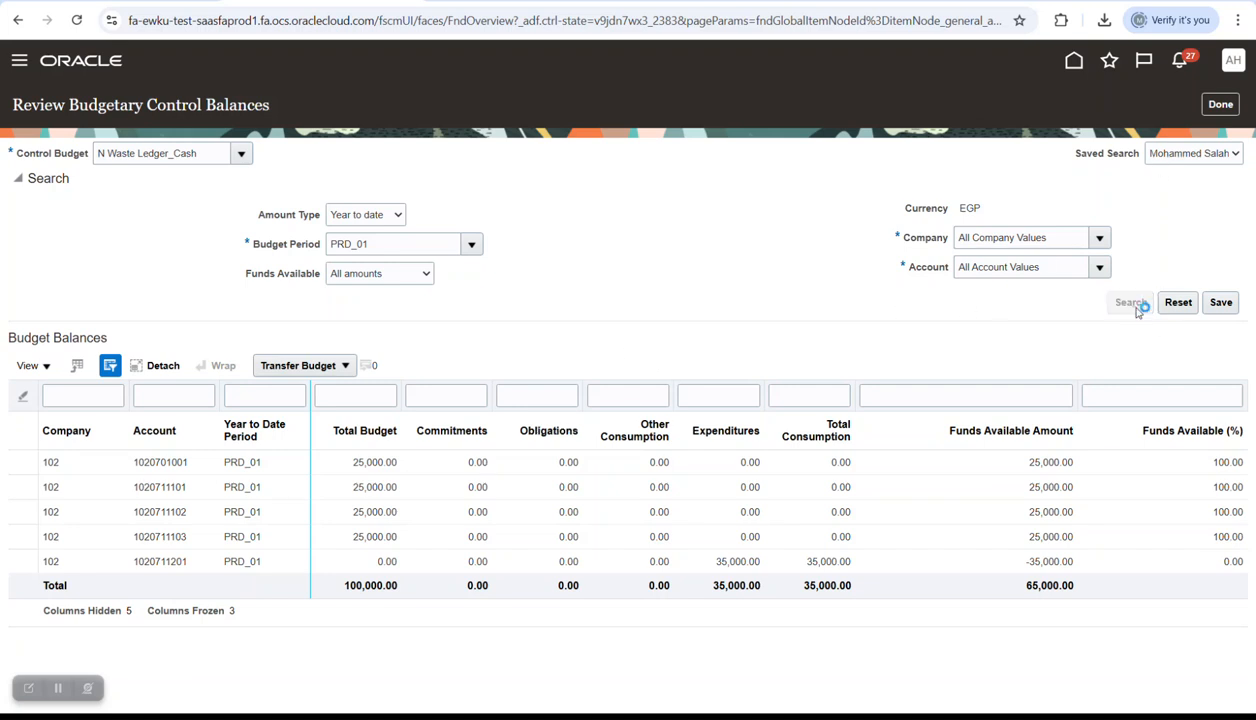
click(1132, 308)
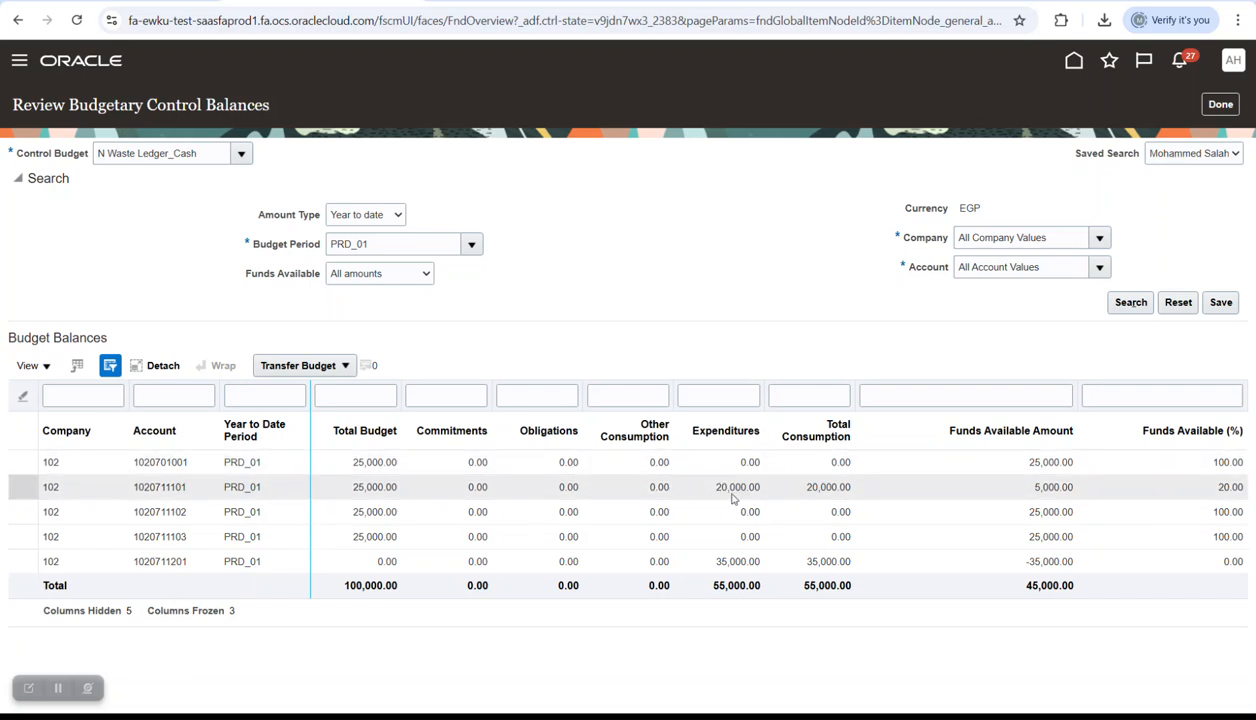
click(1037, 487)
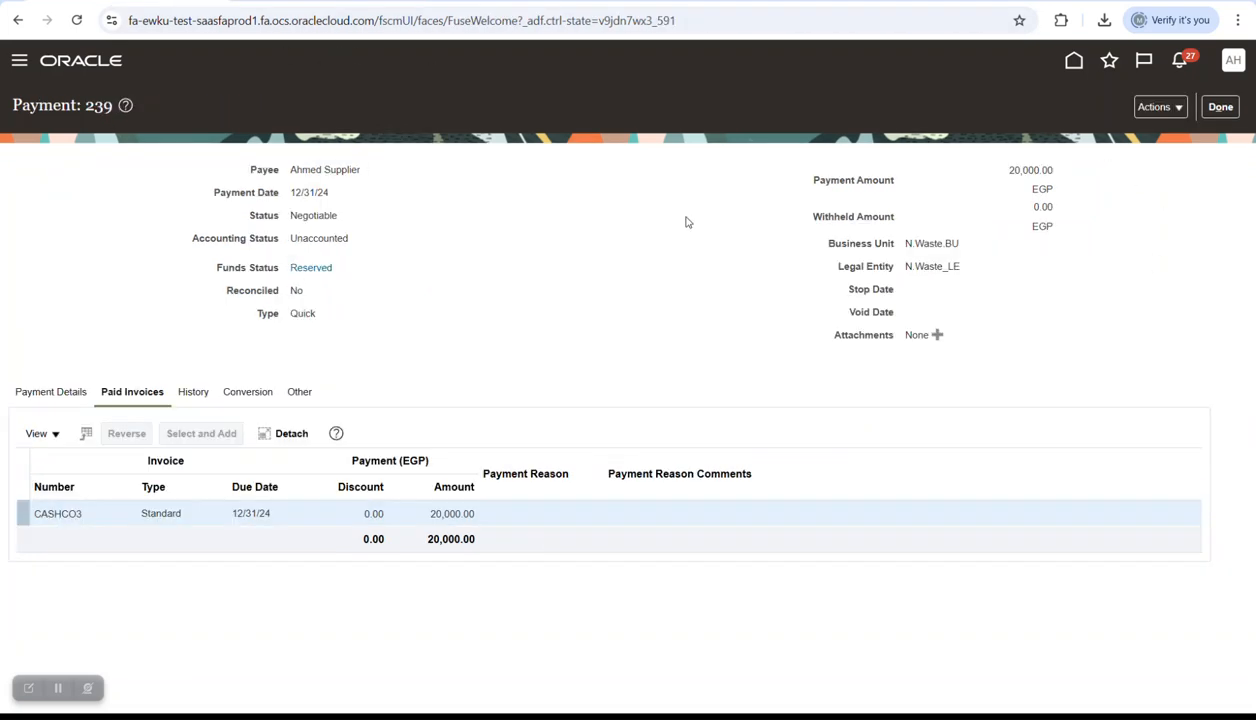
- Leave the payment pages and go from Home to the Invoices work area
click(1220, 107)
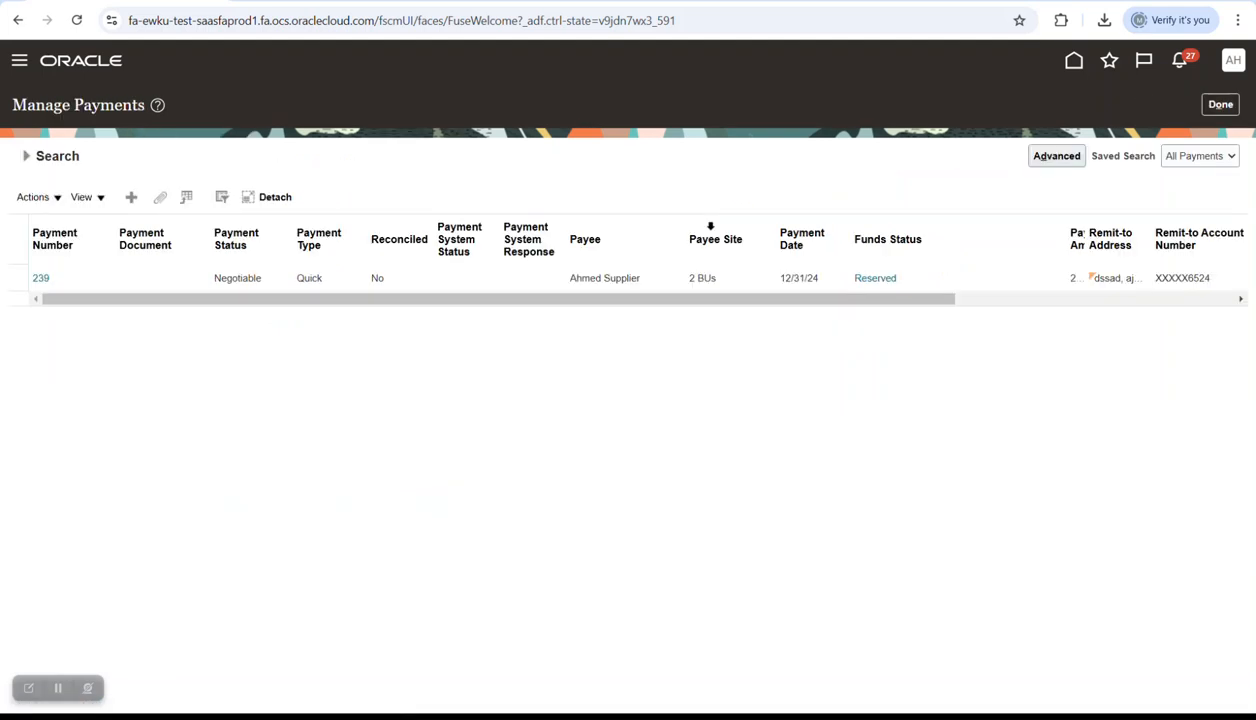
click(1220, 104)
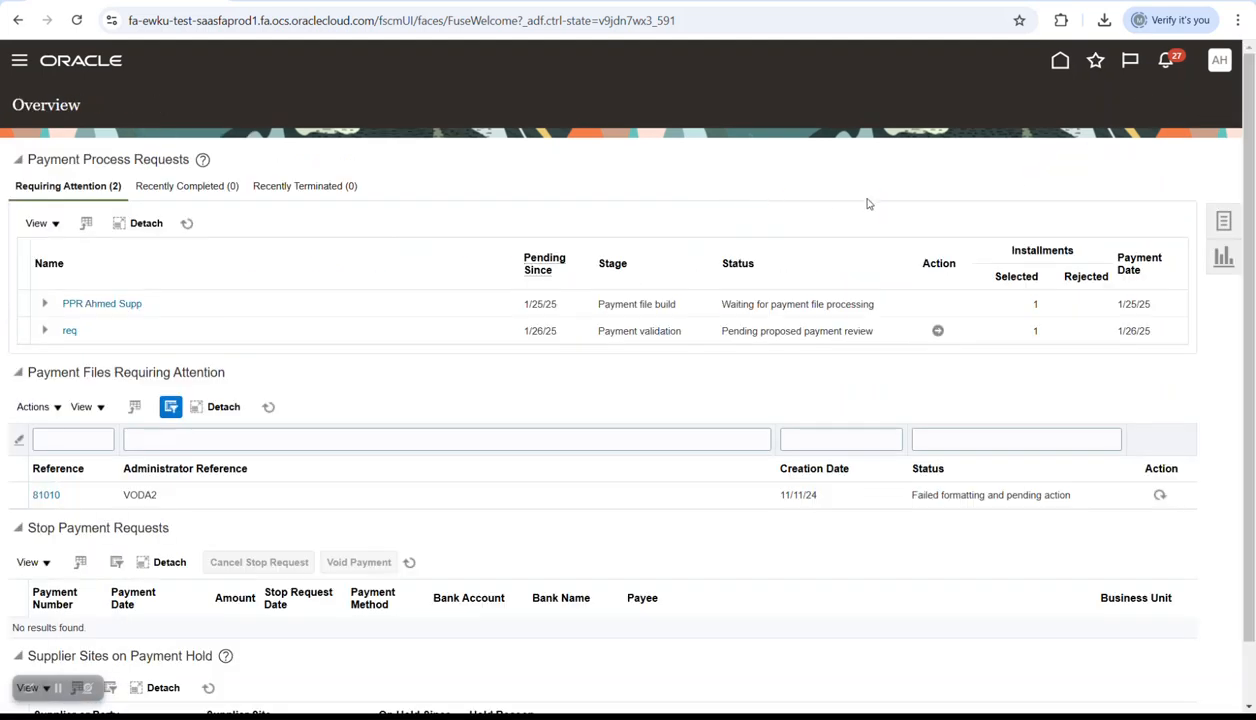
click(1212, 224)
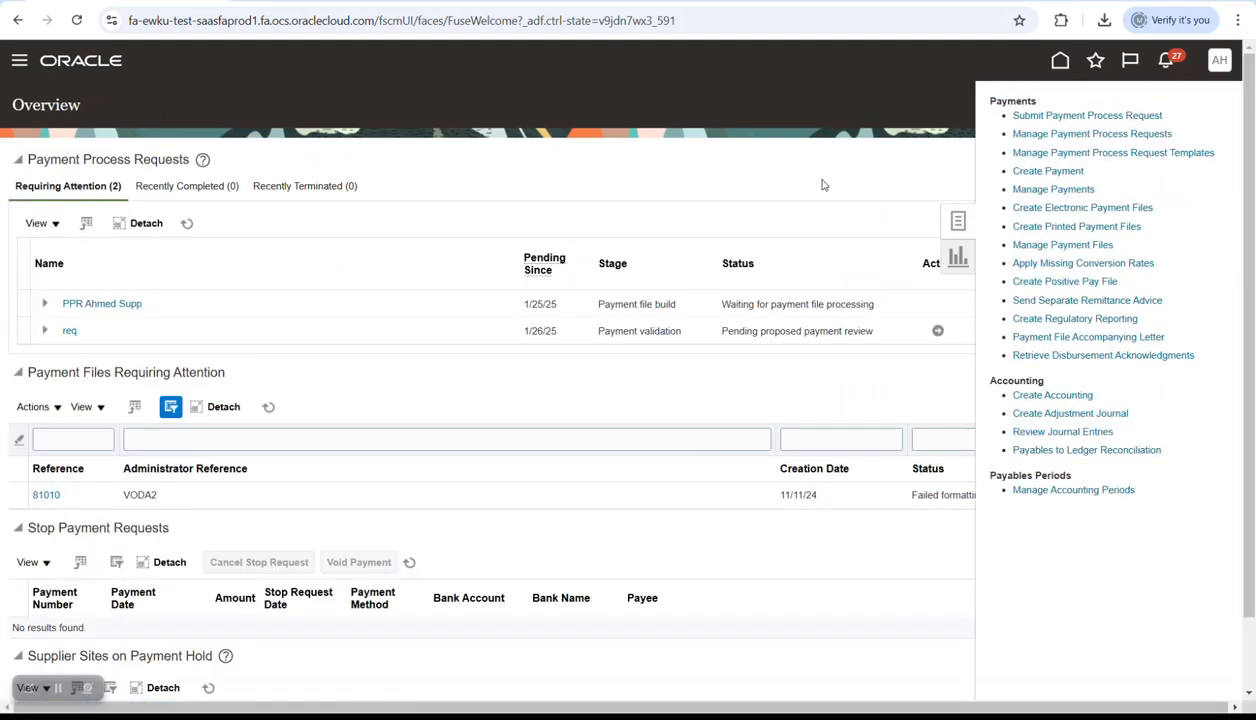
click(858, 163)
click(1208, 220)
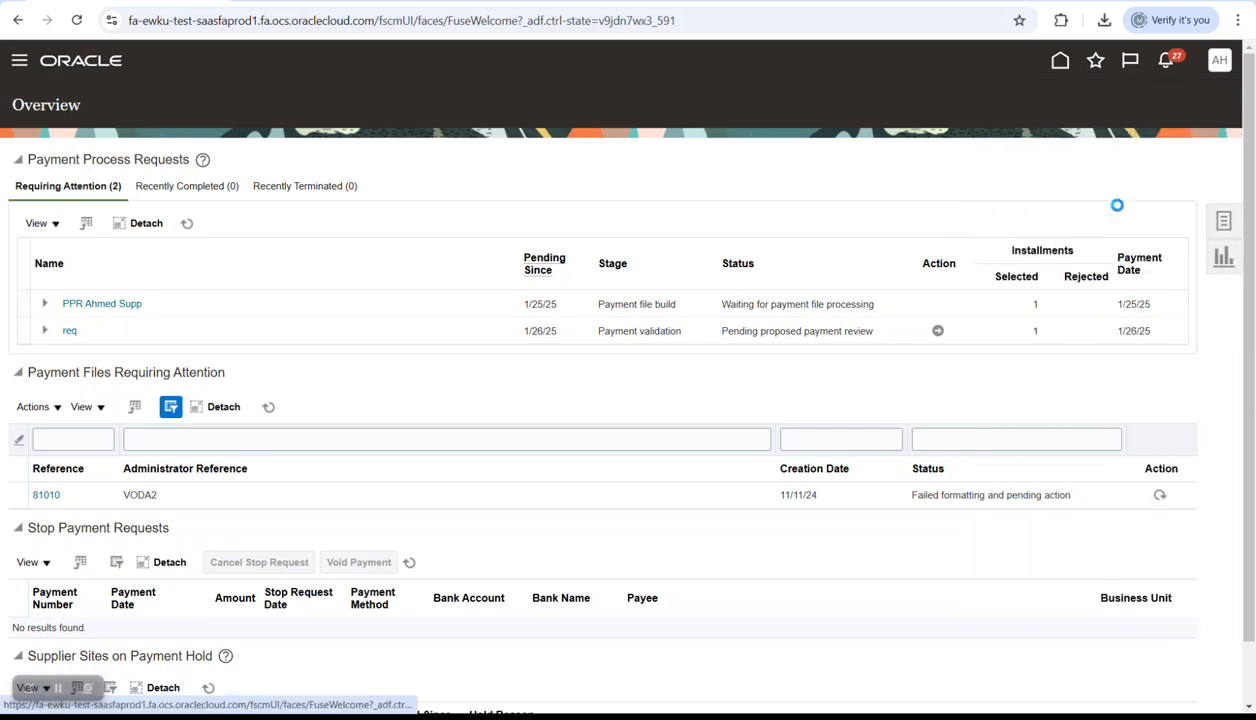
click(826, 174)
click(1060, 61)
click(704, 358)
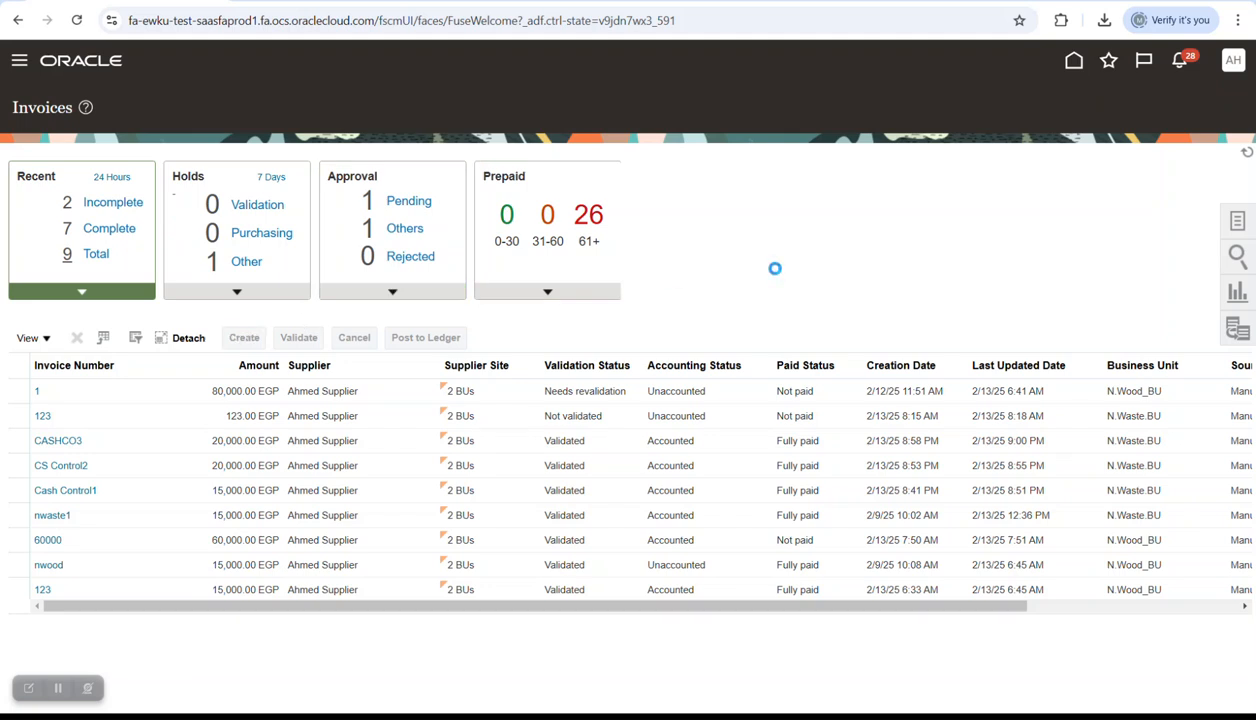
- Enter the invoice header: business unit N.Waste BU, the matching supplier, number CASHCONT4, amount 10,000
click(357, 238)
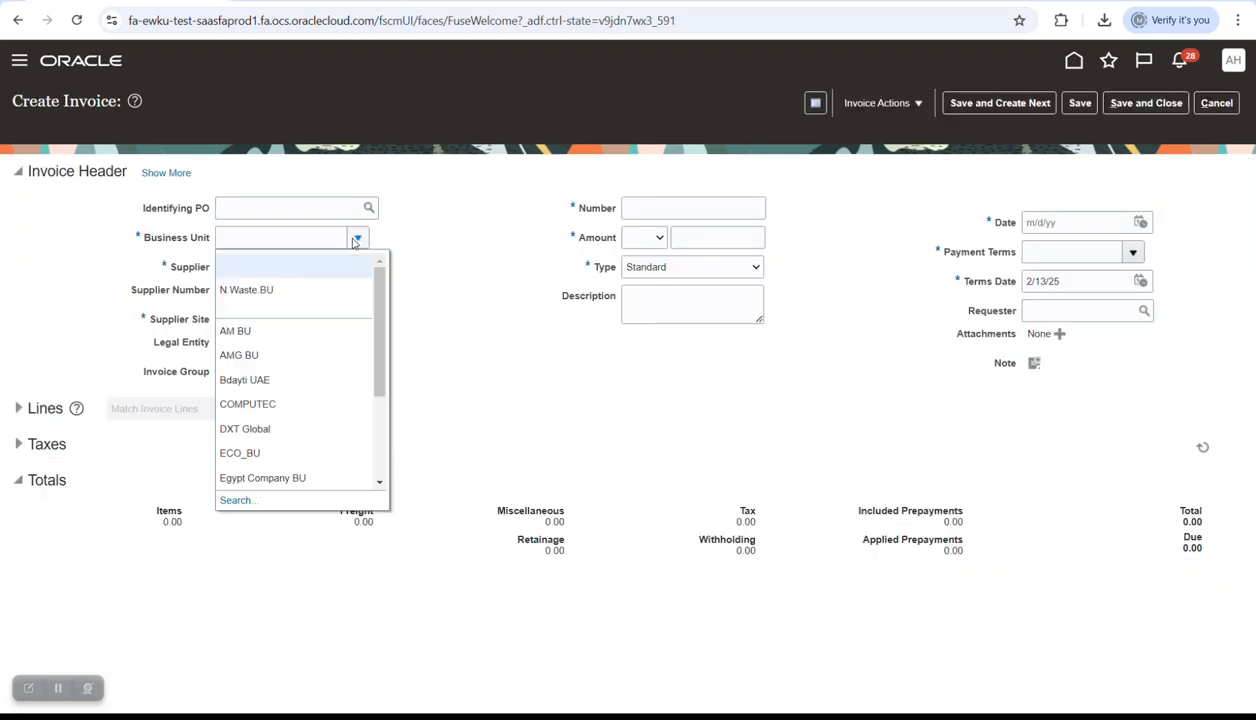
click(309, 283)
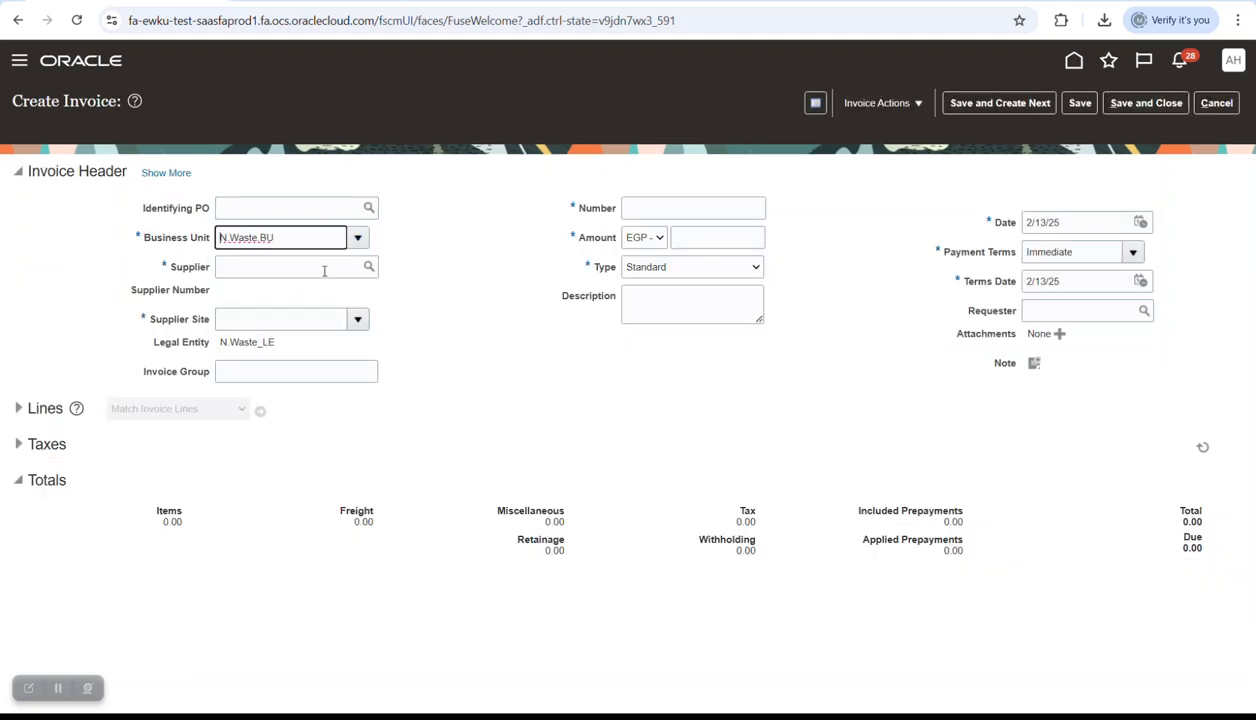
click(323, 268)
key(Tab)
click(659, 200)
key(Caps_Lock)
text(CASHCO)
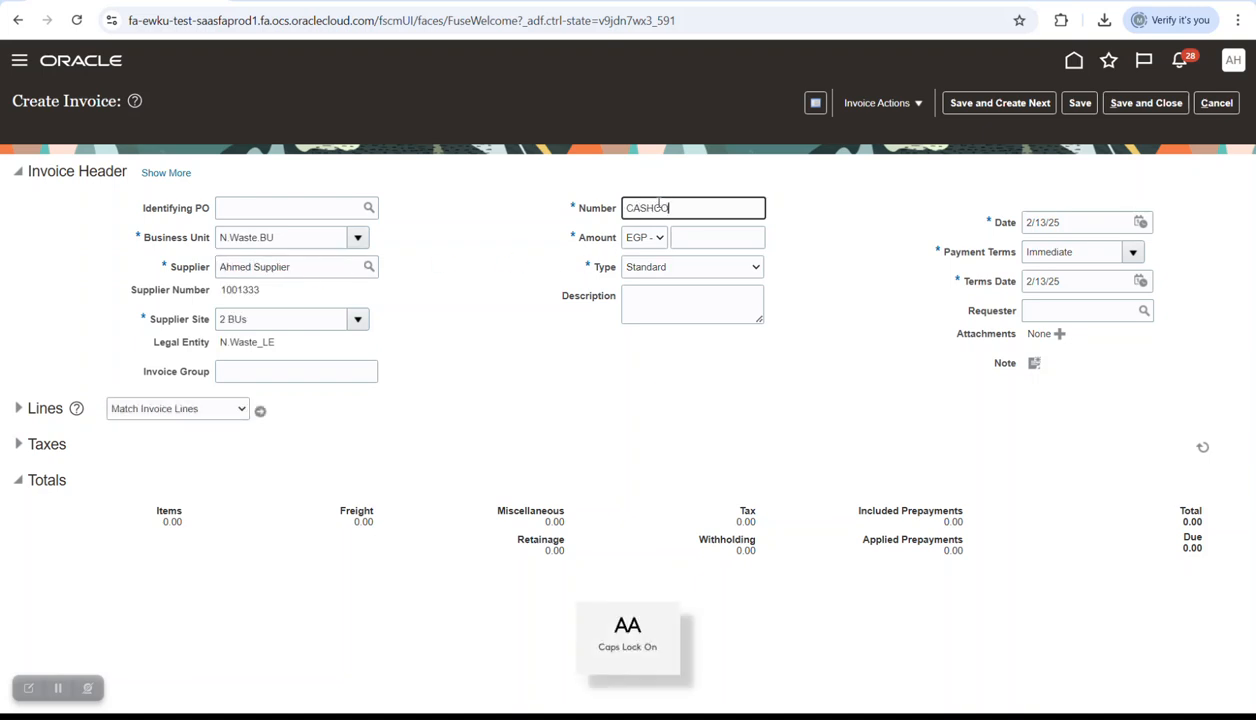
text(NT4)
key(Tab)
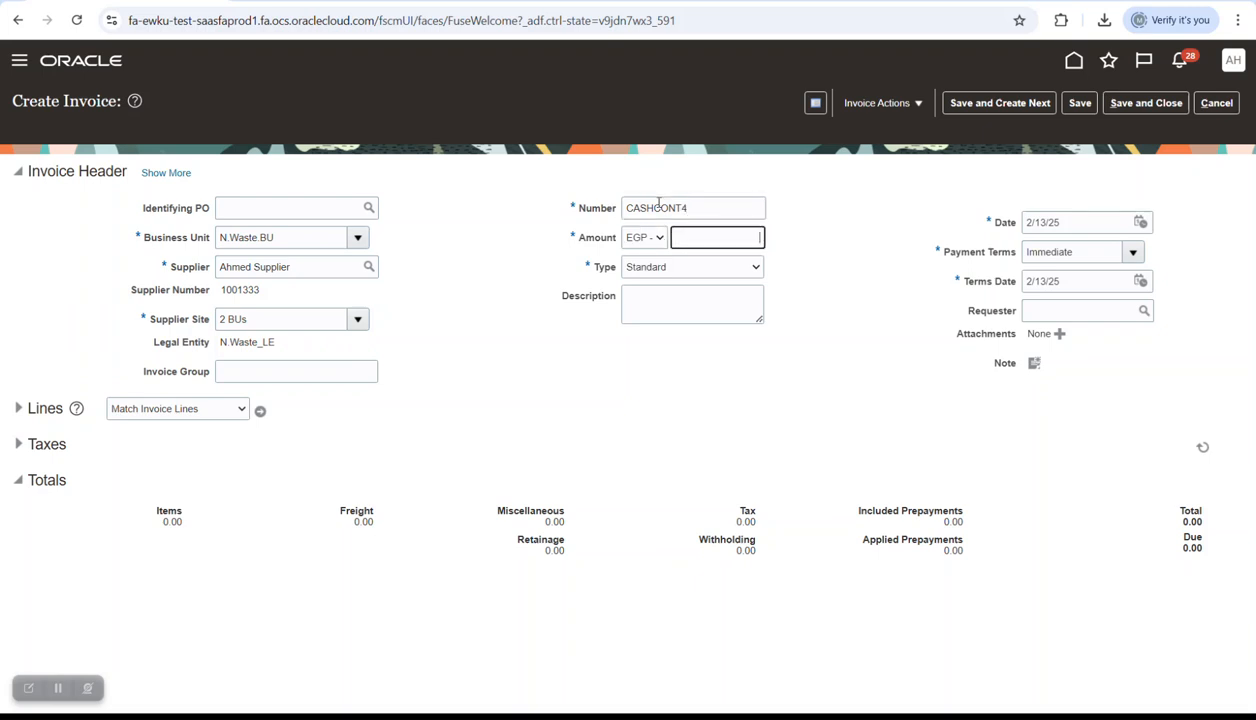
text(10,000)
key(Tab)
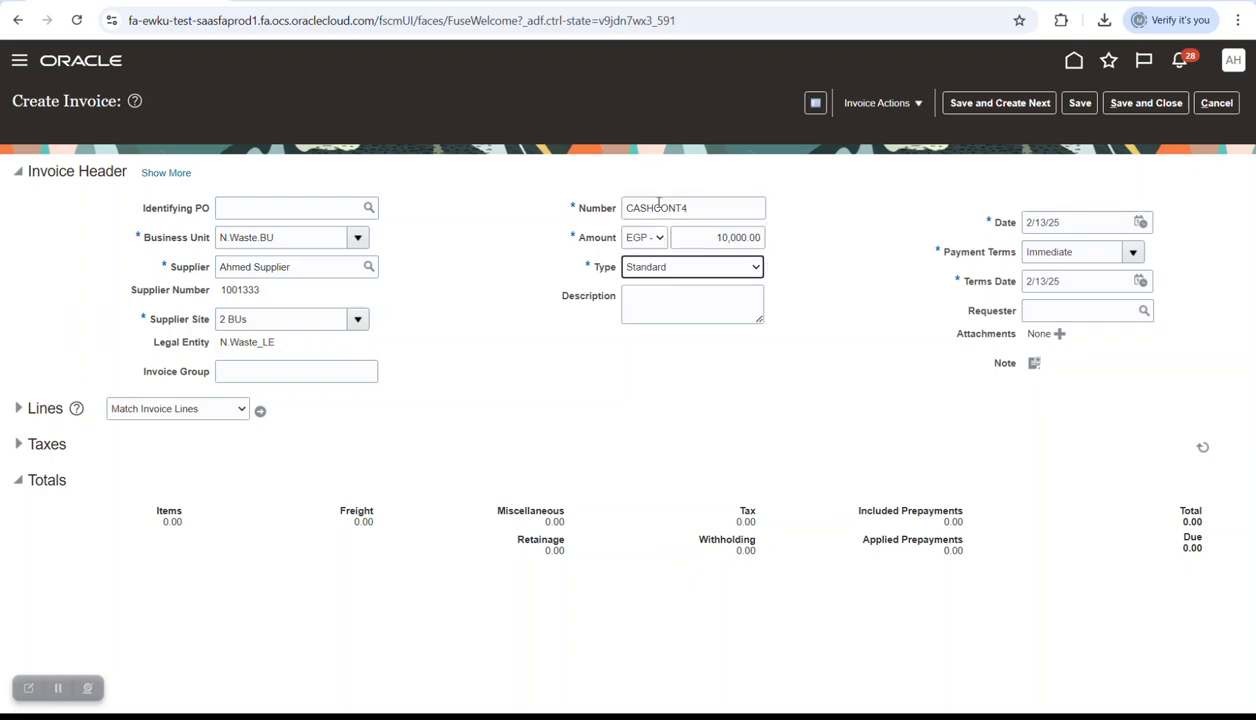
- Set the invoice date to 12/31/24
click(1140, 222)
click(1098, 250)
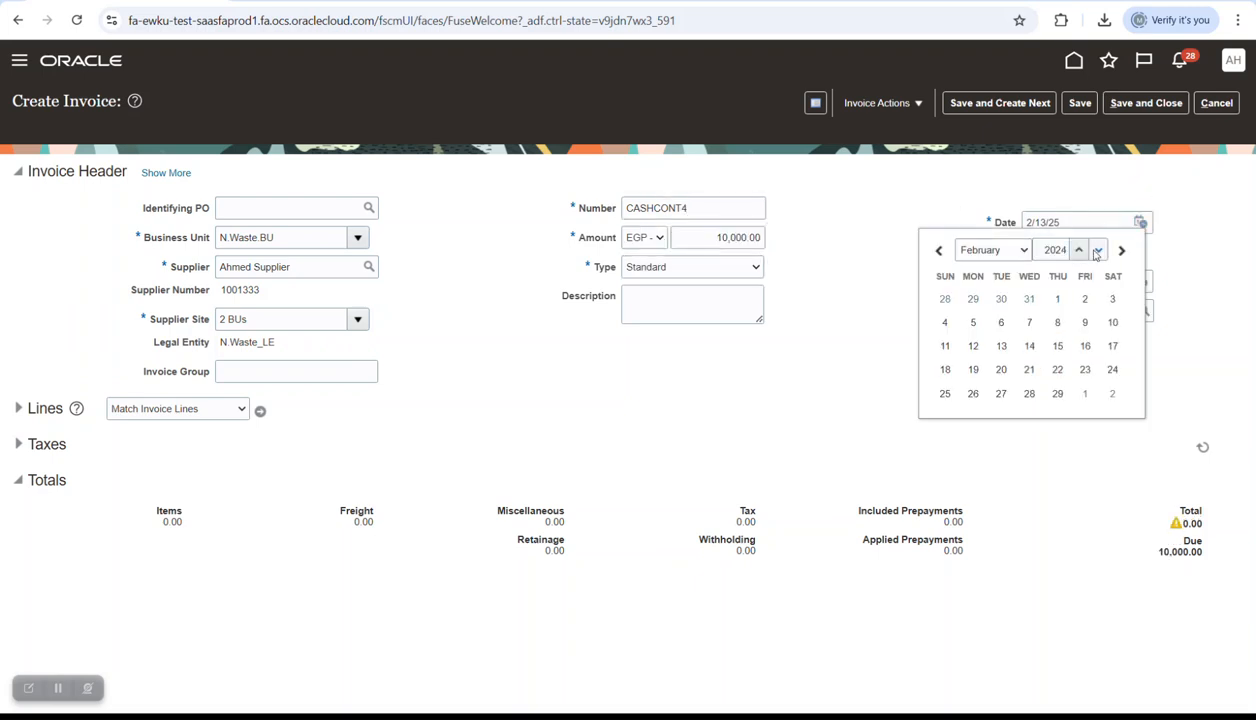
click(1005, 250)
click(966, 487)
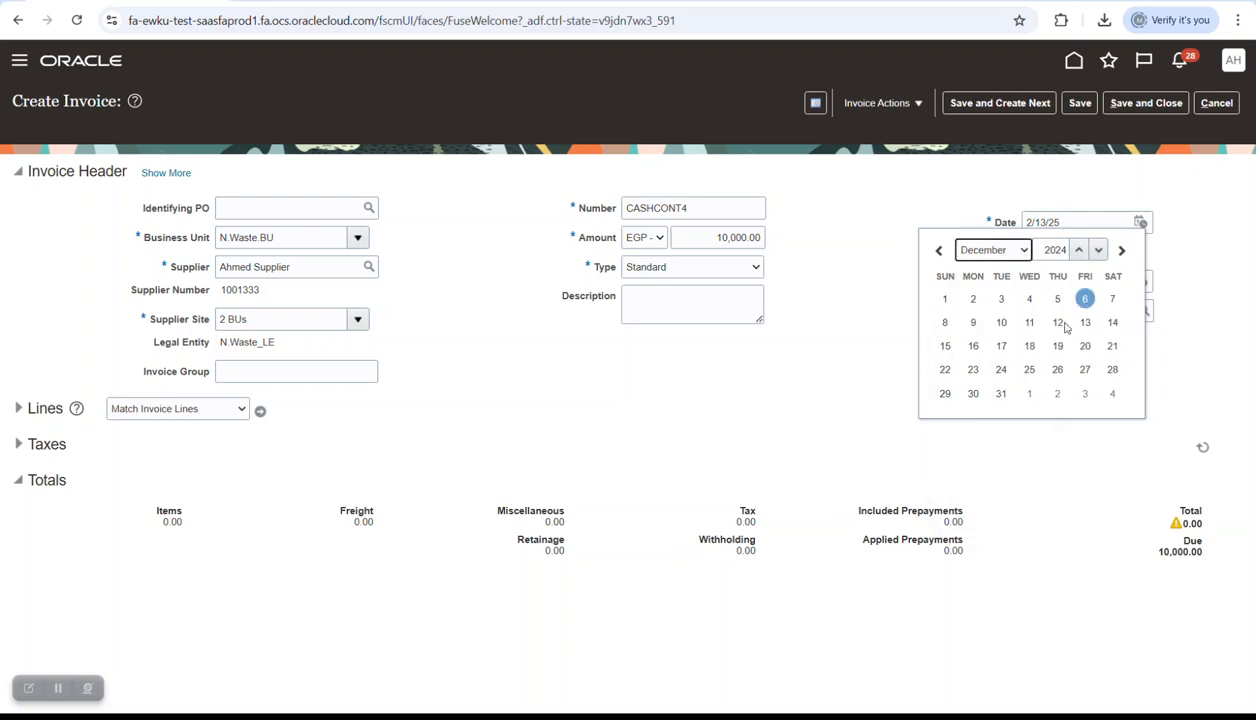
click(997, 396)
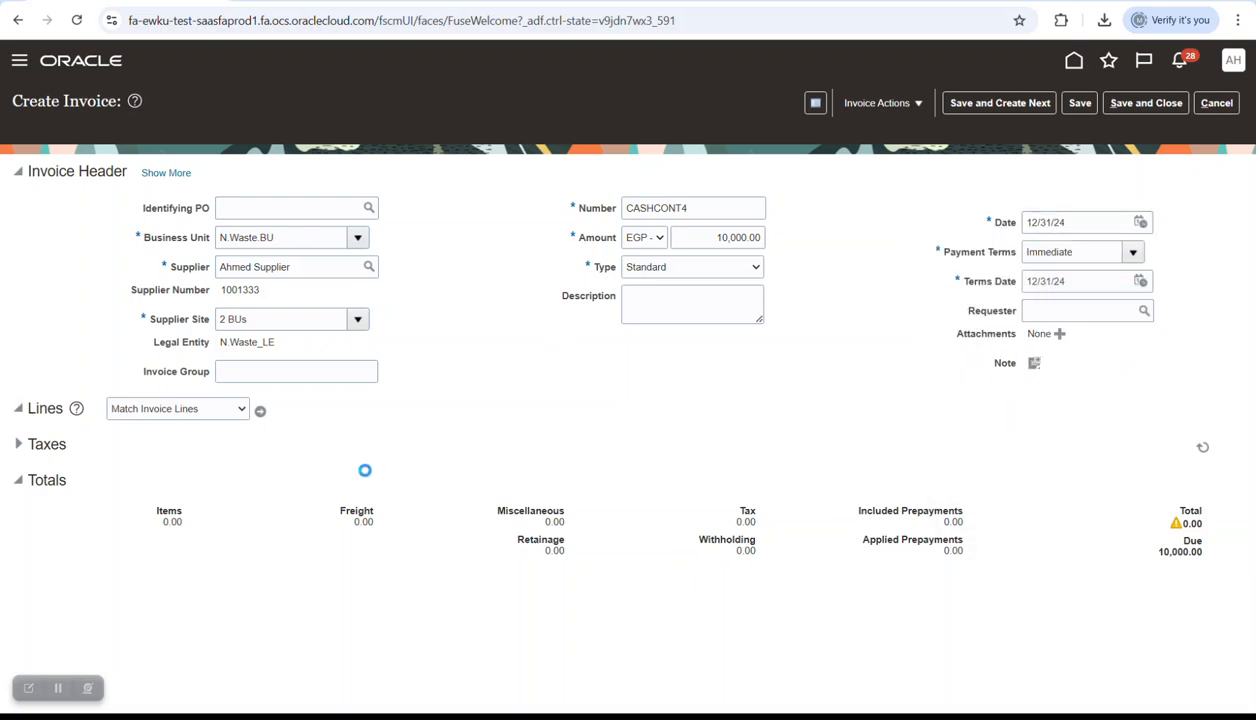
- Give line 1 amount 10,000, paste the distribution combination from Book1, and save
click(243, 560)
text(10,0)
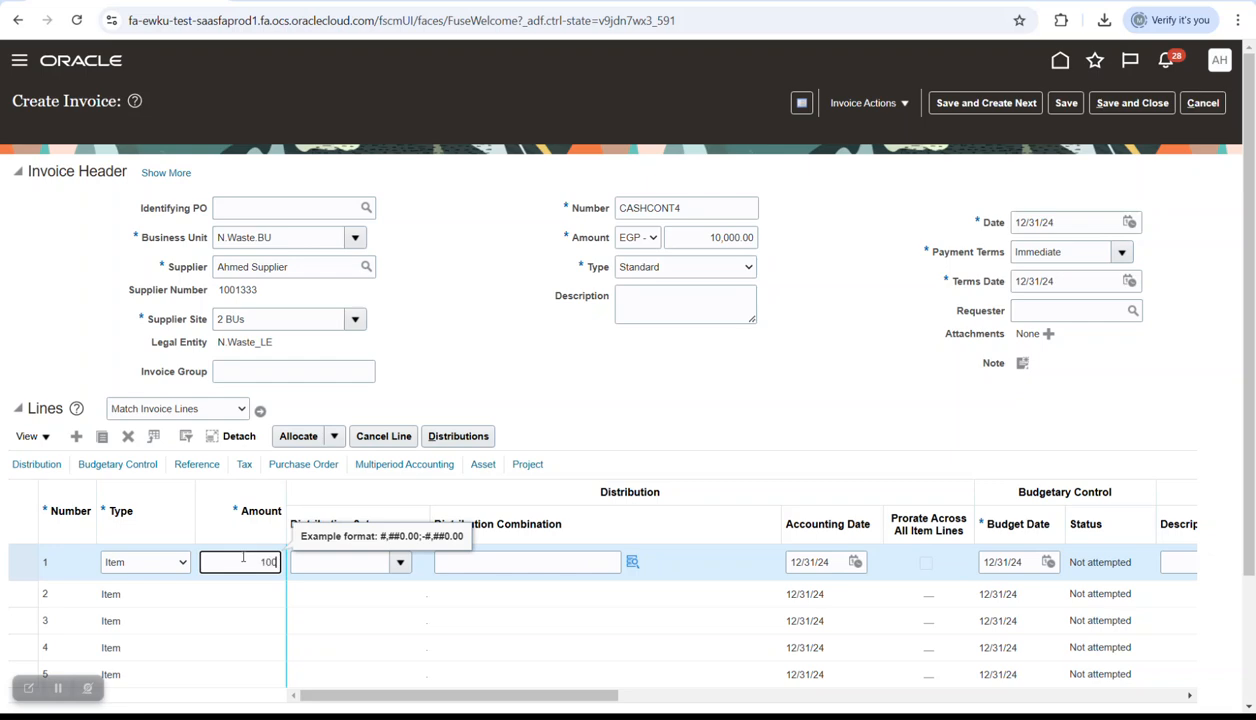
text(00)
key(Tab)
key(Tab)
key(alt+Tab)
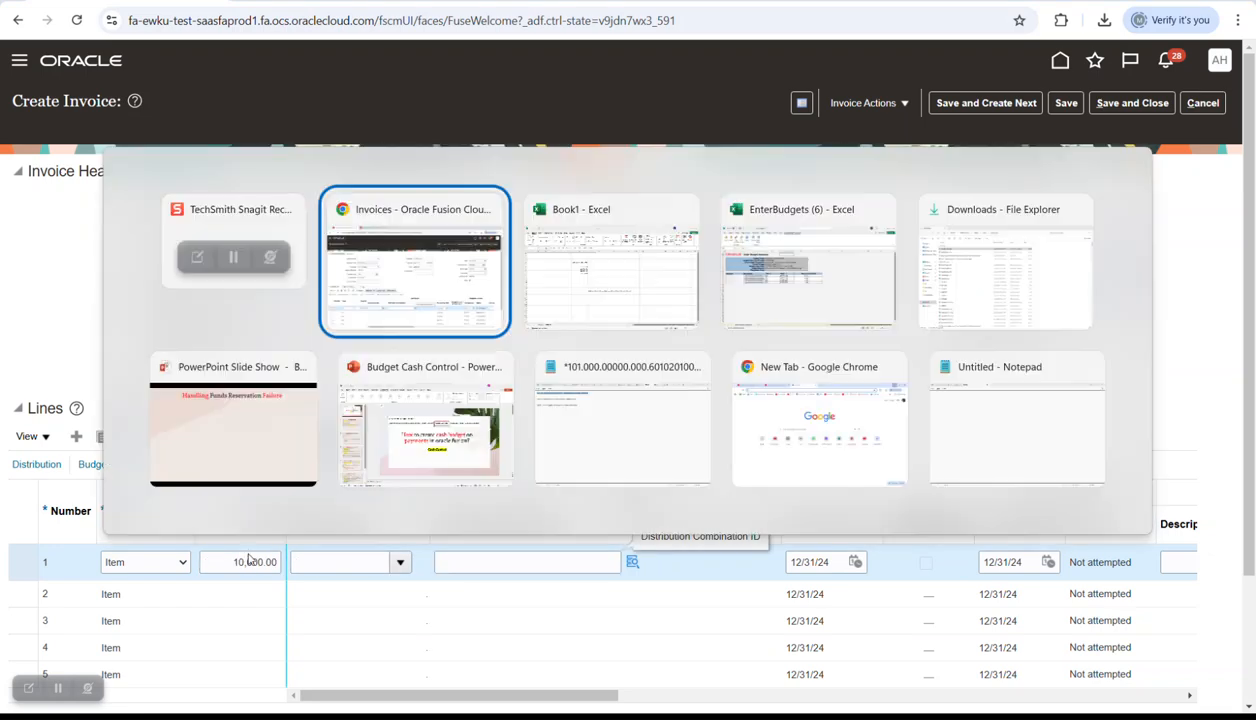
key(alt+Tab)
key(alt+Tab)
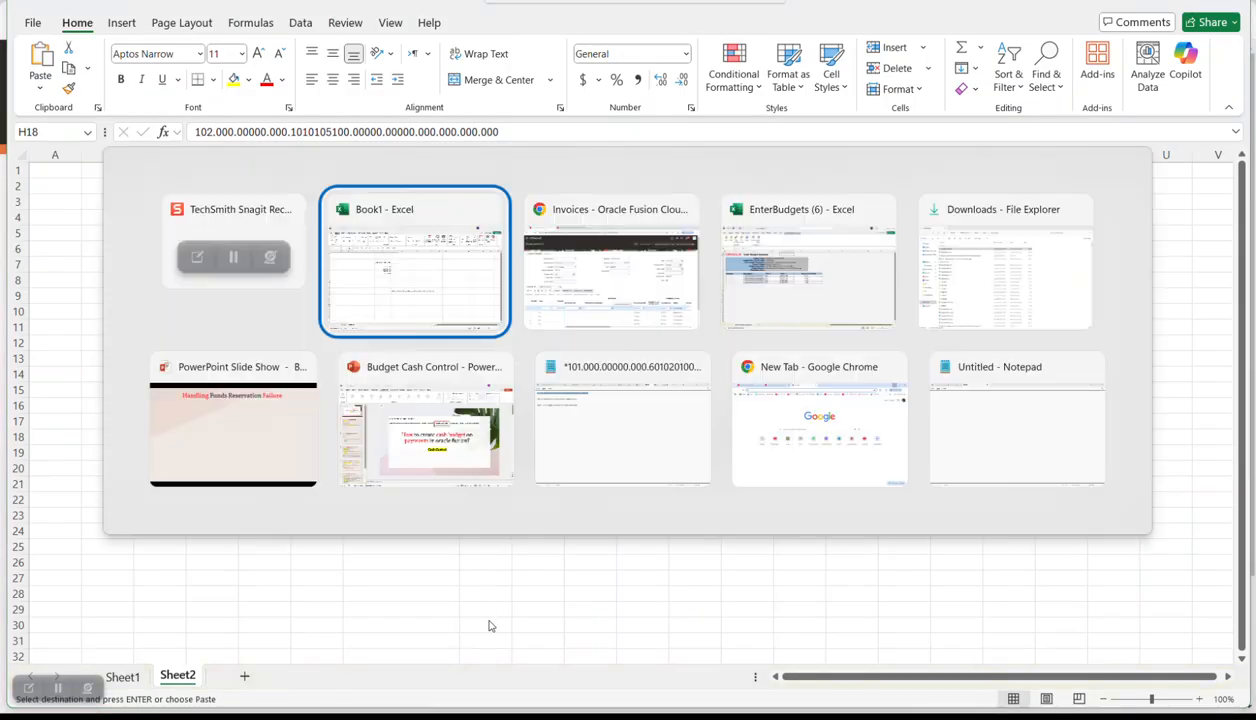
key(alt+Tab)
key(ctrl+v)
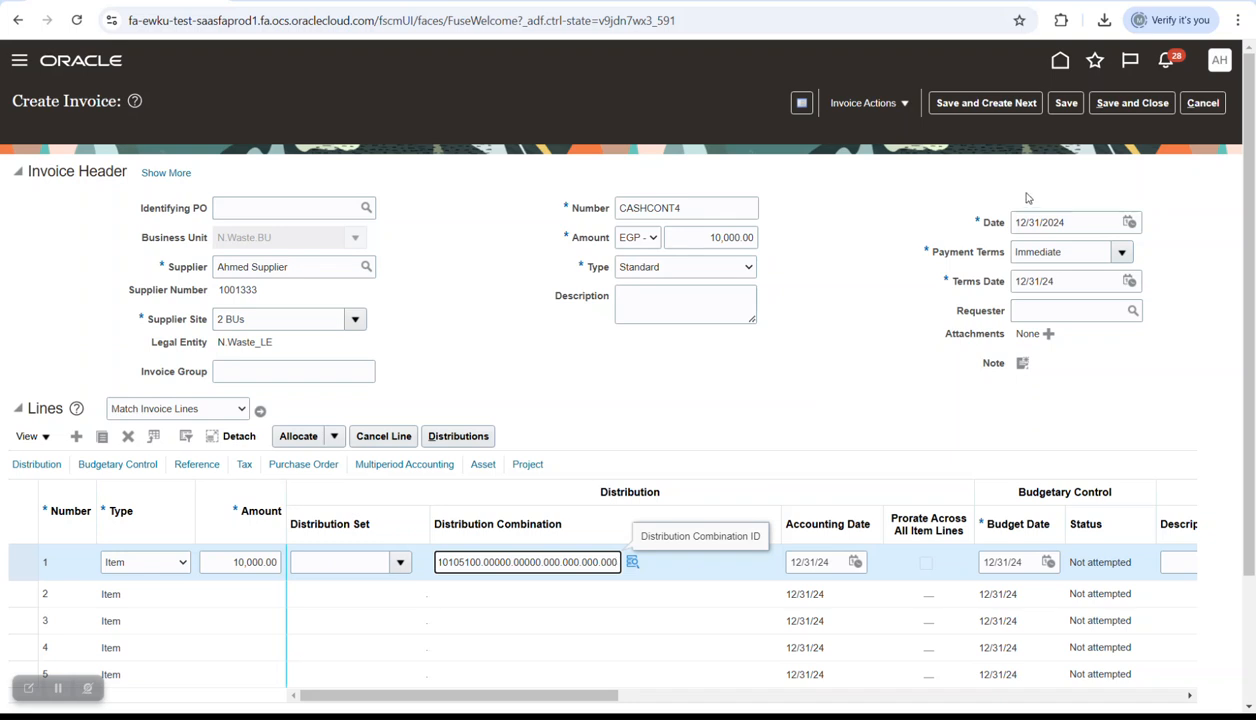
click(1064, 104)
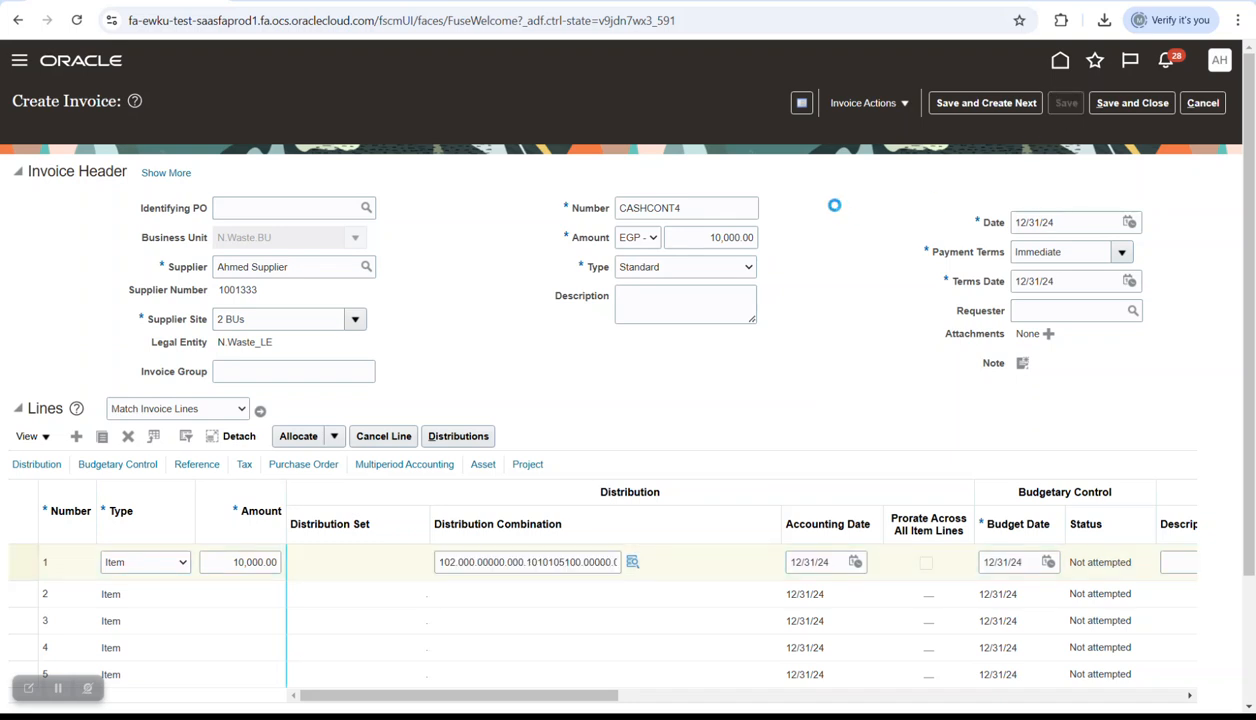
- Validate invoice CASHCONT4, create its accounting, acknowledge the confirmation, and save and close it
click(866, 103)
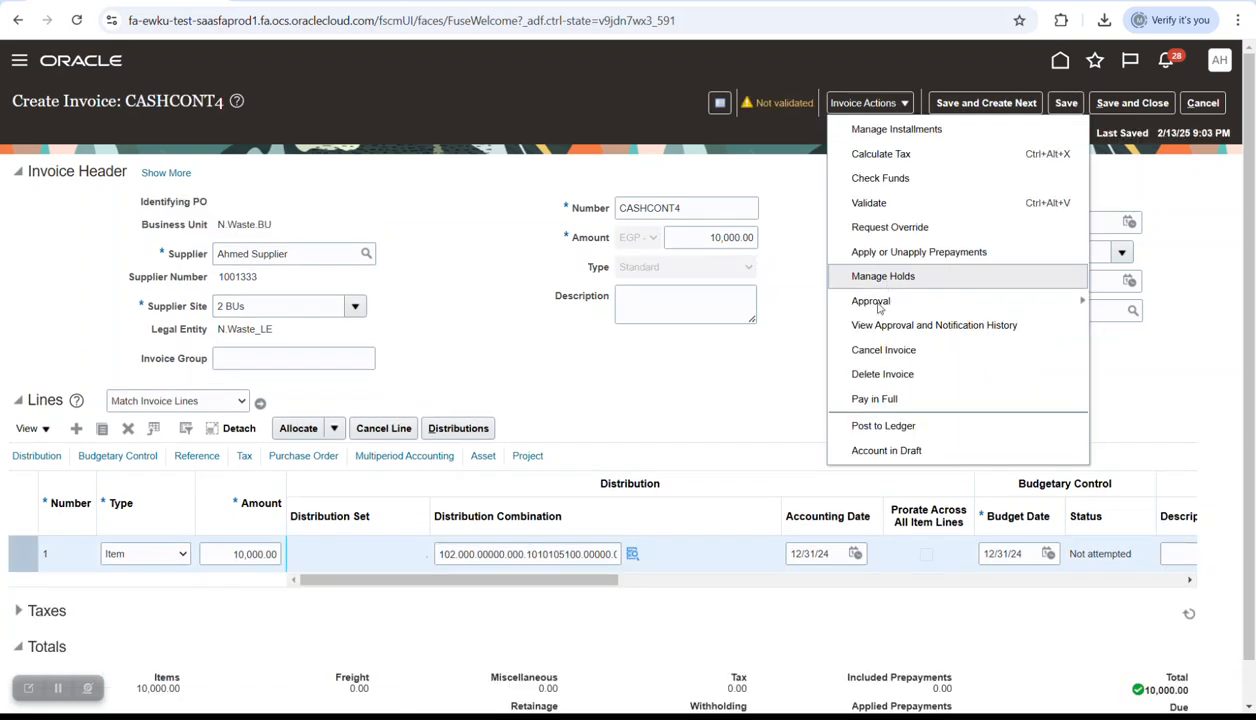
click(869, 203)
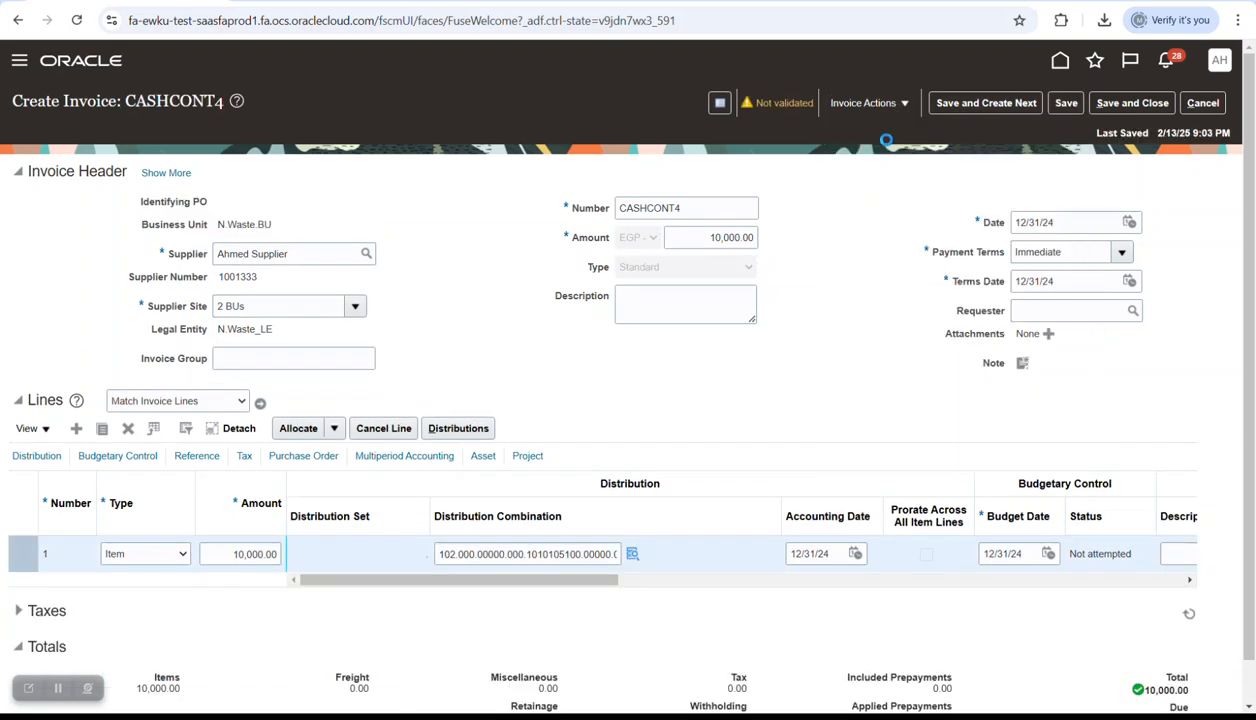
click(866, 103)
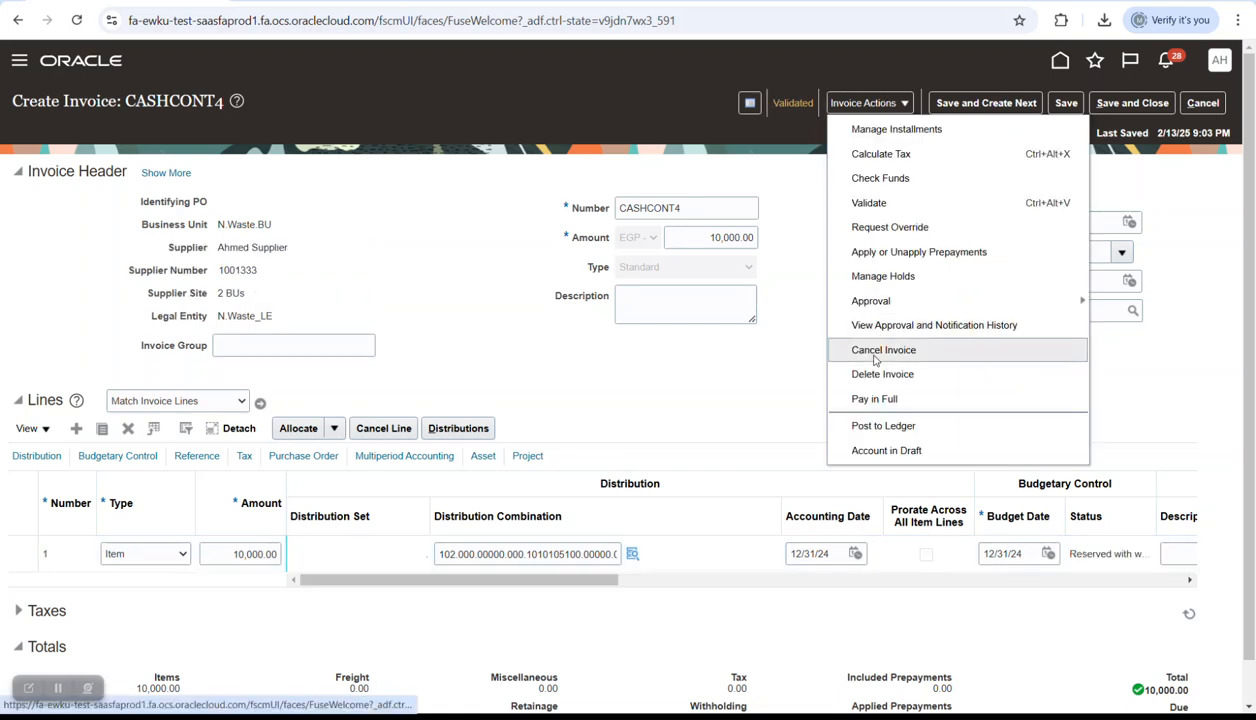
click(874, 425)
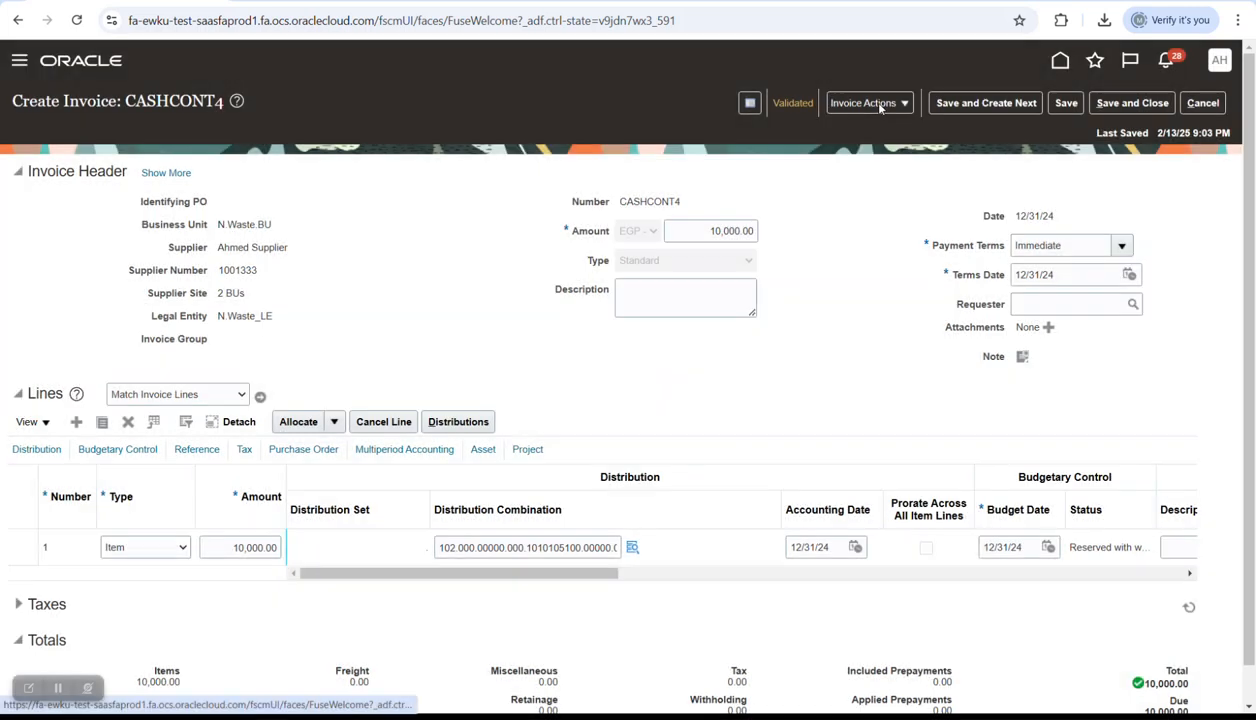
click(880, 106)
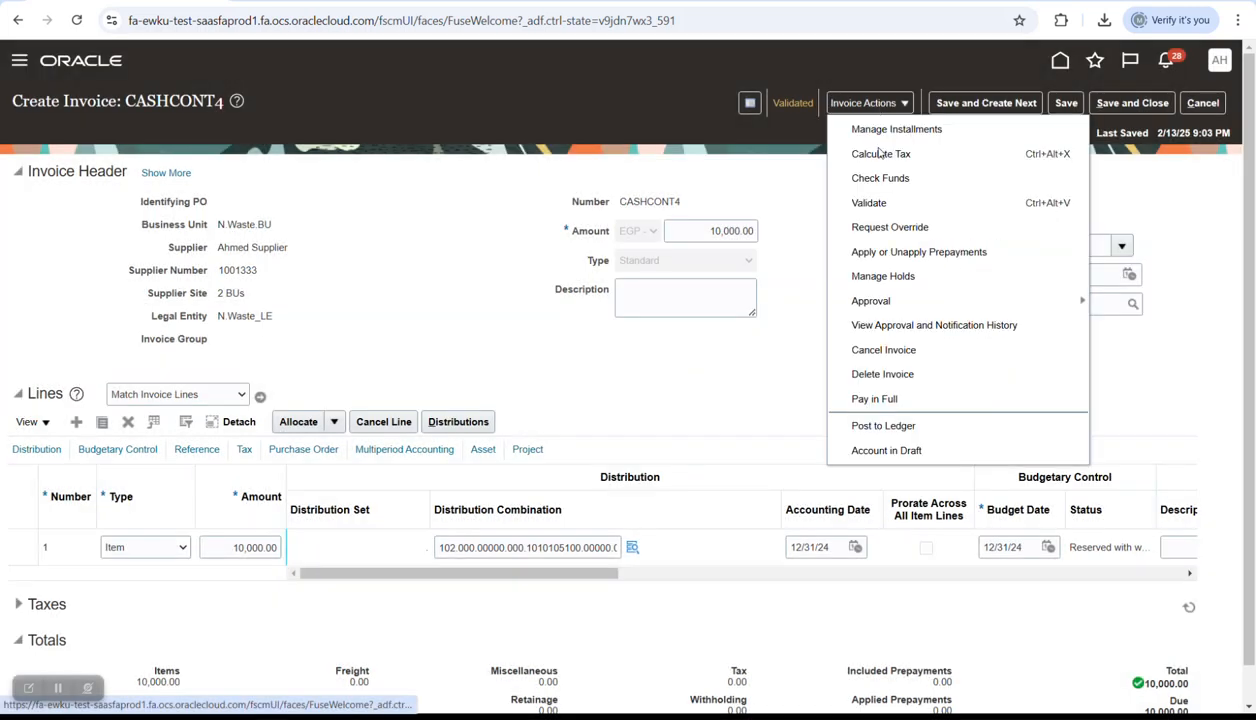
click(1170, 108)
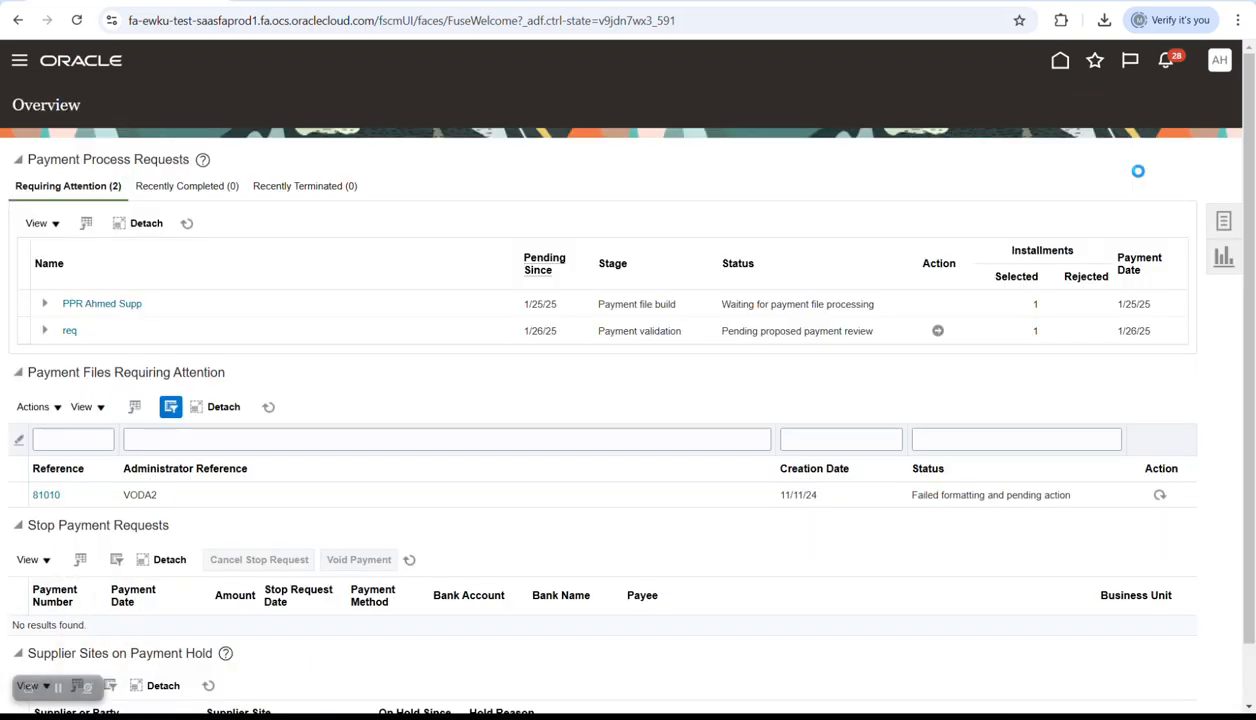
- Start a Quick payment for business unit N.Waste.BU and the matching supplier
click(1222, 221)
click(1045, 171)
click(330, 346)
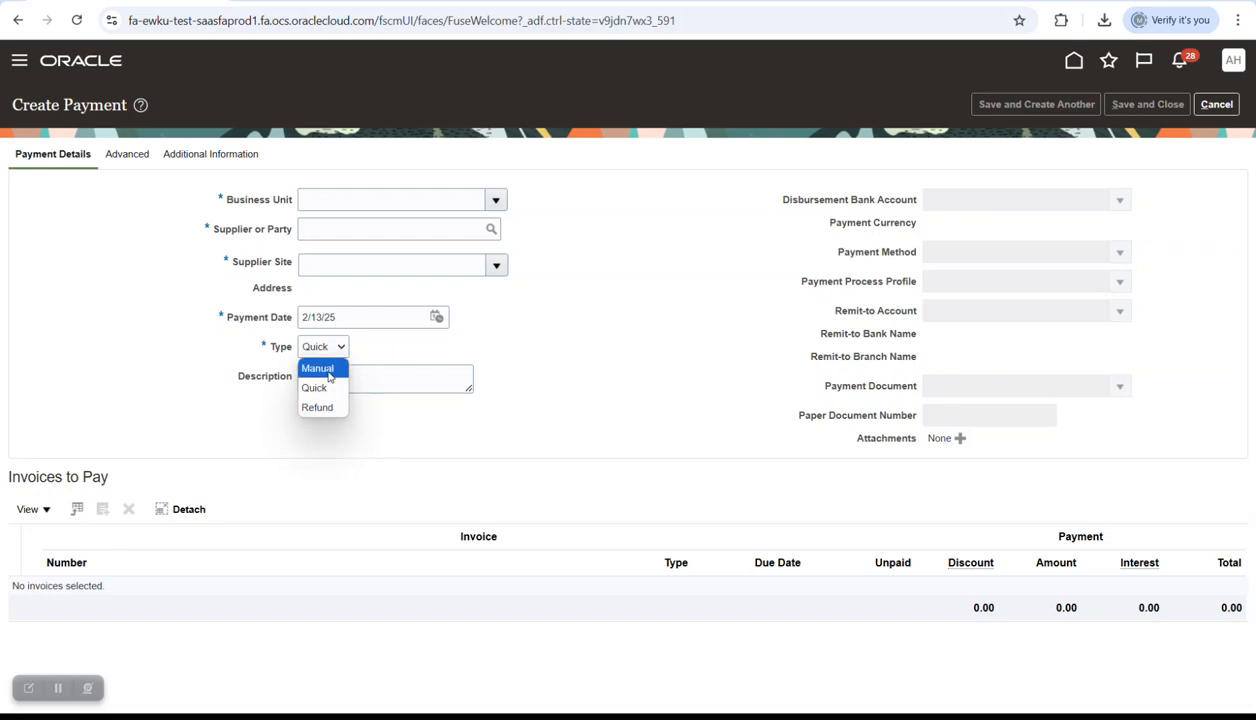
click(373, 351)
click(354, 228)
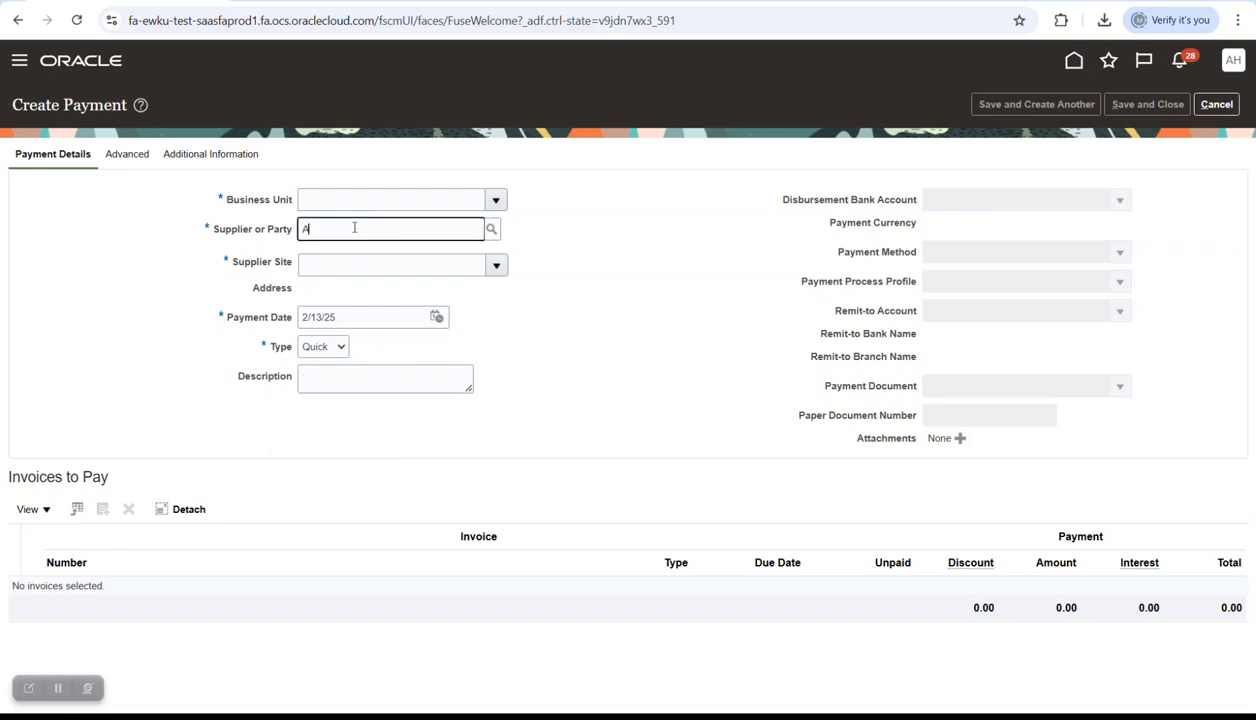
key(Caps_Lock)
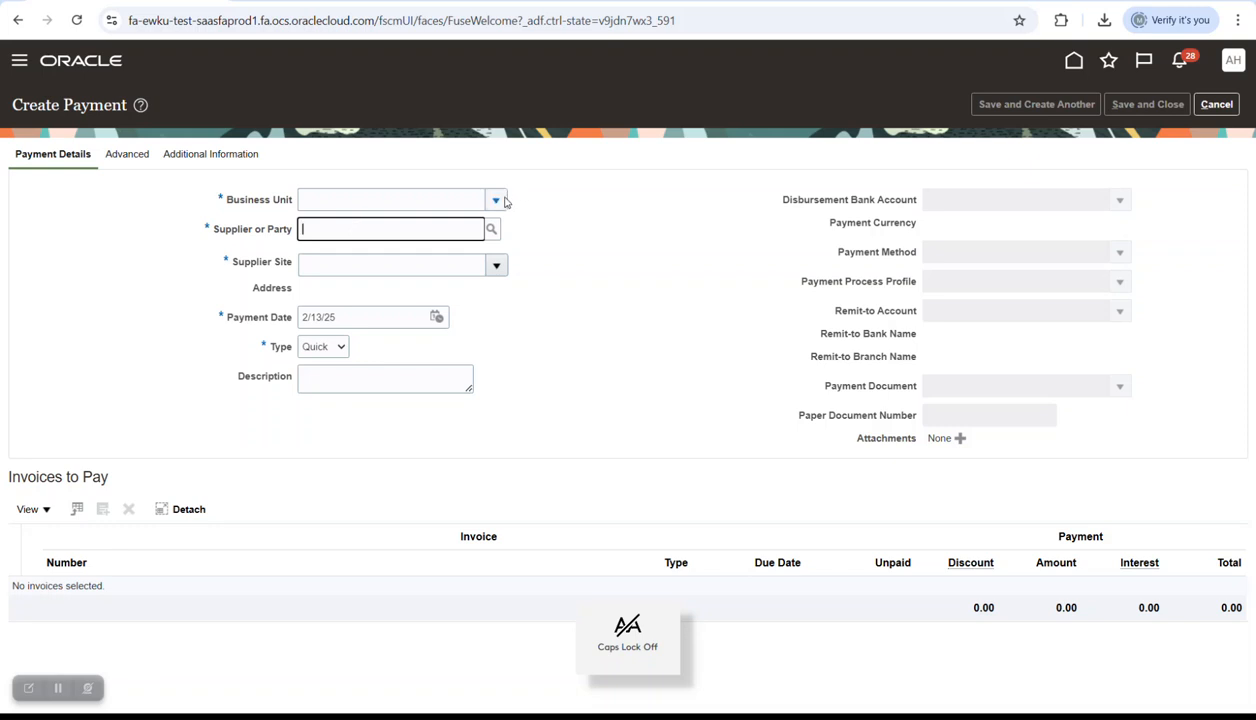
click(498, 200)
click(346, 241)
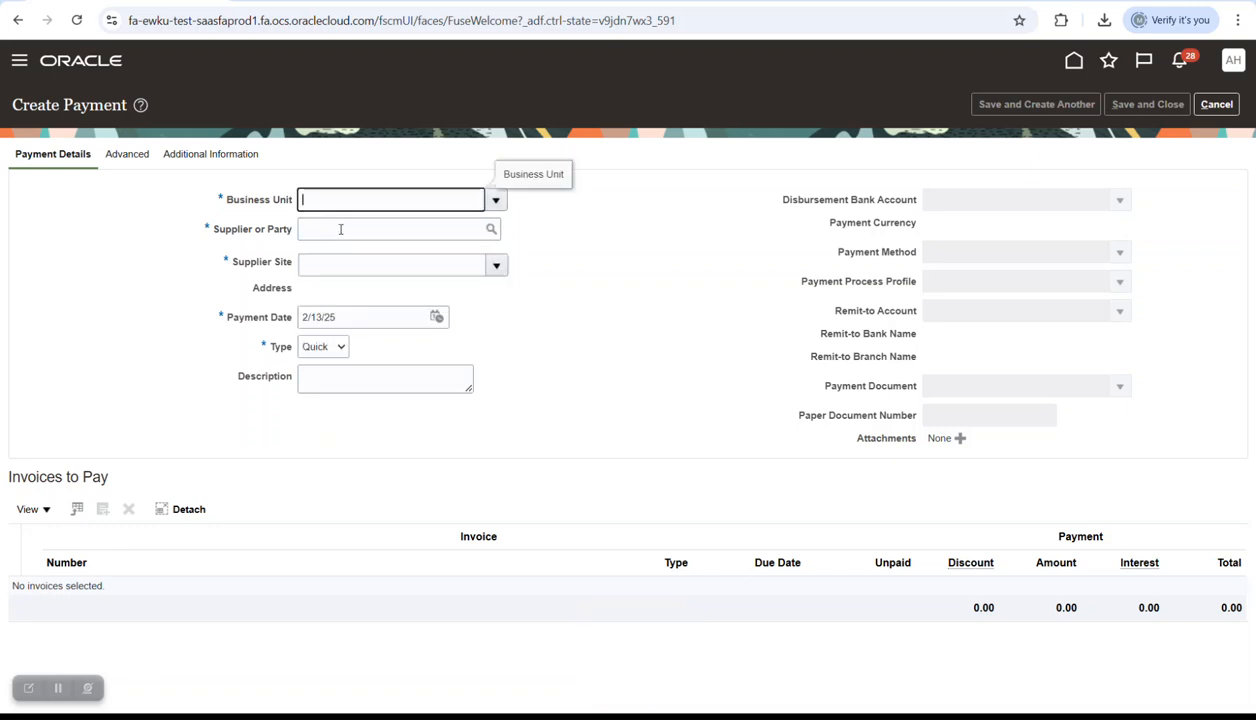
click(340, 229)
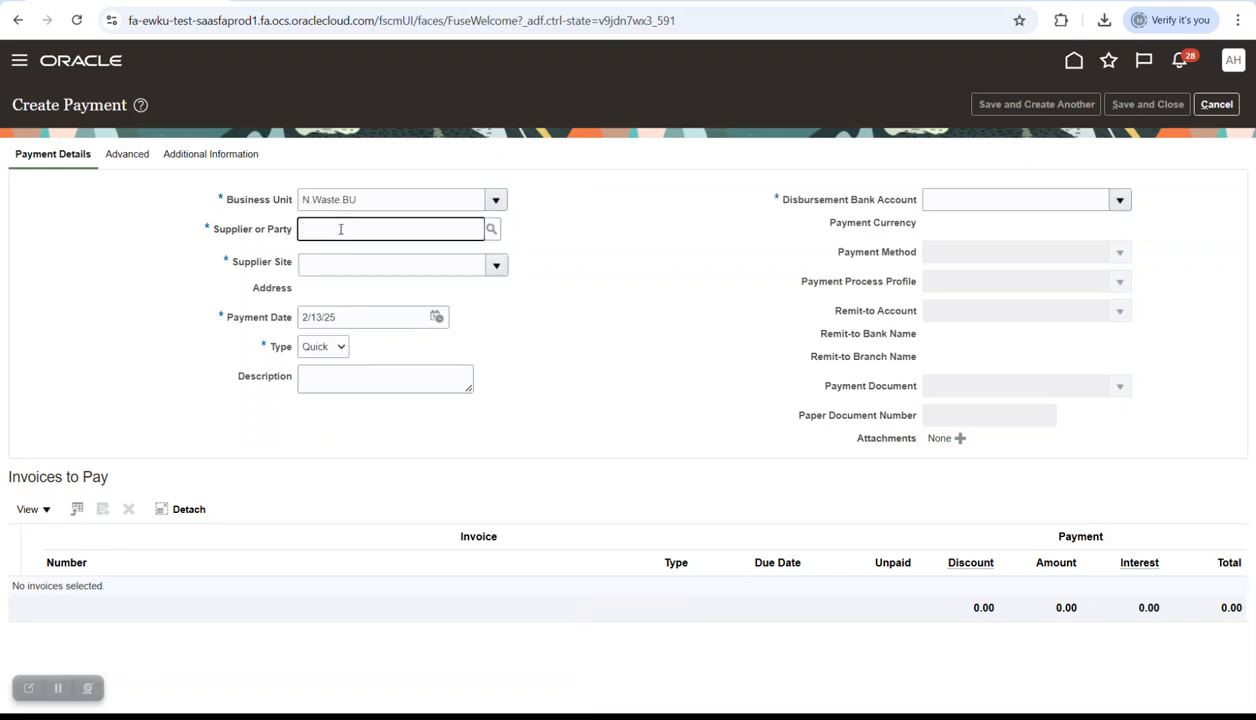
key(Tab)
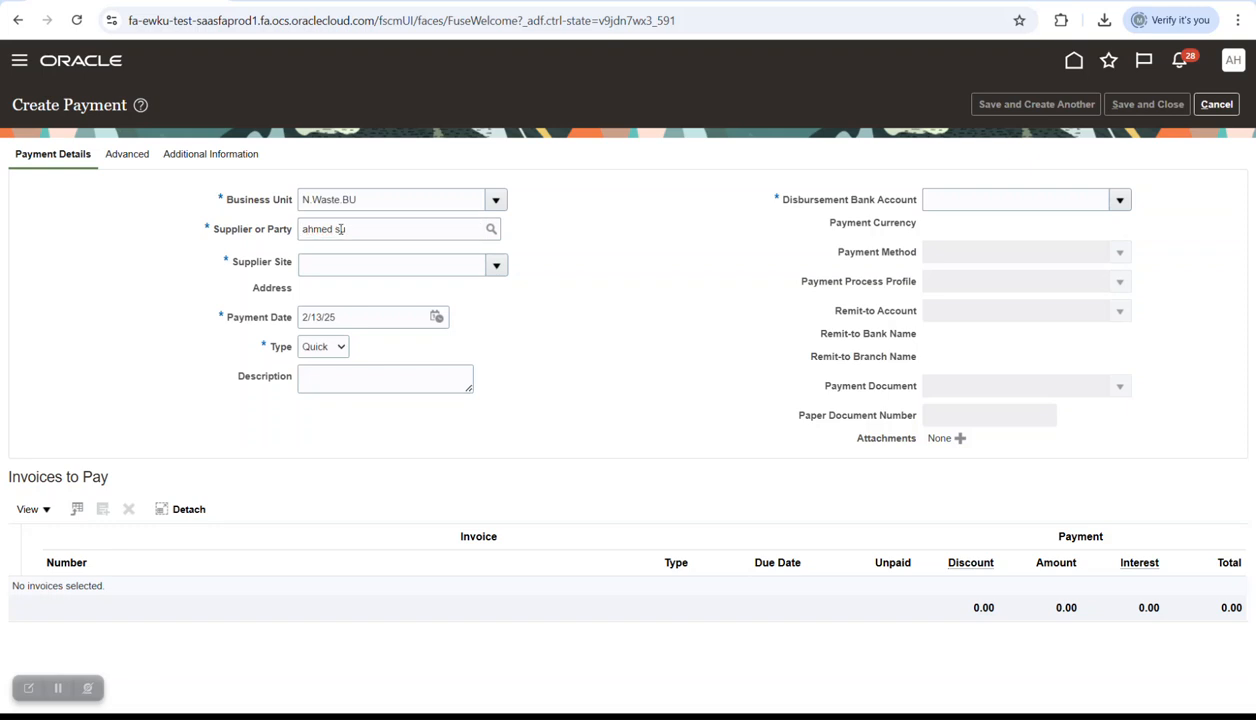
- Set payment date 12/31/24, the Nile Waste bank account and the GB Check profile
click(436, 311)
click(605, 339)
click(519, 339)
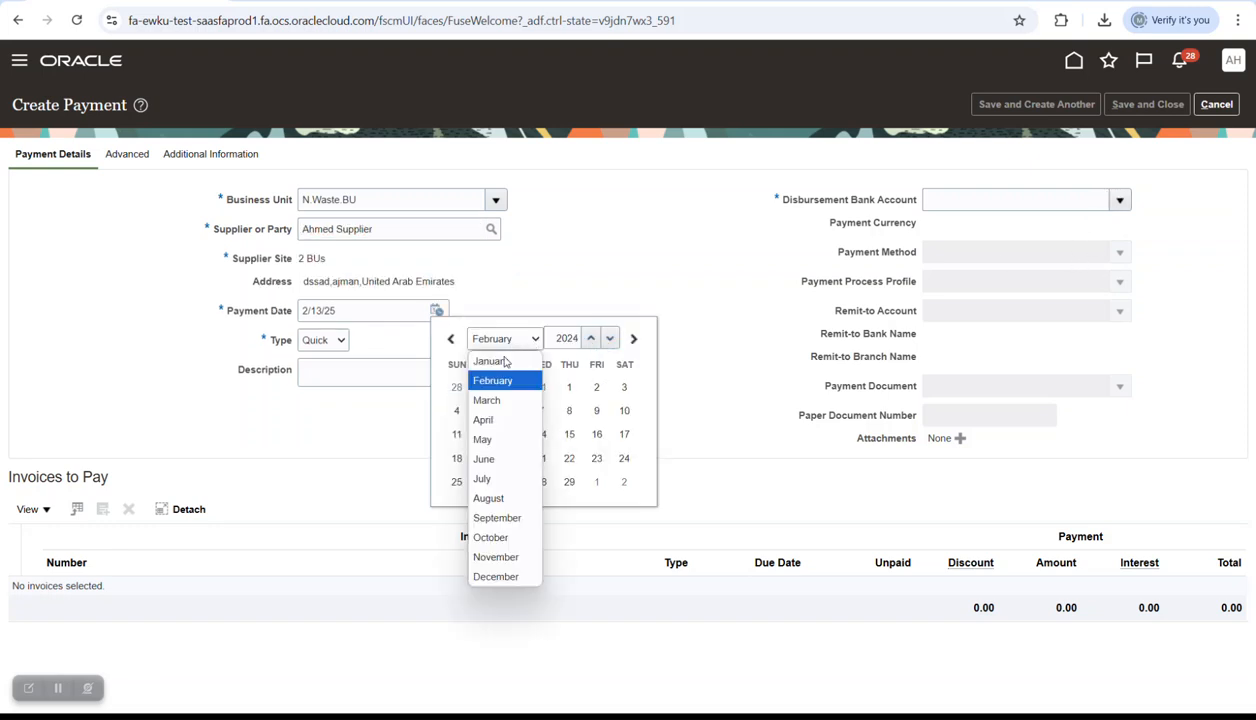
click(505, 574)
click(512, 482)
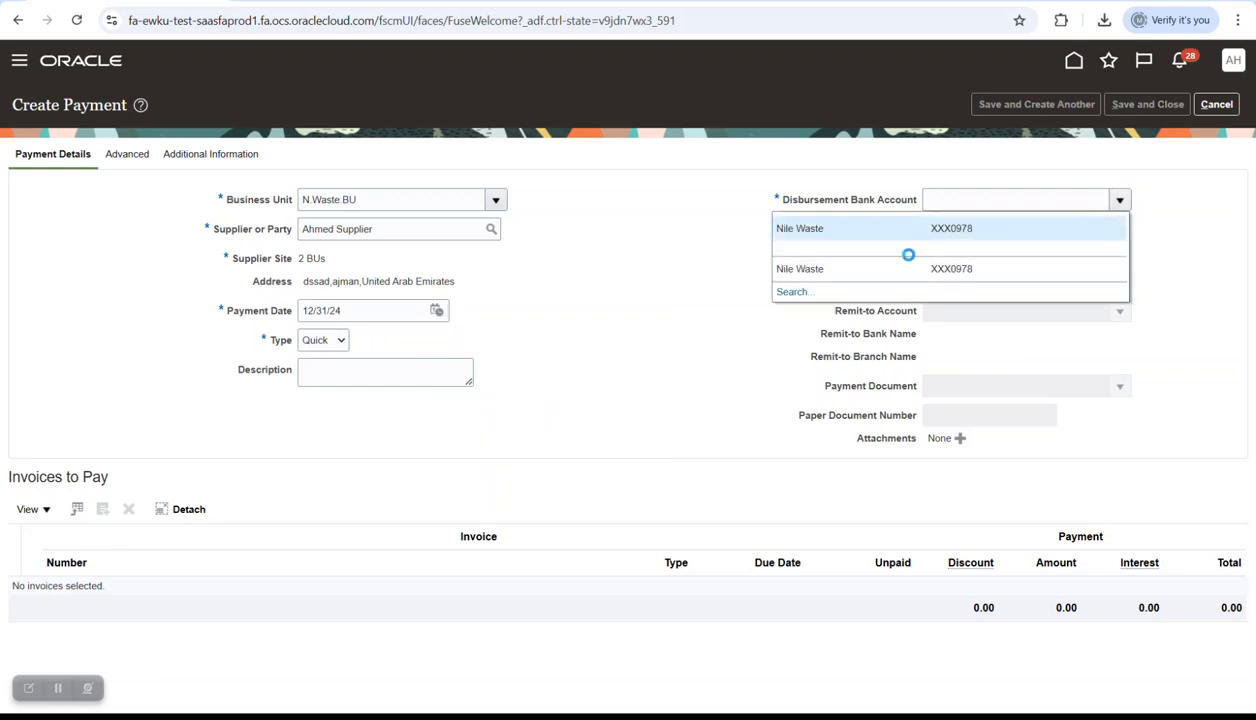
click(981, 262)
click(1120, 288)
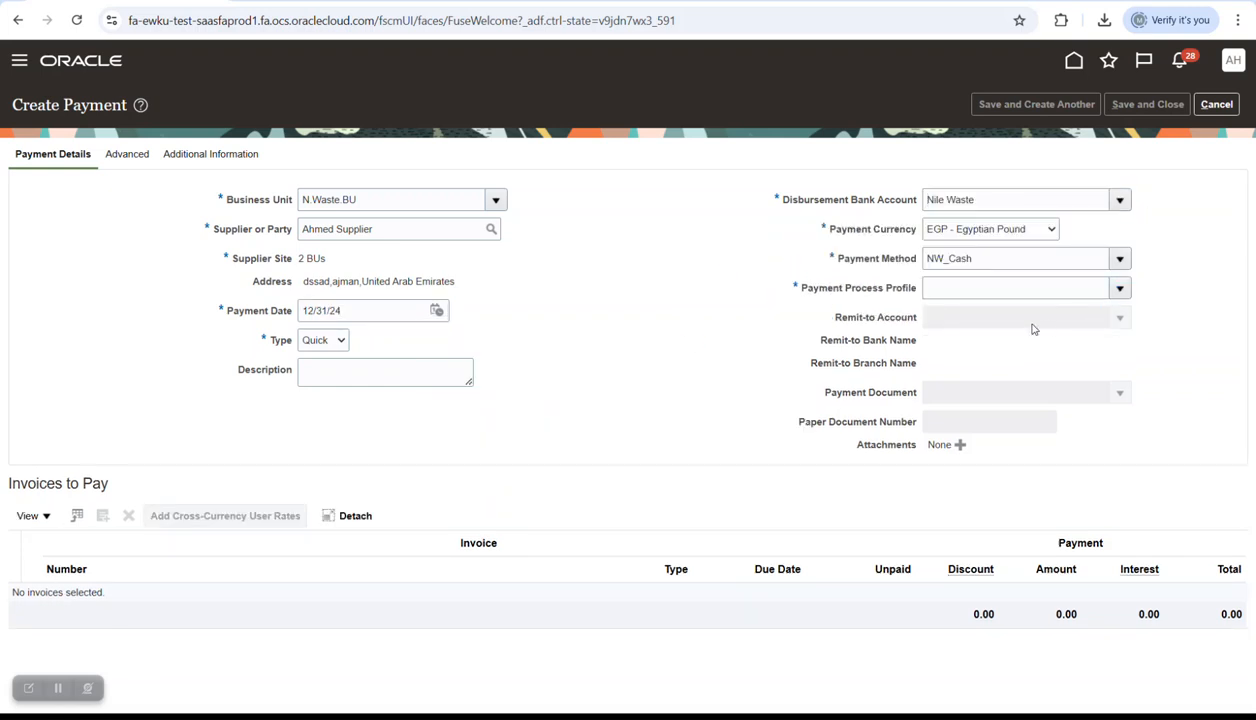
click(812, 327)
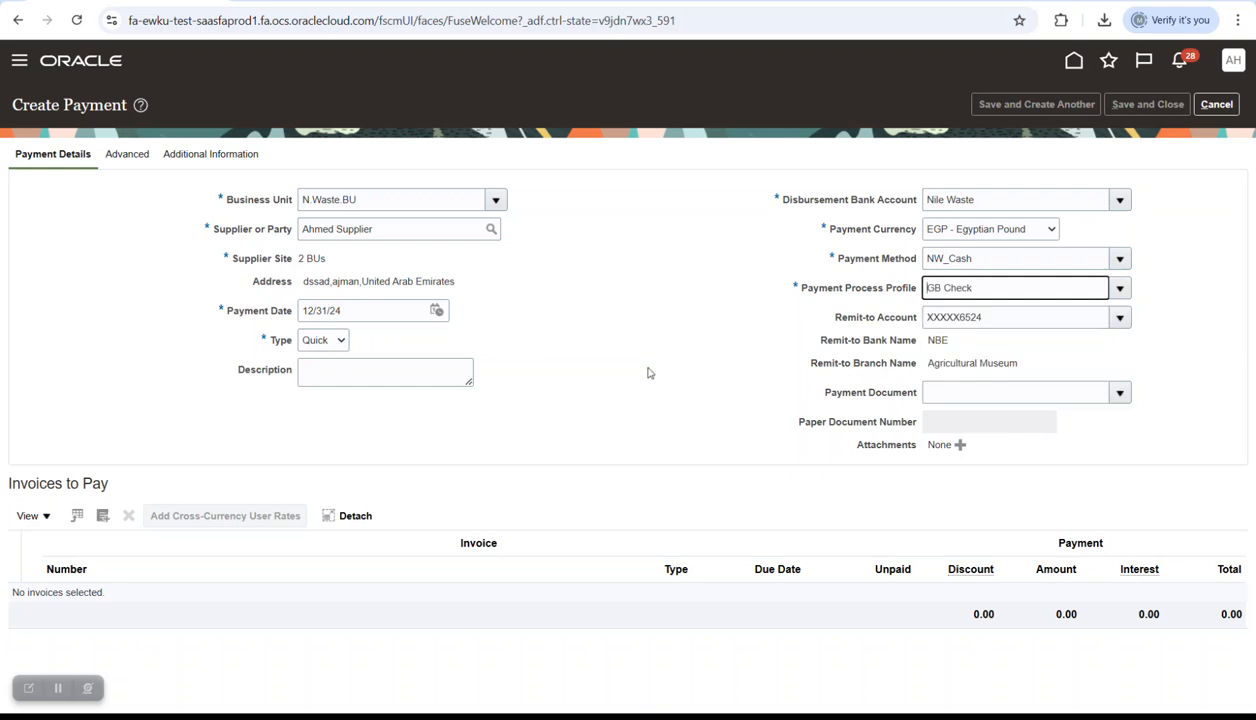
- Add invoice CASHCONT4 to the payment and save it
click(104, 515)
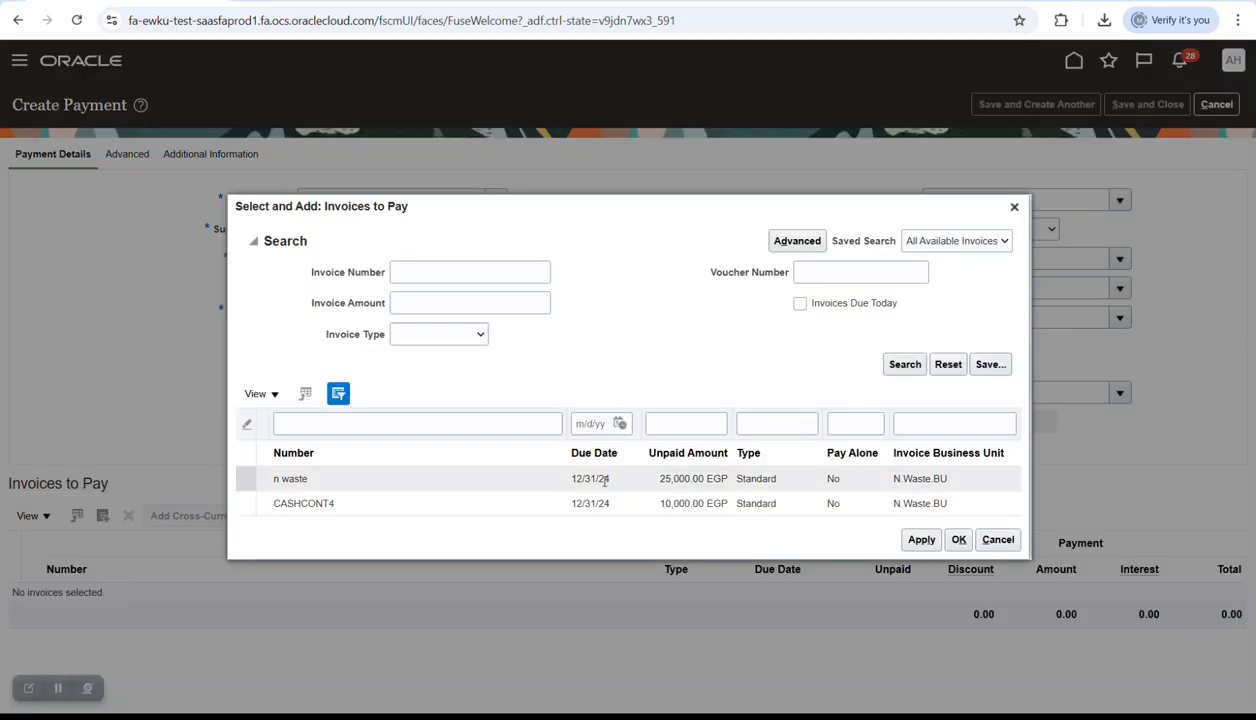
click(958, 539)
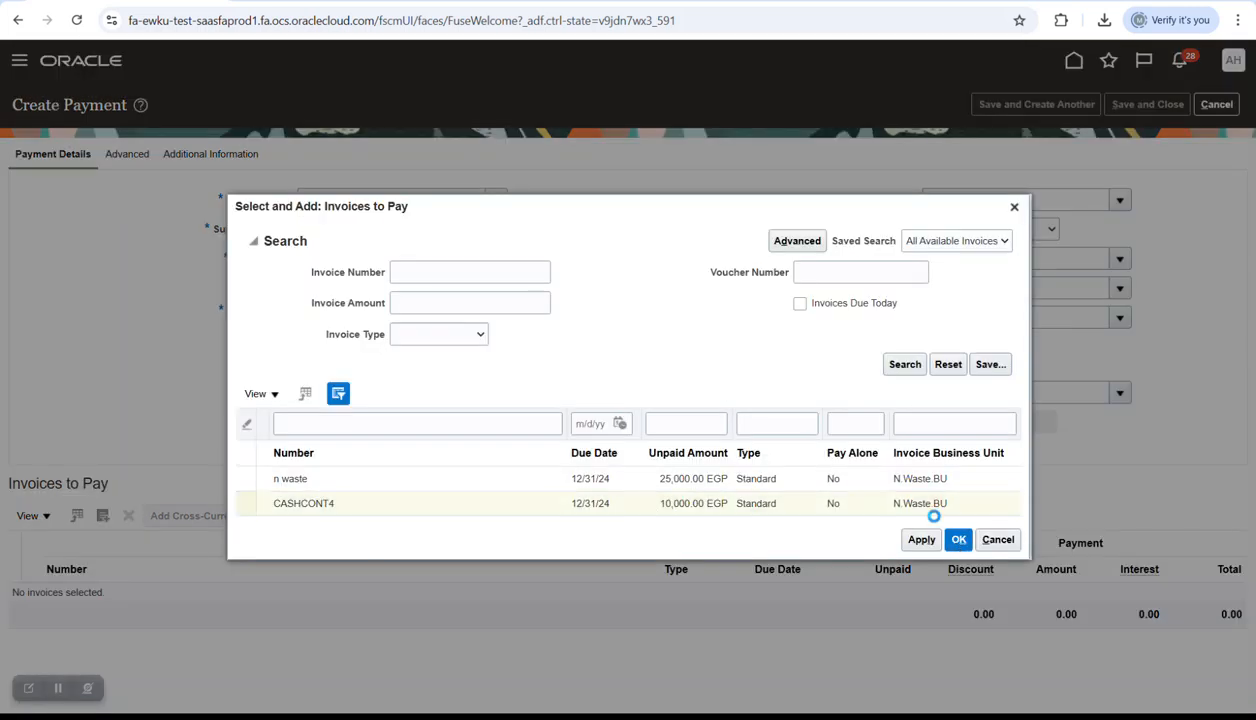
click(1113, 102)
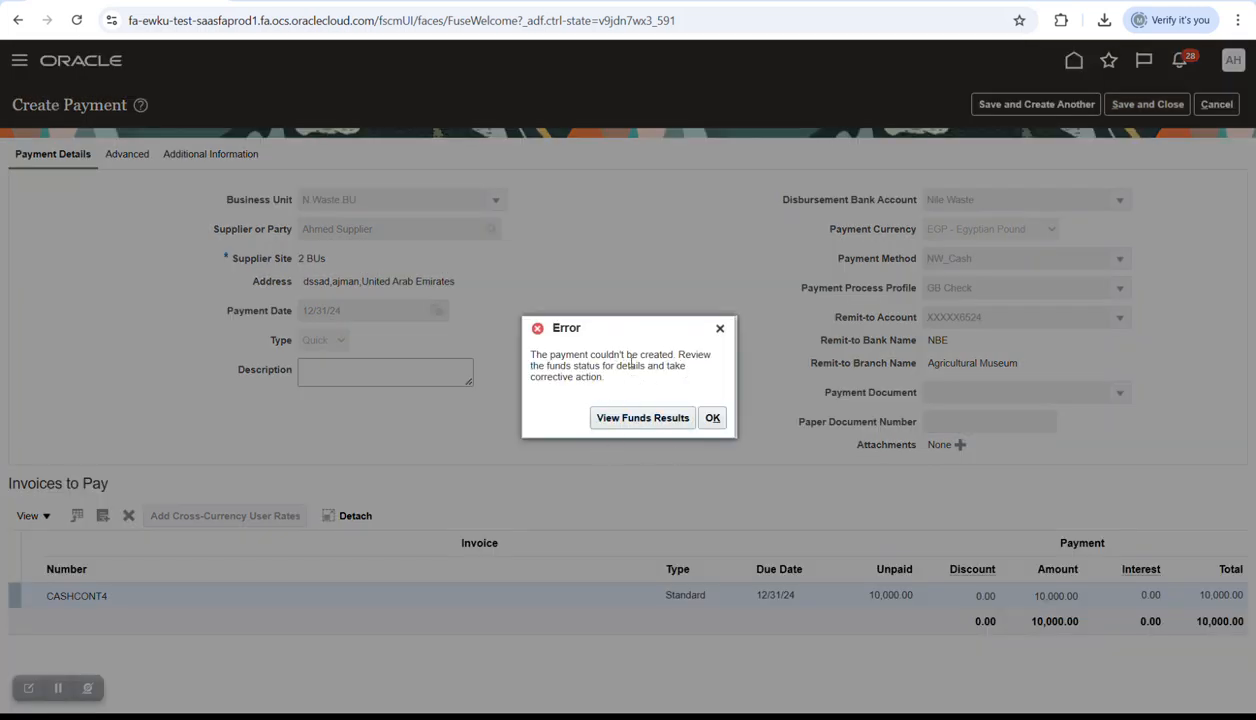
- View the funds results by budget, showing 10,000 EGP requested versus 5,000 EGP available, then close them
click(642, 419)
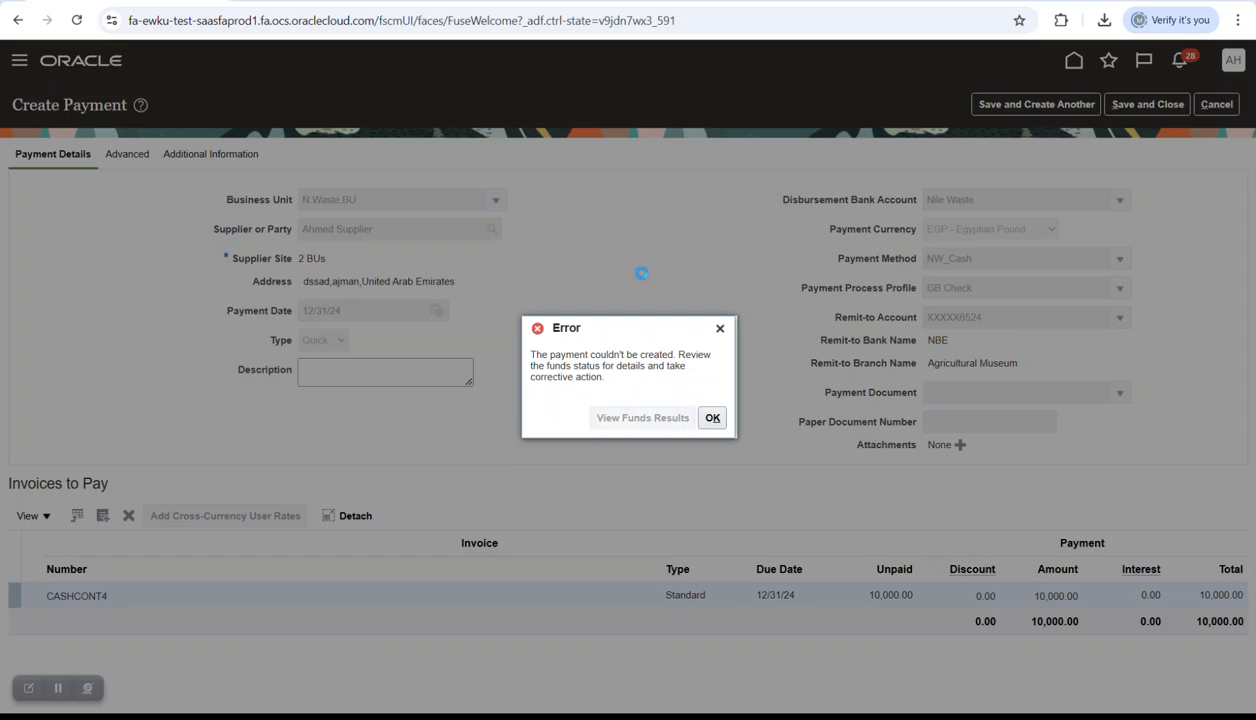
click(300, 298)
click(318, 322)
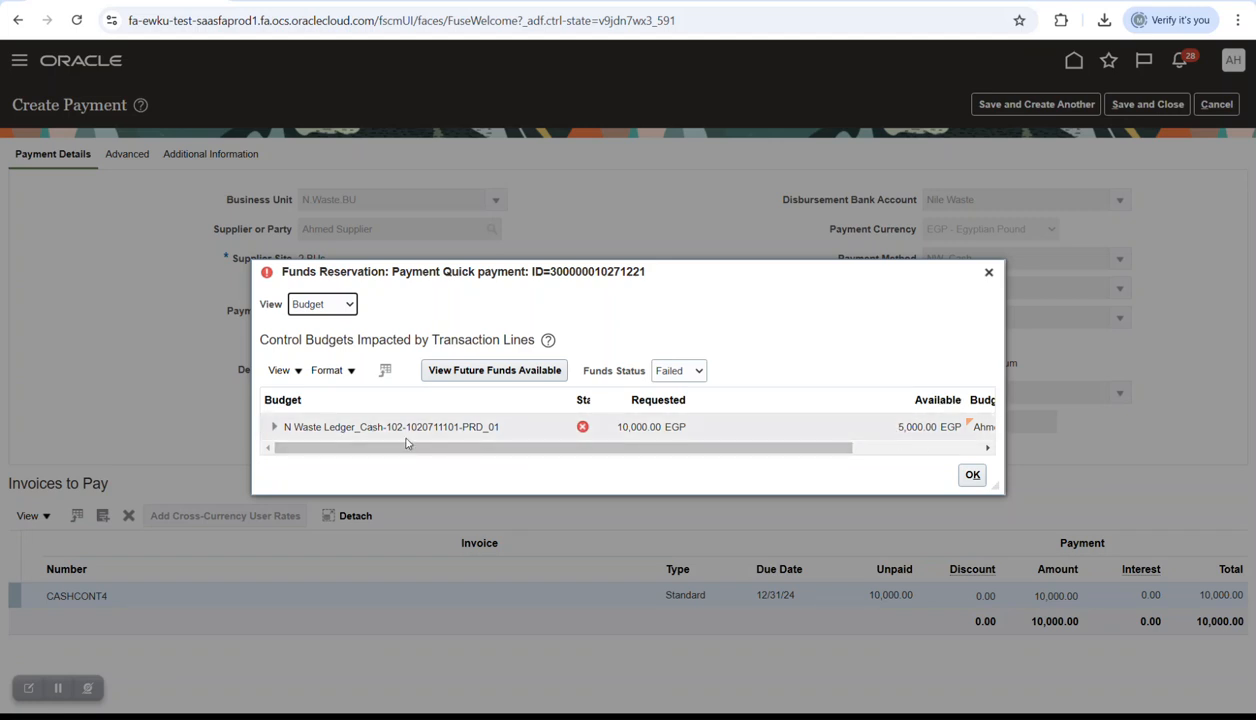
click(274, 426)
drag(493, 456, 690, 471)
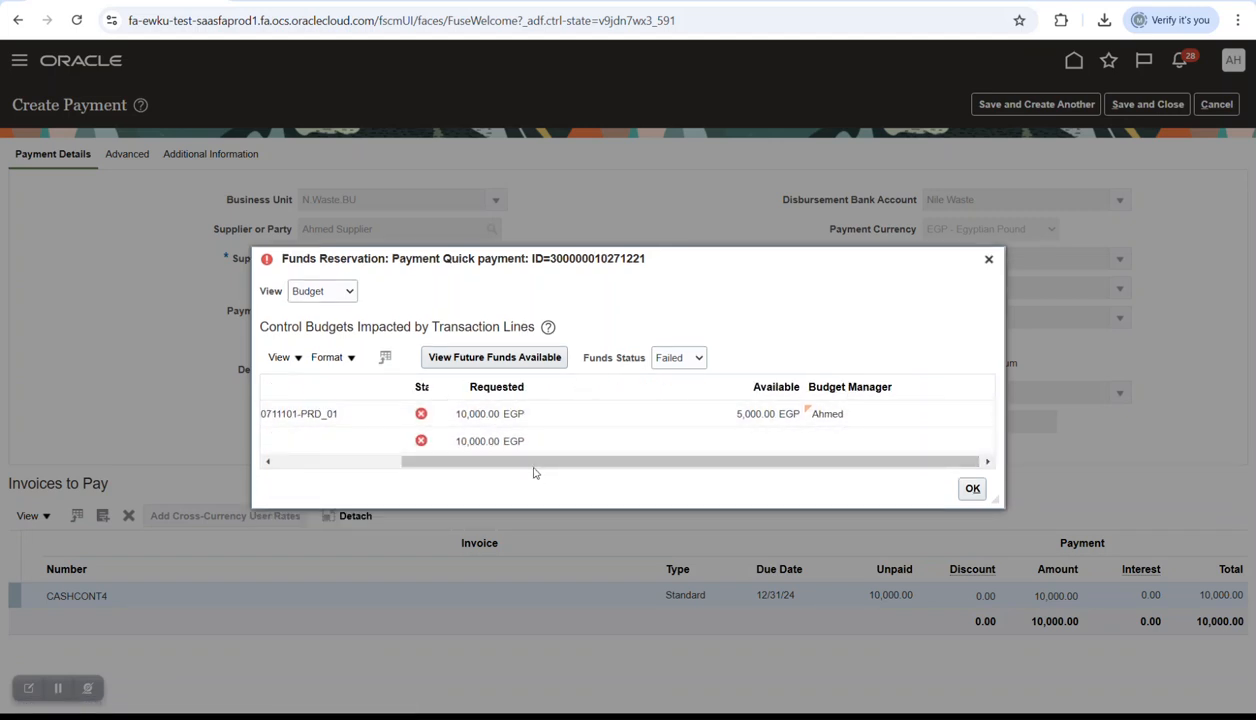
drag(532, 463, 409, 458)
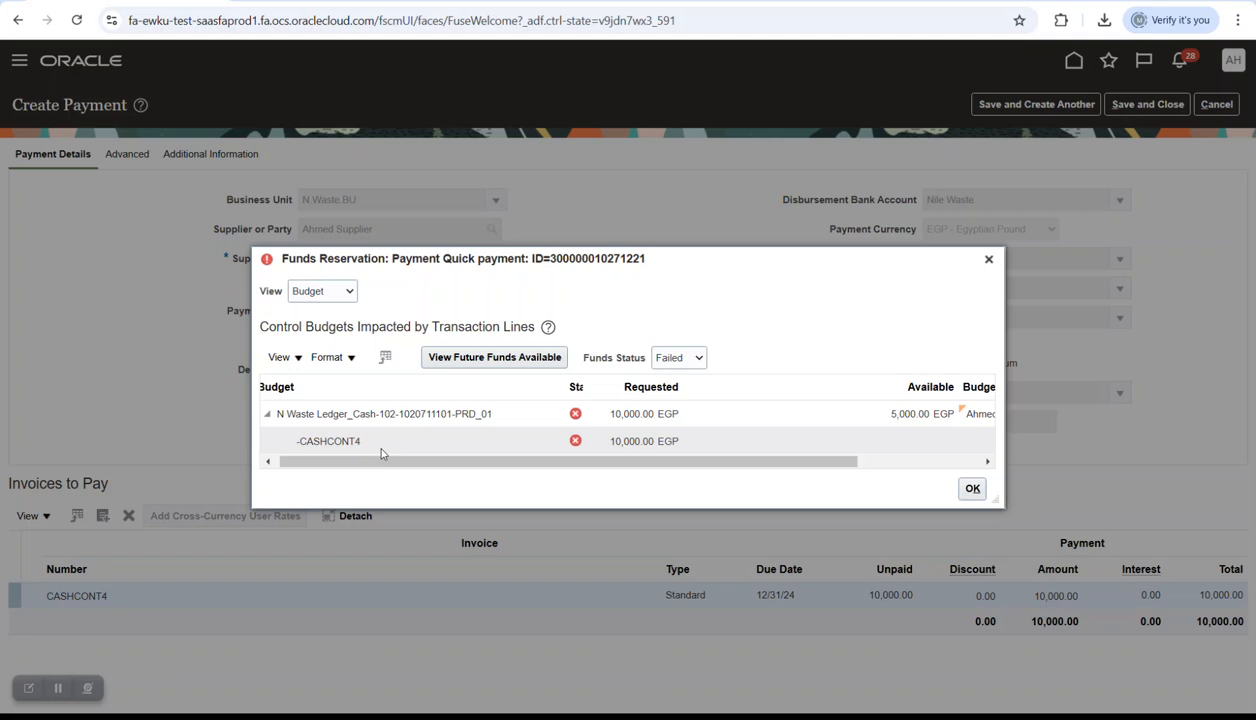
click(987, 259)
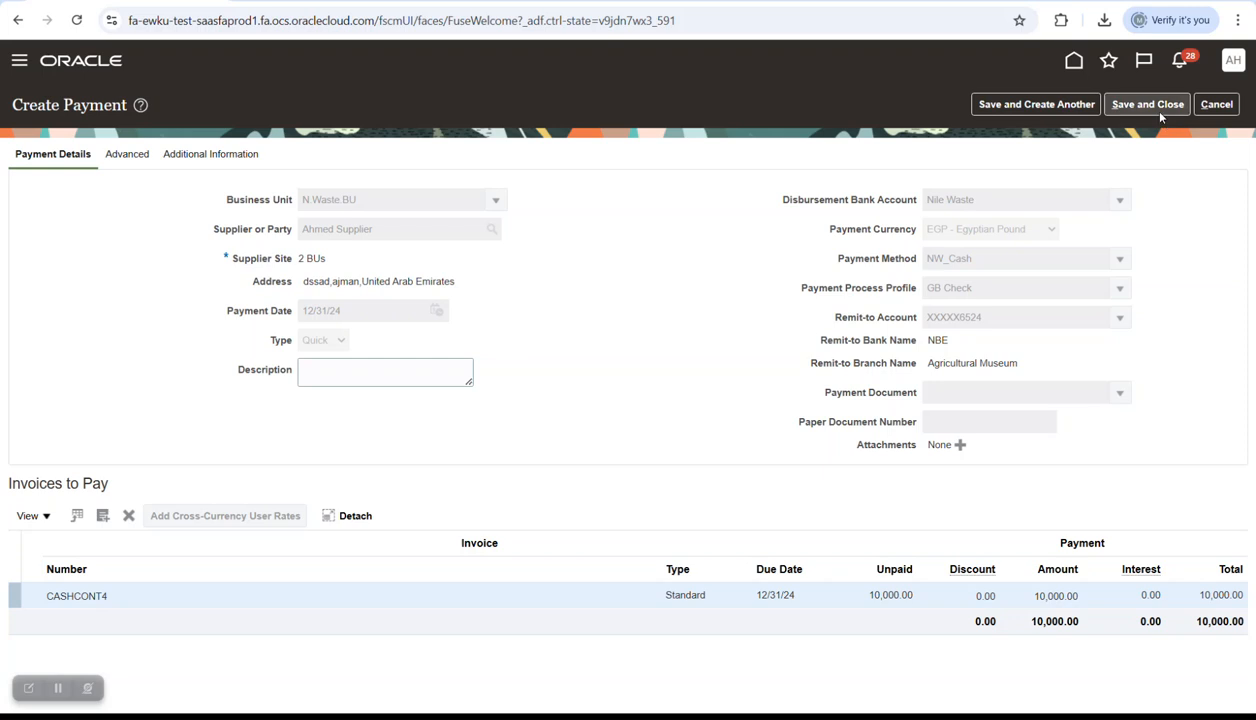
- Switch to the PowerPoint slide show window for the Budget Cash Control deck
key(alt+Tab)
key(alt+Tab)
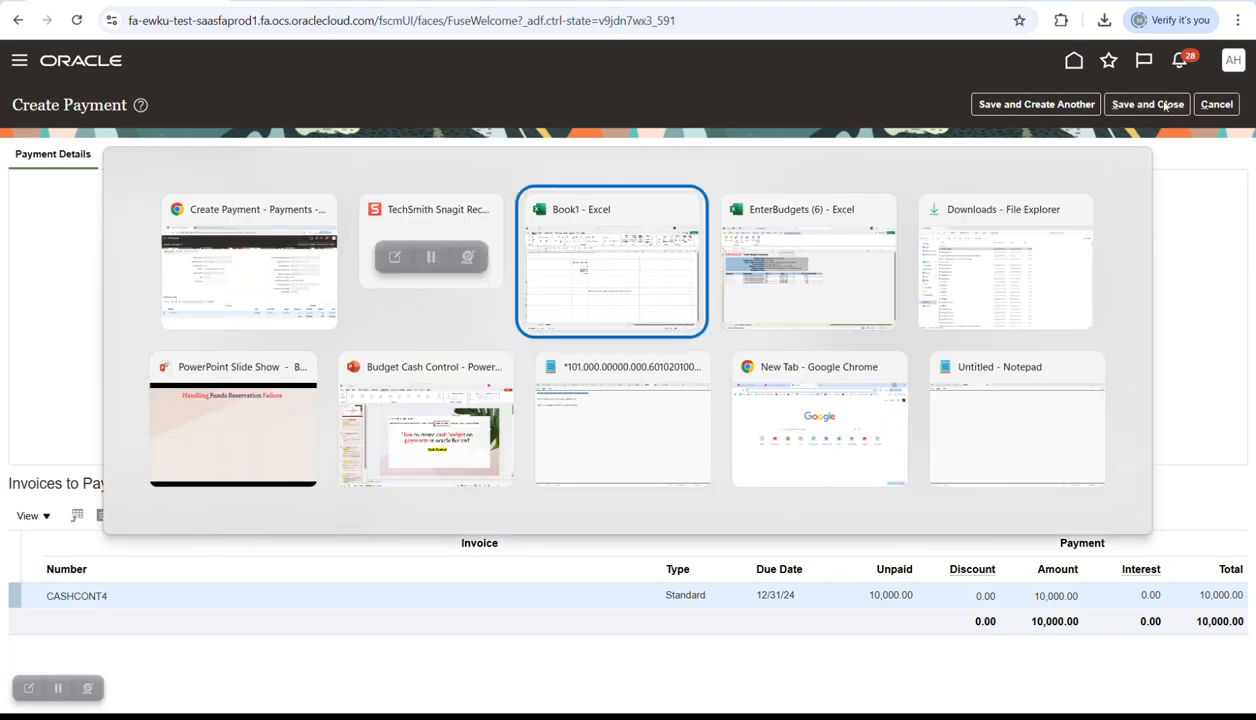
key(alt+Tab)
key(alt+Tab)
key(alt+Tab)
key(alt+Tab)
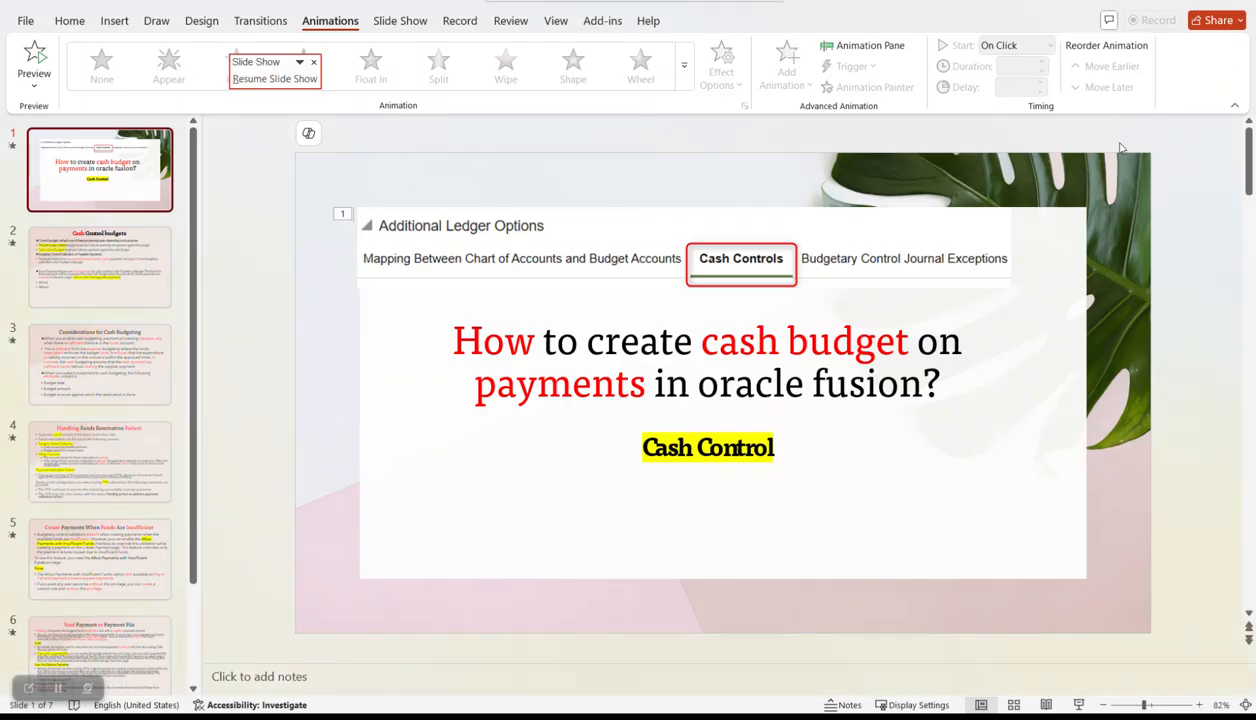
key(alt+Tab)
key(alt+Tab)
key(alt+Tab)
key(alt+Tab)
key(alt+Tab)
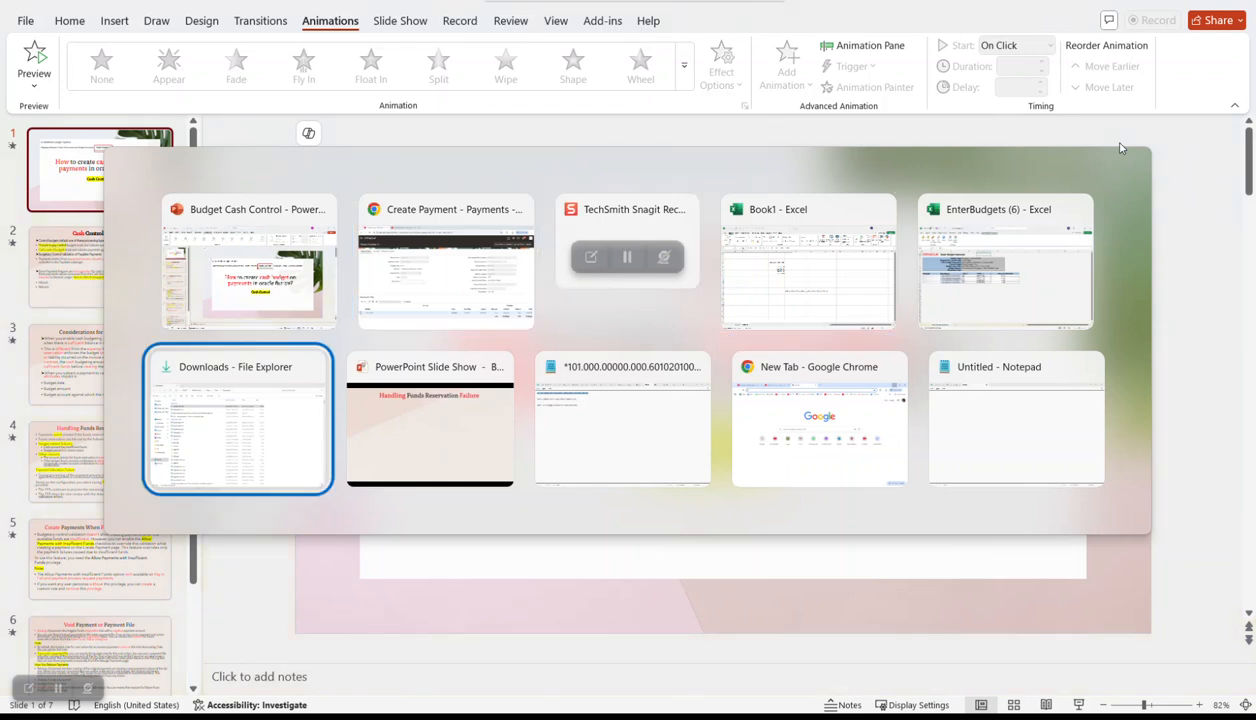
key(alt+Tab)
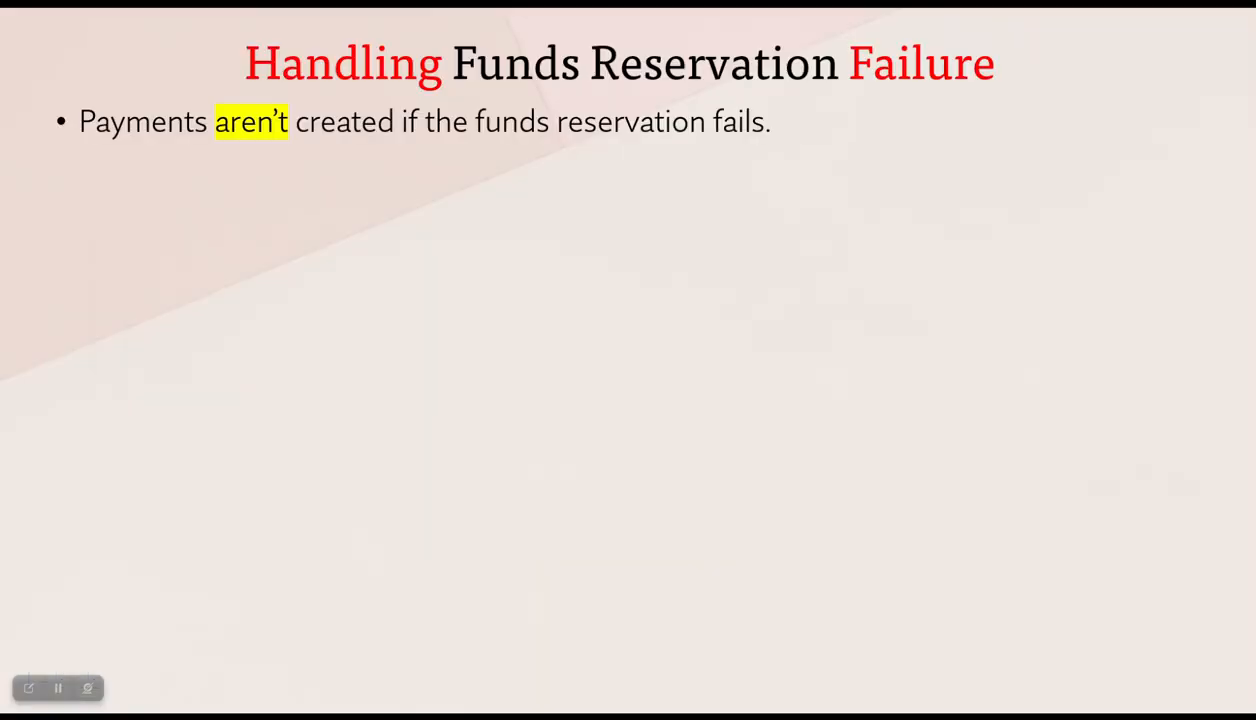